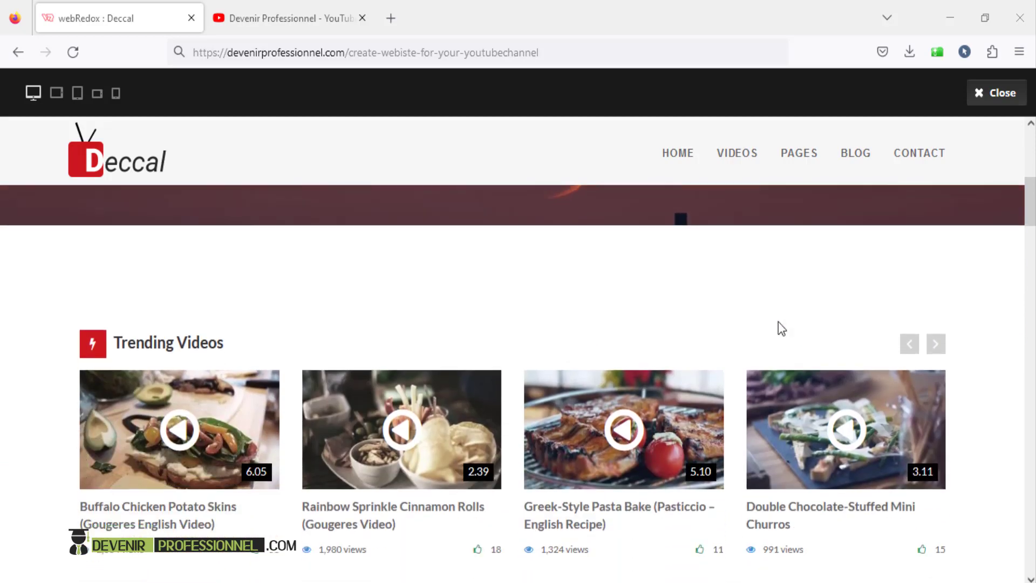
# - Glance at the channel's YouTube page, then return to the Deccal demo preview
pyautogui.scroll(-1, 781, 327)
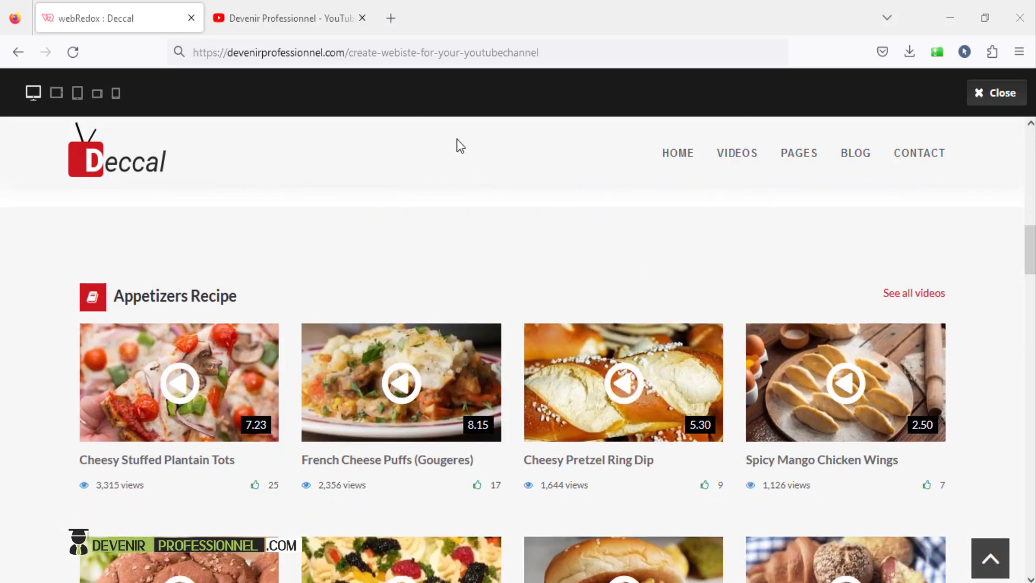
pyautogui.click(294, 21)
pyautogui.scroll(-5, 1034, 188)
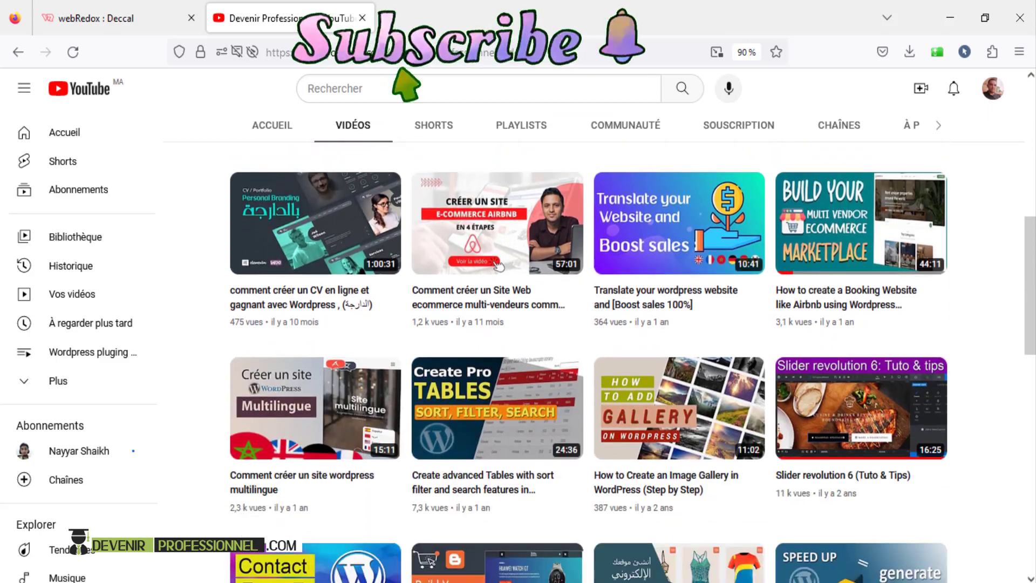
pyautogui.moveTo(1033, 322); pyautogui.dragTo(1034, 183)
pyautogui.click(112, 11)
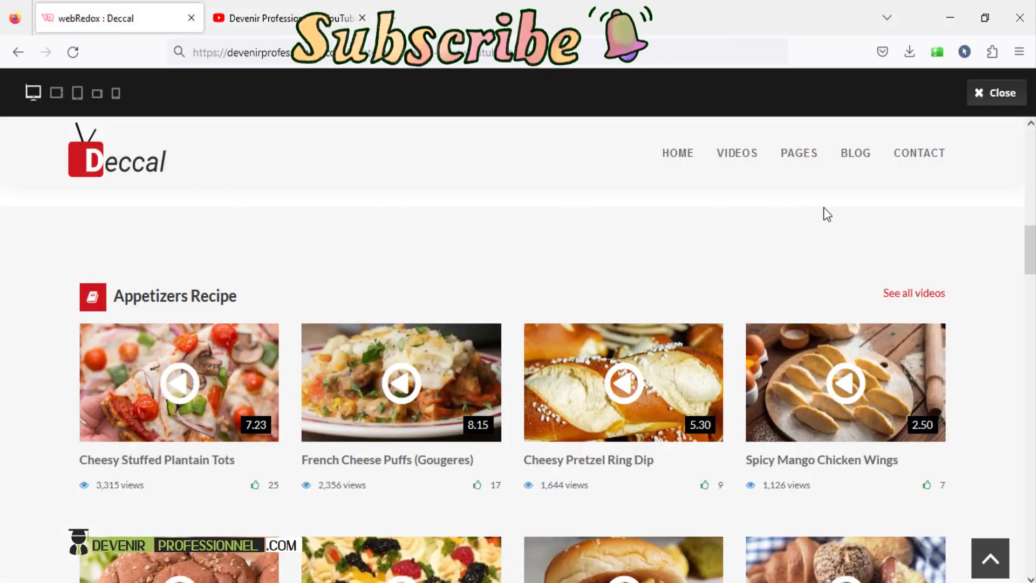
# - Preview the Deccal demo at tablet and mobile widths, then scroll it at full desktop width
pyautogui.moveTo(1030, 258); pyautogui.dragTo(1030, 157)
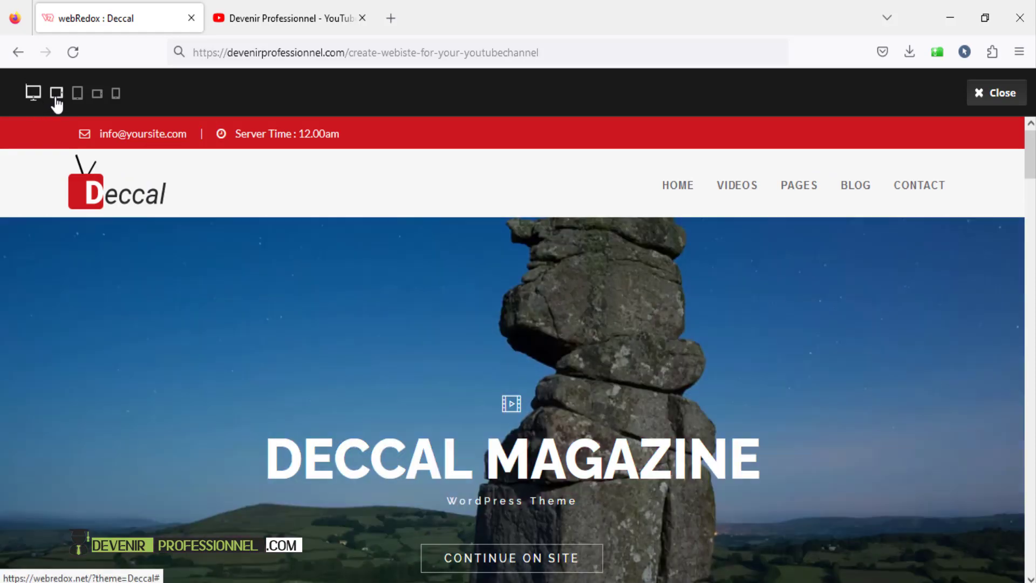
pyautogui.click(77, 94)
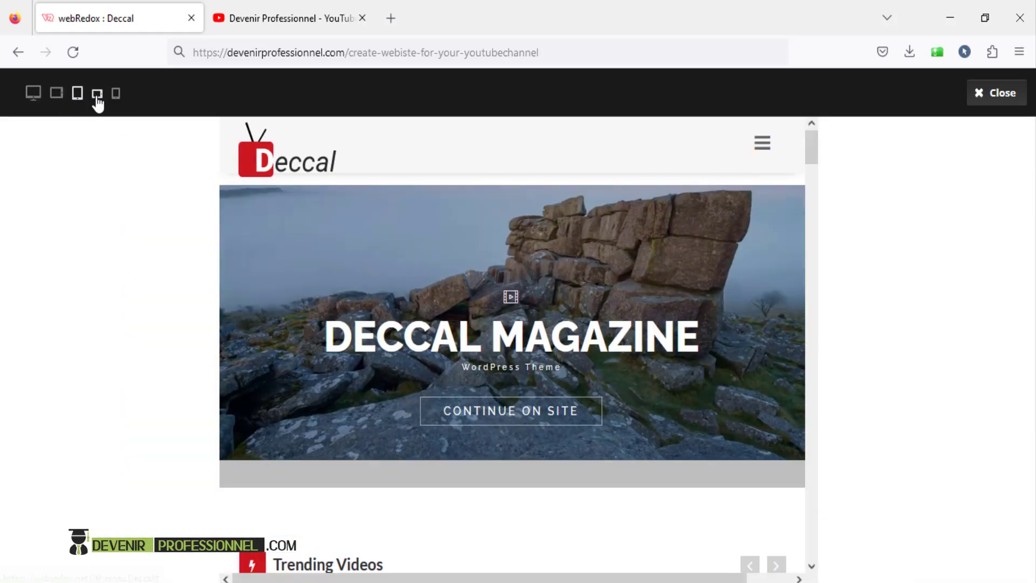
pyautogui.click(97, 94)
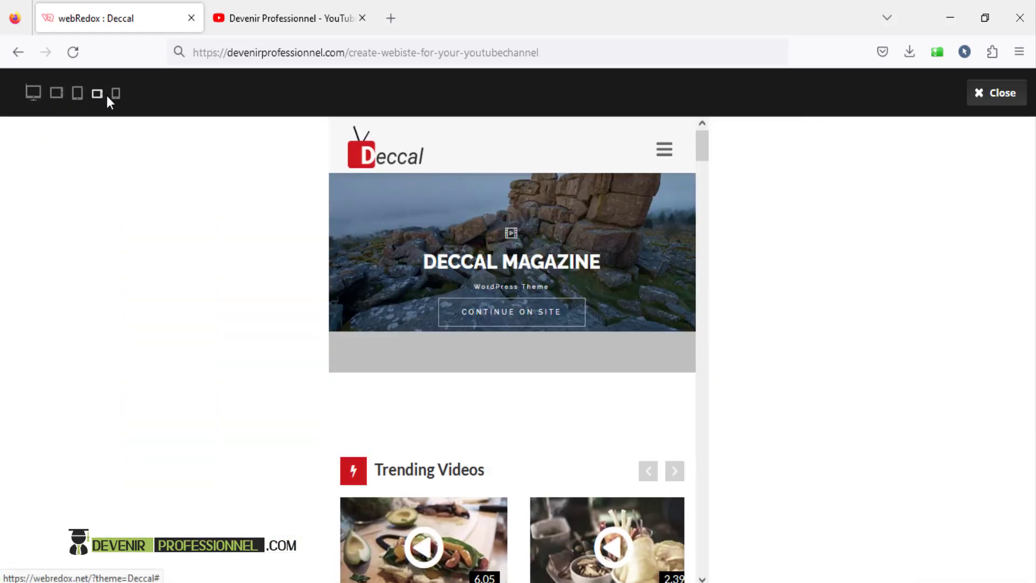
pyautogui.click(115, 102)
pyautogui.click(76, 101)
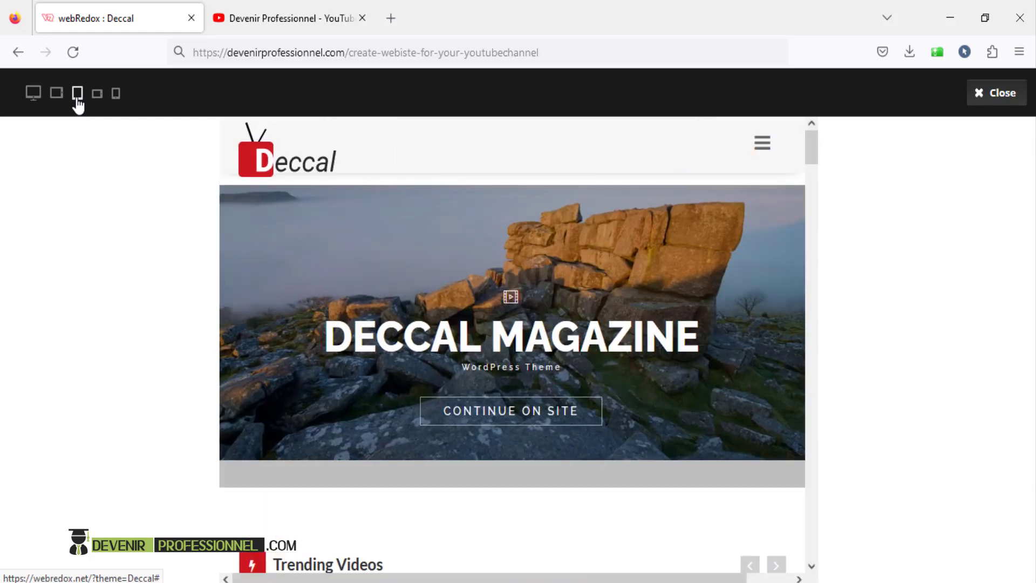
pyautogui.click(54, 96)
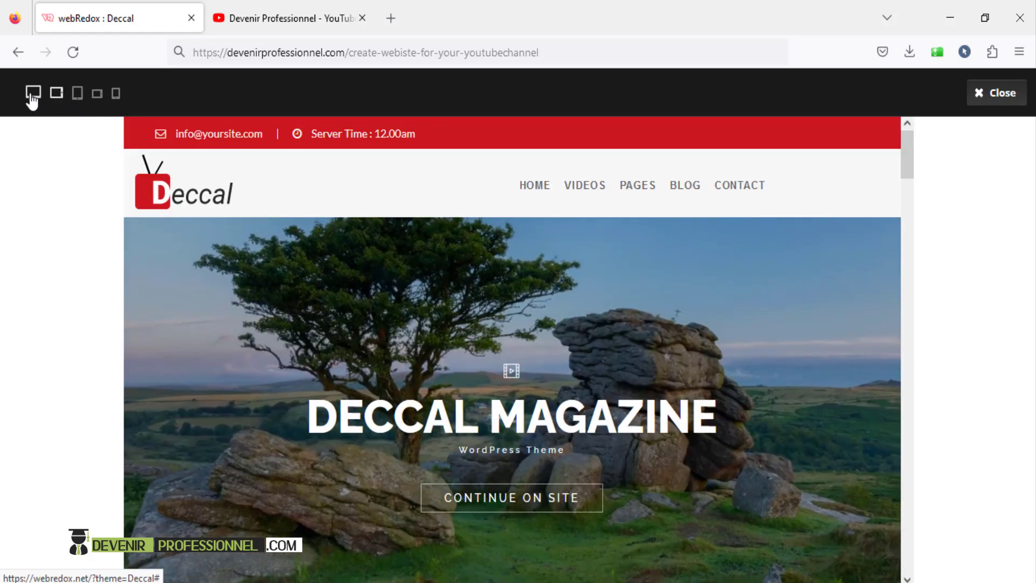
pyautogui.click(32, 100)
pyautogui.scroll(-6, 538, 363)
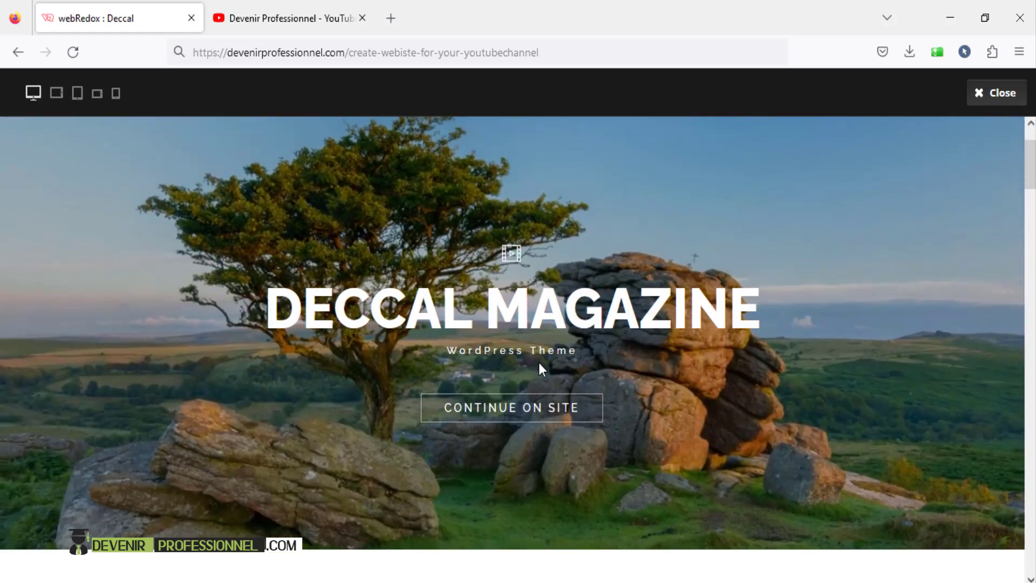
pyautogui.scroll(-8, 540, 370)
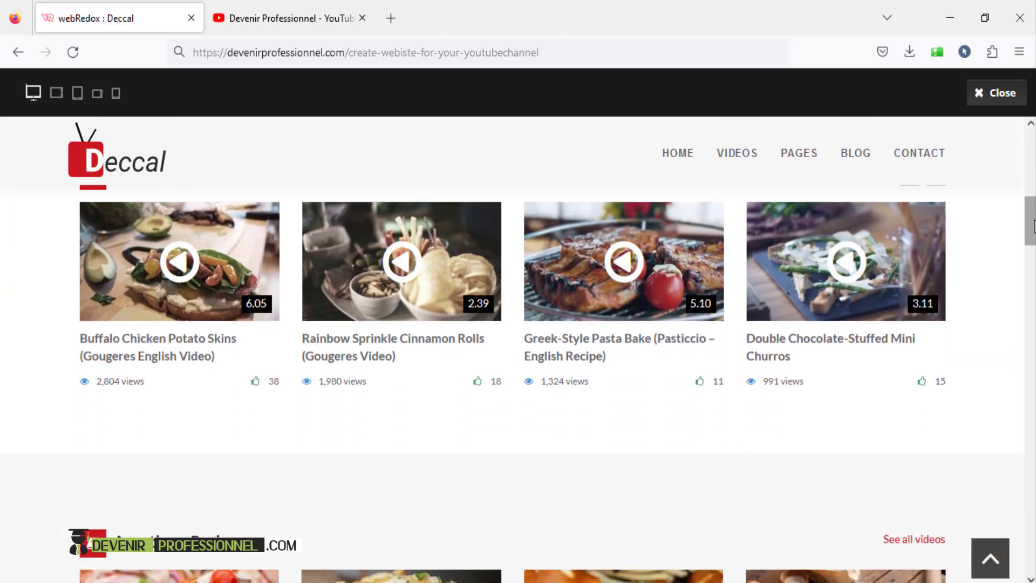
pyautogui.scroll(-3, 540, 370)
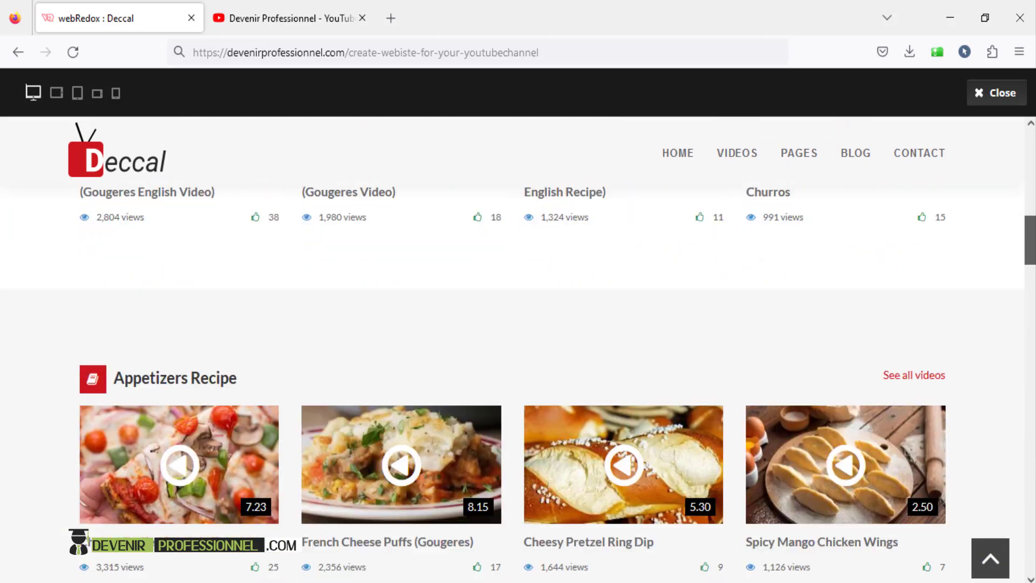
pyautogui.scroll(-9, 518, 384)
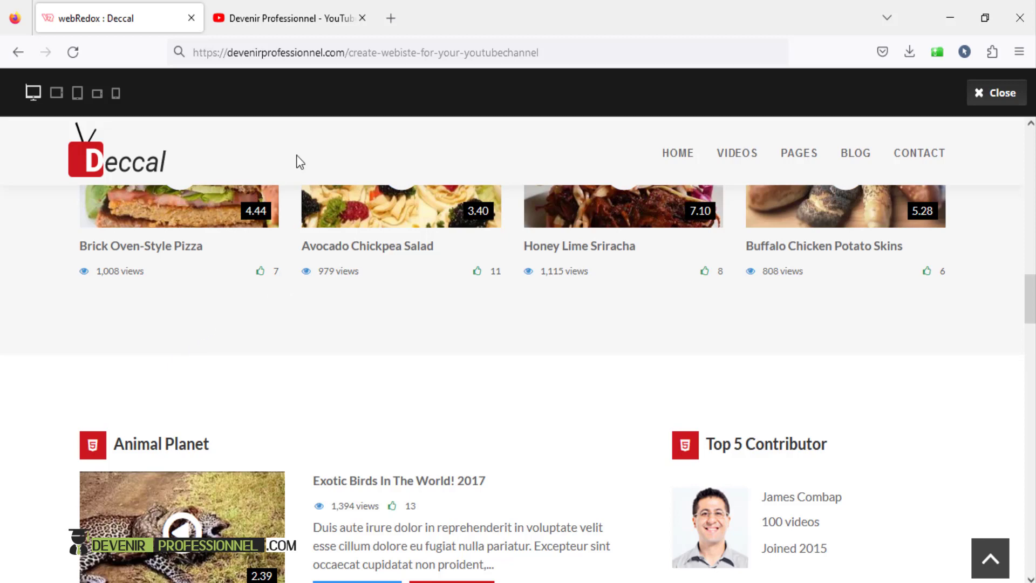
pyautogui.click(255, 22)
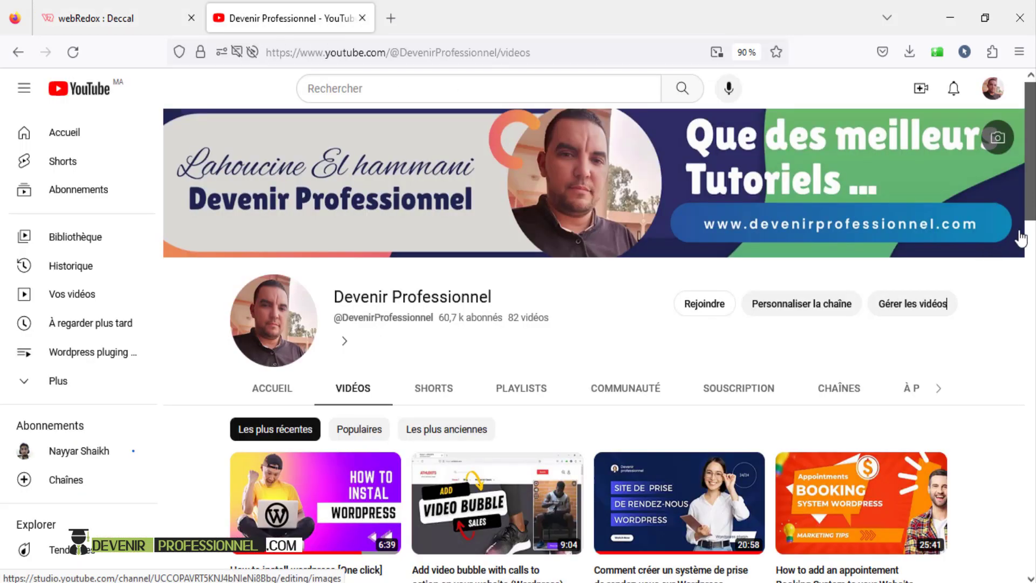
pyautogui.moveTo(1031, 202); pyautogui.dragTo(1034, 221)
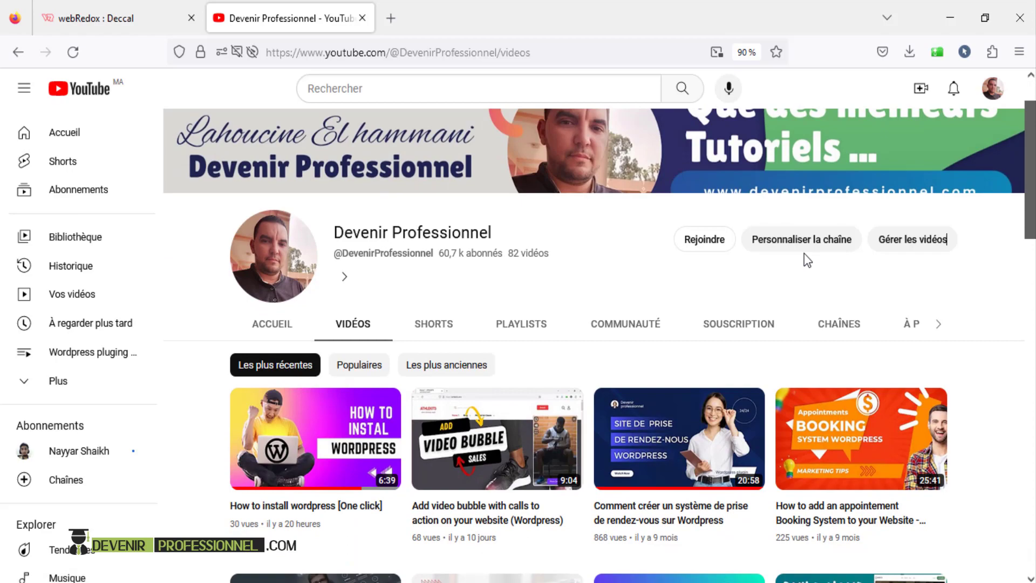
pyautogui.click(119, 17)
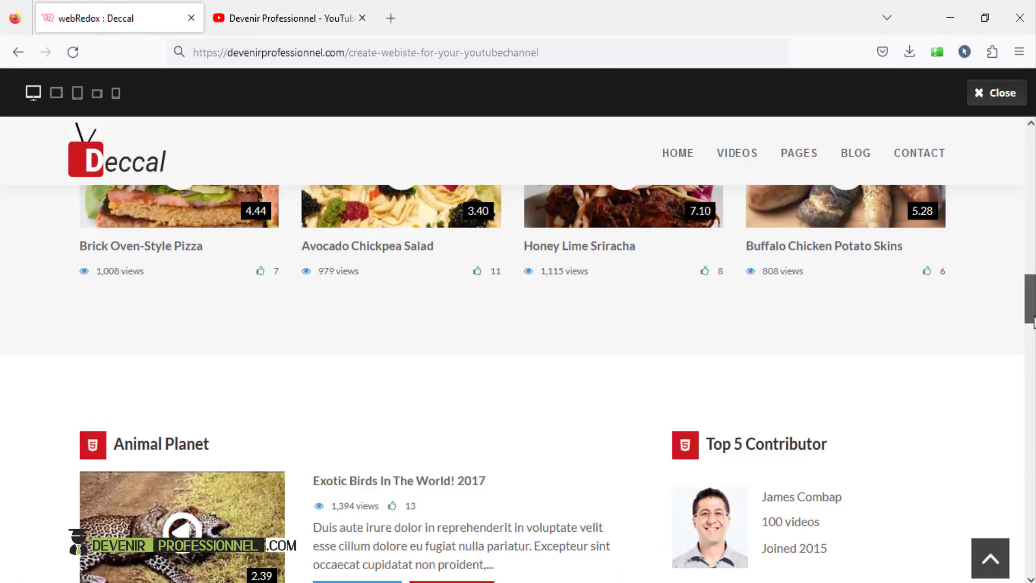
pyautogui.moveTo(1034, 322); pyautogui.dragTo(1034, 172)
pyautogui.scroll(-3, 779, 308)
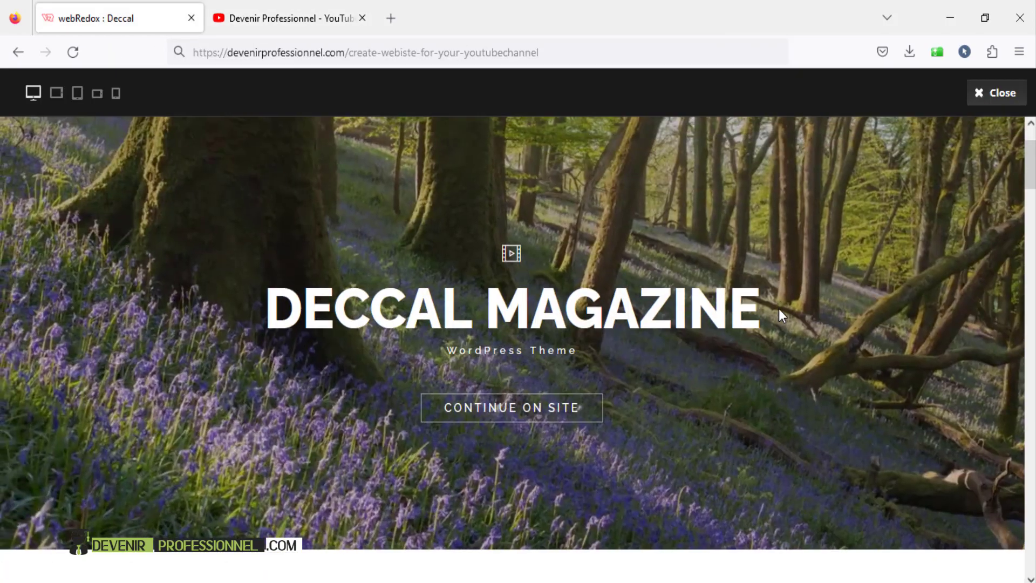
pyautogui.scroll(-3, 778, 309)
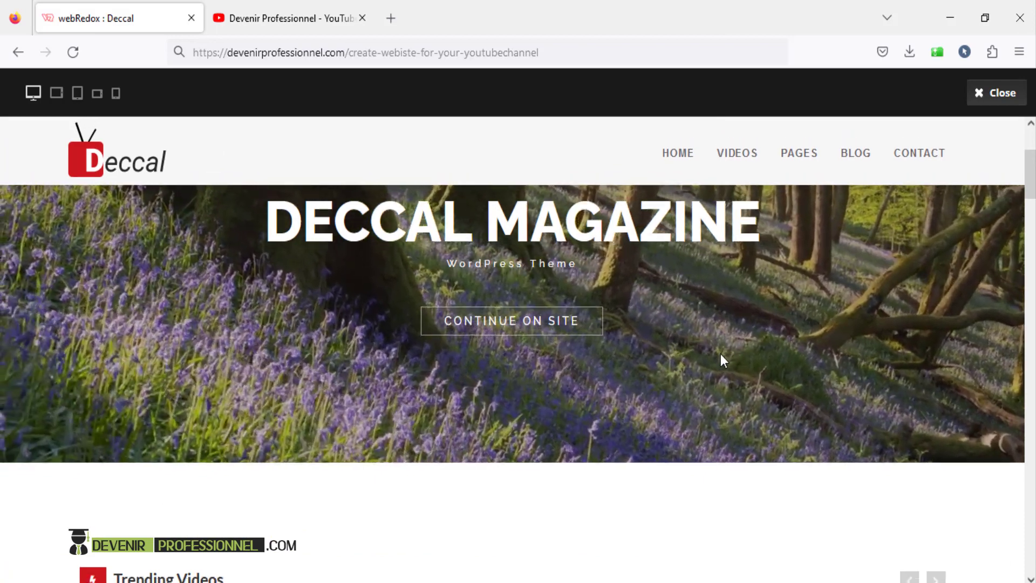
pyautogui.scroll(-3, 723, 361)
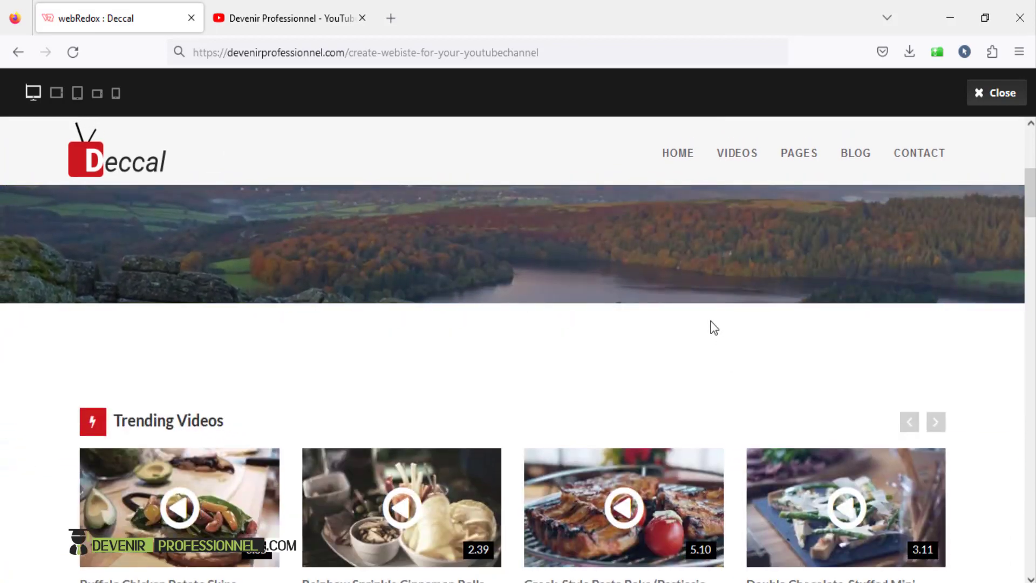
pyautogui.click(258, 14)
pyautogui.scroll(2, 1031, 183)
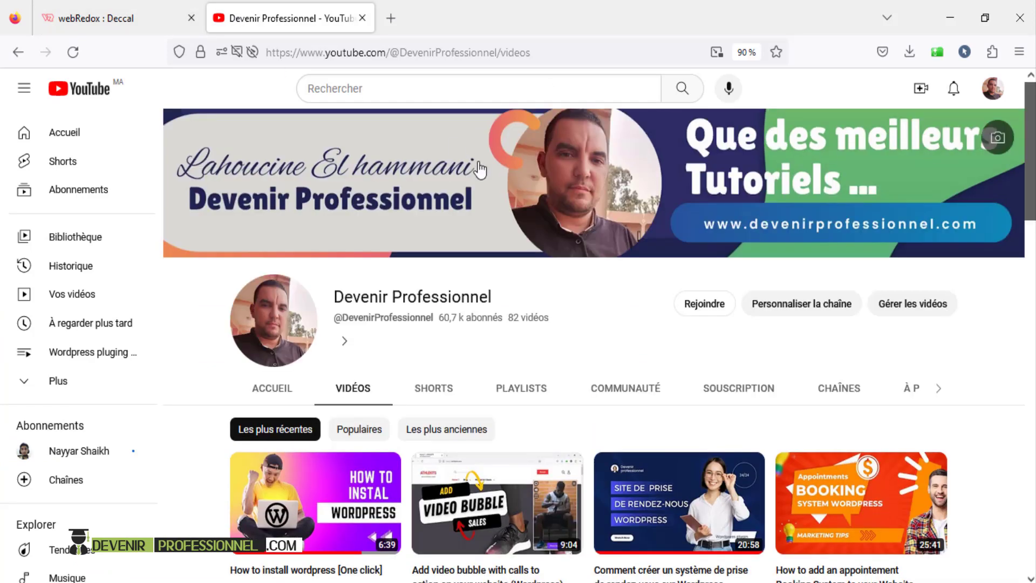
pyautogui.scroll(-3, 700, 376)
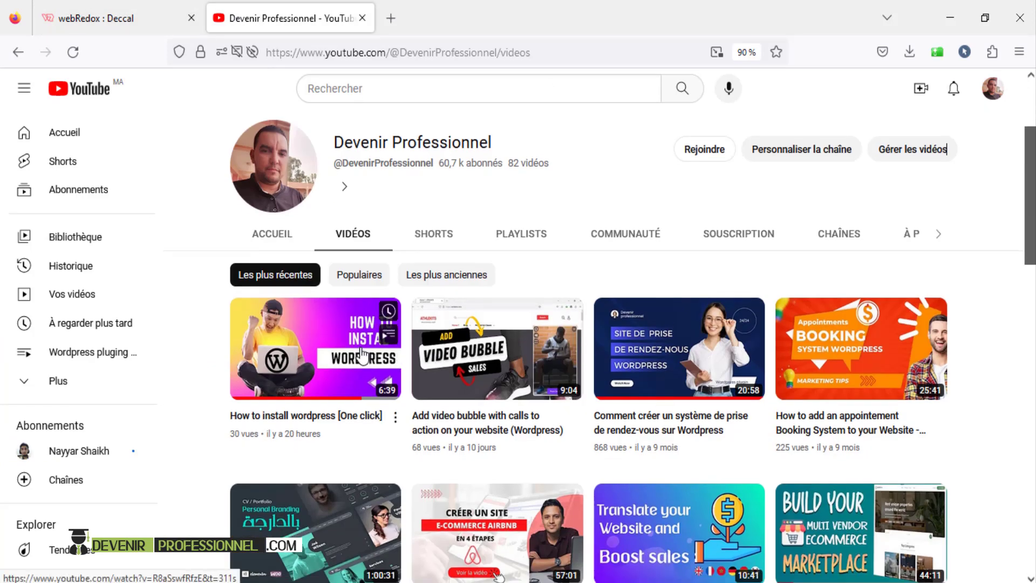
pyautogui.click(70, 8)
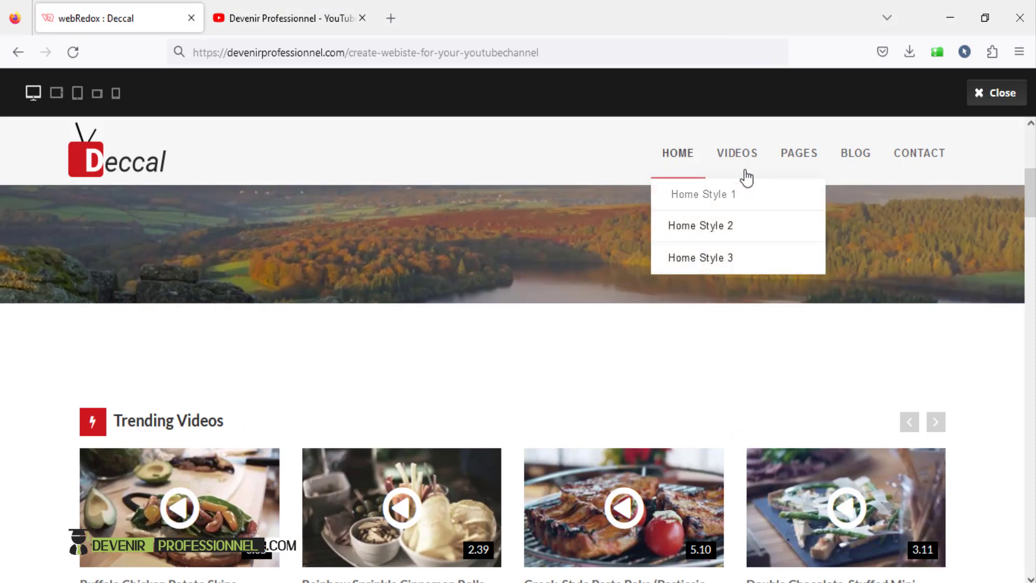
pyautogui.moveTo(745, 166)
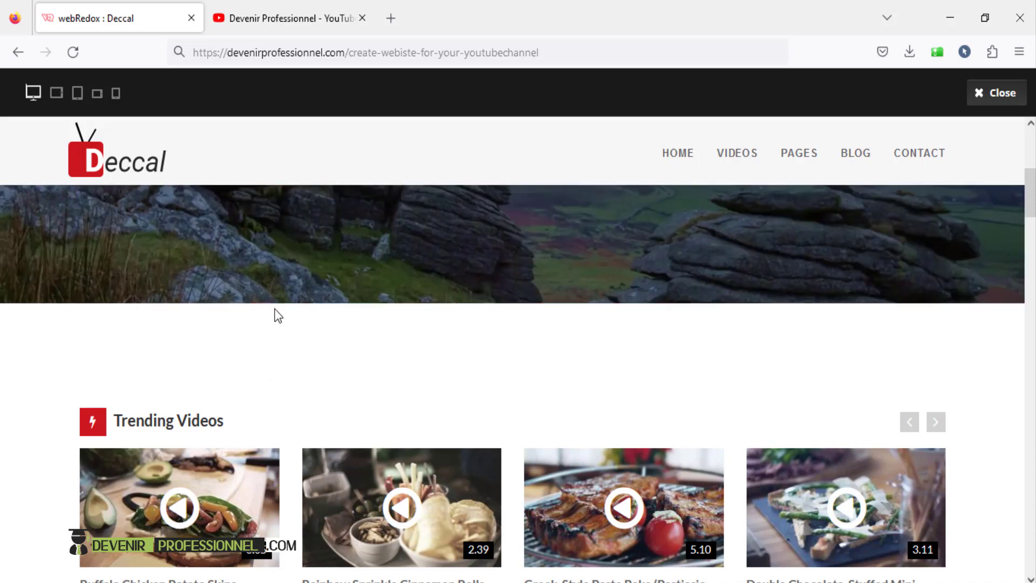
pyautogui.scroll(-2, 277, 315)
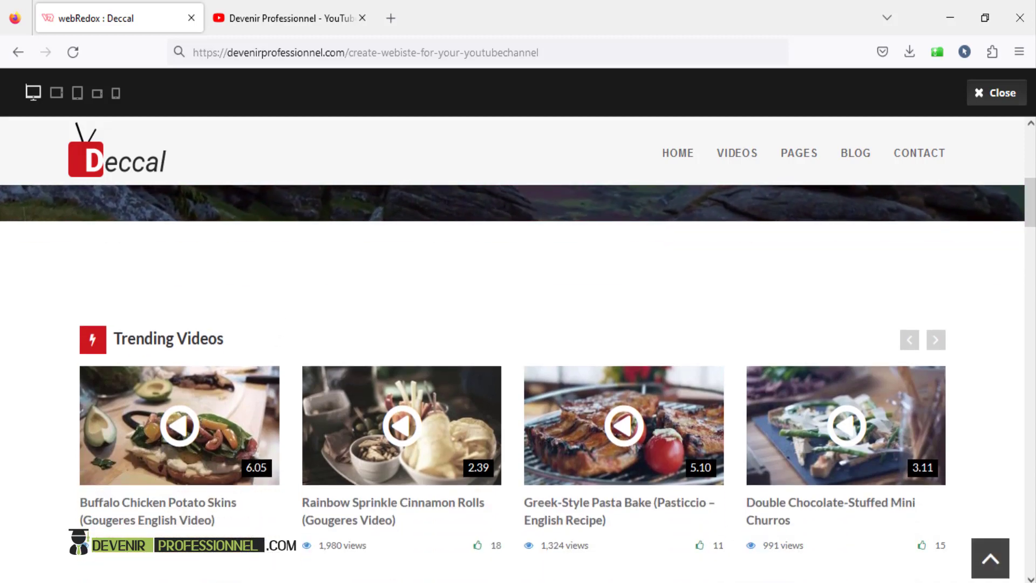
pyautogui.moveTo(1031, 207); pyautogui.dragTo(1031, 157)
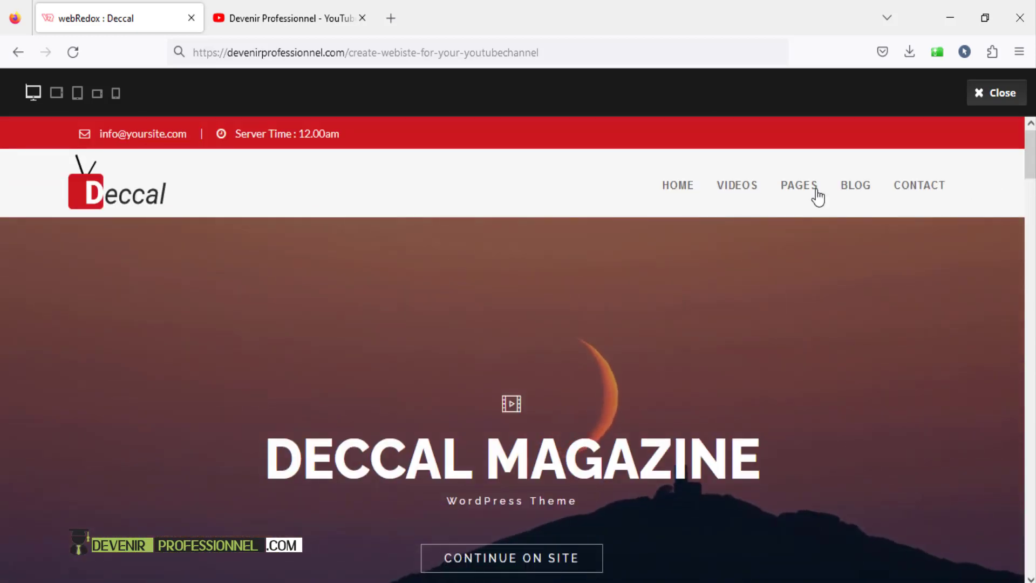
pyautogui.scroll(-5, 432, 394)
pyautogui.scroll(-5, 432, 397)
pyautogui.click(265, 20)
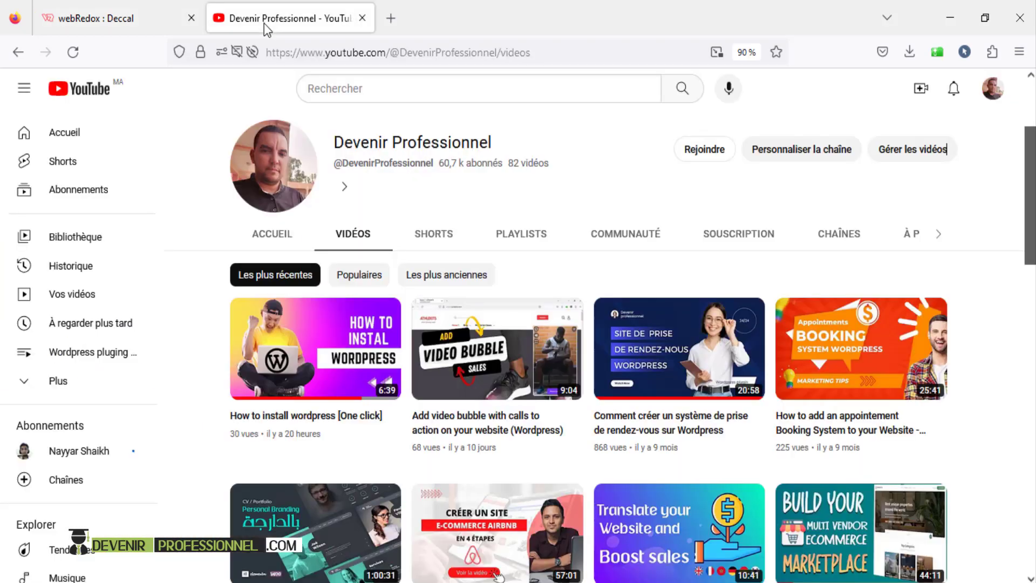
pyautogui.scroll(3, 590, 187)
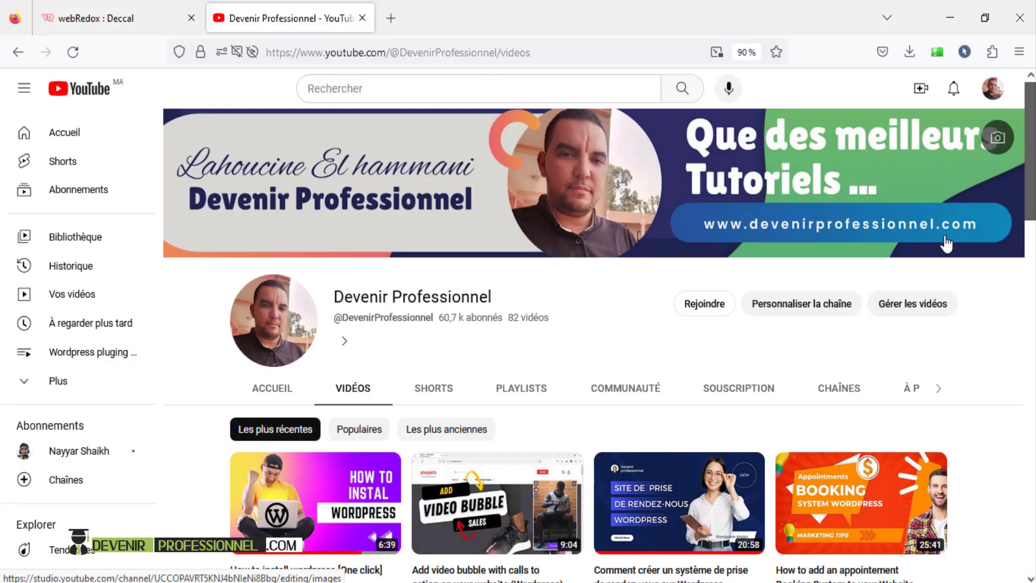
pyautogui.click(109, 21)
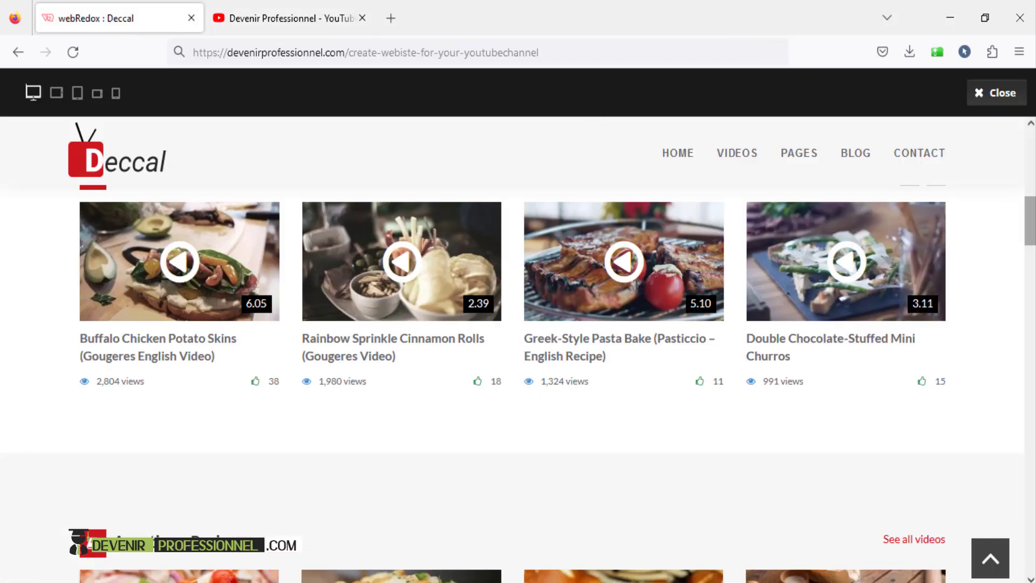
pyautogui.moveTo(1030, 232); pyautogui.dragTo(1028, 126)
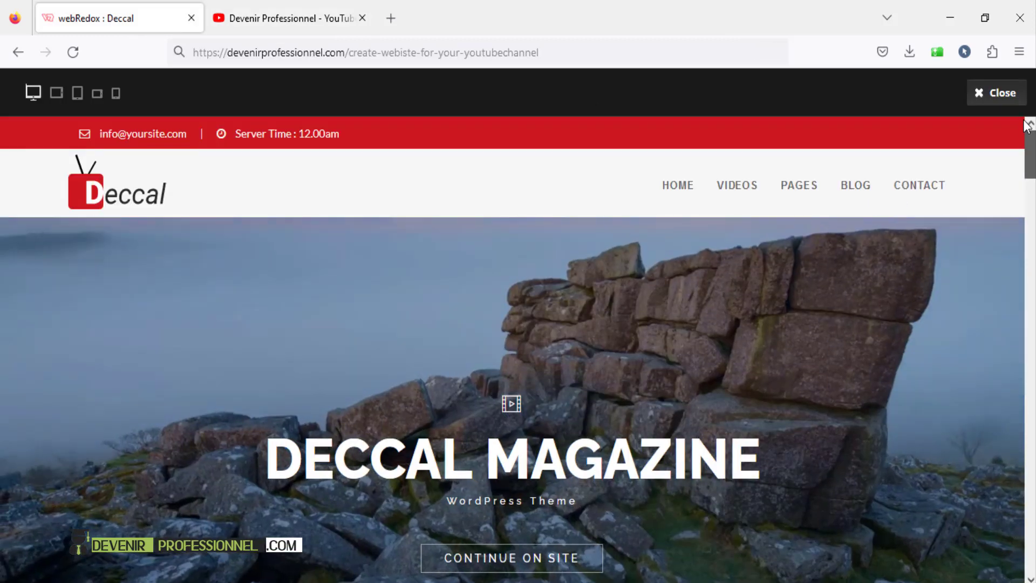
pyautogui.moveTo(1031, 172); pyautogui.dragTo(1030, 252)
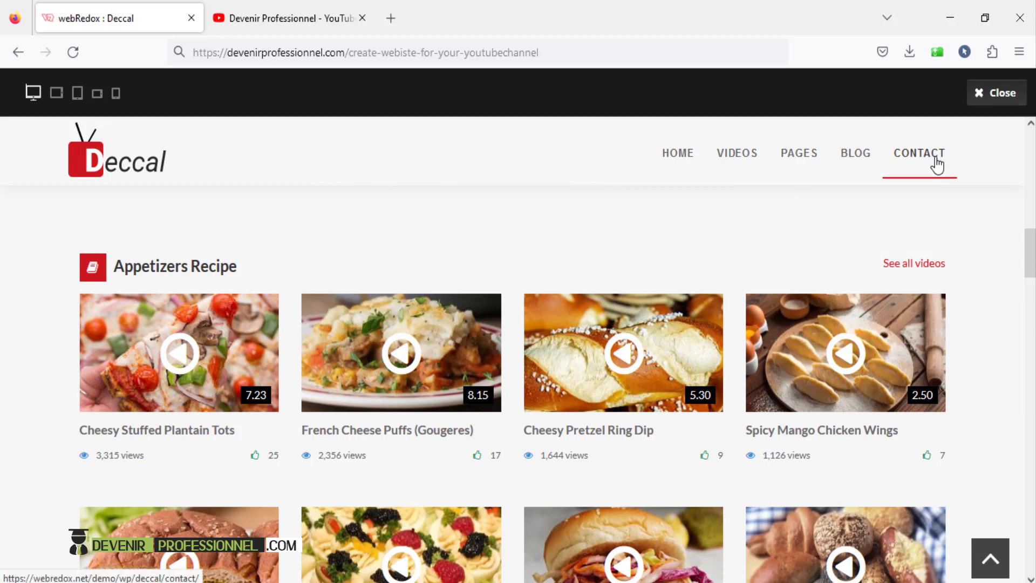
# - Scroll through the Deccal demo's Contact page
pyautogui.moveTo(1032, 257); pyautogui.dragTo(1032, 236)
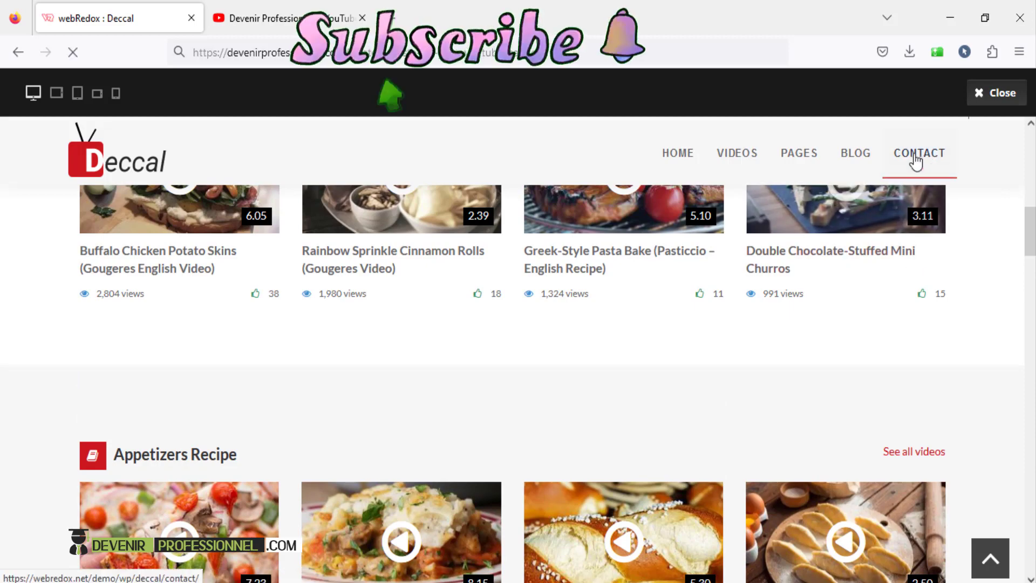
pyautogui.scroll(-5, 246, 495)
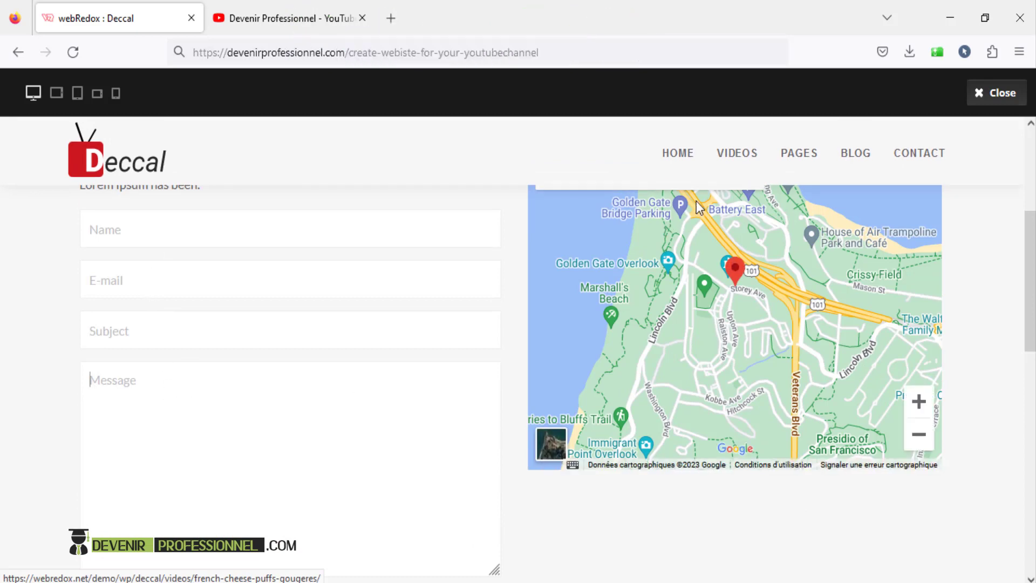
pyautogui.scroll(3, 742, 198)
pyautogui.scroll(3, 794, 184)
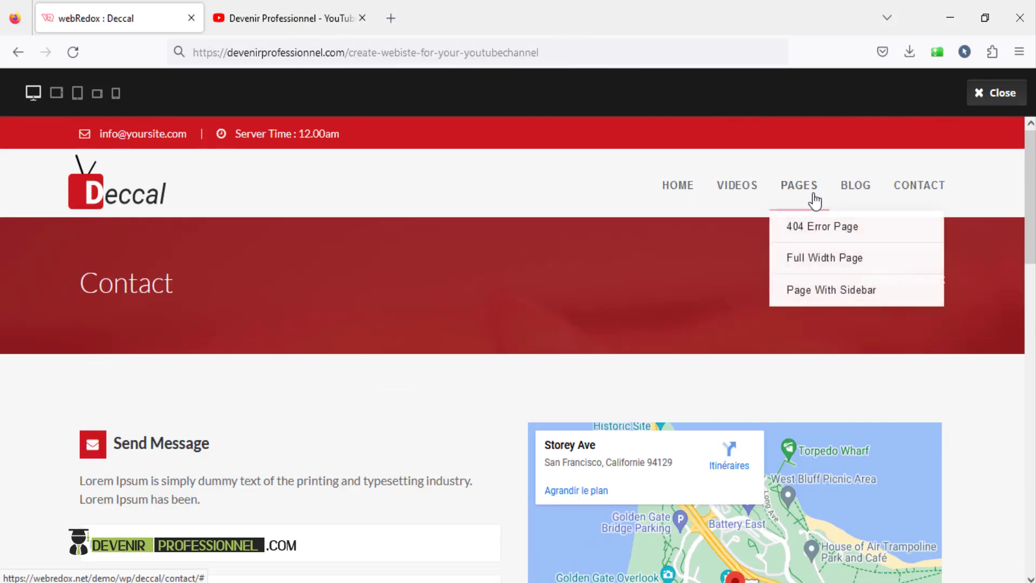
# - Go back to the demo home page and scroll down to its video lists and Subscribe Now signup
pyautogui.click(686, 192)
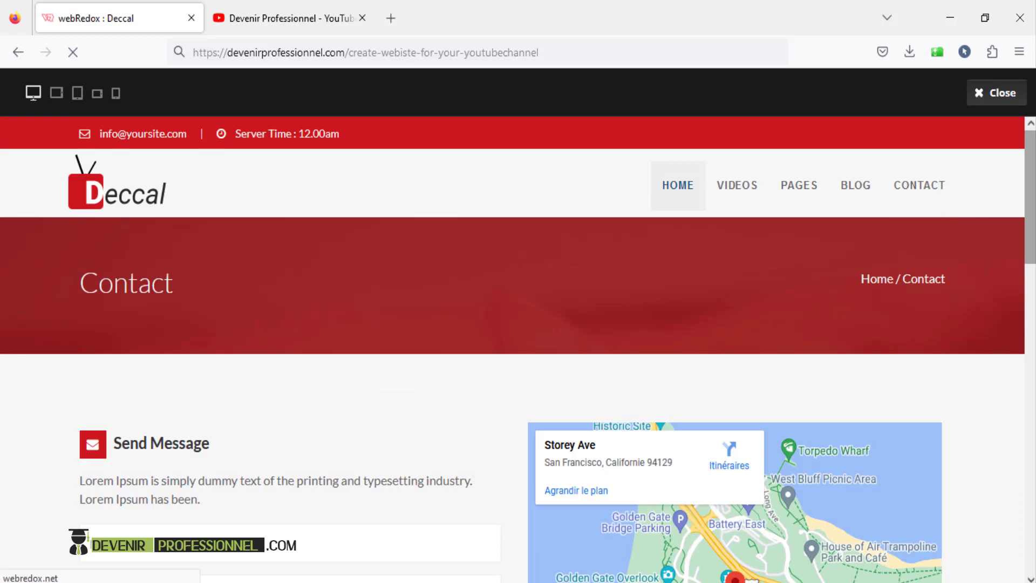
pyautogui.moveTo(1033, 186); pyautogui.dragTo(1032, 278)
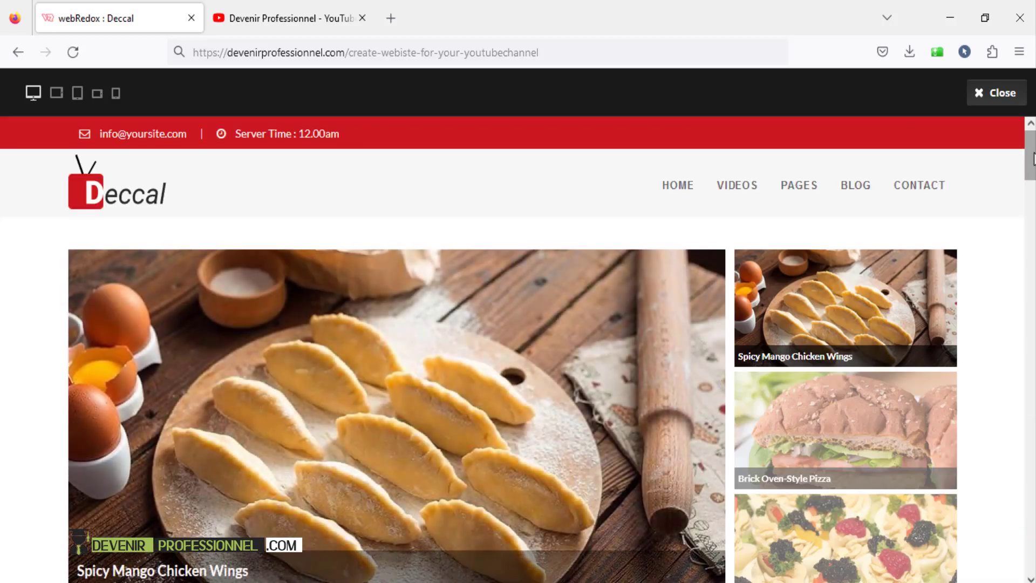
pyautogui.moveTo(1033, 159); pyautogui.dragTo(1033, 389)
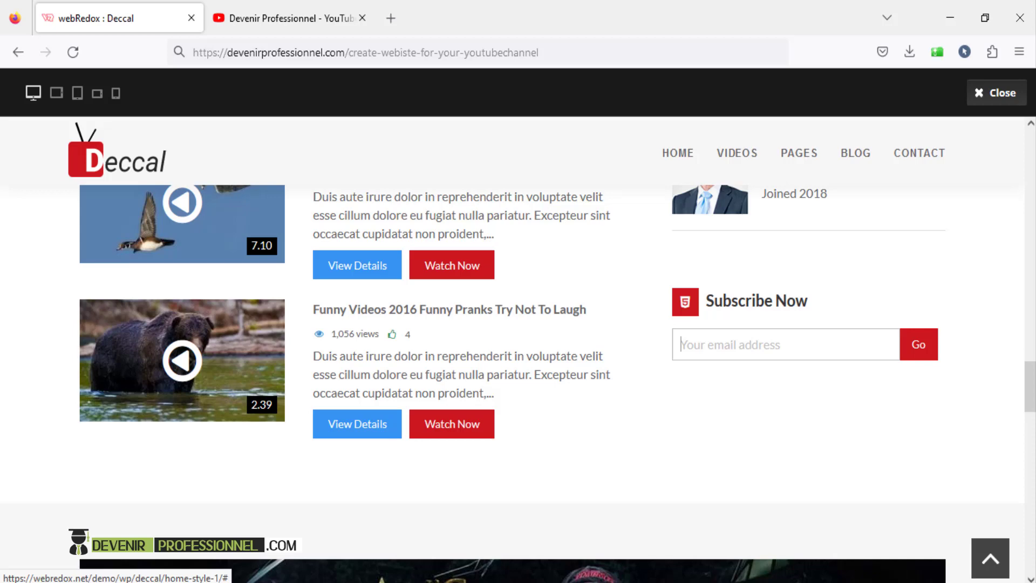
# - On YouTube, scroll the 'Add video bubble' video's description to the web hosting links
pyautogui.click(278, 22)
pyautogui.scroll(-15, 594, 346)
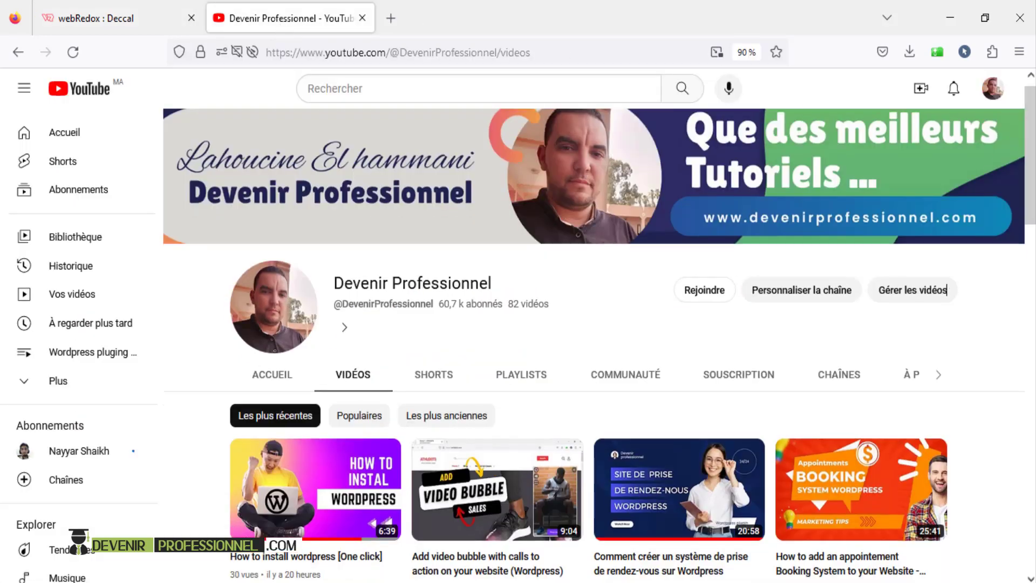
pyautogui.scroll(15, 593, 345)
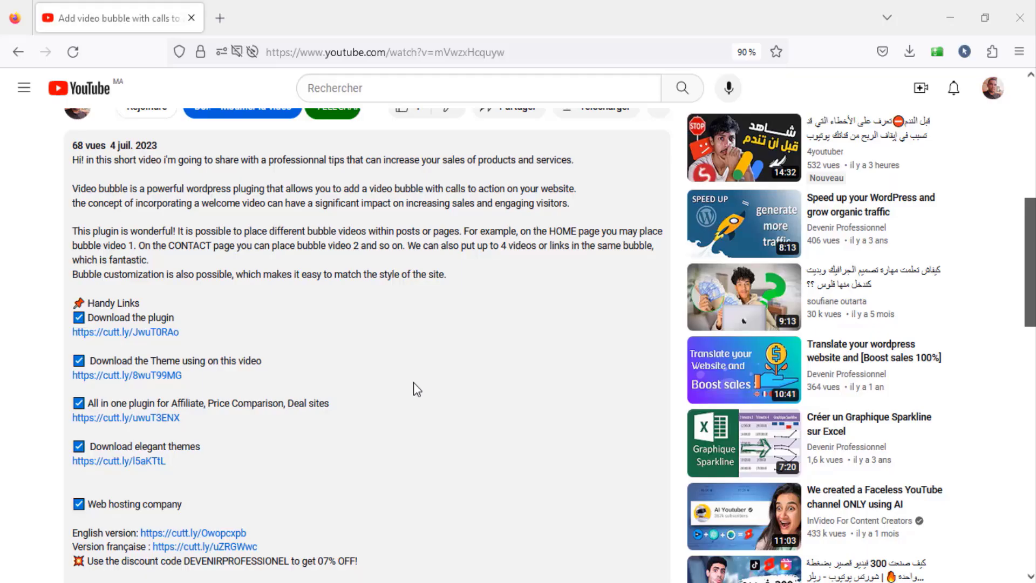
pyautogui.scroll(-3, 413, 382)
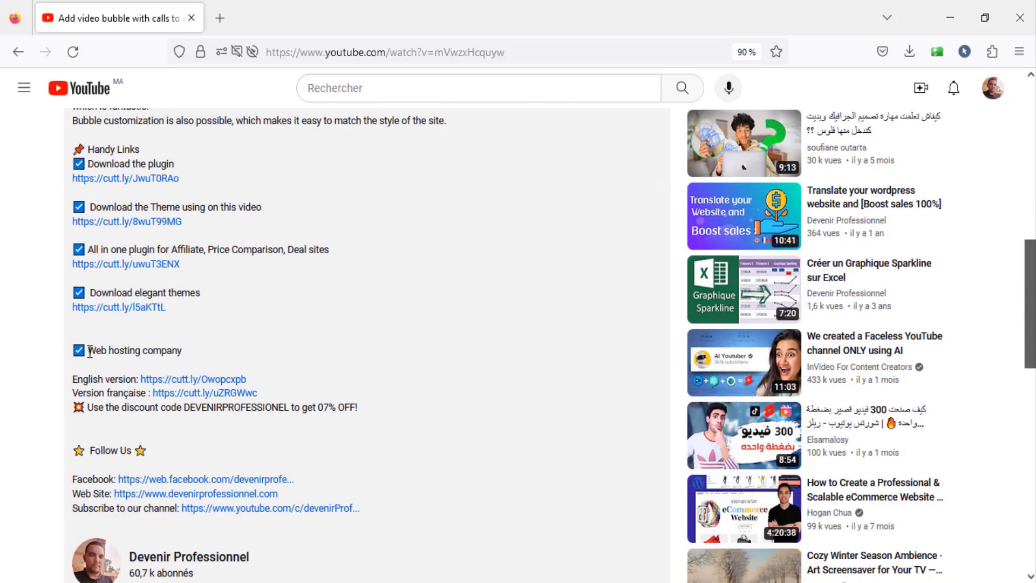
# - Open the English Hostinger hosting offer and add the Premium plan to the cart
pyautogui.click(218, 385)
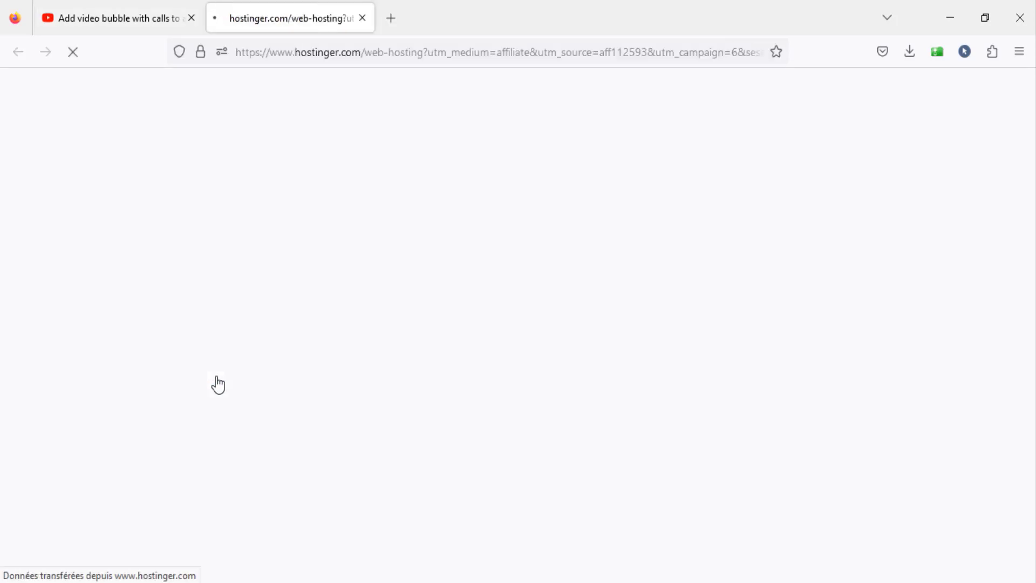
pyautogui.scroll(-5, 541, 208)
pyautogui.scroll(-9, 542, 207)
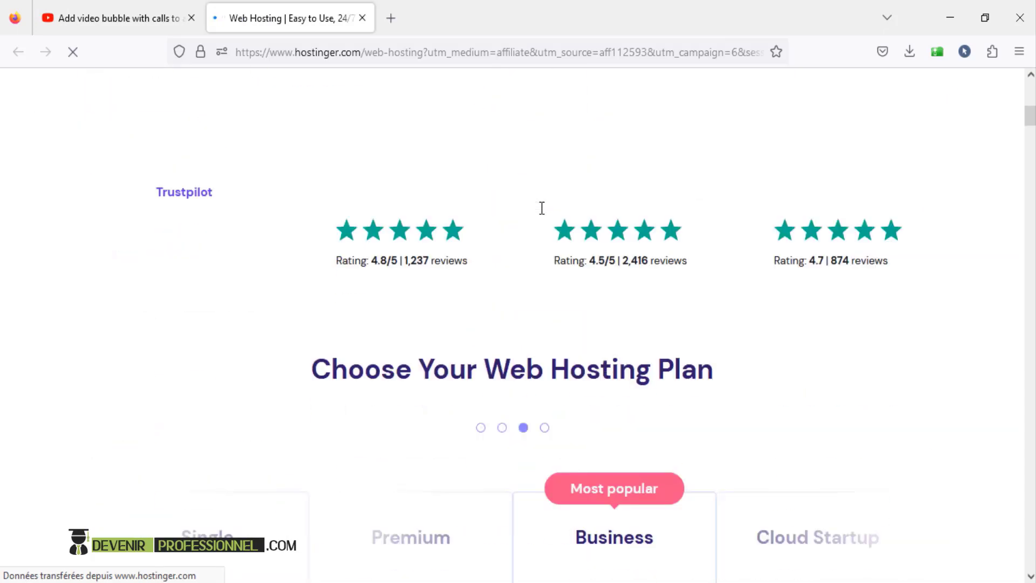
pyautogui.scroll(1, 441, 222)
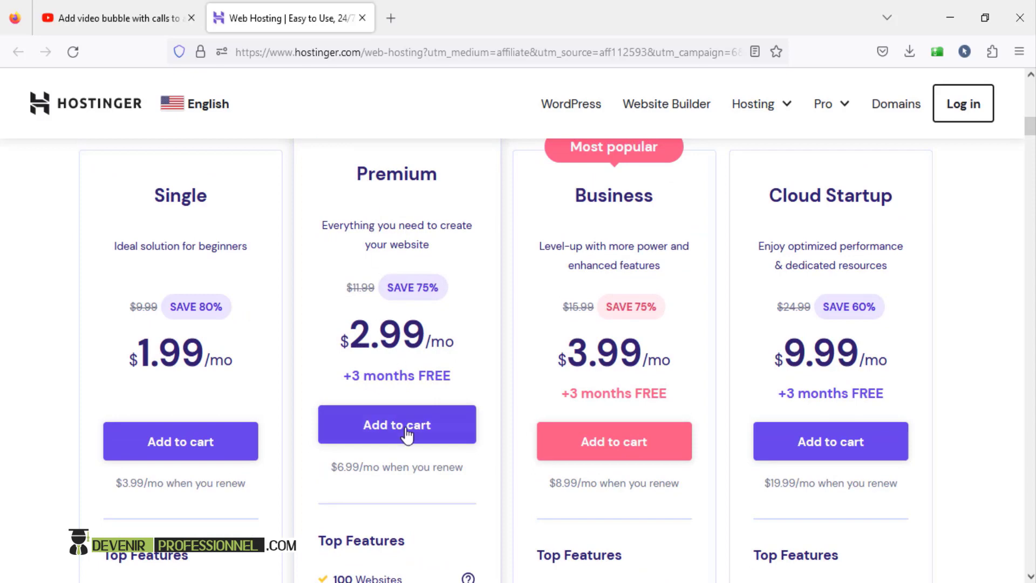
pyautogui.scroll(1, 604, 235)
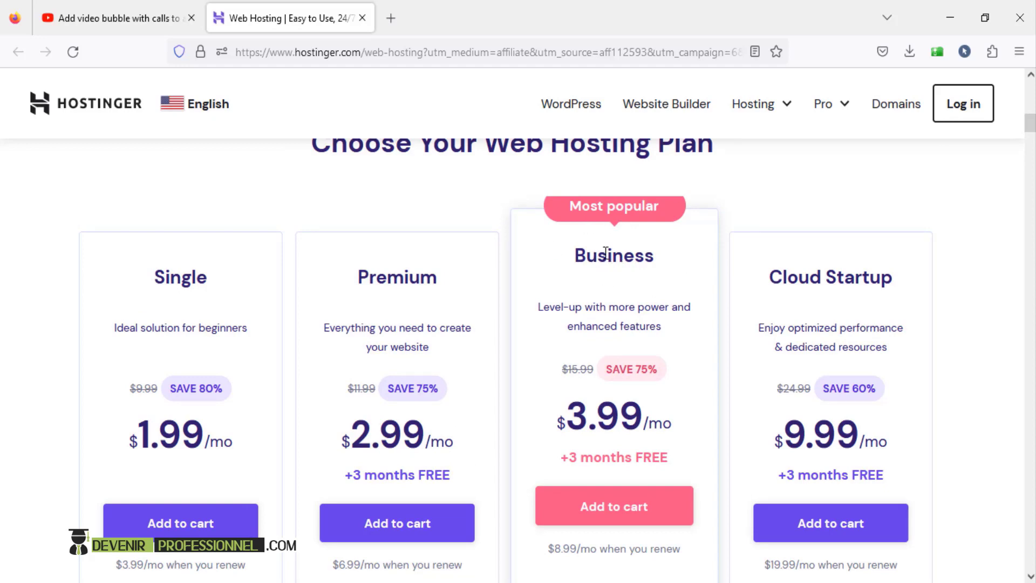
pyautogui.scroll(-3, 410, 402)
pyautogui.click(398, 345)
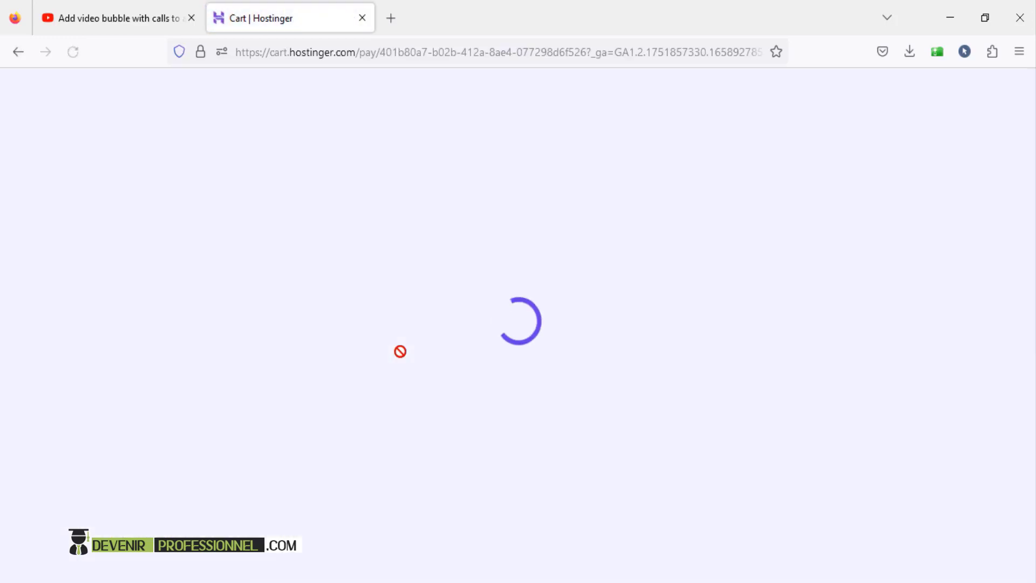
# - Choose the 12 MONTHS billing period, start the account e-mail, and keep Morocco as country
pyautogui.scroll(-5, 400, 352)
pyautogui.scroll(-3, 400, 352)
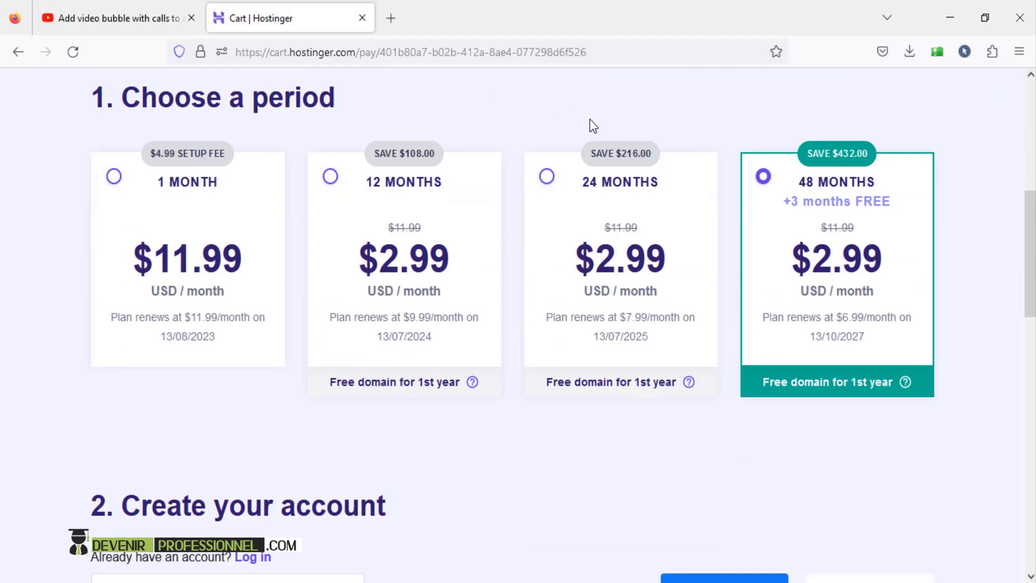
pyautogui.click(331, 178)
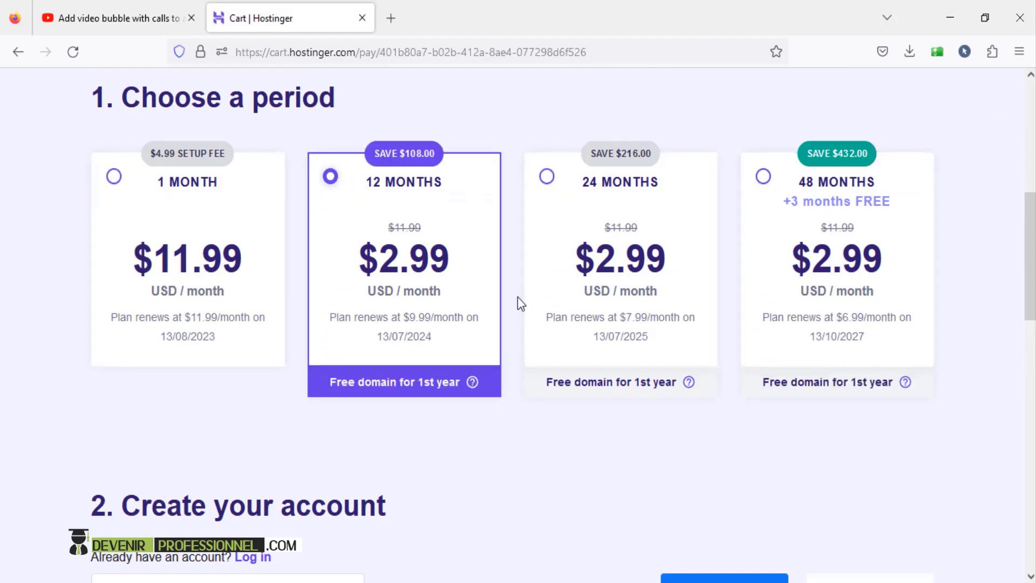
pyautogui.scroll(-6, 518, 300)
pyautogui.moveTo(139, 168); pyautogui.dragTo(467, 183)
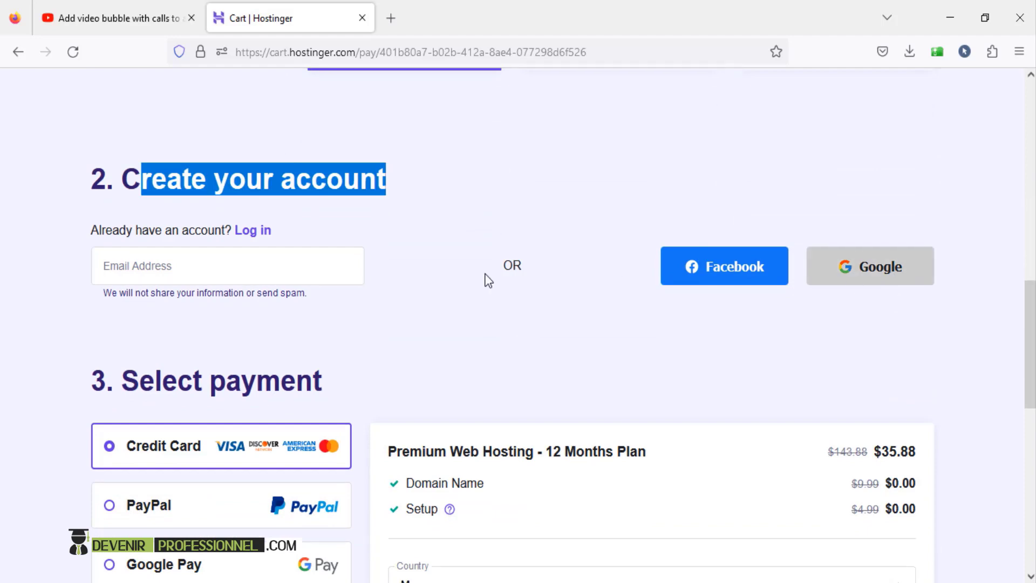
pyautogui.click(286, 269)
pyautogui.scroll(-6, 433, 294)
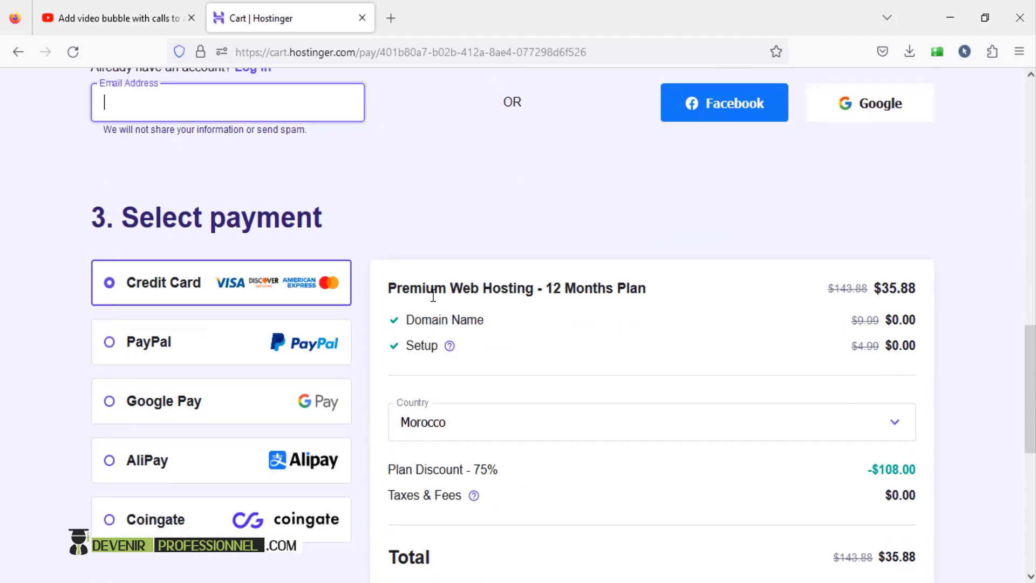
pyautogui.click(486, 273)
pyautogui.click(486, 273)
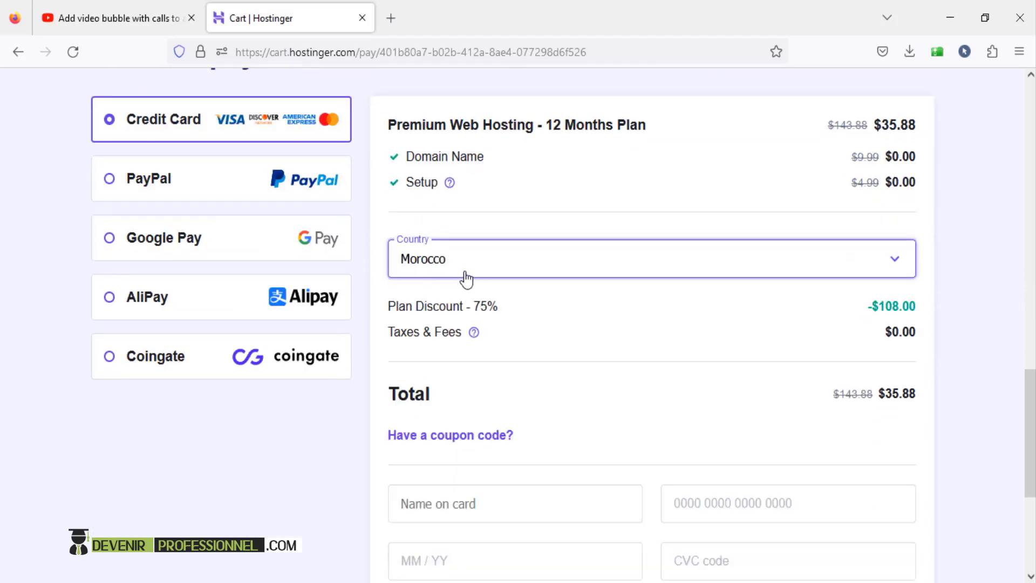
pyautogui.scroll(-3, 465, 277)
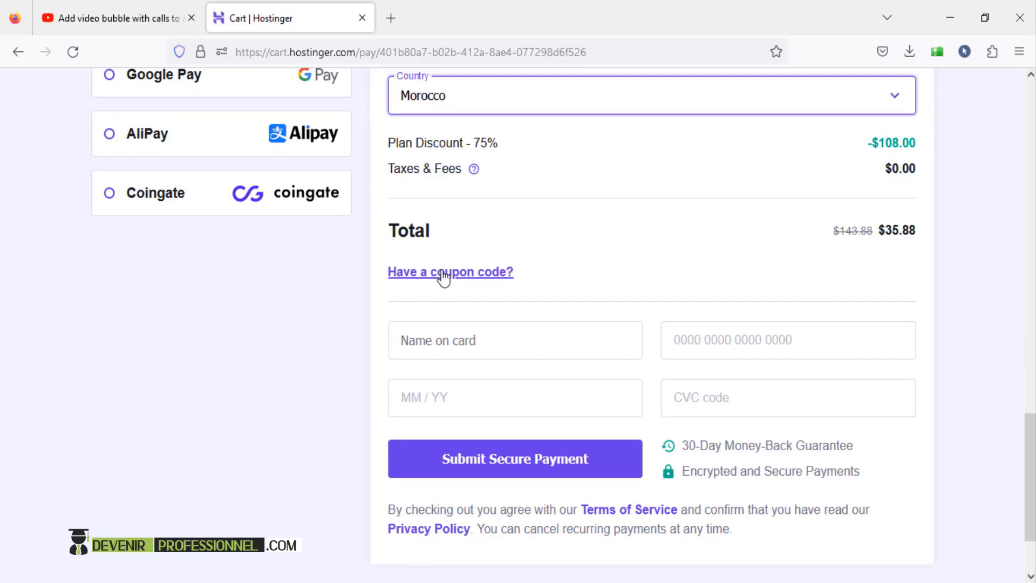
# - Reveal the coupon field and copy the code DEVENIRPROFESSIONEL from the YouTube description
pyautogui.click(443, 276)
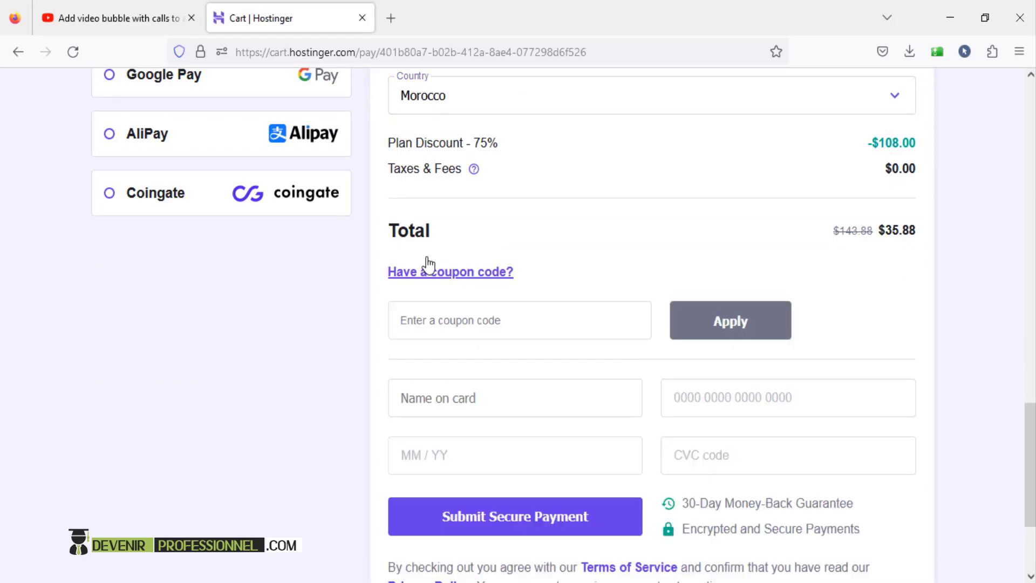
pyautogui.click(118, 7)
pyautogui.scroll(-3, 257, 289)
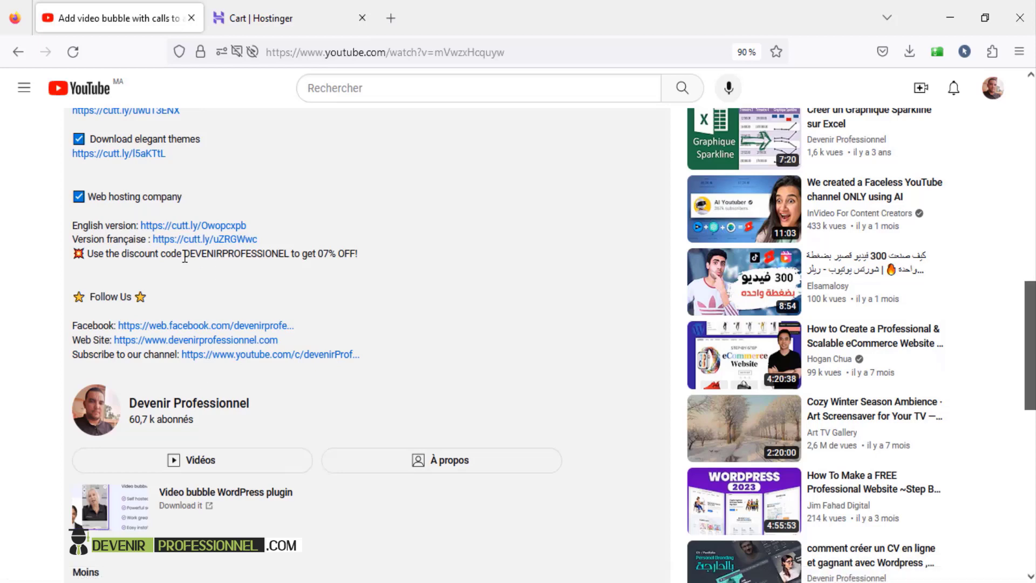
pyautogui.moveTo(190, 253); pyautogui.dragTo(291, 253)
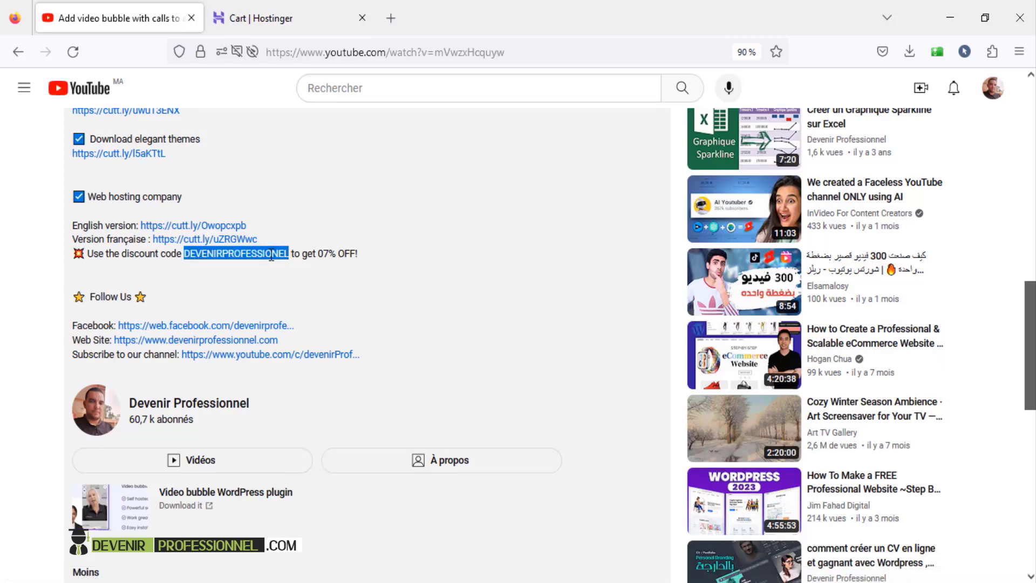
pyautogui.rightClick(271, 256)
pyautogui.click(289, 272)
# - Paste and apply the coupon, bringing the total from $35.88 down to $33.37
pyautogui.click(249, 17)
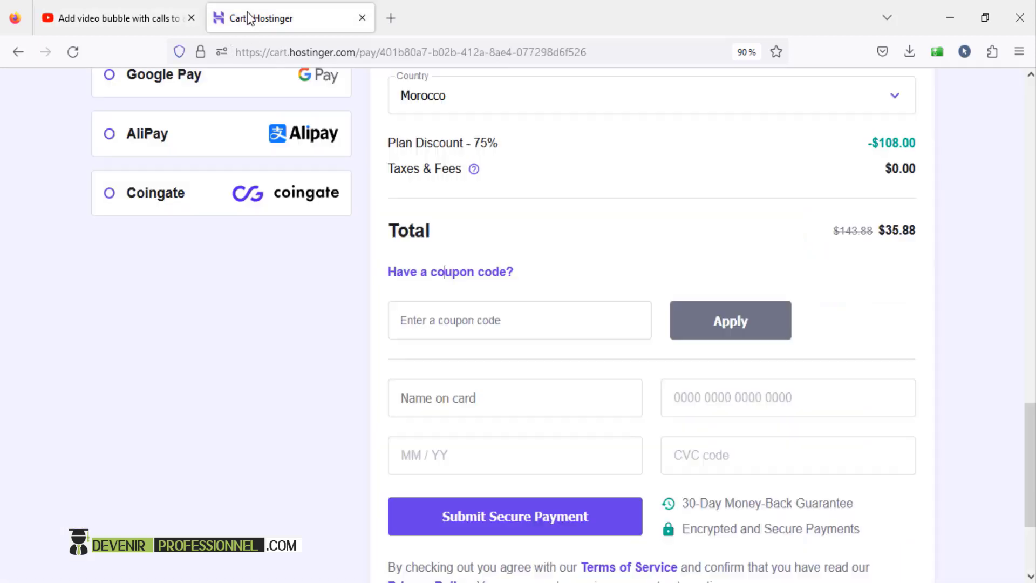
pyautogui.click(488, 314)
pyautogui.rightClick(488, 315)
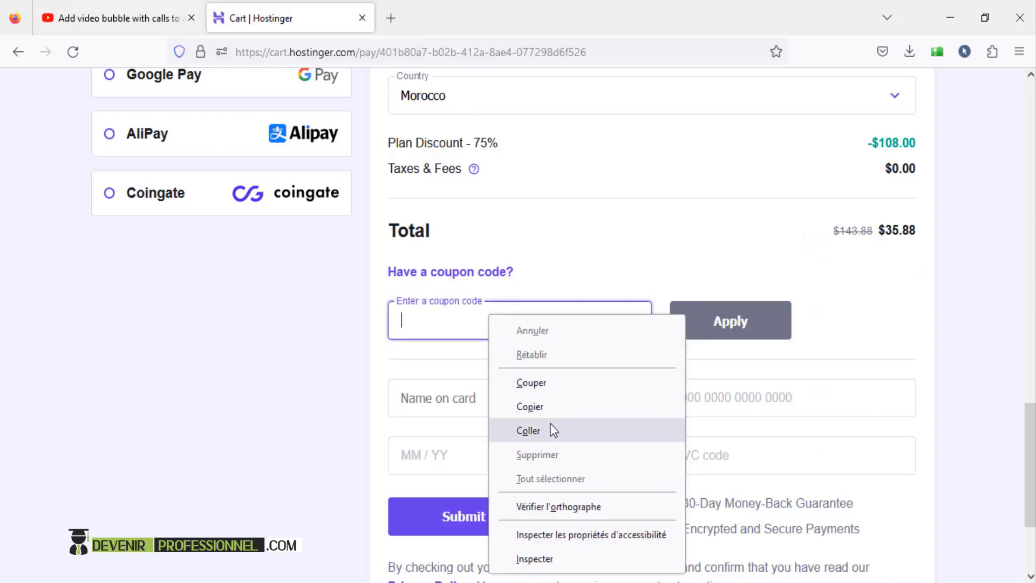
pyautogui.click(528, 430)
pyautogui.moveTo(880, 230); pyautogui.dragTo(928, 233)
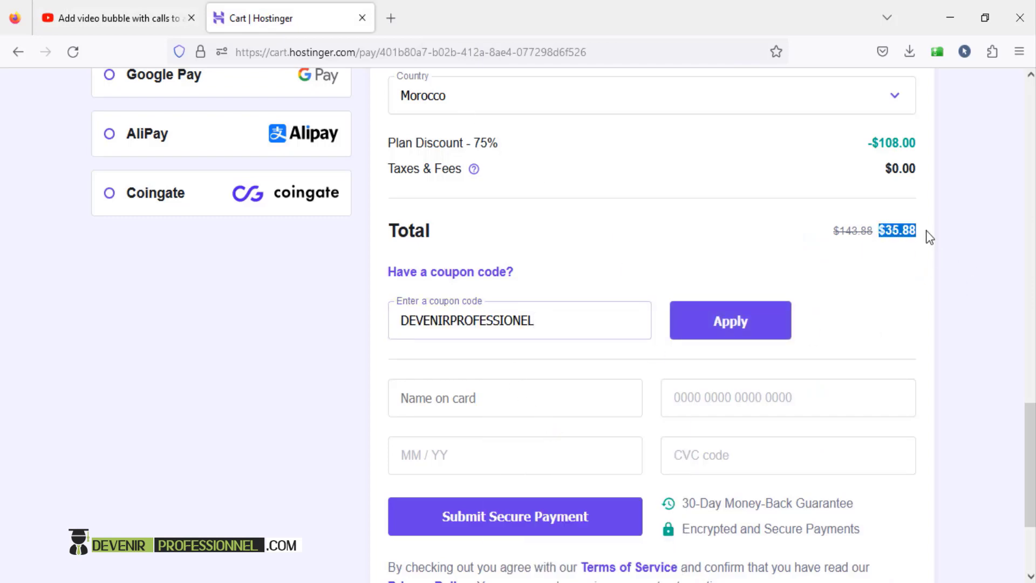
pyautogui.click(740, 331)
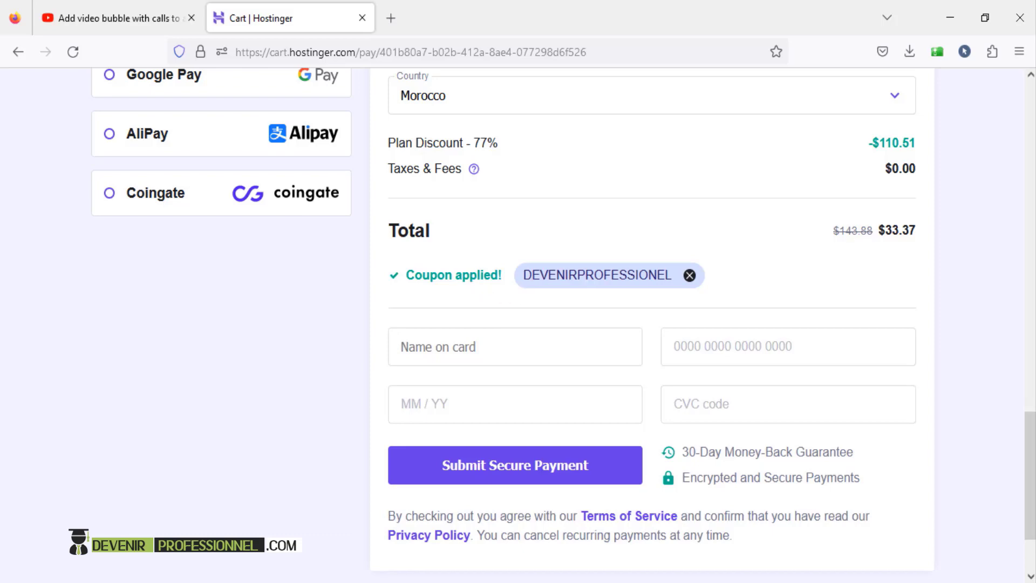
pyautogui.moveTo(1029, 454)
pyautogui.mouseDown()
pyautogui.moveTo(1028, 472)
pyautogui.moveTo(1026, 436)
pyautogui.moveTo(1024, 449)
pyautogui.mouseUp()
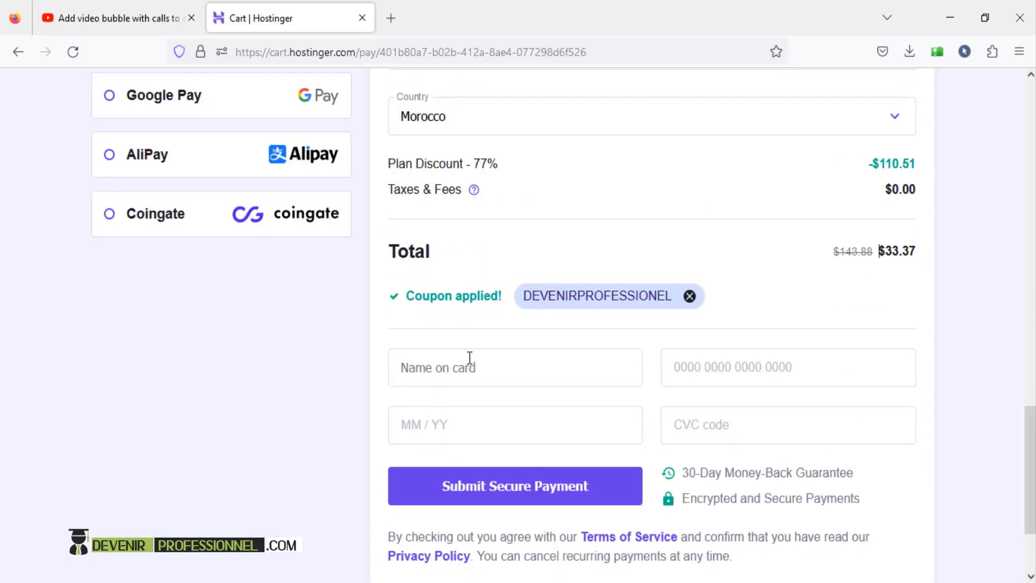
pyautogui.moveTo(1030, 490); pyautogui.dragTo(1033, 447)
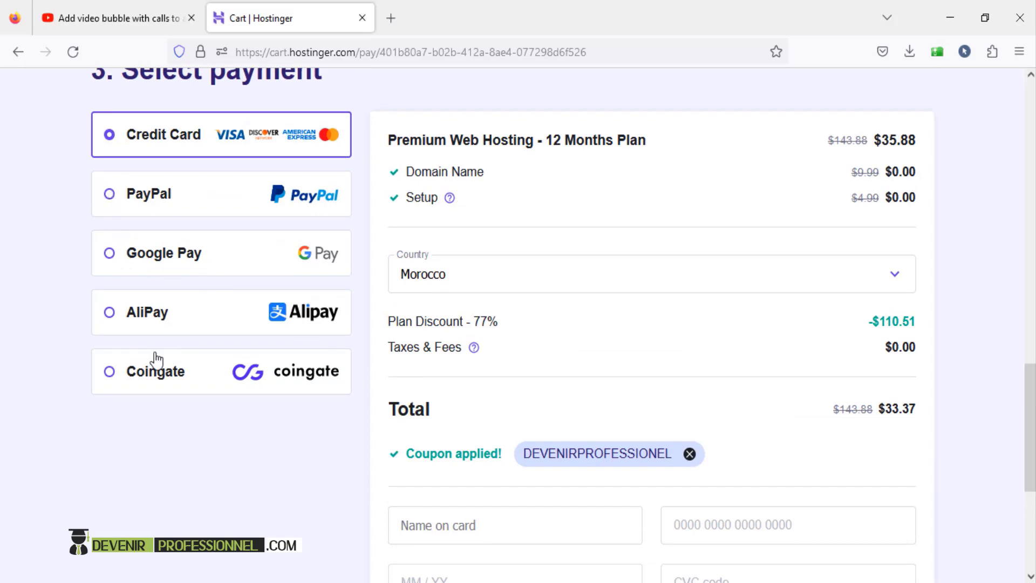
pyautogui.scroll(-5, 707, 280)
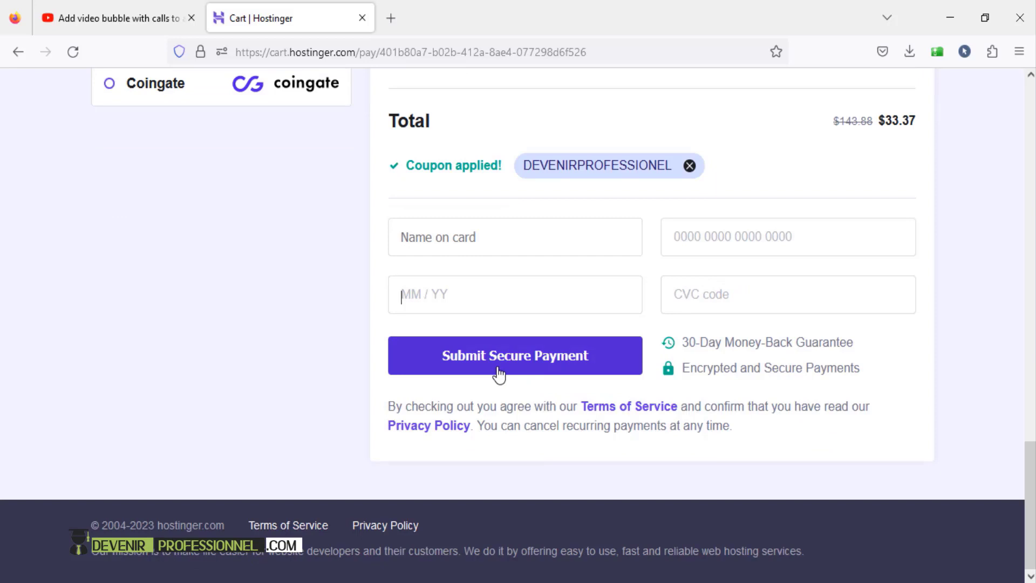
pyautogui.scroll(2, 498, 374)
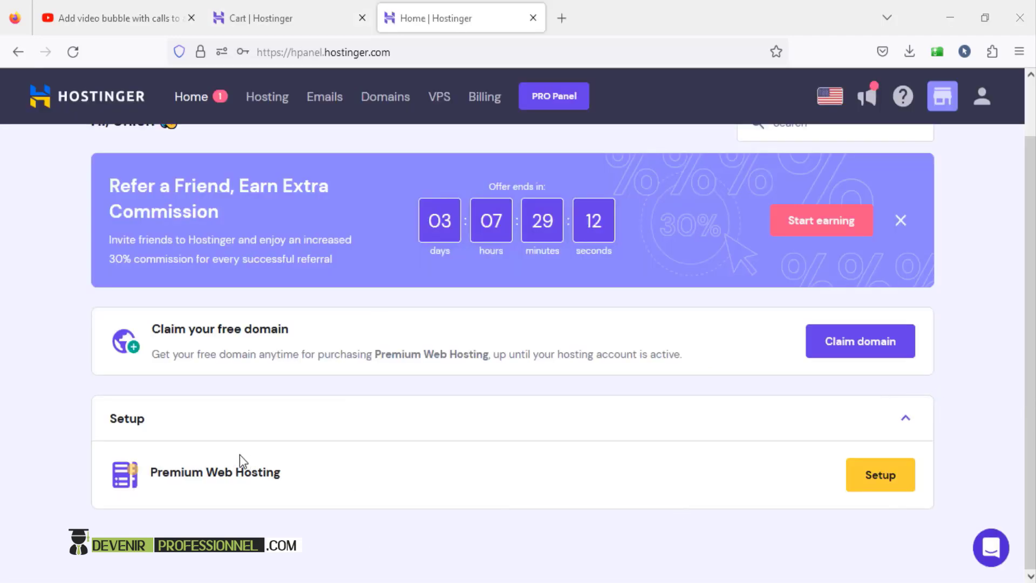
# - Start Premium Web Hosting setup, skip the survey, and choose a new WordPress website
pyautogui.click(883, 482)
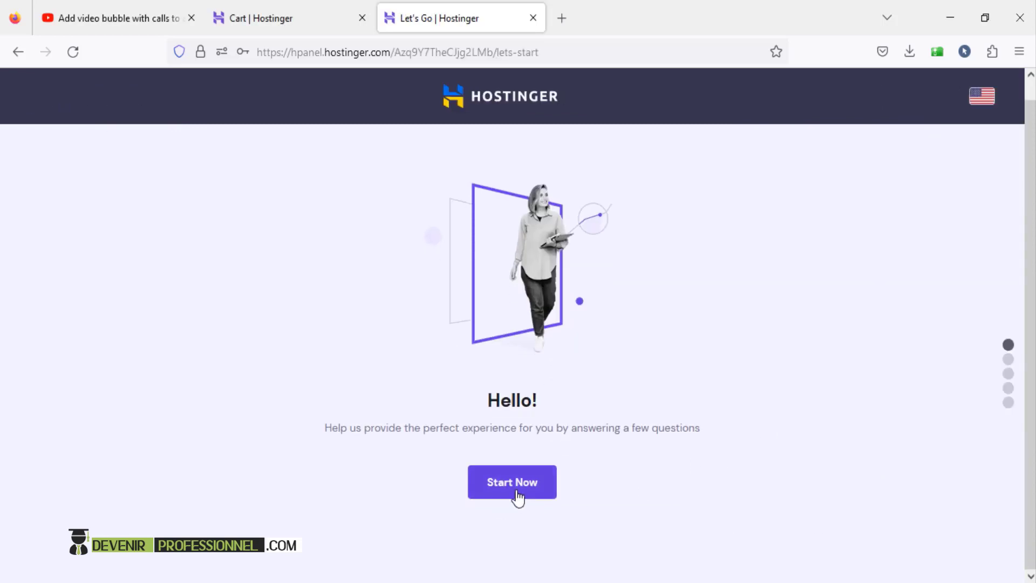
pyautogui.click(516, 492)
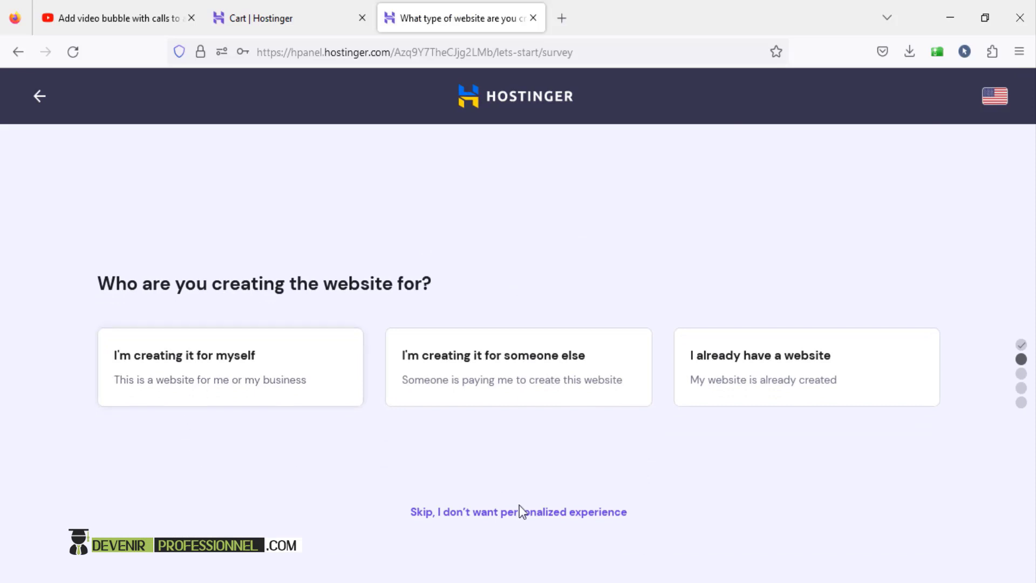
pyautogui.click(426, 512)
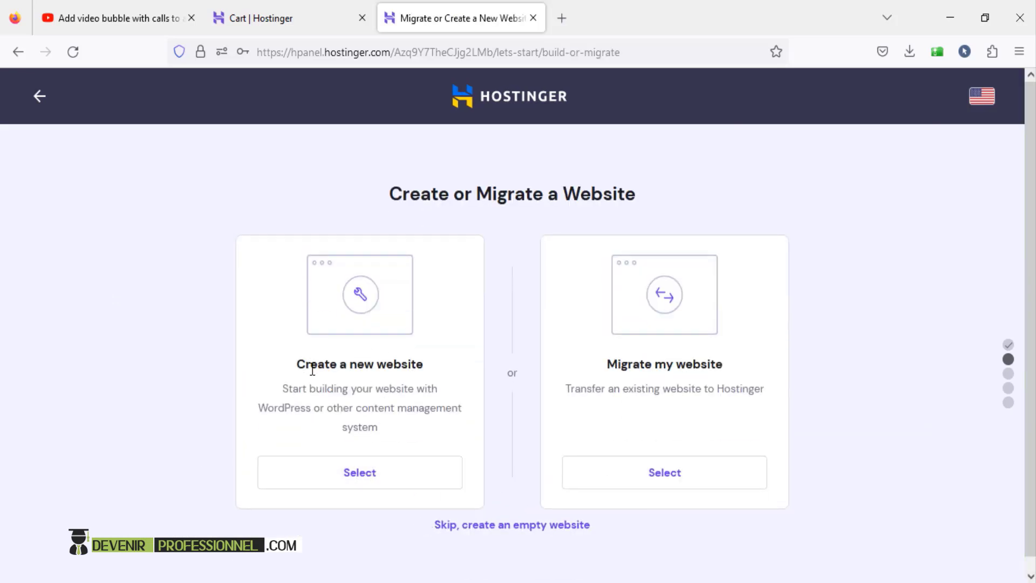
pyautogui.click(374, 474)
pyautogui.scroll(-2, 356, 453)
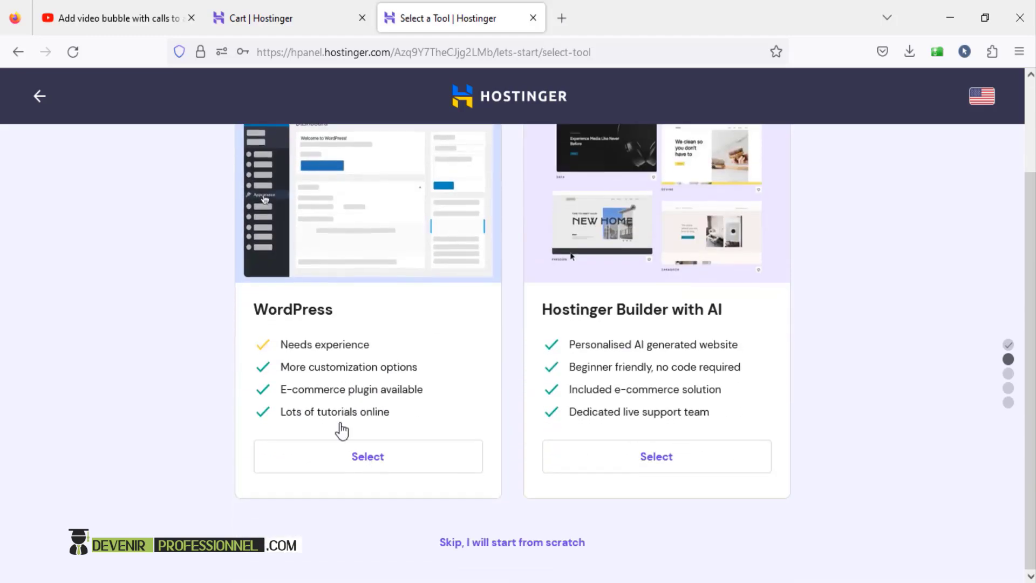
pyautogui.click(374, 457)
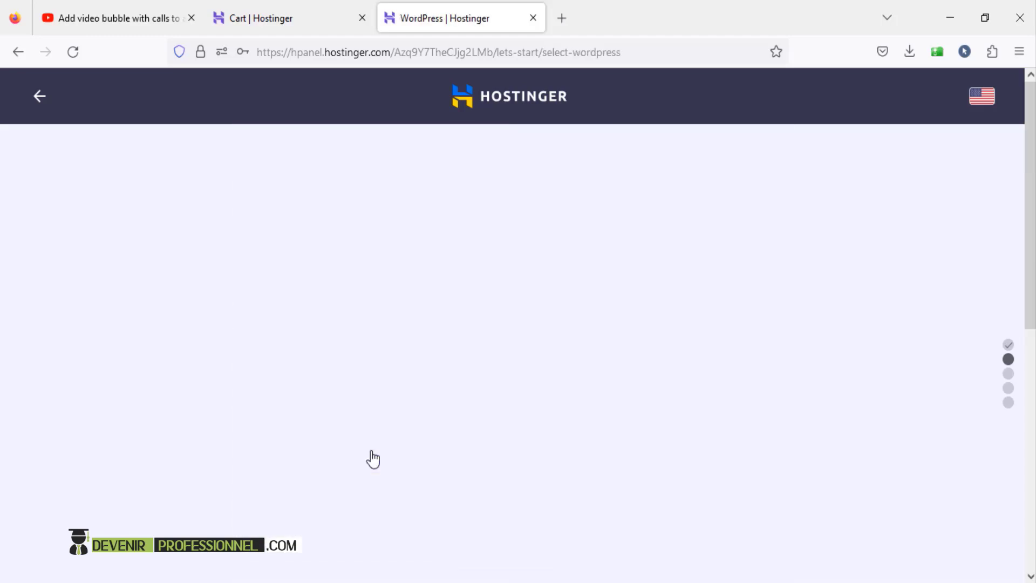
pyautogui.scroll(-2, 909, 353)
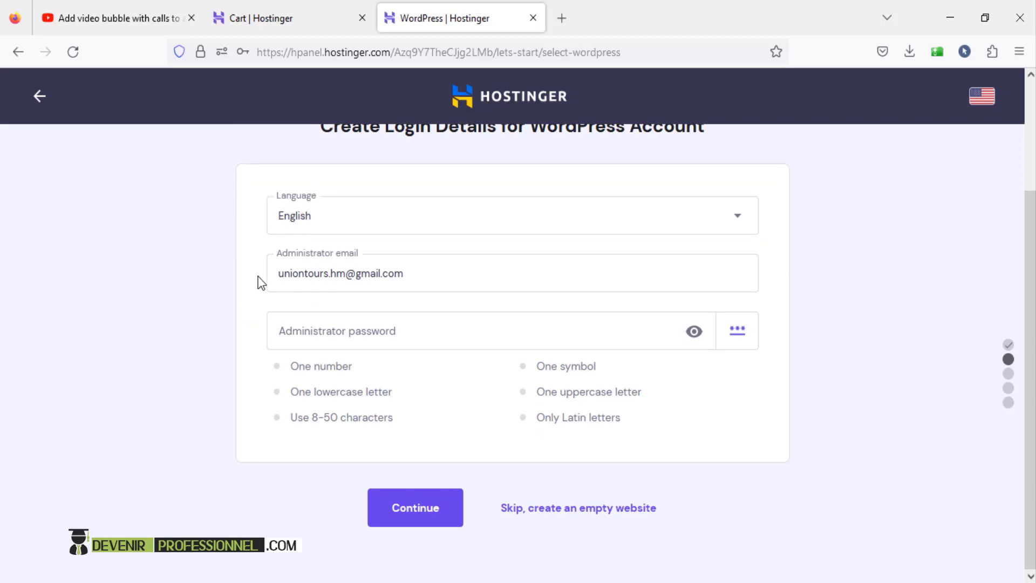
# - Replace the WordPress administrator password with a new valid one and continue
pyautogui.click(288, 333)
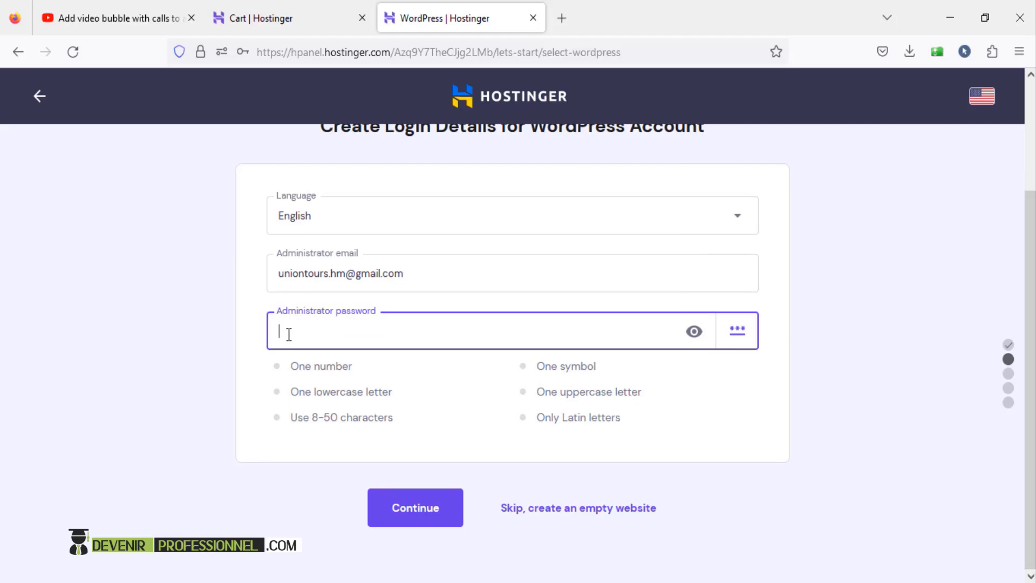
pyautogui.write('@123')
pyautogui.press('BackSpace')
pyautogui.press('BackSpace')
pyautogui.press('BackSpace')
pyautogui.press('BackSpace')
pyautogui.write('@')
pyautogui.click(430, 510)
pyautogui.scroll(-2, 428, 512)
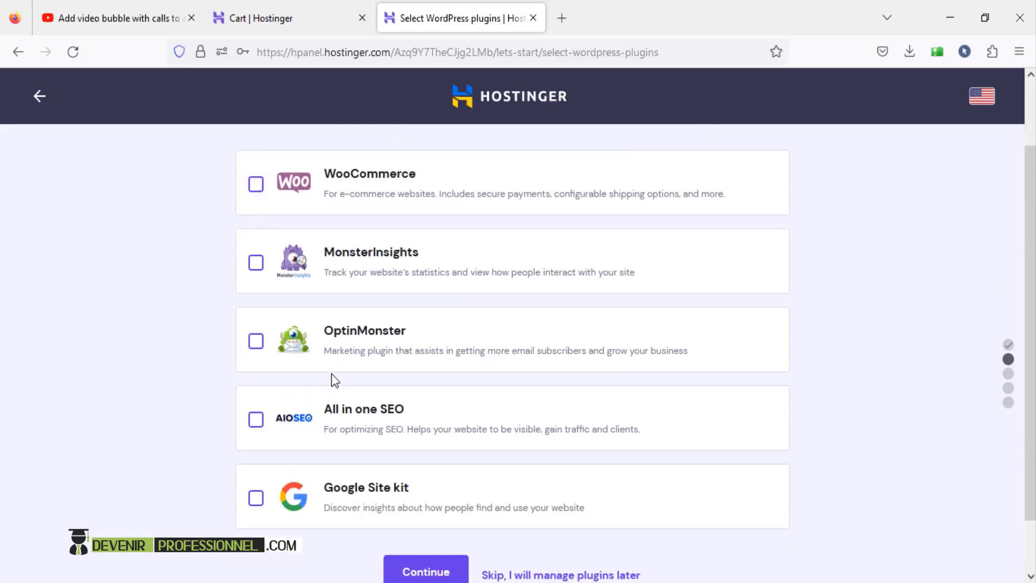
# - Continue without plugins, skip the website template, and skip AI-written content
pyautogui.scroll(-1, 332, 374)
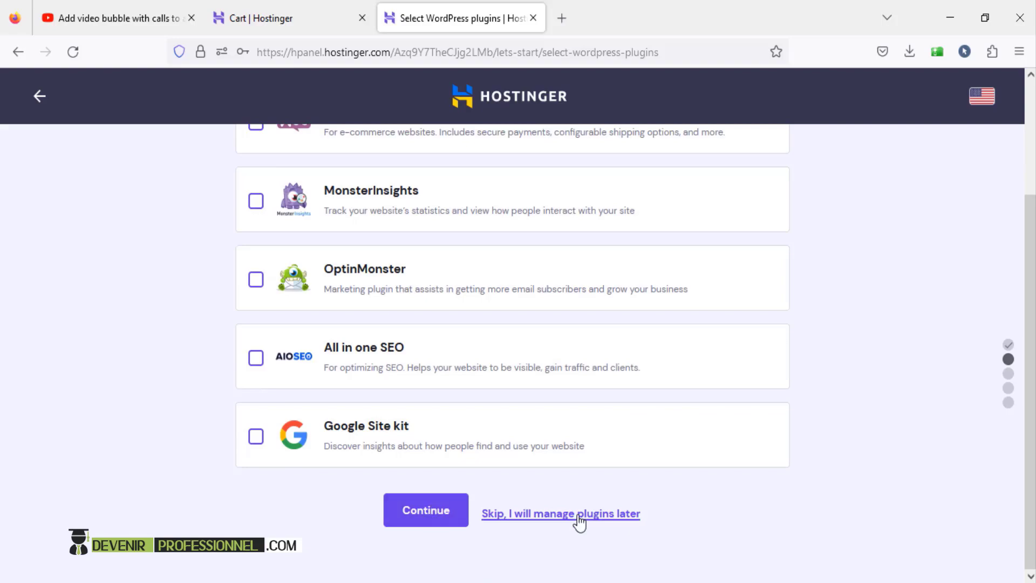
pyautogui.click(435, 519)
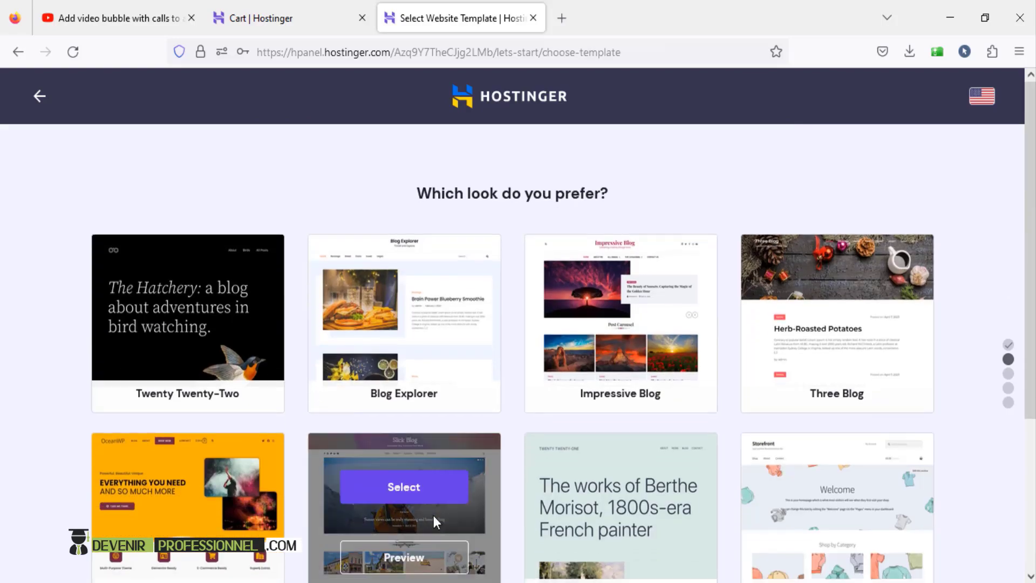
pyautogui.scroll(-4, 433, 515)
pyautogui.scroll(3, 694, 364)
pyautogui.moveTo(1030, 286); pyautogui.dragTo(999, 437)
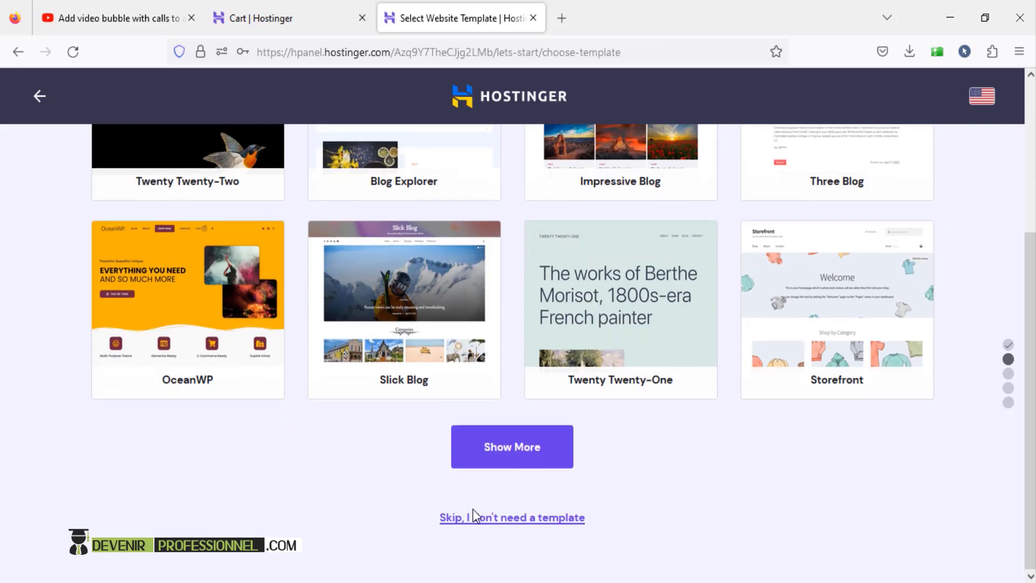
pyautogui.click(505, 522)
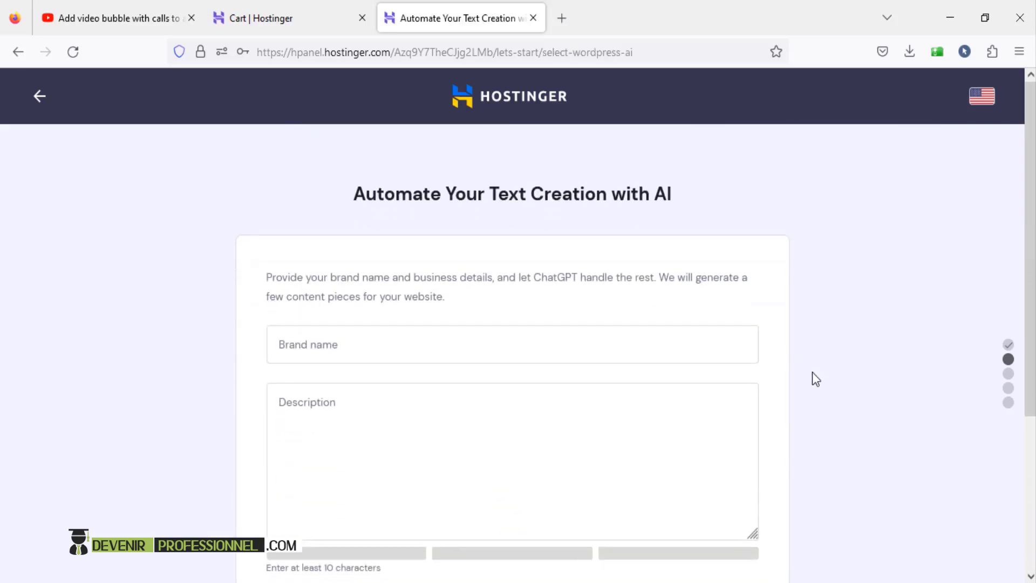
pyautogui.scroll(-4, 815, 378)
pyautogui.click(592, 518)
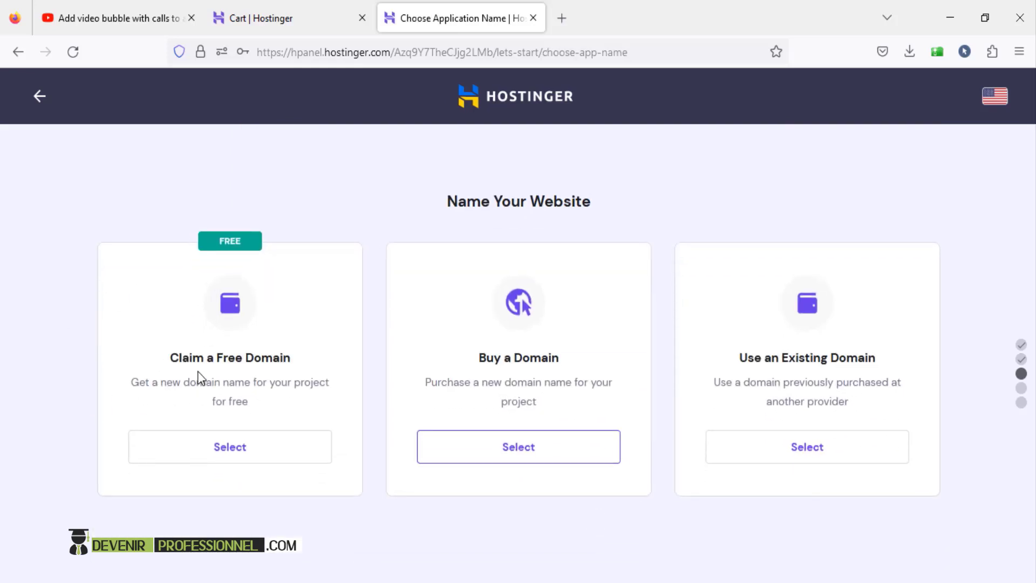
# - Claim a free domain, entering agadirtraveling with the .com extension
pyautogui.click(244, 452)
pyautogui.click(268, 464)
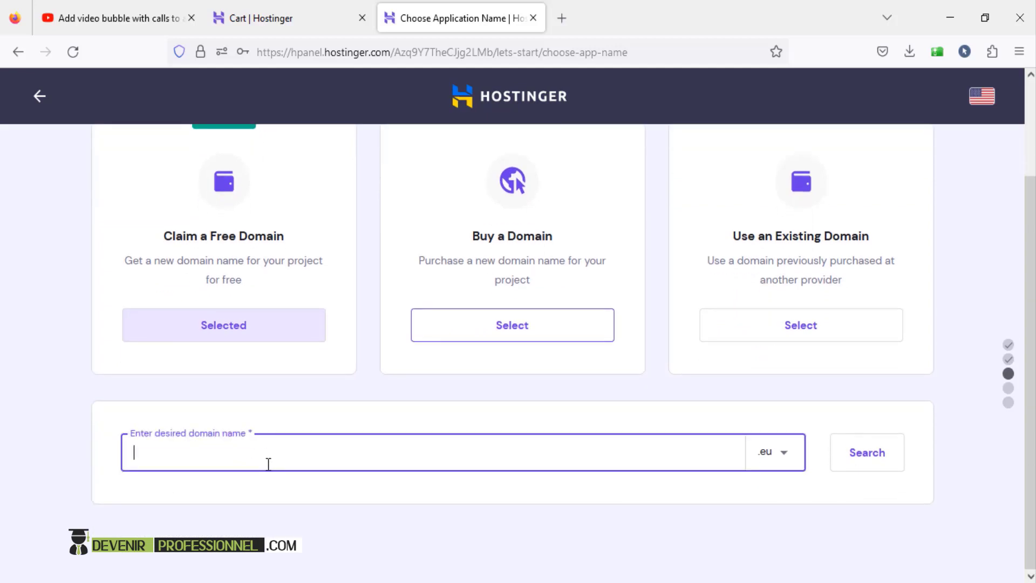
pyautogui.write('agadir')
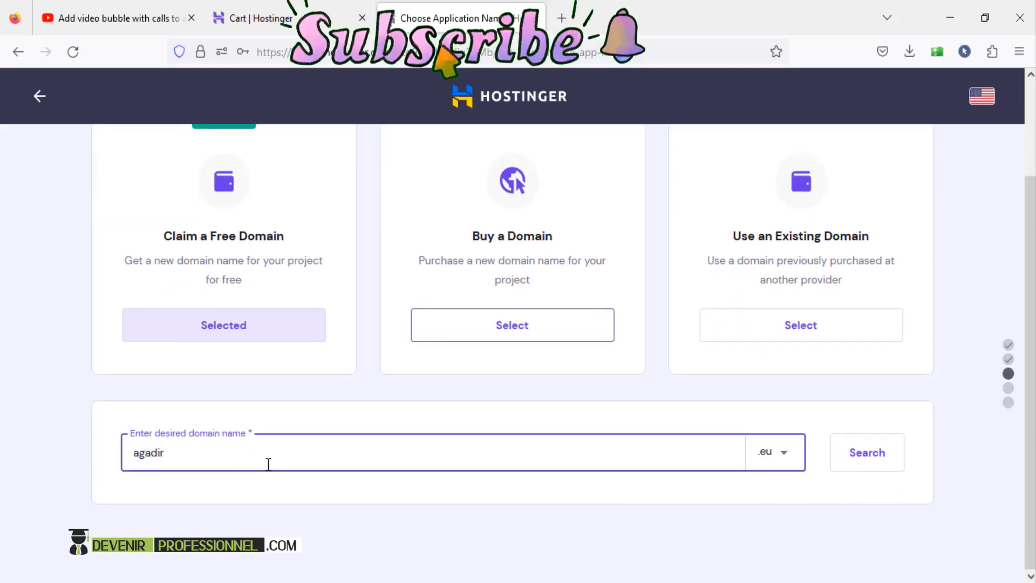
pyautogui.write('traveling')
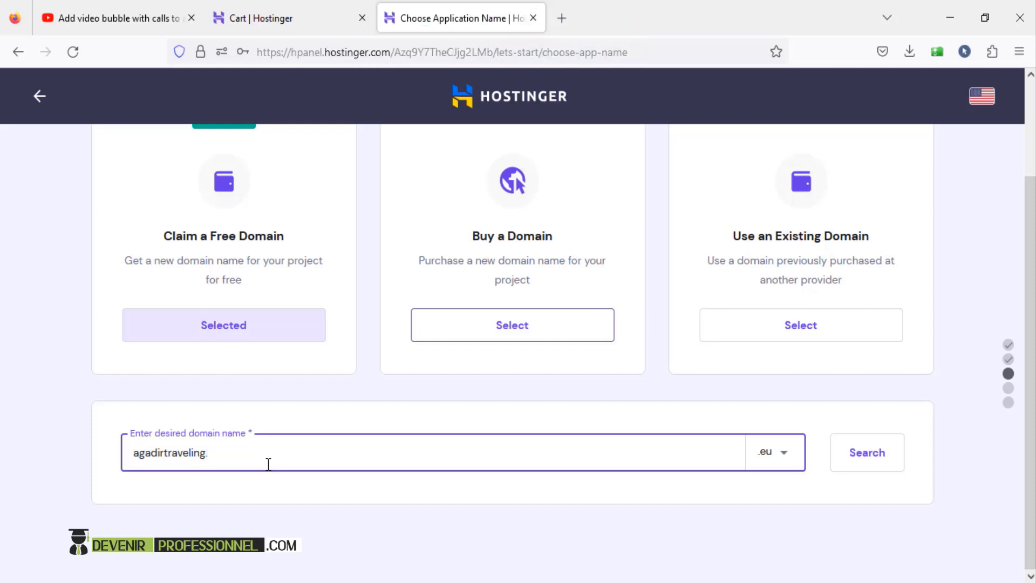
pyautogui.click(783, 457)
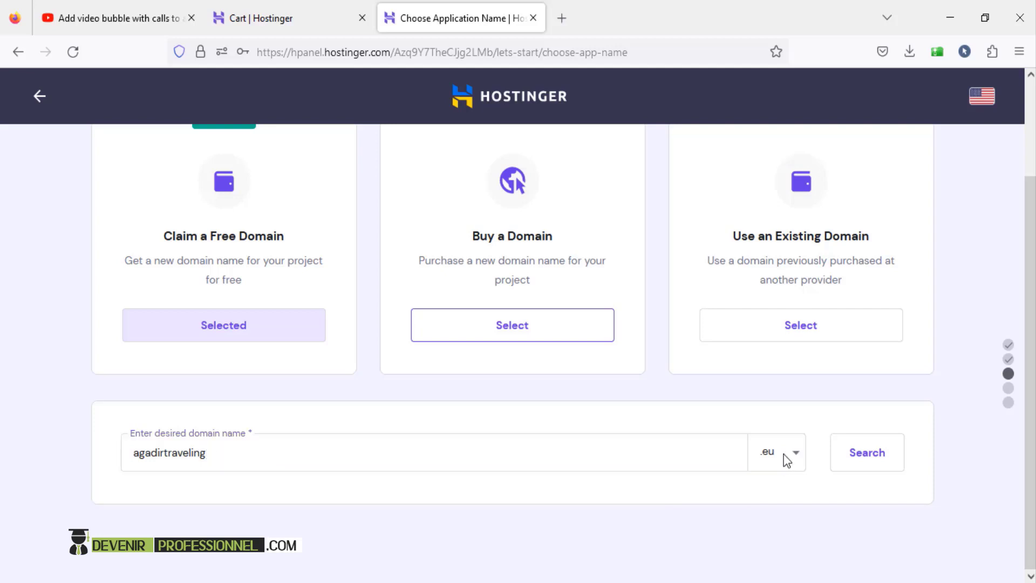
pyautogui.click(796, 459)
pyautogui.scroll(-5, 696, 539)
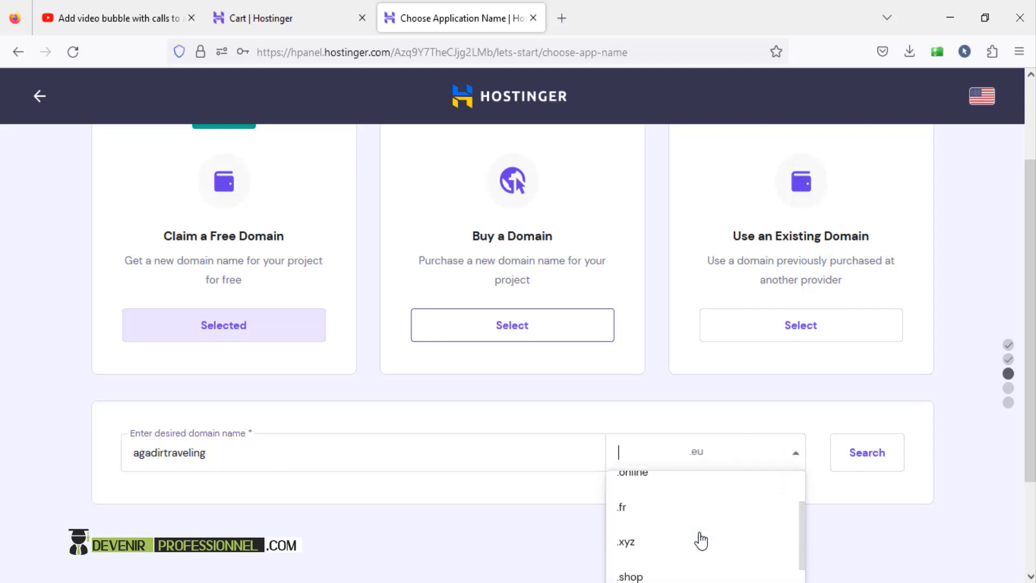
pyautogui.scroll(-2, 803, 567)
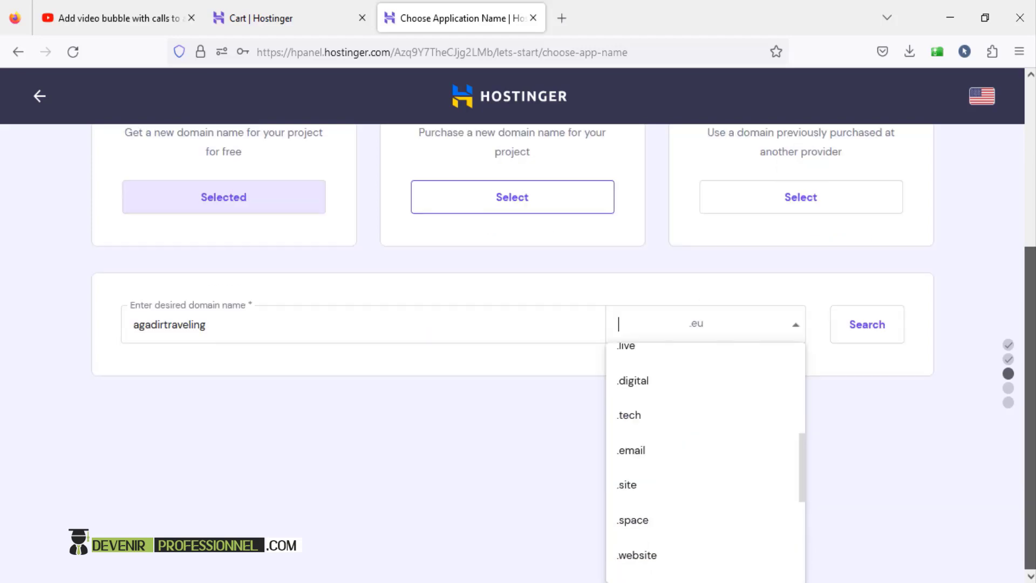
pyautogui.moveTo(798, 433)
pyautogui.mouseDown()
pyautogui.moveTo(789, 365)
pyautogui.moveTo(800, 414)
pyautogui.mouseUp()
pyautogui.scroll(-1, 639, 466)
pyautogui.click(638, 466)
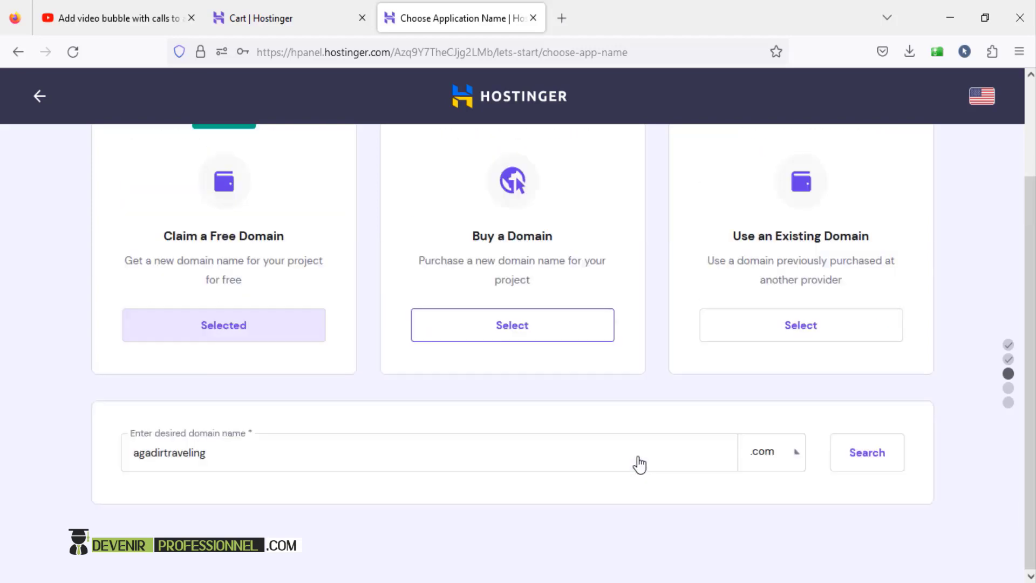
# - Confirm agadirtraveling.com is available and continue with it
pyautogui.click(861, 461)
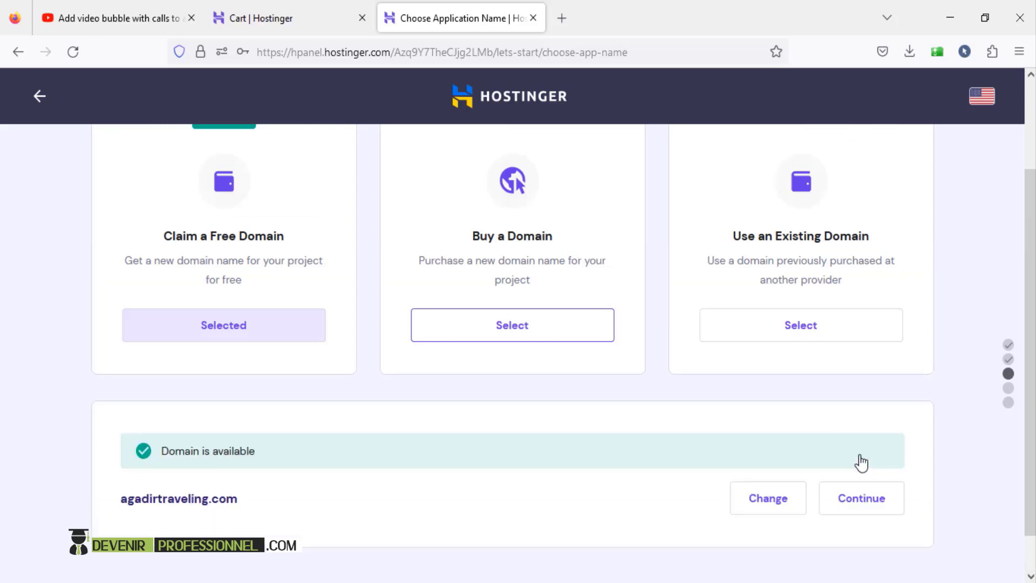
pyautogui.scroll(-1, 444, 490)
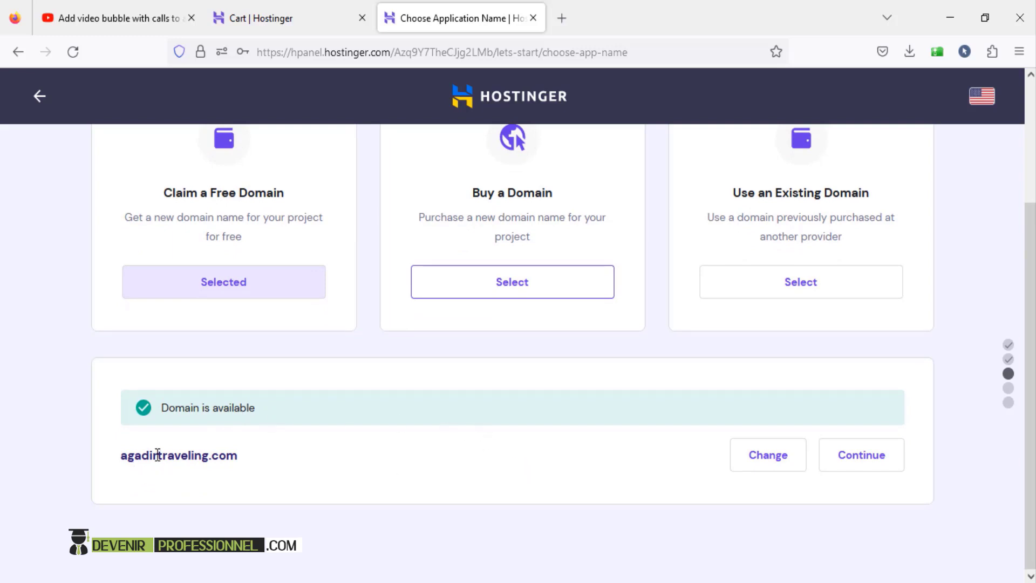
pyautogui.moveTo(157, 455); pyautogui.dragTo(113, 455)
pyautogui.click(864, 459)
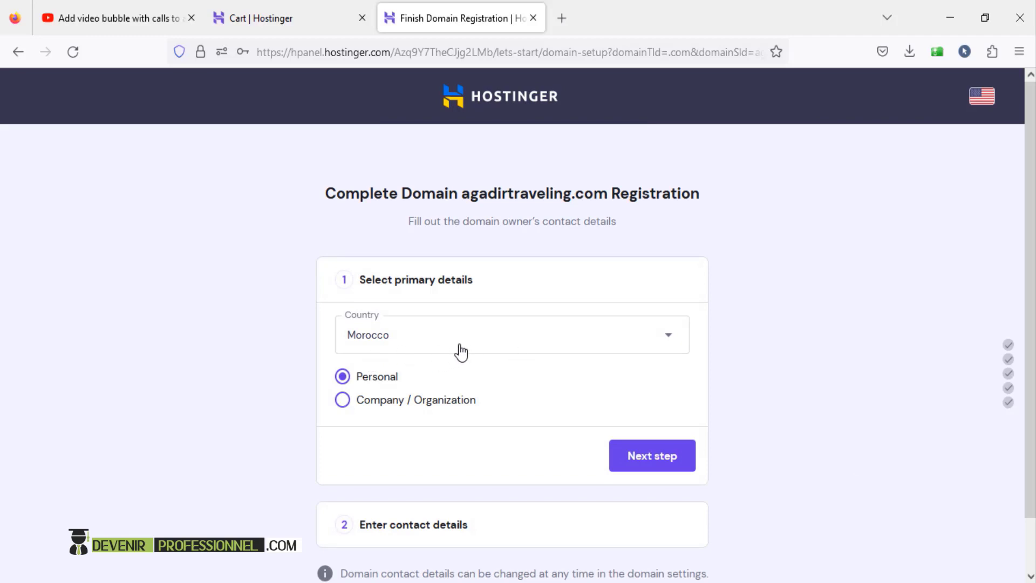
# - Confirm Morocco and Personal as the primary domain contact details
pyautogui.scroll(-1, 782, 454)
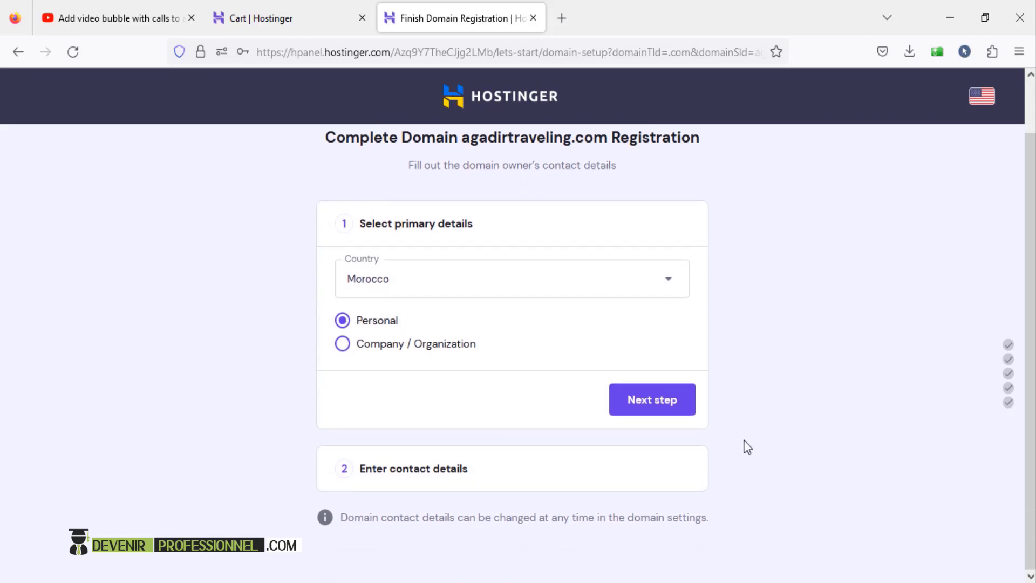
pyautogui.click(649, 409)
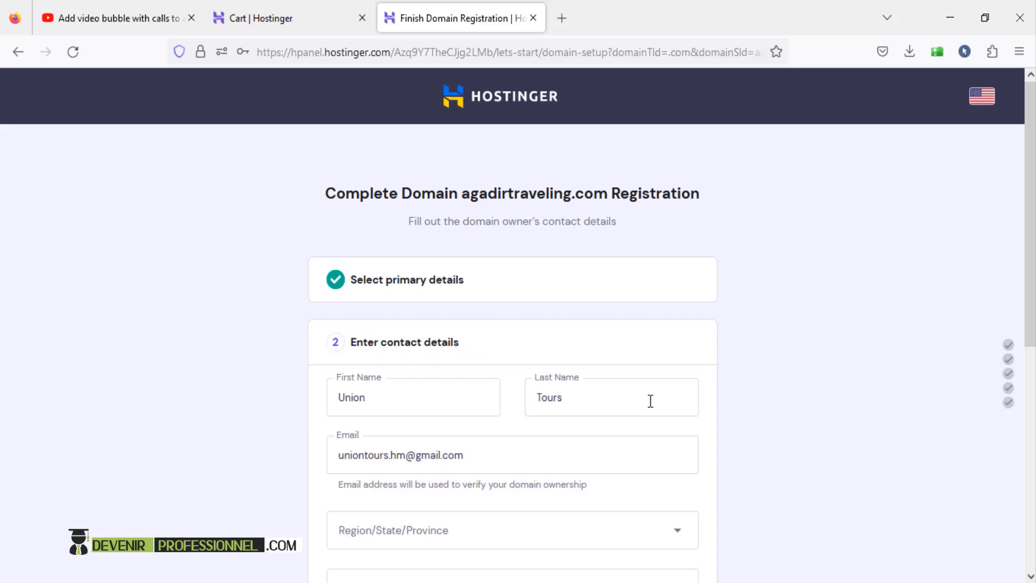
pyautogui.scroll(-1, 682, 384)
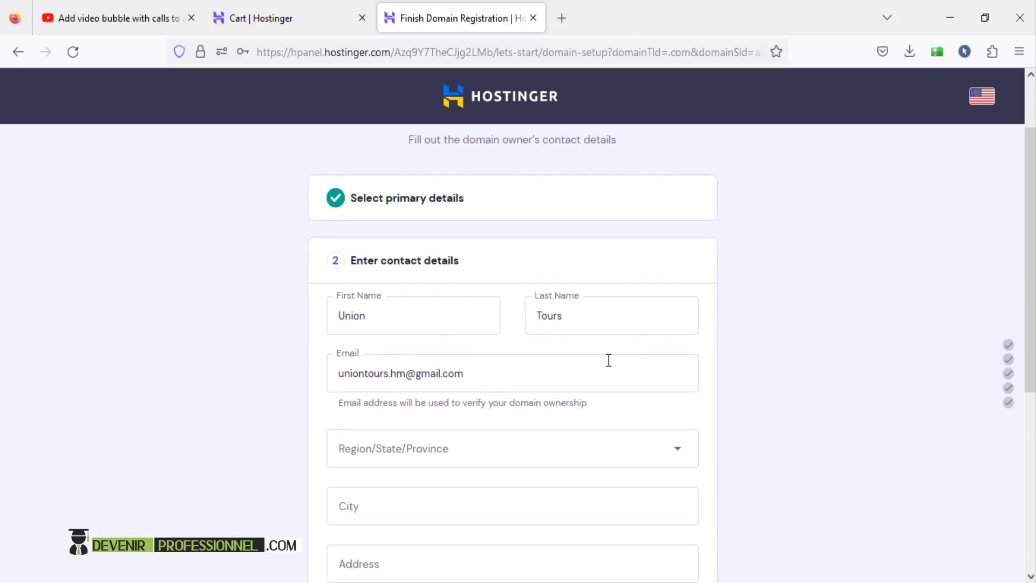
pyautogui.scroll(-4, 458, 275)
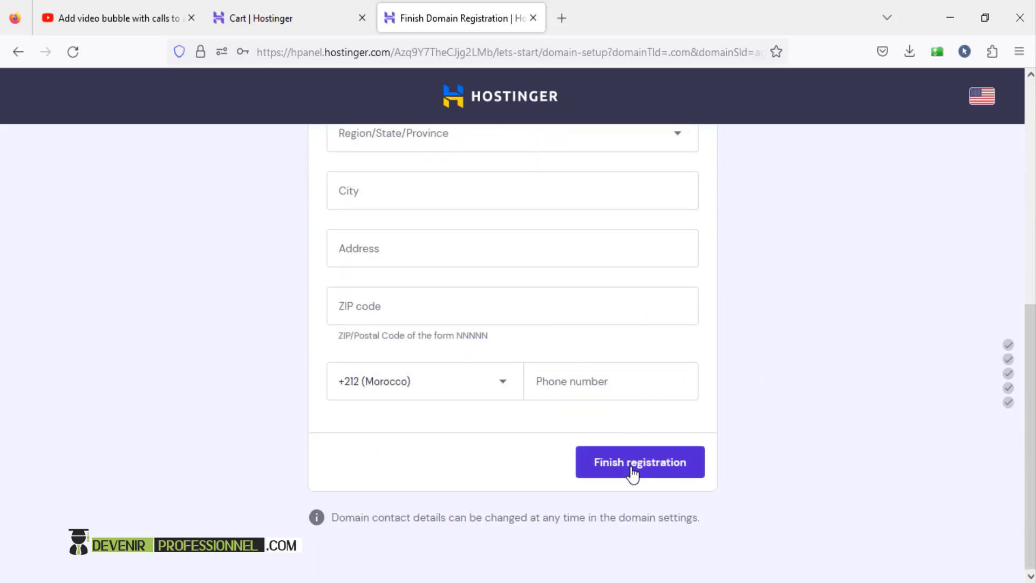
pyautogui.click(653, 471)
pyautogui.scroll(3, 652, 464)
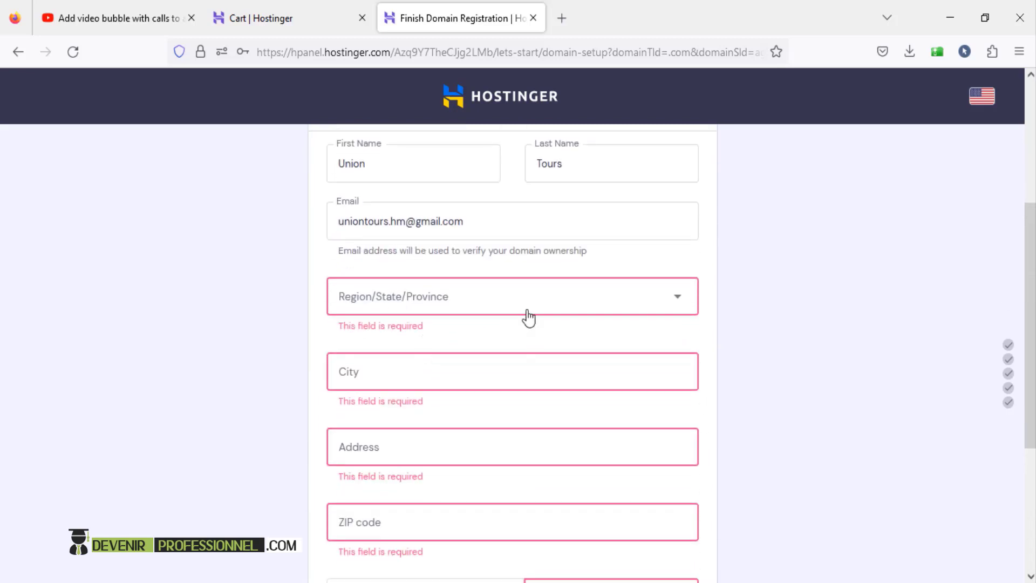
# - Choose a region from the Region/State/Province list
pyautogui.click(573, 310)
pyautogui.click(574, 310)
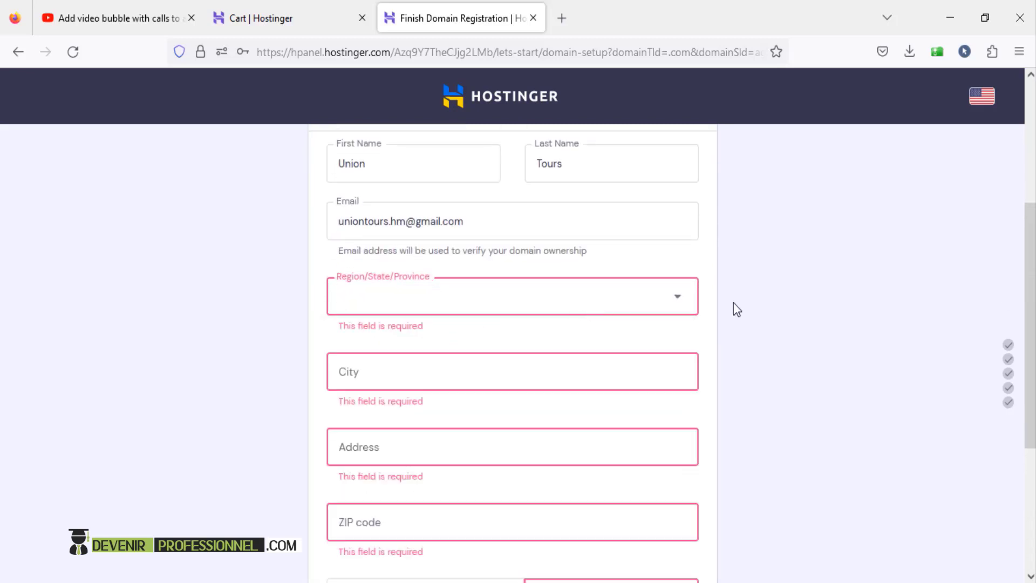
pyautogui.scroll(-1, 733, 302)
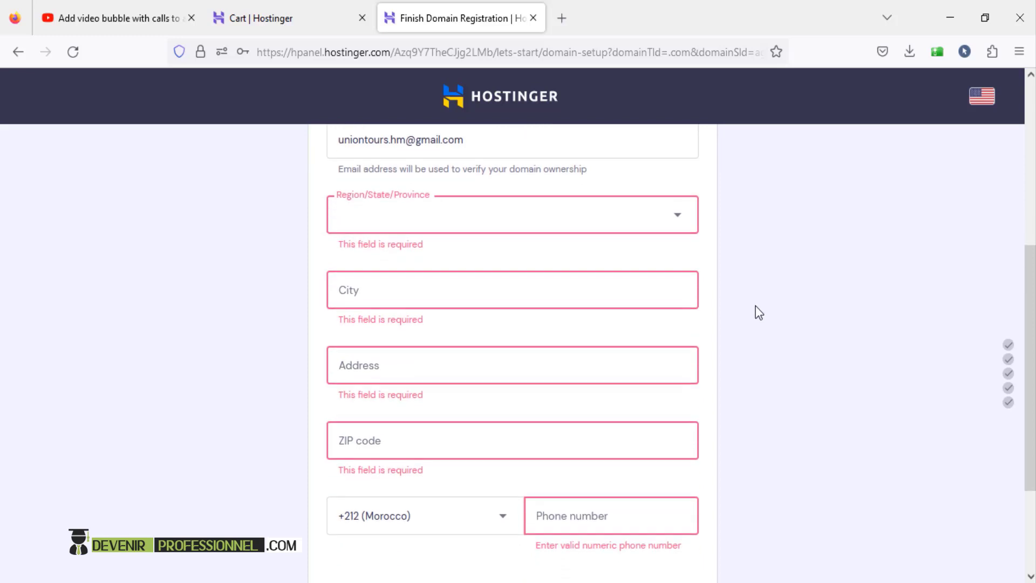
pyautogui.scroll(-1, 739, 302)
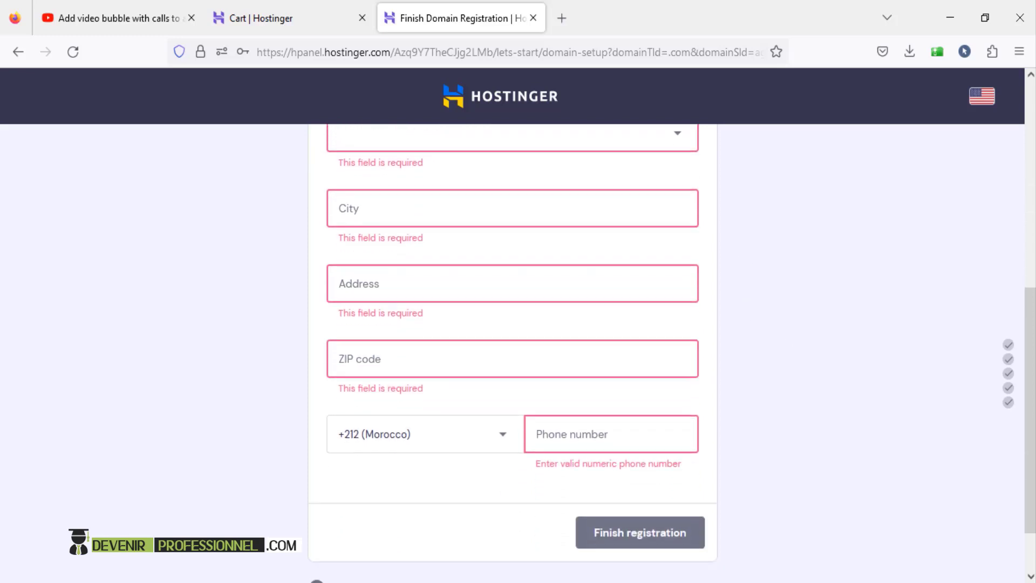
pyautogui.scroll(1, 512, 353)
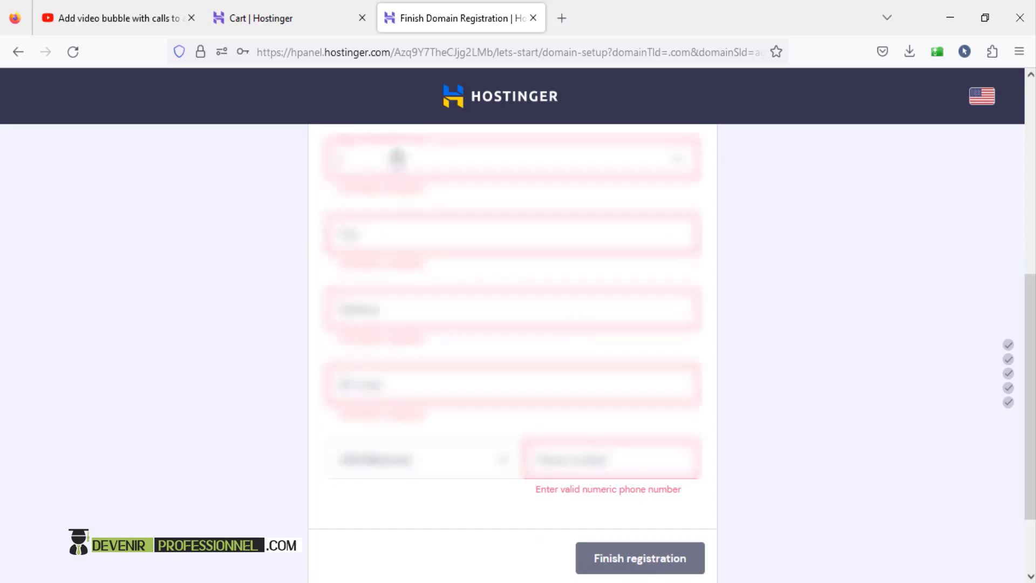
pyautogui.click(397, 158)
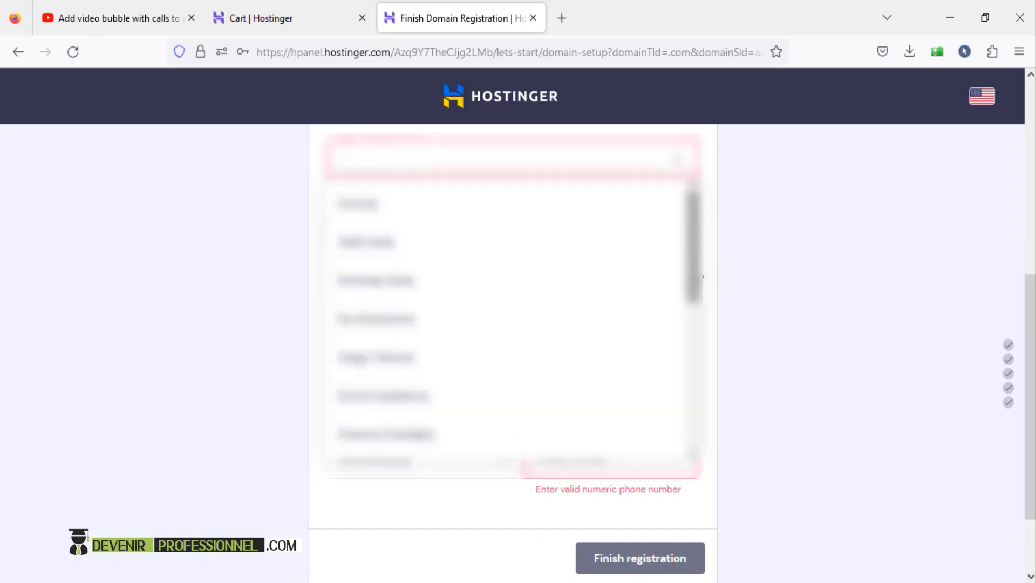
pyautogui.moveTo(701, 270); pyautogui.dragTo(707, 409)
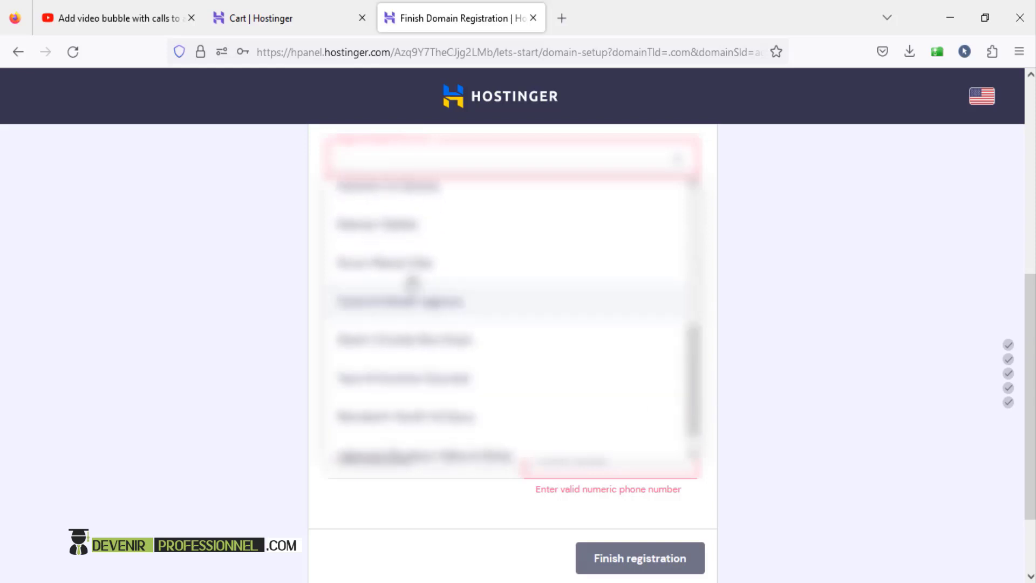
pyautogui.click(474, 280)
# - Enter city Agadir, the street address, ZIP code and phone number, then finish registration
pyautogui.click(448, 222)
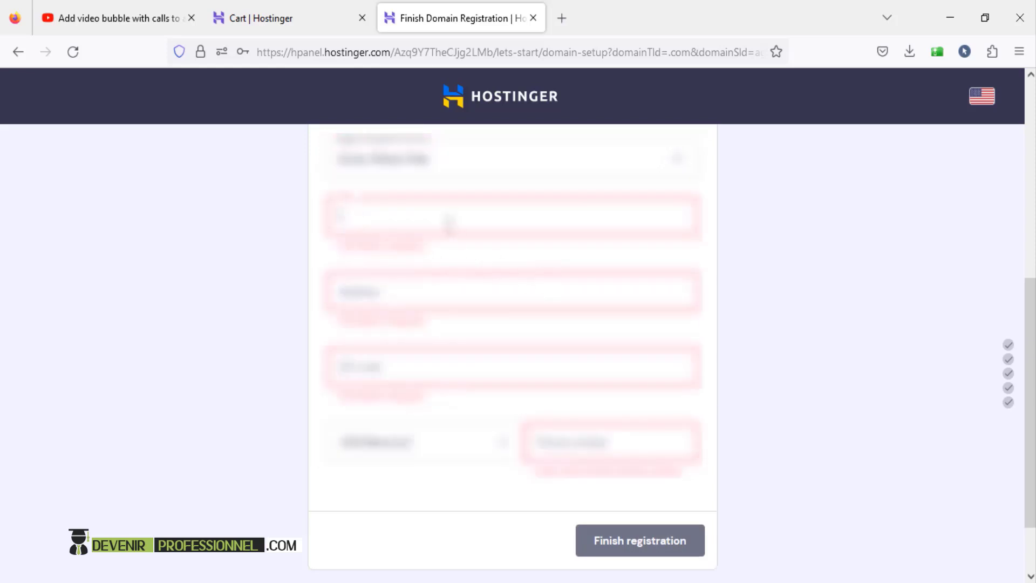
pyautogui.write('Agadir')
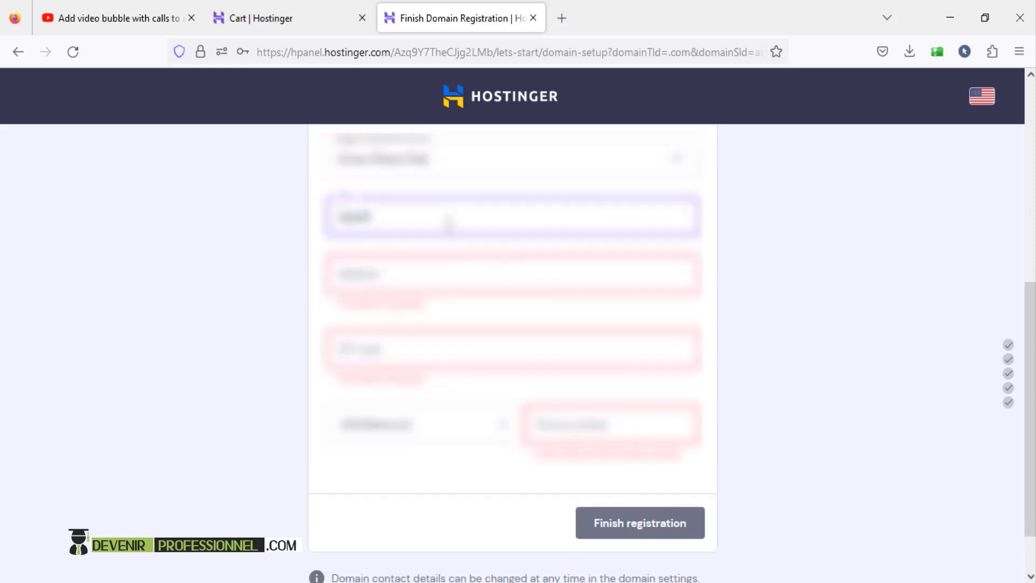
pyautogui.press('Tab')
pyautogui.write('H')
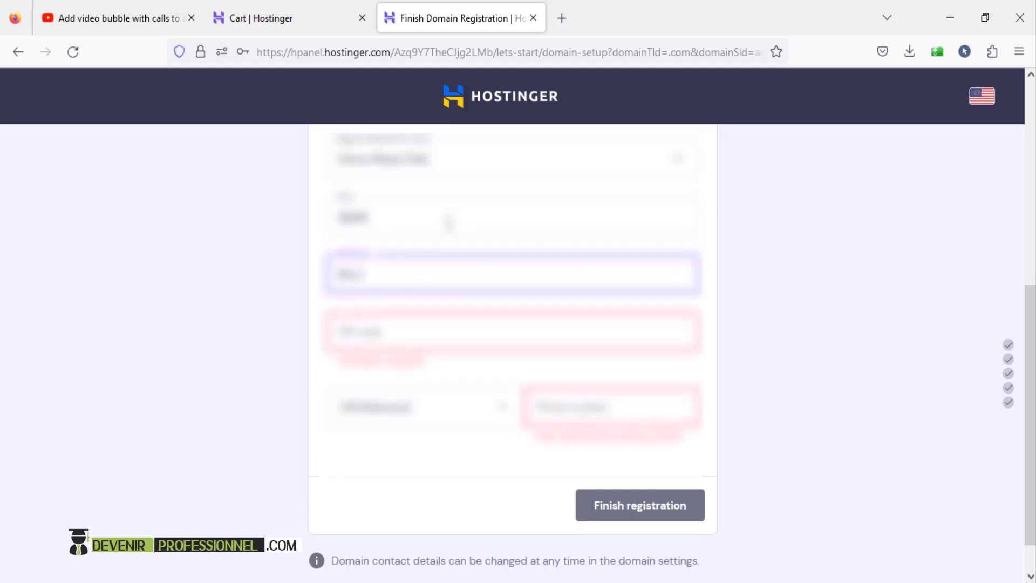
pyautogui.write('H')
pyautogui.press('Tab')
pyautogui.write('80')
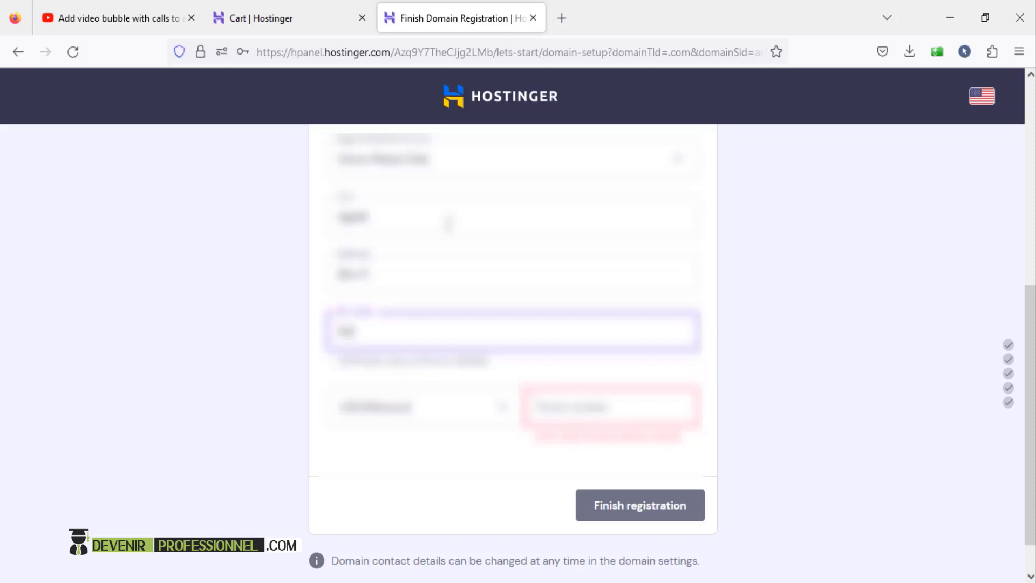
pyautogui.write('000')
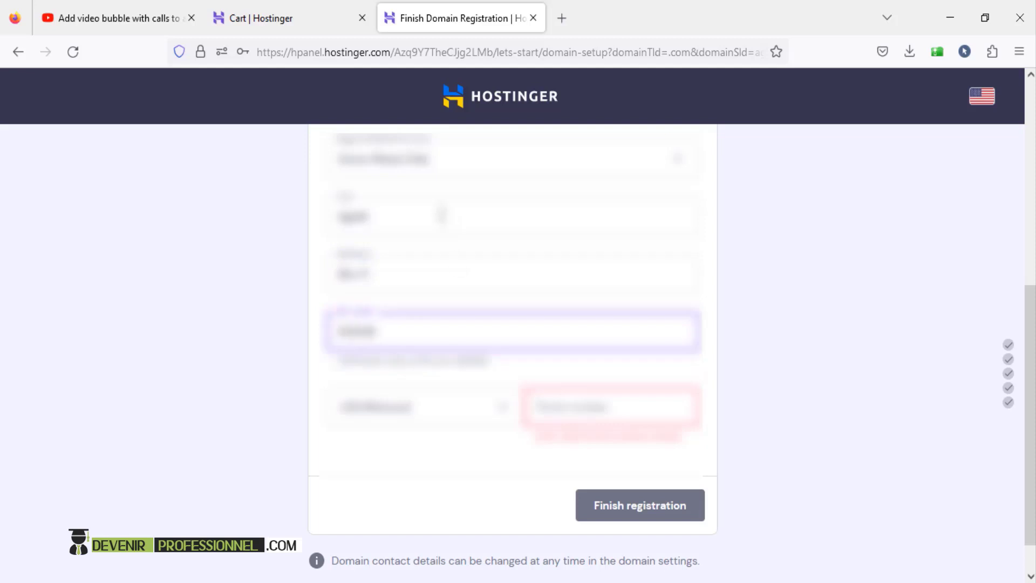
pyautogui.click(582, 416)
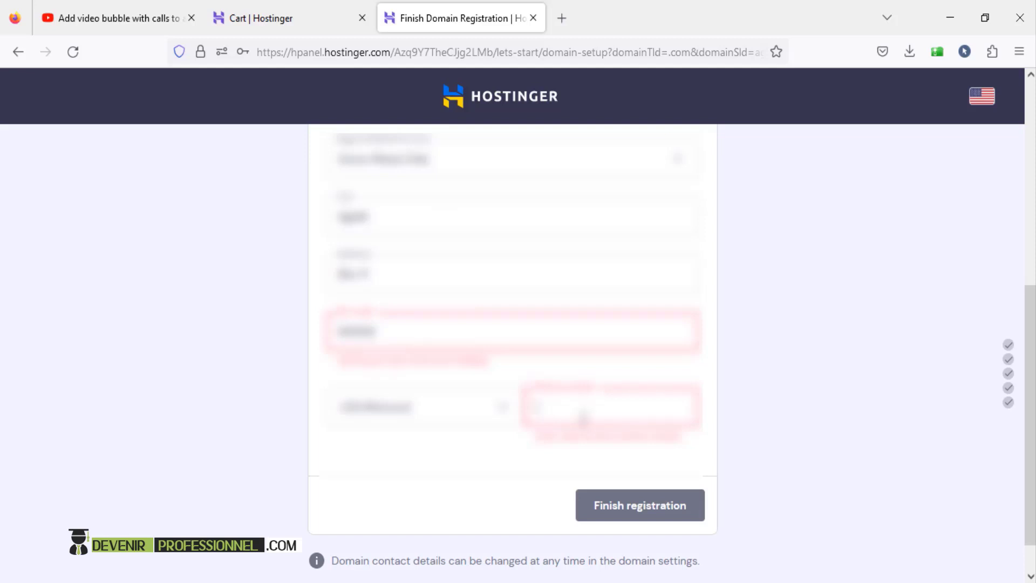
pyautogui.write('06')
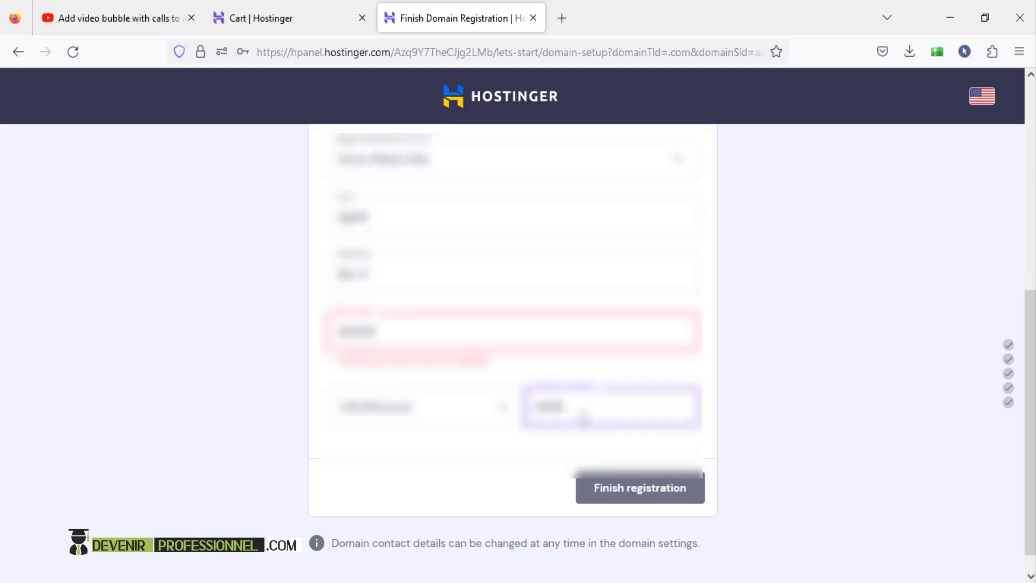
pyautogui.write('000')
pyautogui.click(679, 458)
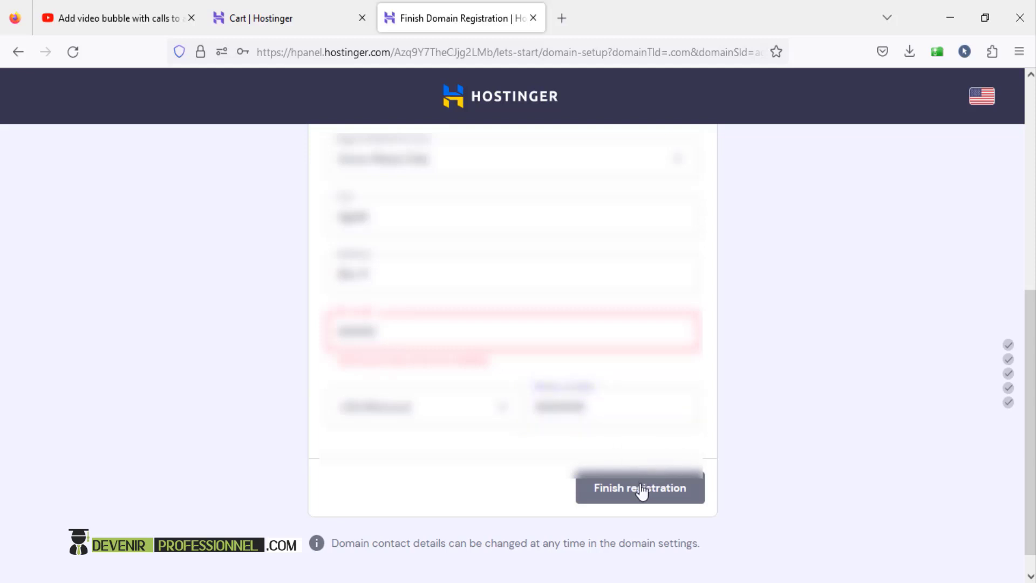
pyautogui.press('BackSpace')
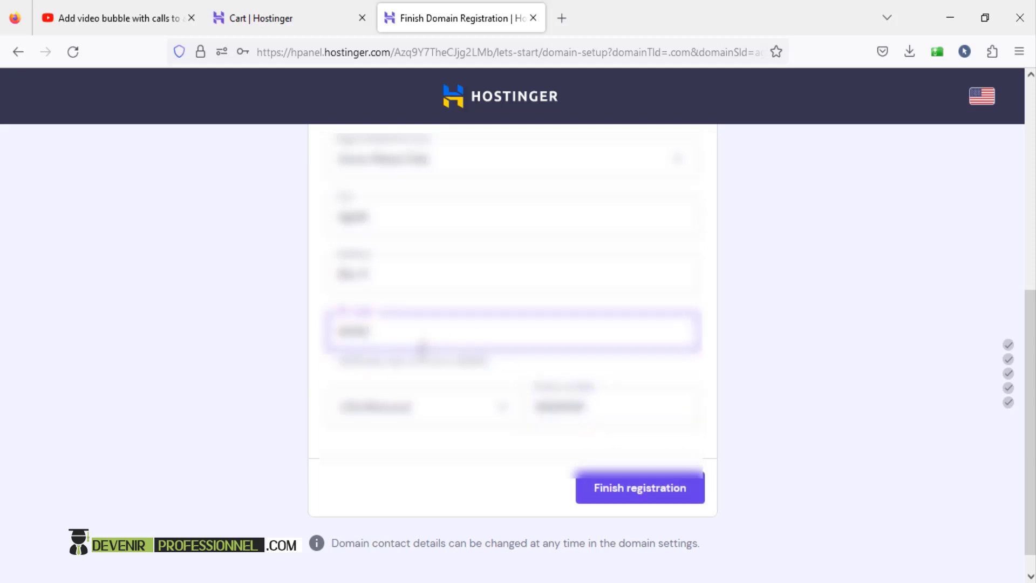
pyautogui.click(626, 490)
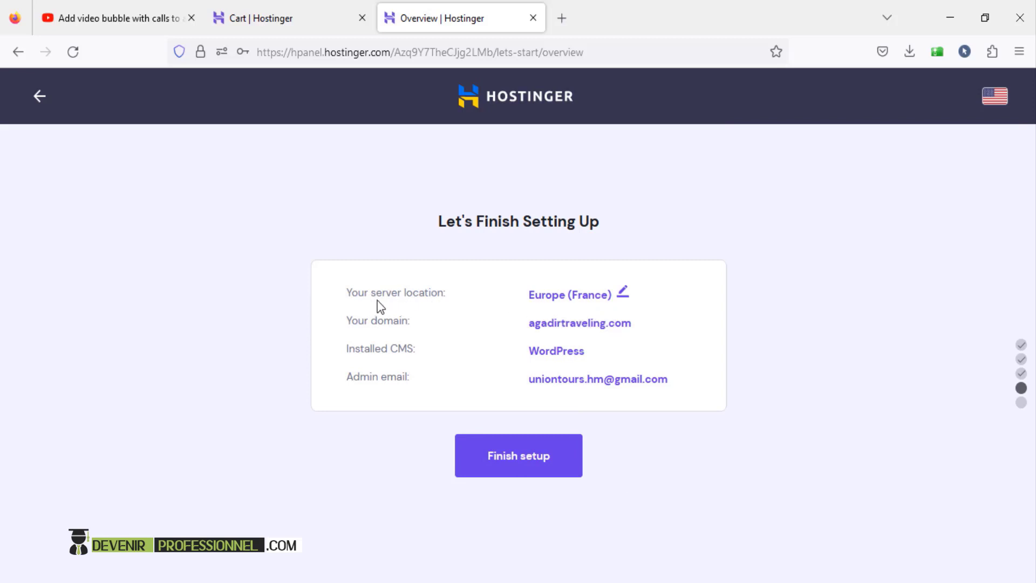
# - Keep the Europe (France) server location and finish setup until 'Well Done, You Are Ready!' appears
pyautogui.click(587, 299)
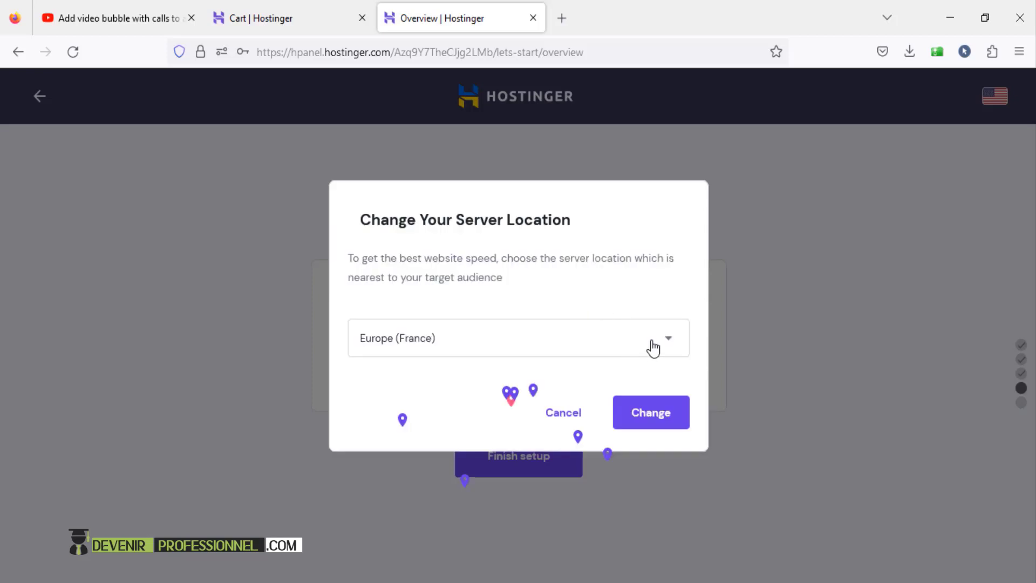
pyautogui.click(654, 347)
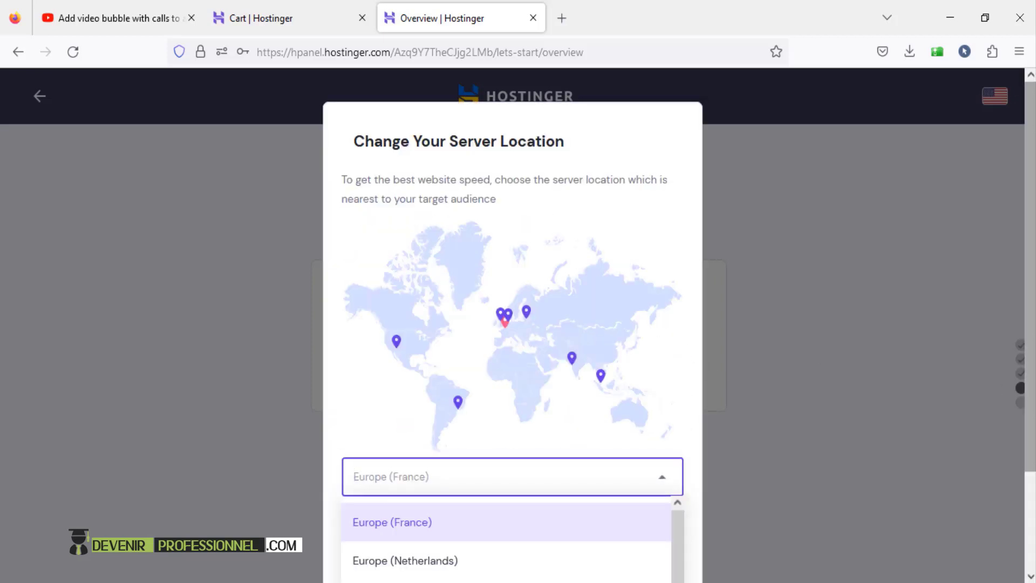
pyautogui.scroll(-1, 1029, 307)
pyautogui.click(642, 464)
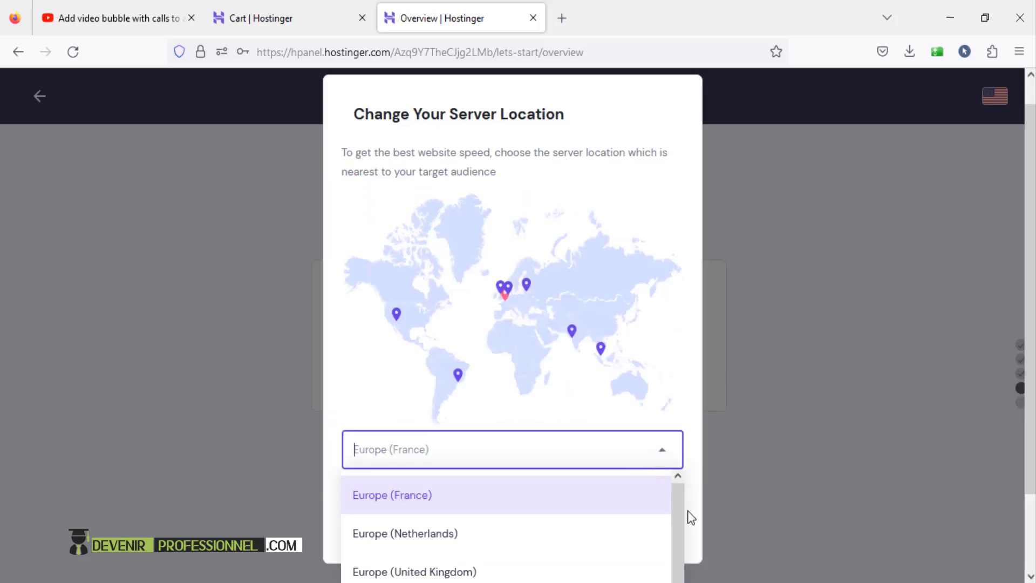
pyautogui.scroll(-3, 677, 536)
pyautogui.scroll(4, 691, 492)
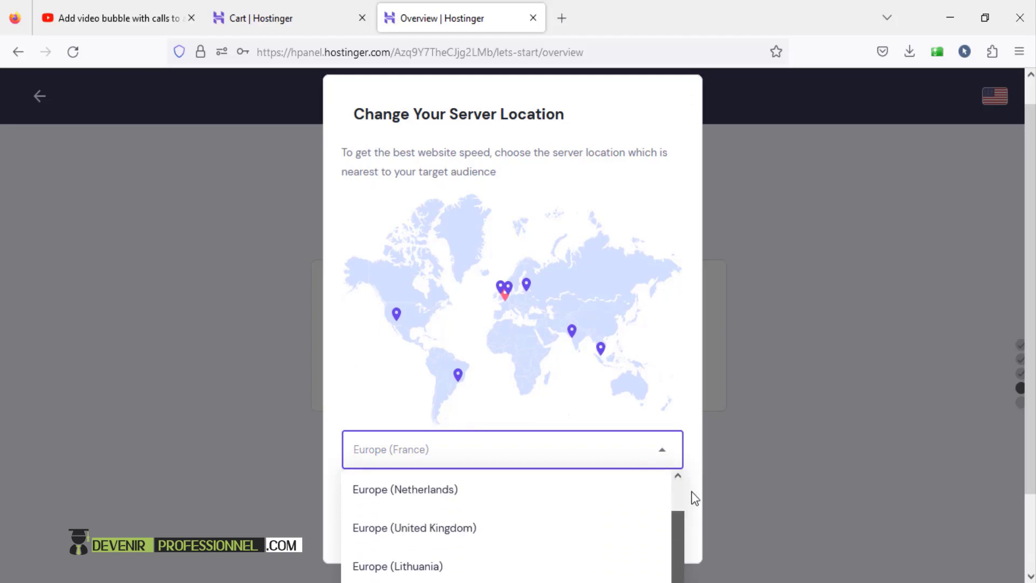
pyautogui.click(763, 405)
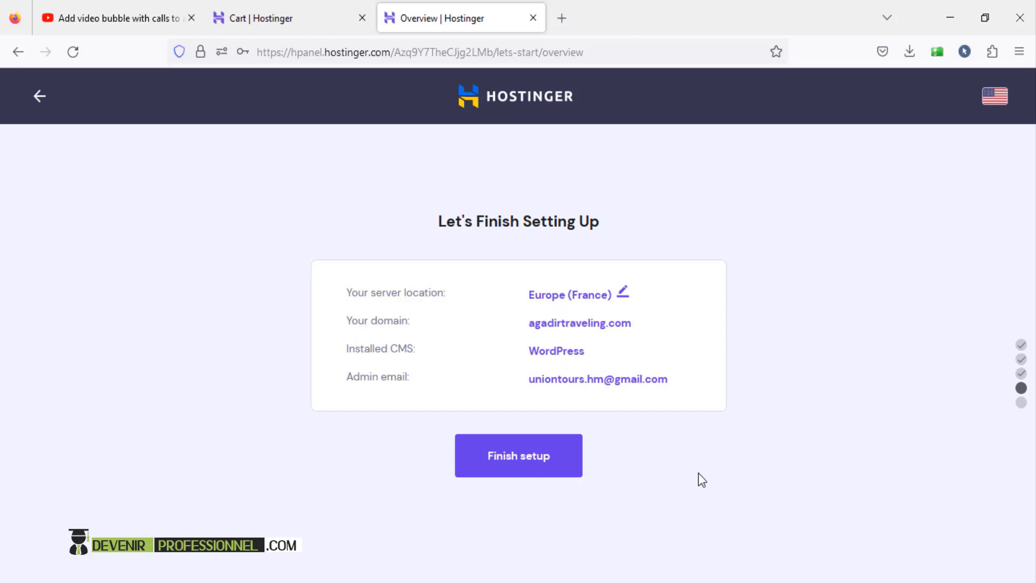
pyautogui.click(536, 465)
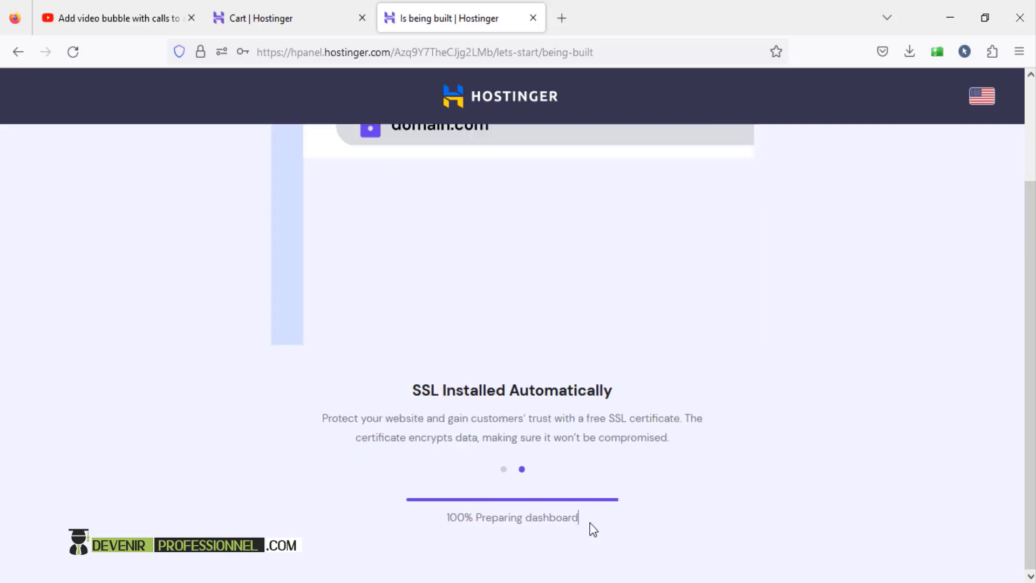
pyautogui.scroll(-1, 591, 522)
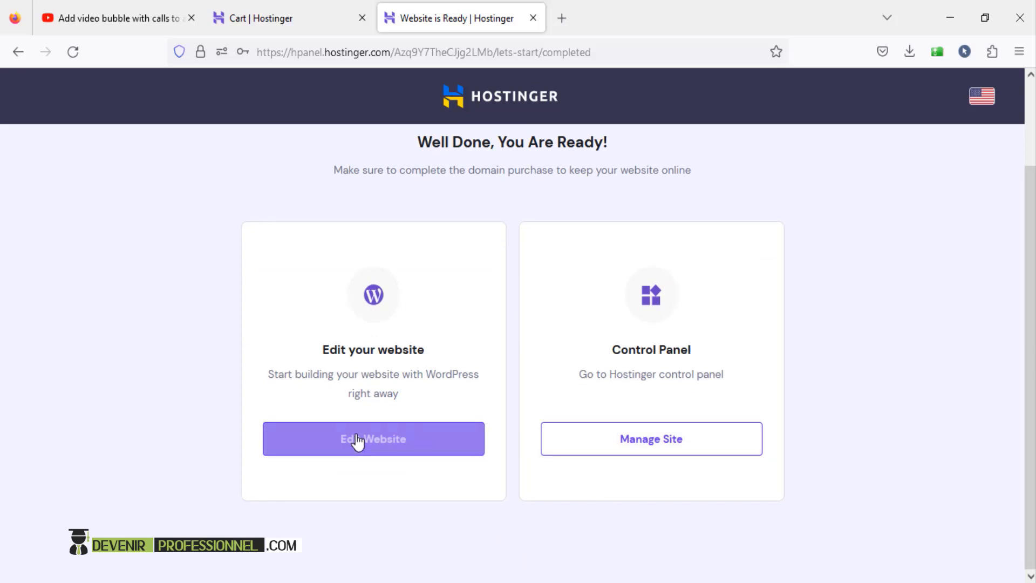
# - Open the new site's WordPress 6.2.2 dashboard via Edit Website, browse it, then return to Hostinger's ready page
pyautogui.click(420, 439)
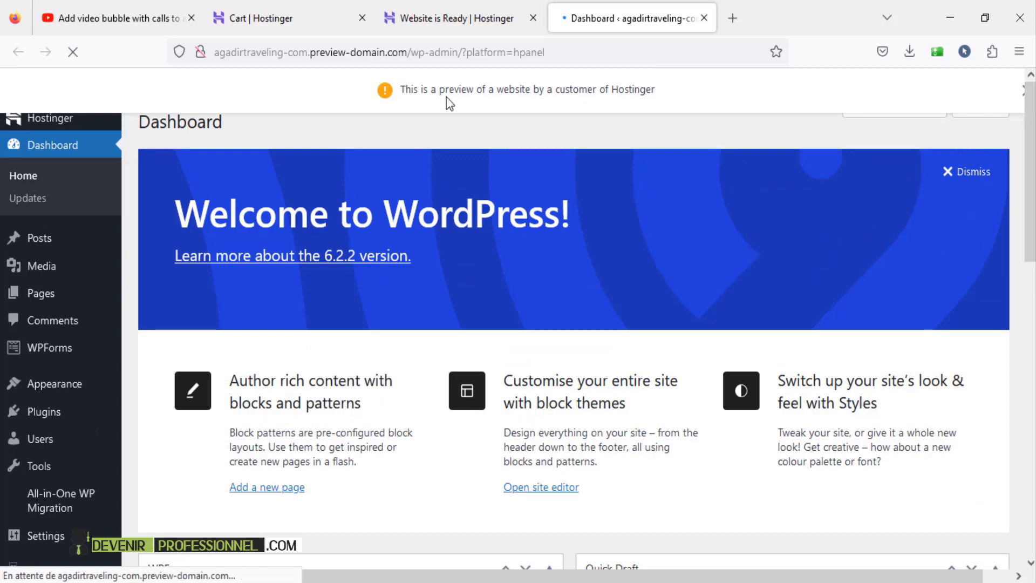
pyautogui.scroll(-3, 929, 260)
pyautogui.scroll(-10, 929, 335)
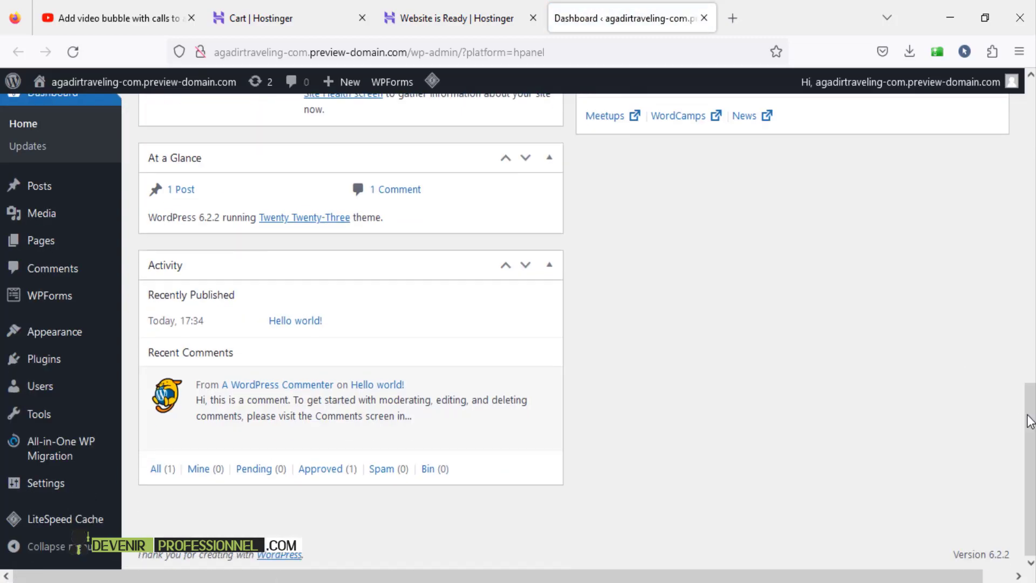
pyautogui.moveTo(1029, 470); pyautogui.dragTo(1030, 85)
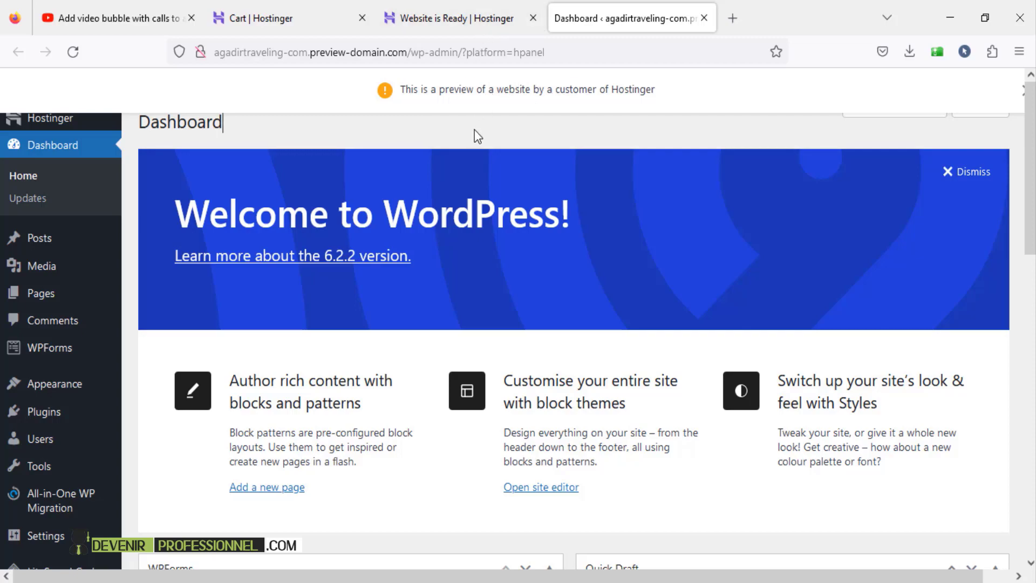
pyautogui.scroll(-8, 518, 448)
pyautogui.scroll(8, 529, 497)
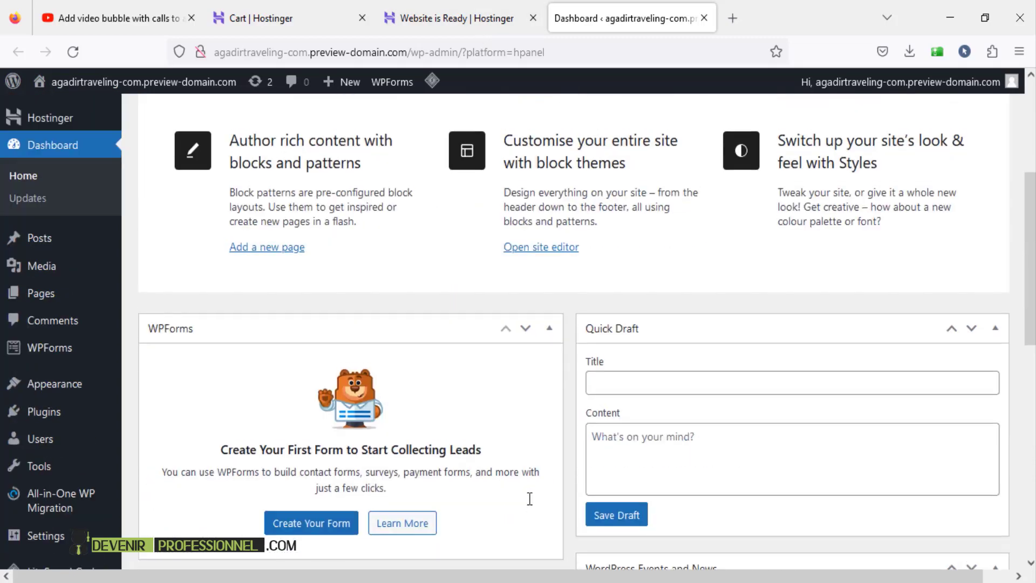
pyautogui.click(455, 30)
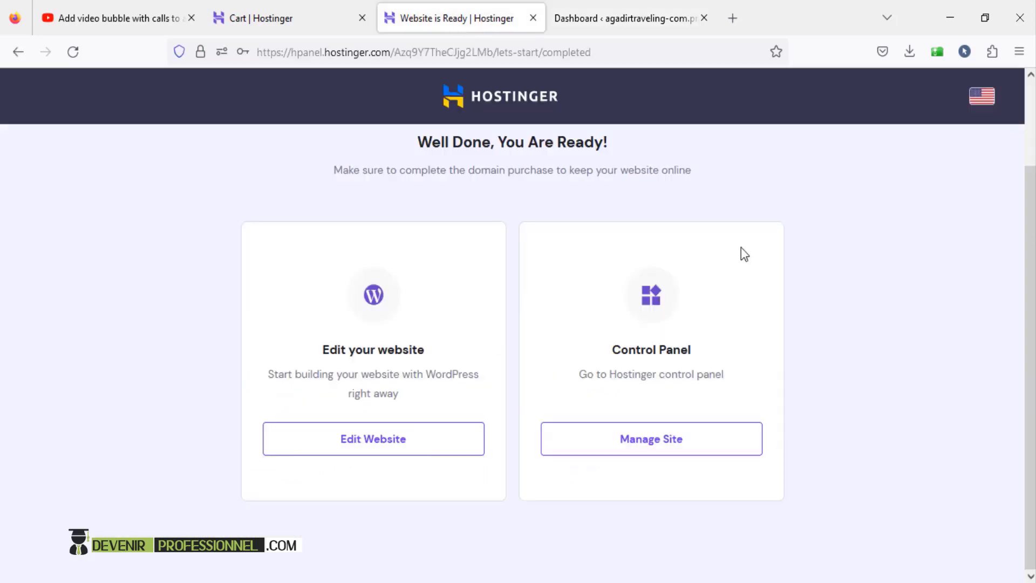
# - Open agadirtraveling.com from the Hostinger dashboard to view its default 'Hello world!' front page
pyautogui.click(648, 447)
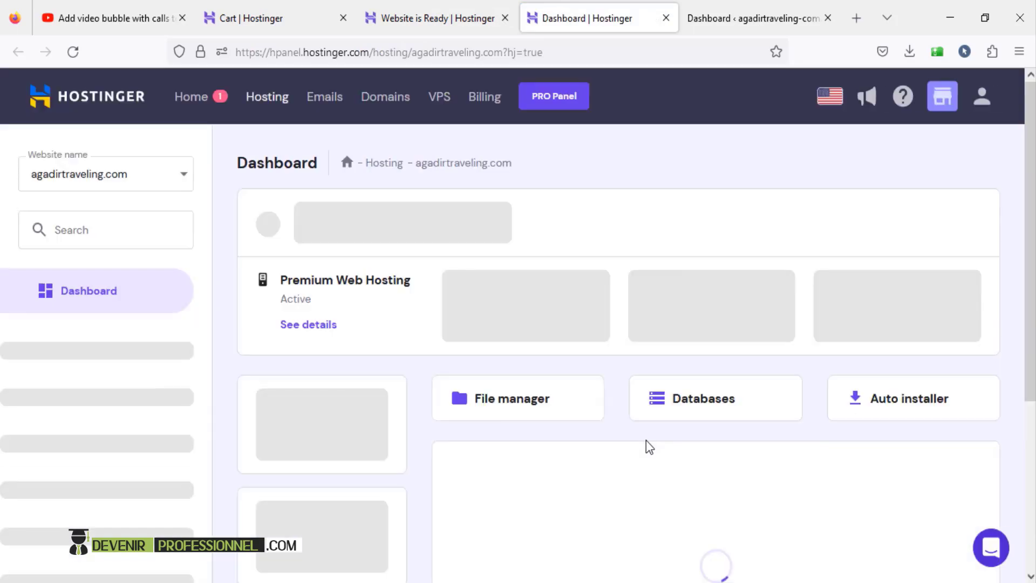
pyautogui.scroll(-3, 639, 383)
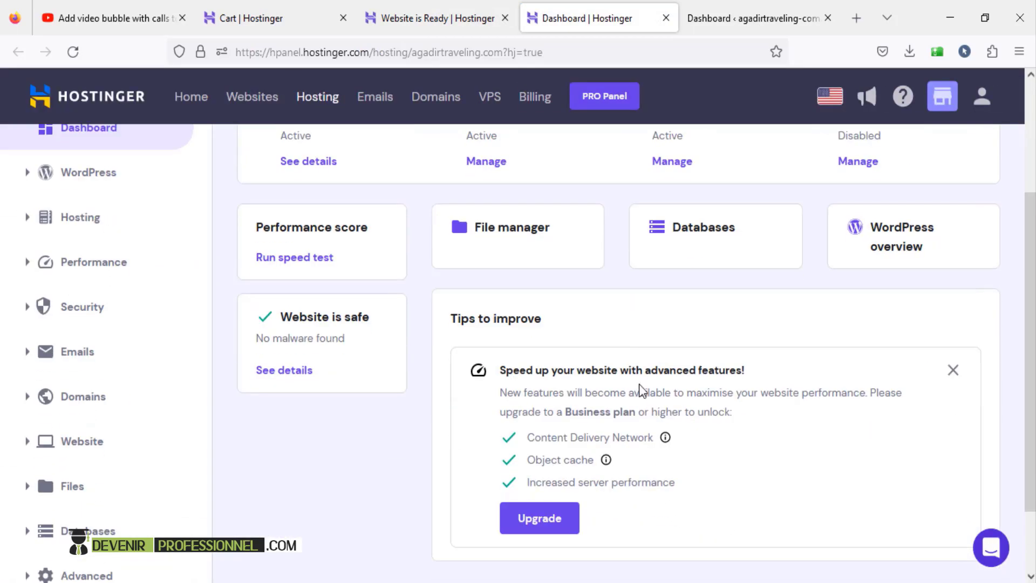
pyautogui.scroll(3, 644, 393)
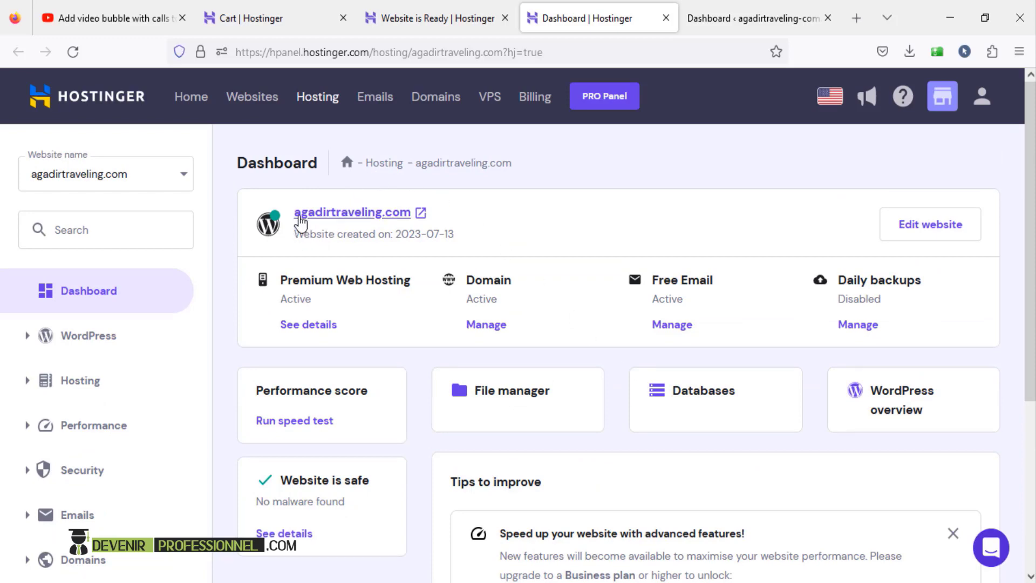
pyautogui.moveTo(296, 234); pyautogui.dragTo(353, 238)
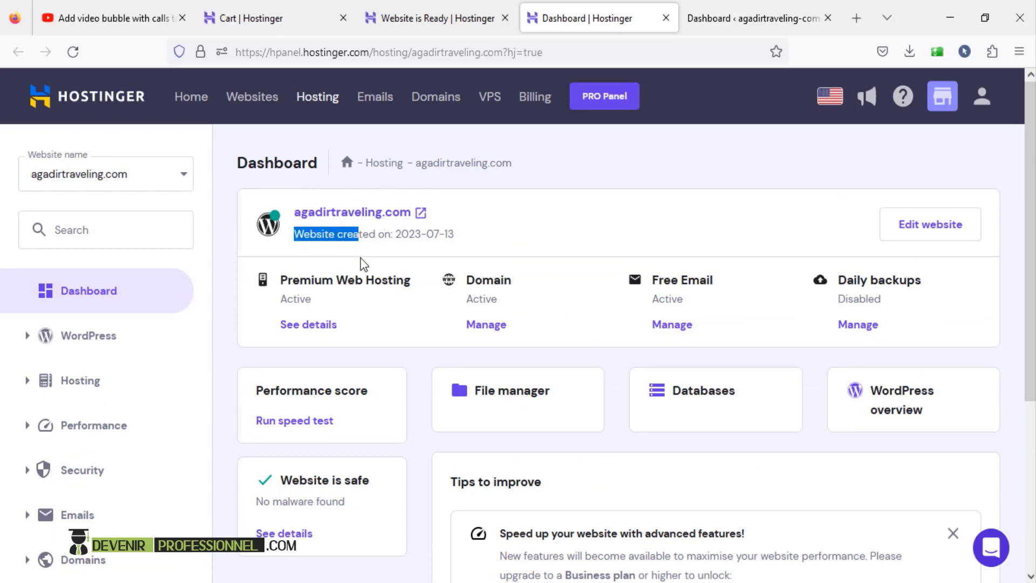
pyautogui.scroll(-5, 380, 330)
pyautogui.scroll(5, 336, 204)
# - Open the live agadirtraveling.com site and scroll through its default philosophy blog homepage
pyautogui.click(347, 208)
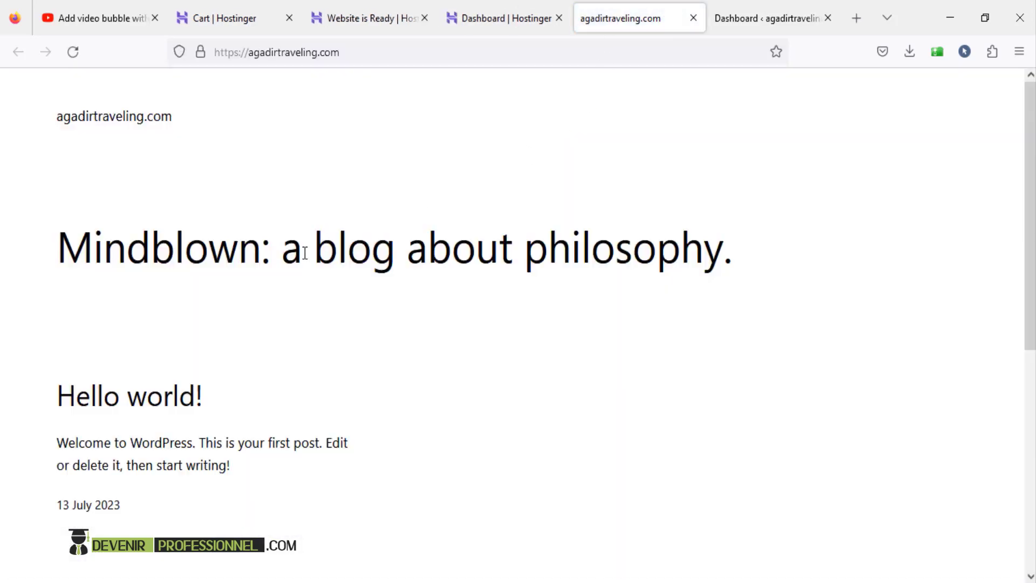
pyautogui.click(360, 54)
pyautogui.press('Escape')
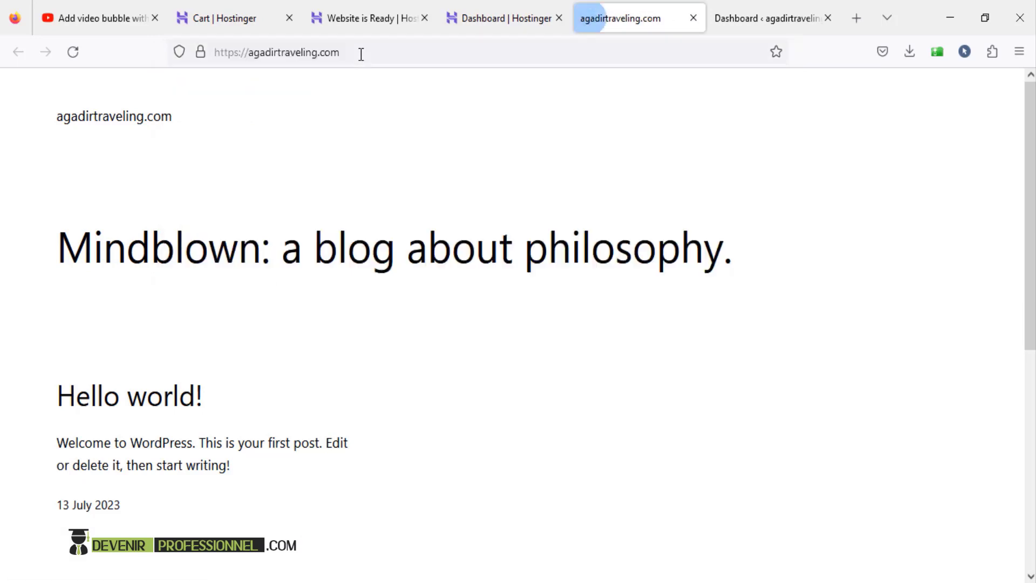
pyautogui.scroll(-4, 504, 238)
pyautogui.scroll(4, 509, 243)
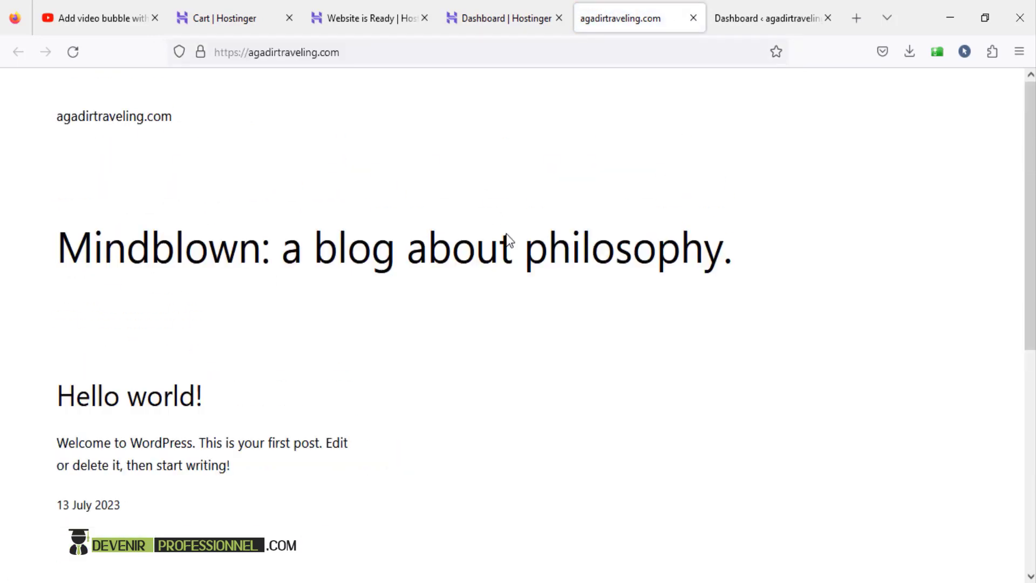
pyautogui.scroll(-5, 508, 233)
pyautogui.scroll(-1, 508, 233)
pyautogui.scroll(6, 508, 233)
# - Reload the homepage from the address bar, review it, then go to the Dashboard ‹ agadirtraveling tab
pyautogui.click(430, 52)
pyautogui.click(439, 54)
pyautogui.press('Return')
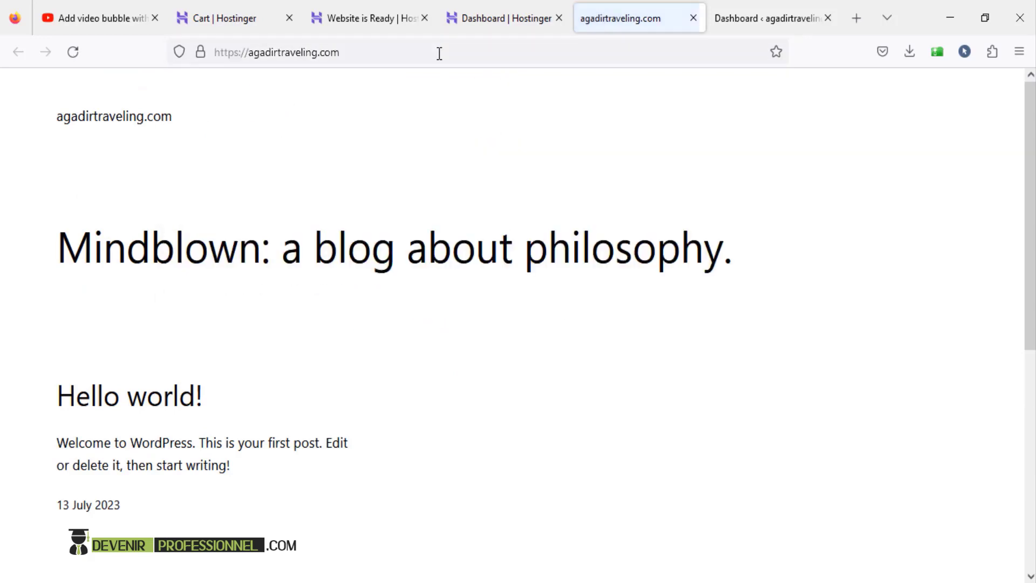
pyautogui.click(398, 52)
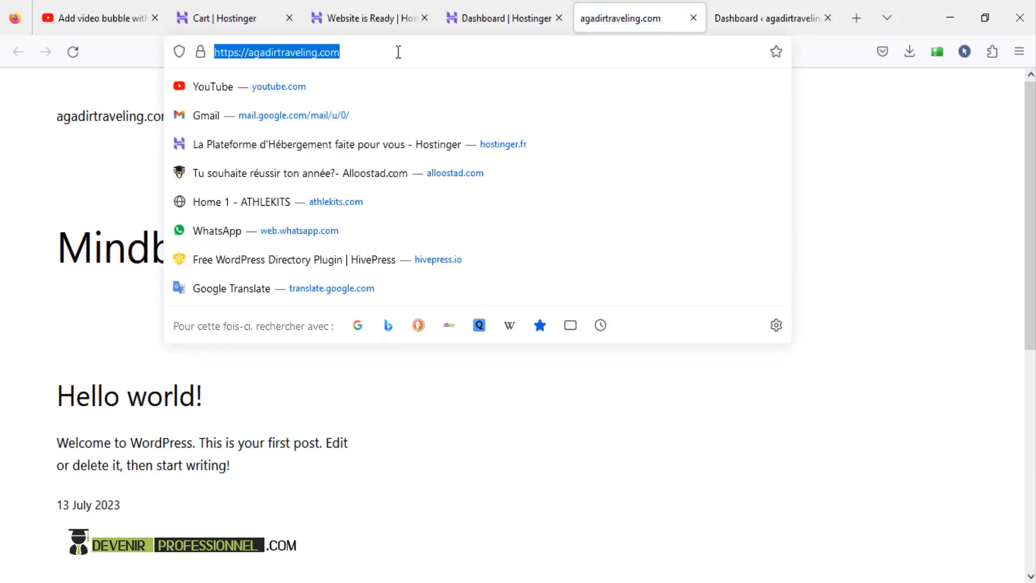
pyautogui.click(398, 52)
pyautogui.click(877, 162)
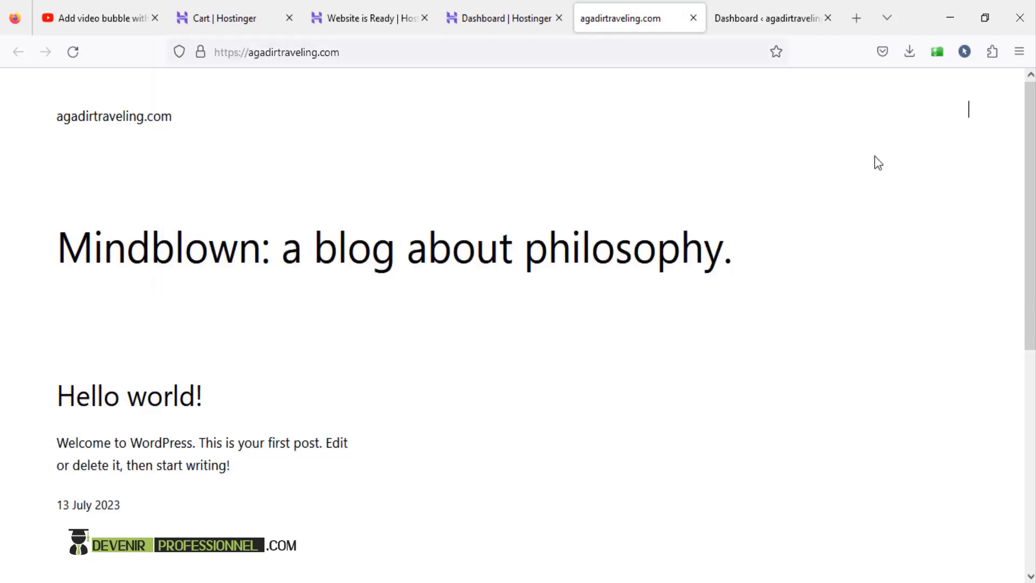
pyautogui.scroll(-5, 597, 241)
pyautogui.scroll(5, 600, 272)
pyautogui.click(750, 13)
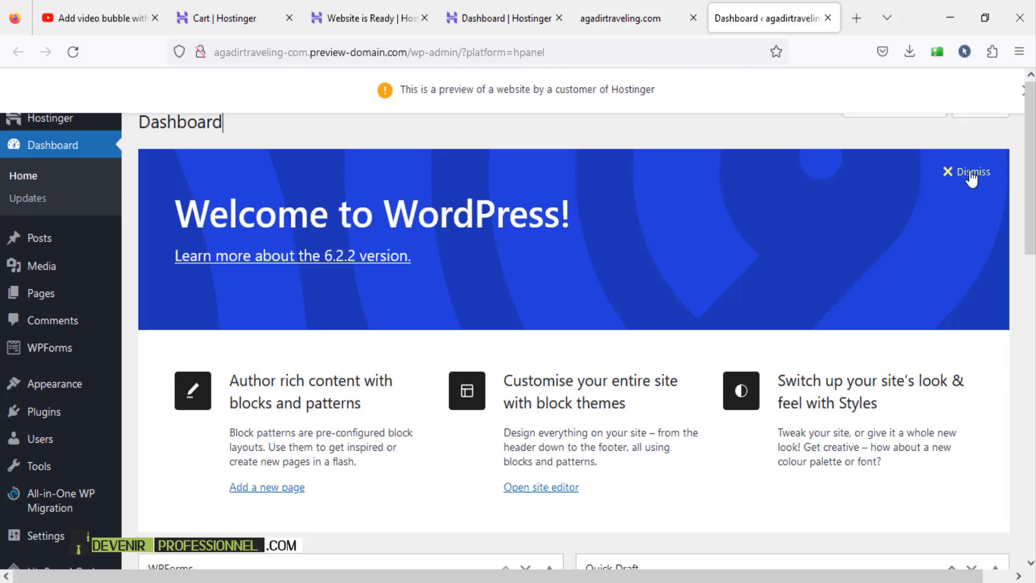
# - Close the preview dashboard tab and load agadirtraveling.com/wp-admin to reach the login page
pyautogui.click(827, 18)
pyautogui.click(377, 52)
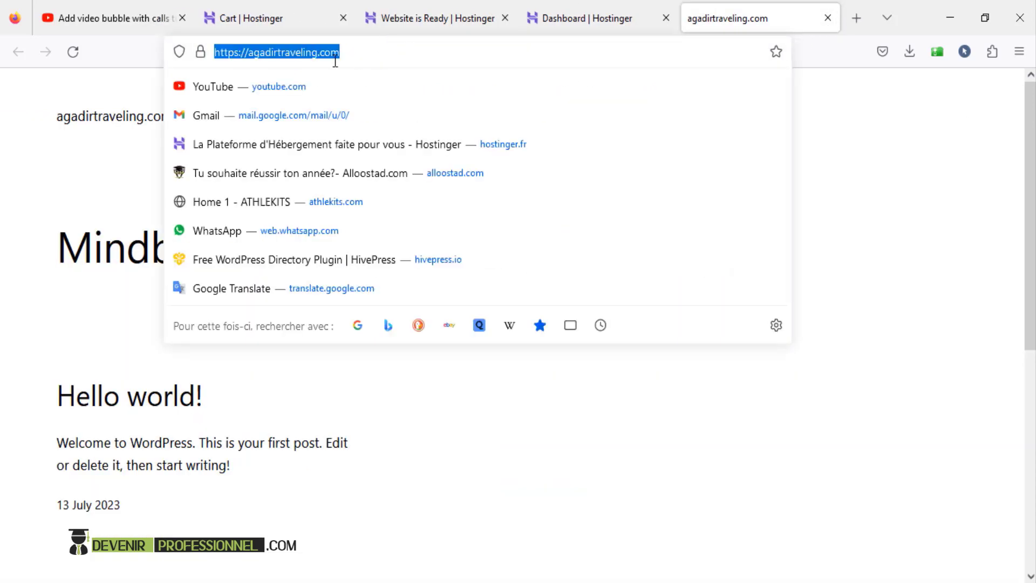
pyautogui.click(396, 60)
pyautogui.write('/')
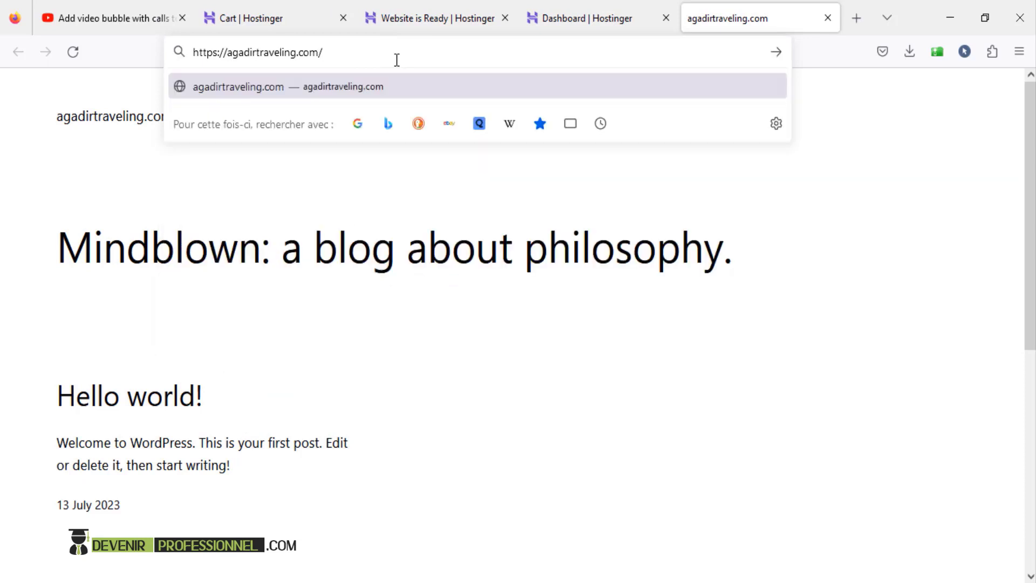
pyautogui.write('wp-admi')
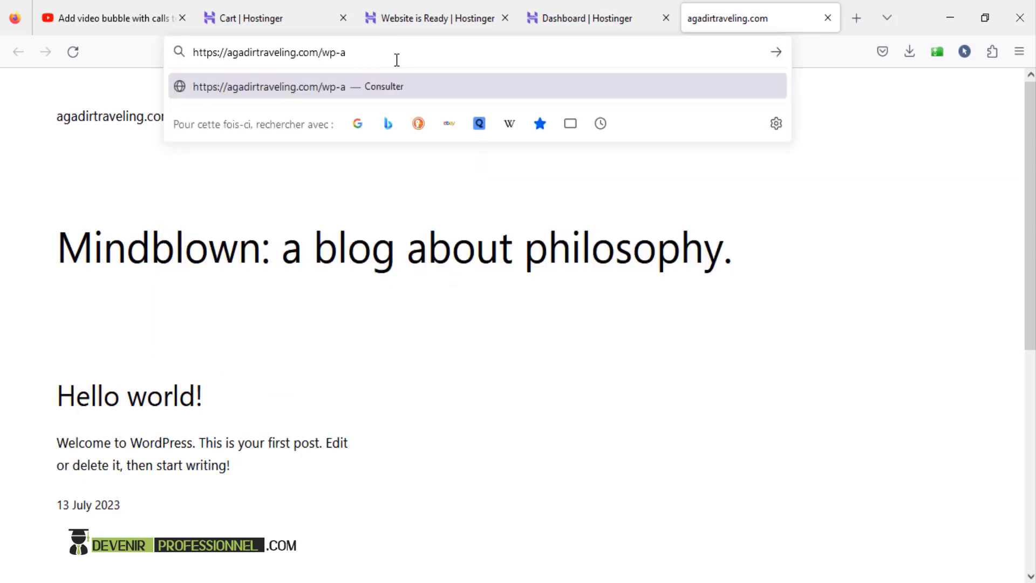
pyautogui.write('n')
pyautogui.press('Return')
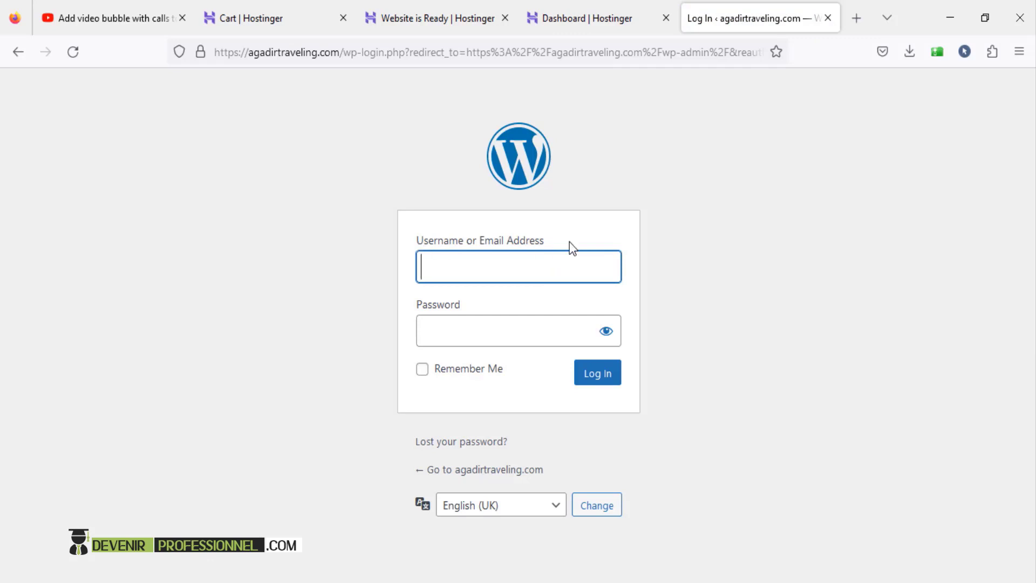
pyautogui.click(471, 342)
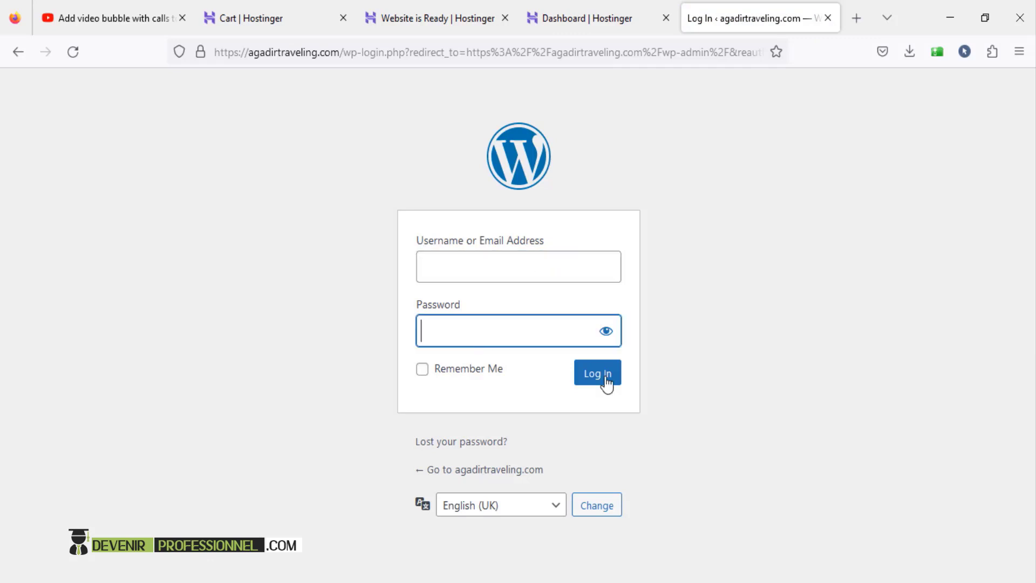
# - Enter the admin through Hostinger's Edit website, dismiss the Welcome panel and return to the dashboard
pyautogui.click(607, 27)
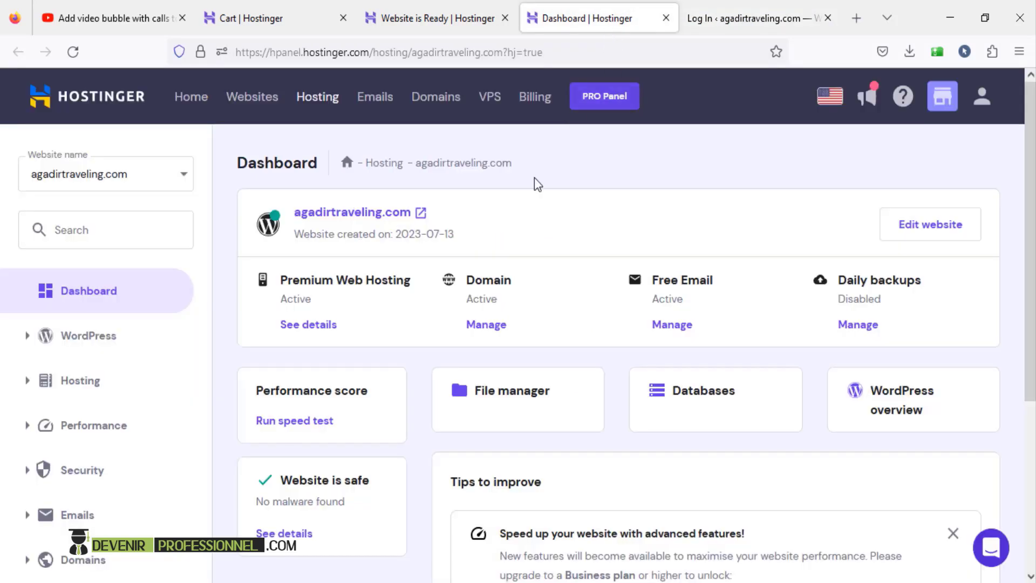
pyautogui.click(913, 234)
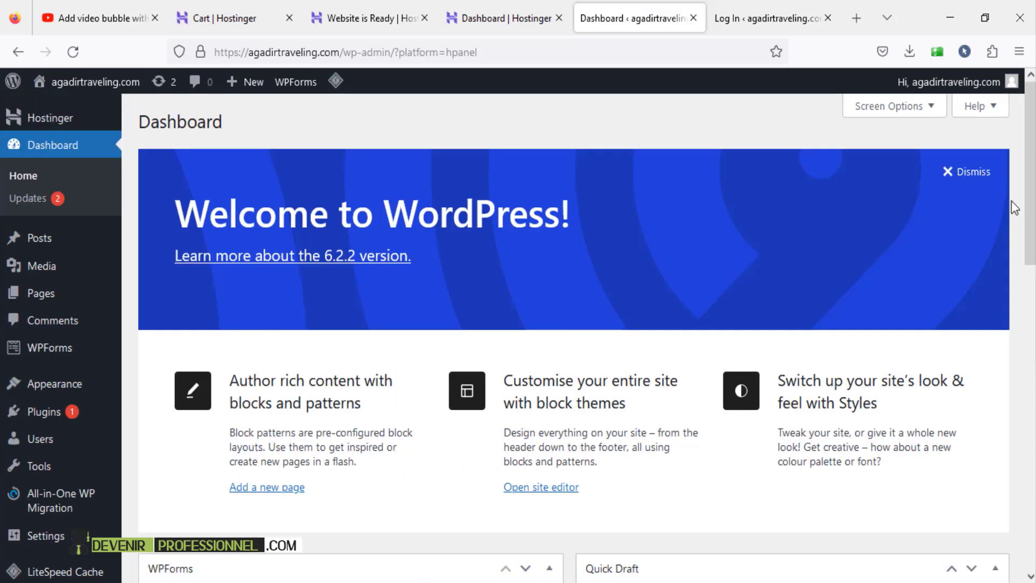
pyautogui.click(950, 170)
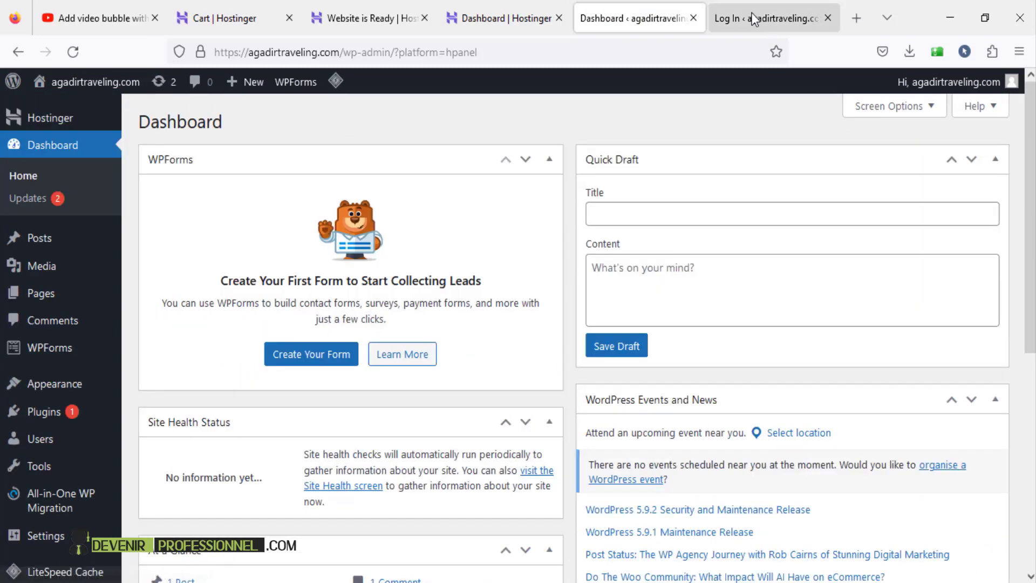
pyautogui.click(753, 18)
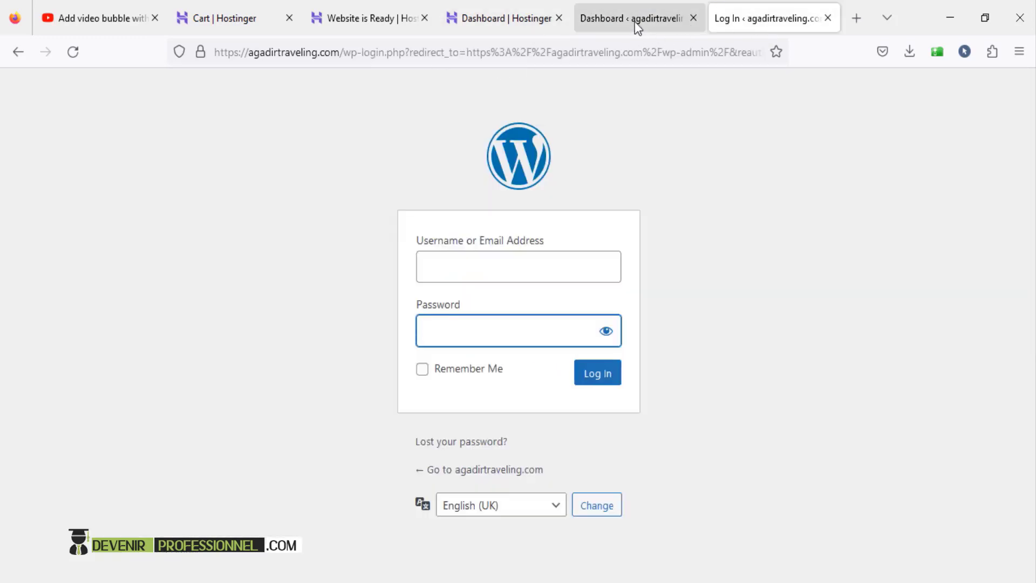
pyautogui.click(832, 299)
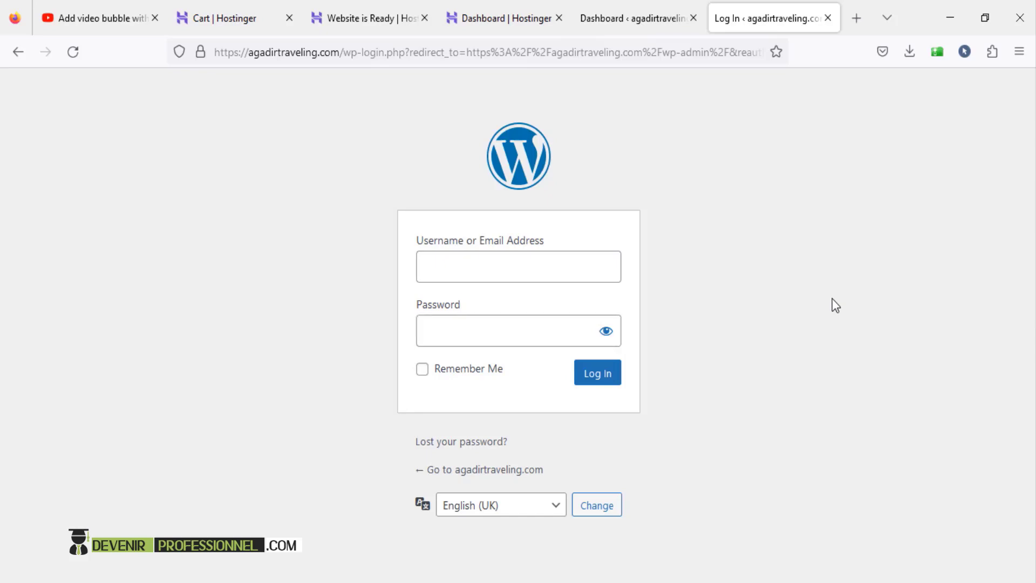
pyautogui.click(593, 21)
# - Go to Appearance > Themes > Add New and open the Upload Theme panel
pyautogui.moveTo(112, 93)
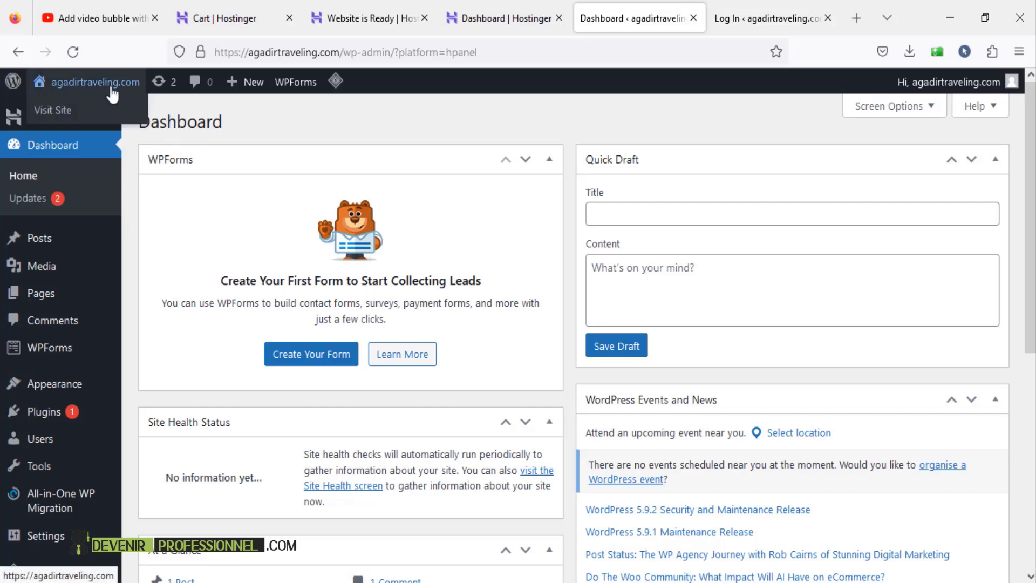
pyautogui.click(358, 115)
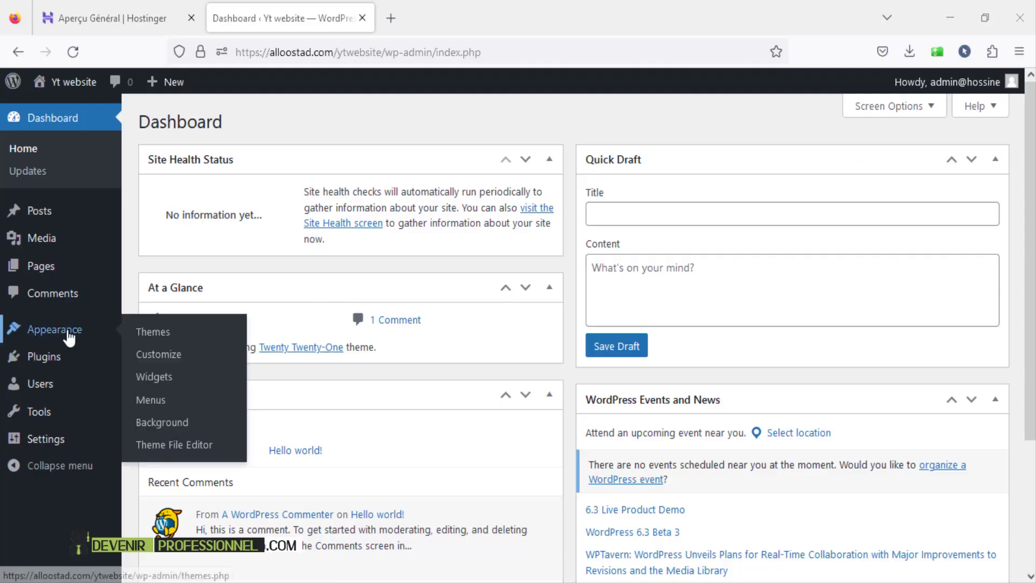
pyautogui.click(69, 336)
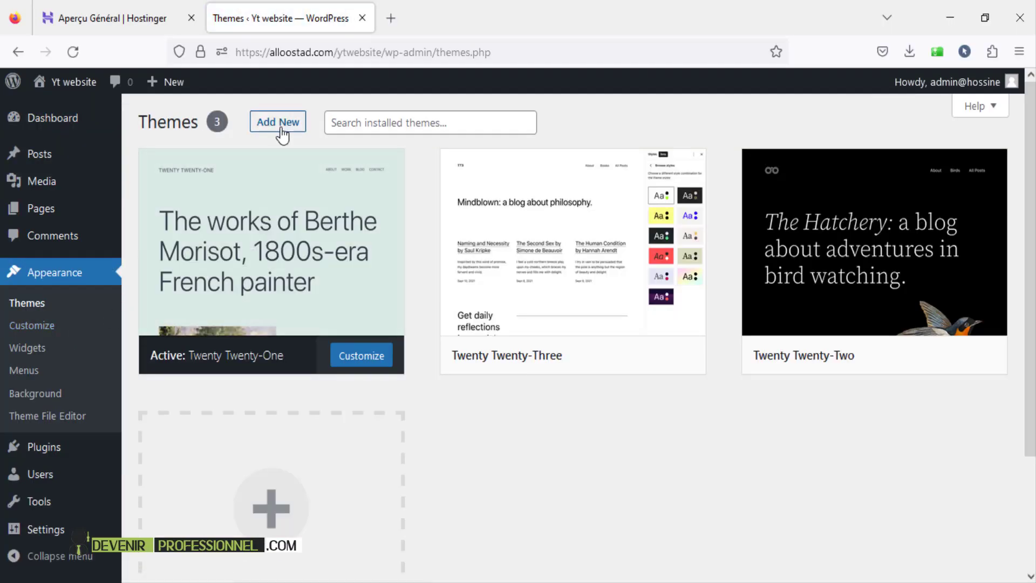
pyautogui.click(281, 130)
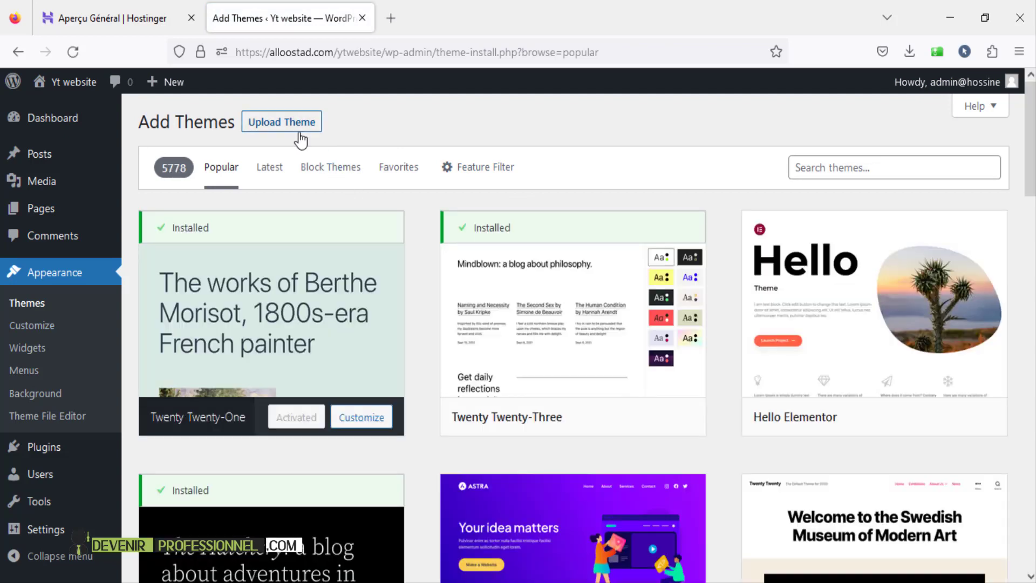
pyautogui.click(300, 138)
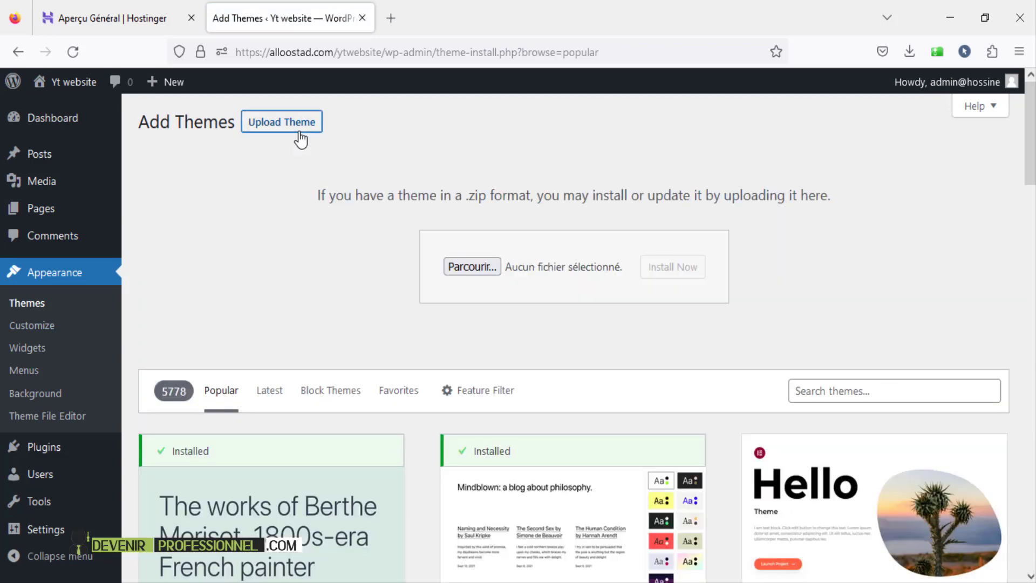
# - Extract the themeforest archive, upload main_file_deccal/deccal.zip, install it and activate Deccal
pyautogui.click(471, 266)
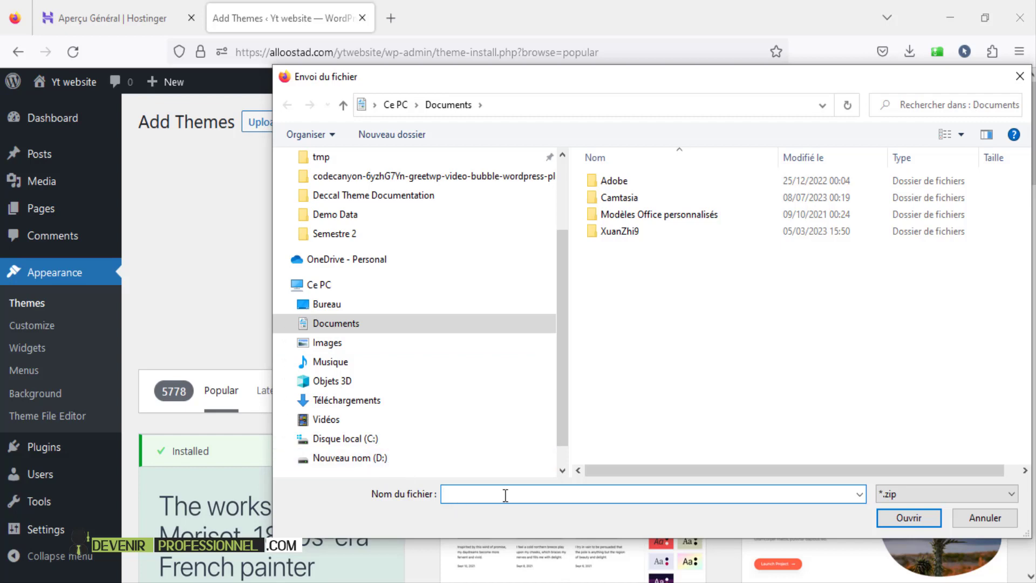
pyautogui.write('D:\\Développement web\\wordpress\\themes\\etube')
pyautogui.press('Return')
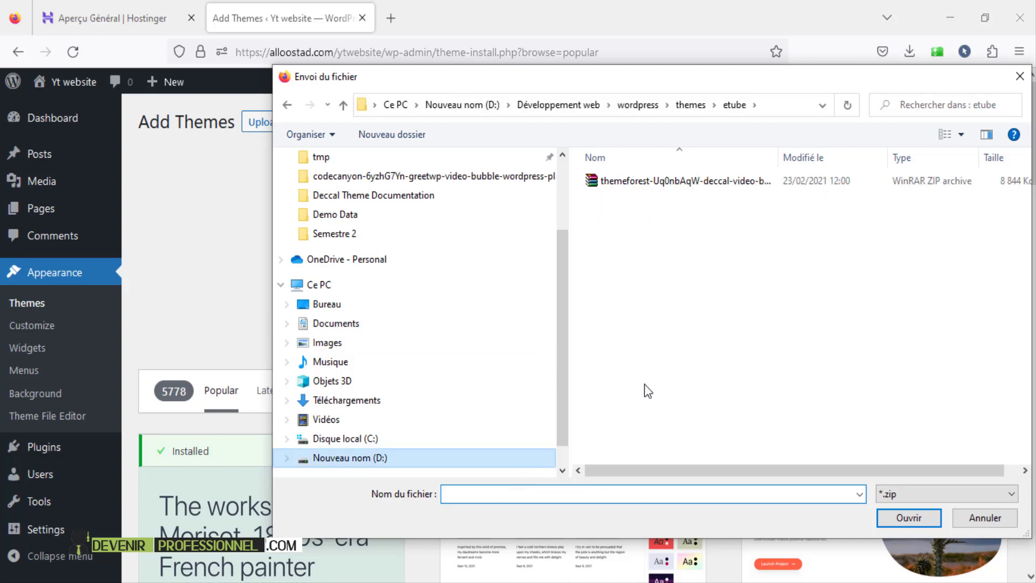
pyautogui.click(675, 182)
pyautogui.rightClick(675, 183)
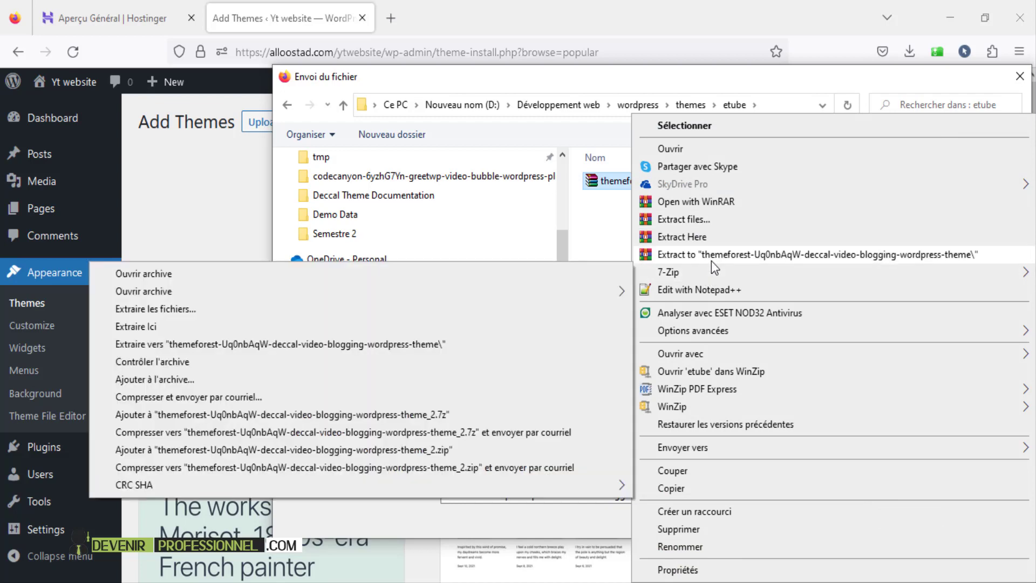
pyautogui.click(717, 258)
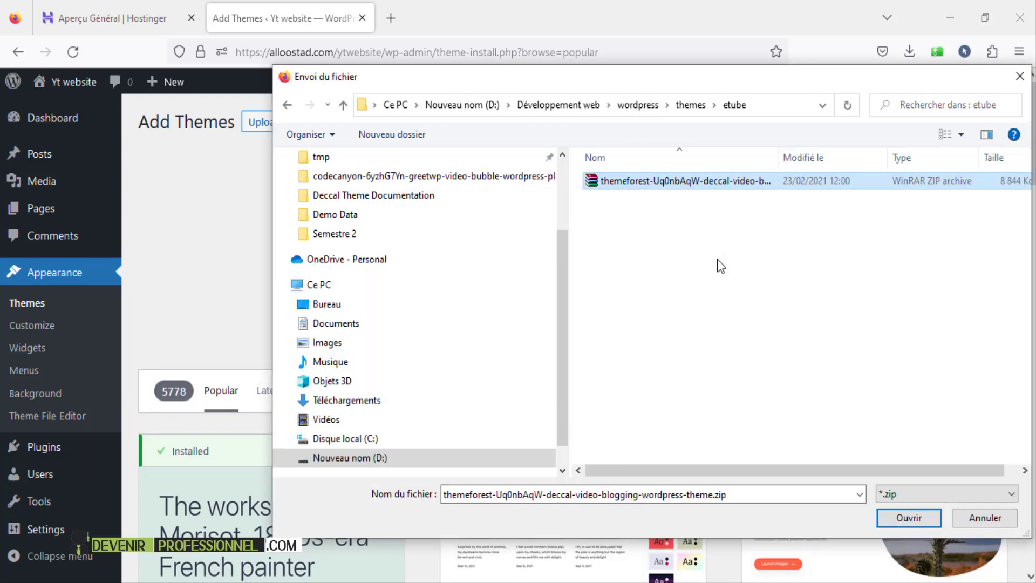
pyautogui.doubleClick(701, 183)
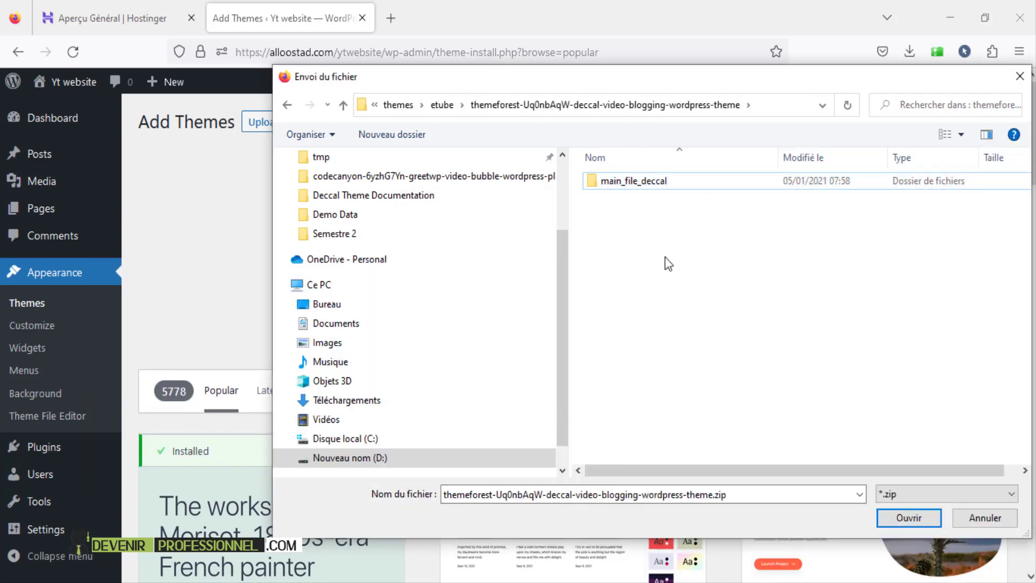
pyautogui.doubleClick(648, 179)
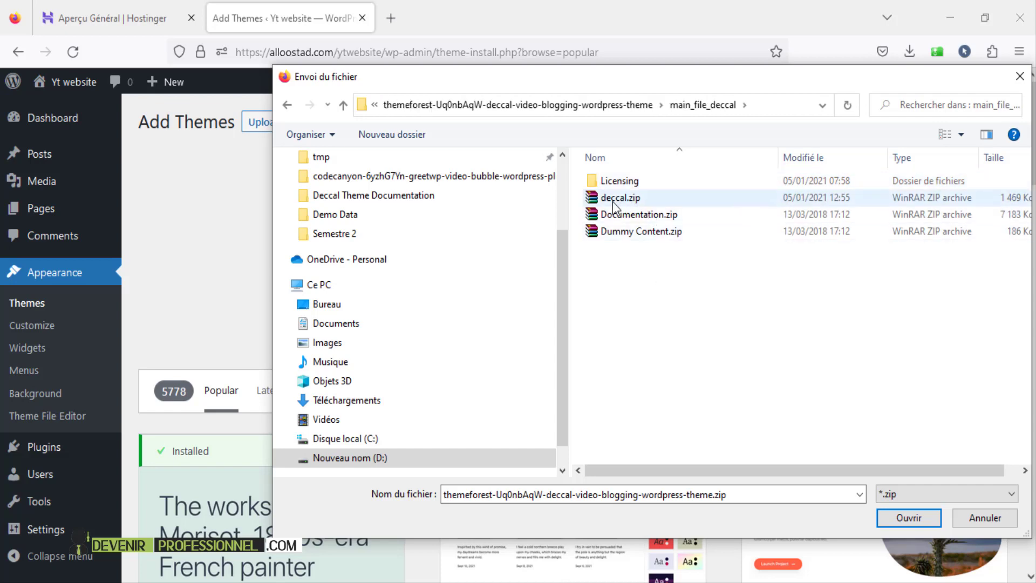
pyautogui.click(922, 517)
pyautogui.click(682, 270)
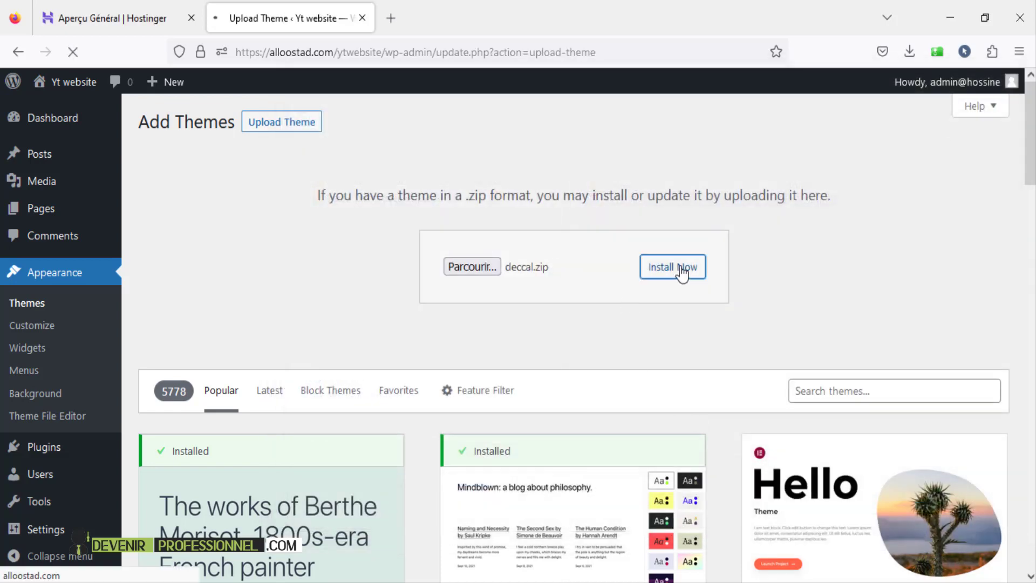
pyautogui.click(216, 236)
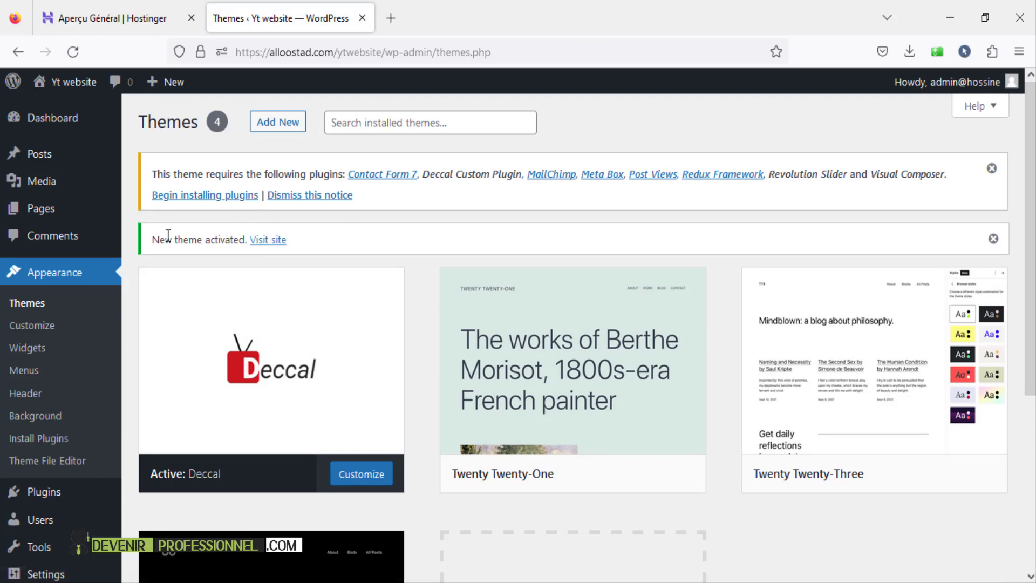
# - Bulk-install all eight plugins the Deccal theme requires
pyautogui.click(223, 200)
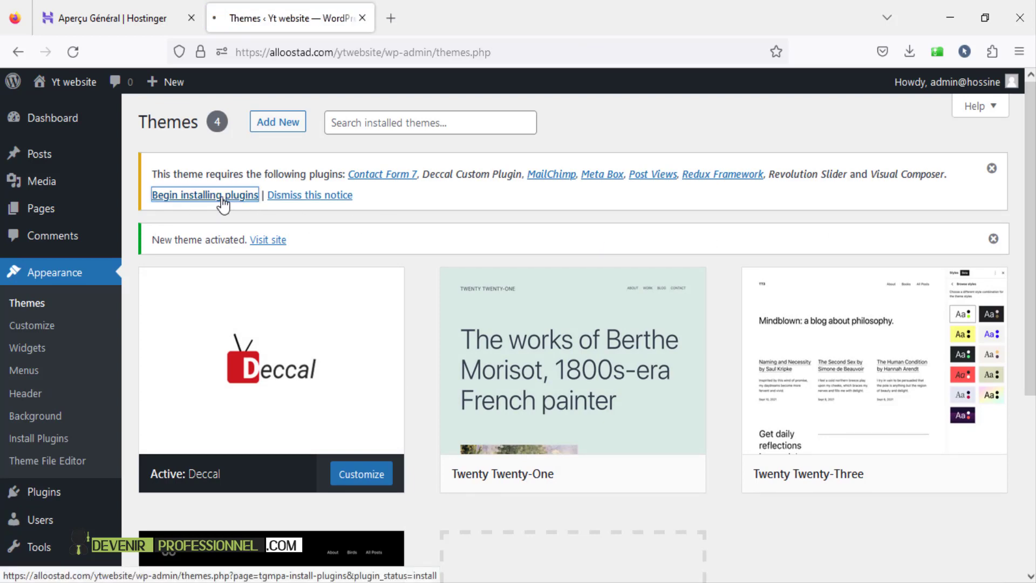
pyautogui.scroll(-2, 205, 189)
pyautogui.click(153, 128)
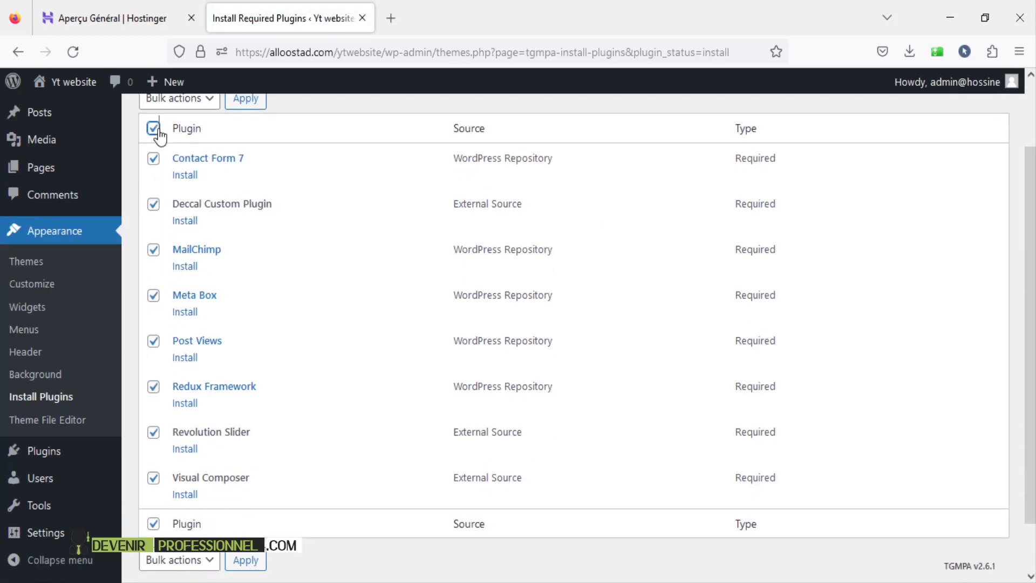
pyautogui.scroll(-1, 234, 340)
pyautogui.scroll(5, 234, 340)
pyautogui.click(208, 180)
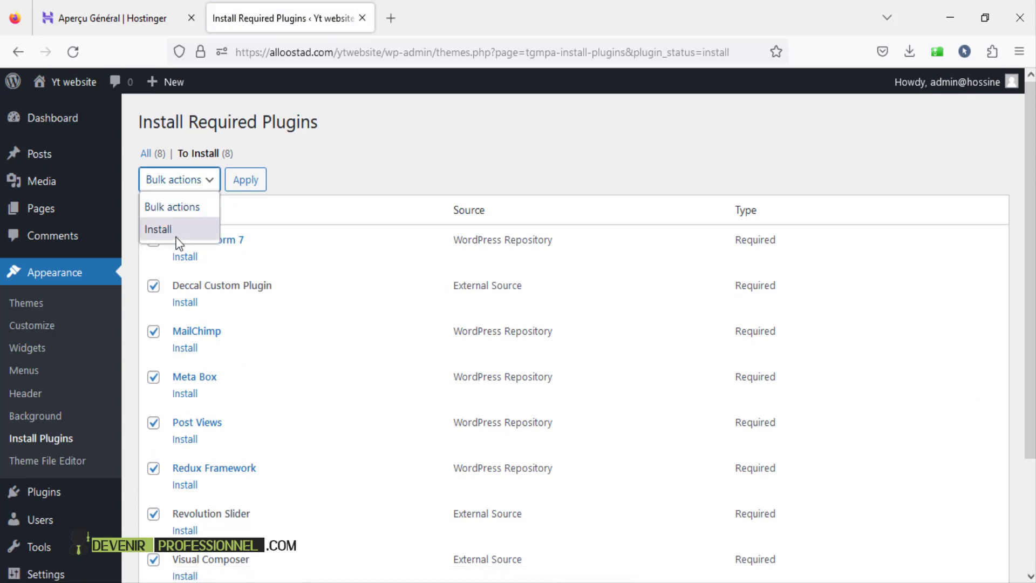
pyautogui.click(156, 232)
pyautogui.click(259, 186)
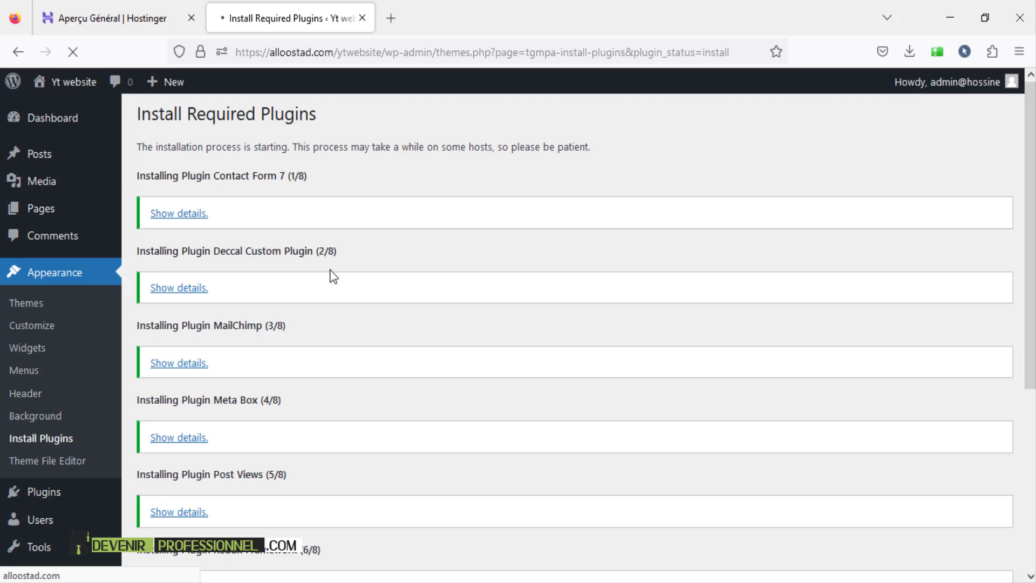
pyautogui.scroll(-3, 329, 270)
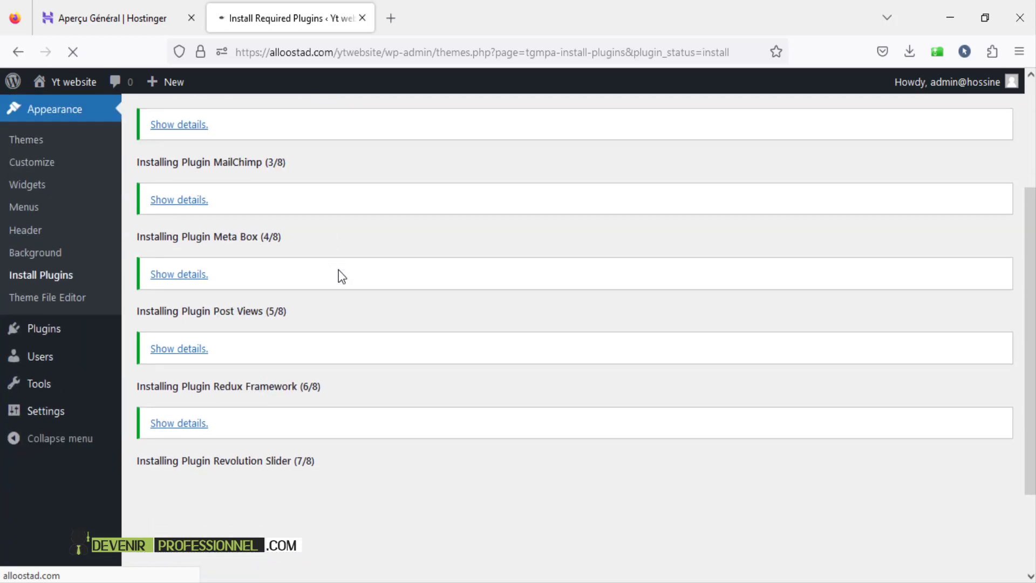
pyautogui.scroll(-2, 339, 271)
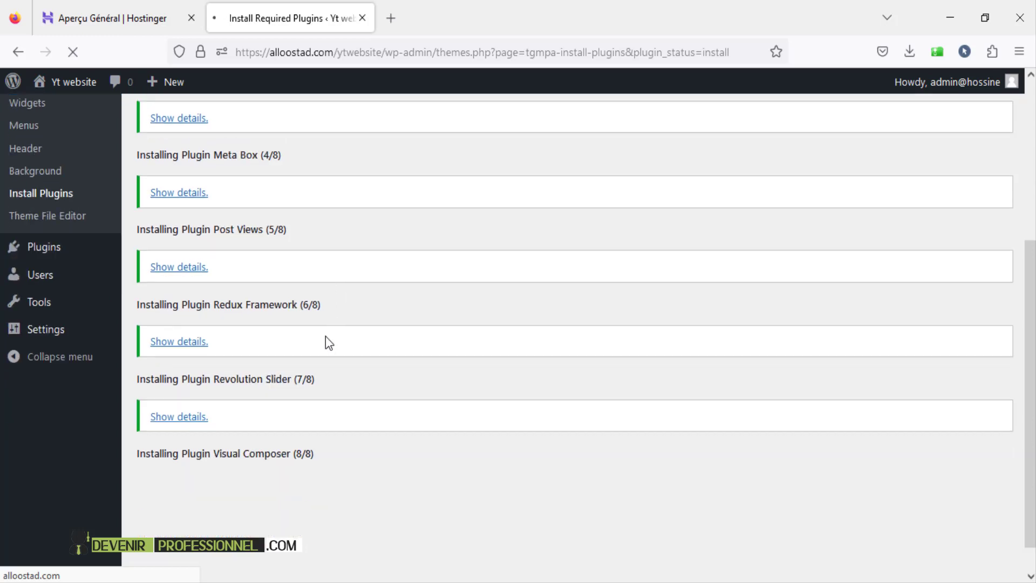
pyautogui.scroll(-1, 326, 341)
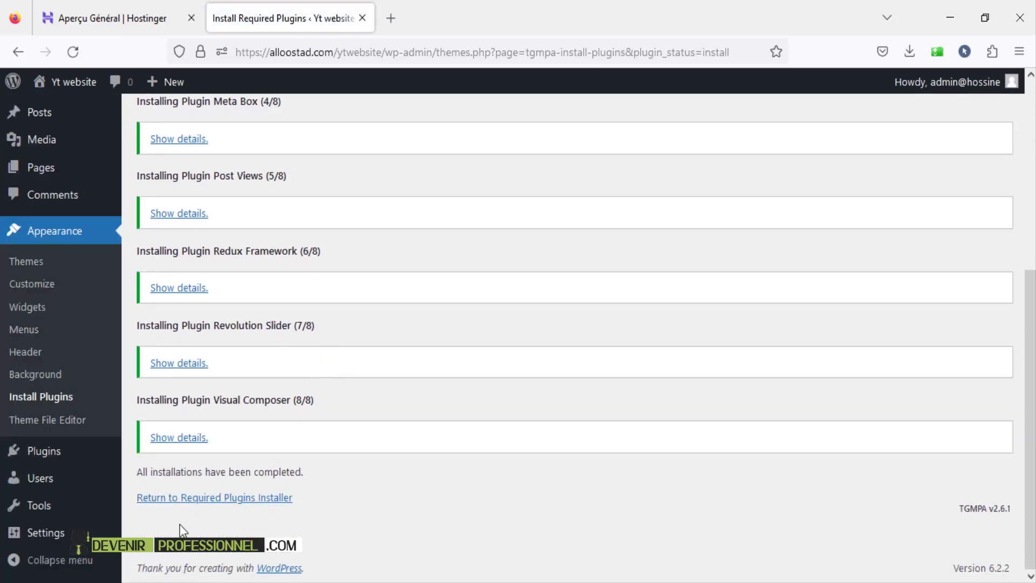
# - Back in the required plugins list, bulk-activate all eight installed plugins
pyautogui.click(210, 498)
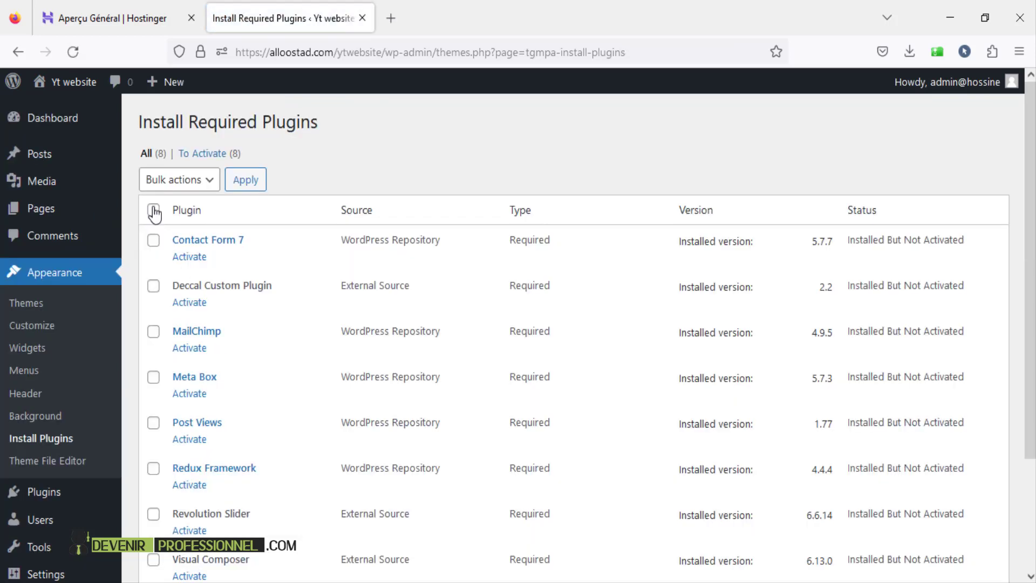
pyautogui.click(153, 210)
pyautogui.scroll(-3, 291, 419)
pyautogui.scroll(3, 291, 419)
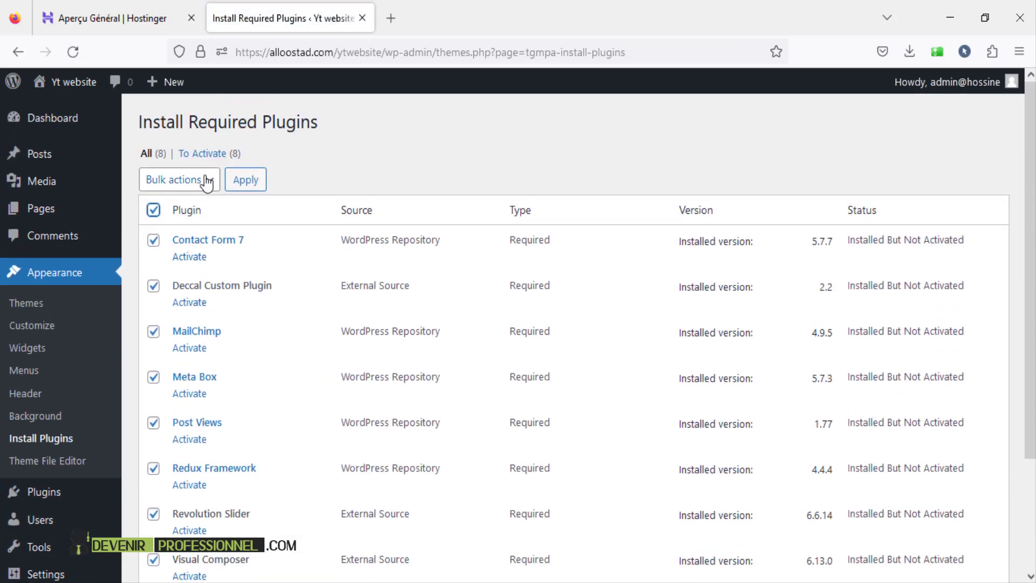
pyautogui.click(207, 181)
pyautogui.click(167, 278)
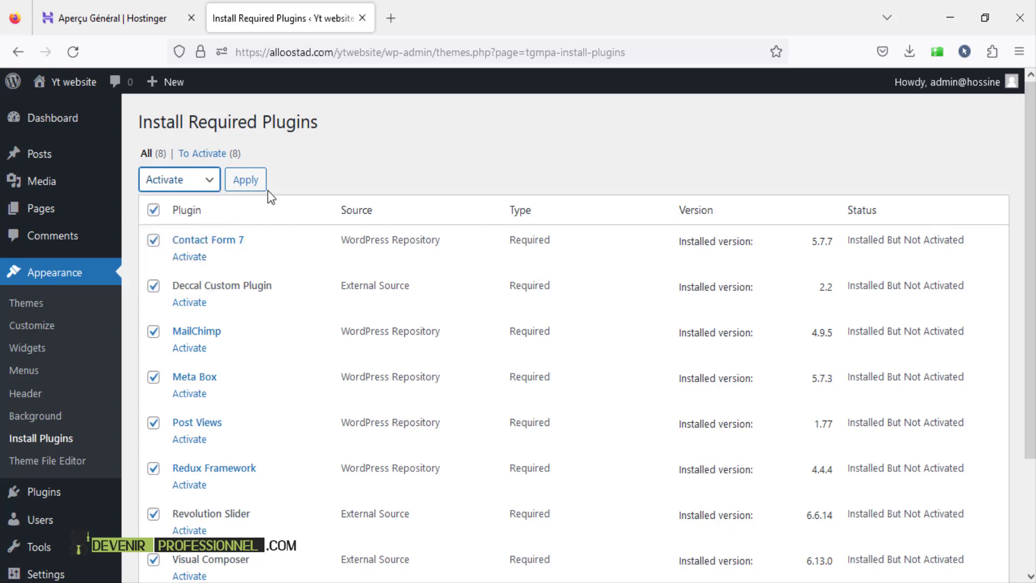
pyautogui.click(253, 187)
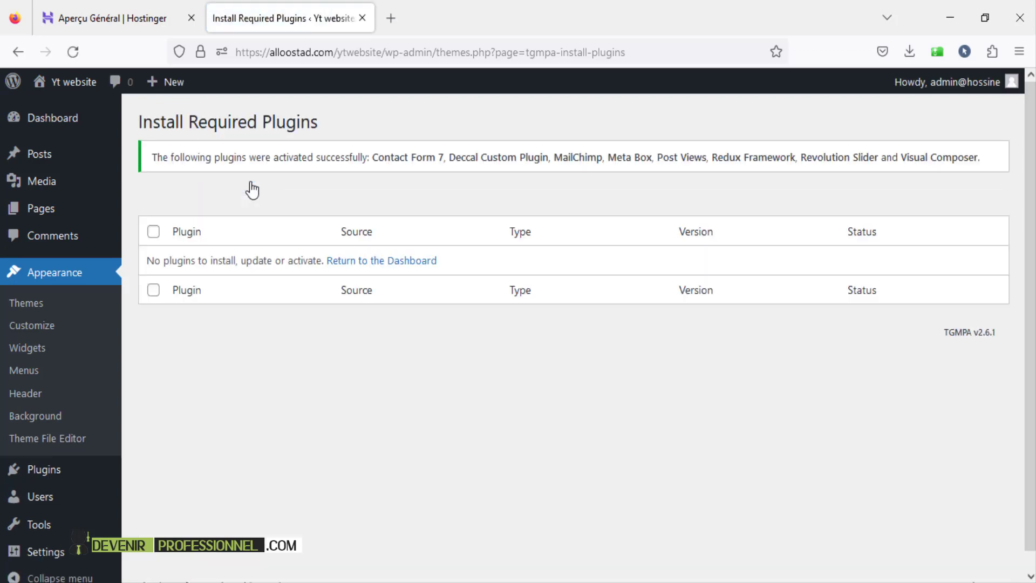
pyautogui.scroll(-1, 231, 274)
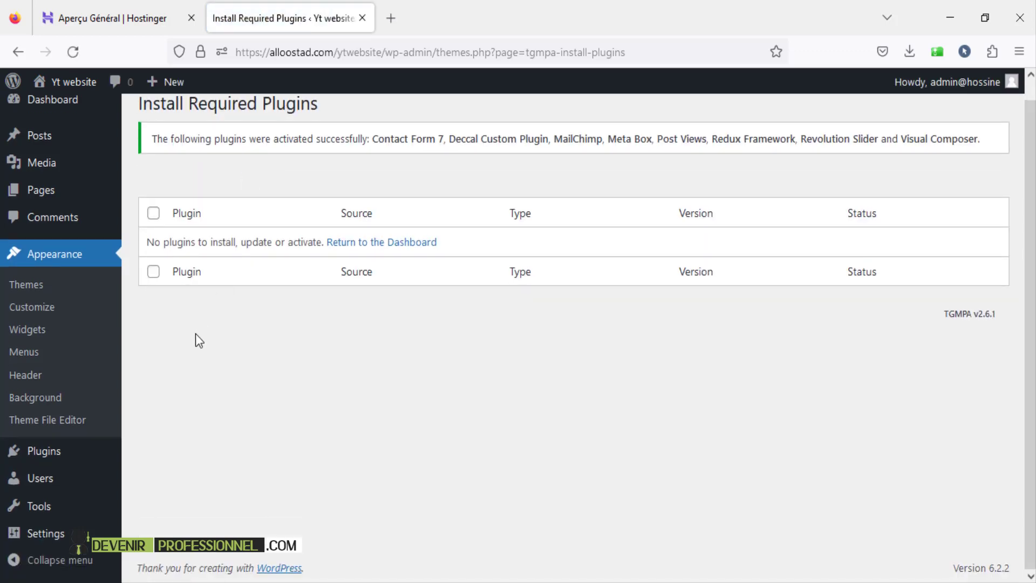
# - Dismiss the Slider Revolution welcome window and reach the Add Plugins page
pyautogui.moveTo(47, 457)
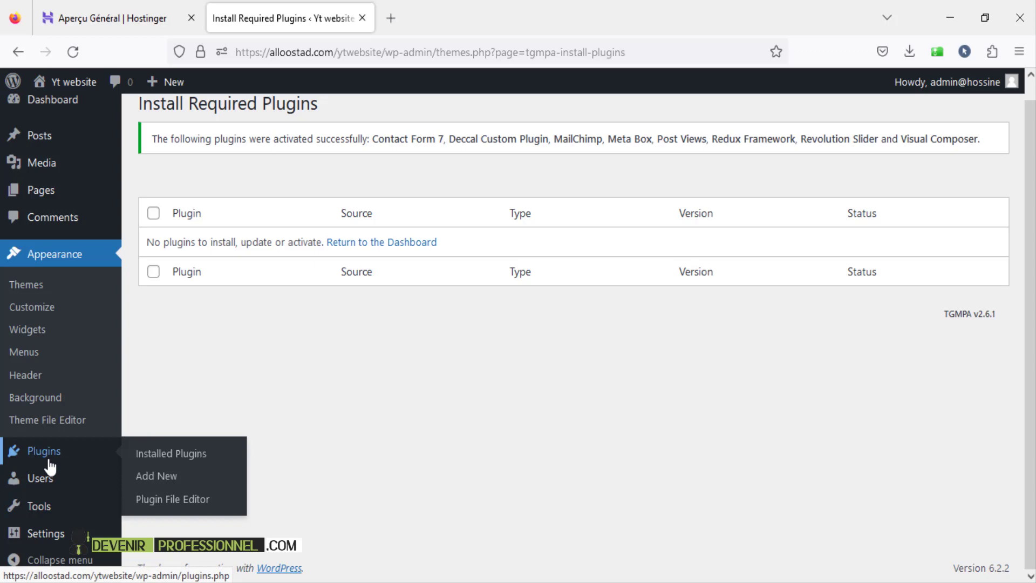
pyautogui.click(154, 484)
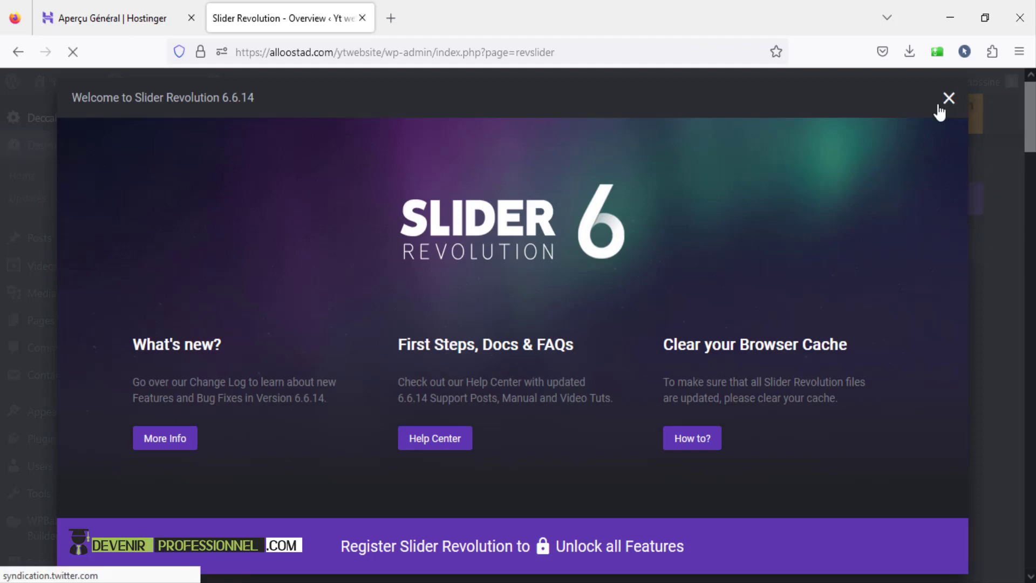
pyautogui.click(945, 101)
pyautogui.click(69, 150)
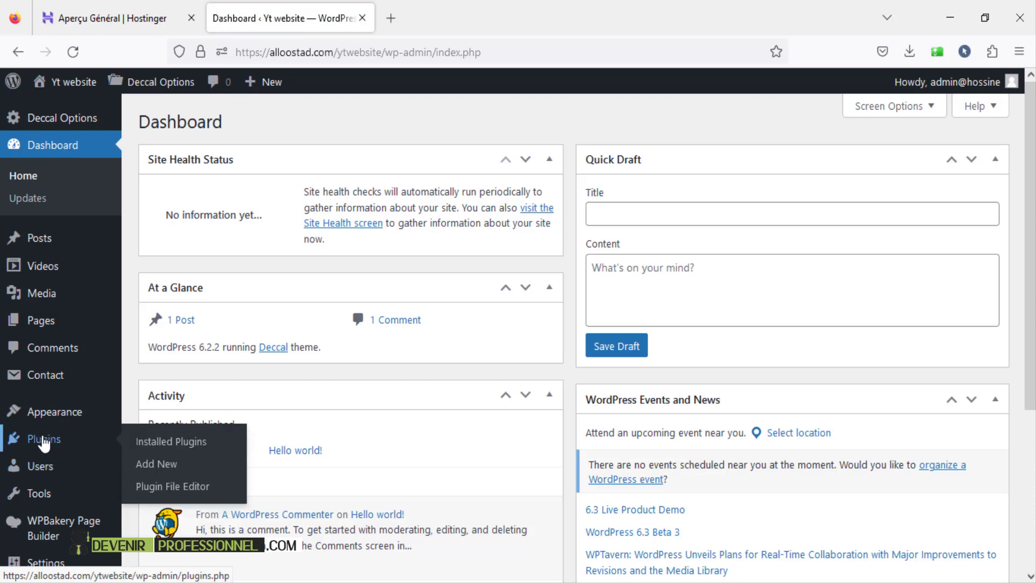
pyautogui.click(165, 467)
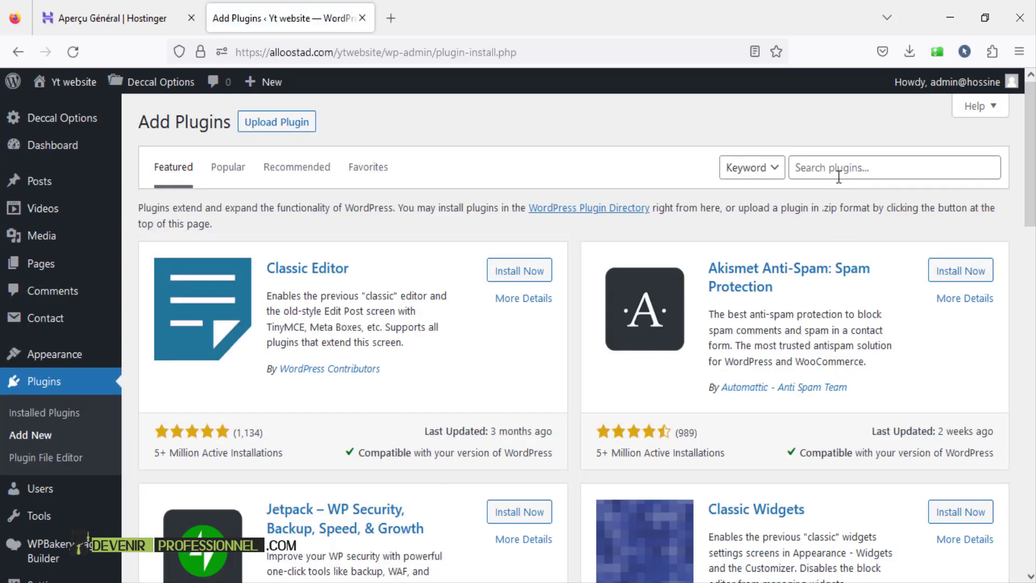
# - Search for 'wordpress importer', then install and activate the WordPress Importer plugin
pyautogui.click(838, 172)
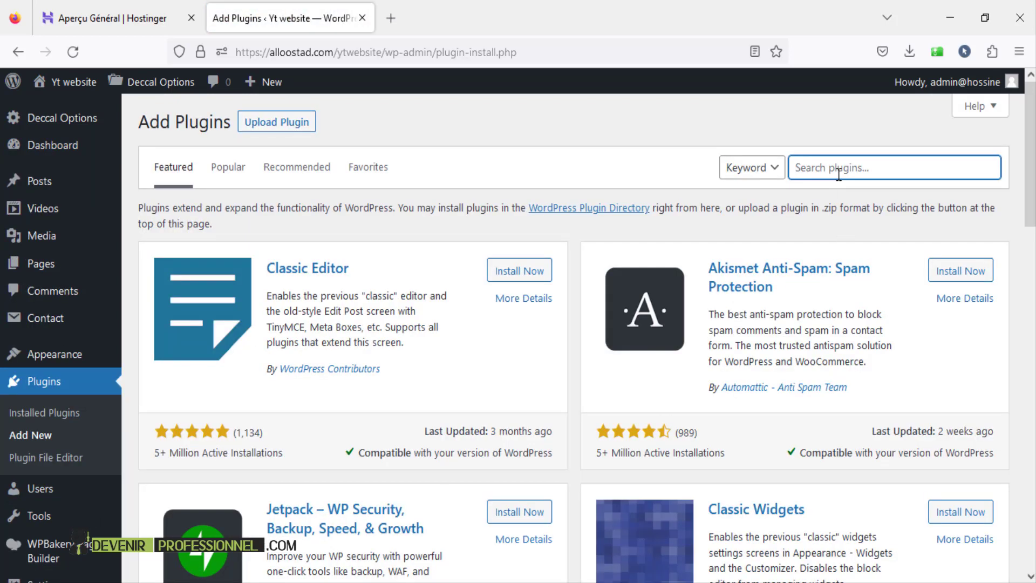
pyautogui.write('wo')
pyautogui.write('rp')
pyautogui.write('dpres')
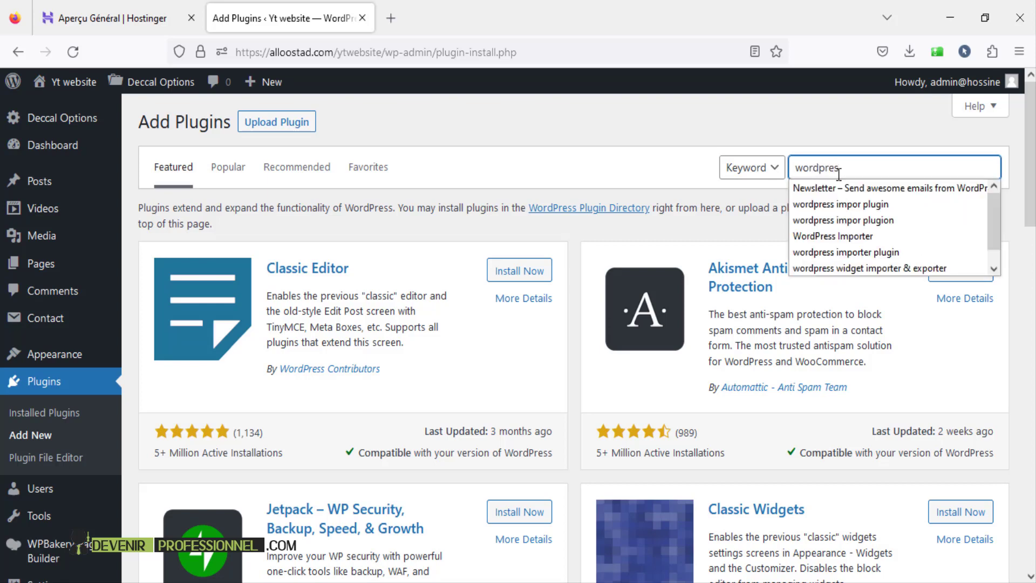
pyautogui.write('s imp')
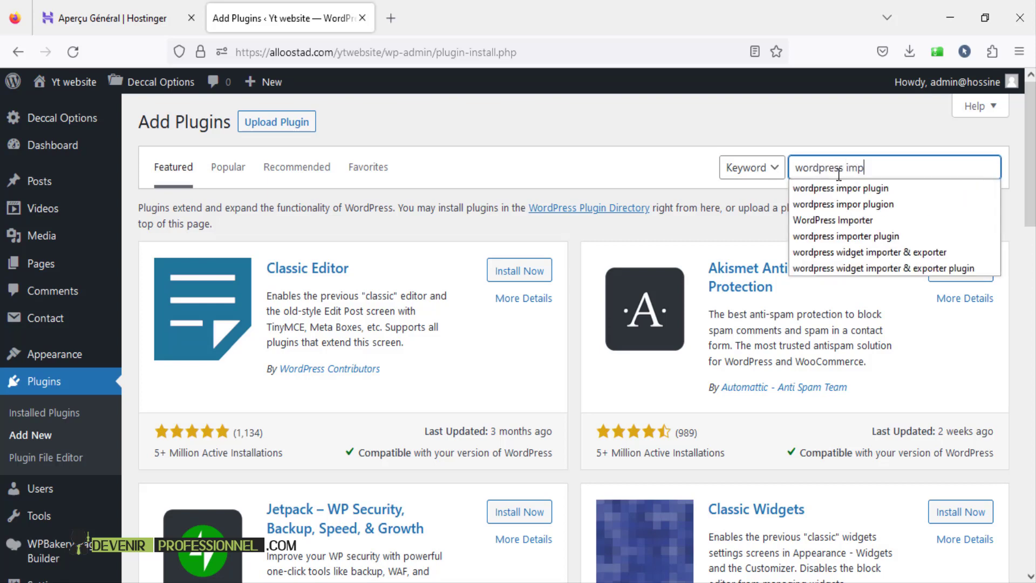
pyautogui.write('orter')
pyautogui.press('Down')
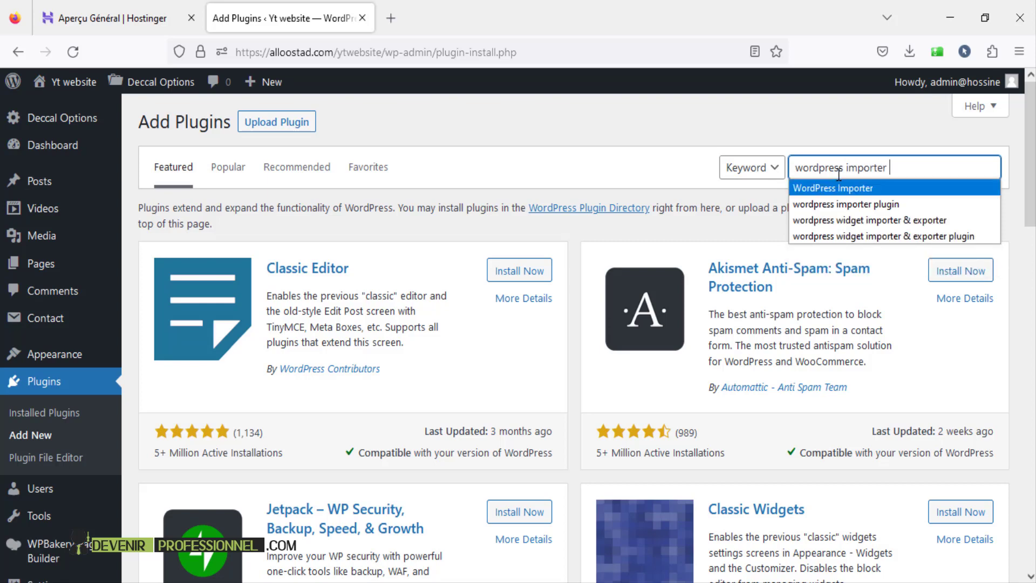
pyautogui.press('Down')
pyautogui.press('Return')
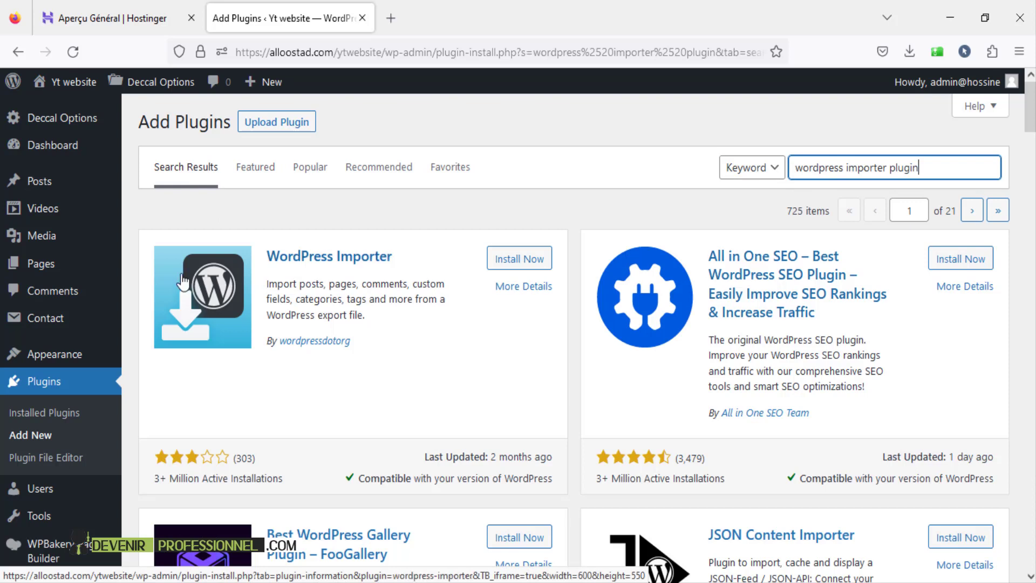
pyautogui.click(507, 262)
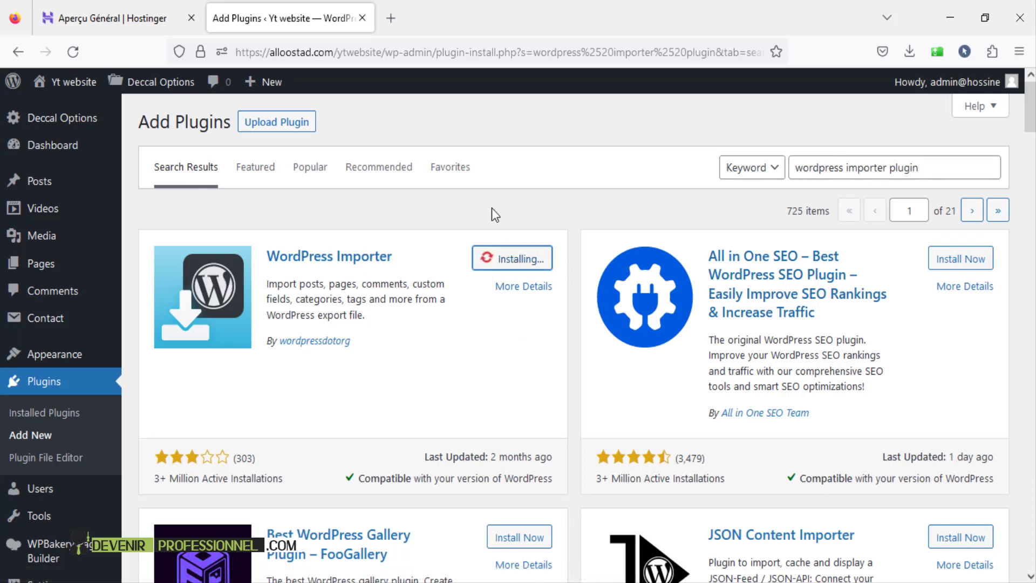
pyautogui.click(521, 263)
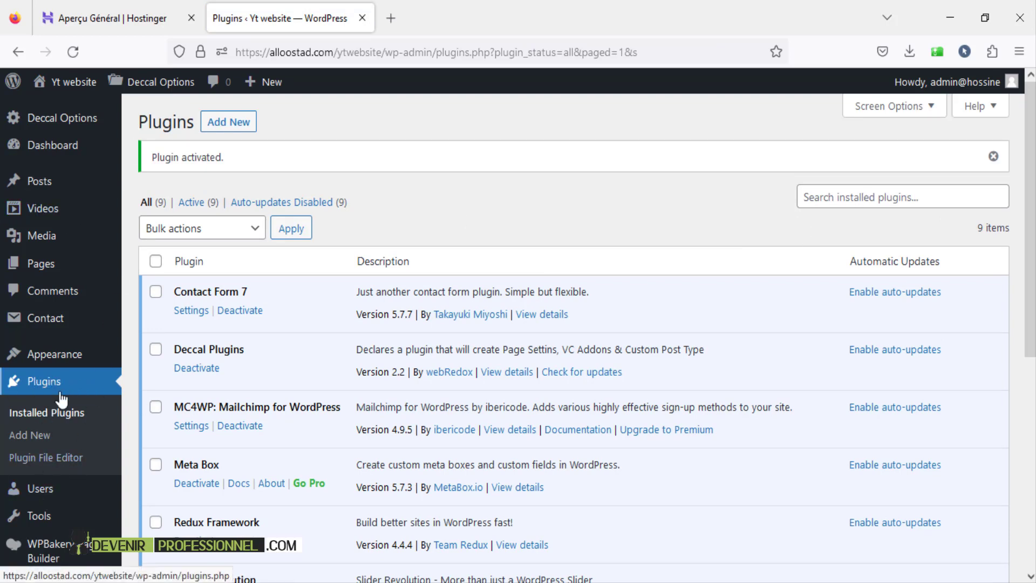
# - Search Add Plugins for 'wordpress wi', then install and activate Widget Importer & Exporter
pyautogui.click(37, 443)
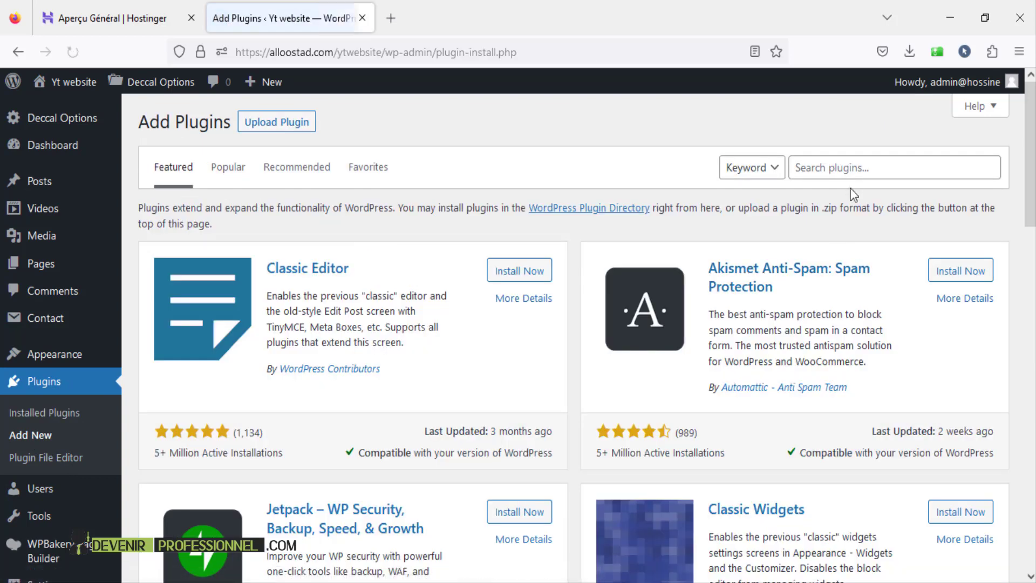
pyautogui.click(851, 172)
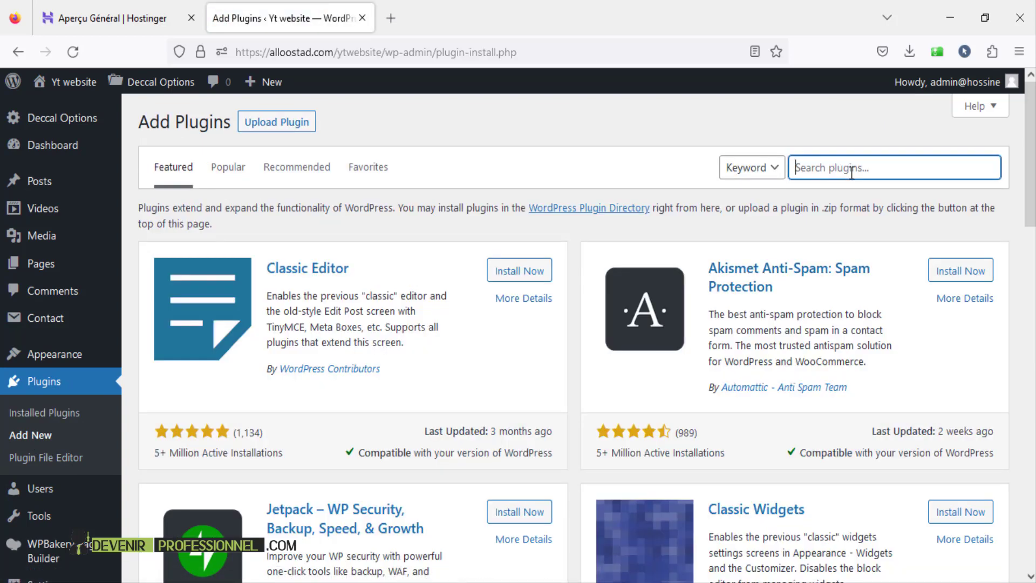
pyautogui.write('wordpre')
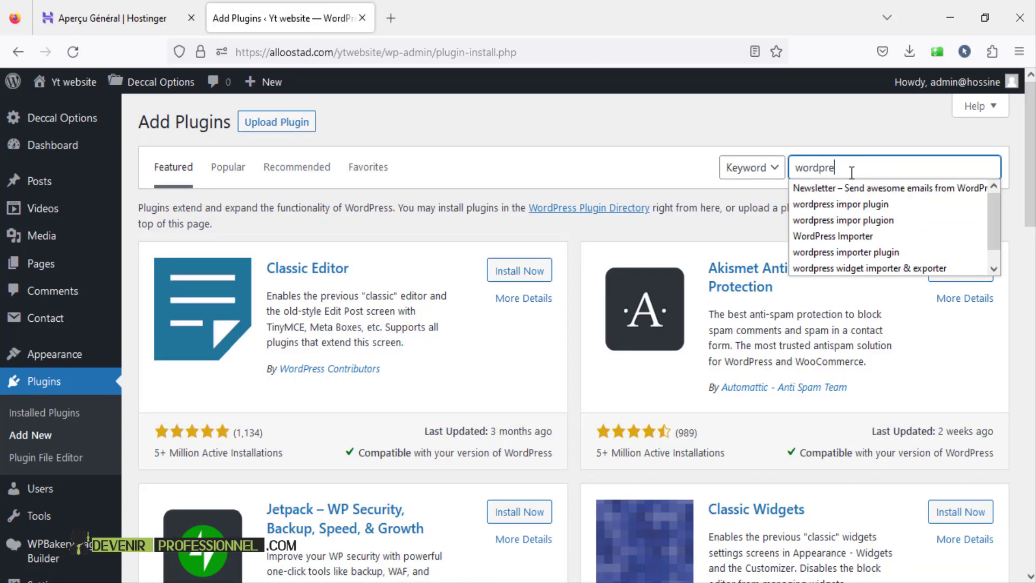
pyautogui.write('ss widget')
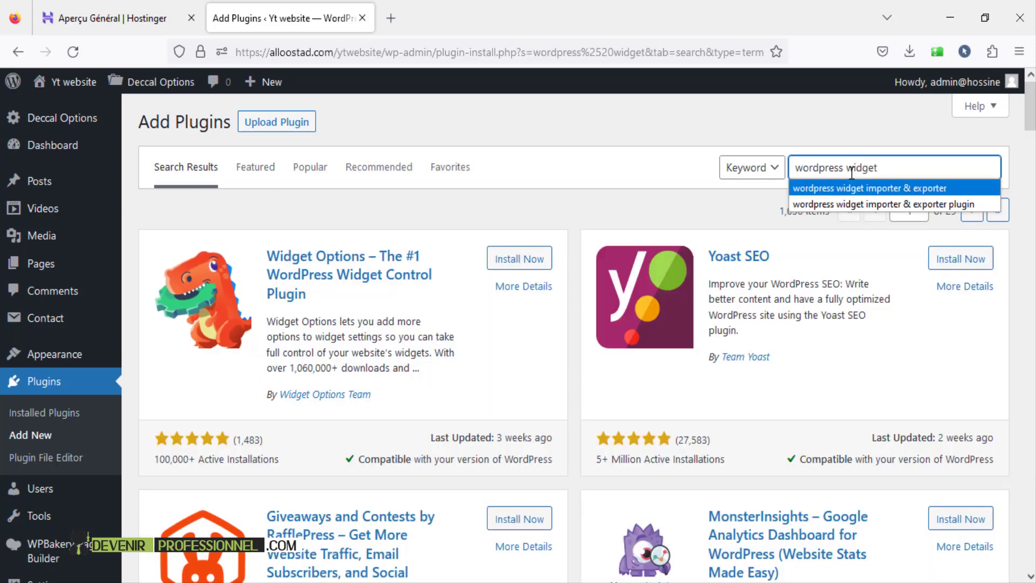
pyautogui.press('Return')
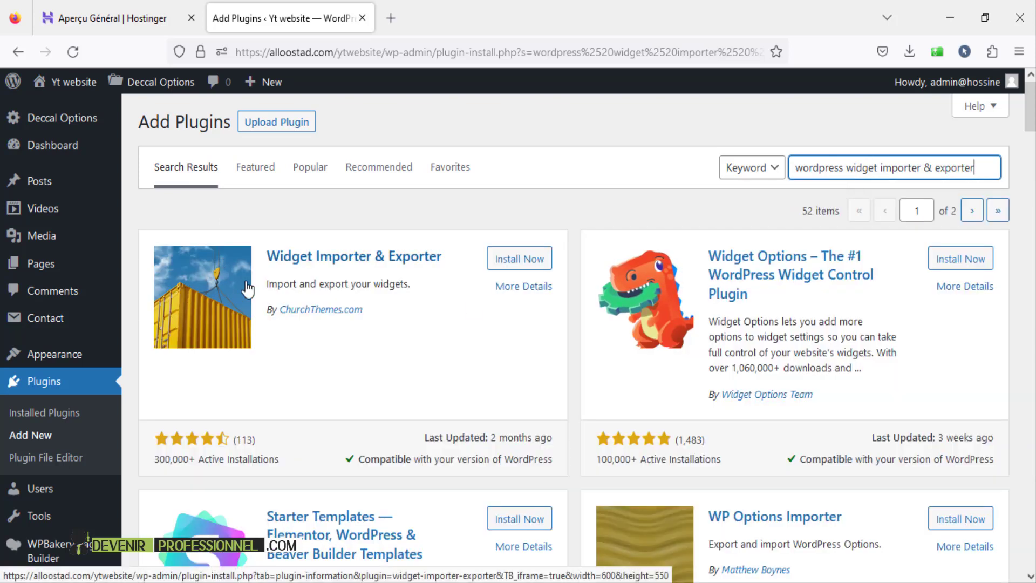
pyautogui.click(519, 261)
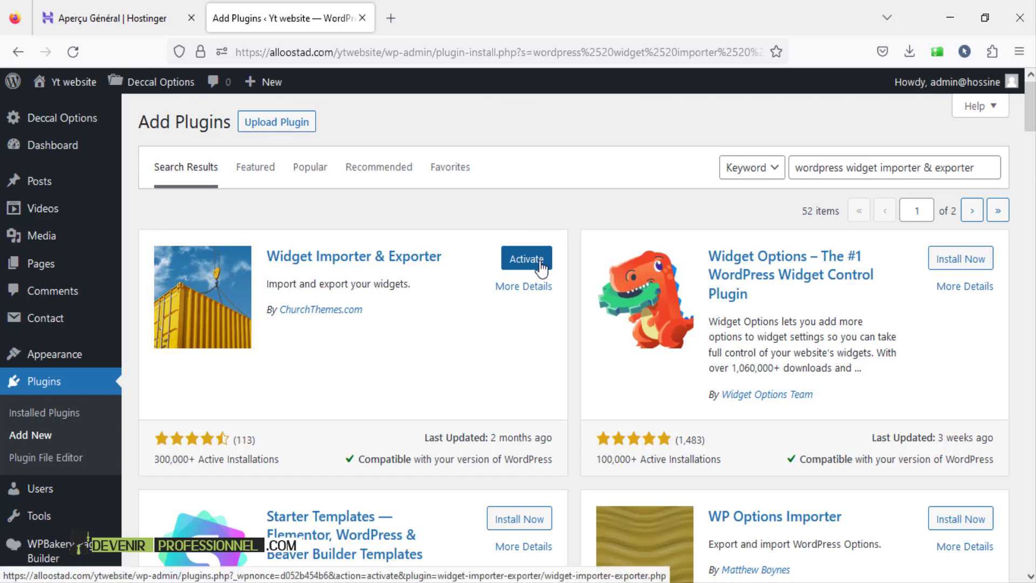
pyautogui.click(540, 263)
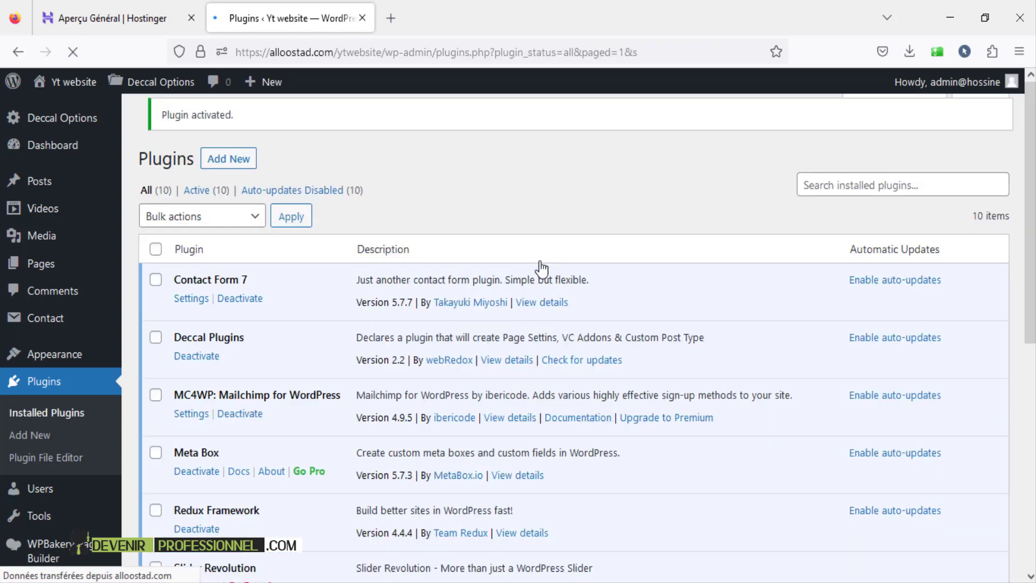
pyautogui.scroll(-5, 539, 261)
pyautogui.scroll(4, 540, 260)
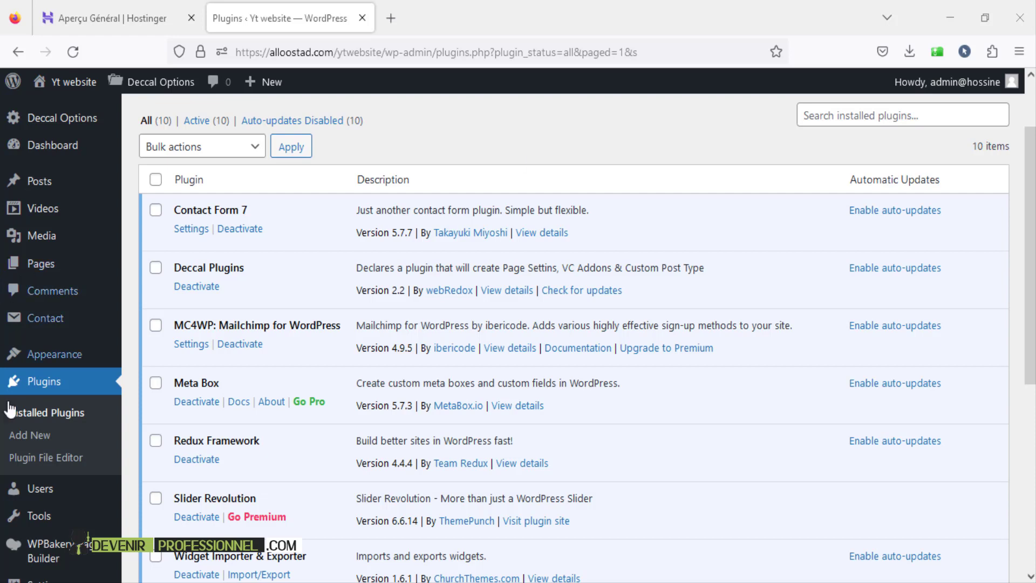
# - Start the WordPress importer under Tools > Import and extract Dummy Content.zip
pyautogui.moveTo(35, 517)
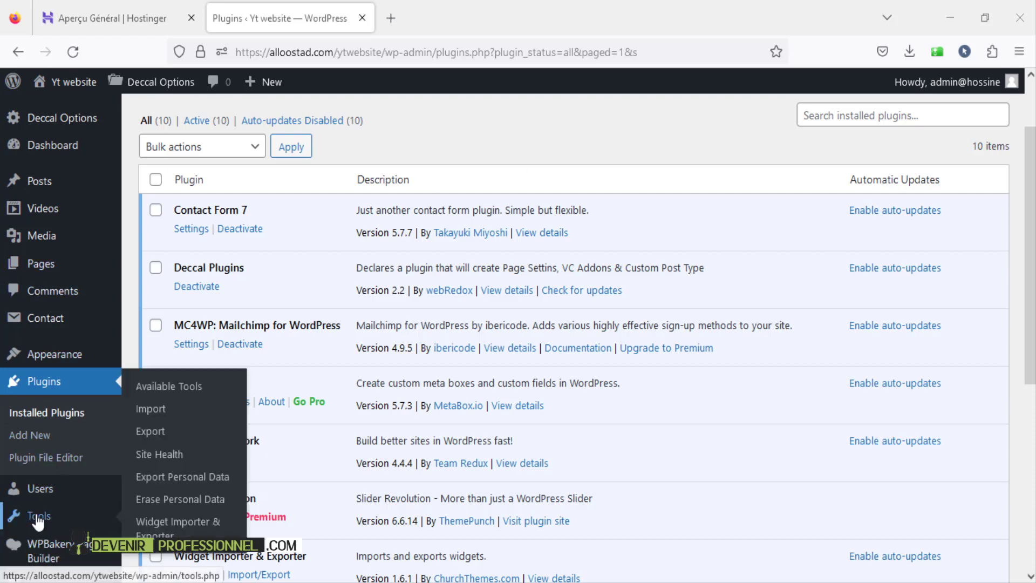
pyautogui.click(145, 408)
pyautogui.scroll(-3, 212, 327)
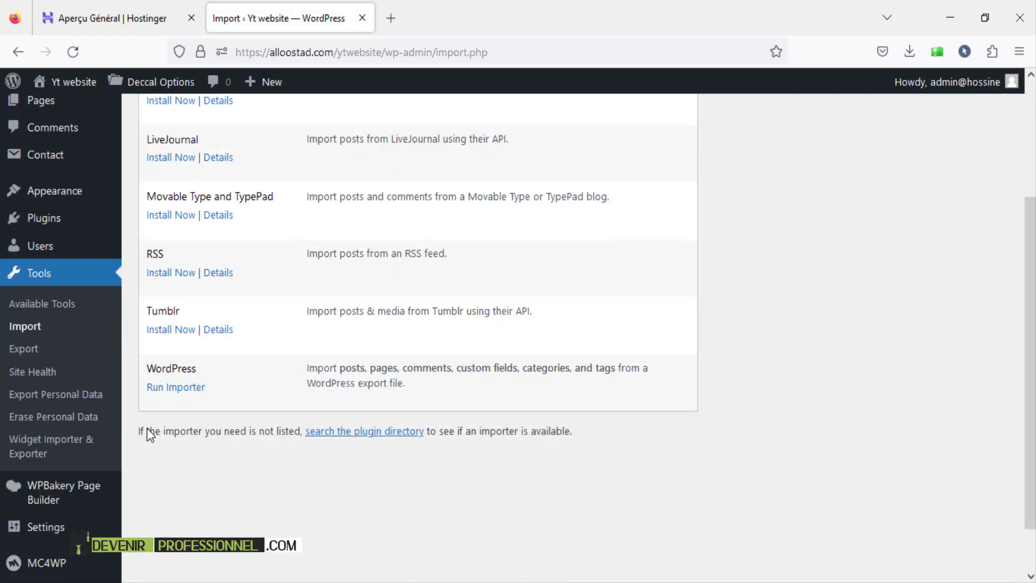
pyautogui.click(172, 388)
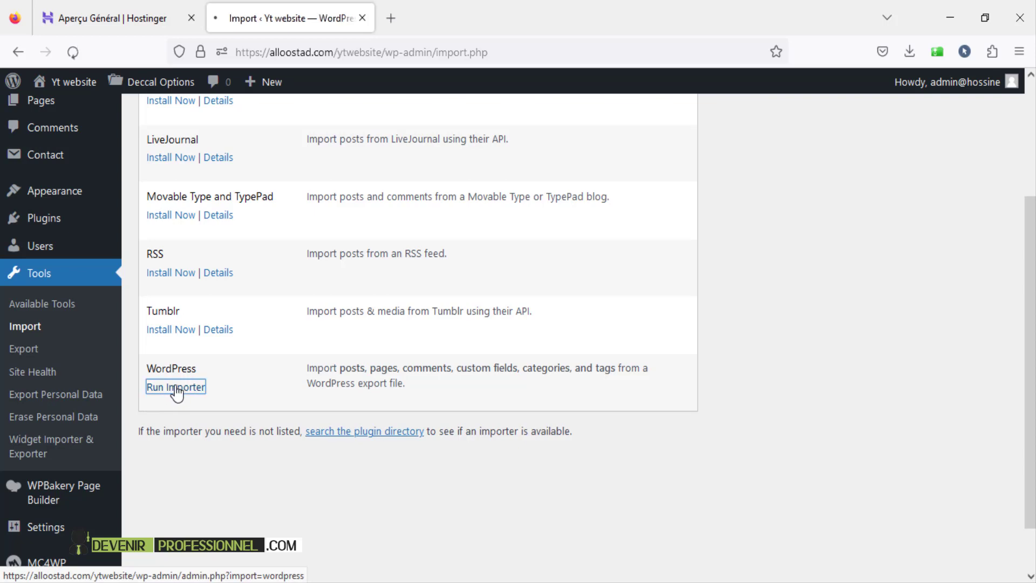
pyautogui.click(418, 210)
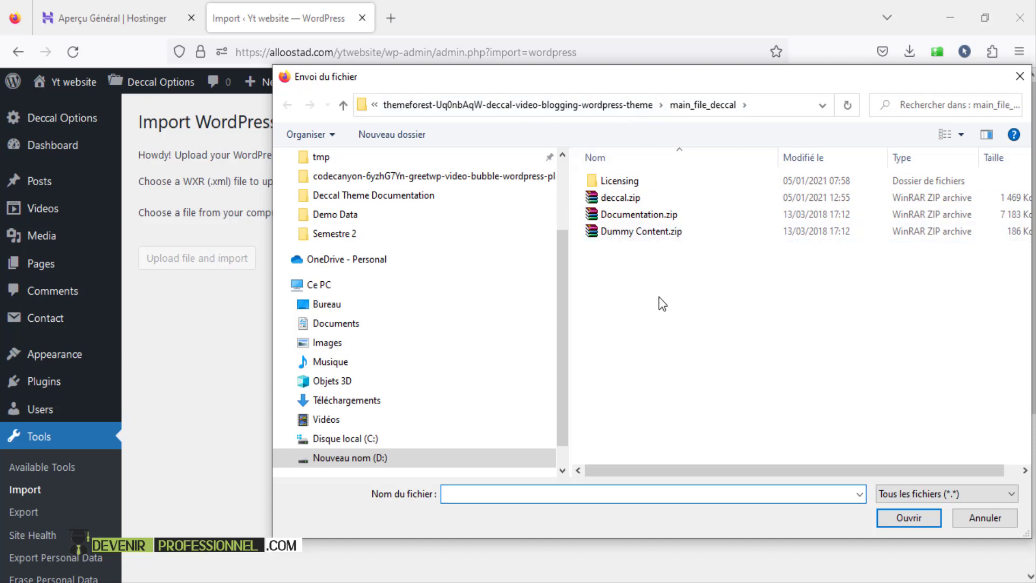
pyautogui.click(636, 230)
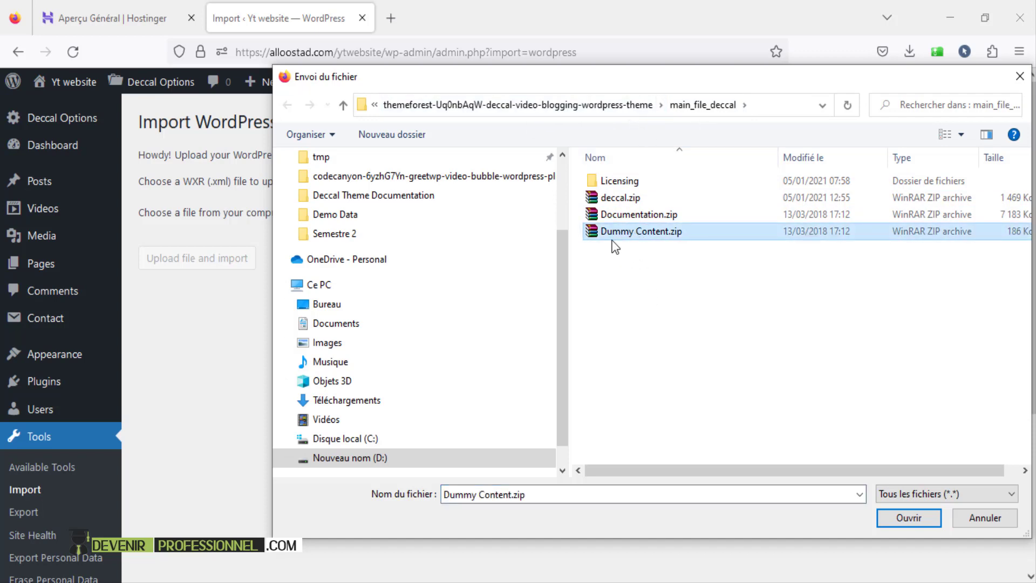
pyautogui.rightClick(614, 229)
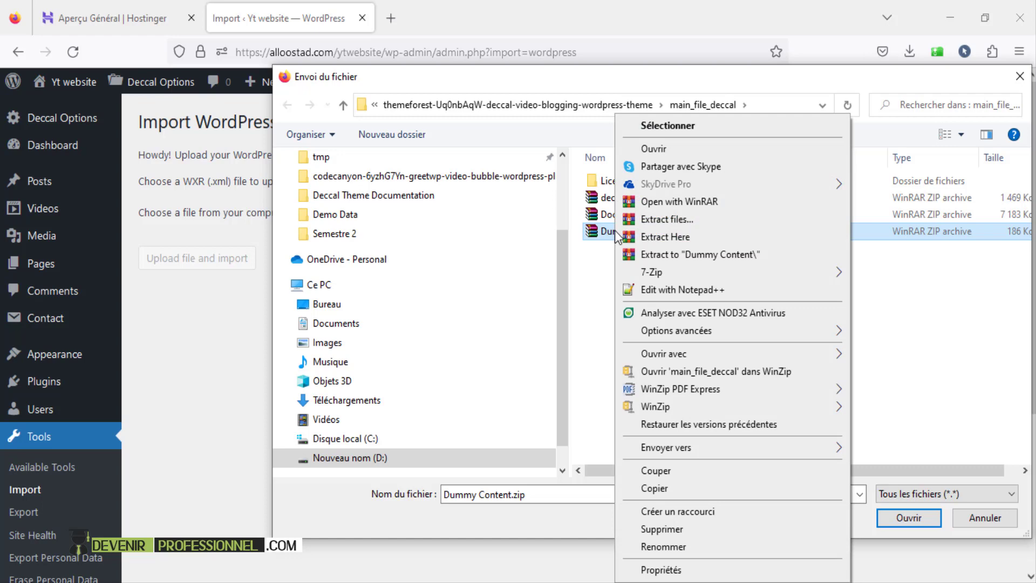
pyautogui.click(685, 256)
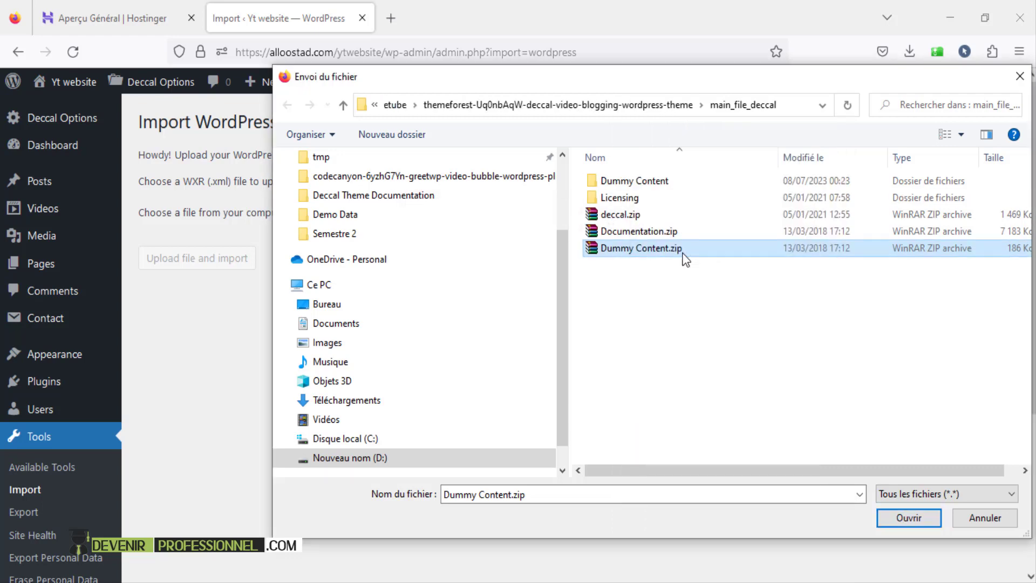
# - Upload Demo Data/import-data.xml and import it including file attachments
pyautogui.doubleClick(656, 181)
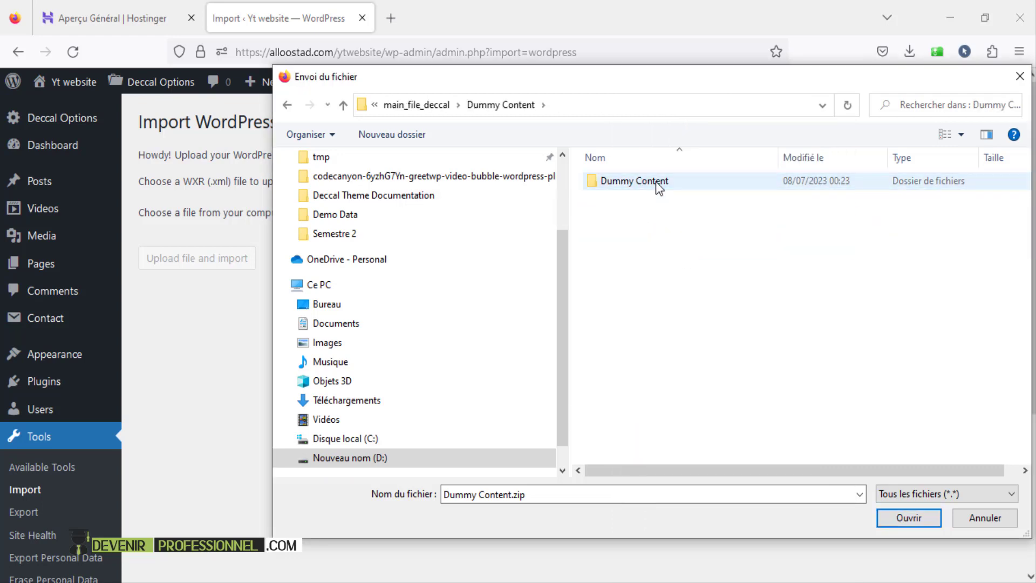
pyautogui.doubleClick(655, 182)
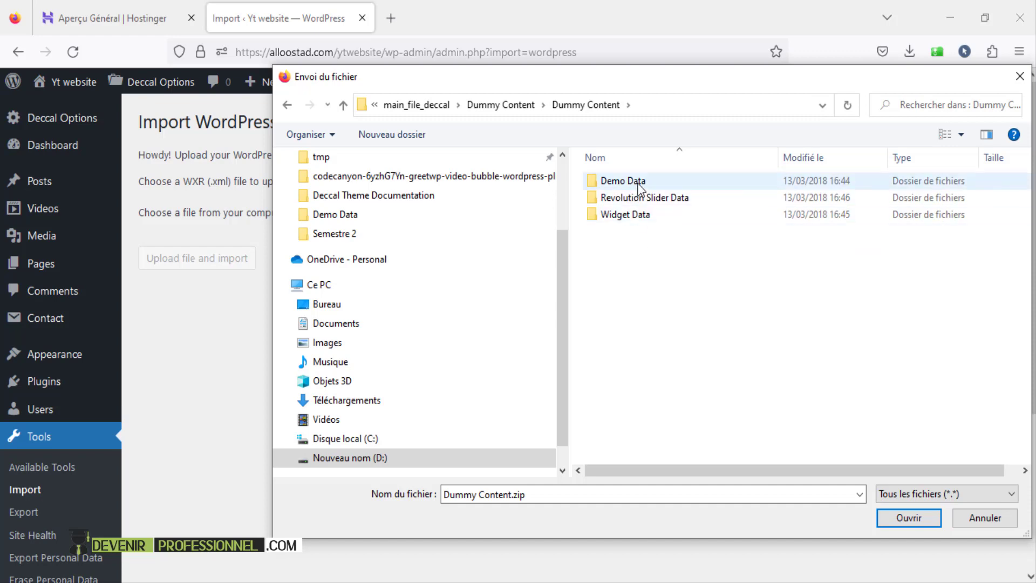
pyautogui.doubleClick(640, 183)
pyautogui.click(648, 181)
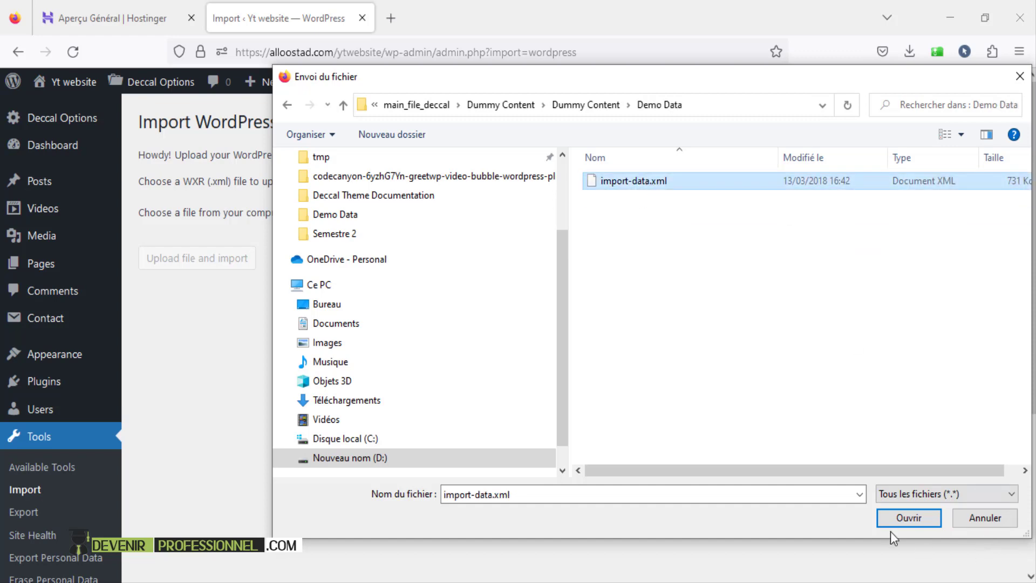
pyautogui.click(907, 518)
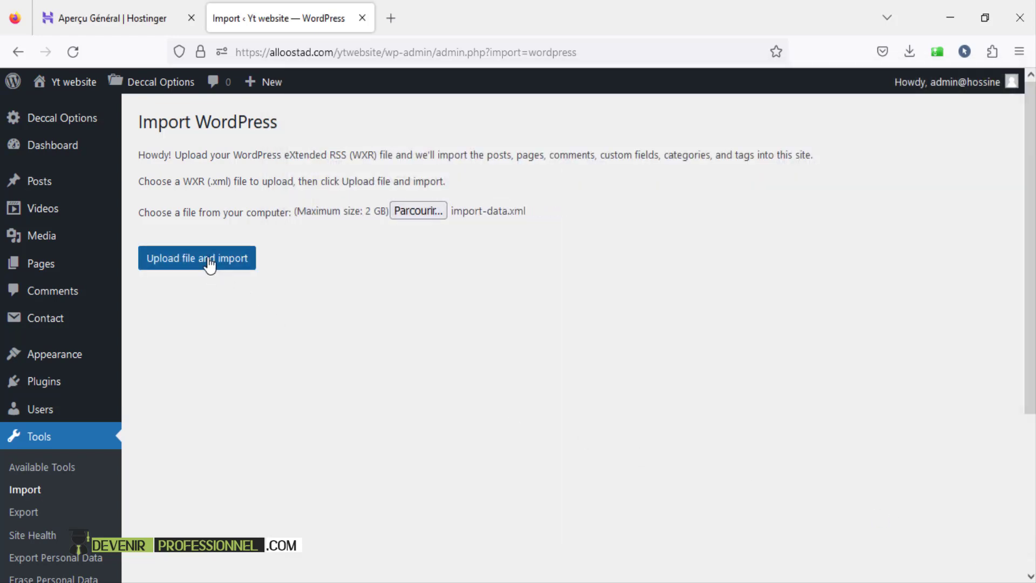
pyautogui.click(213, 267)
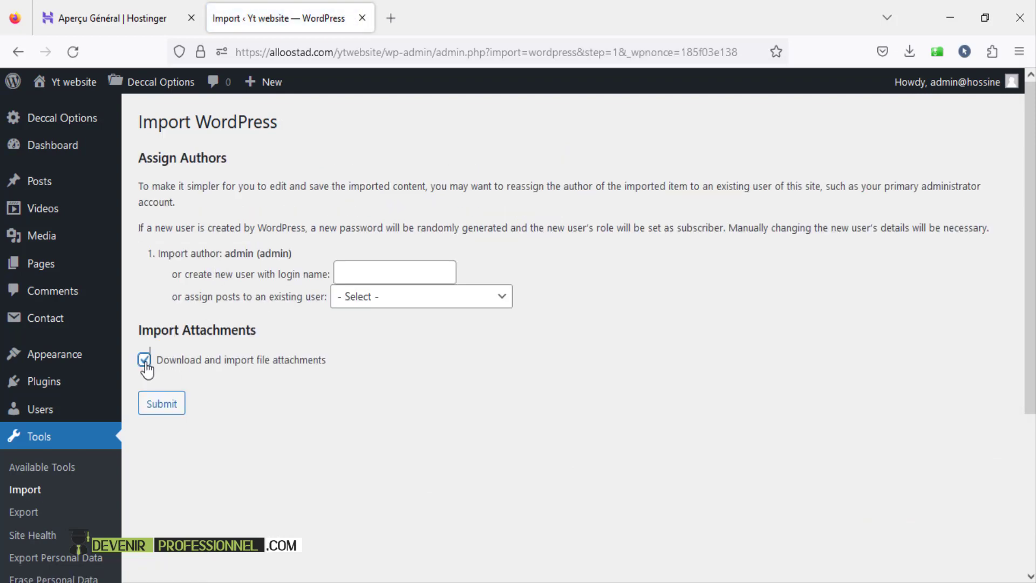
pyautogui.click(162, 412)
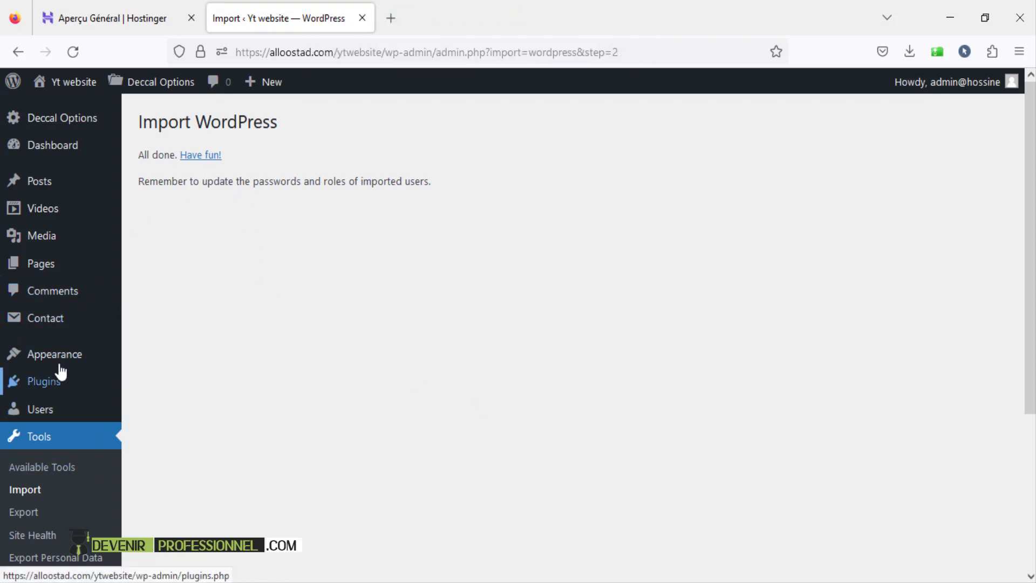
pyautogui.moveTo(71, 360)
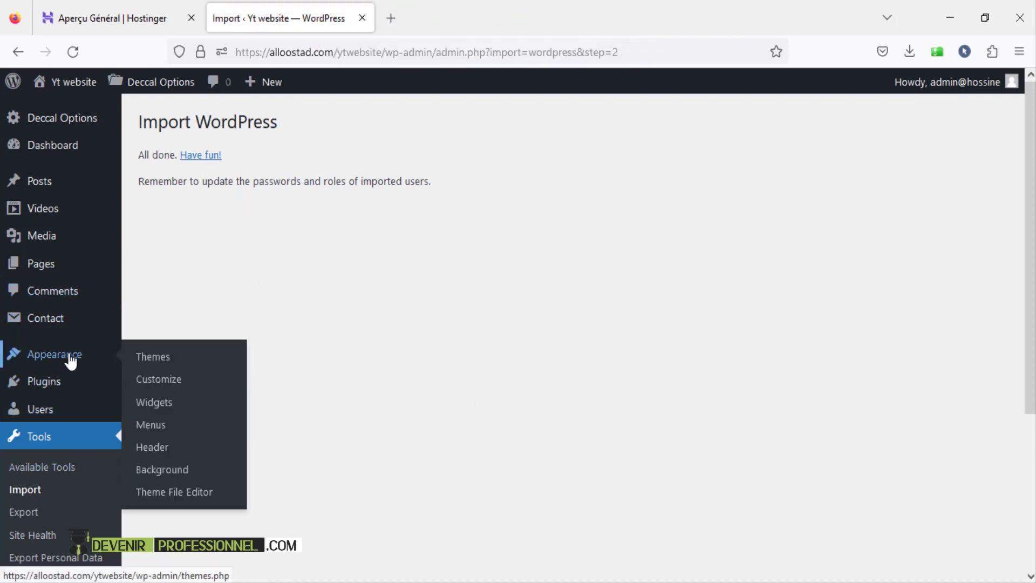
# - In Appearance > Menus, tick Primary menu as Main Menu's display location and save
pyautogui.click(151, 425)
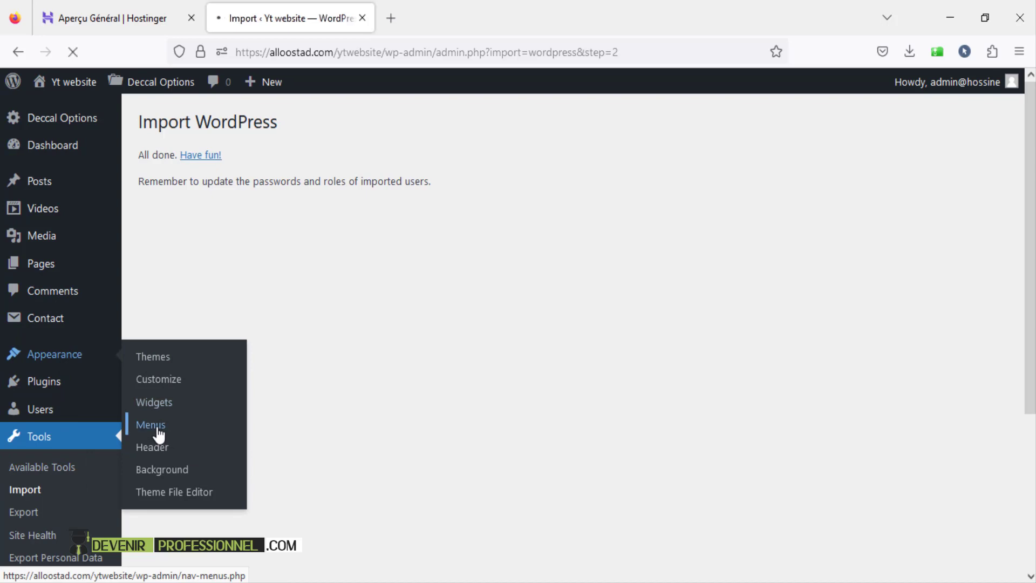
pyautogui.scroll(-3, 534, 431)
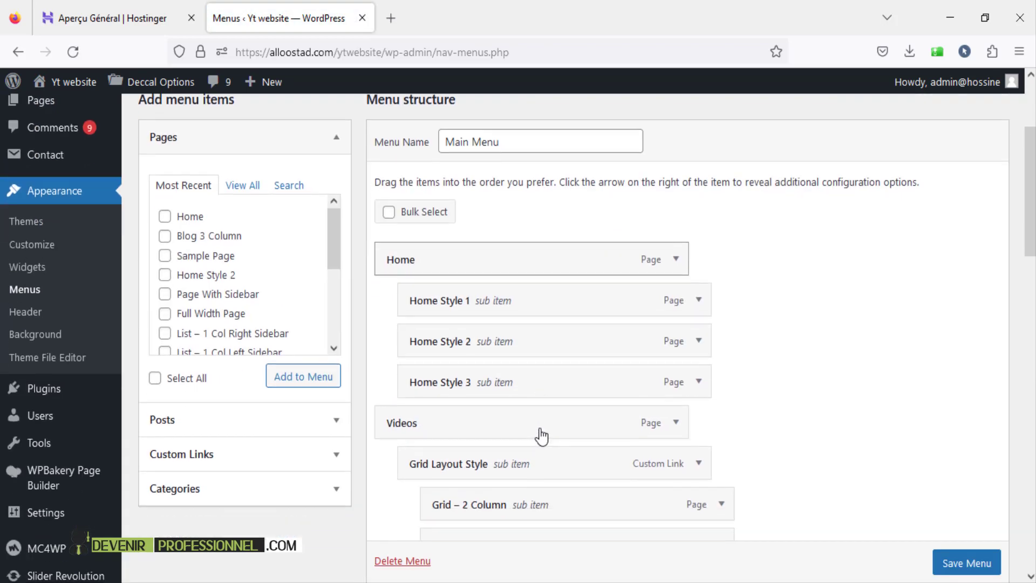
pyautogui.scroll(-20, 548, 361)
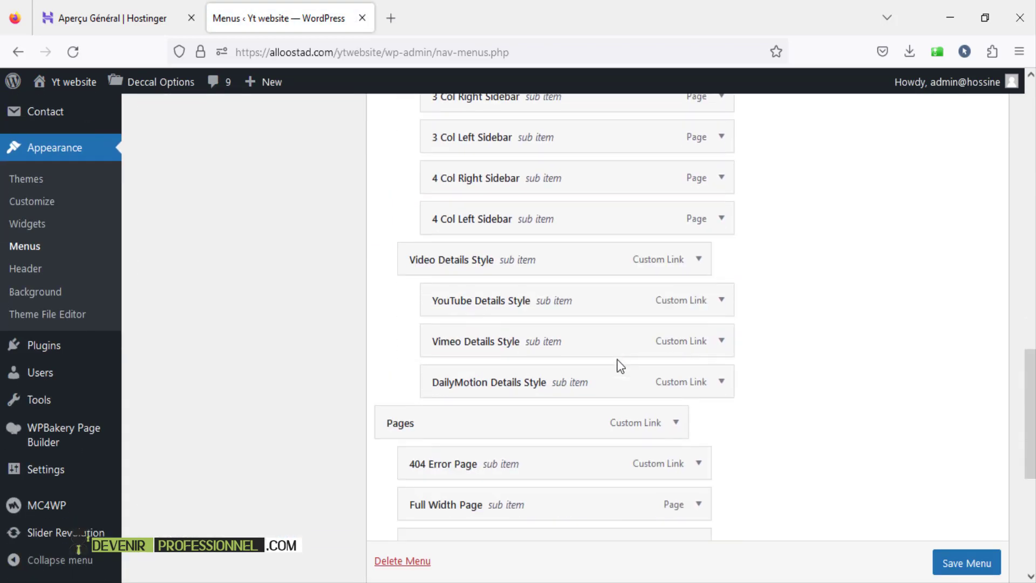
pyautogui.scroll(-2, 620, 365)
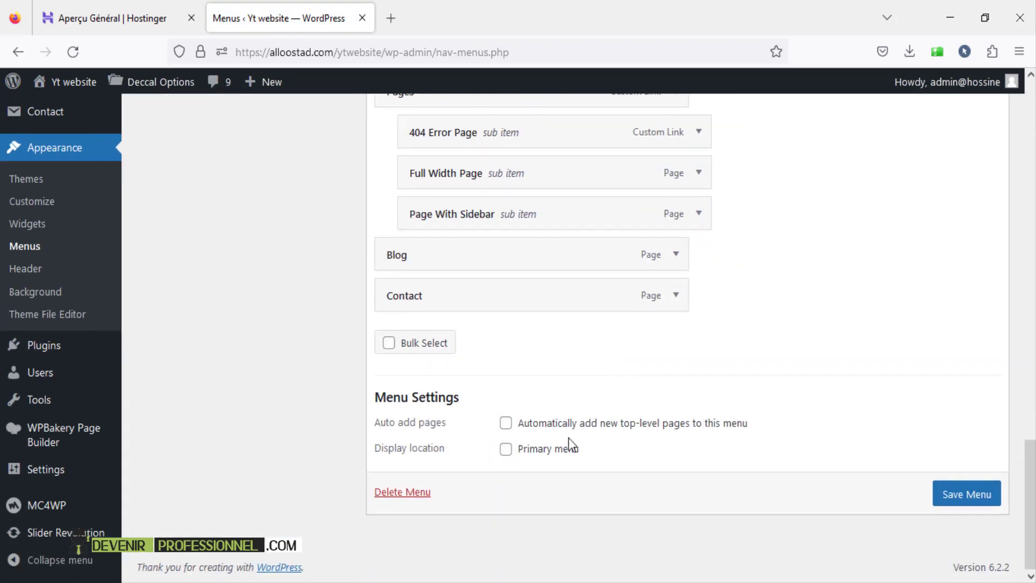
pyautogui.click(505, 452)
pyautogui.click(967, 494)
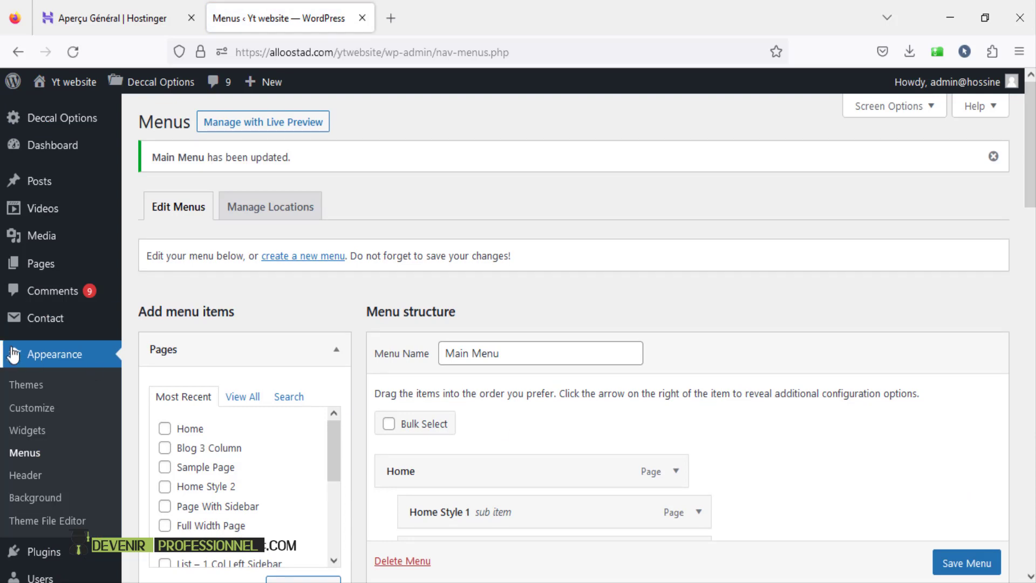
pyautogui.scroll(-4, 22, 378)
# - In Reading Settings, set the homepage to the static page Home and save the changes
pyautogui.moveTo(33, 472)
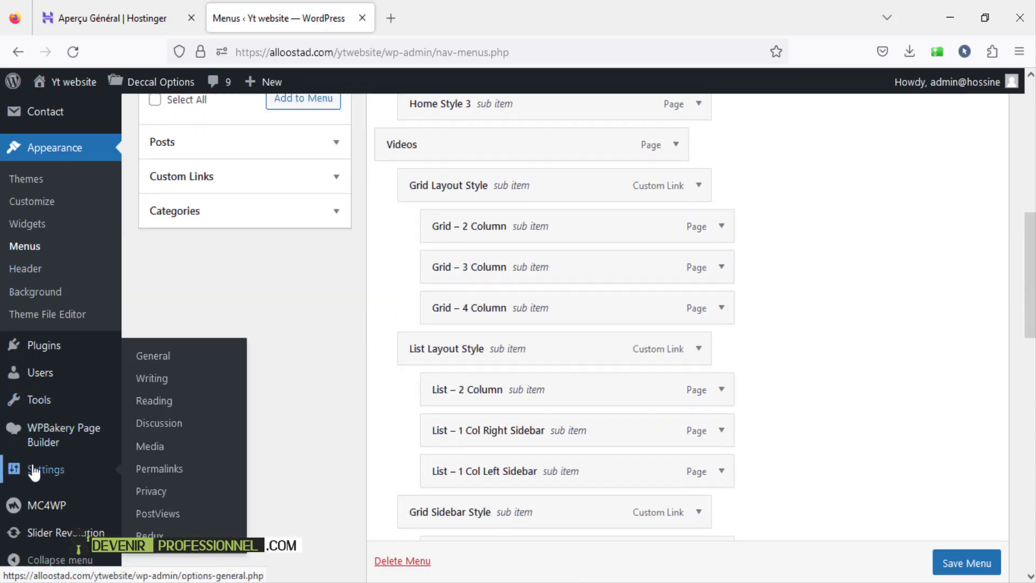
pyautogui.click(167, 400)
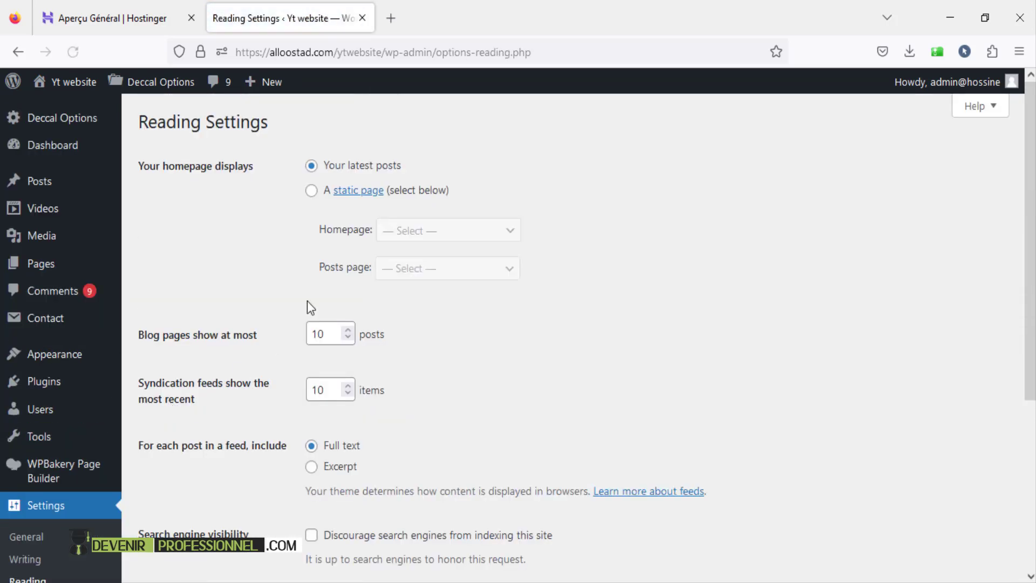
pyautogui.click(312, 193)
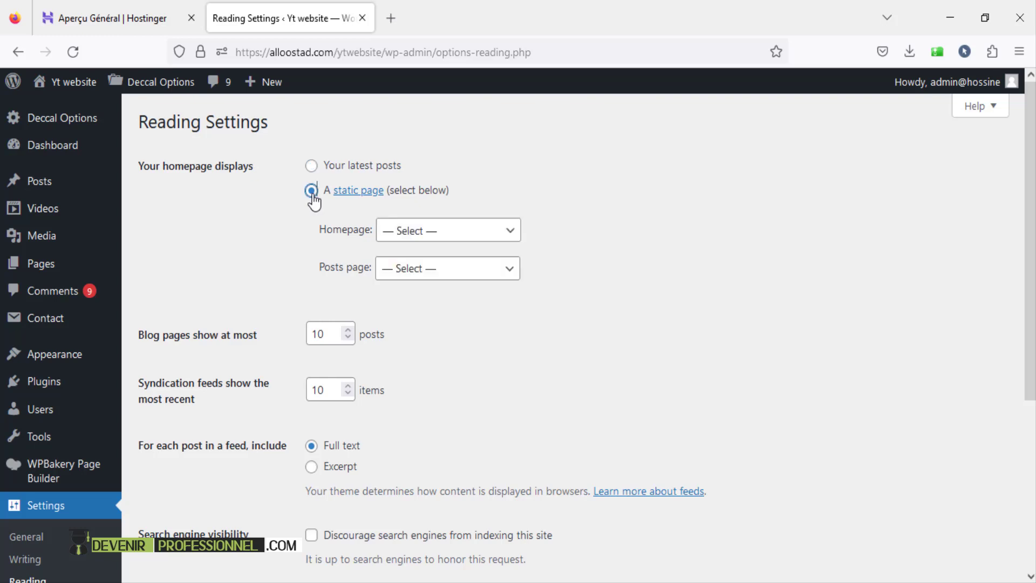
pyautogui.click(401, 240)
pyautogui.moveTo(511, 277); pyautogui.dragTo(527, 463)
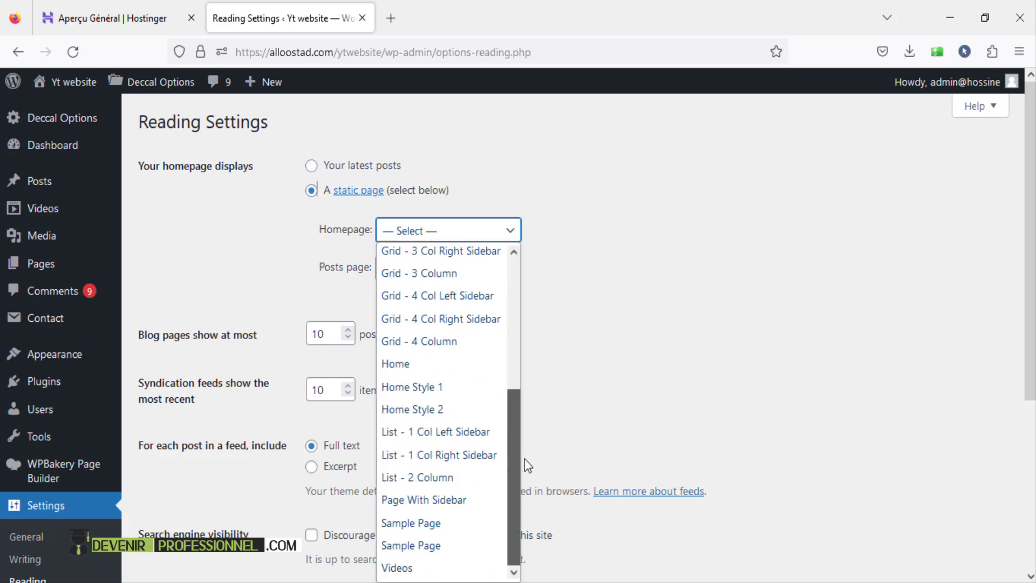
pyautogui.click(415, 364)
pyautogui.scroll(-4, 141, 393)
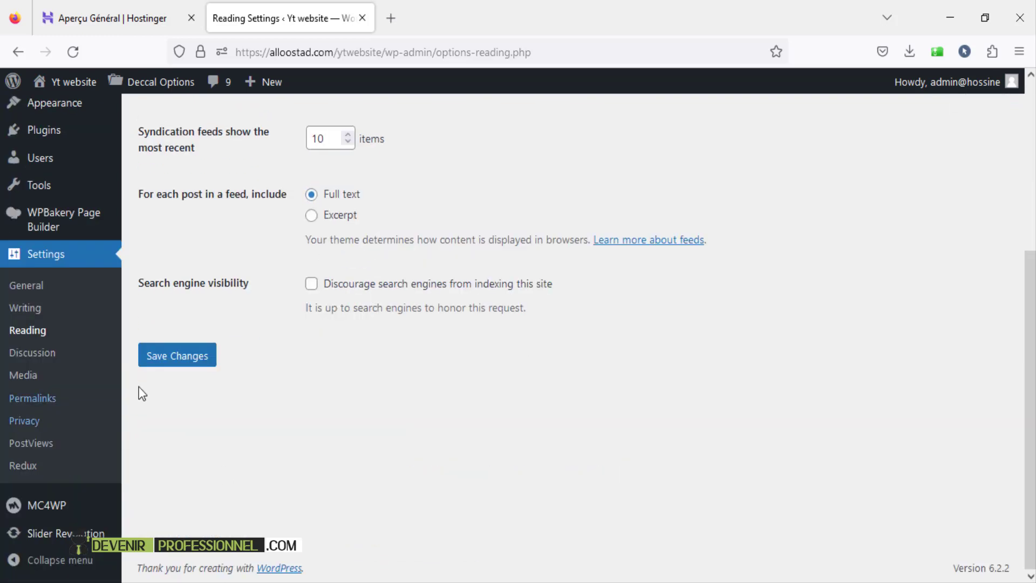
pyautogui.click(169, 354)
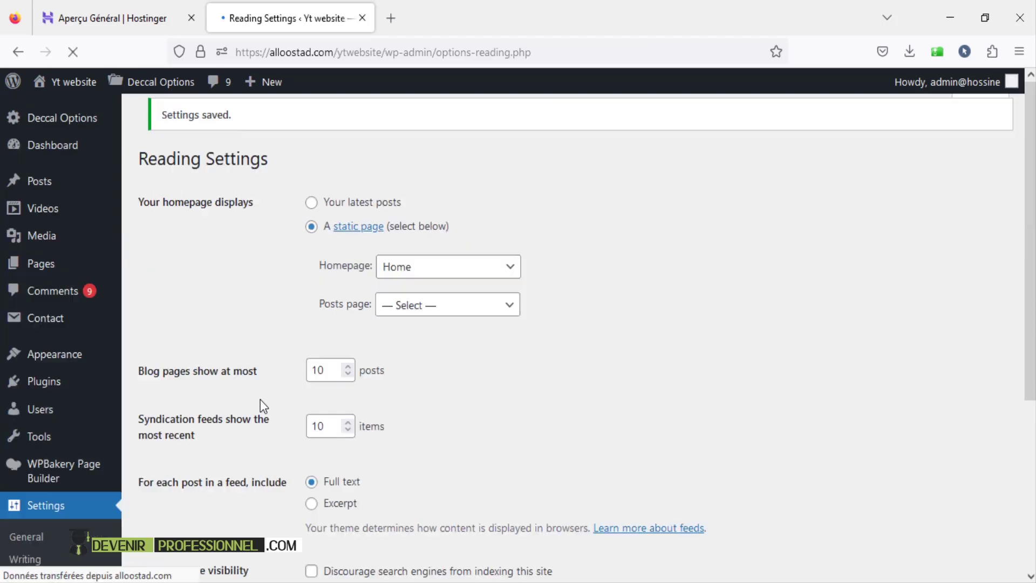
pyautogui.scroll(-4, 252, 367)
pyautogui.scroll(3, 39, 353)
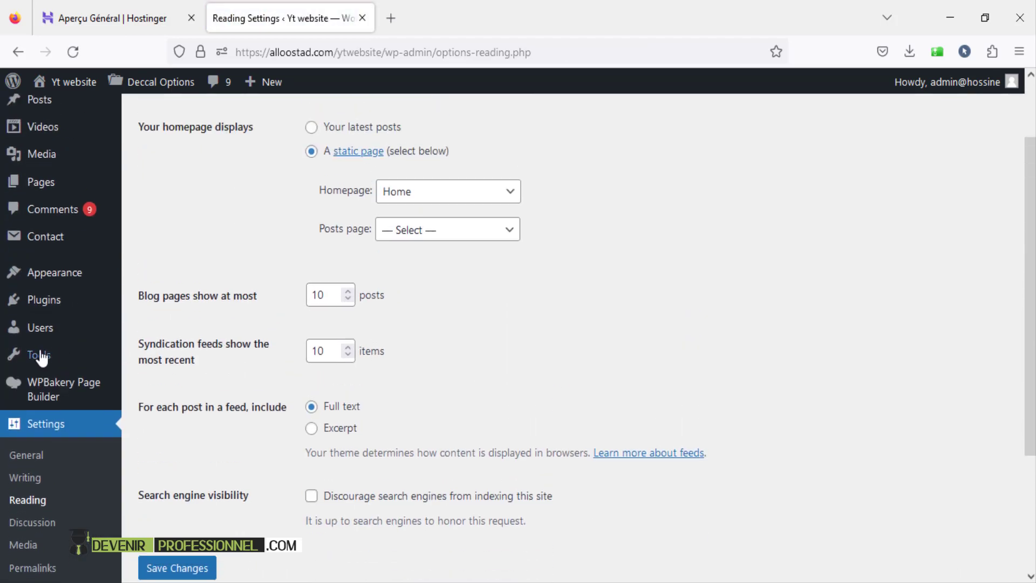
pyautogui.moveTo(39, 357)
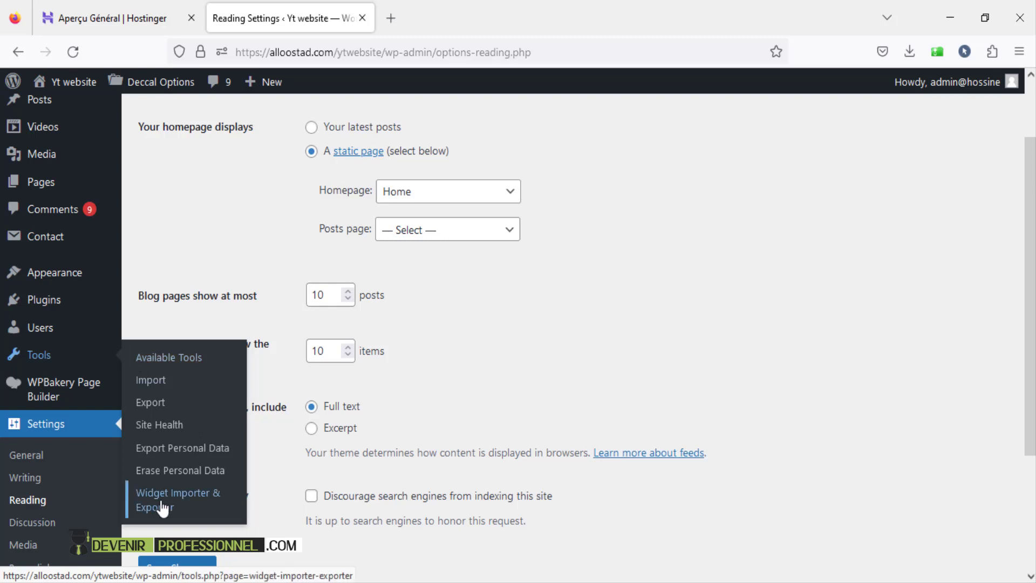
# - In Widget Importer & Exporter, select import-widgets.wie from the Widget Data folder
pyautogui.click(213, 501)
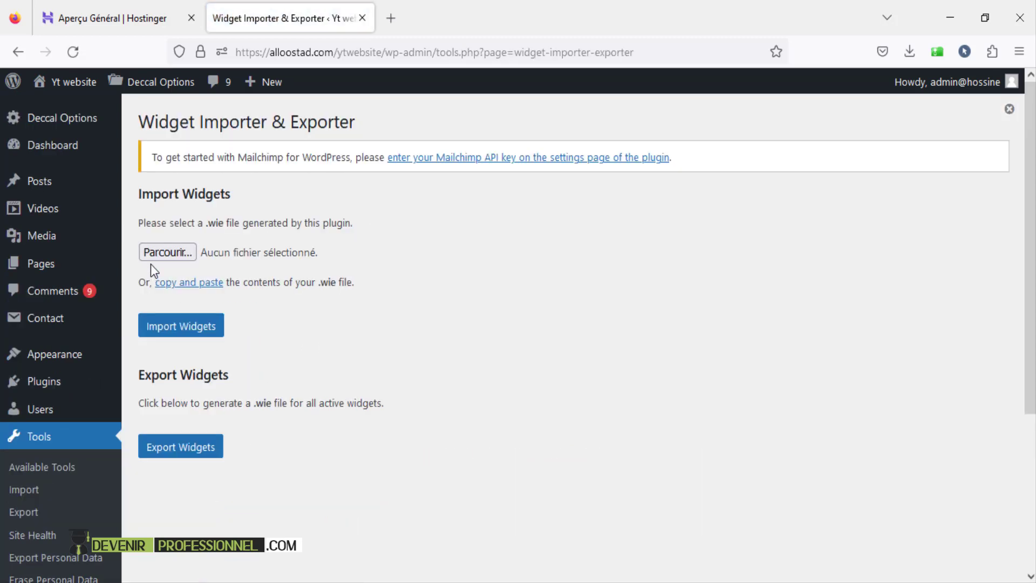
pyautogui.click(162, 253)
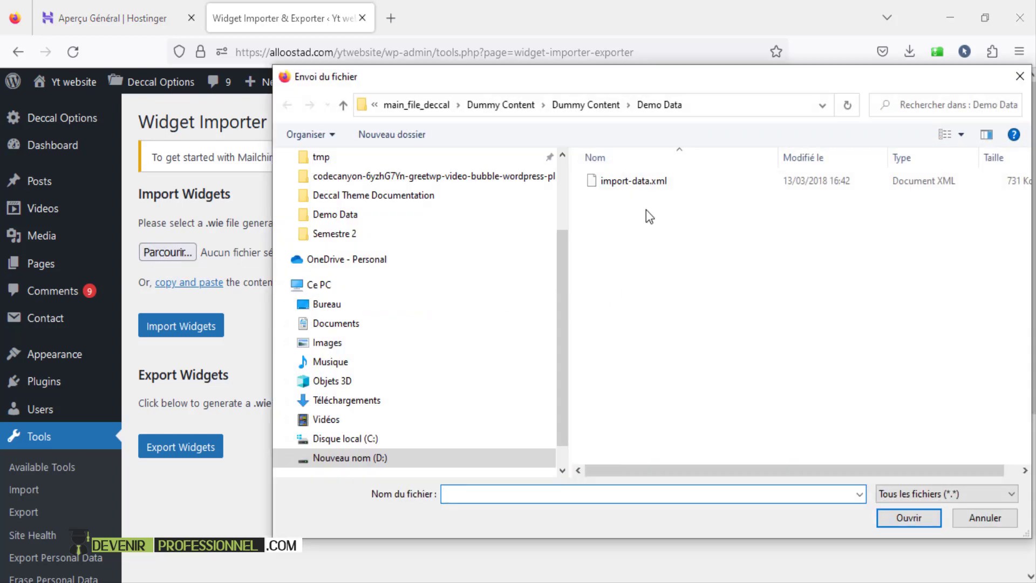
pyautogui.click(585, 105)
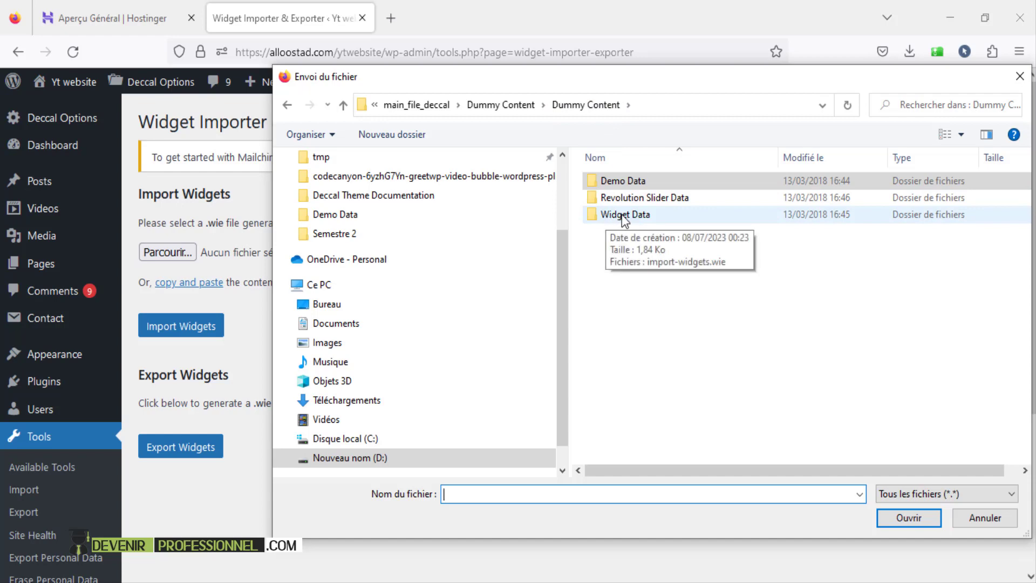
pyautogui.doubleClick(621, 214)
pyautogui.click(624, 181)
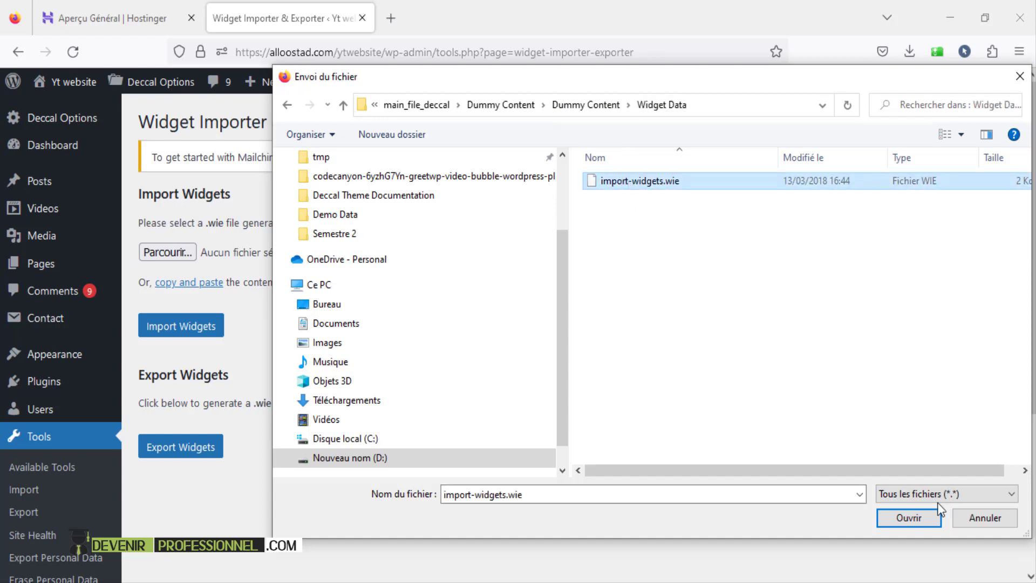
pyautogui.click(916, 517)
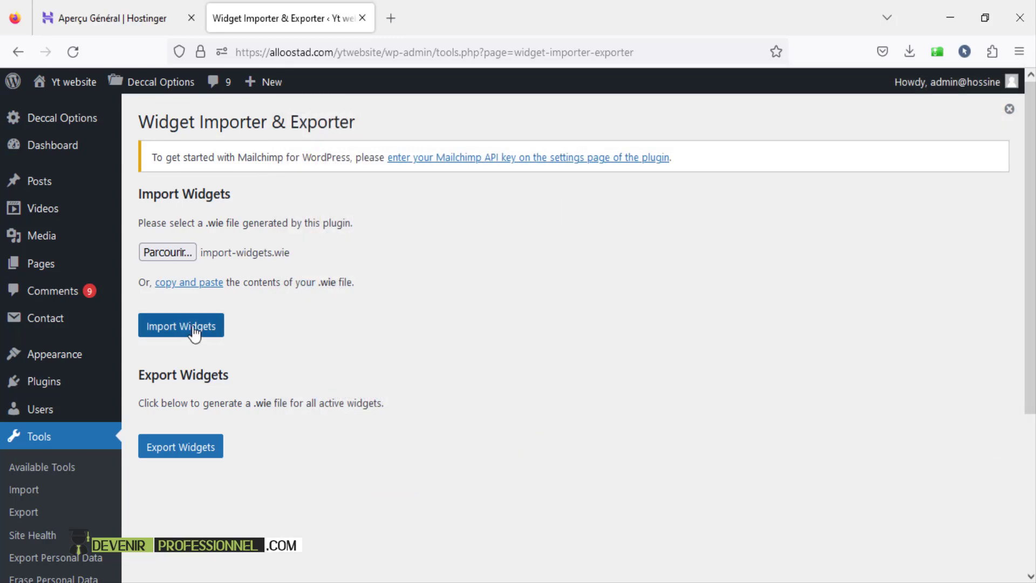
# - Import the widgets and check that all Blog, Page, Video and Footer Sidebar widgets show Imported
pyautogui.click(192, 327)
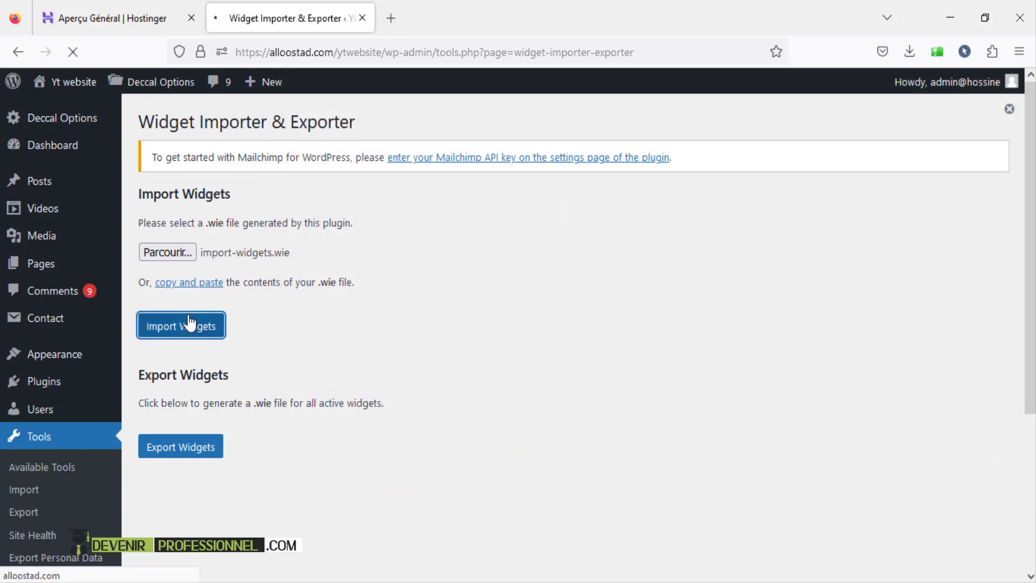
pyautogui.scroll(-4, 430, 360)
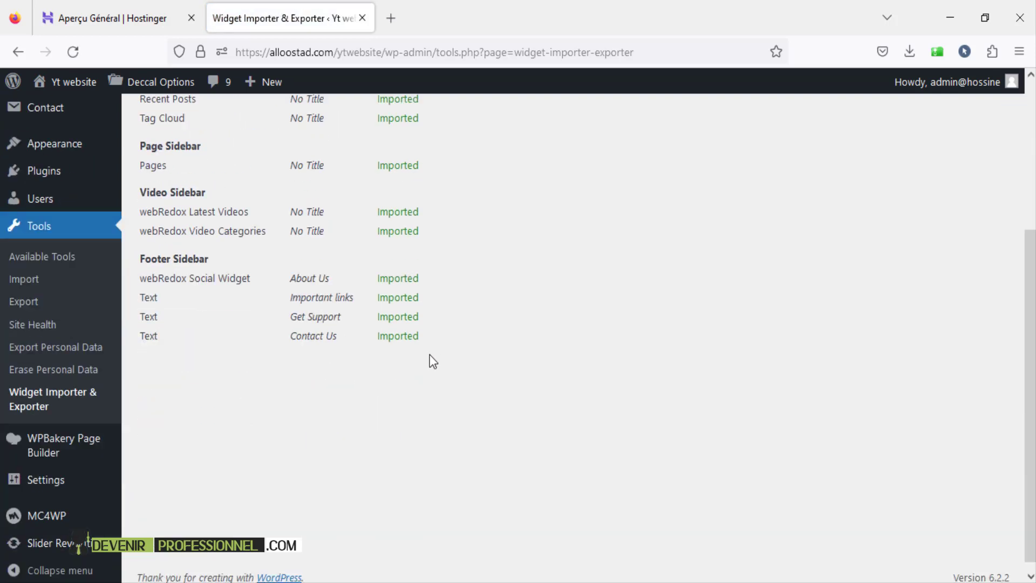
pyautogui.scroll(4, 430, 361)
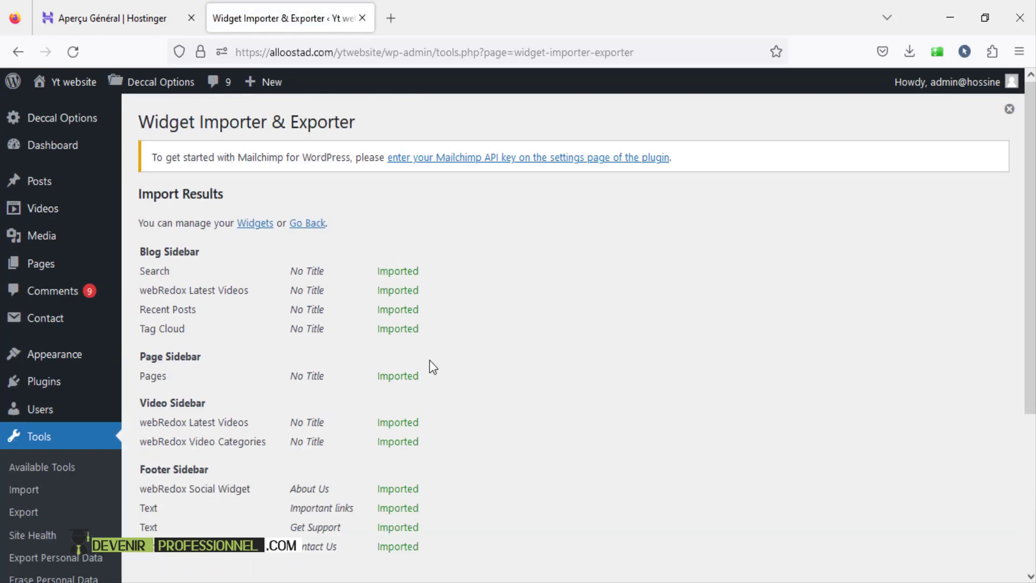
pyautogui.scroll(-4, 429, 360)
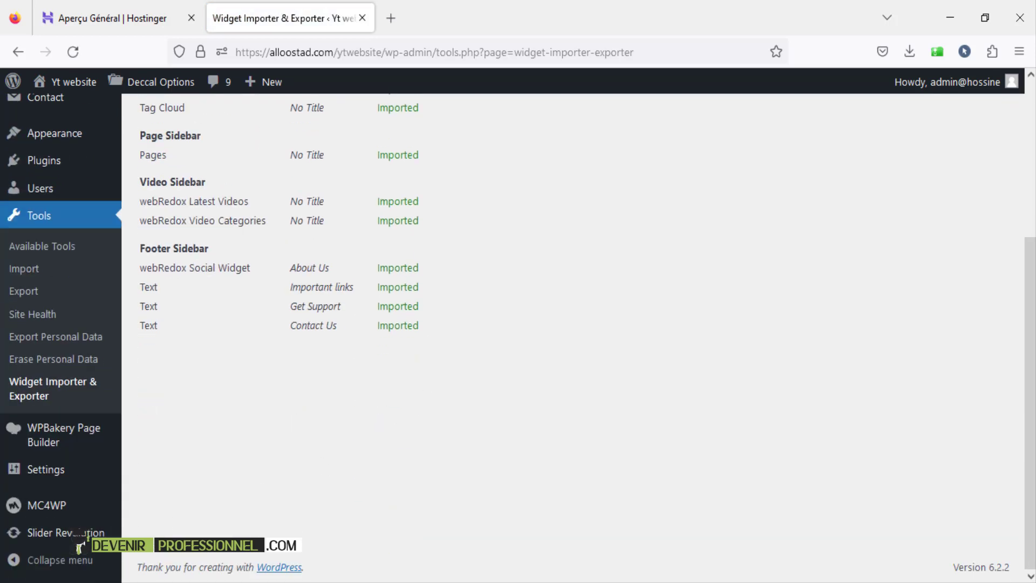
pyautogui.moveTo(60, 539)
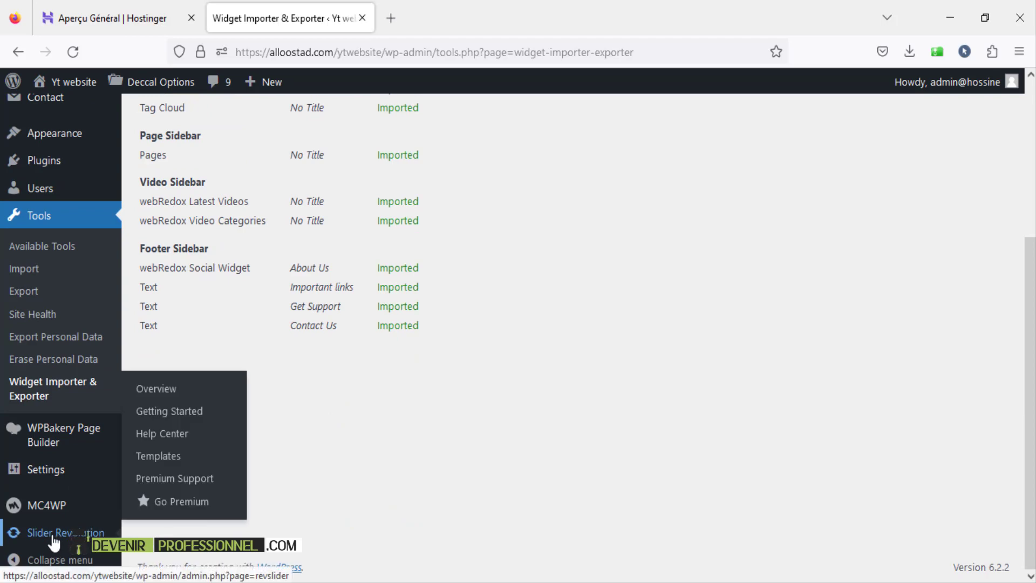
# - Start a manual import in Slider Revolution, declining usage-data sharing with No thanks
pyautogui.click(60, 540)
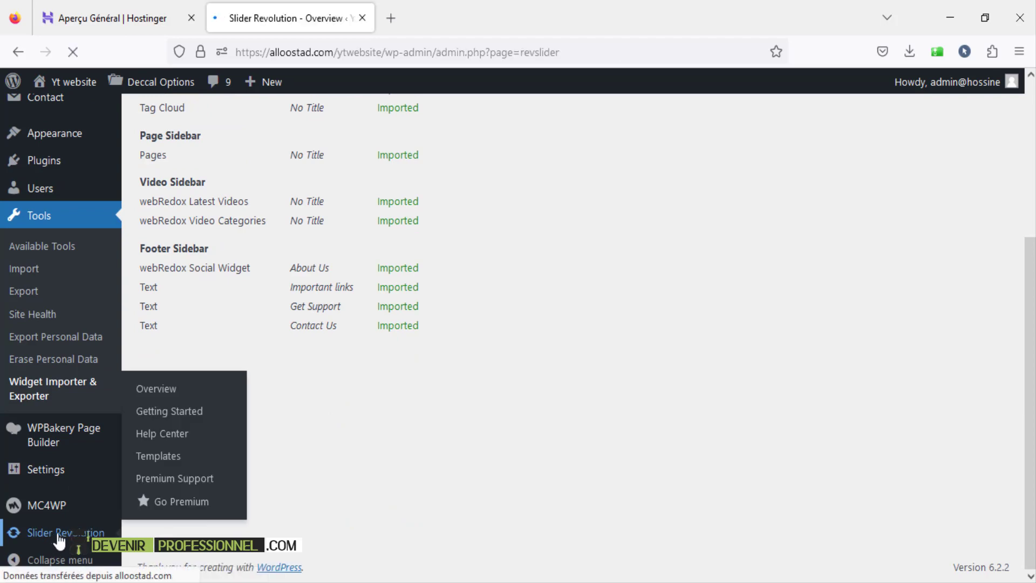
pyautogui.scroll(-10, 666, 348)
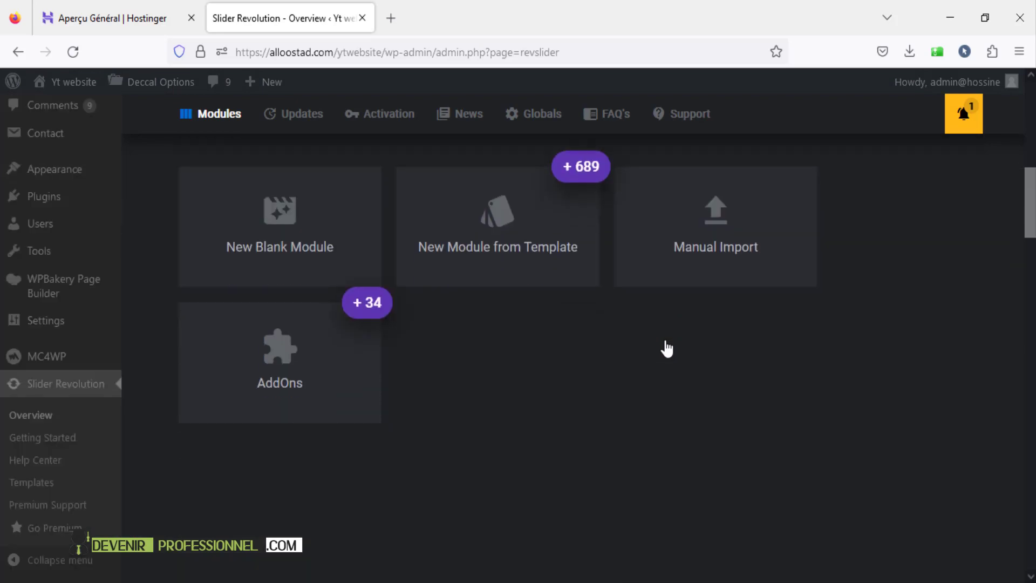
pyautogui.click(745, 250)
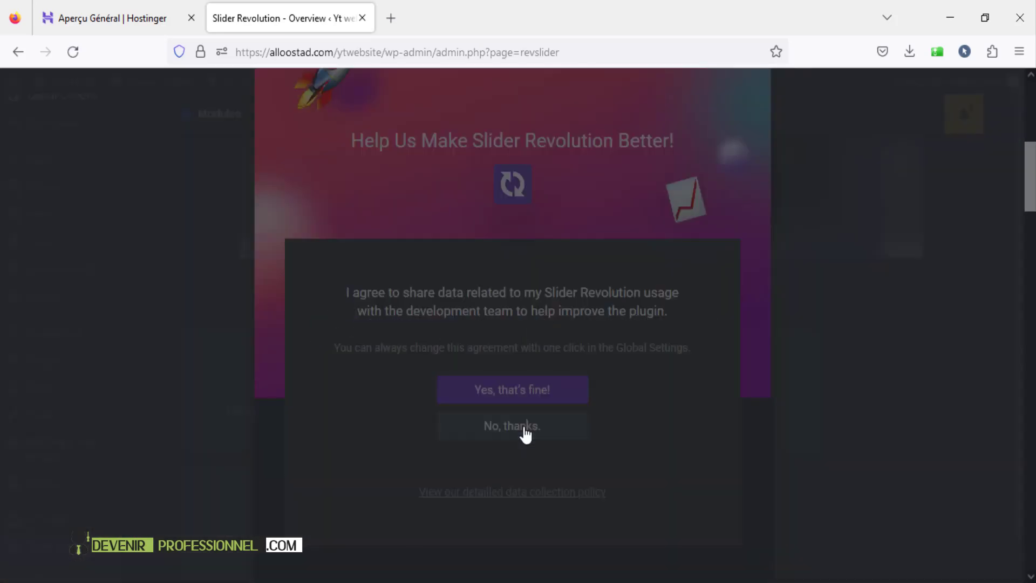
pyautogui.click(527, 432)
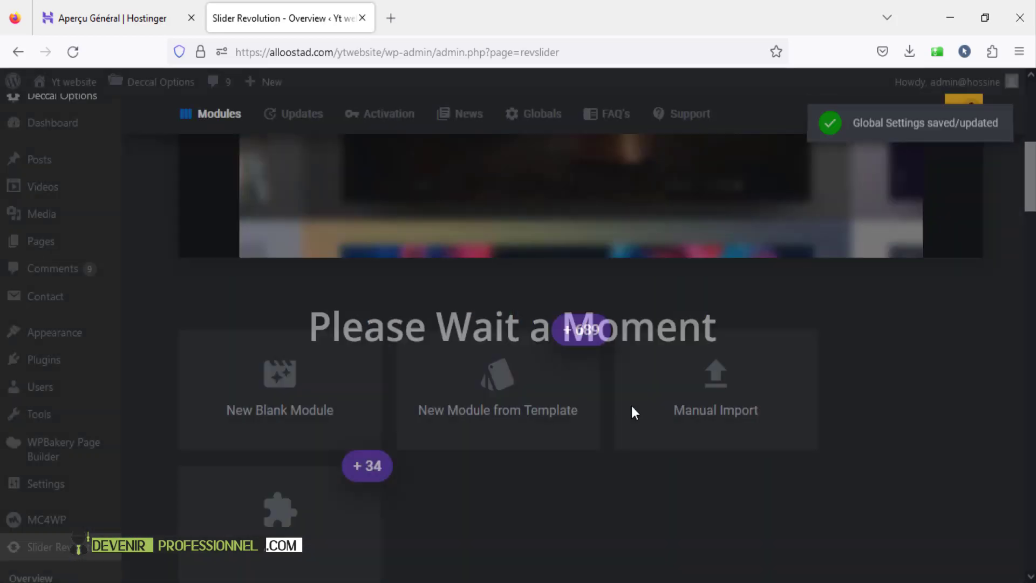
pyautogui.click(713, 419)
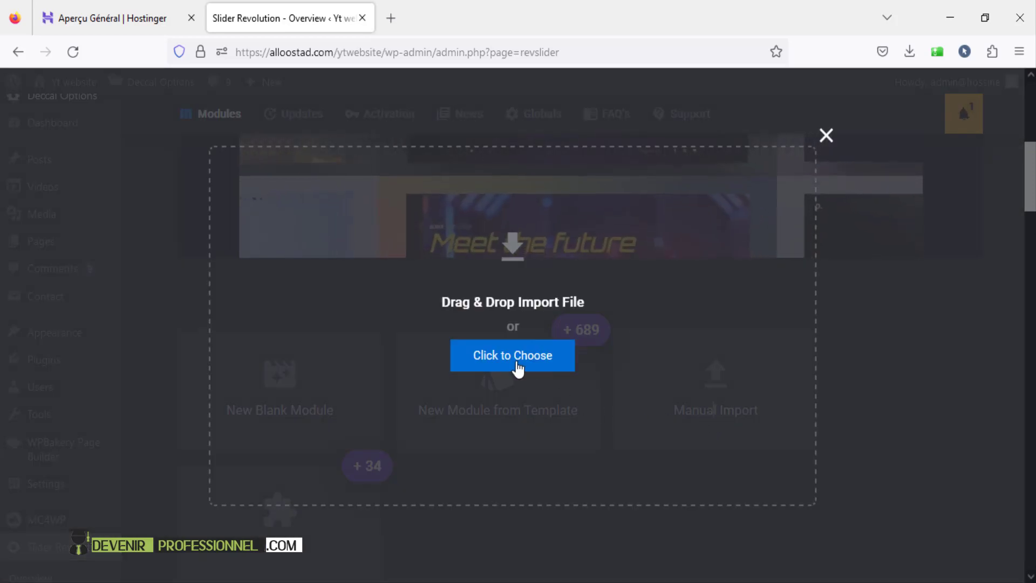
# - Import vimeo-hero.zip from Dummy Content > Revolution Slider Data, adding the Vimeo Hero module
pyautogui.click(508, 358)
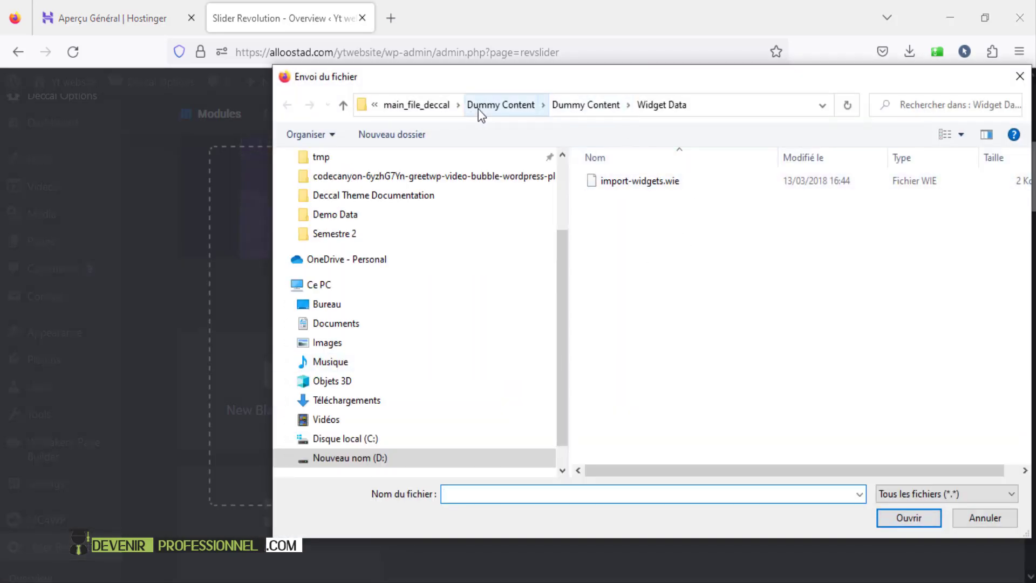
pyautogui.click(497, 105)
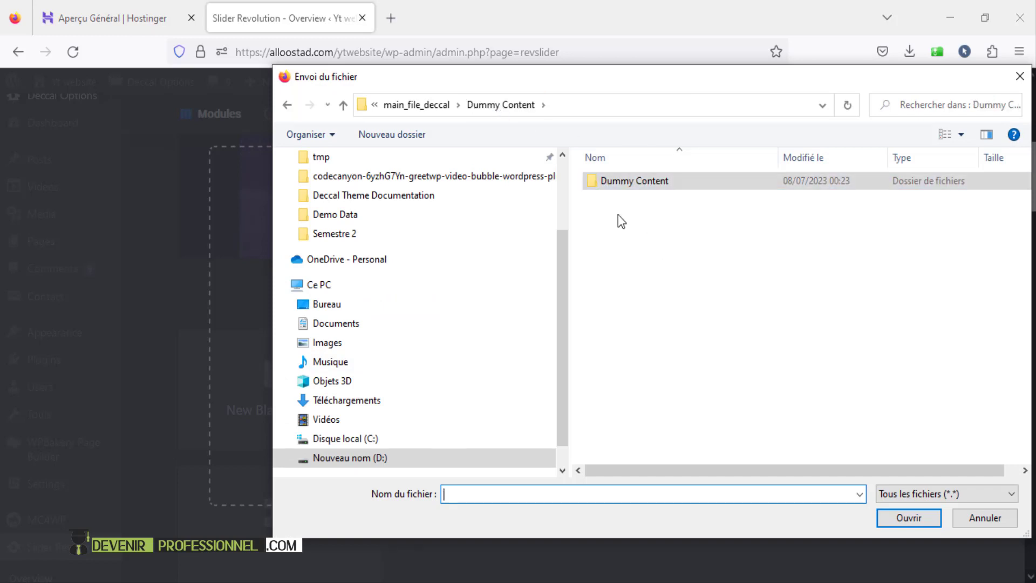
pyautogui.doubleClick(634, 183)
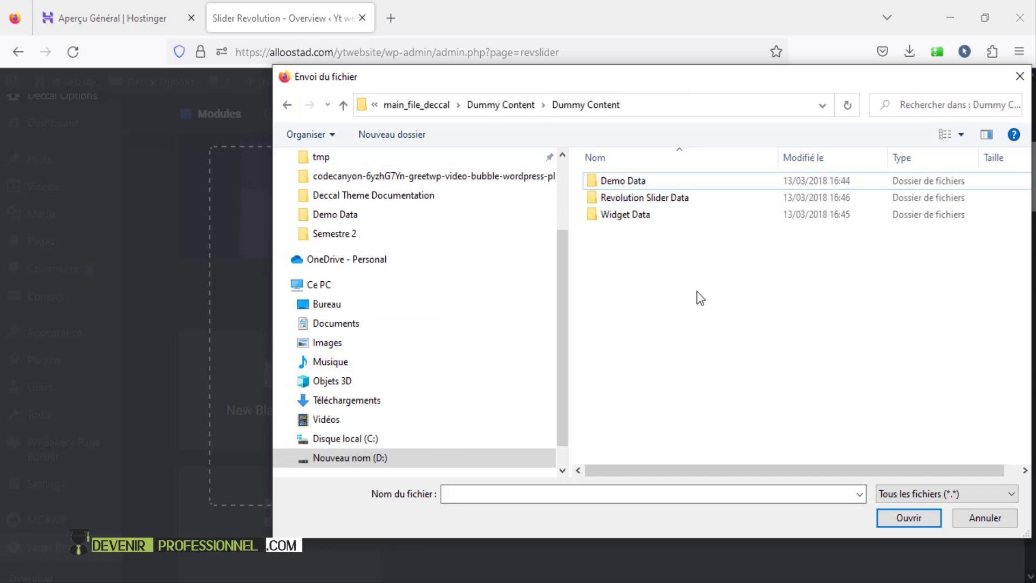
pyautogui.doubleClick(662, 197)
pyautogui.click(629, 189)
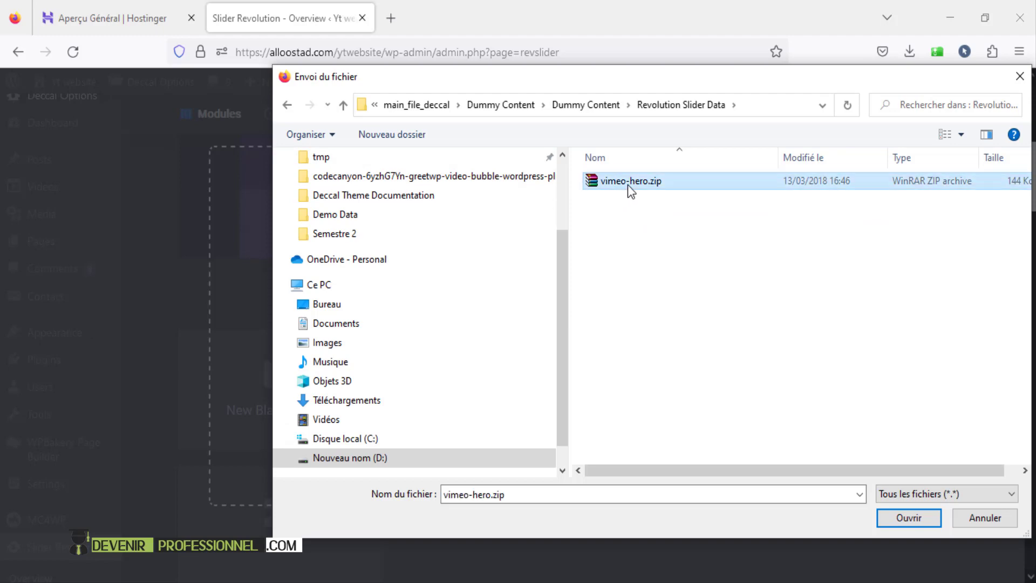
pyautogui.click(909, 518)
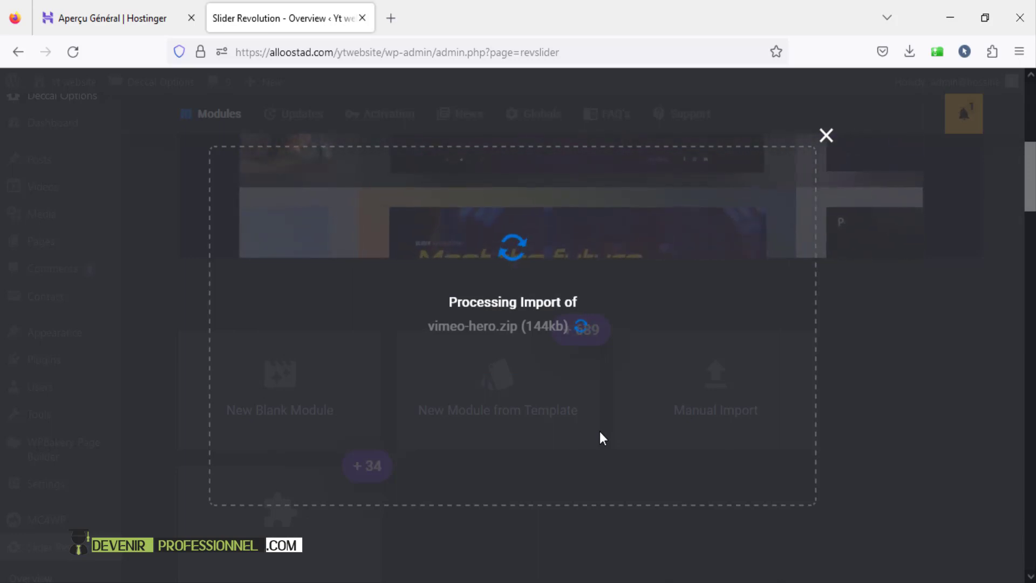
pyautogui.scroll(-5, 603, 438)
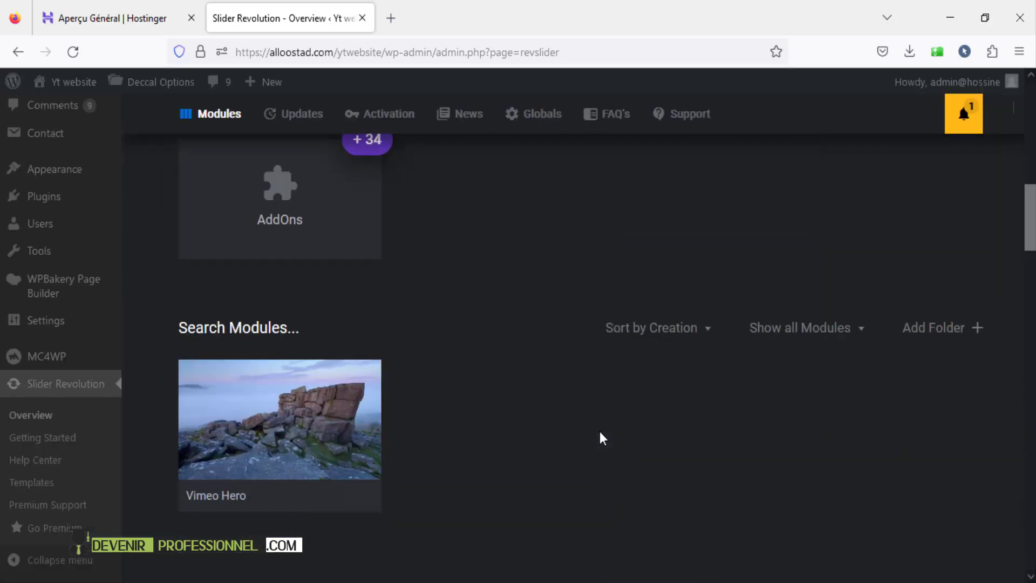
pyautogui.scroll(5, 603, 439)
# - Open the live site from Visit Site in a new tab
pyautogui.moveTo(54, 86)
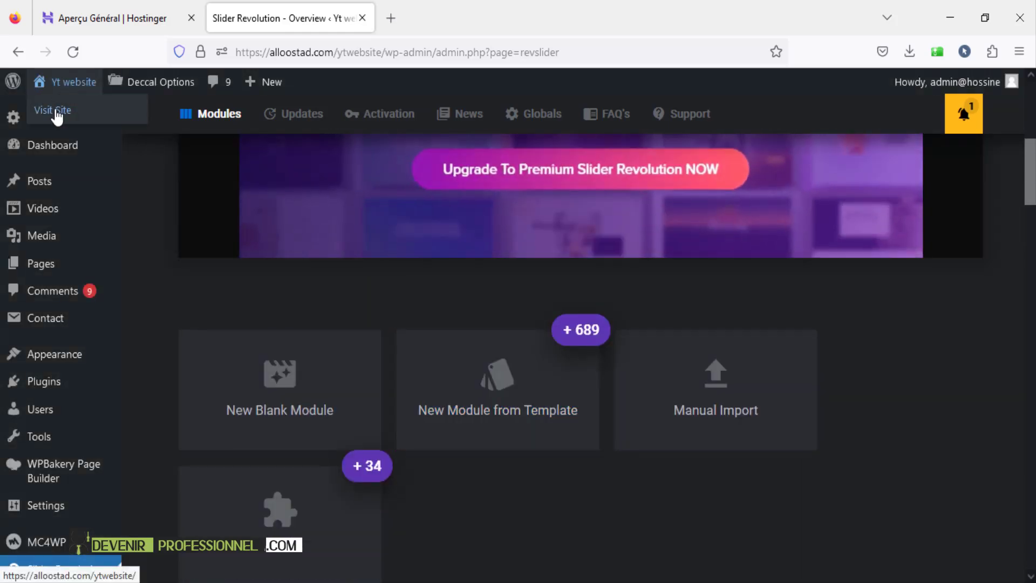
pyautogui.rightClick(58, 115)
pyautogui.click(81, 125)
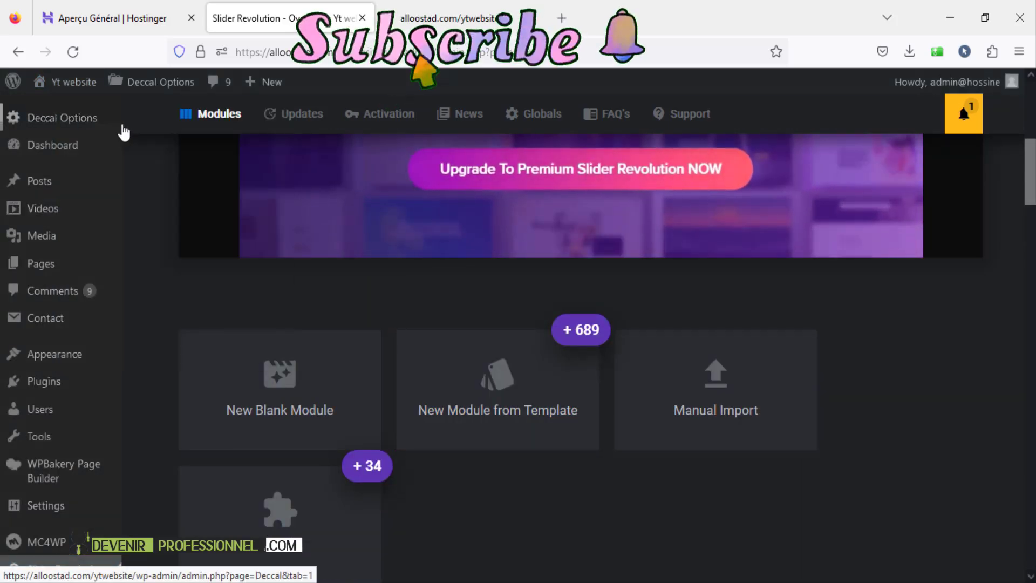
pyautogui.click(461, 25)
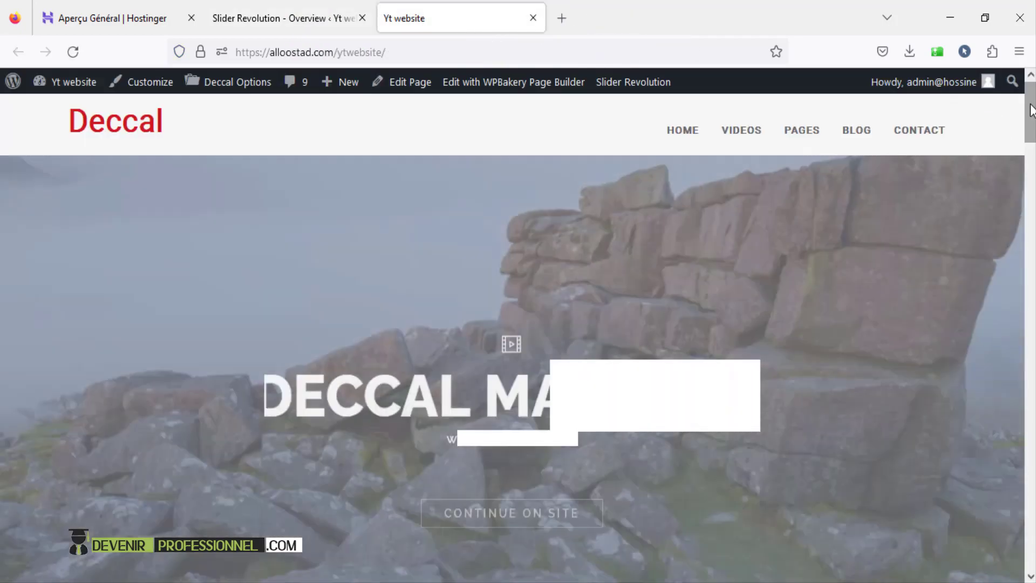
# - Scroll through the Deccal homepage's video hero, video grids and footer, then return to the top
pyautogui.scroll(-10, 1030, 110)
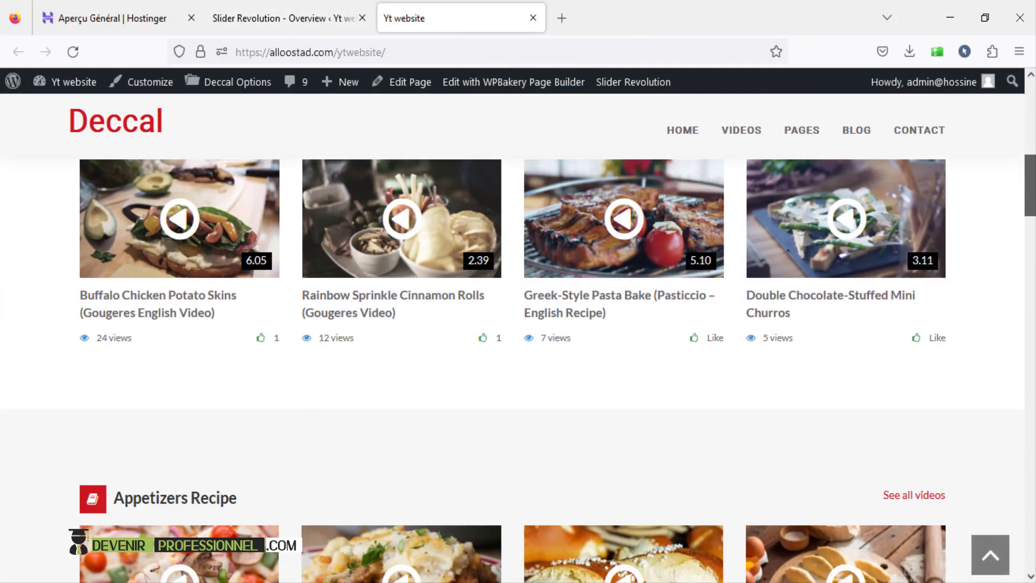
pyautogui.scroll(-15, 518, 367)
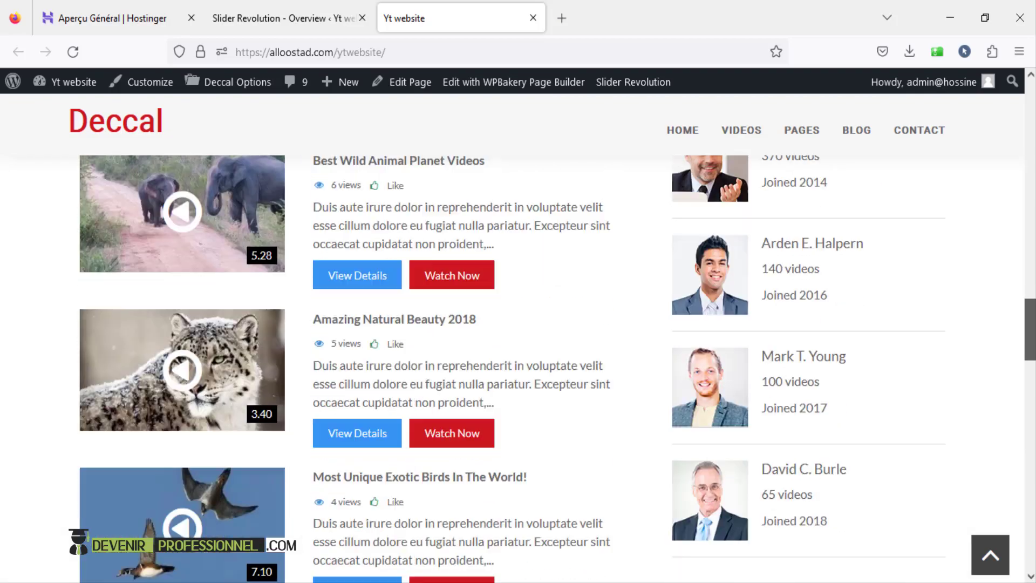
pyautogui.scroll(-20, 518, 367)
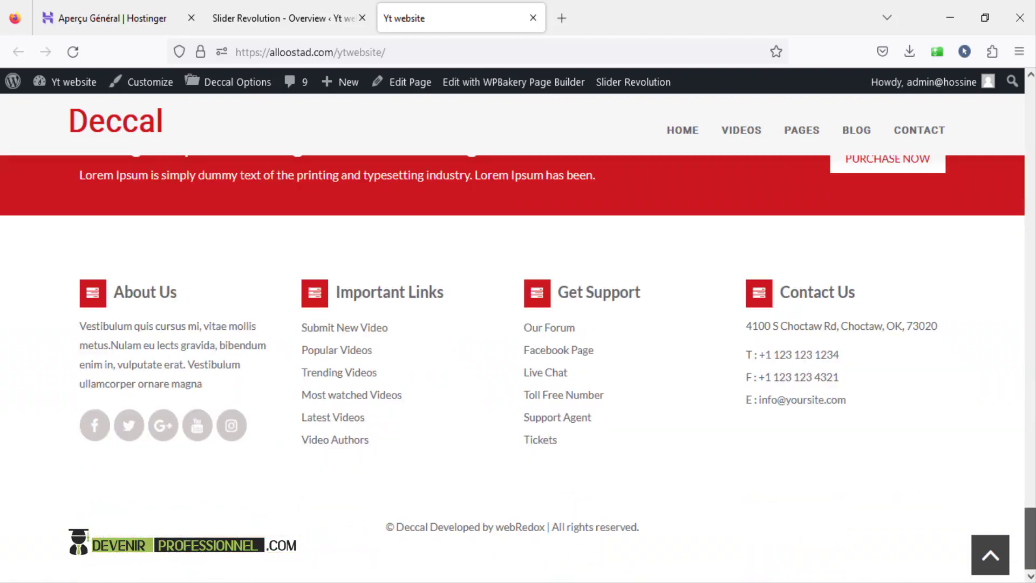
pyautogui.press('Home')
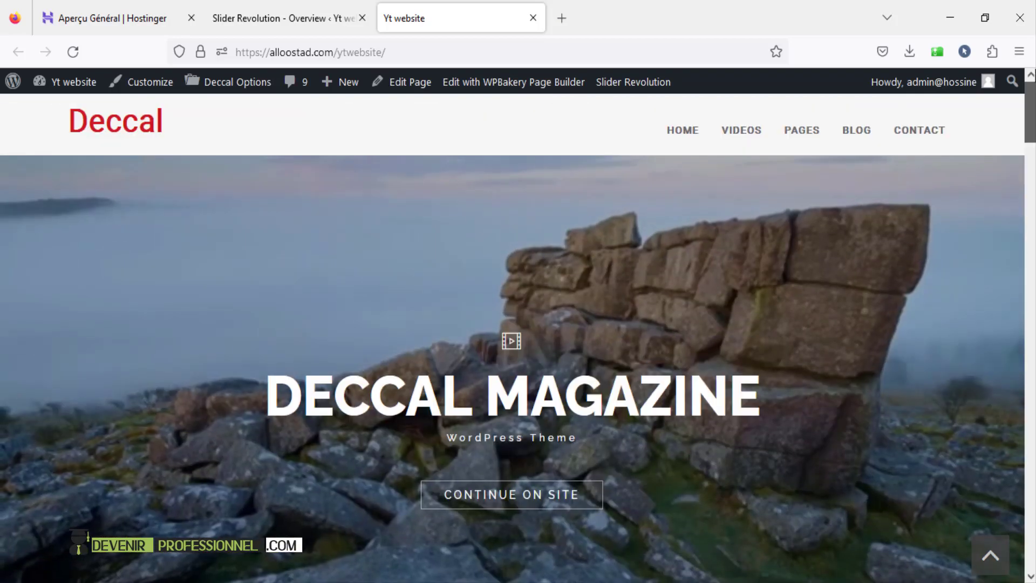
pyautogui.moveTo(736, 124)
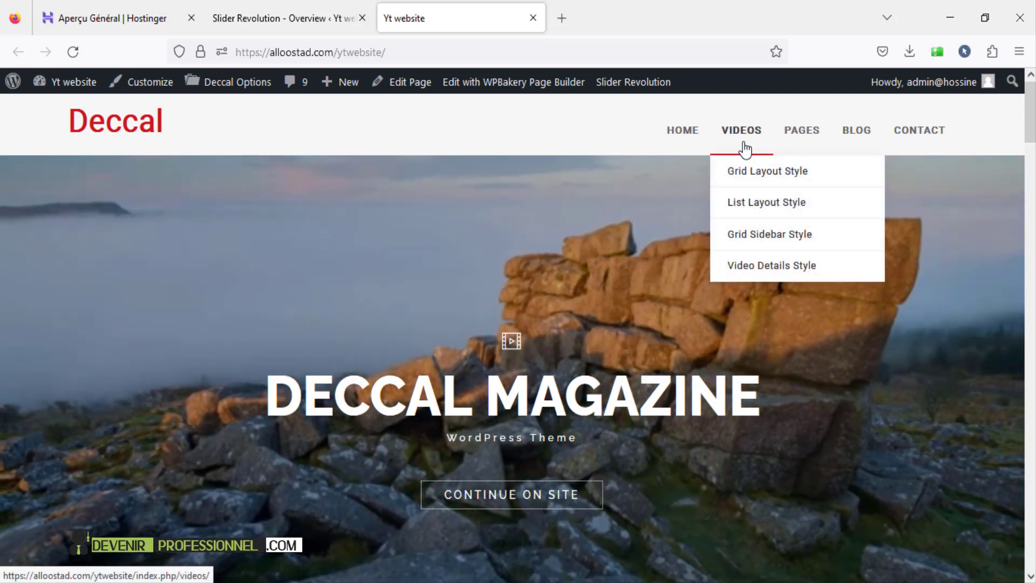
pyautogui.moveTo(766, 170)
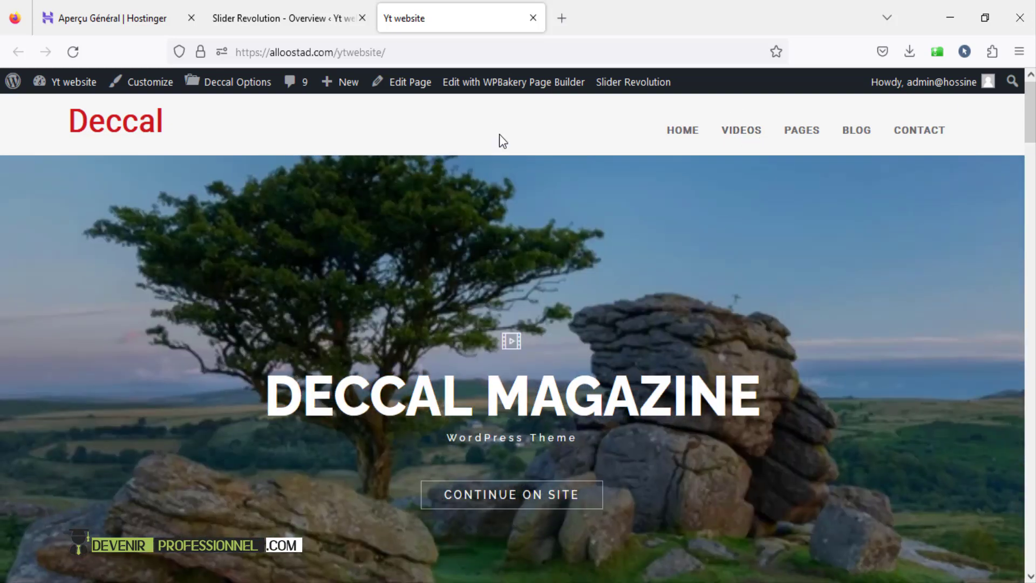
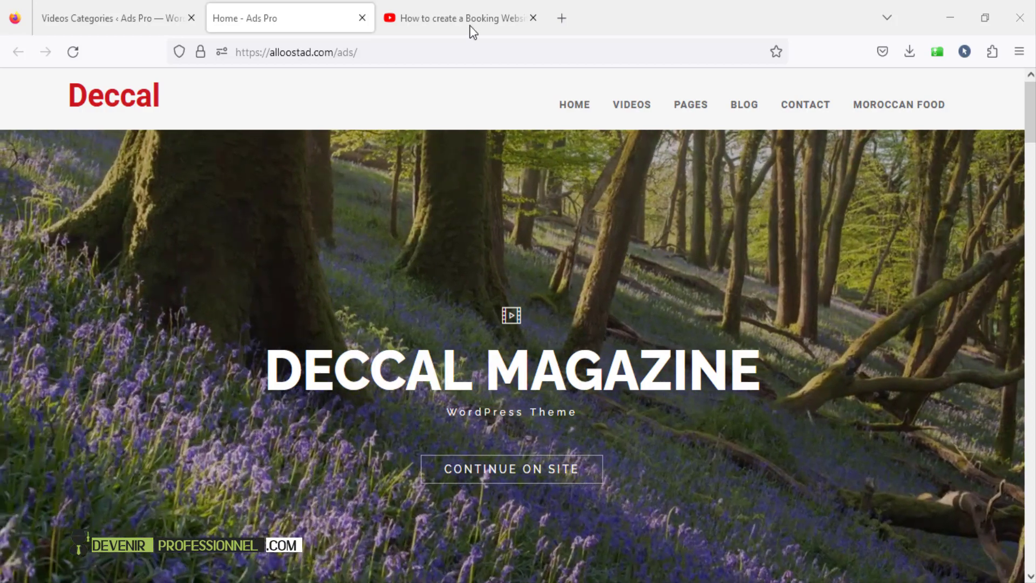
# - Browse the tutorial channel's YouTube playlists, then return to the WordPress Videos Categories page
pyautogui.click(470, 20)
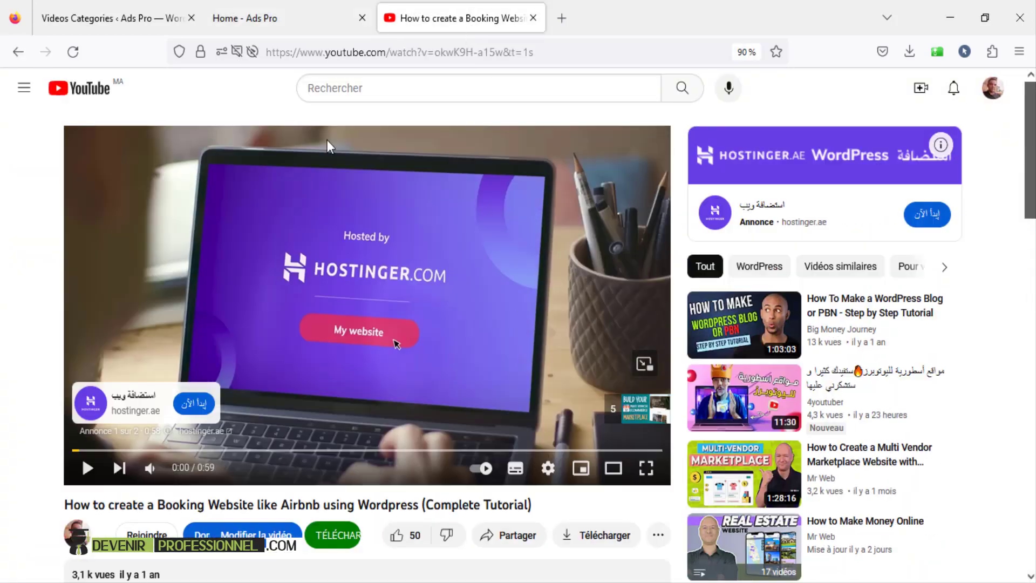
pyautogui.click(15, 53)
pyautogui.scroll(8, 383, 434)
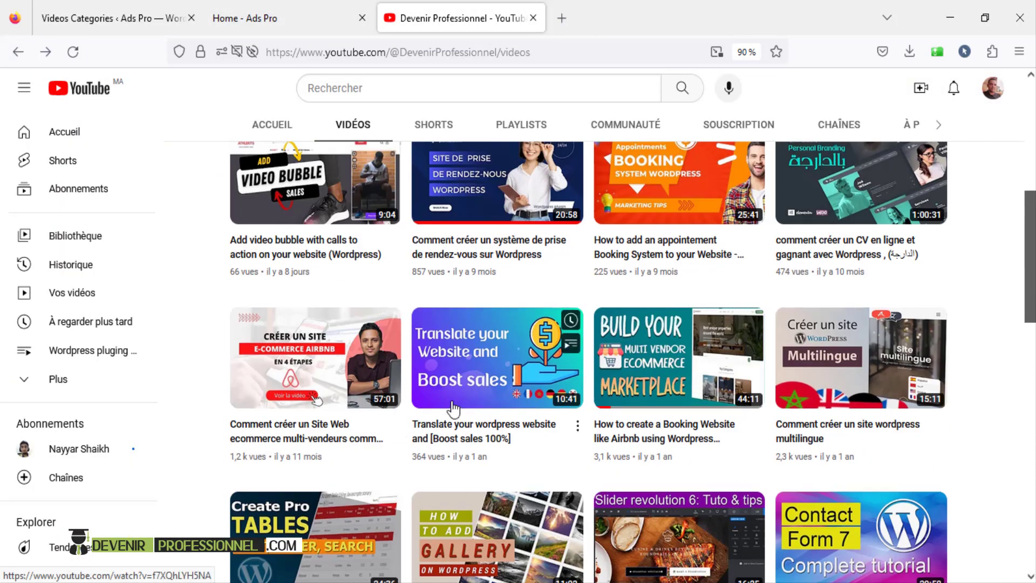
pyautogui.click(527, 391)
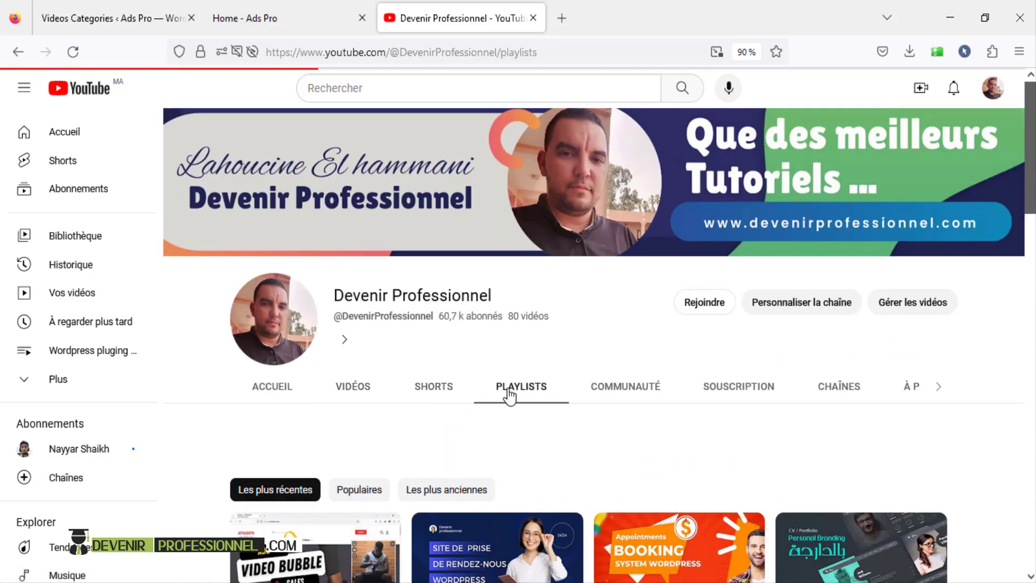
pyautogui.scroll(-4, 579, 402)
pyautogui.scroll(4, 577, 399)
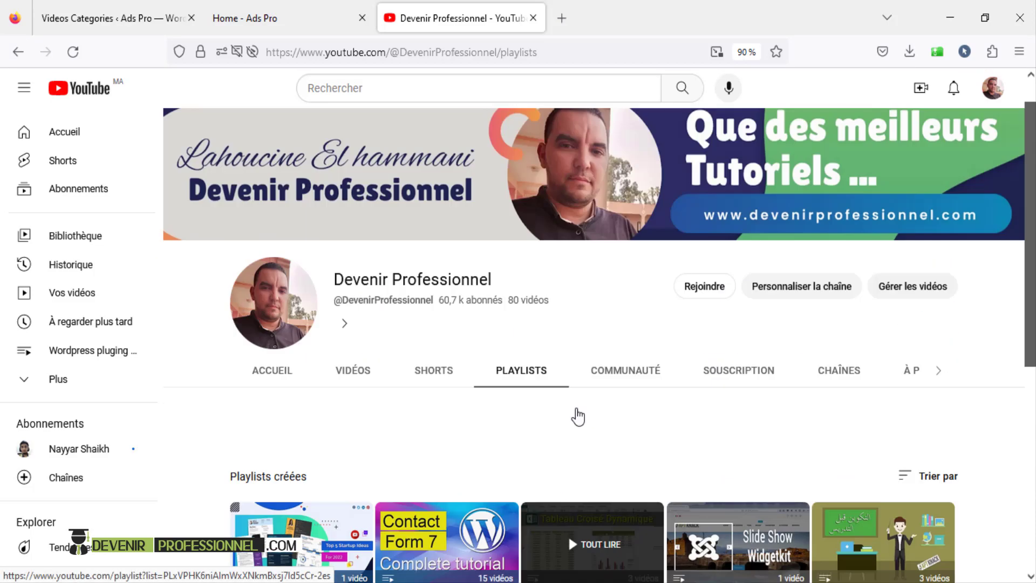
pyautogui.click(99, 17)
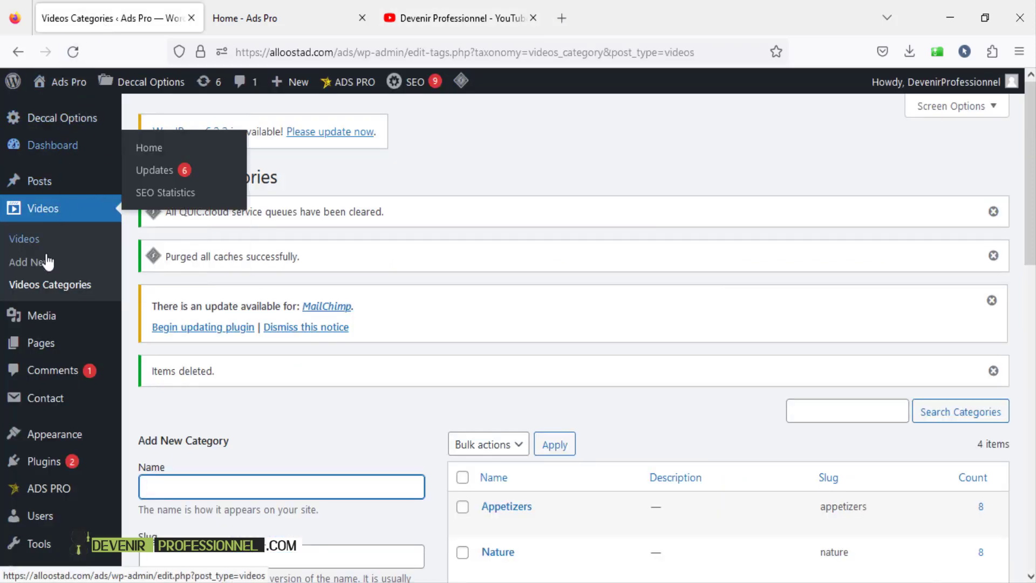
# - Create a new video category named 'Morocco'
pyautogui.click(72, 293)
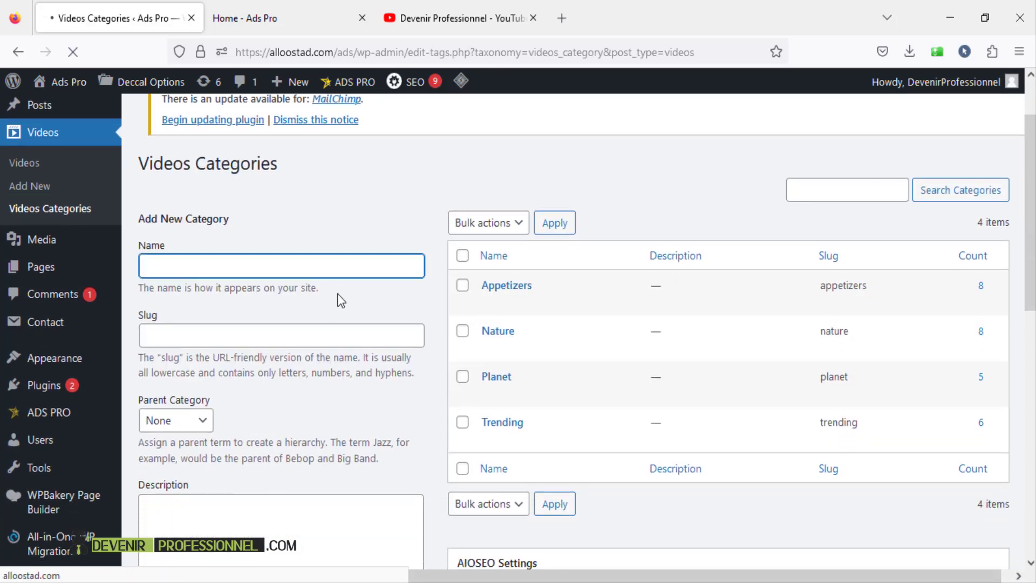
pyautogui.click(203, 279)
pyautogui.click(203, 278)
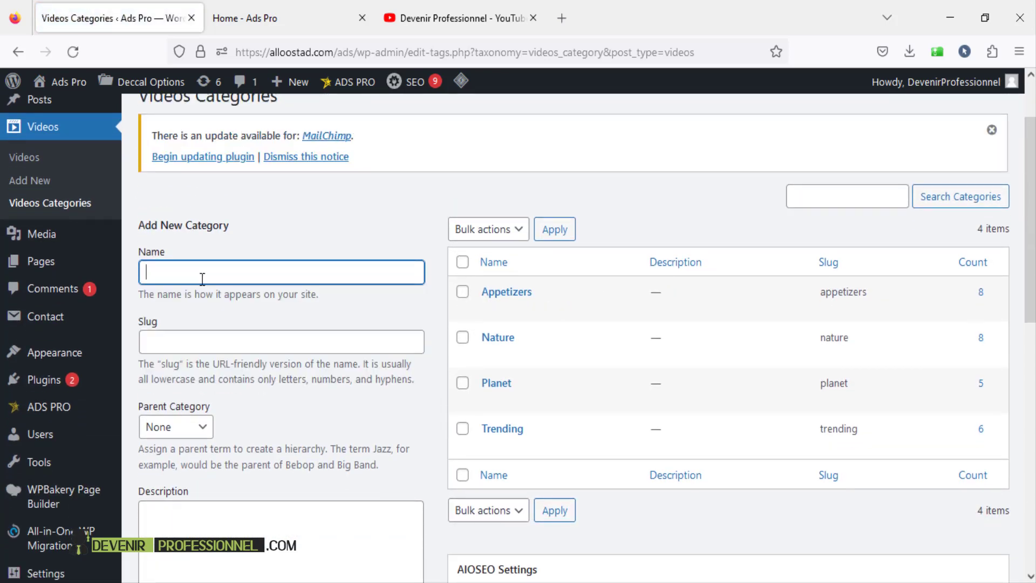
pyautogui.write('Mor')
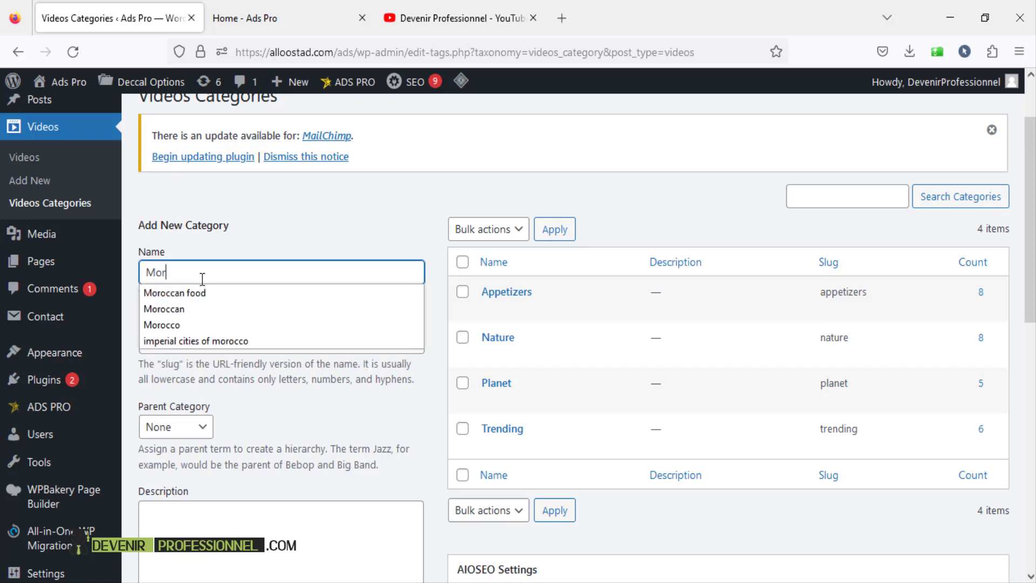
pyautogui.write('occo')
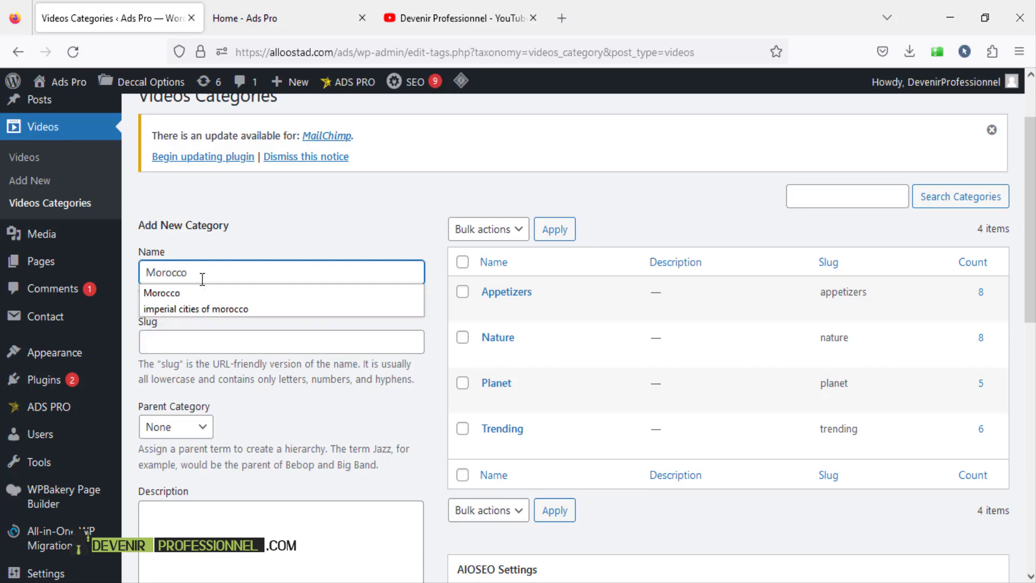
pyautogui.scroll(-5, 292, 189)
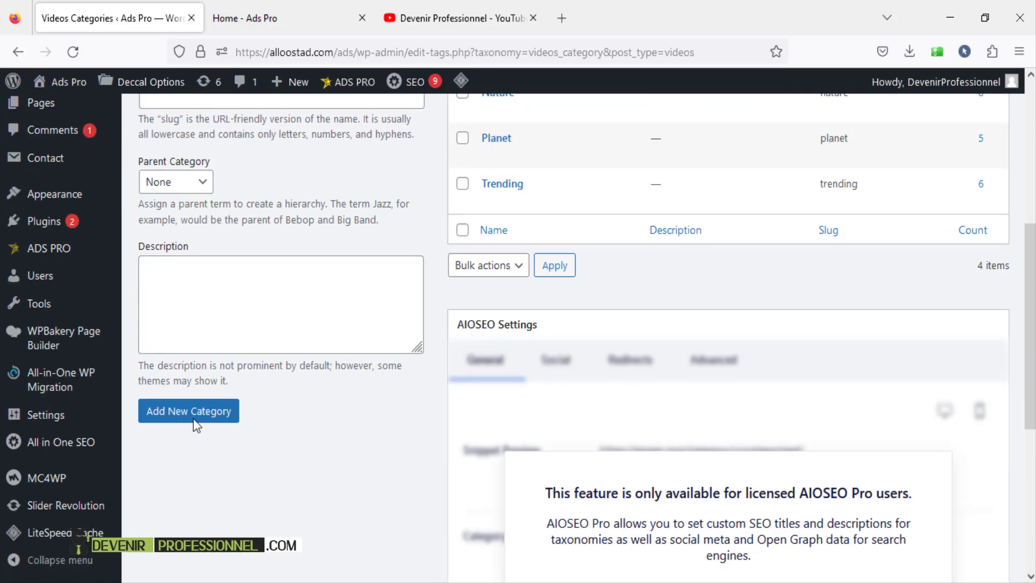
pyautogui.click(192, 412)
# - Add 'Moroccan food' as a subcategory with Morocco as parent
pyautogui.scroll(3, 245, 451)
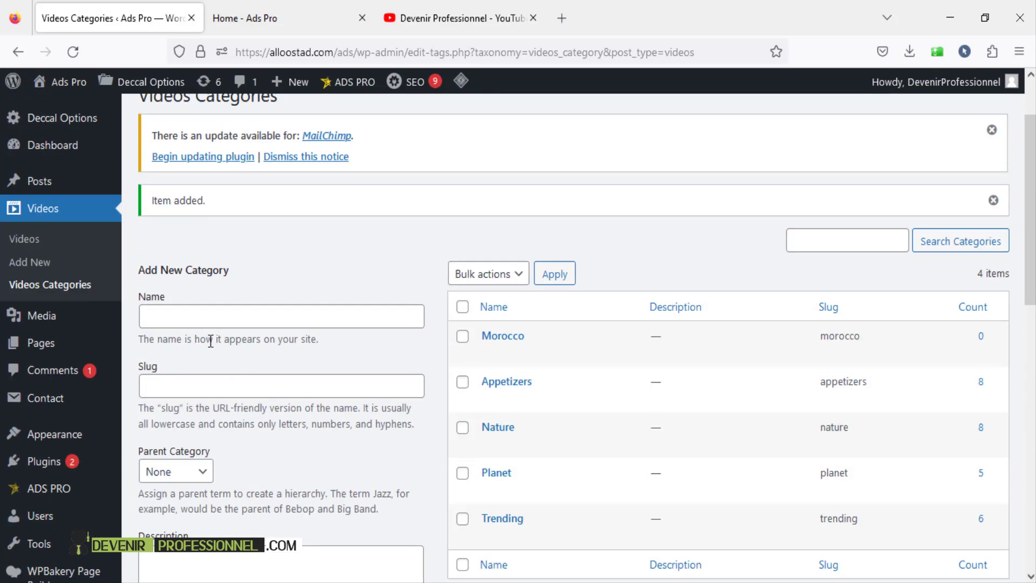
pyautogui.scroll(-1, 268, 333)
pyautogui.click(220, 238)
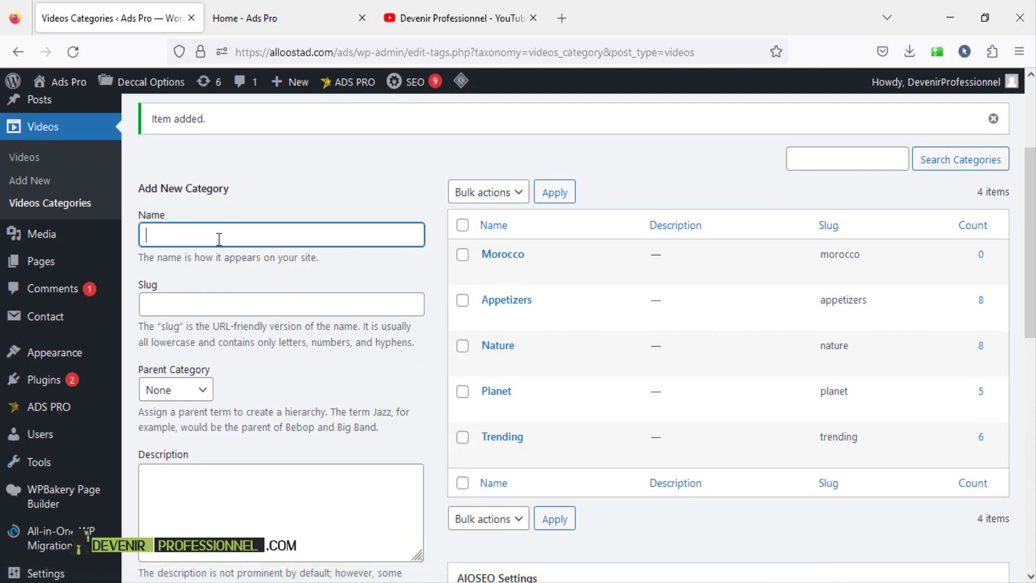
pyautogui.click(201, 254)
pyautogui.click(178, 398)
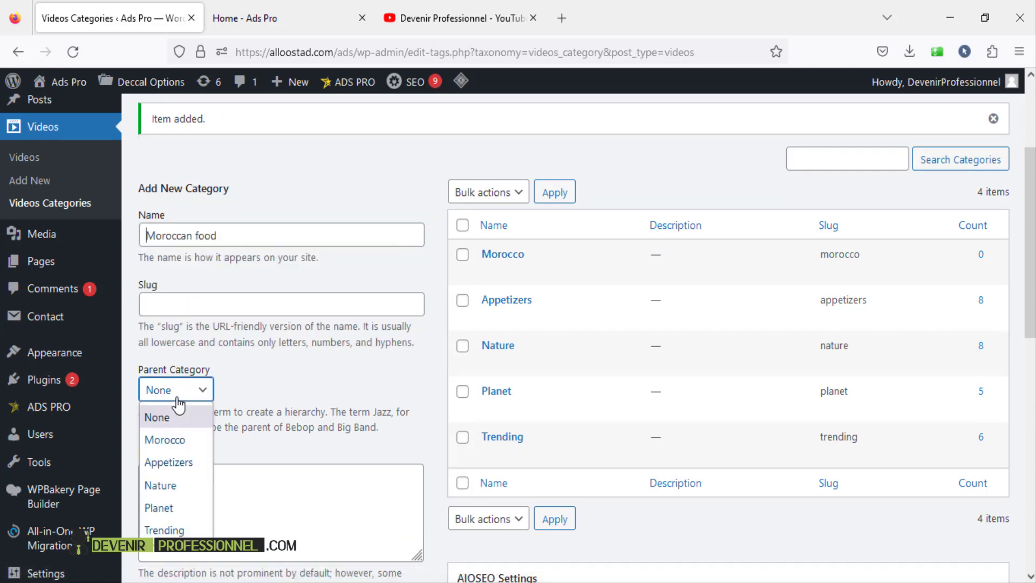
pyautogui.click(192, 446)
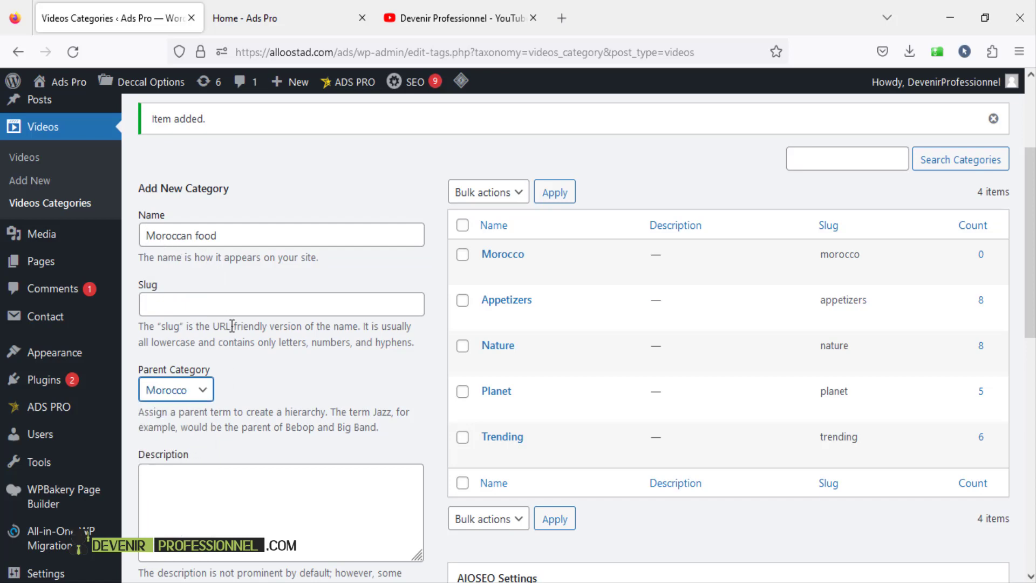
pyautogui.scroll(-3, 232, 326)
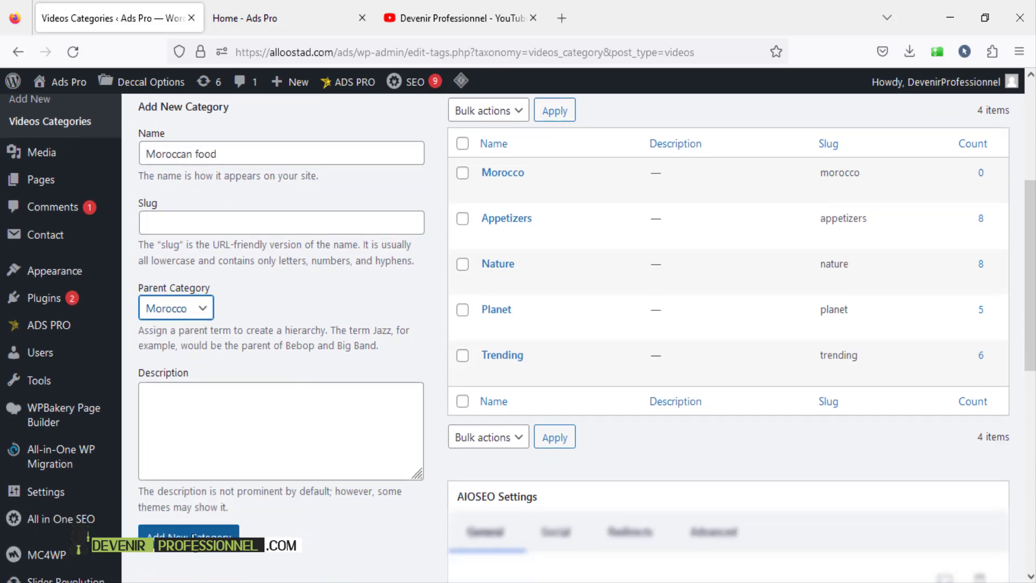
pyautogui.click(193, 535)
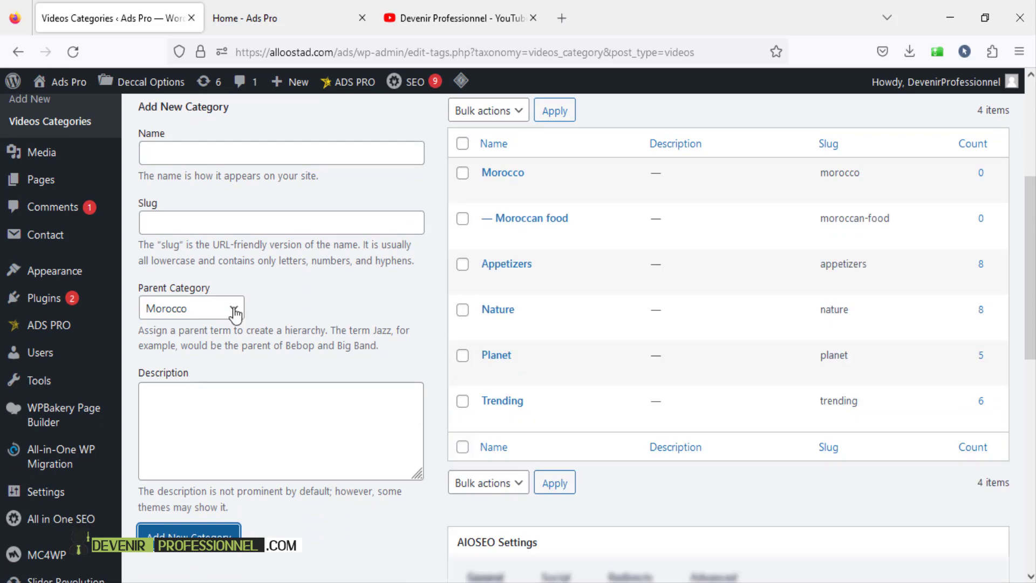
# - Add 'Moroccan Cookies' as a Morocco subcategory, then start a new video entry
pyautogui.click(216, 153)
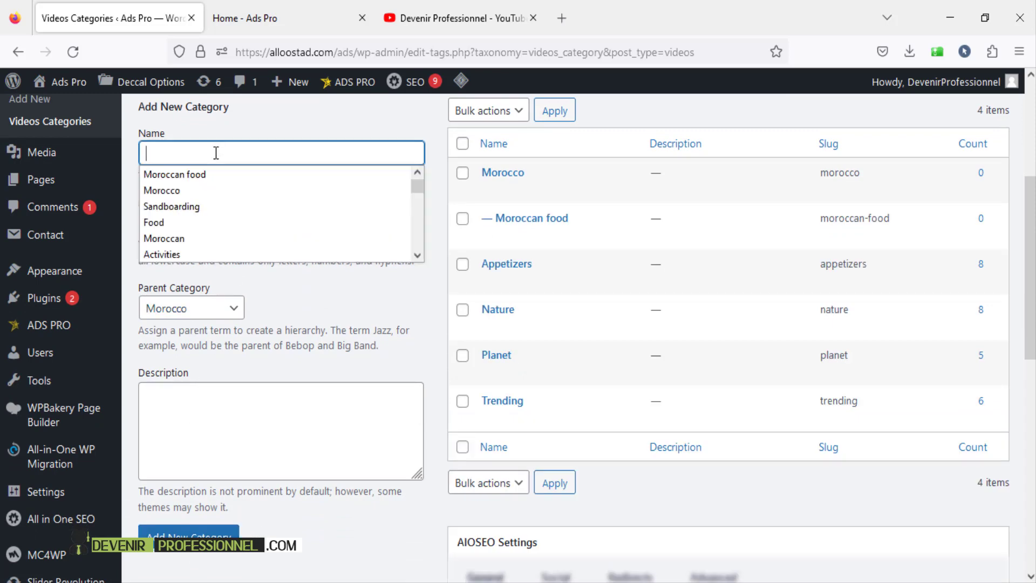
pyautogui.press('Escape')
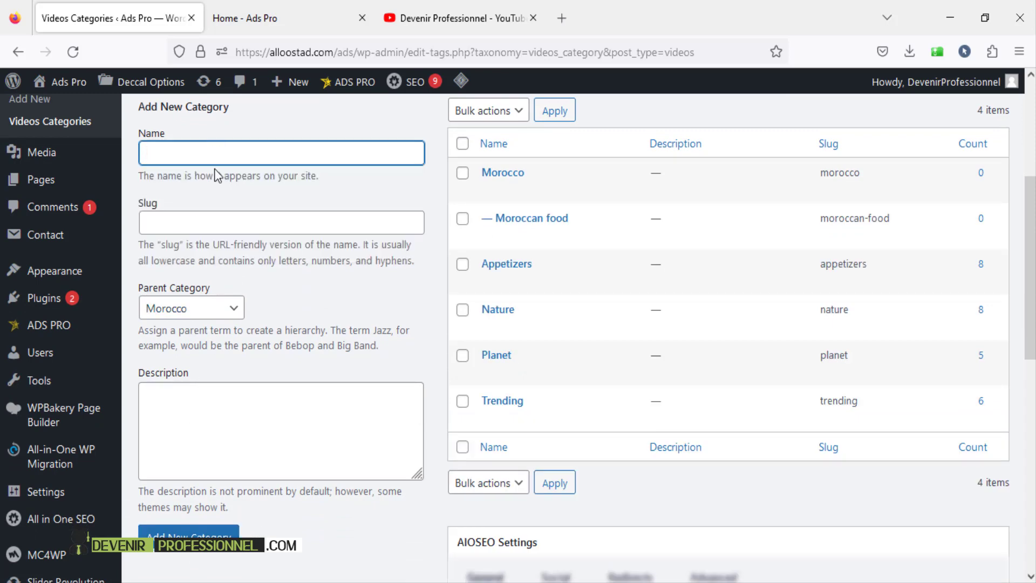
pyautogui.write('Moroccan fo')
pyautogui.press('BackSpace')
pyautogui.press('BackSpace')
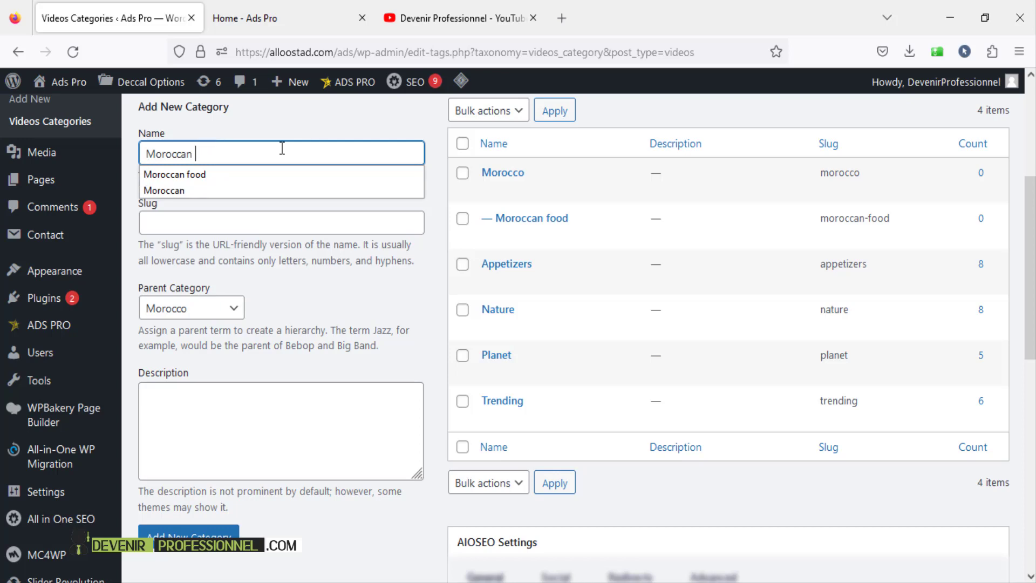
pyautogui.write('Cookies')
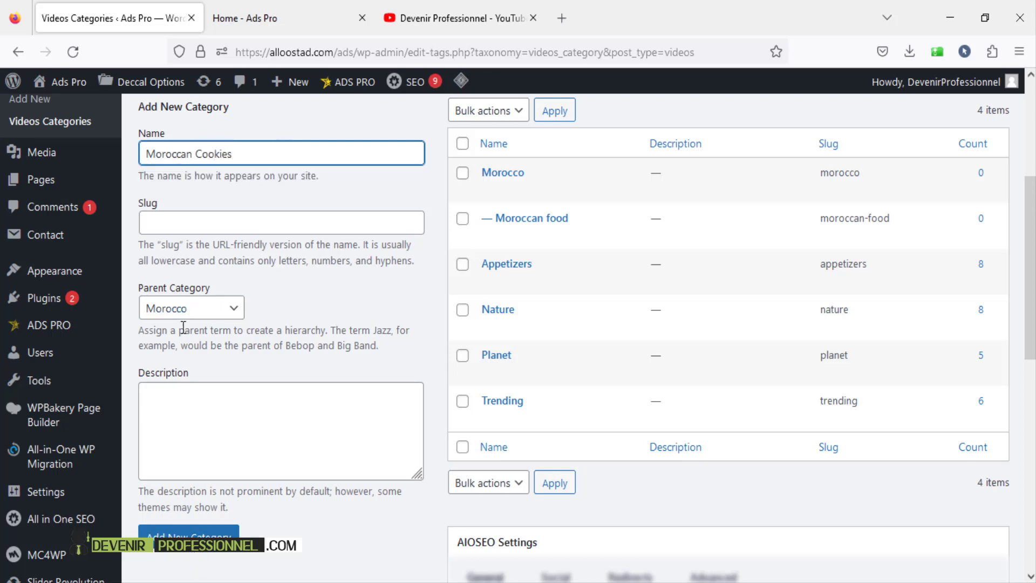
pyautogui.click(218, 536)
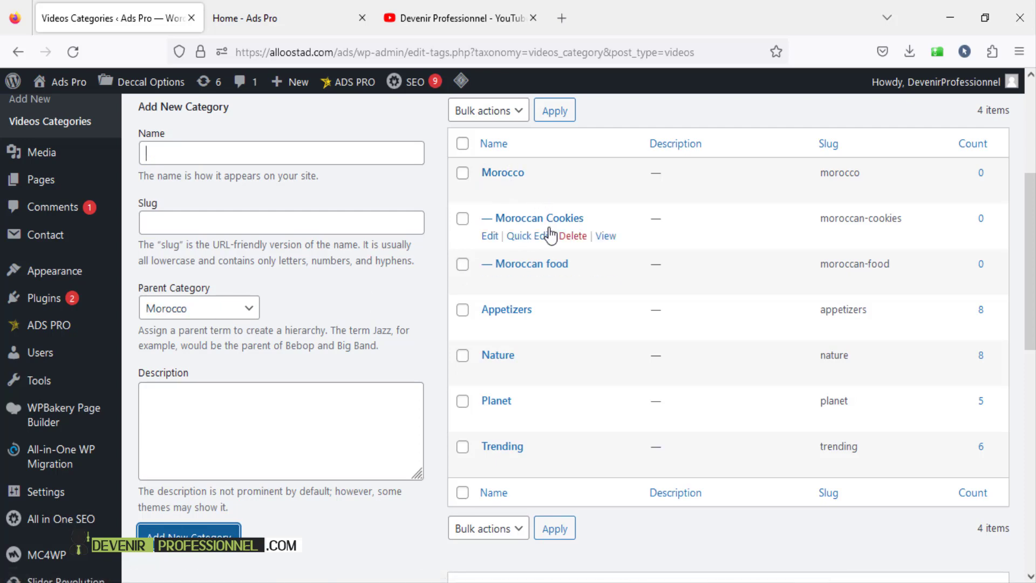
pyautogui.moveTo(1031, 209); pyautogui.dragTo(1031, 184)
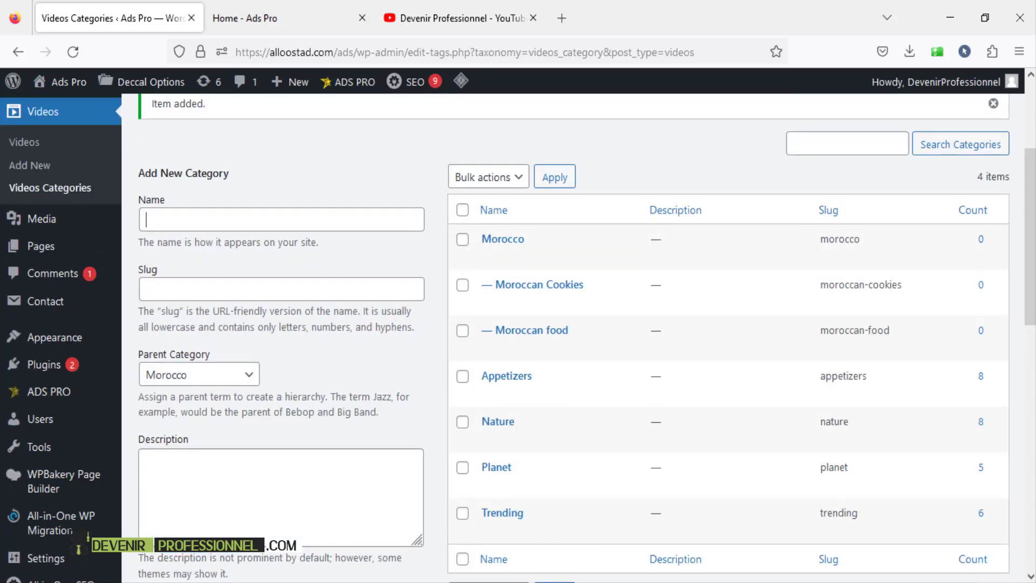
pyautogui.click(30, 171)
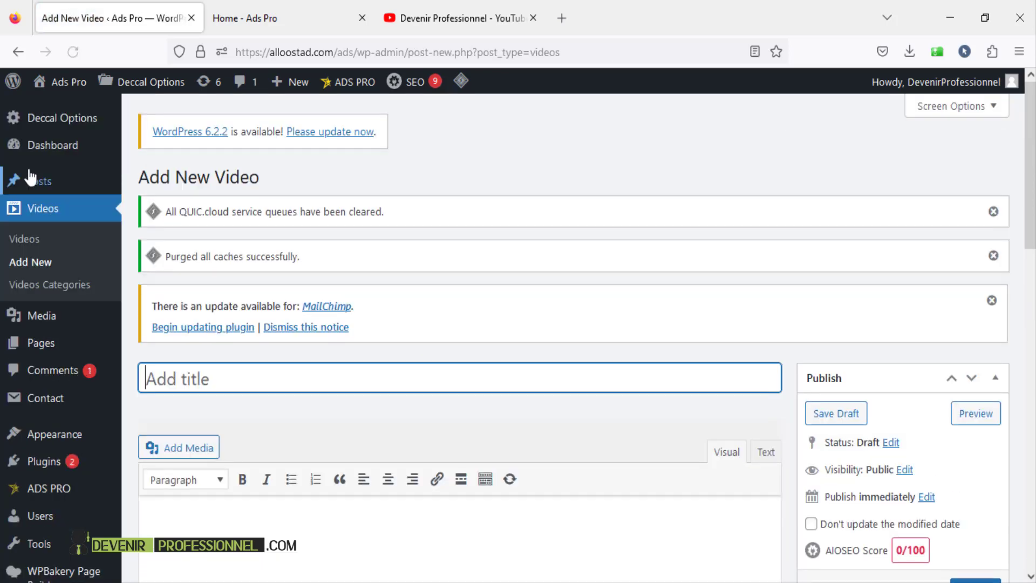
# - Dismiss the two cache notices and scroll through the new video's options
pyautogui.click(994, 256)
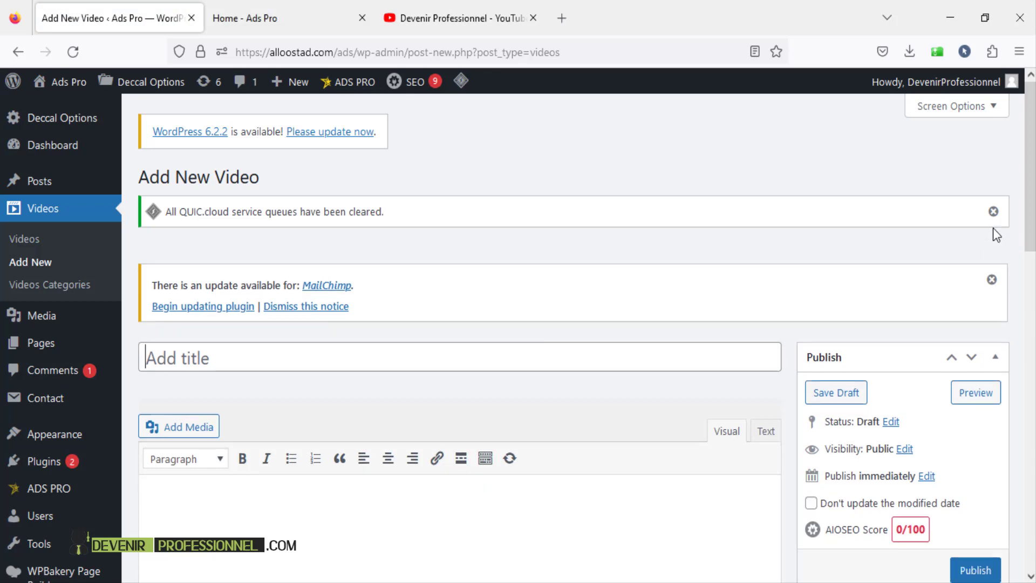
pyautogui.click(993, 211)
pyautogui.scroll(-8, 518, 324)
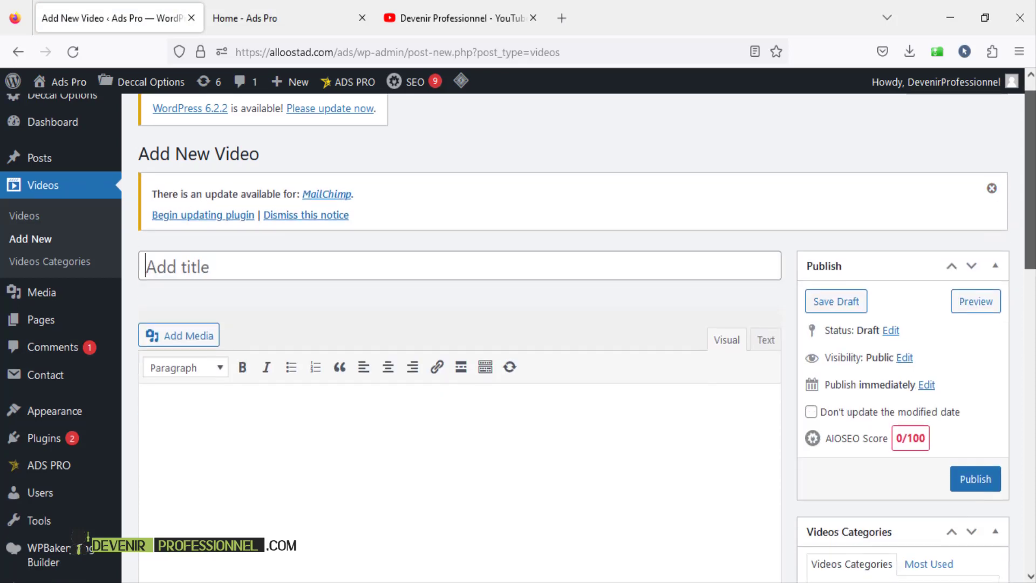
pyautogui.scroll(8, 251, 313)
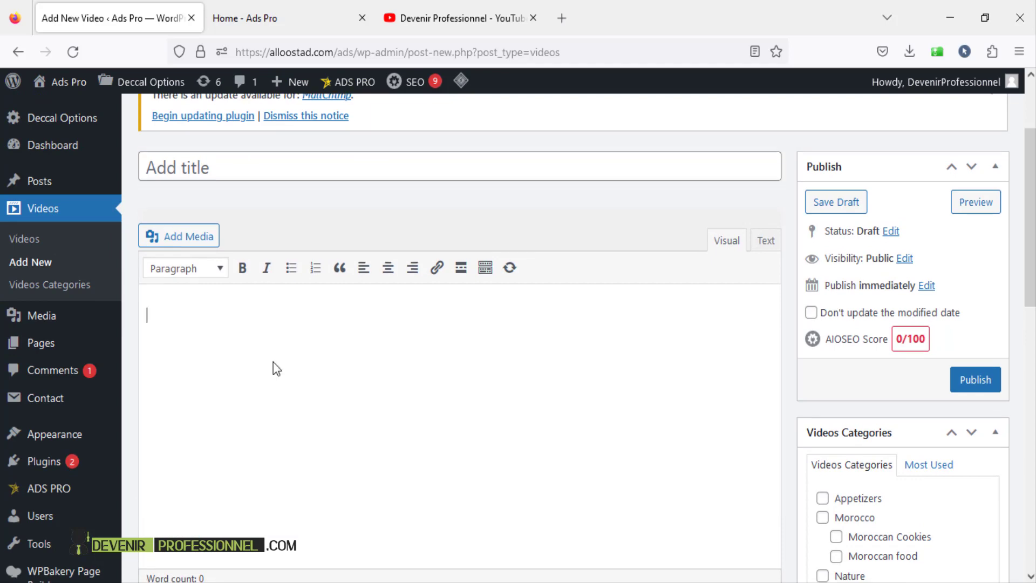
pyautogui.scroll(-3, 273, 365)
pyautogui.scroll(-5, 276, 368)
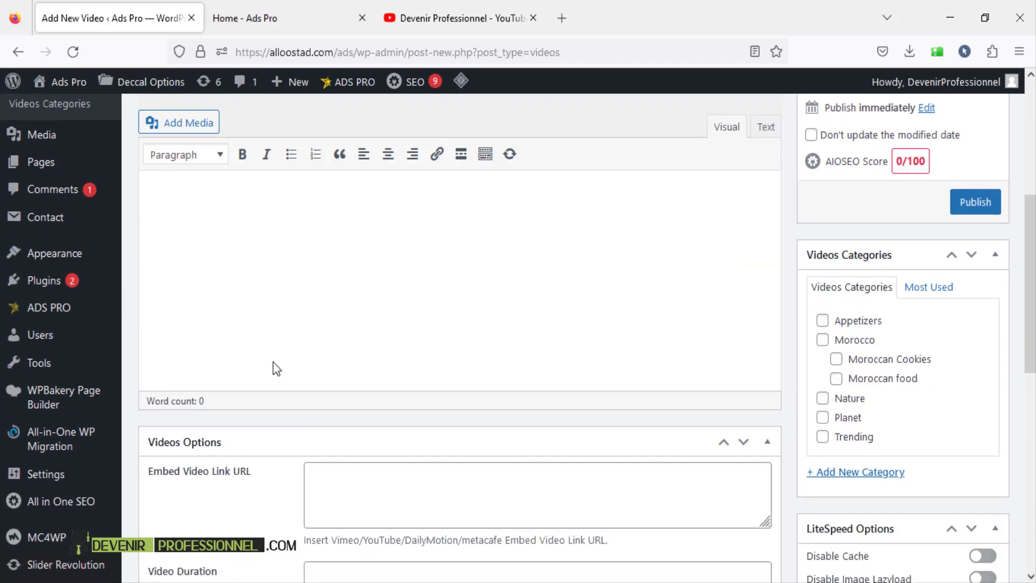
# - Review the embed video link and Video Details fields, then view the live homepage
pyautogui.click(365, 283)
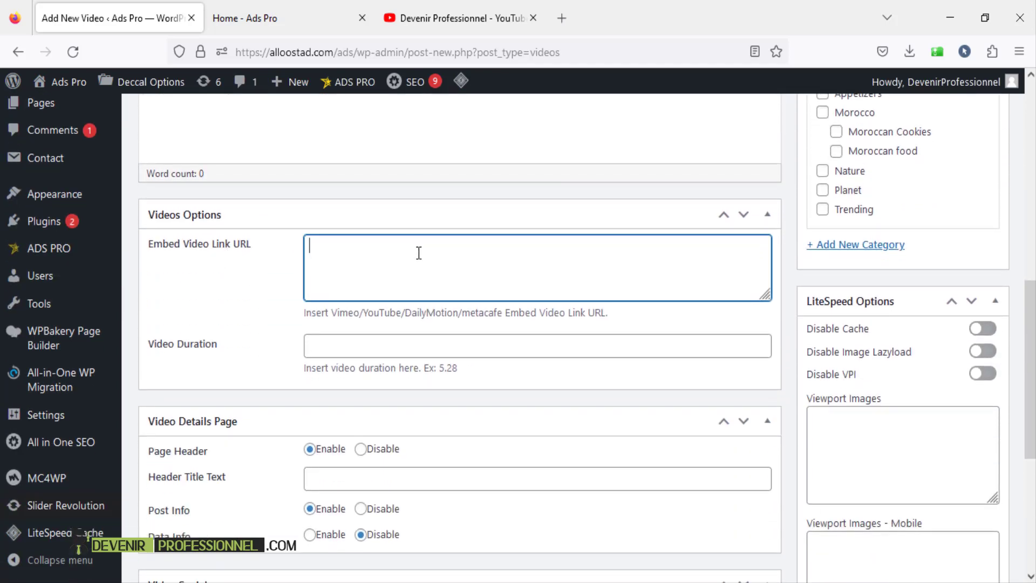
pyautogui.scroll(-3, 395, 366)
pyautogui.scroll(-2, 293, 348)
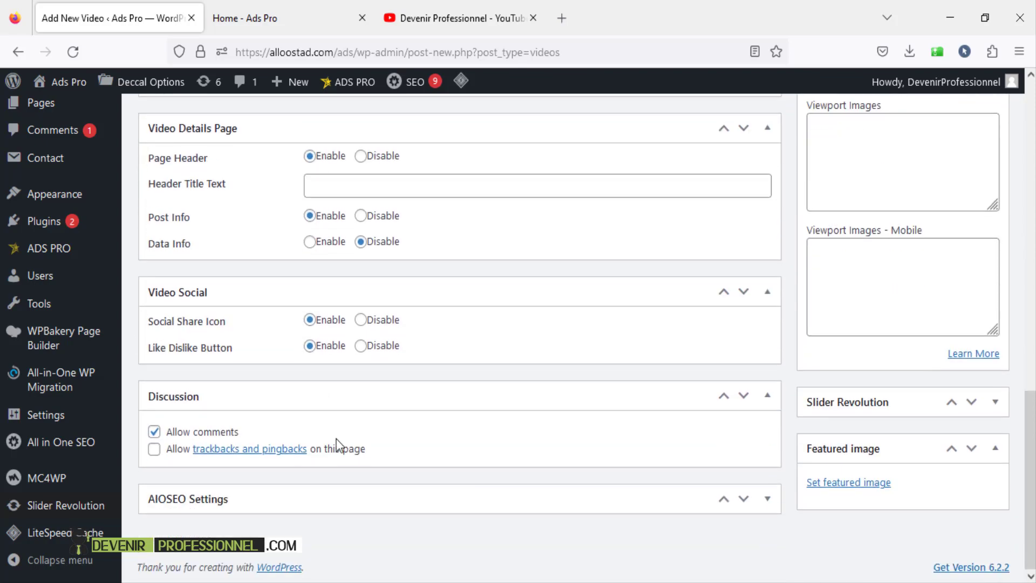
pyautogui.scroll(4, 378, 131)
pyautogui.click(311, 7)
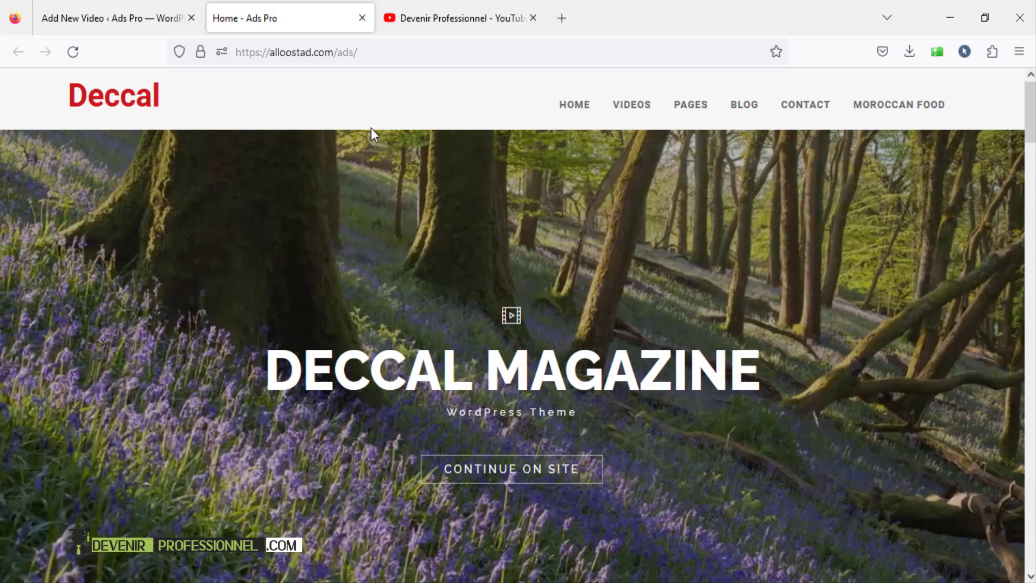
# - Open the Buffalo Chicken Potato Skins video page and select its first two description paragraphs
pyautogui.scroll(-15, 594, 324)
pyautogui.scroll(5, 580, 447)
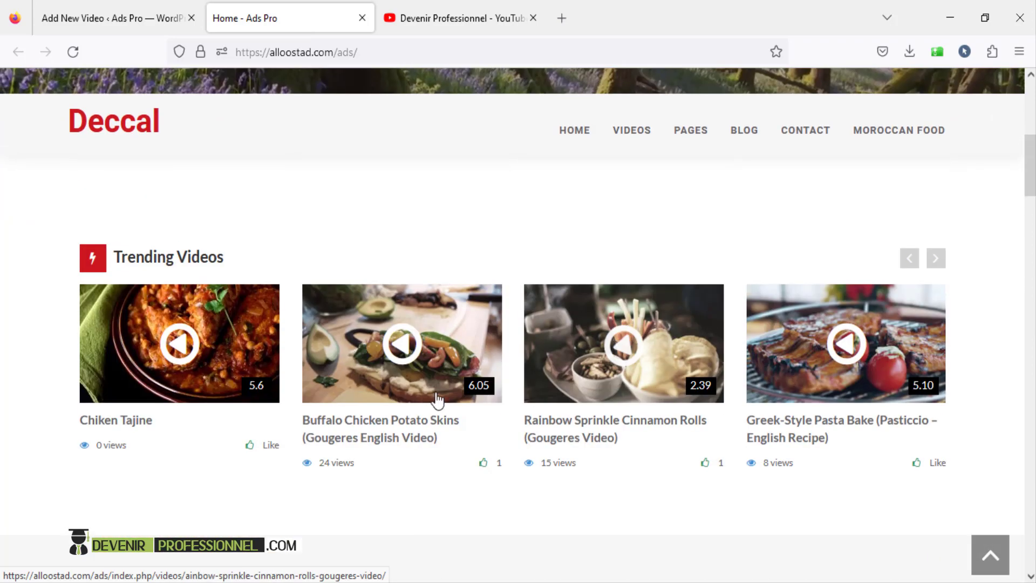
pyautogui.click(405, 359)
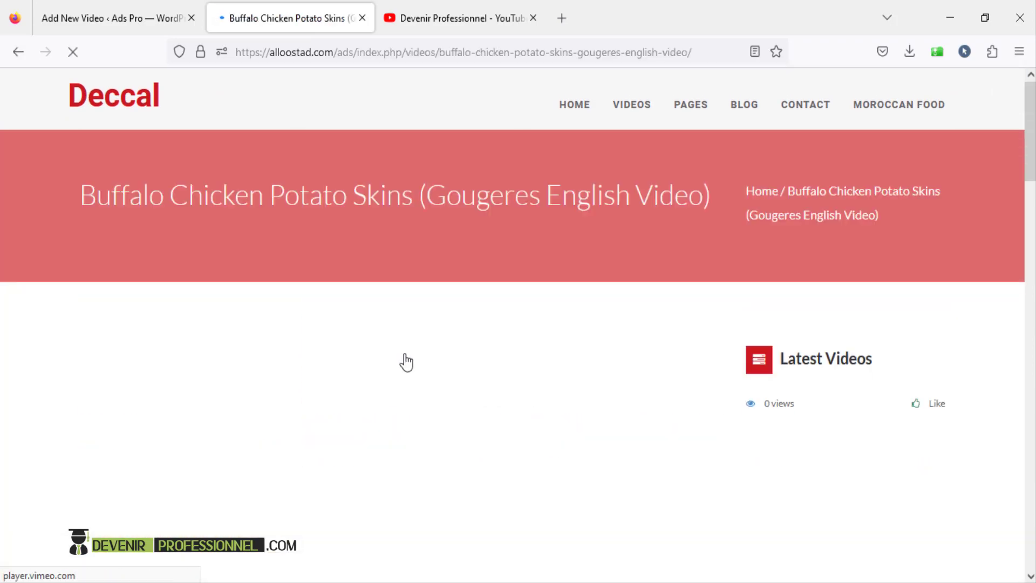
pyautogui.scroll(-3, 404, 360)
pyautogui.scroll(3, 207, 199)
pyautogui.moveTo(86, 197); pyautogui.dragTo(489, 197)
pyautogui.scroll(-4, 388, 208)
pyautogui.scroll(-6, 347, 304)
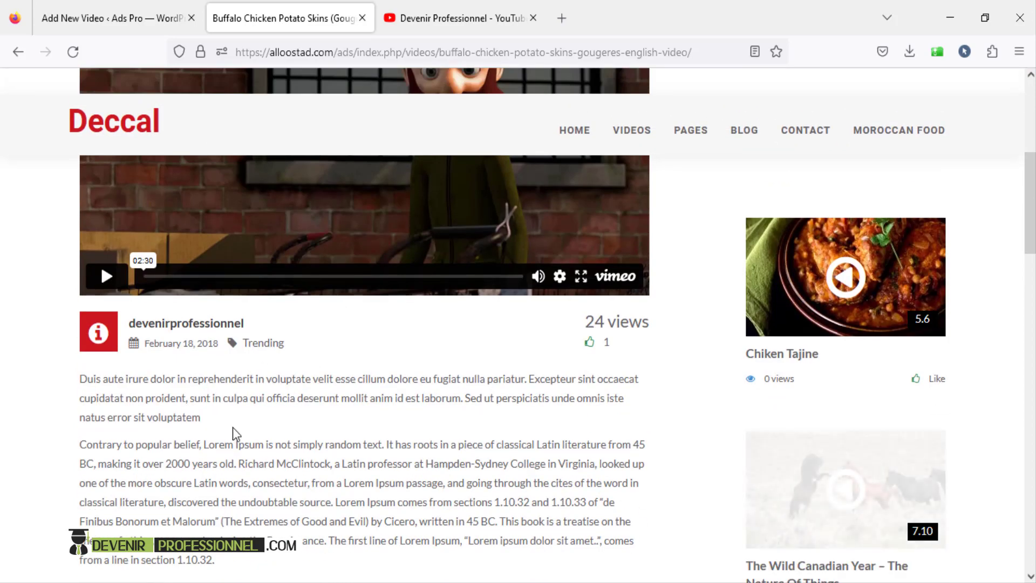
pyautogui.scroll(2, 256, 323)
pyautogui.moveTo(78, 216); pyautogui.dragTo(223, 403)
pyautogui.hotkey('ctrl', 'c')
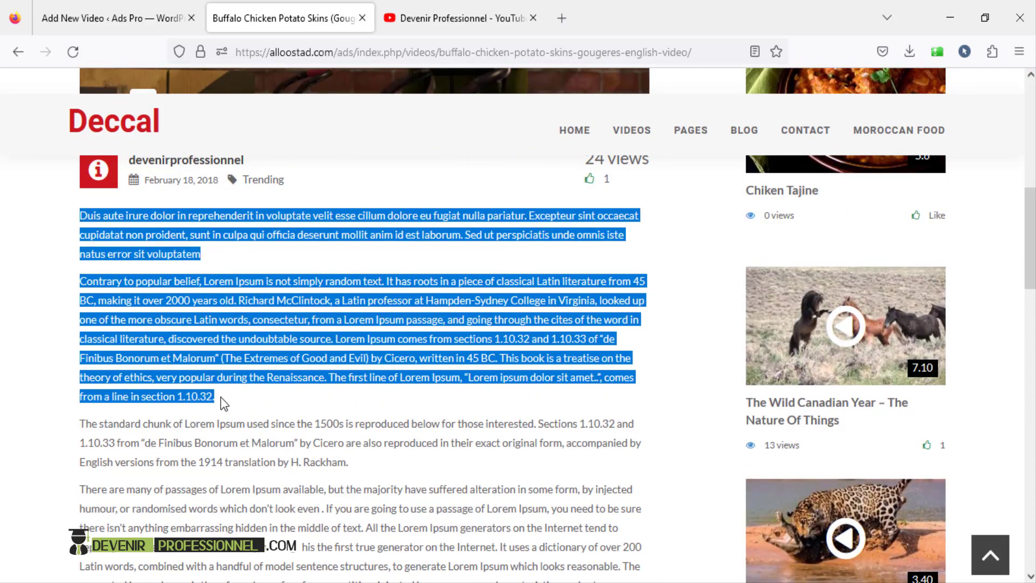
# - Paste the copied description paragraphs into the new video's body
pyautogui.click(113, 15)
pyautogui.scroll(11, 326, 347)
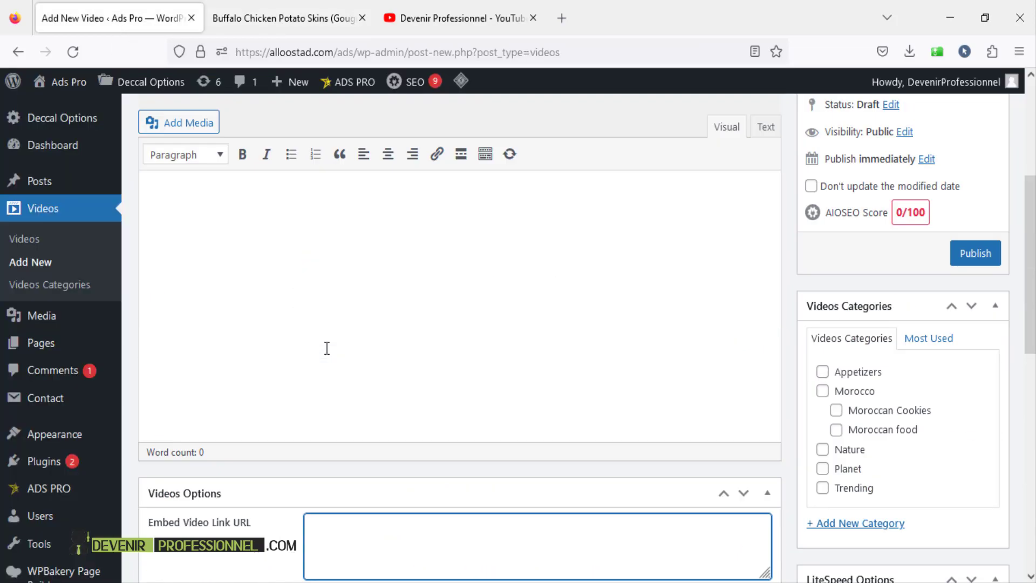
pyautogui.scroll(-3, 347, 397)
pyautogui.rightClick(290, 307)
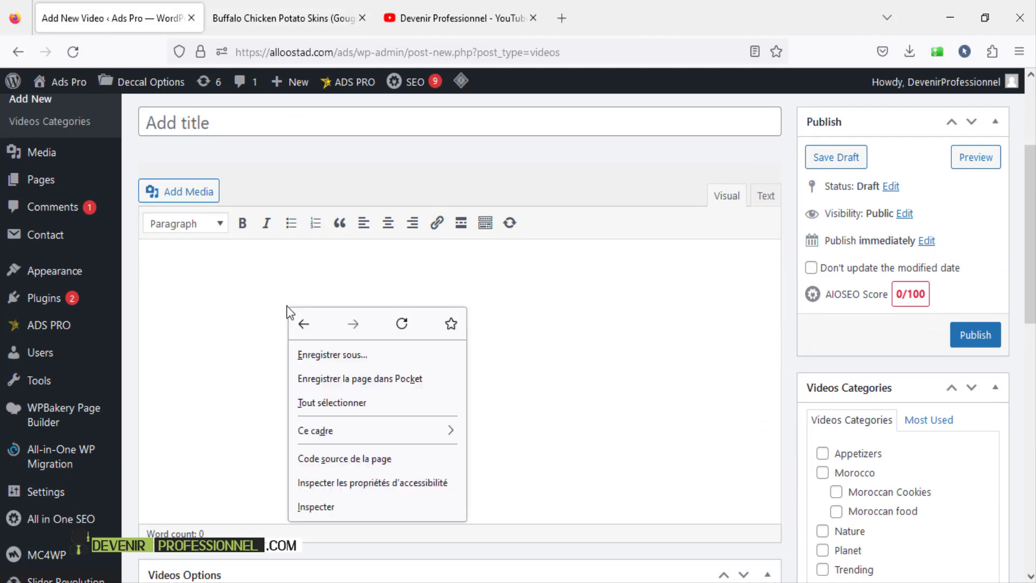
pyautogui.click(182, 272)
pyautogui.hotkey('ctrl', 'v')
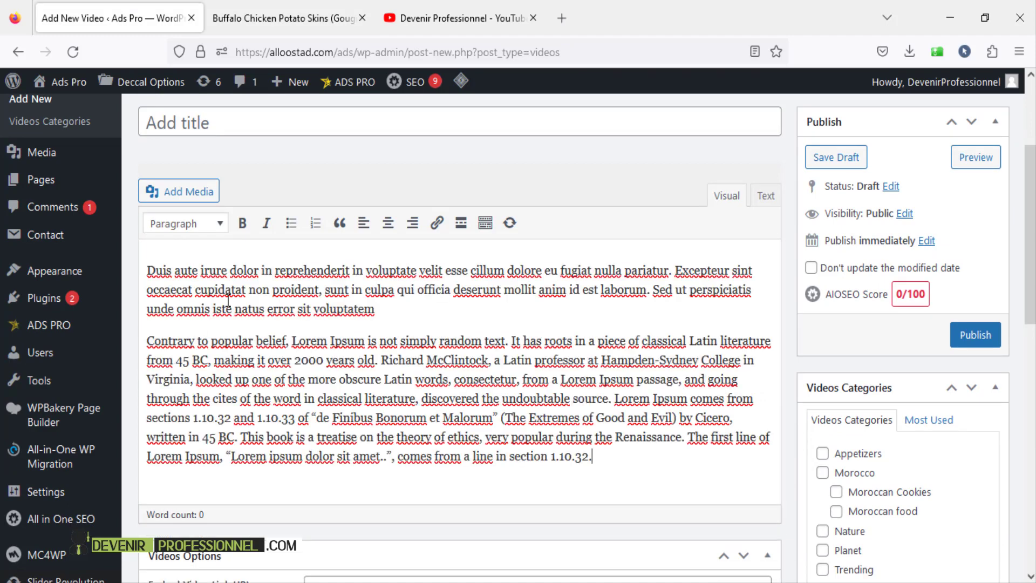
pyautogui.press('Return')
pyautogui.press('Return')
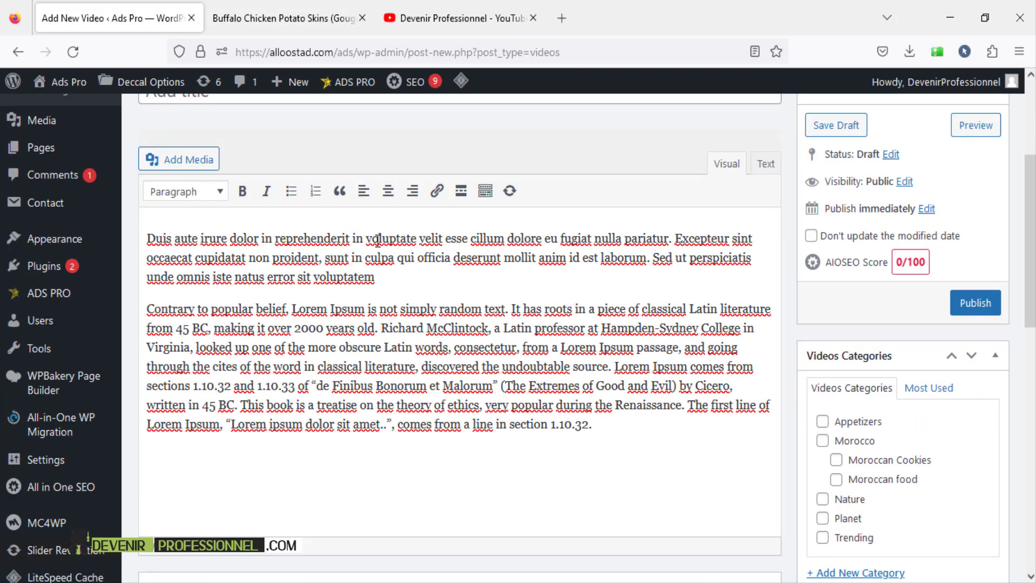
pyautogui.scroll(-2, 361, 430)
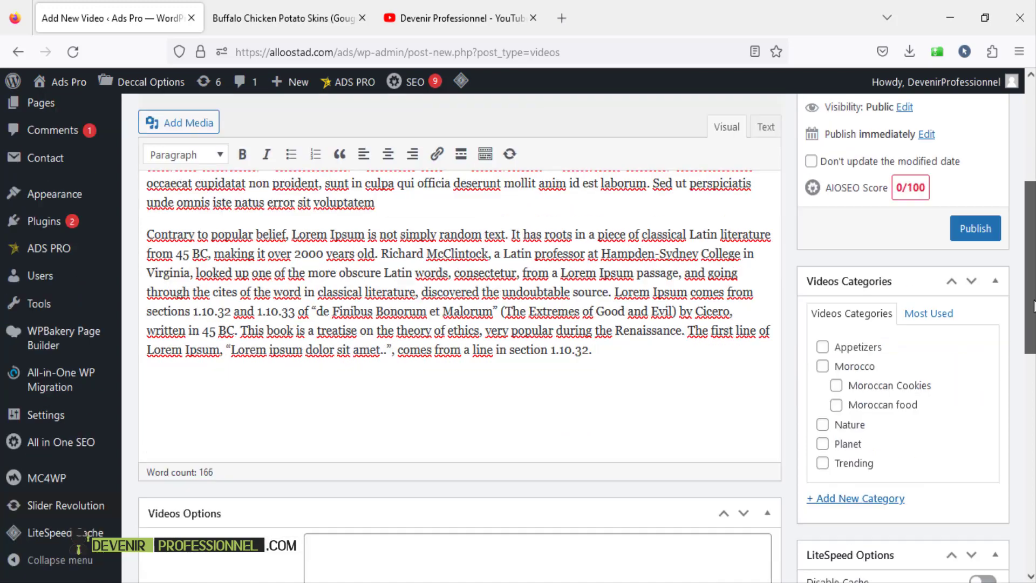
pyautogui.scroll(3, 361, 430)
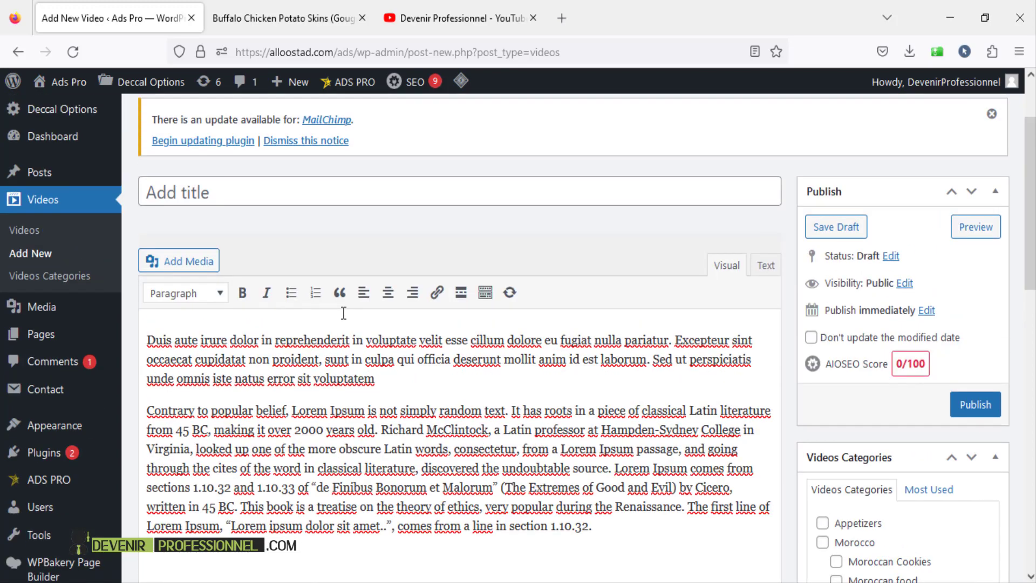
pyautogui.scroll(-3, 406, 405)
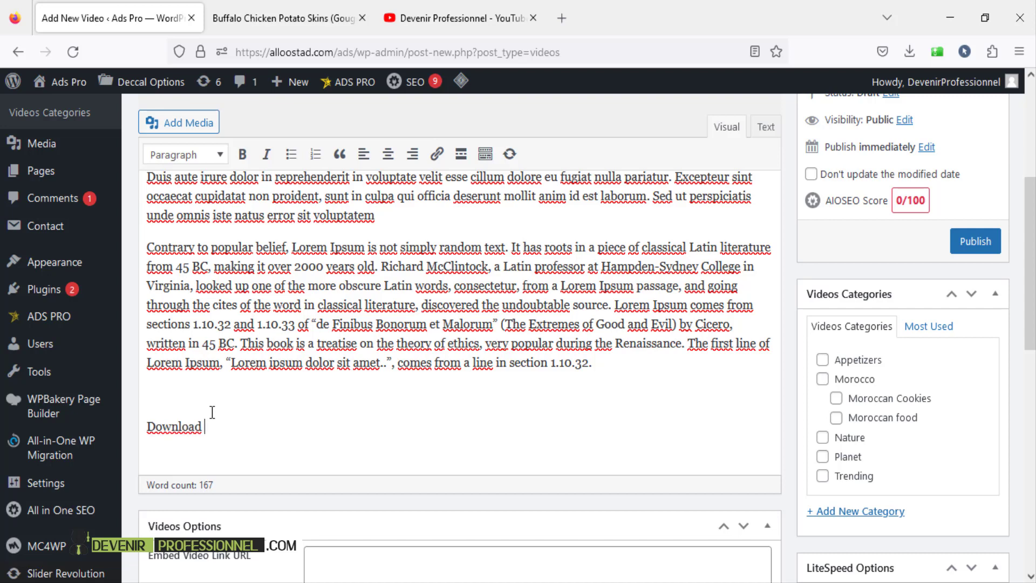
# - Select the word 'Download' and close the link popup without adding a link
pyautogui.moveTo(203, 427); pyautogui.dragTo(151, 427)
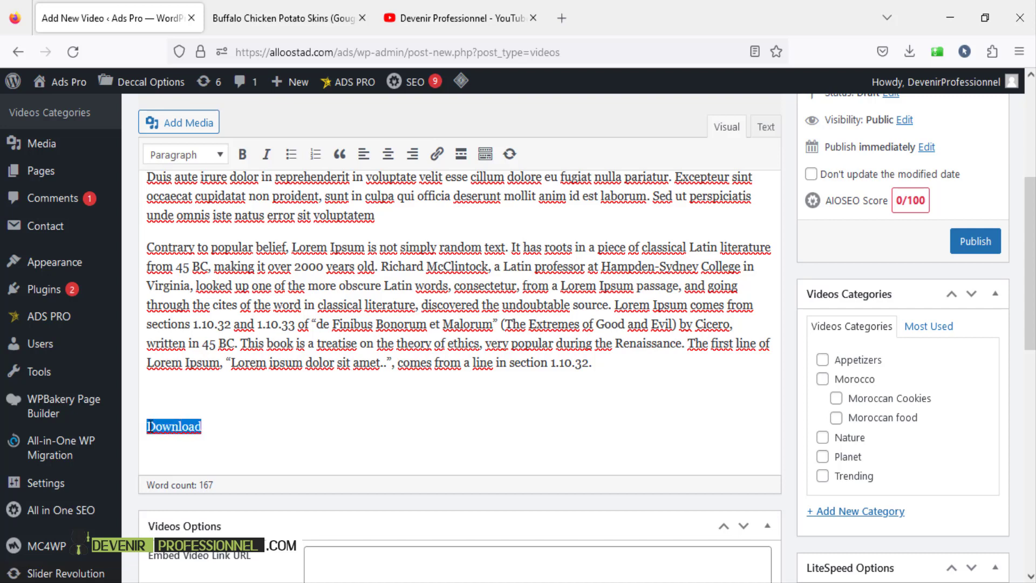
pyautogui.click(437, 153)
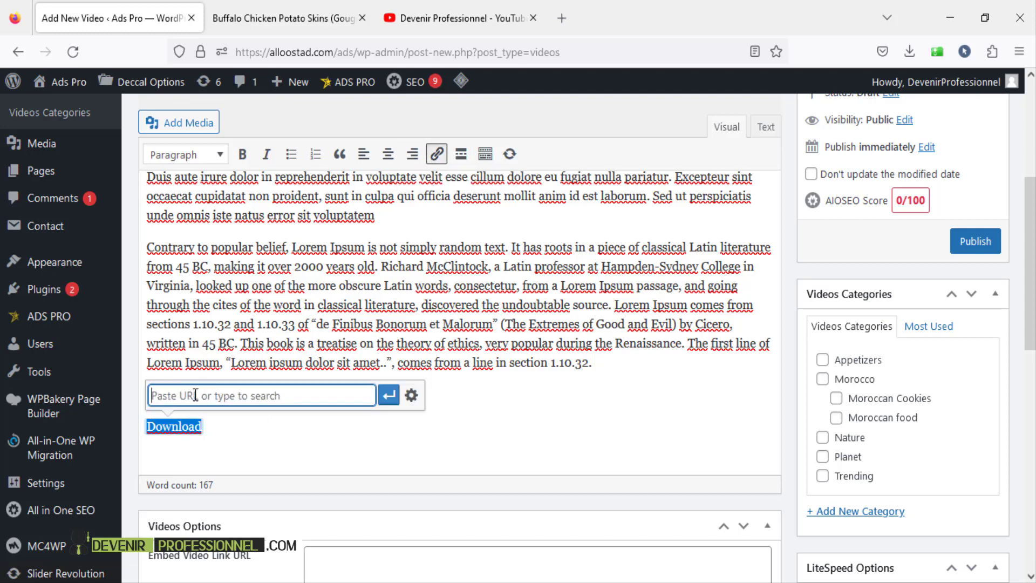
pyautogui.click(267, 452)
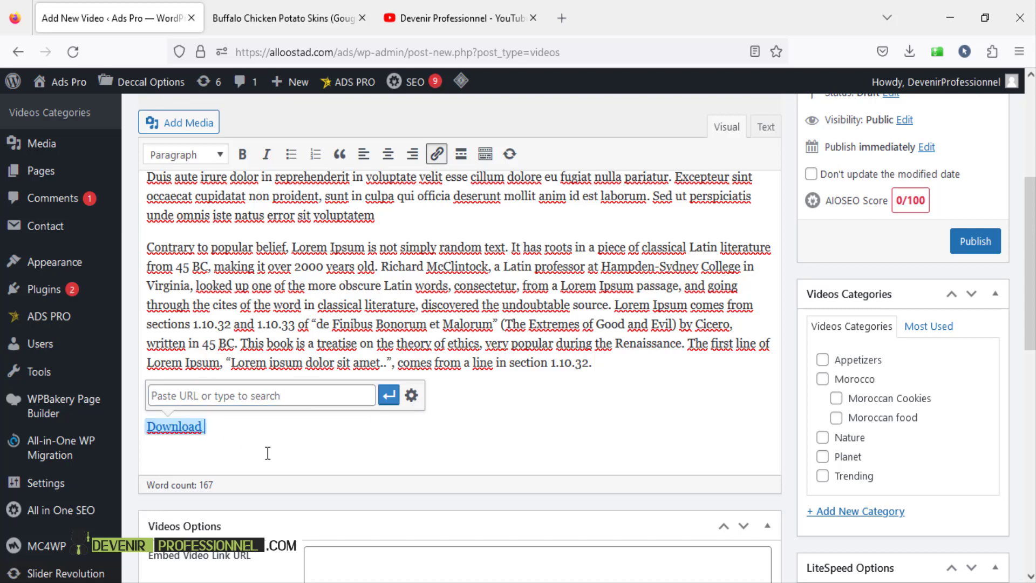
pyautogui.click(582, 316)
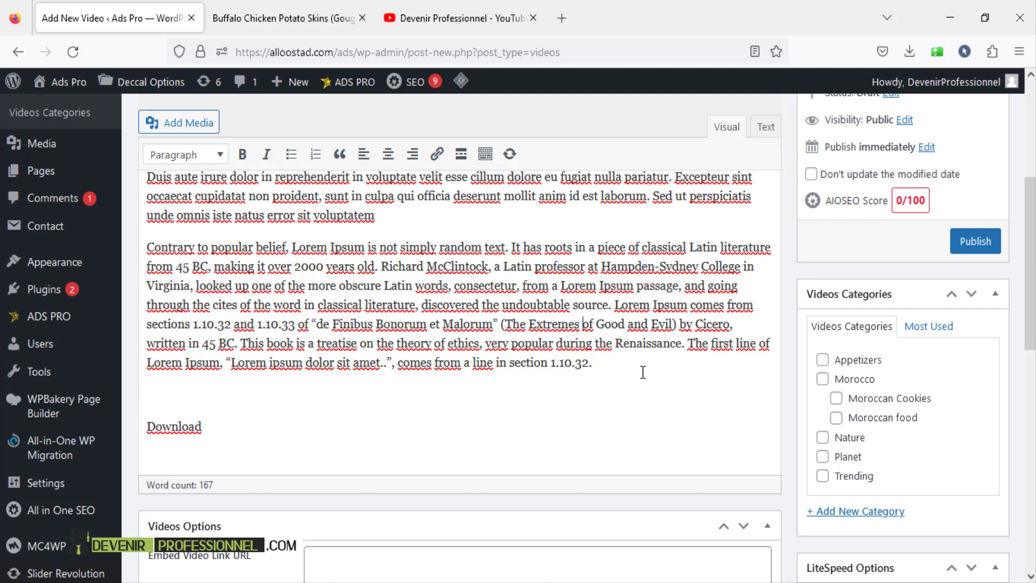
# - Add a two-item numbered list with 'ffffff' and 'hhhh'
pyautogui.press('Return')
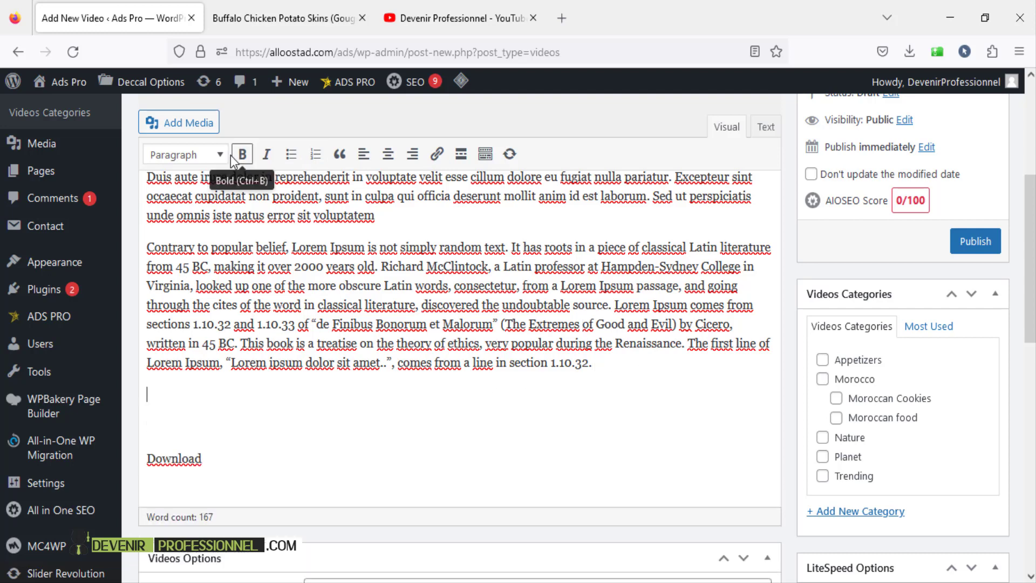
pyautogui.click(315, 154)
pyautogui.write('ffffff')
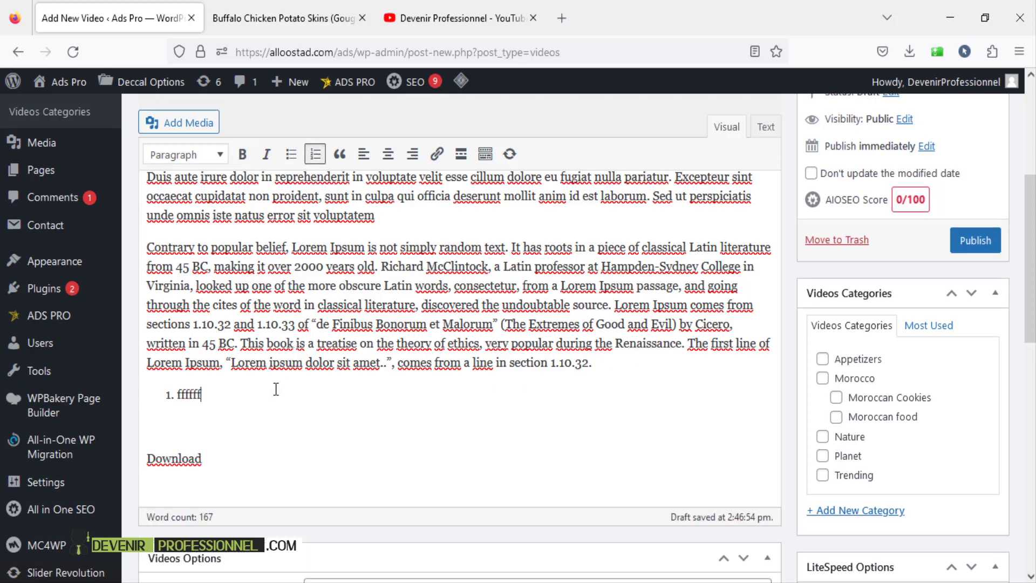
pyautogui.press('Return')
pyautogui.write('hhhh')
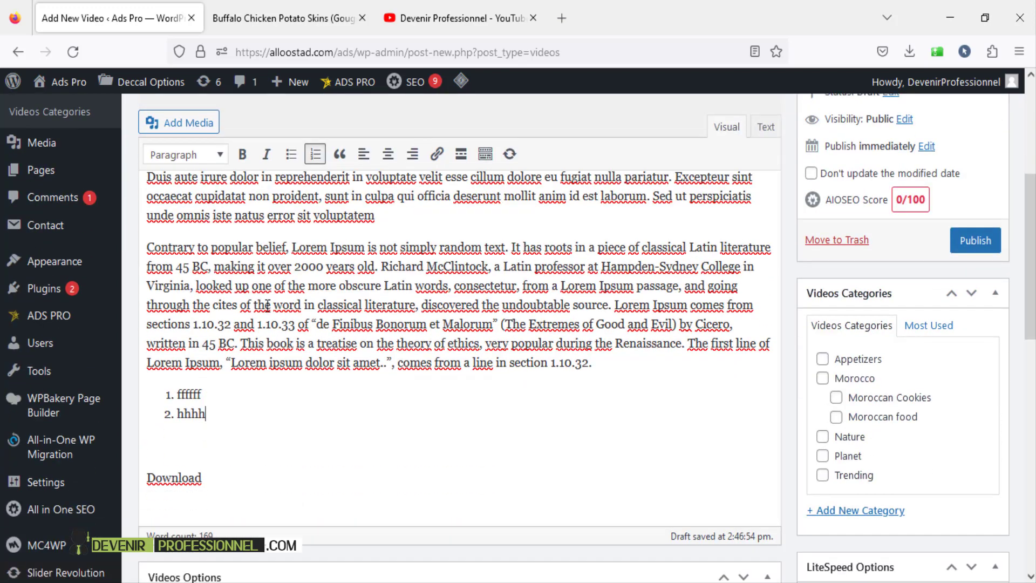
# - Go back to the live Buffalo Chicken video page and scroll through it
pyautogui.click(289, 26)
pyautogui.scroll(-2, 413, 314)
pyautogui.click(367, 343)
pyautogui.scroll(3, 442, 377)
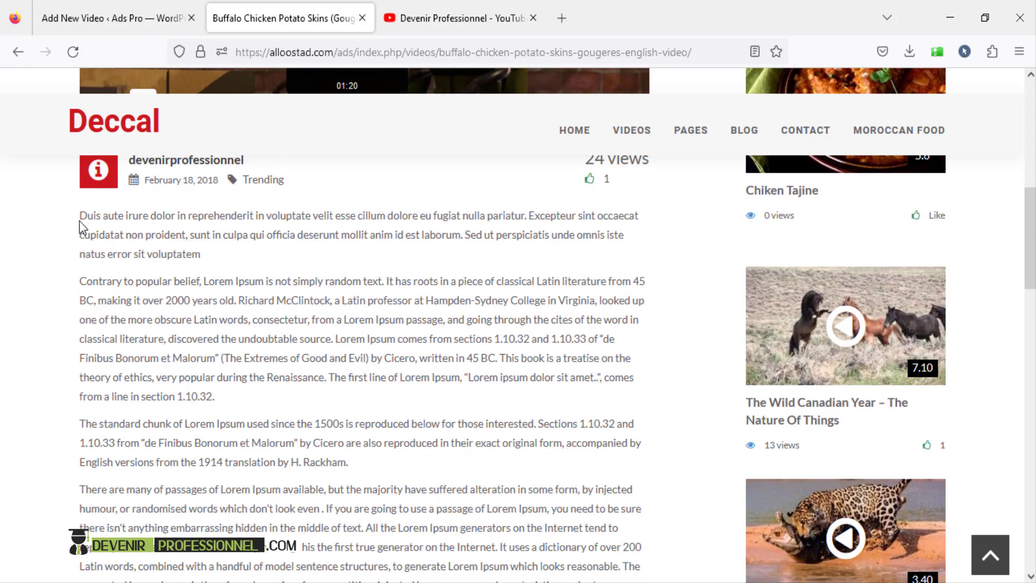
pyautogui.moveTo(1032, 225); pyautogui.dragTo(1034, 204)
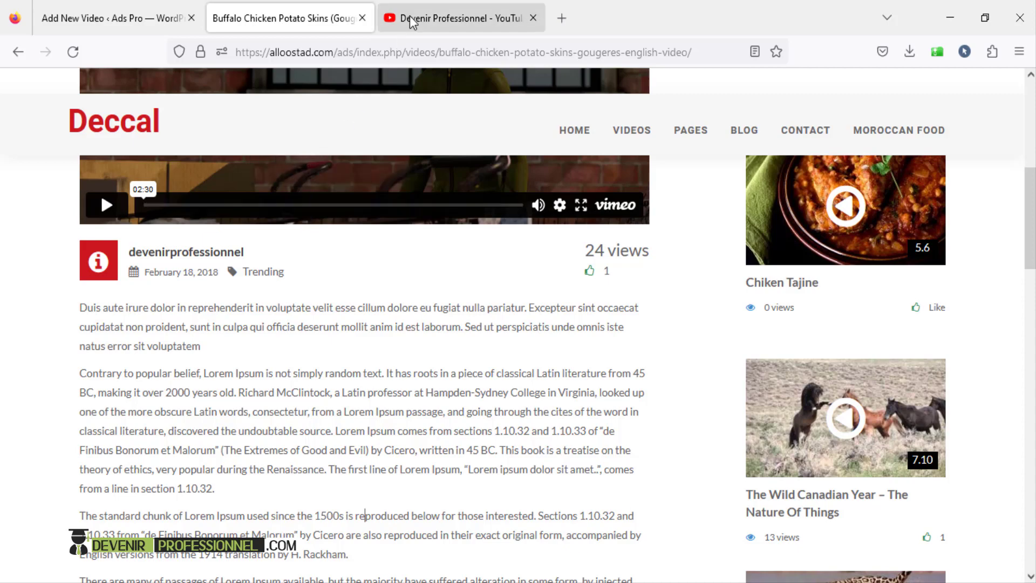
# - Open the Booking Website like Airbnb tutorial from the channel's videos list
pyautogui.click(459, 17)
pyautogui.scroll(-3, 461, 388)
pyautogui.scroll(4, 405, 342)
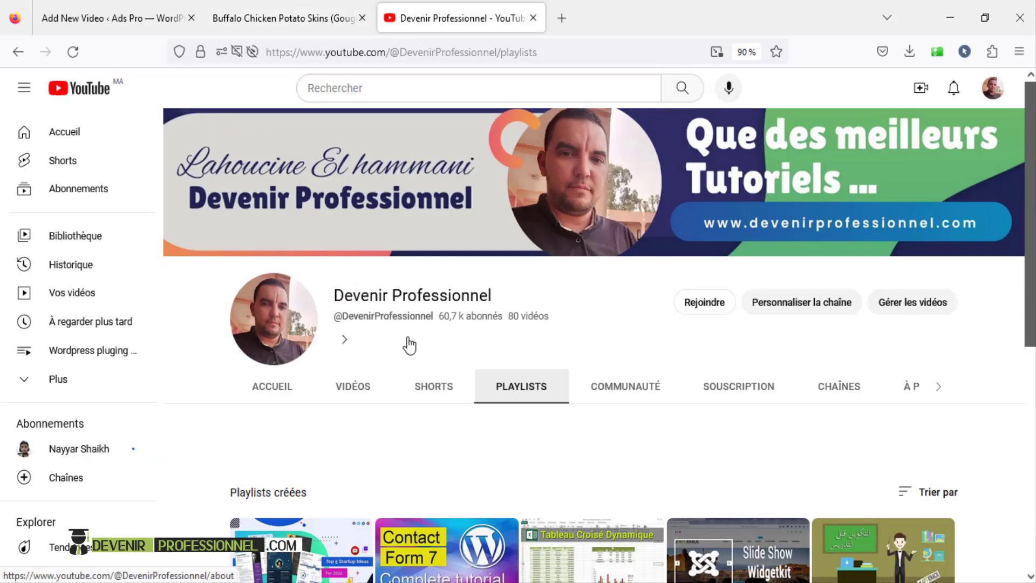
pyautogui.click(354, 386)
pyautogui.scroll(-4, 354, 388)
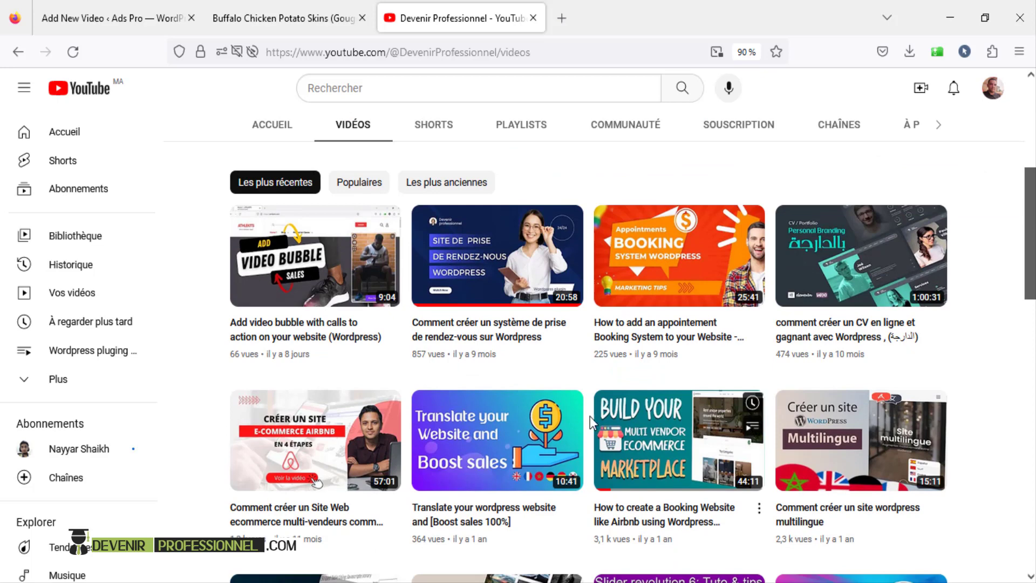
pyautogui.click(696, 430)
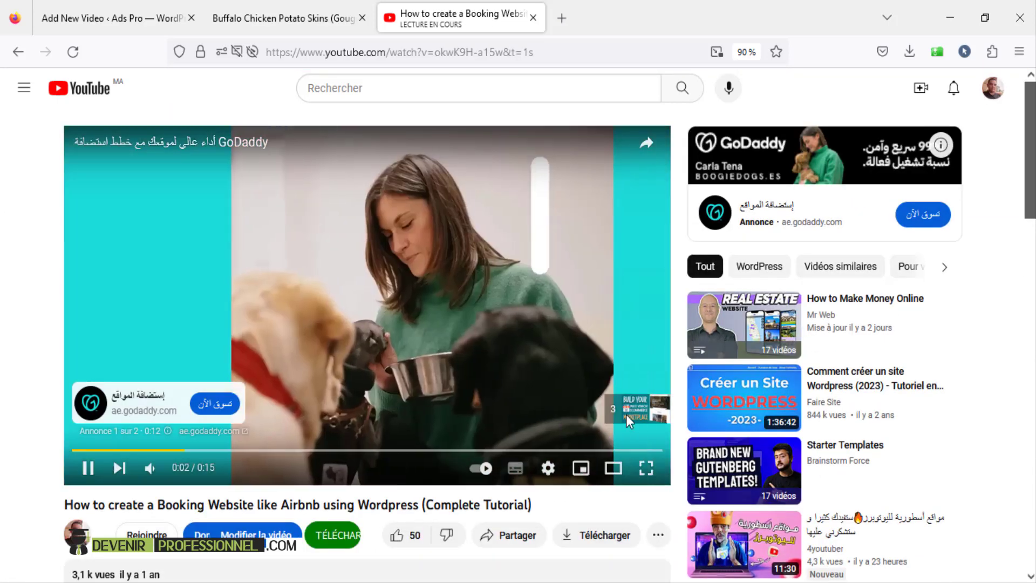
# - Expand the tutorial's full description and pause the video
pyautogui.scroll(-1, 267, 407)
pyautogui.scroll(-2, 268, 408)
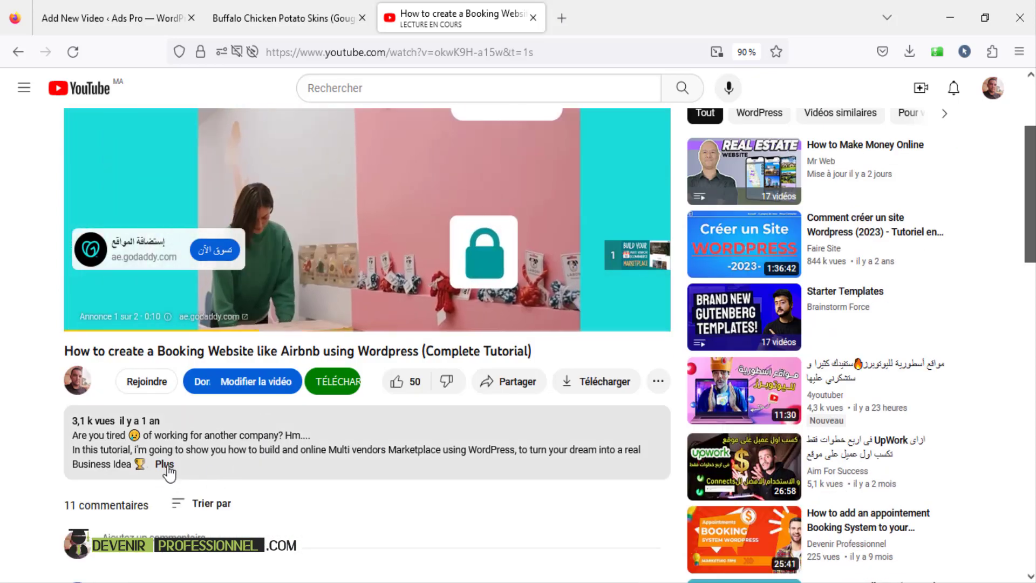
pyautogui.click(165, 464)
pyautogui.scroll(-2, 285, 439)
pyautogui.scroll(-4, 309, 454)
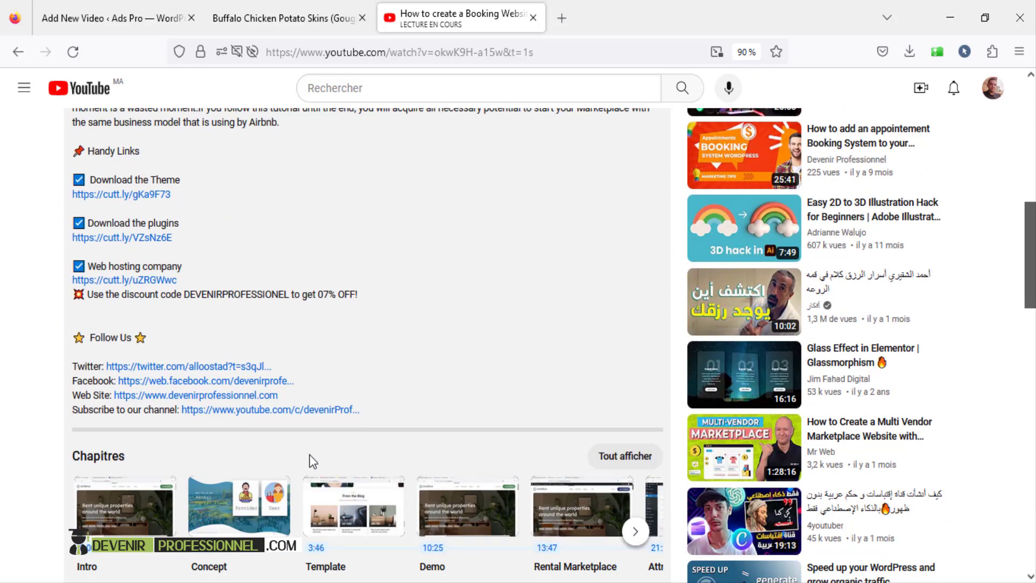
pyautogui.scroll(2, 340, 372)
pyautogui.scroll(4, 341, 373)
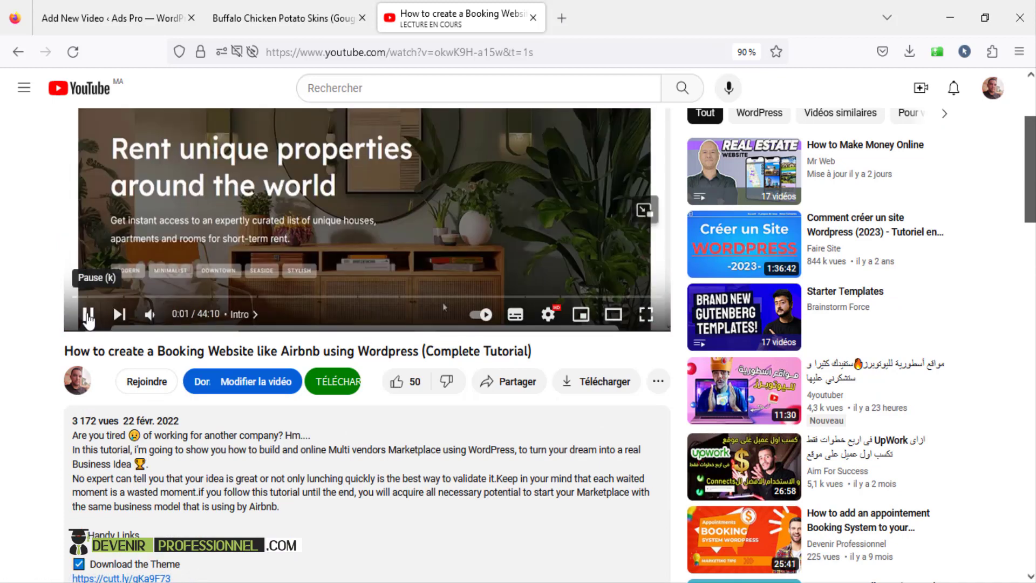
pyautogui.click(88, 314)
pyautogui.scroll(-3, 385, 451)
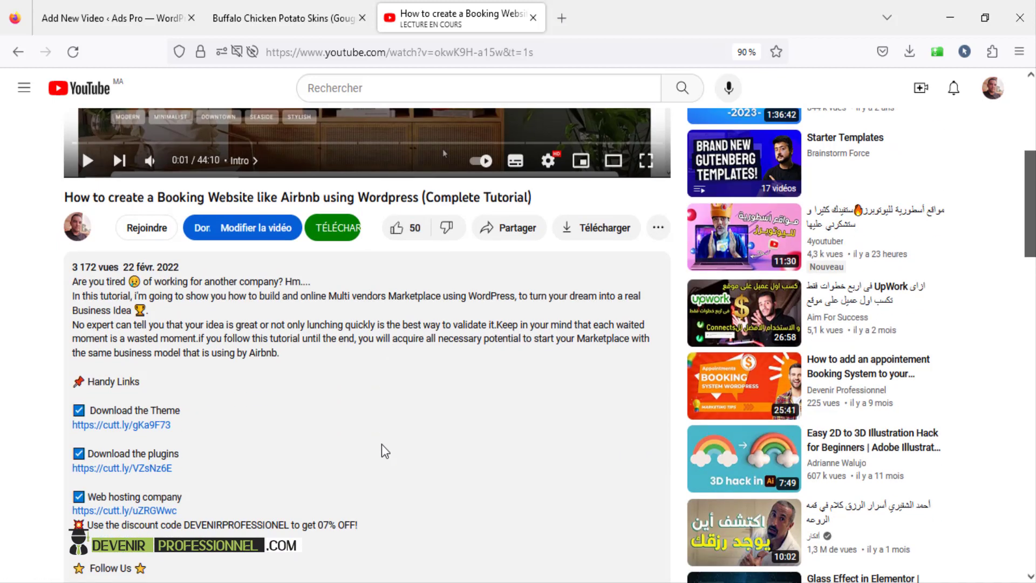
# - Look over the live Buffalo Chicken page, then return to the top of the Add New Video editor
pyautogui.click(289, 3)
pyautogui.scroll(4, 488, 339)
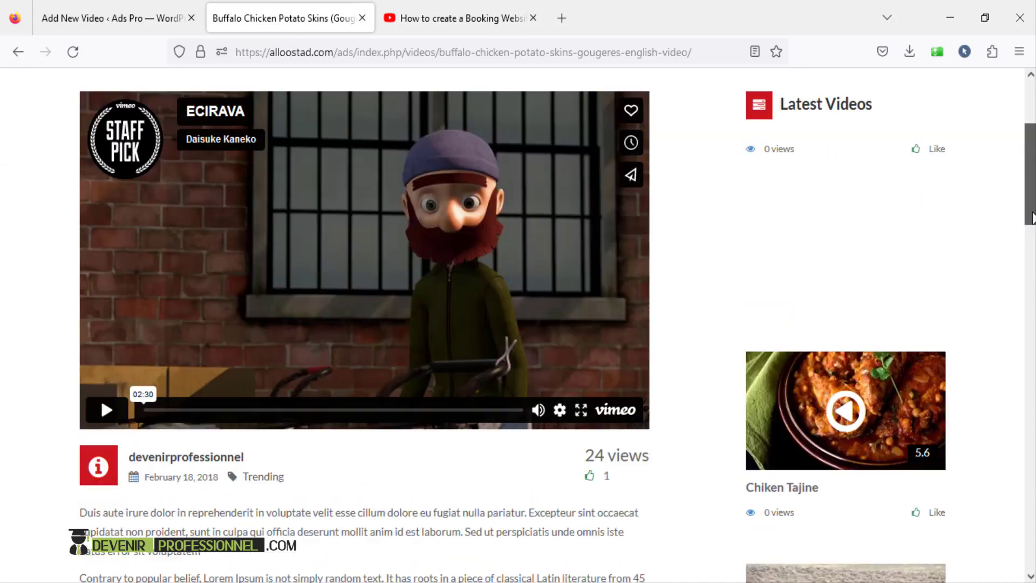
pyautogui.scroll(-6, 487, 338)
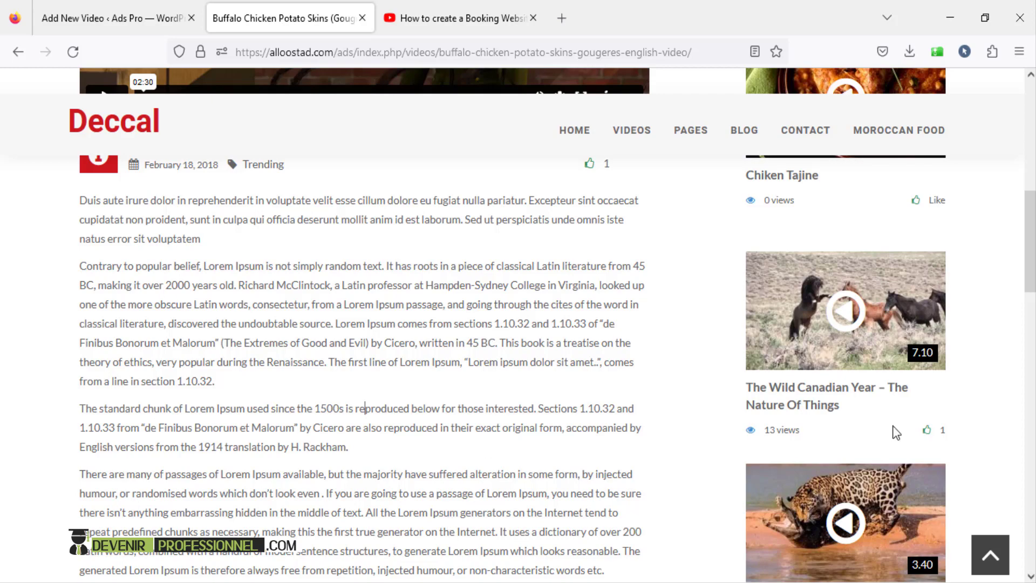
pyautogui.moveTo(1032, 262); pyautogui.dragTo(1031, 108)
pyautogui.scroll(-4, 446, 299)
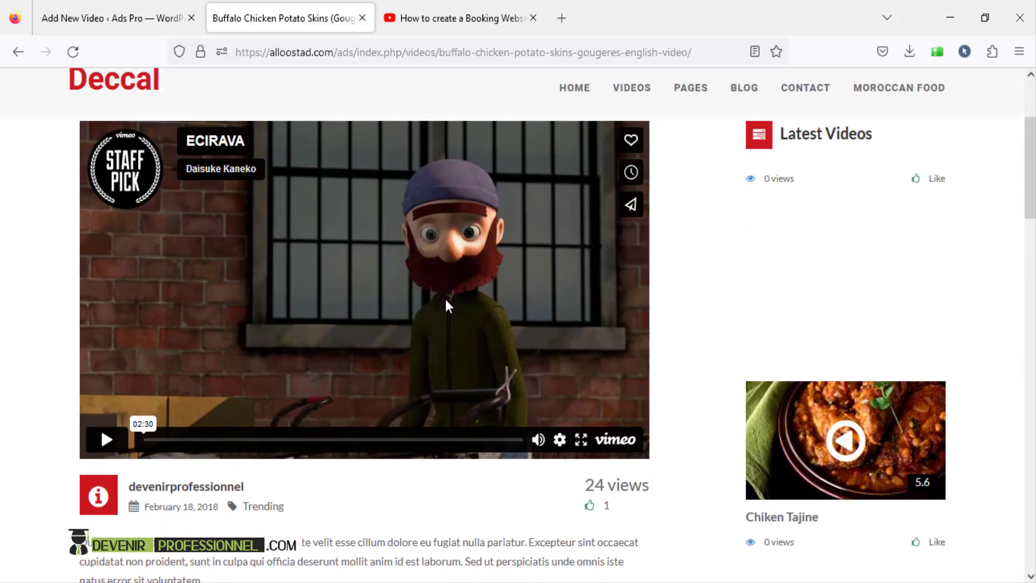
pyautogui.scroll(-3, 446, 303)
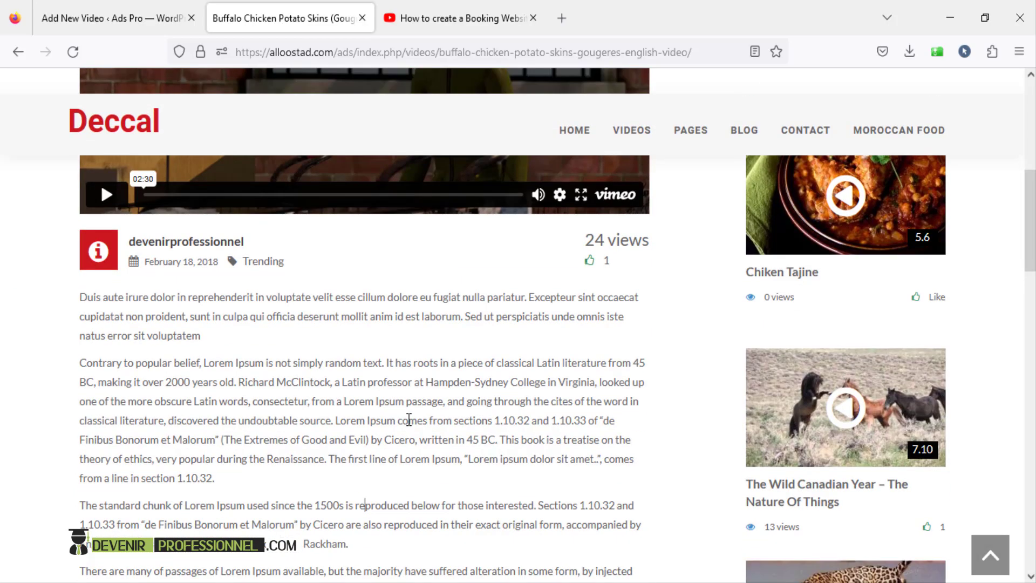
pyautogui.scroll(3, 409, 419)
pyautogui.scroll(3, 409, 419)
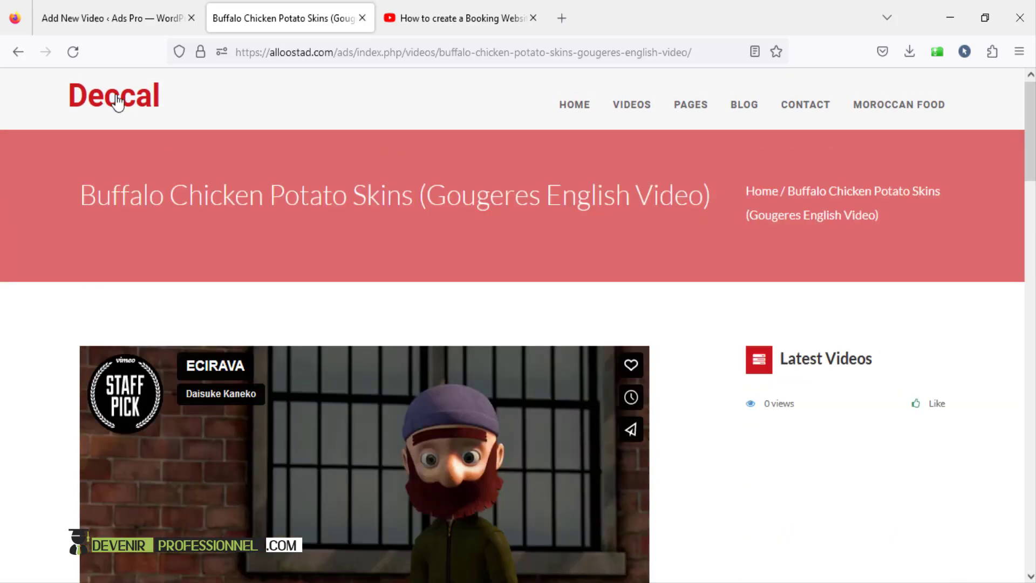
pyautogui.click(75, 17)
pyautogui.scroll(4, 359, 286)
pyautogui.scroll(1, 359, 286)
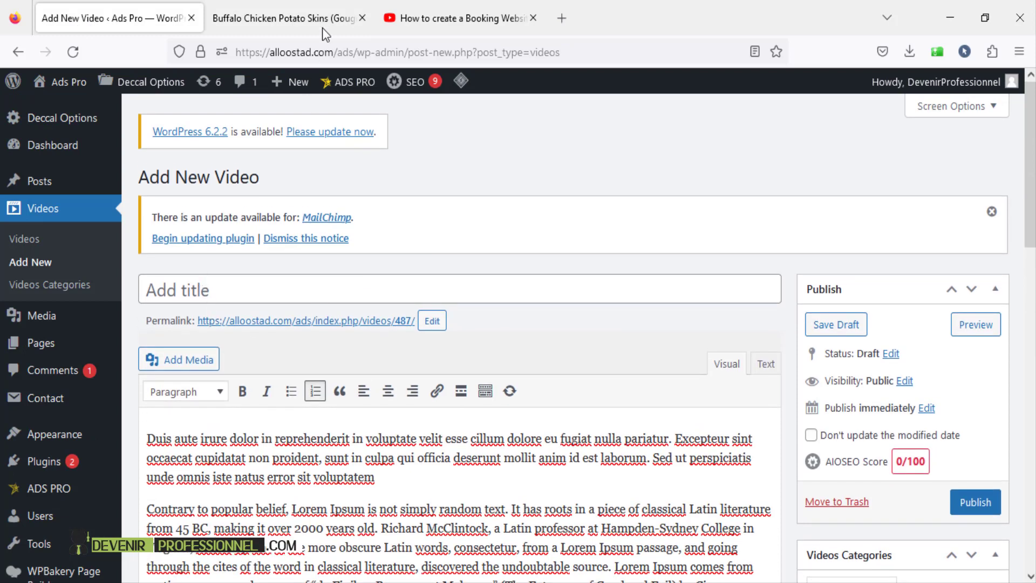
# - Title the new video 'Moroccan Tajine' and place the caret in the Embed Video Link URL field
pyautogui.click(204, 283)
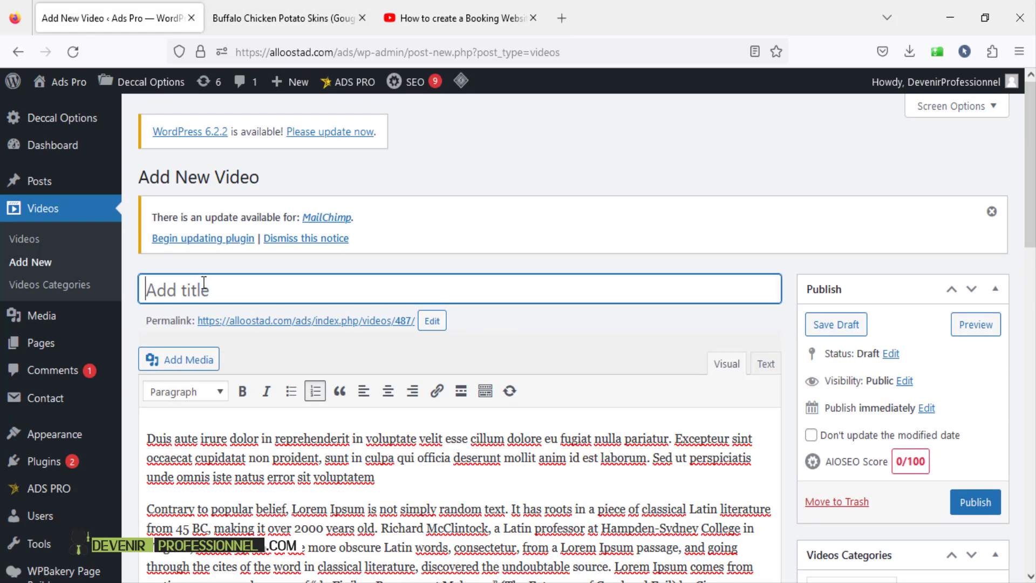
pyautogui.write('T')
pyautogui.press('BackSpace')
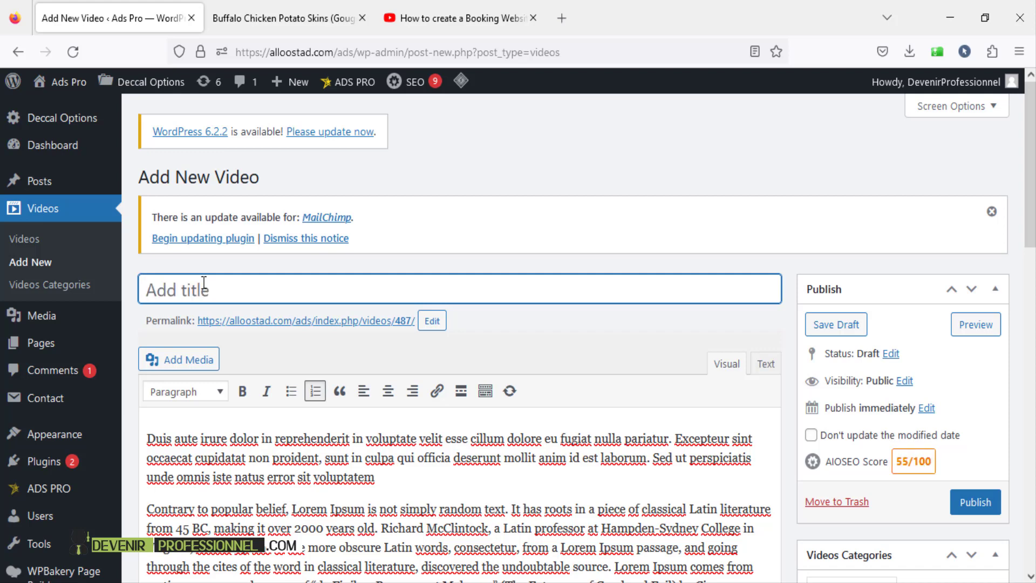
pyautogui.write('Morica')
pyautogui.press('BackSpace')
pyautogui.press('BackSpace')
pyautogui.write('ccan Taji')
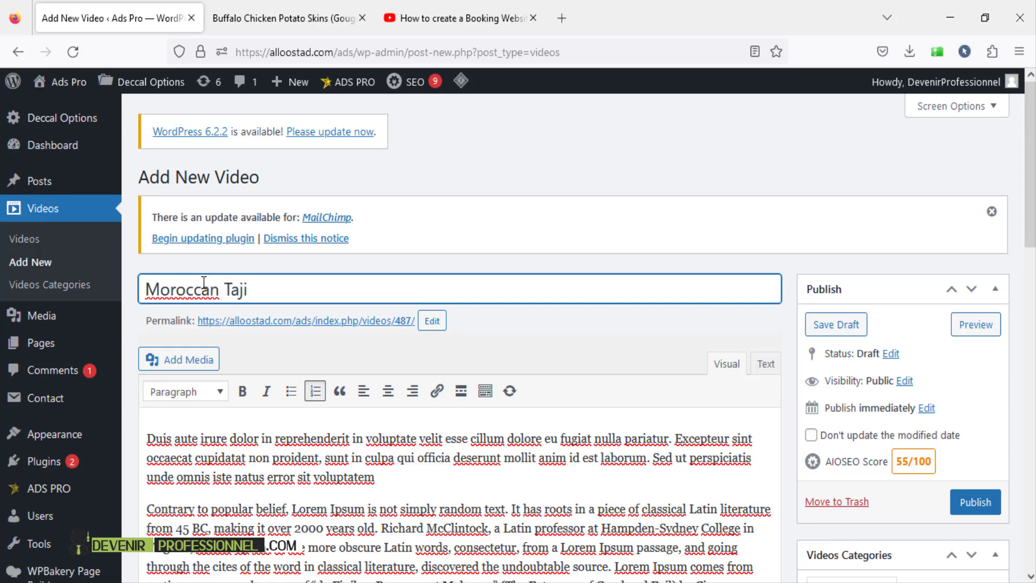
pyautogui.write('ne')
pyautogui.scroll(-9, 393, 250)
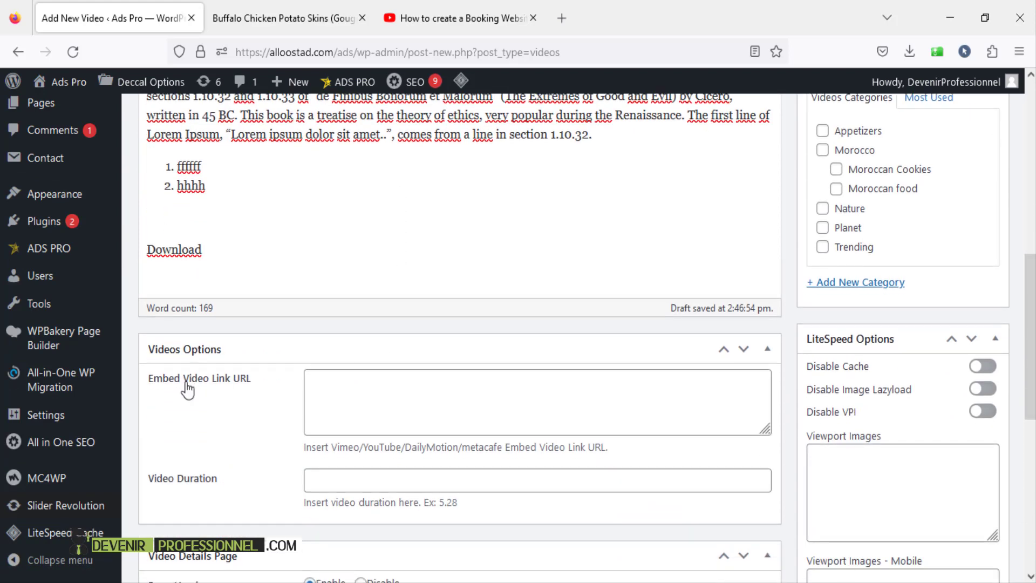
pyautogui.click(401, 390)
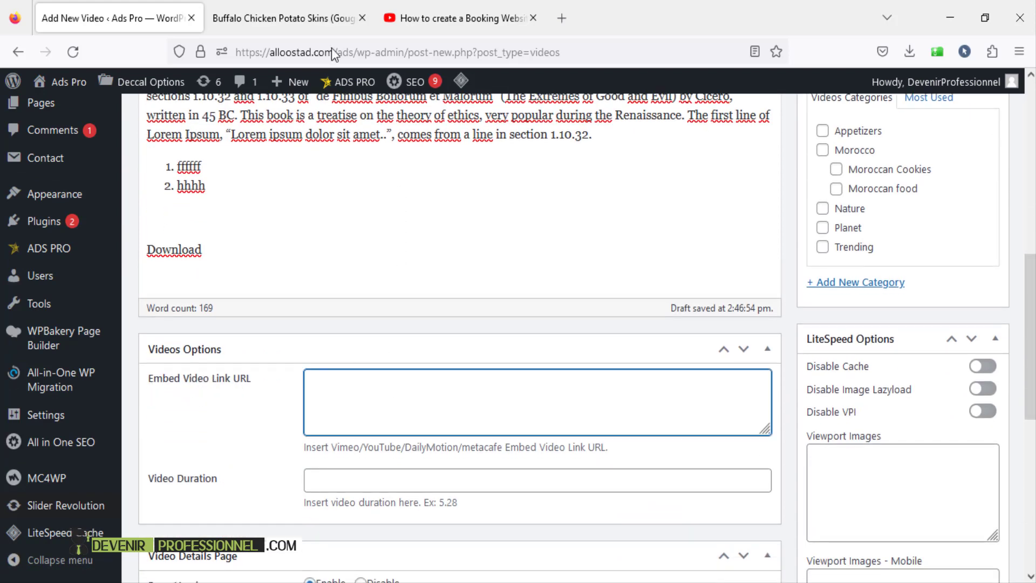
pyautogui.click(305, 5)
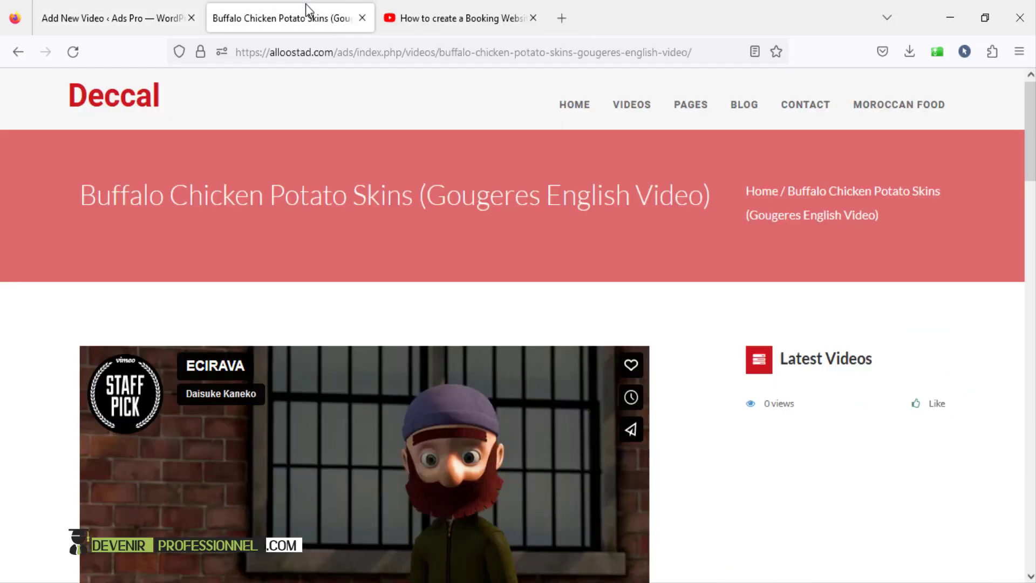
# - Copy the booking tutorial's YouTube iframe embed code via Share > Embed and return to WordPress
pyautogui.click(409, 5)
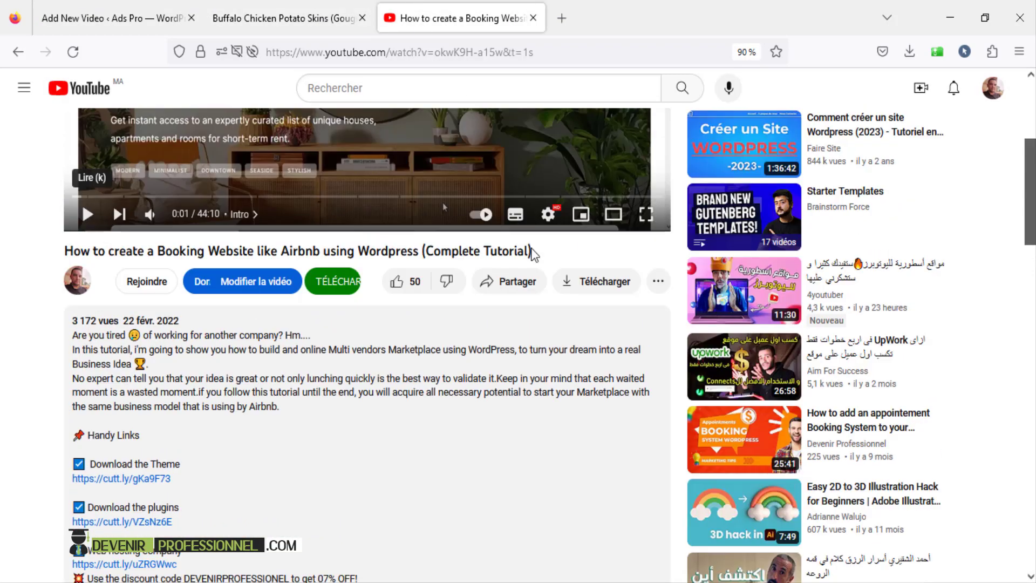
pyautogui.scroll(5, 533, 253)
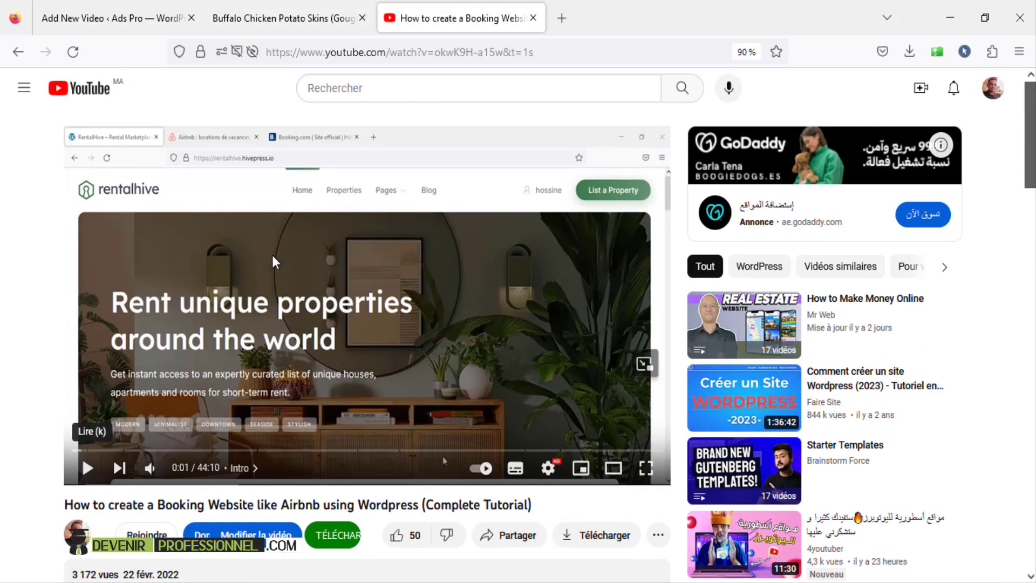
pyautogui.scroll(-3, 518, 405)
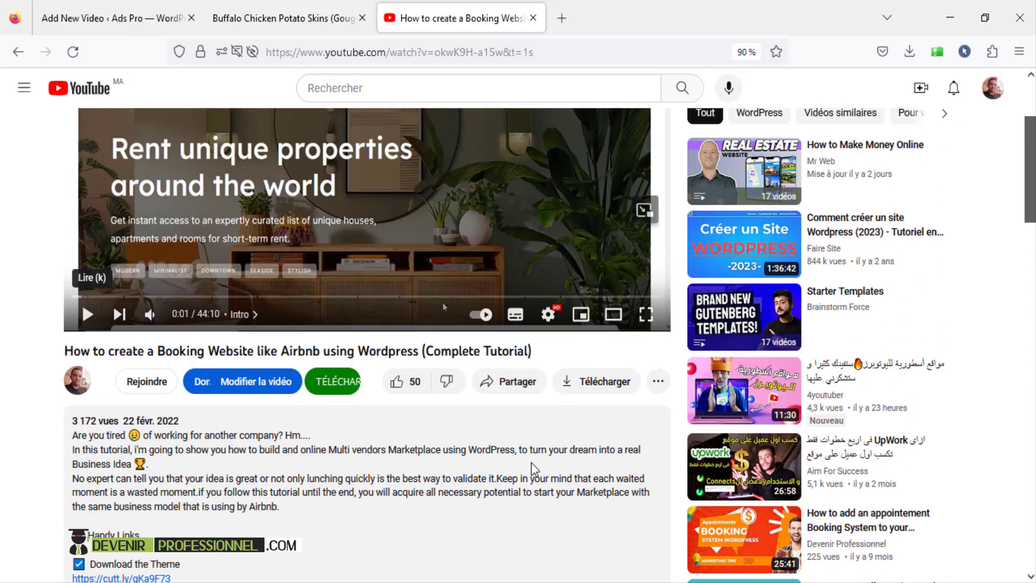
pyautogui.click(513, 385)
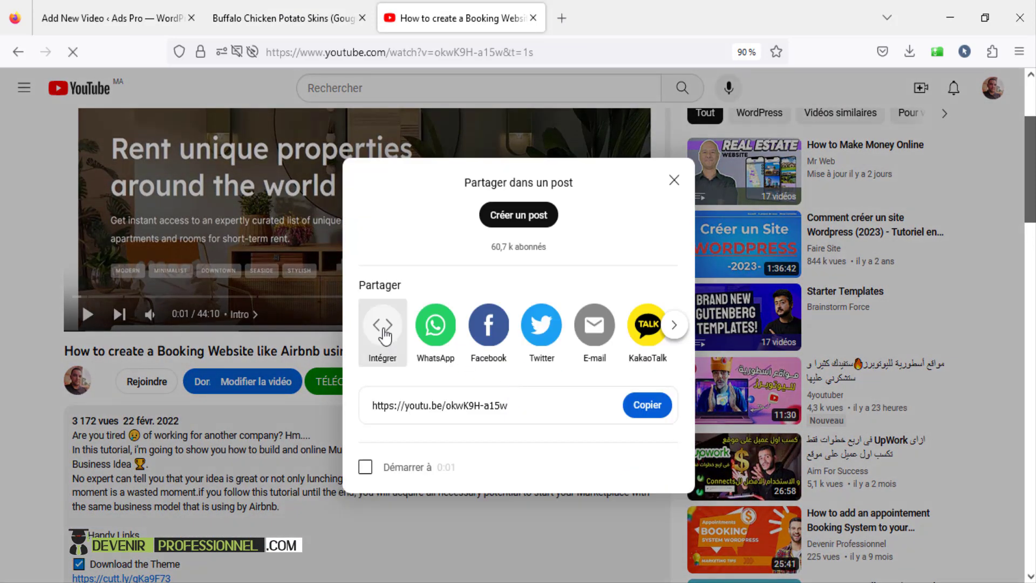
pyautogui.click(384, 335)
pyautogui.click(748, 273)
pyautogui.hotkey('ctrl', 'c')
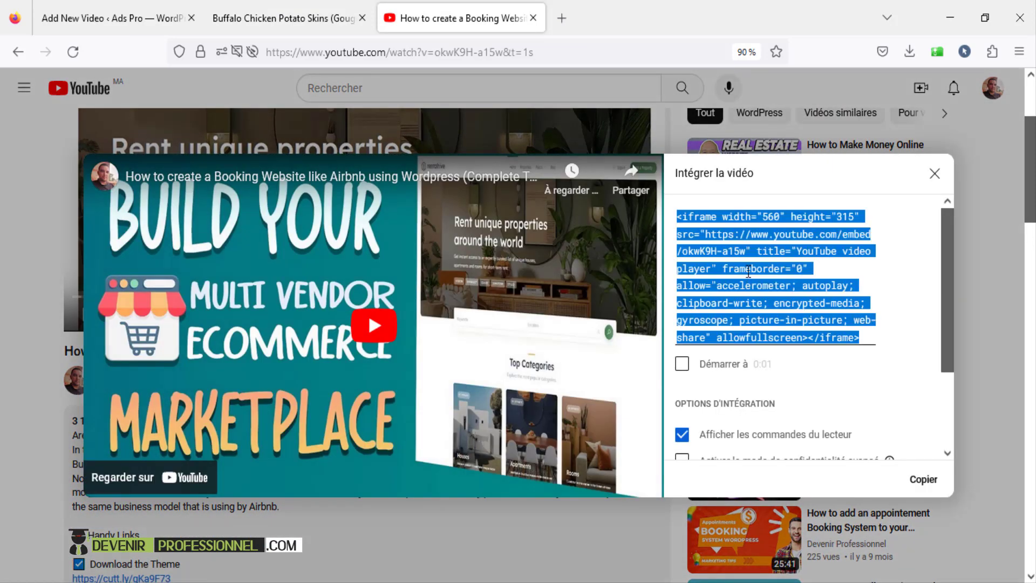
pyautogui.rightClick(748, 272)
pyautogui.click(803, 360)
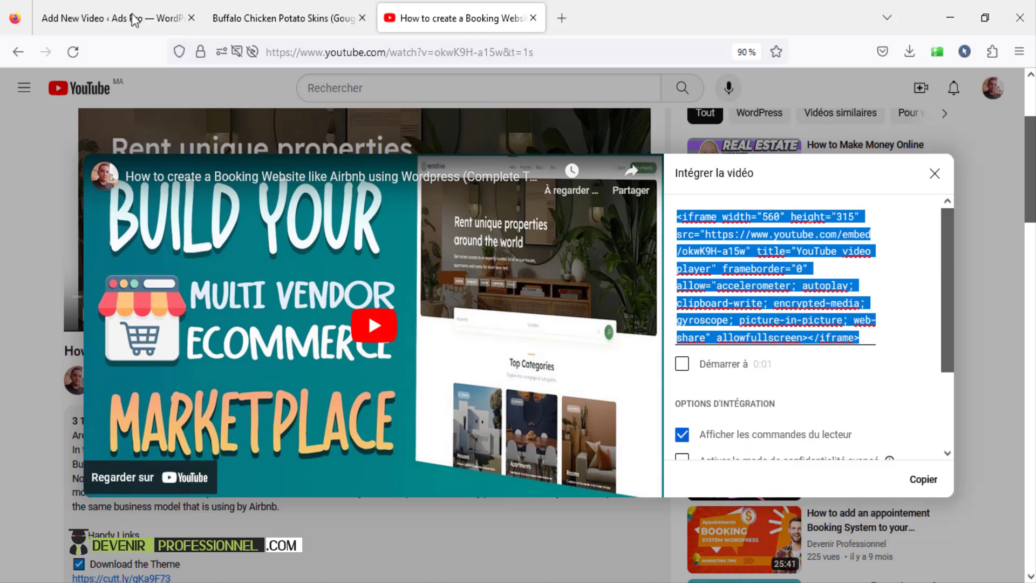
pyautogui.click(98, 21)
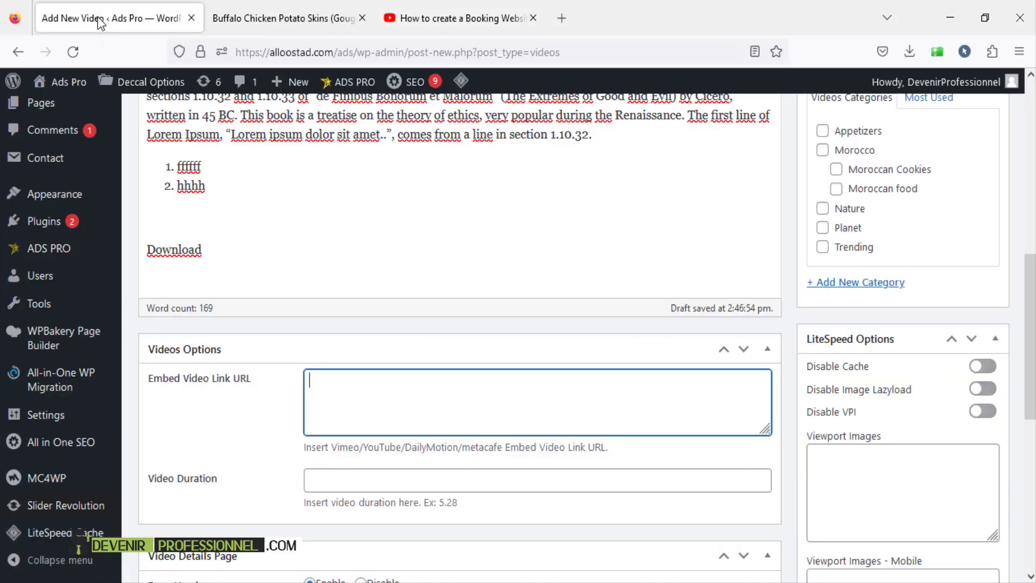
pyautogui.rightClick(356, 415)
pyautogui.click(408, 238)
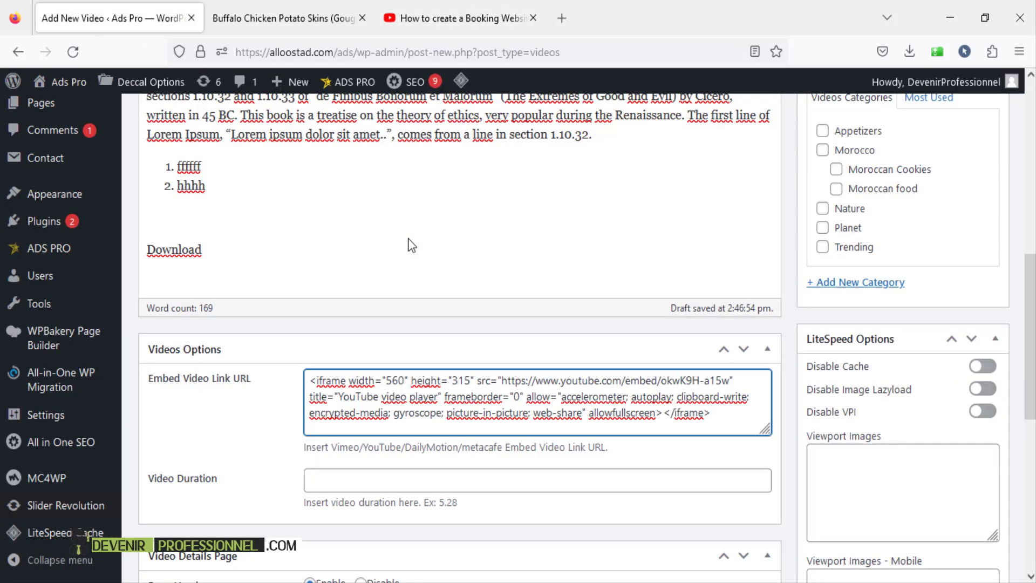
pyautogui.moveTo(765, 430); pyautogui.dragTo(766, 578)
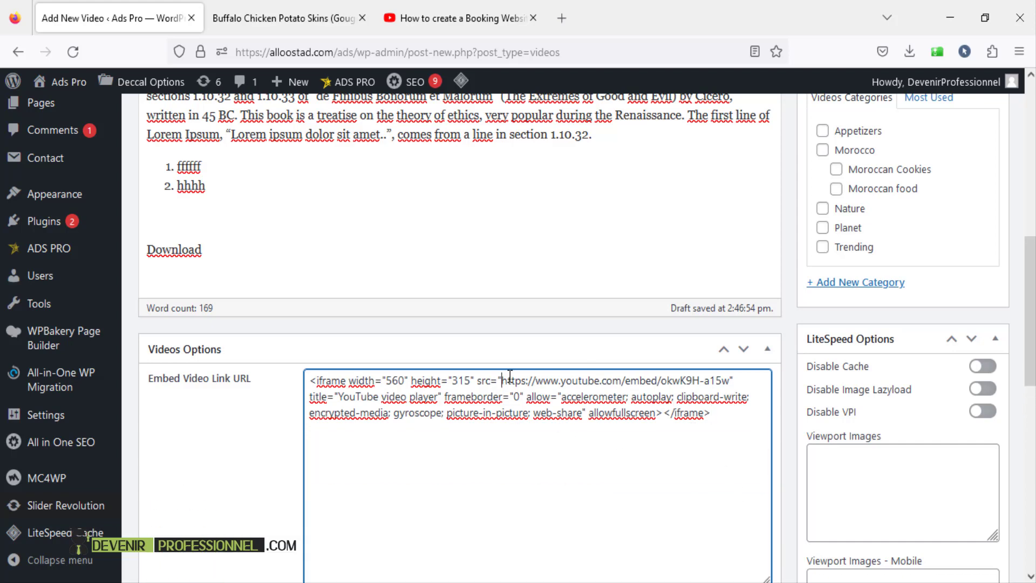
pyautogui.moveTo(508, 380); pyautogui.dragTo(730, 384)
pyautogui.hotkey('ctrl', 'c')
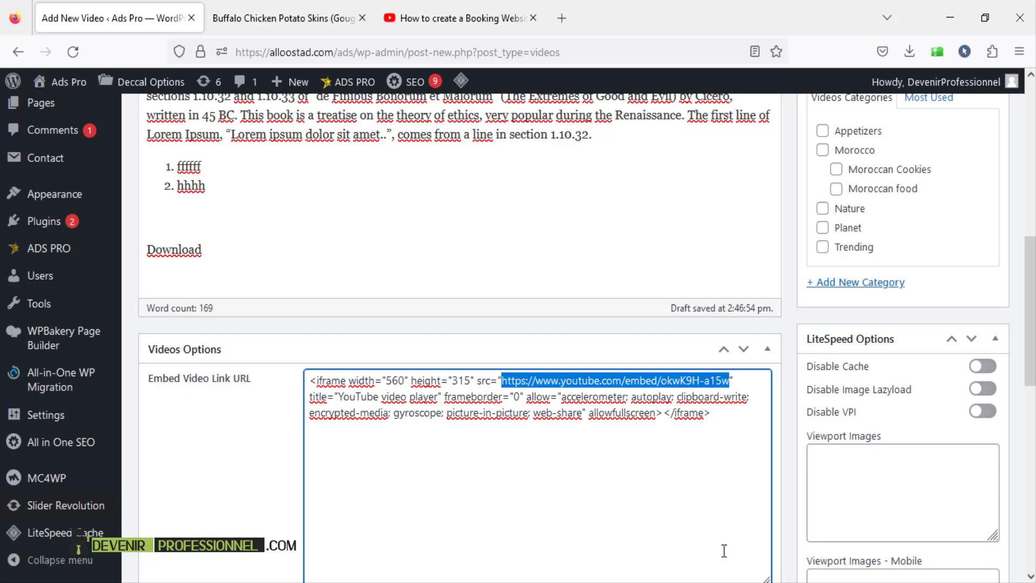
pyautogui.hotkey('ctrl', 'a')
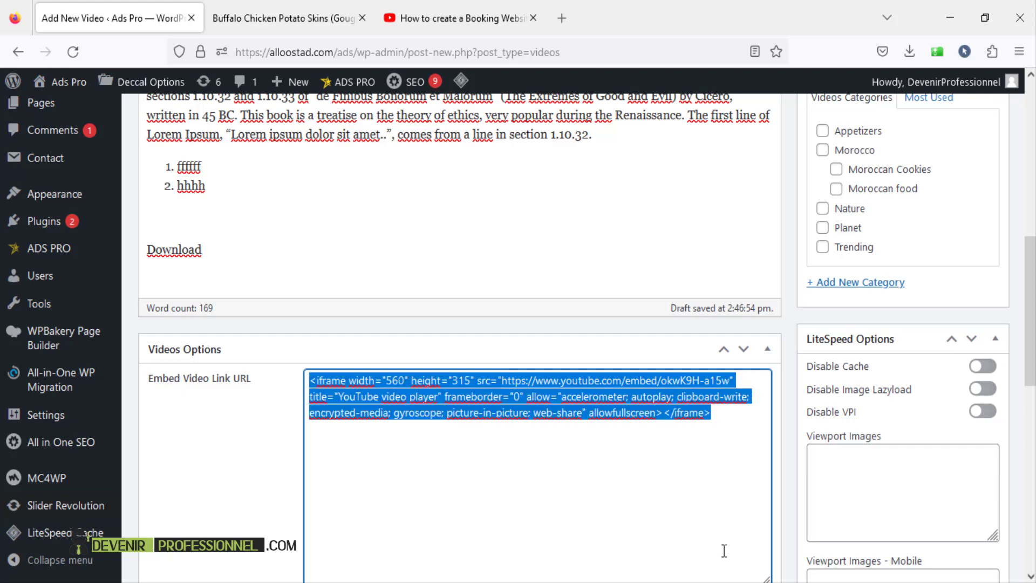
pyautogui.press('BackSpace')
pyautogui.hotkey('ctrl', 'v')
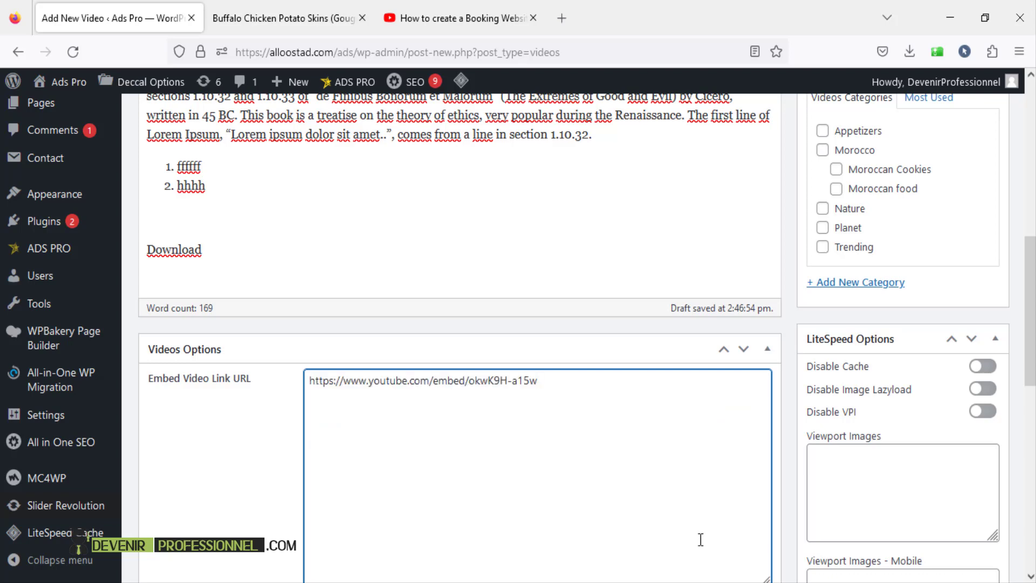
pyautogui.scroll(-3, 651, 451)
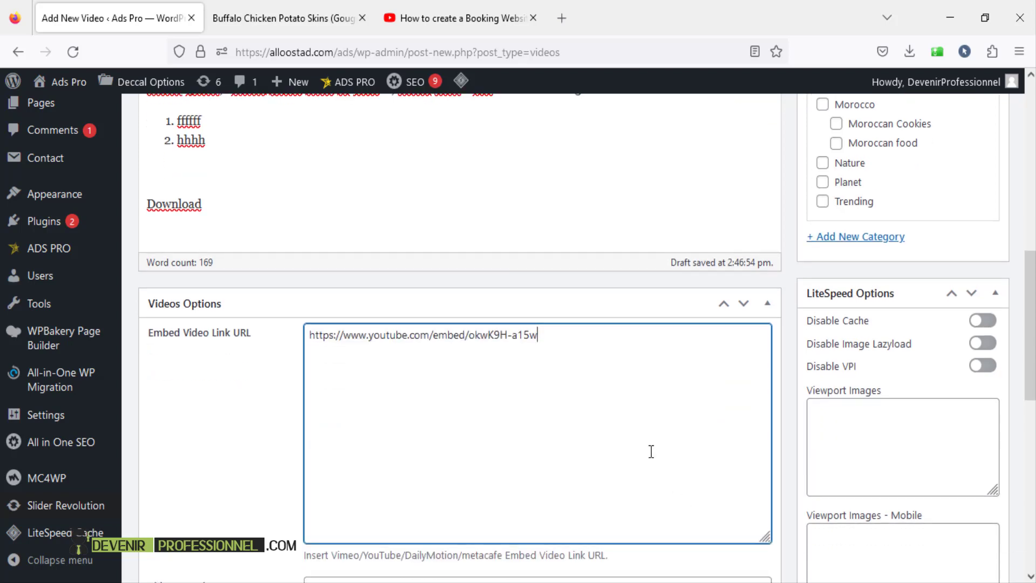
pyautogui.moveTo(762, 420); pyautogui.dragTo(743, 274)
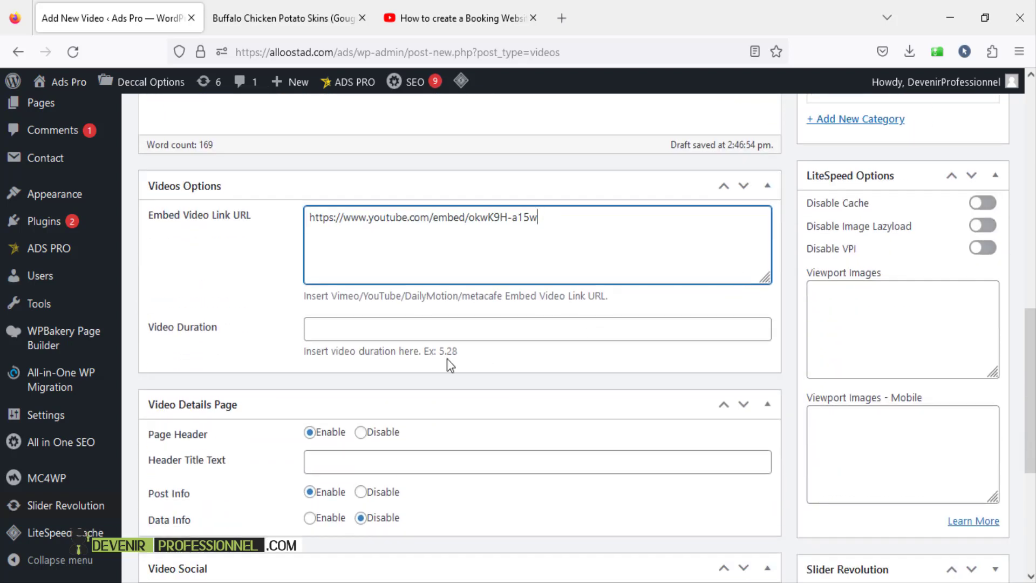
# - Enter 59:00 as the video duration, then glance at the live Buffalo Chicken Potato Skins page
pyautogui.click(359, 325)
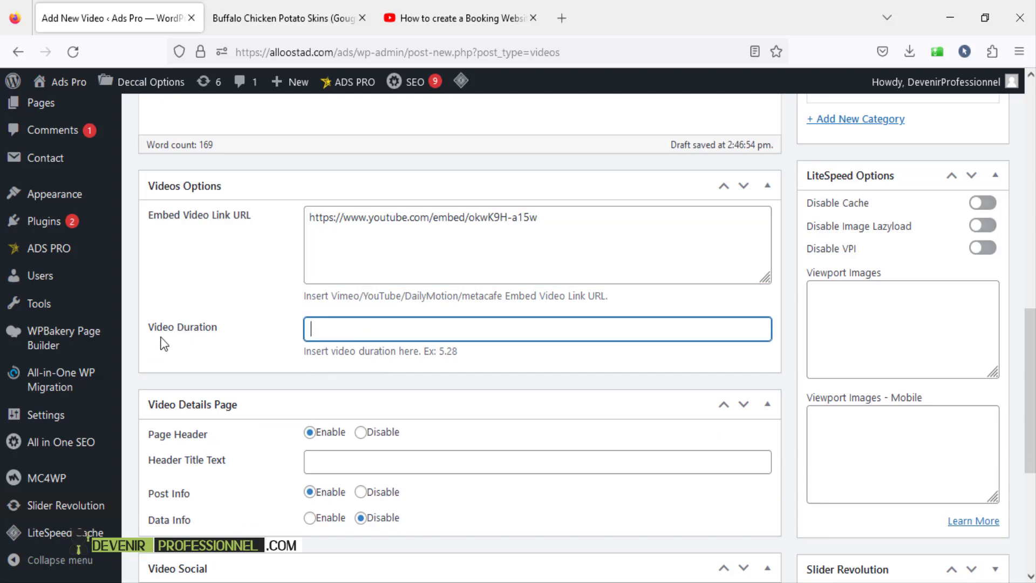
pyautogui.write('59:00')
pyautogui.scroll(-2, 293, 334)
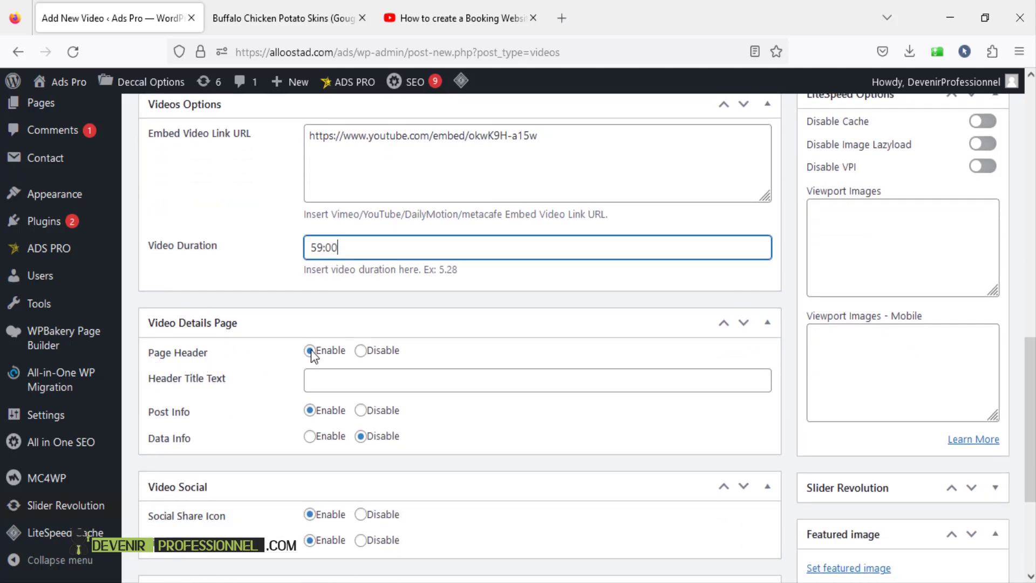
pyautogui.click(329, 18)
pyautogui.click(101, 15)
# - Compare the live Buffalo Chicken Potato Skins video page with the draft, ending back on the draft
pyautogui.click(267, 18)
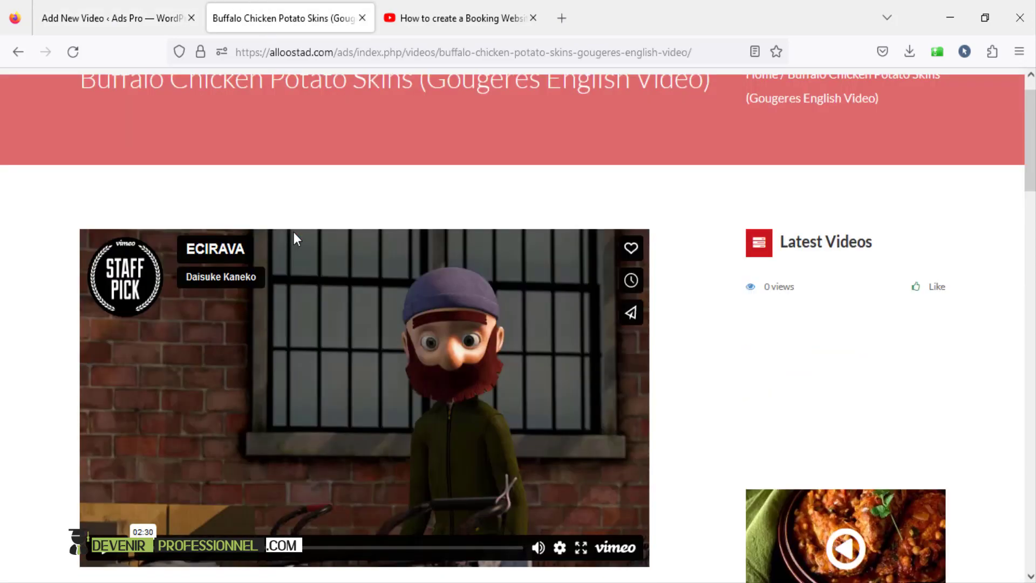
pyautogui.scroll(-5, 294, 232)
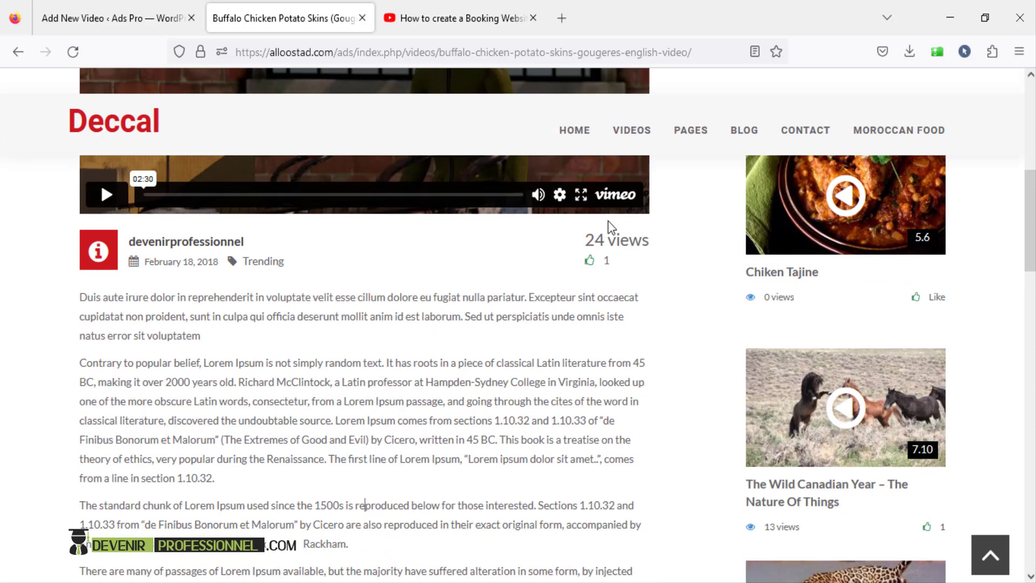
pyautogui.click(156, 21)
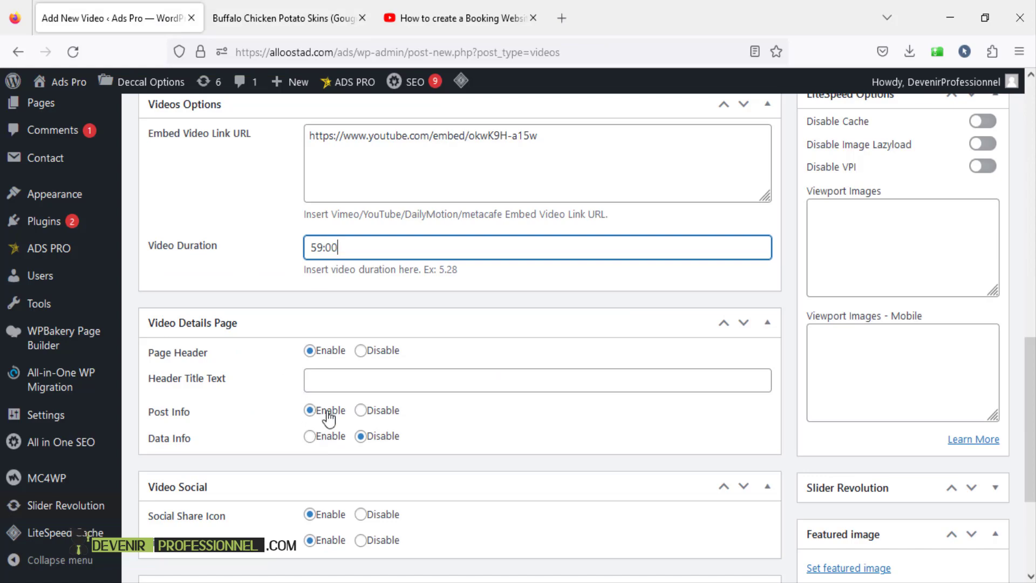
pyautogui.scroll(-3, 201, 396)
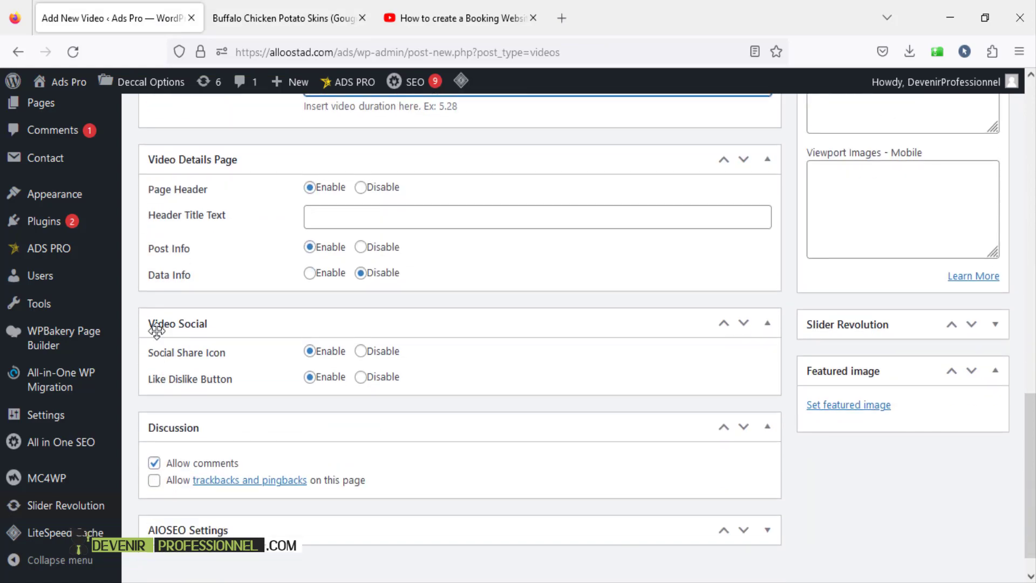
pyautogui.click(281, 9)
pyautogui.scroll(-2, 458, 238)
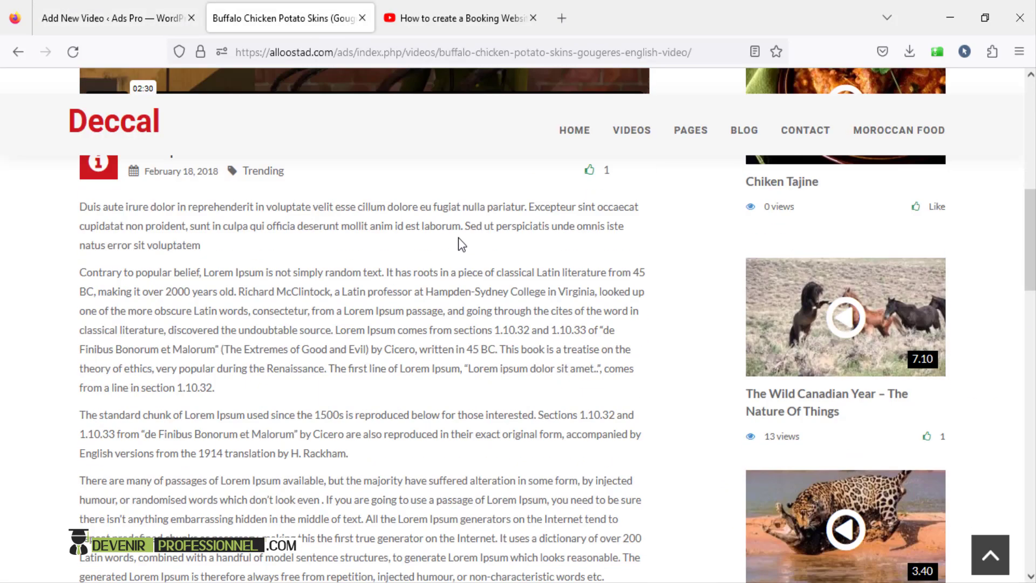
pyautogui.scroll(-3, 458, 237)
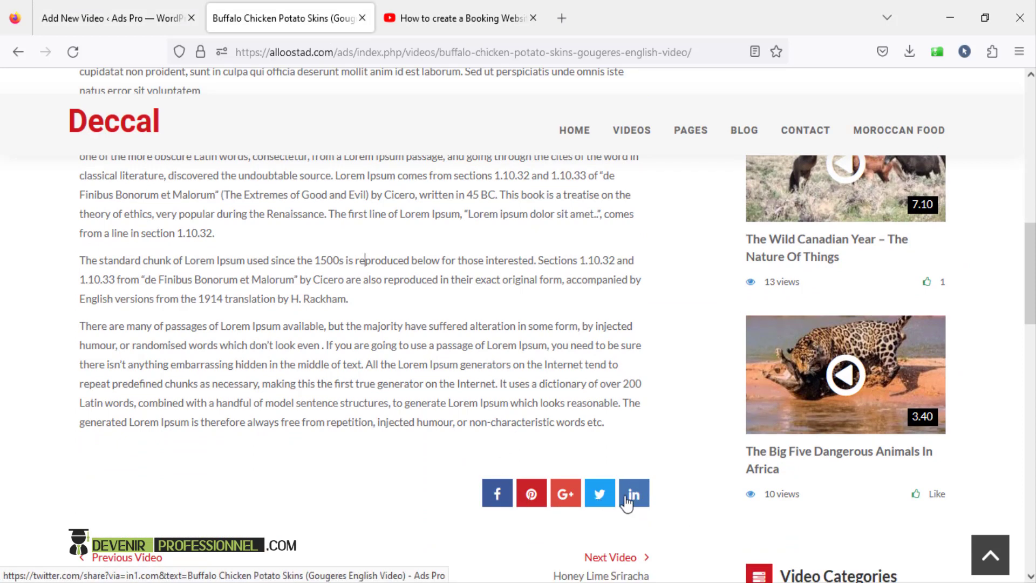
pyautogui.click(132, 21)
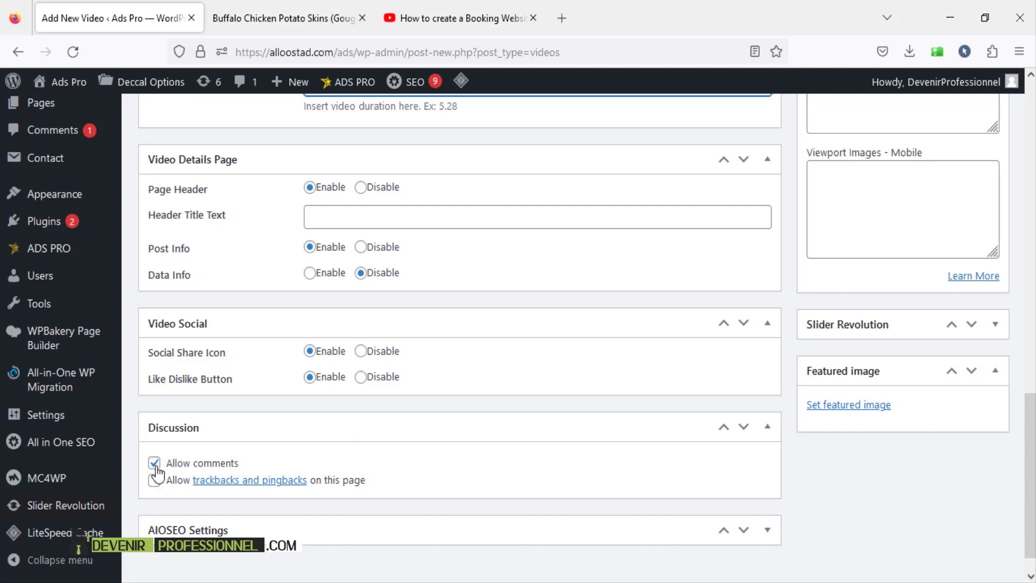
# - Set moroccan-chicken_thecozyapron_1.jpg from the Media Library as the video's featured image
pyautogui.scroll(3, 592, 423)
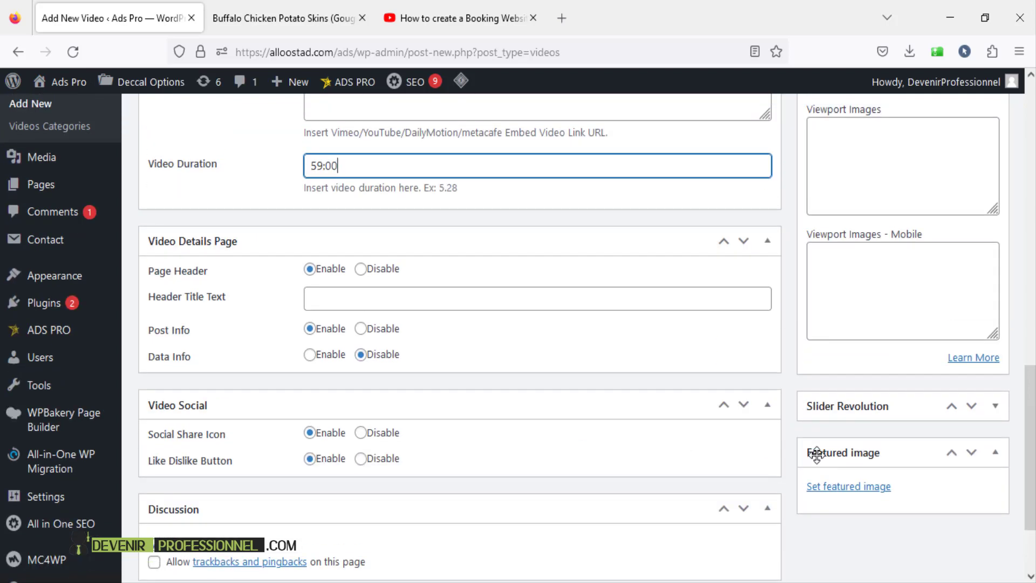
pyautogui.click(843, 489)
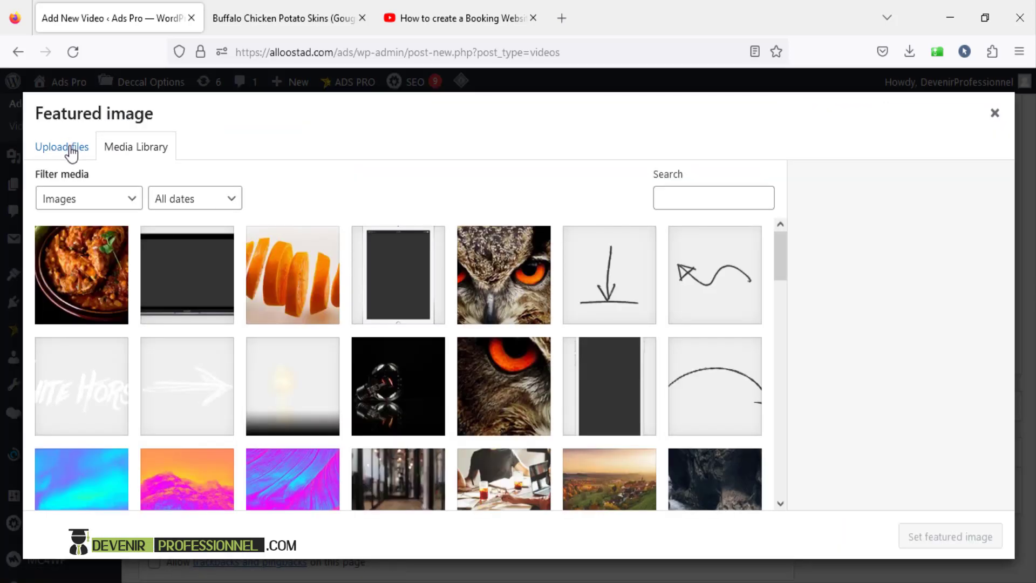
pyautogui.click(96, 278)
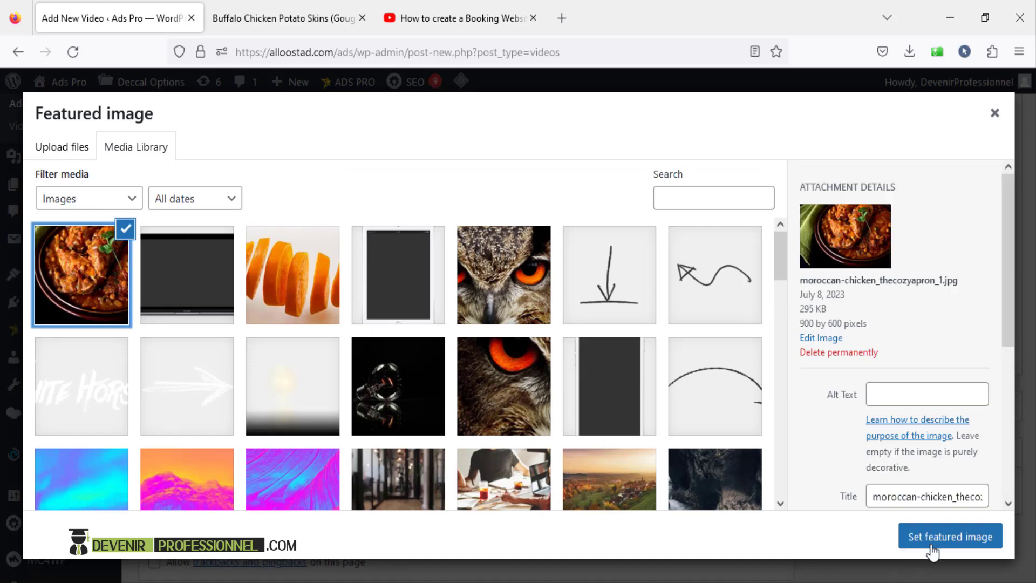
pyautogui.click(59, 153)
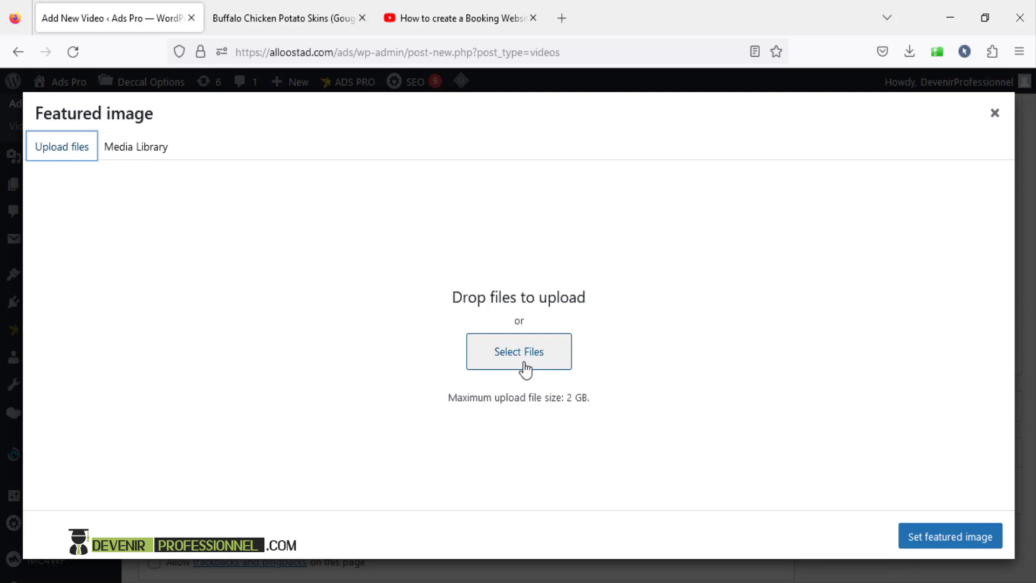
pyautogui.click(951, 536)
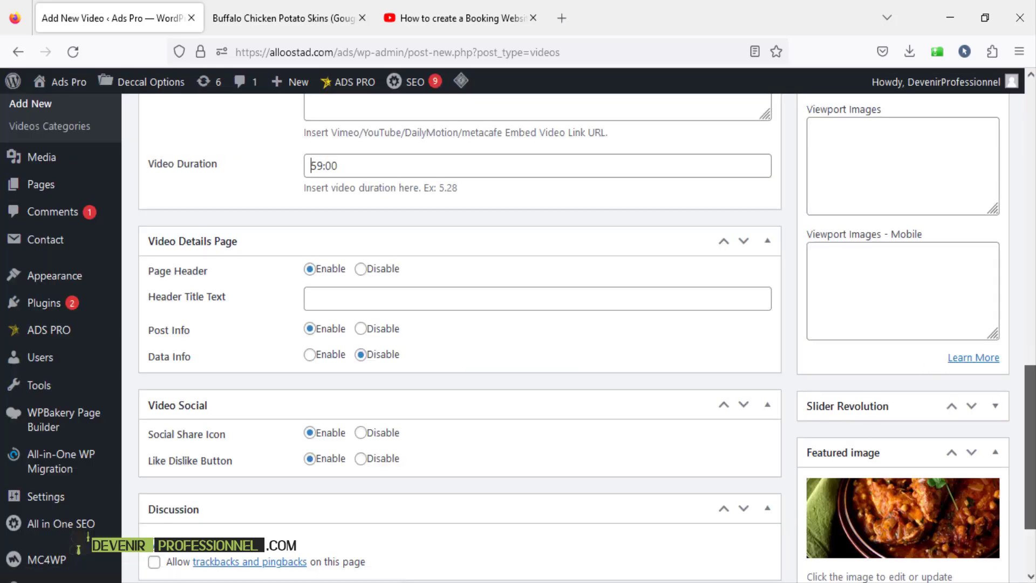
pyautogui.moveTo(1031, 405); pyautogui.dragTo(1030, 215)
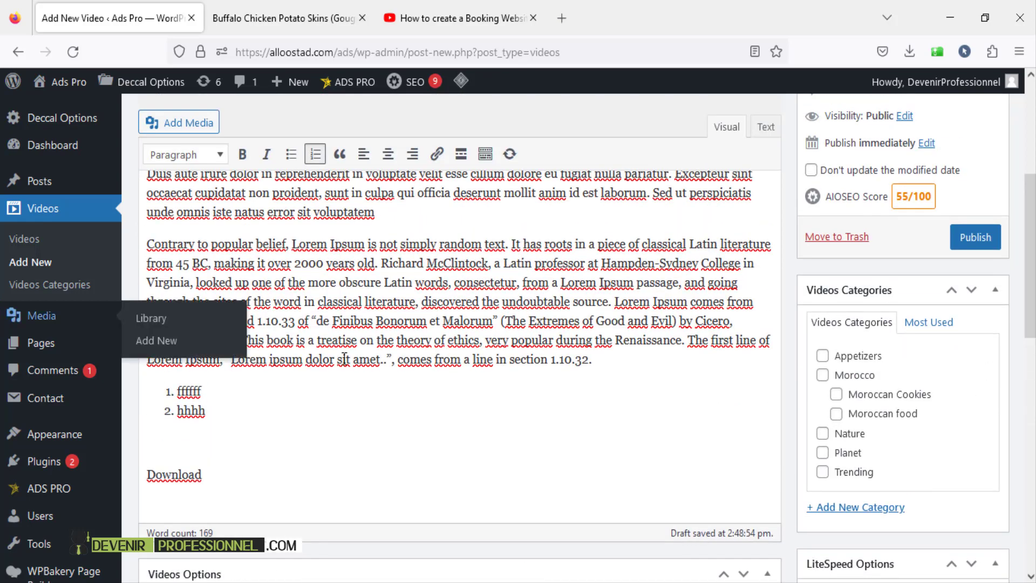
# - Tick the Moroccan food and Morocco categories, leaving Moroccan Cookies unticked, and publish the Moroccan Tajine video
pyautogui.scroll(3, 346, 359)
pyautogui.scroll(2, 181, 298)
pyautogui.scroll(-4, 200, 266)
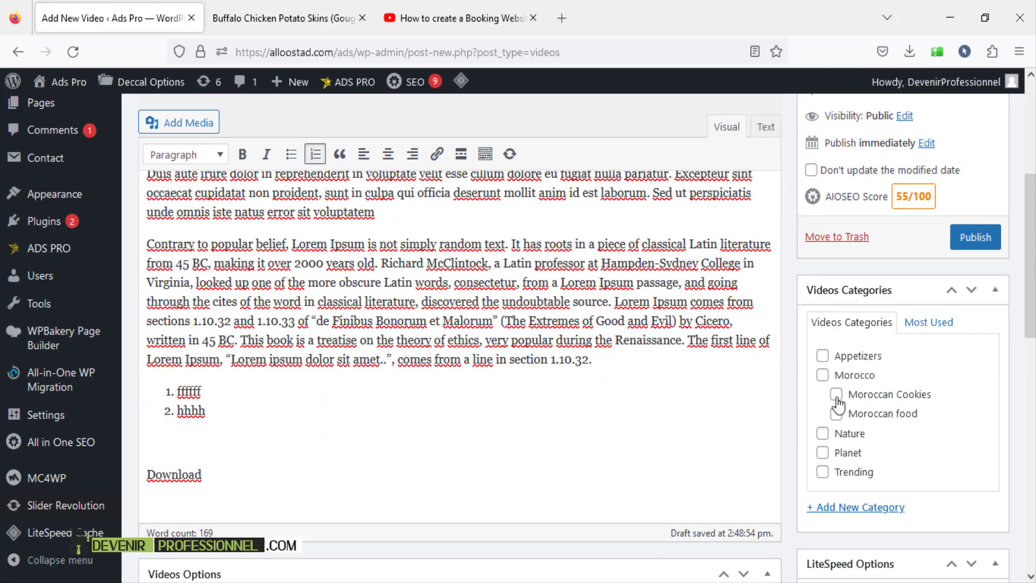
pyautogui.click(836, 396)
pyautogui.click(836, 395)
pyautogui.click(835, 418)
pyautogui.click(823, 376)
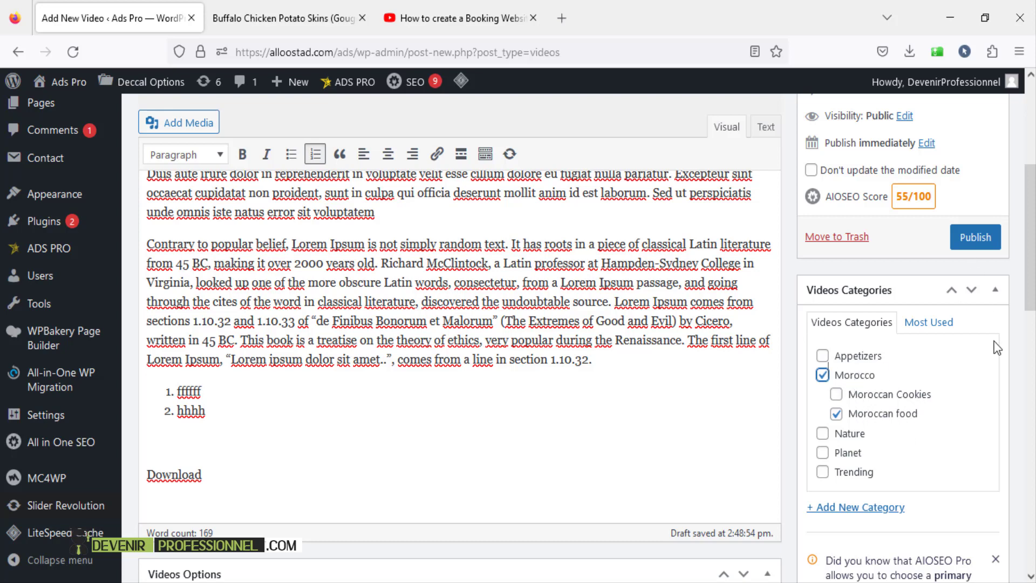
pyautogui.scroll(3, 966, 254)
pyautogui.click(971, 321)
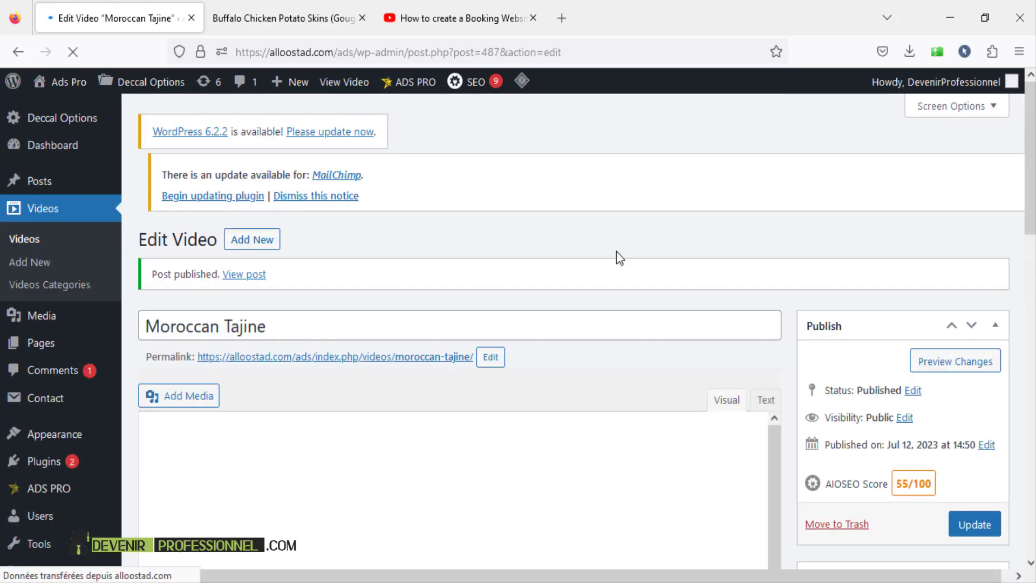
# - Open the Moroccan Tajine preview in a new browser tab and switch to it
pyautogui.scroll(-3, 701, 262)
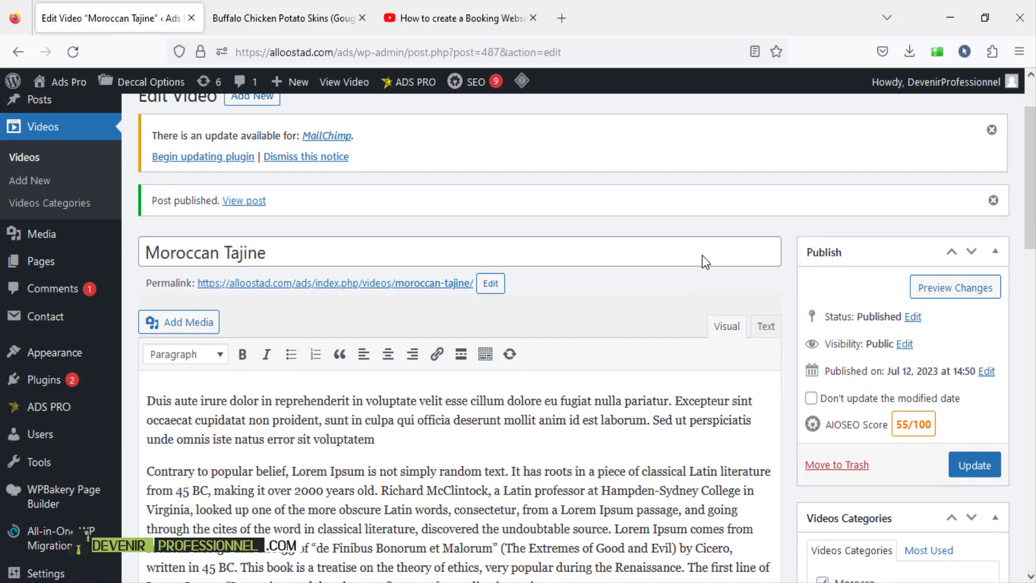
pyautogui.rightClick(956, 294)
pyautogui.click(939, 300)
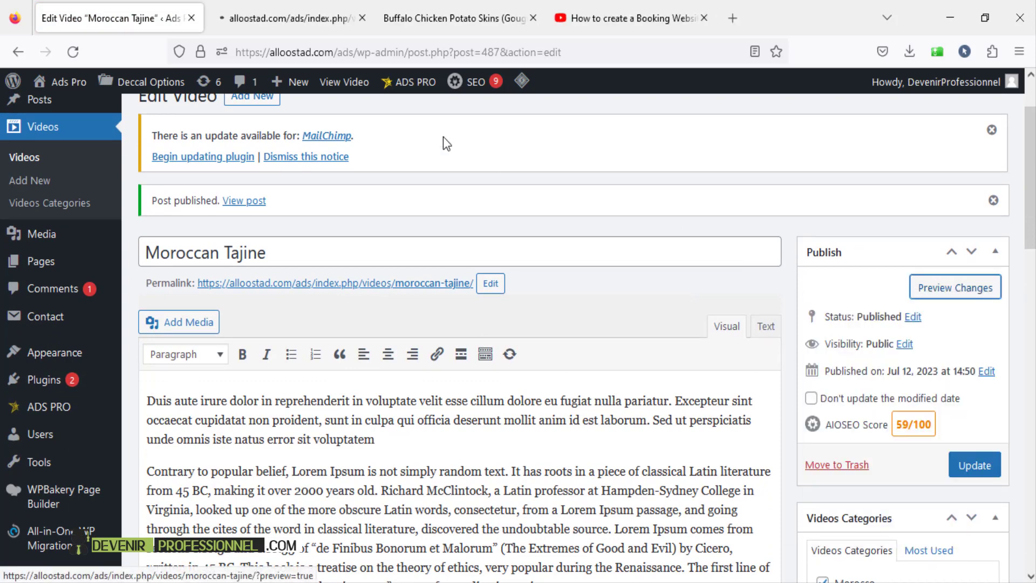
pyautogui.click(280, 19)
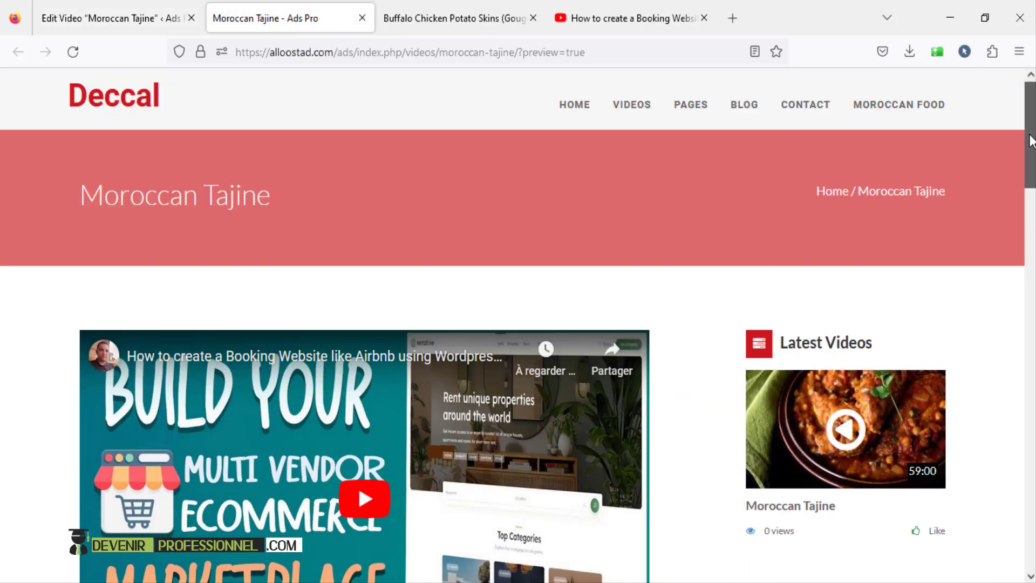
# - Scroll through the preview's embedded tutorial and description, then go back to the Edit Video tab
pyautogui.scroll(-8, 1030, 140)
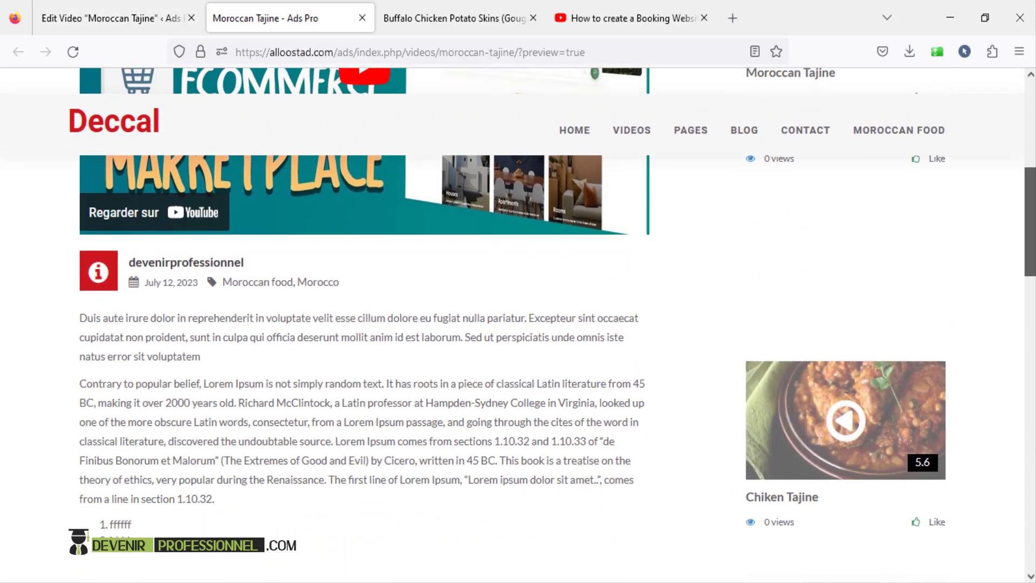
pyautogui.scroll(-3, 61, 292)
pyautogui.scroll(-2, 61, 291)
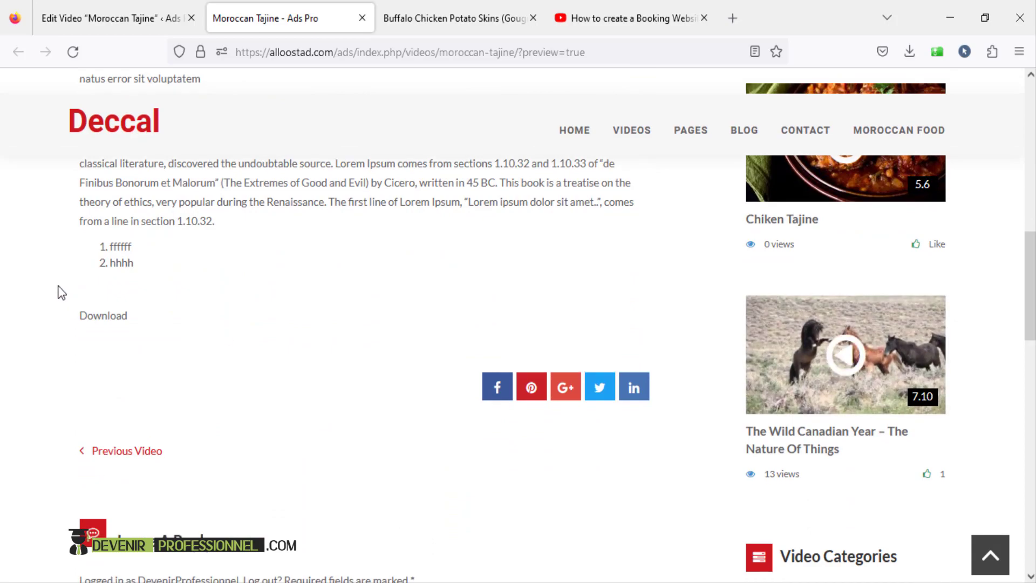
pyautogui.click(1034, 356)
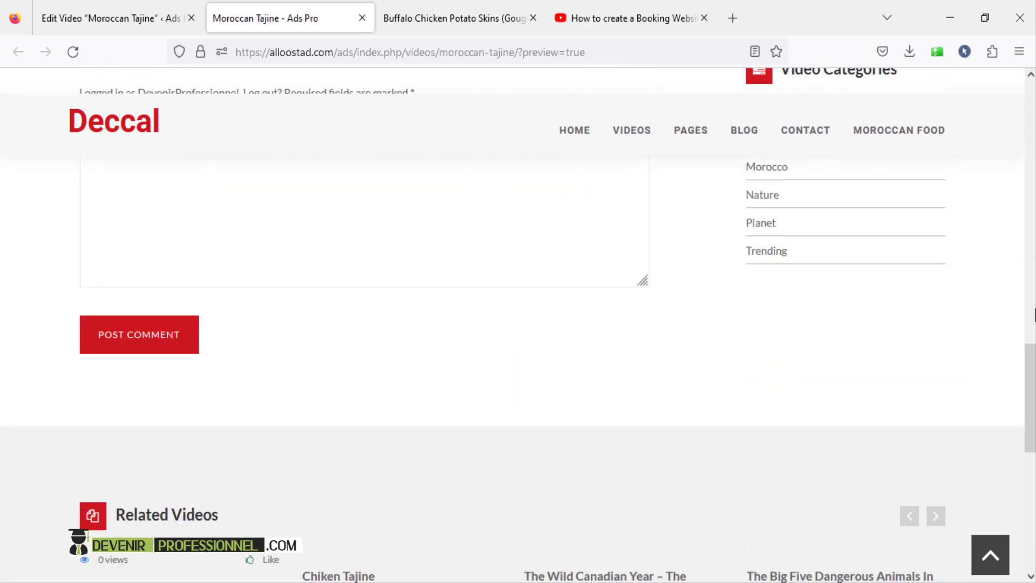
pyautogui.moveTo(1029, 353); pyautogui.dragTo(1029, 111)
pyautogui.scroll(-5, 295, 330)
pyautogui.scroll(-3, 295, 330)
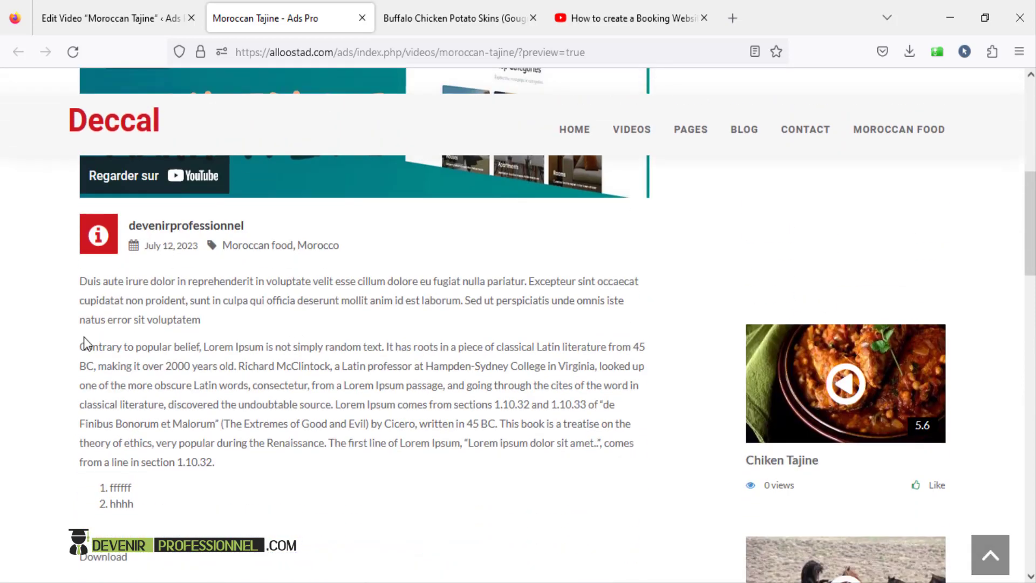
pyautogui.scroll(-6, 1015, 184)
pyautogui.scroll(12, 1008, 156)
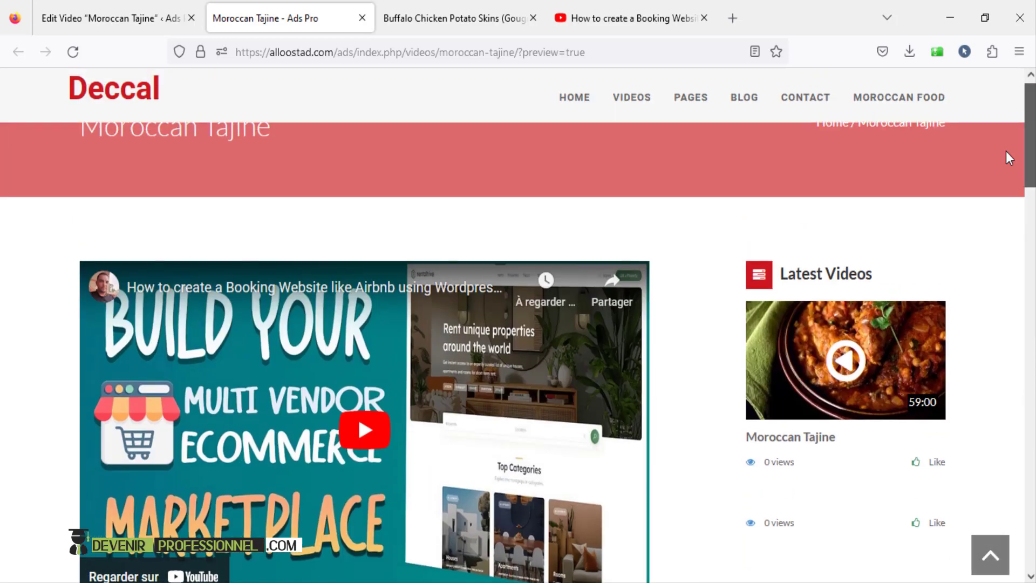
pyautogui.scroll(1, 439, 270)
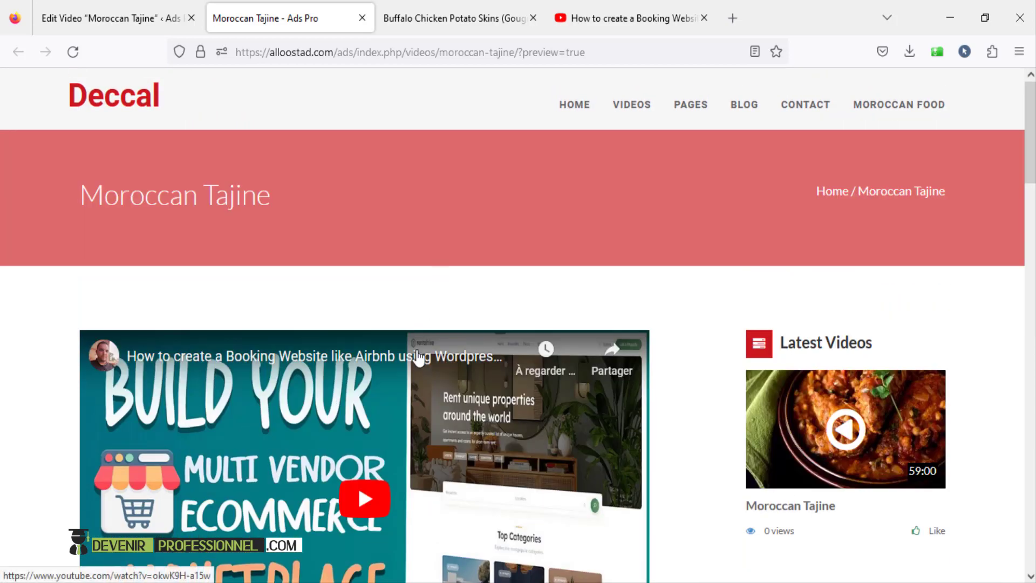
pyautogui.click(108, 18)
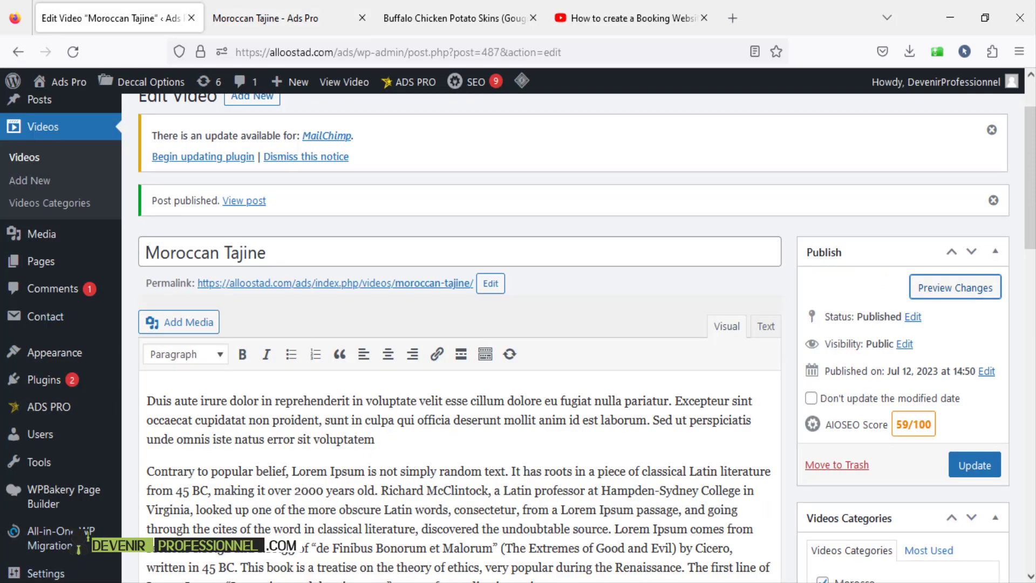
# - Dismiss the Post published and MailChimp update notices on the editor and the Dashboard
pyautogui.click(993, 200)
pyautogui.click(992, 129)
pyautogui.scroll(-3, 992, 129)
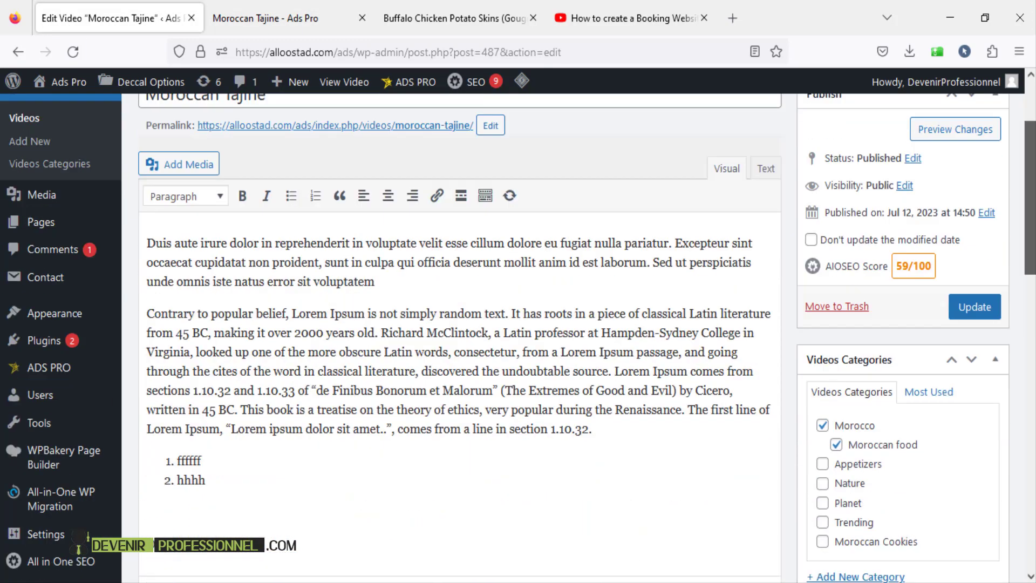
pyautogui.scroll(2, 1030, 146)
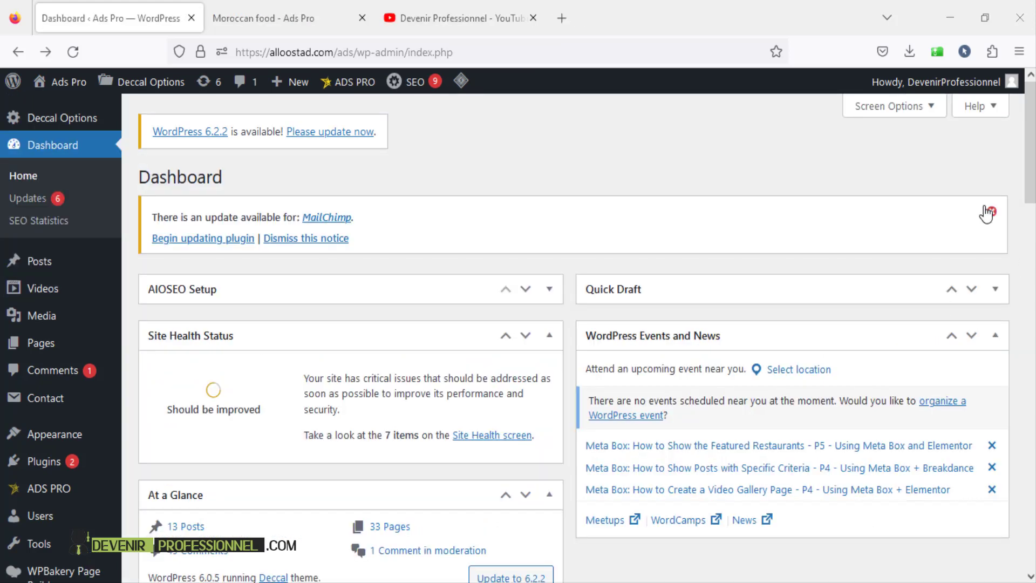
pyautogui.click(992, 213)
pyautogui.moveTo(15, 302)
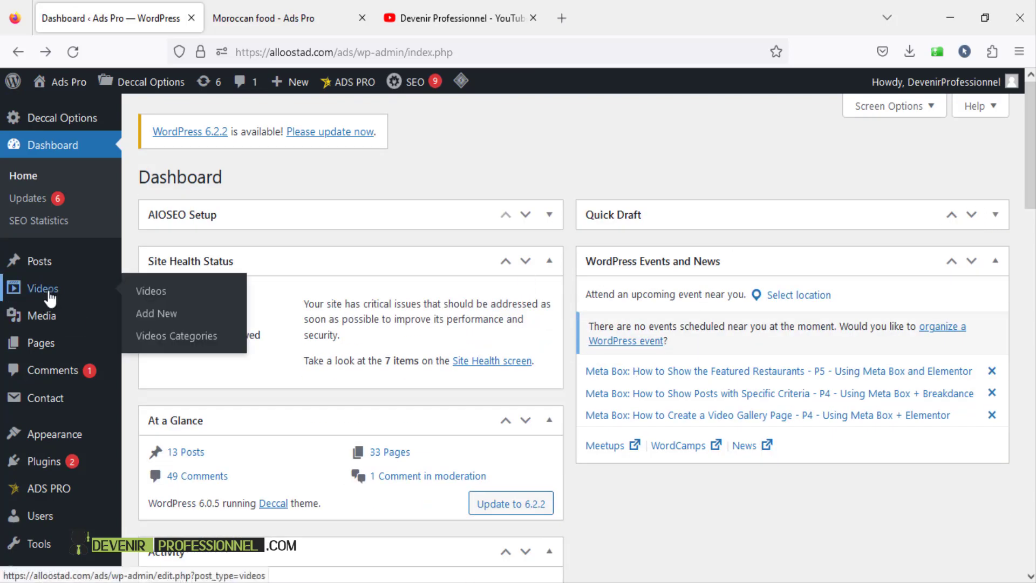
# - Open Videos Categories, dismiss its MailChimp notice, and review the Morocco and Moroccan food entries
pyautogui.click(160, 348)
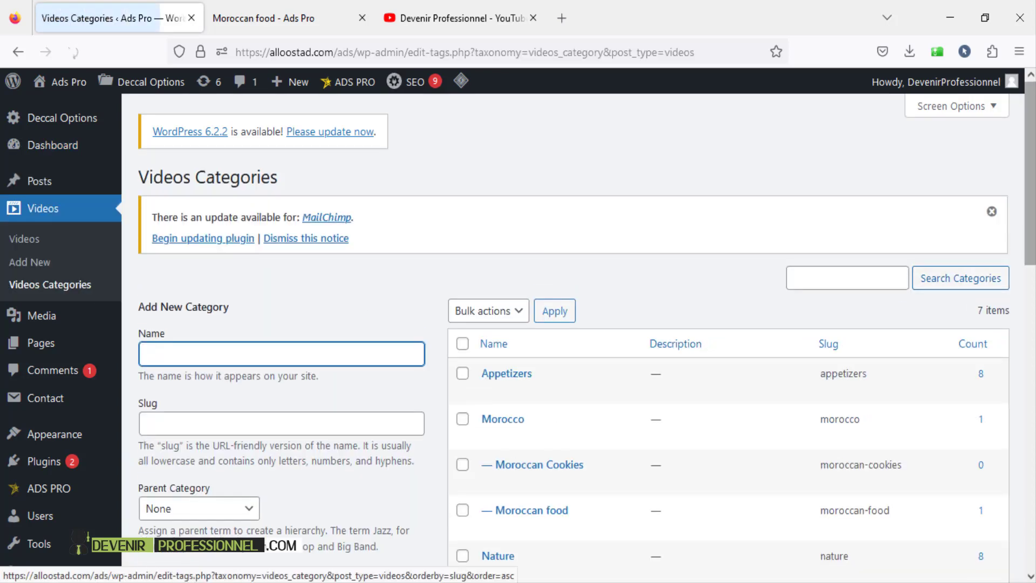
pyautogui.moveTo(1032, 173); pyautogui.dragTo(1031, 211)
pyautogui.click(992, 111)
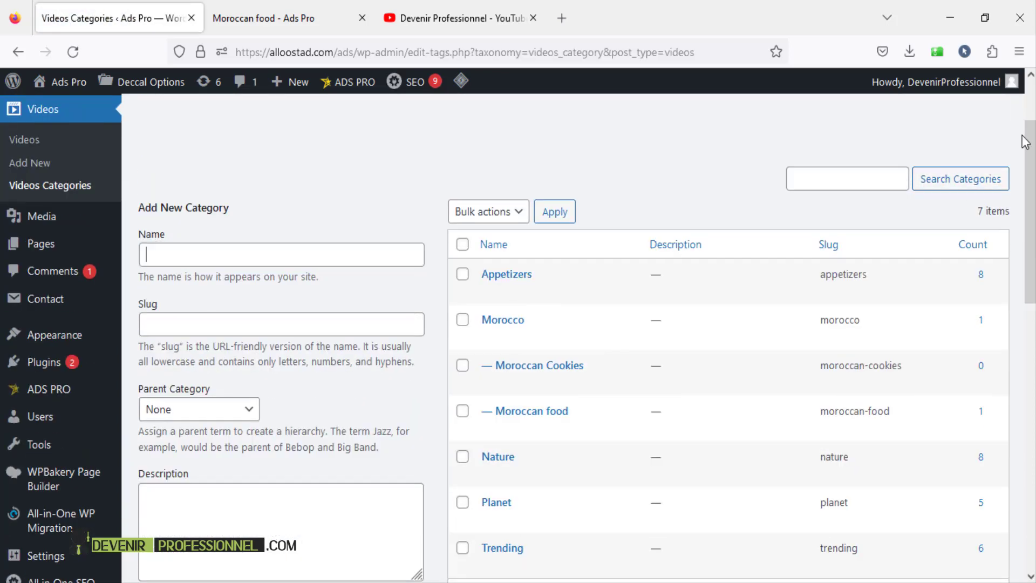
pyautogui.scroll(-3, 755, 216)
pyautogui.scroll(2, 542, 178)
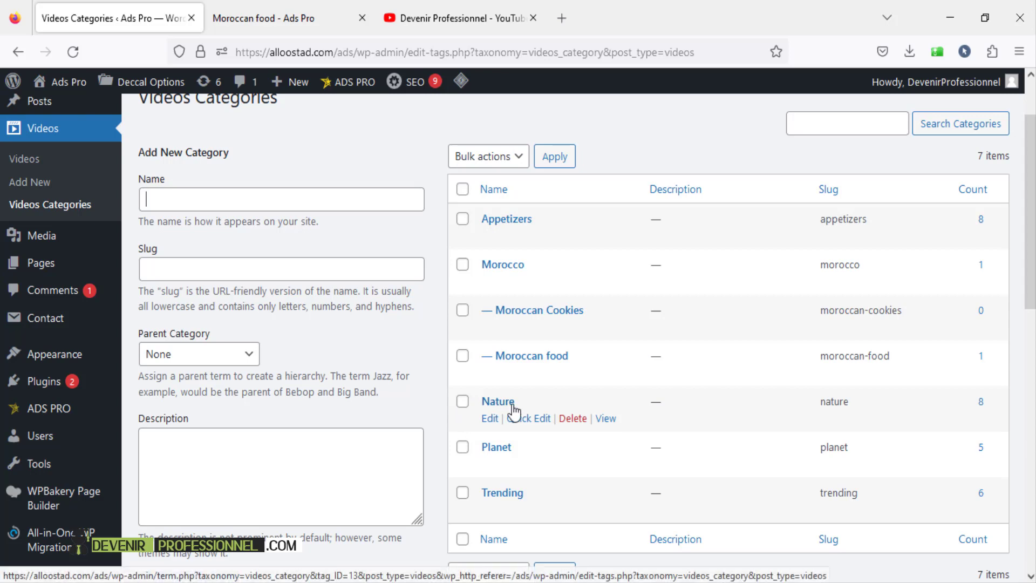
pyautogui.scroll(2, 512, 412)
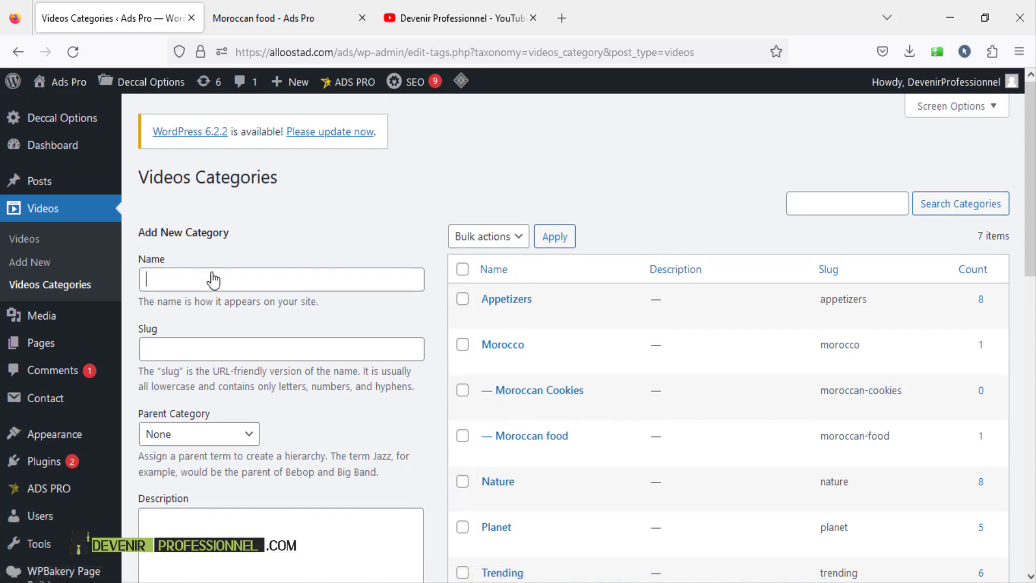
# - Add a new page from Pages > Add New and enter the title 'Moroccan Food'
pyautogui.moveTo(65, 347)
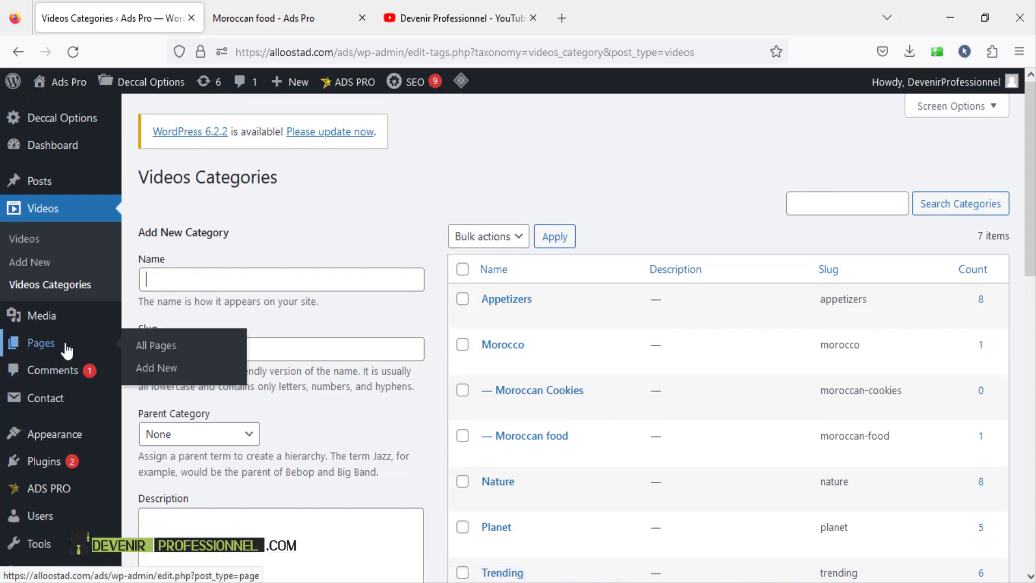
pyautogui.click(150, 373)
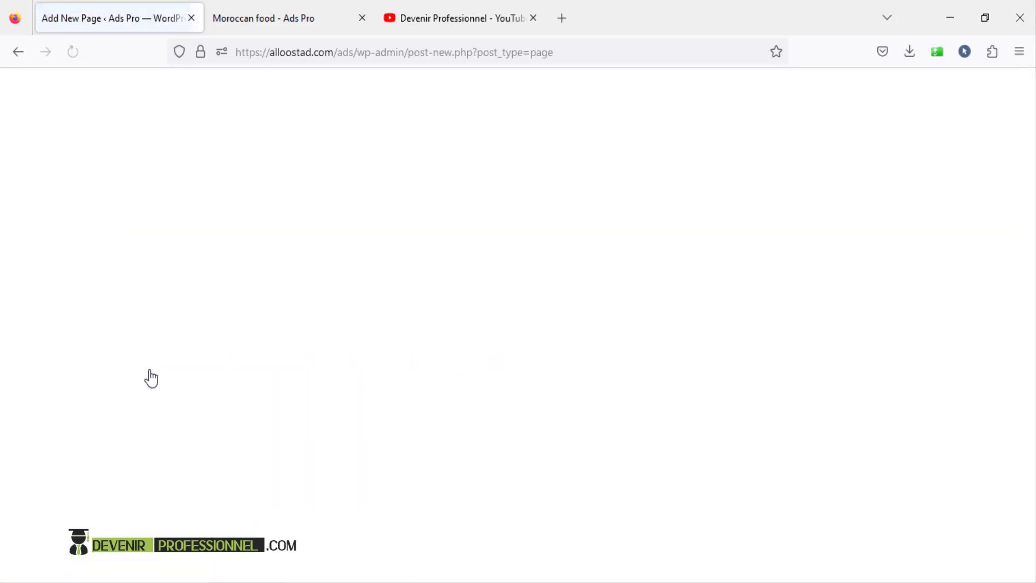
pyautogui.scroll(-2, 234, 266)
pyautogui.scroll(2, 234, 268)
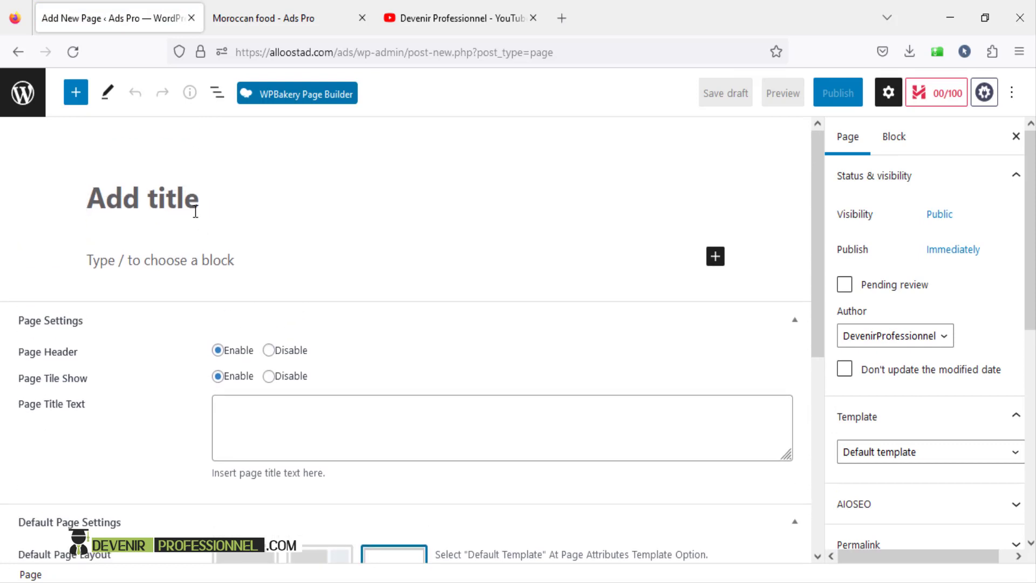
pyautogui.click(192, 203)
pyautogui.write('Mo')
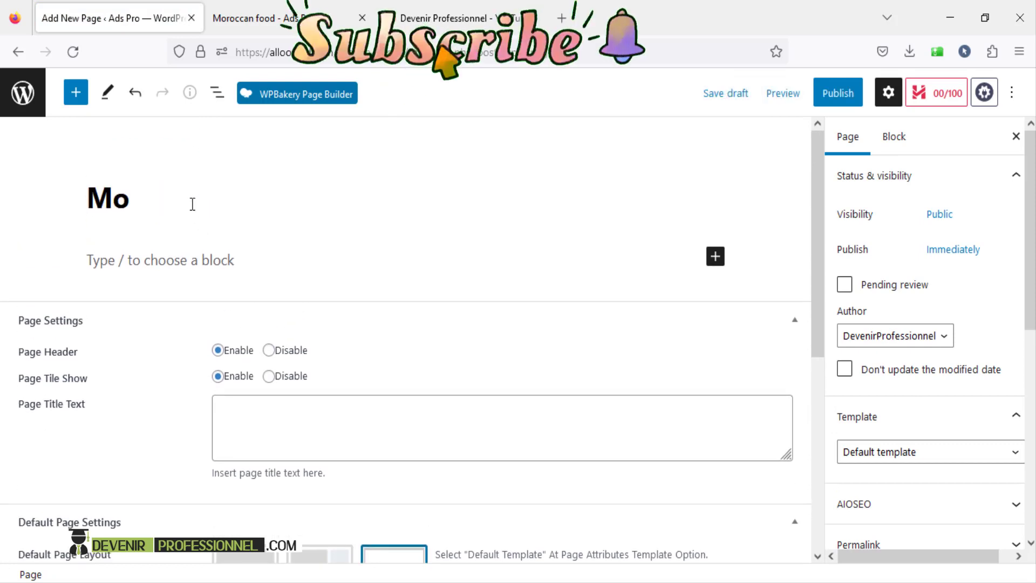
pyautogui.write('roccan ')
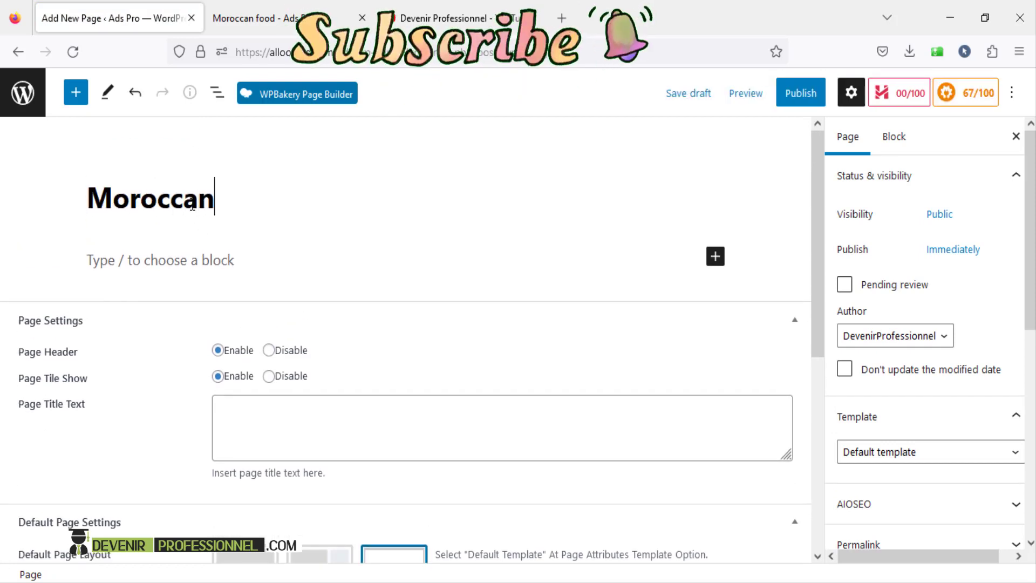
pyautogui.write('Food')
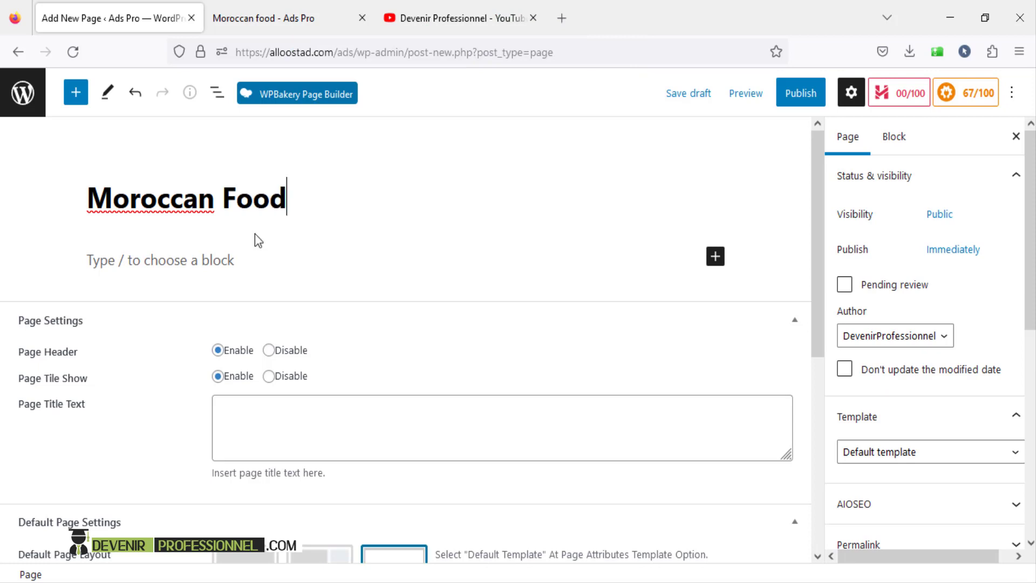
pyautogui.scroll(-3, 298, 241)
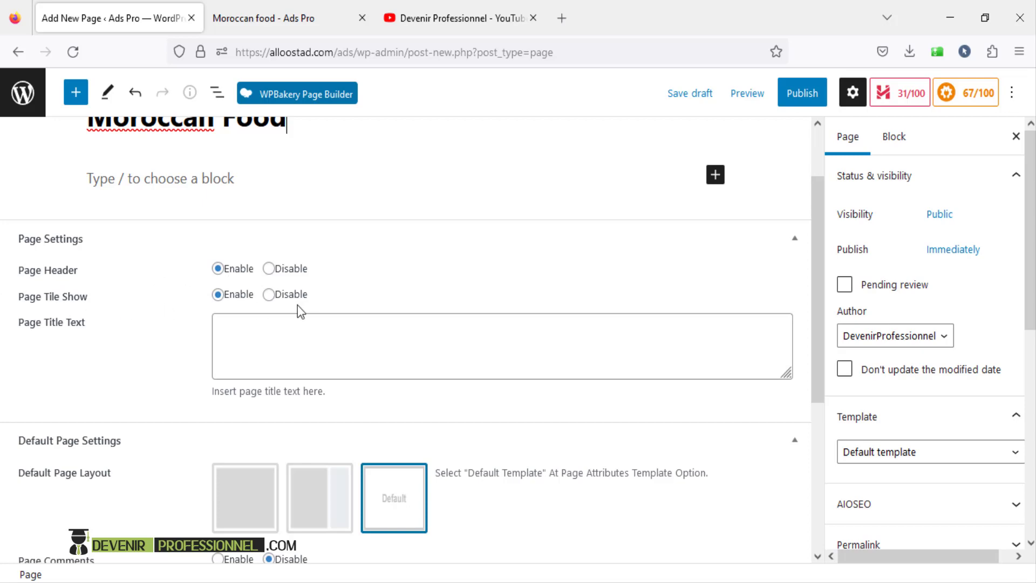
pyautogui.scroll(3, 116, 243)
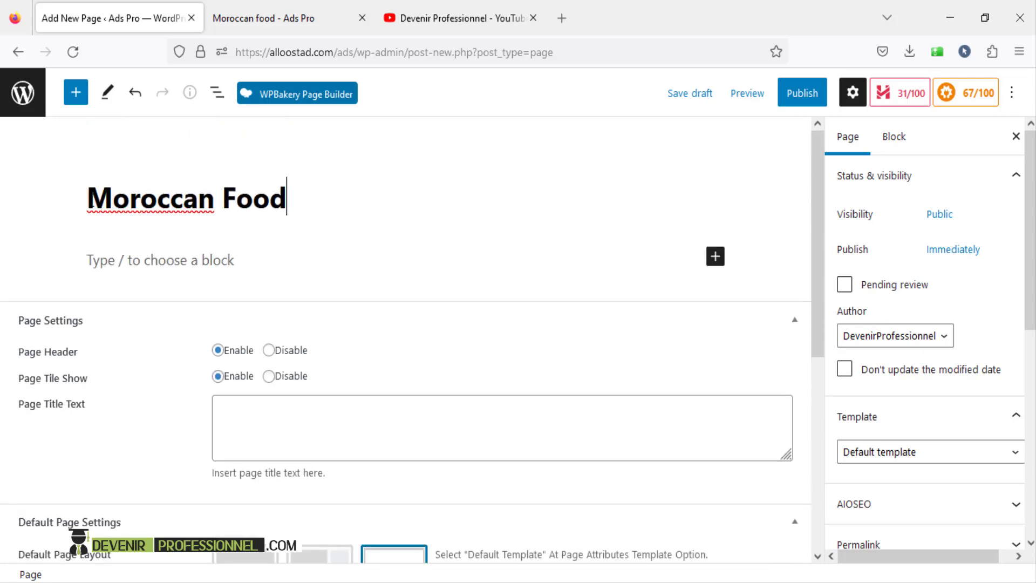
# - Choose the no-sidebar Default Page Layout for the Moroccan Food page
pyautogui.moveTo(90, 204); pyautogui.dragTo(324, 208)
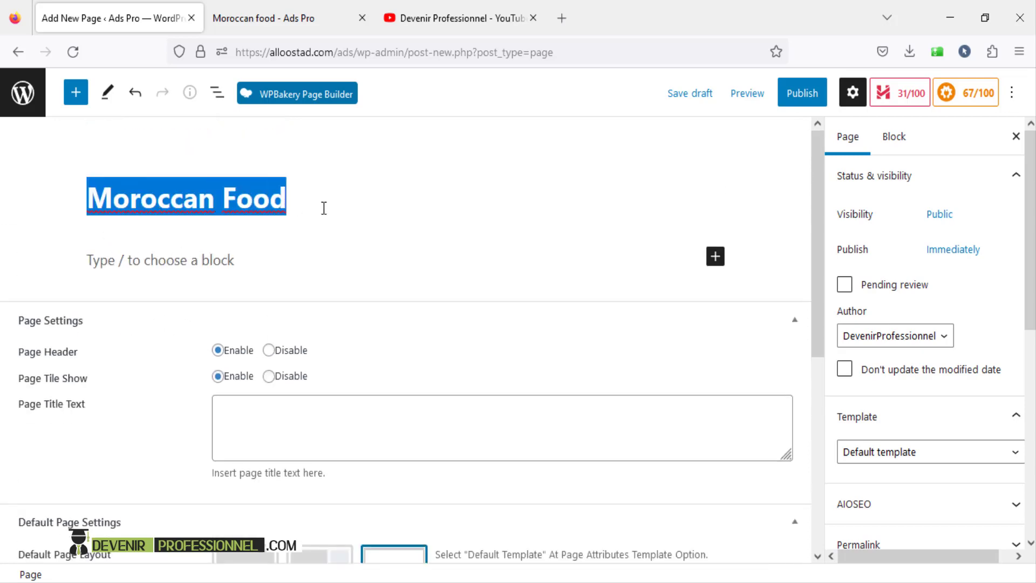
pyautogui.click(275, 420)
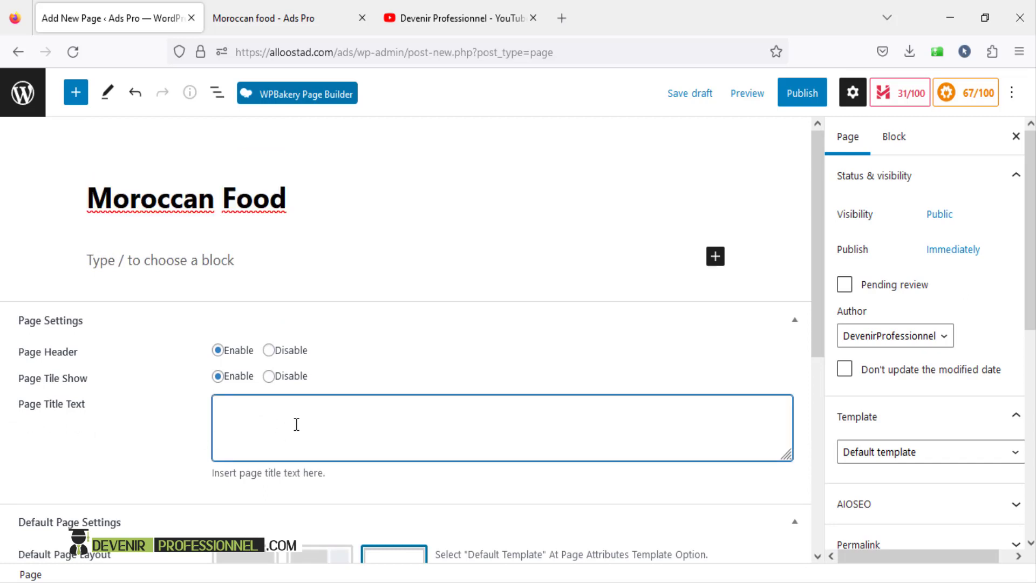
pyautogui.scroll(-5, 296, 424)
pyautogui.click(230, 336)
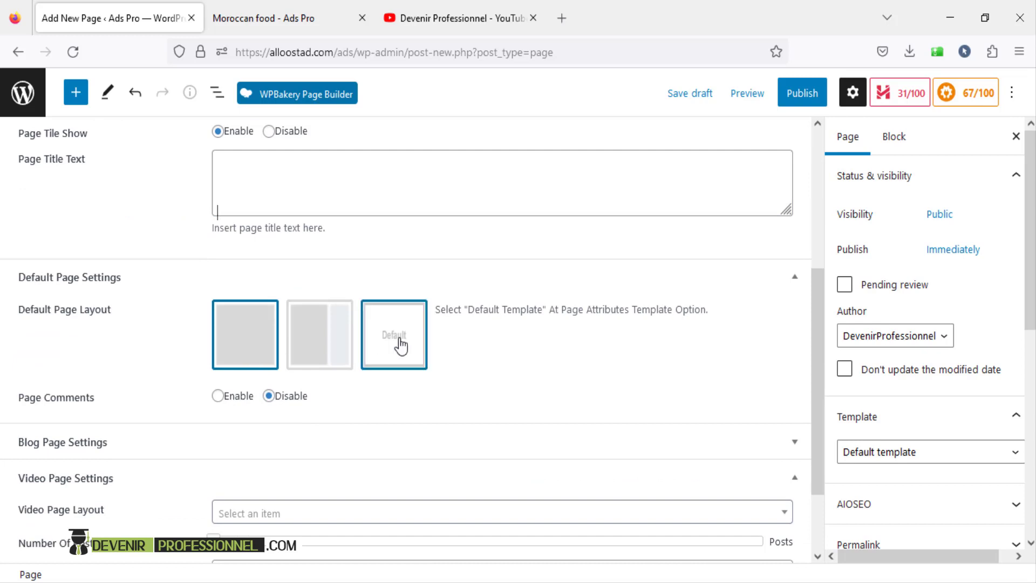
# - Review the Video Page Layout dropdown options, then switch to the live Moroccan food page
pyautogui.scroll(-2, 399, 345)
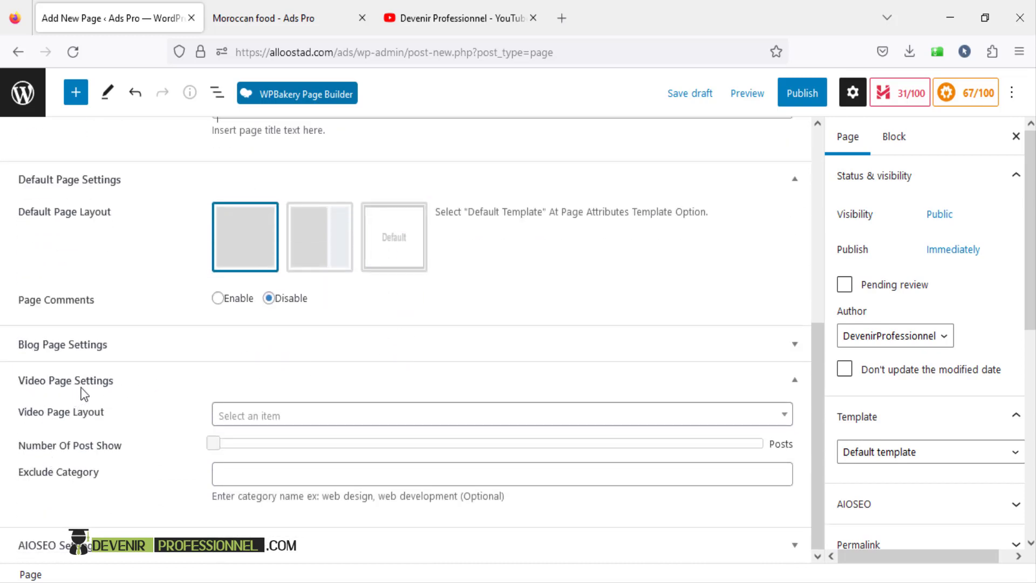
pyautogui.click(263, 415)
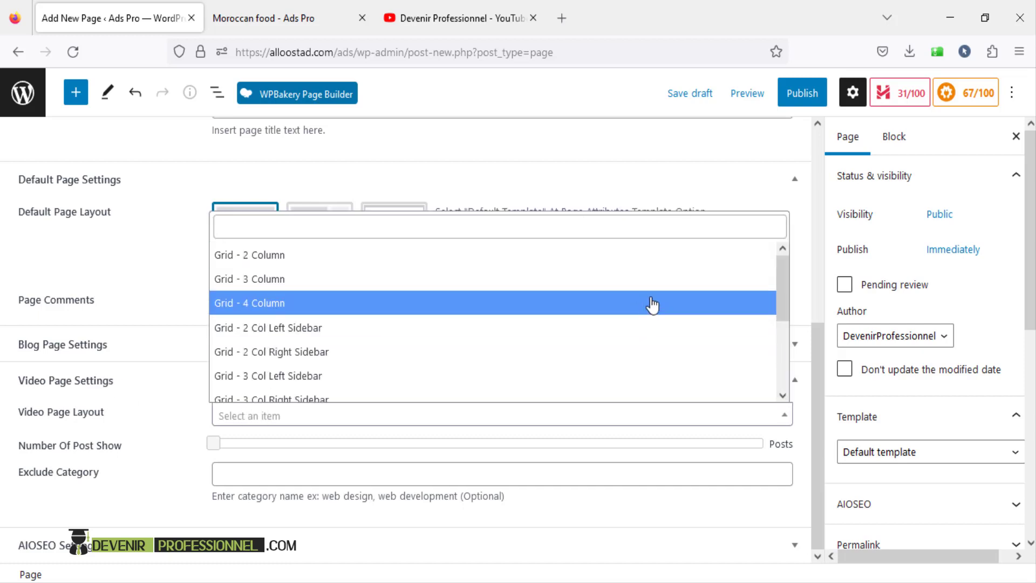
pyautogui.moveTo(782, 290); pyautogui.dragTo(772, 239)
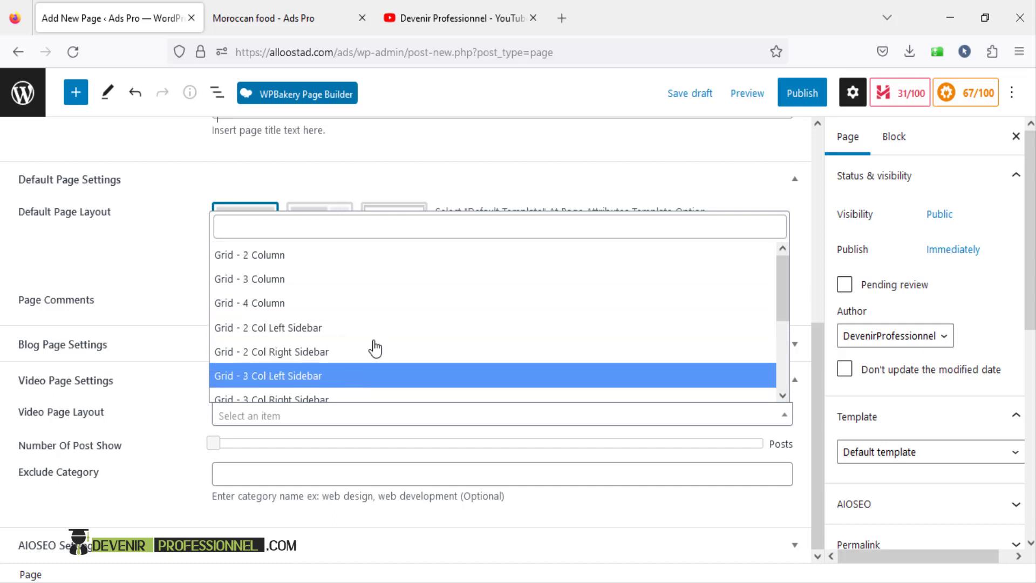
pyautogui.click(277, 19)
# - Preview the site's Grid – 2 Column and Grid – 3 Column video pages
pyautogui.moveTo(630, 109)
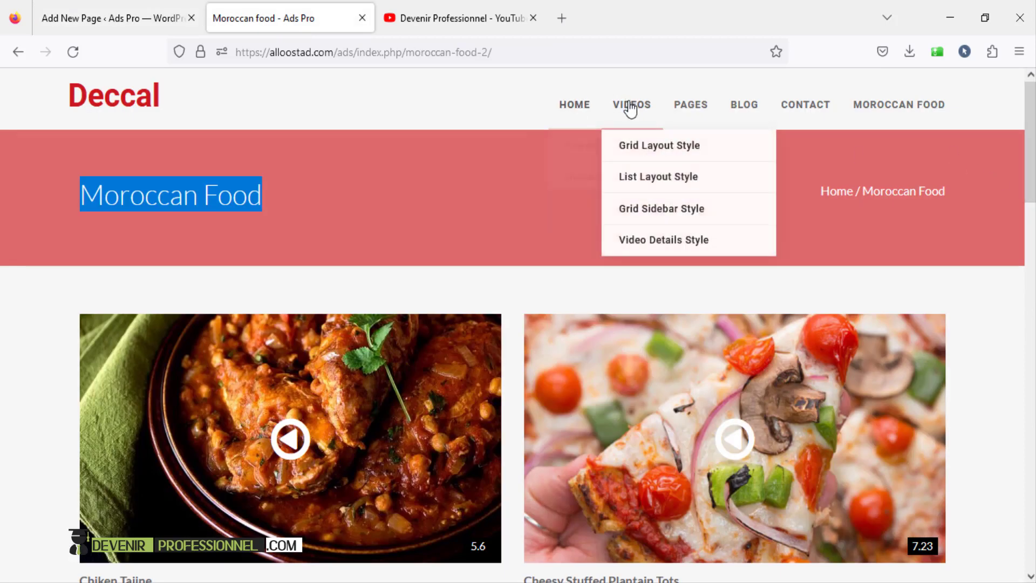
pyautogui.moveTo(636, 141)
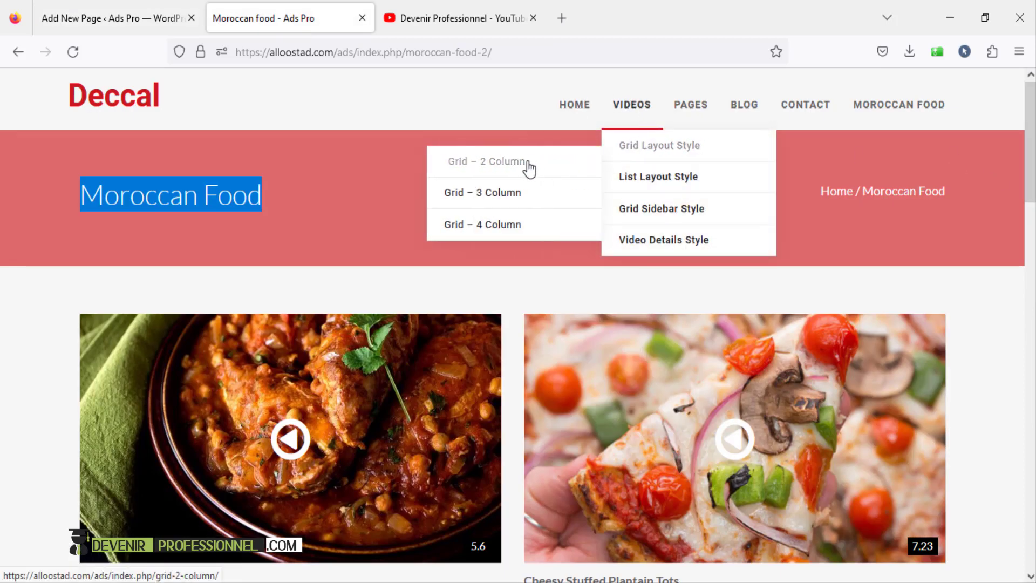
pyautogui.click(527, 163)
pyautogui.scroll(-8, 568, 273)
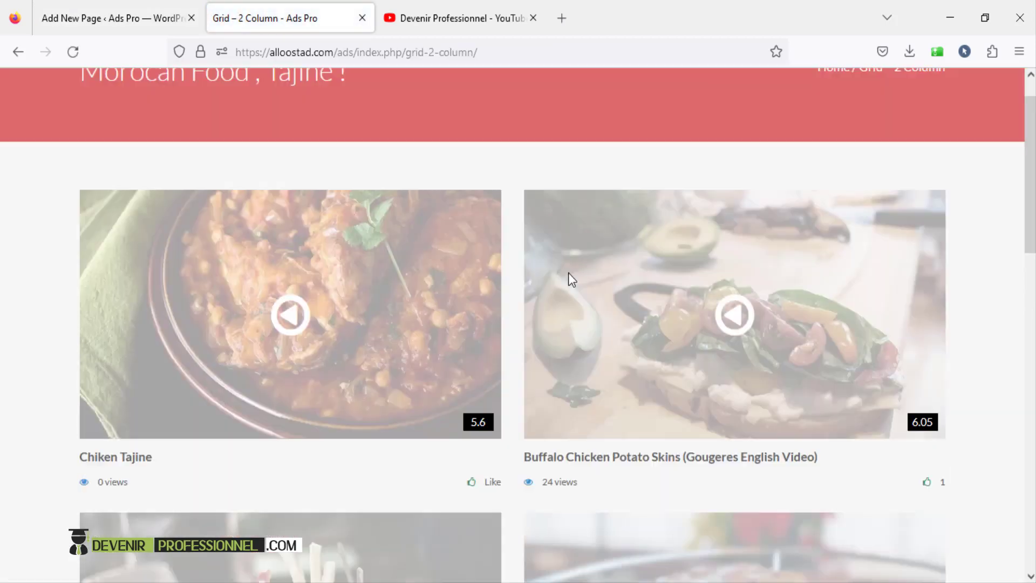
pyautogui.scroll(8, 419, 363)
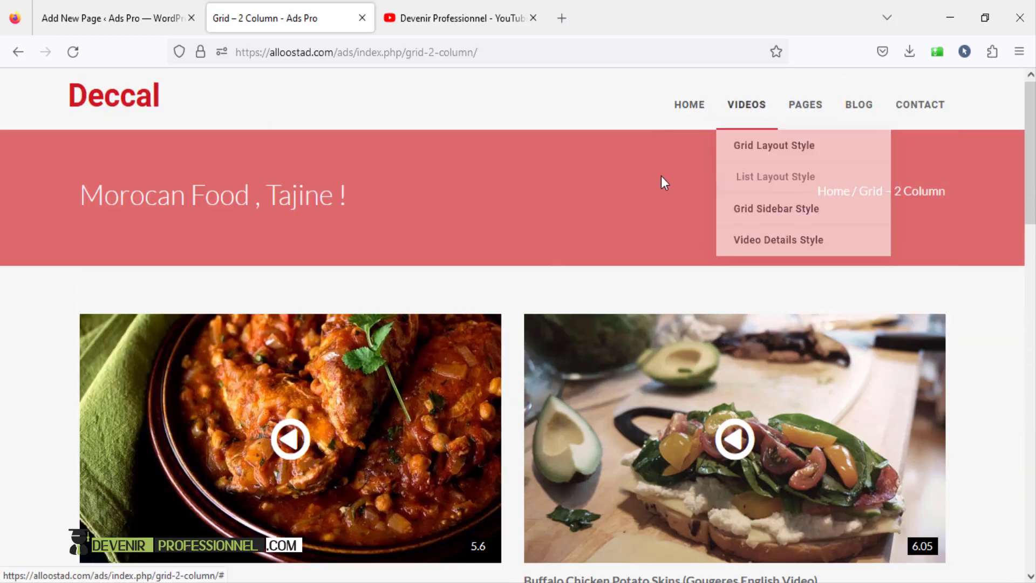
pyautogui.moveTo(753, 160)
pyautogui.click(620, 201)
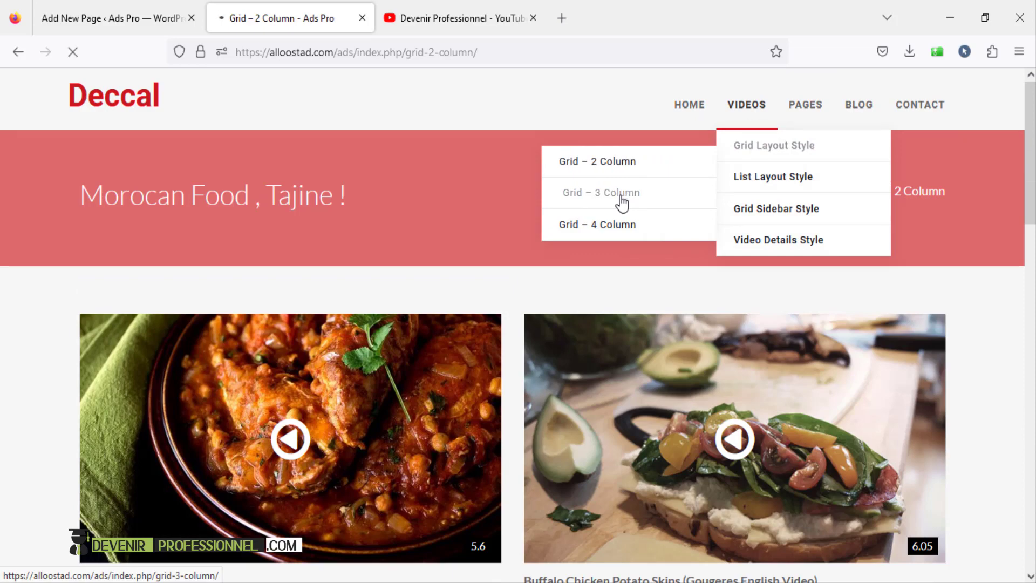
pyautogui.scroll(-10, 627, 209)
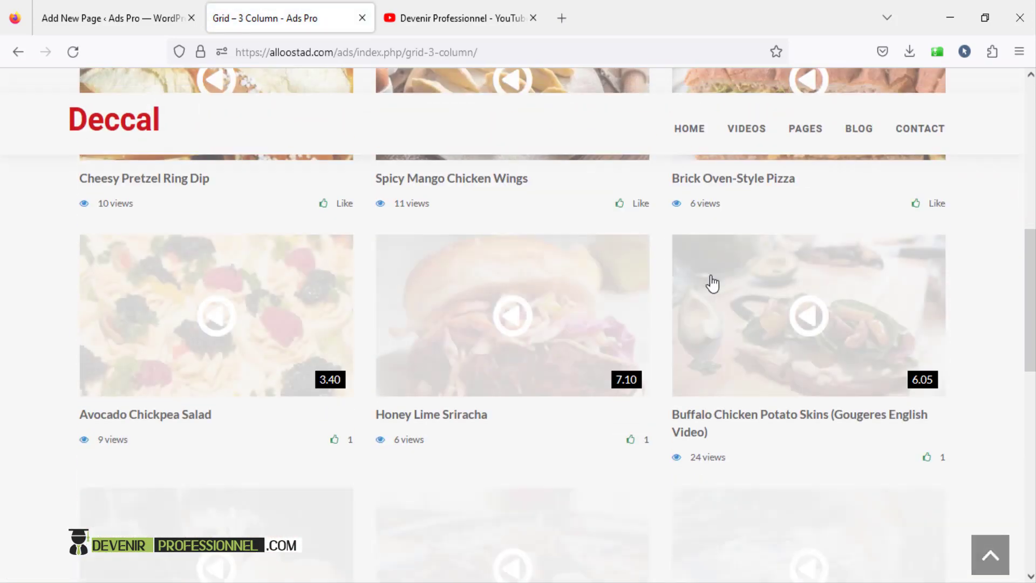
pyautogui.scroll(10, 709, 283)
# - Preview the List – 2 Column page, revisit Grid – 2 Column, then return to the new page
pyautogui.moveTo(731, 104)
pyautogui.moveTo(747, 180)
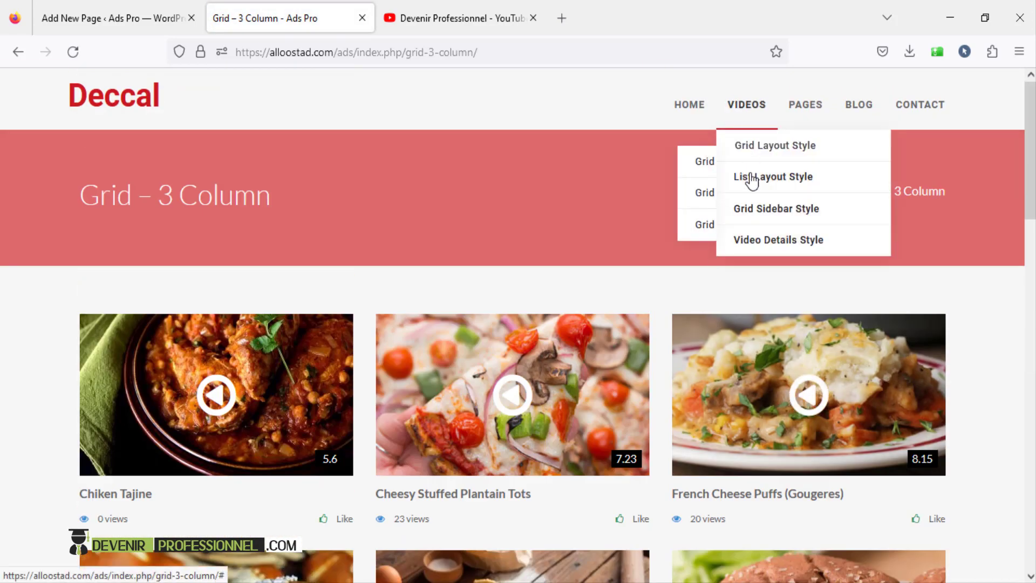
pyautogui.click(618, 207)
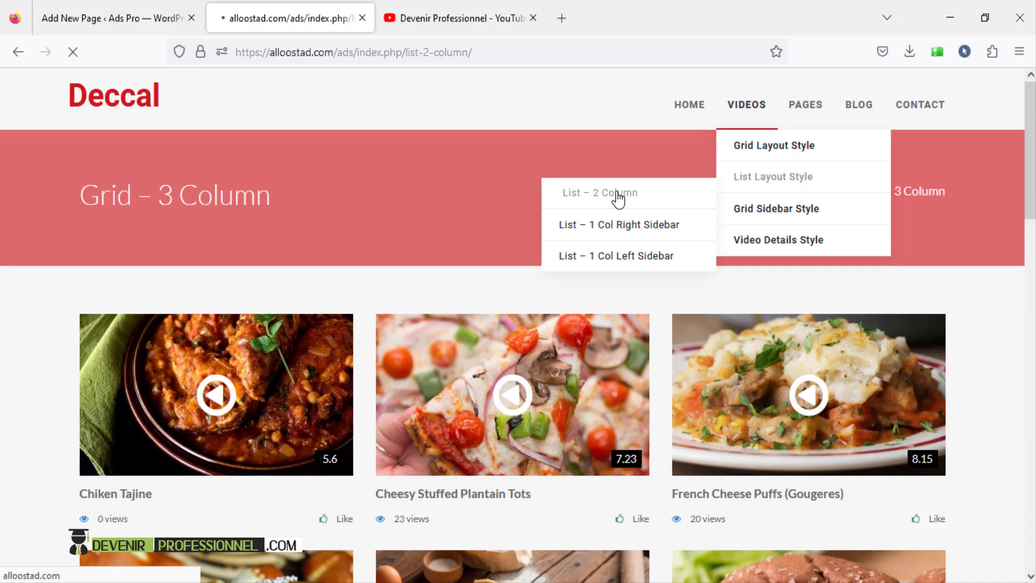
pyautogui.scroll(-4, 332, 330)
pyautogui.scroll(4, 706, 306)
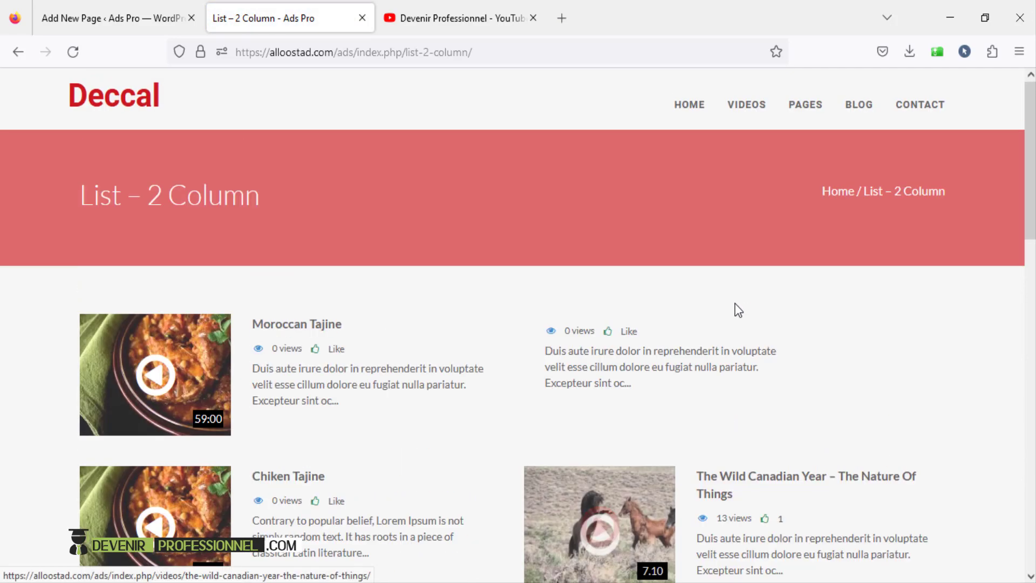
pyautogui.moveTo(1031, 132)
pyautogui.mouseDown()
pyautogui.moveTo(1031, 367)
pyautogui.moveTo(1029, 141)
pyautogui.mouseUp()
pyautogui.moveTo(764, 103)
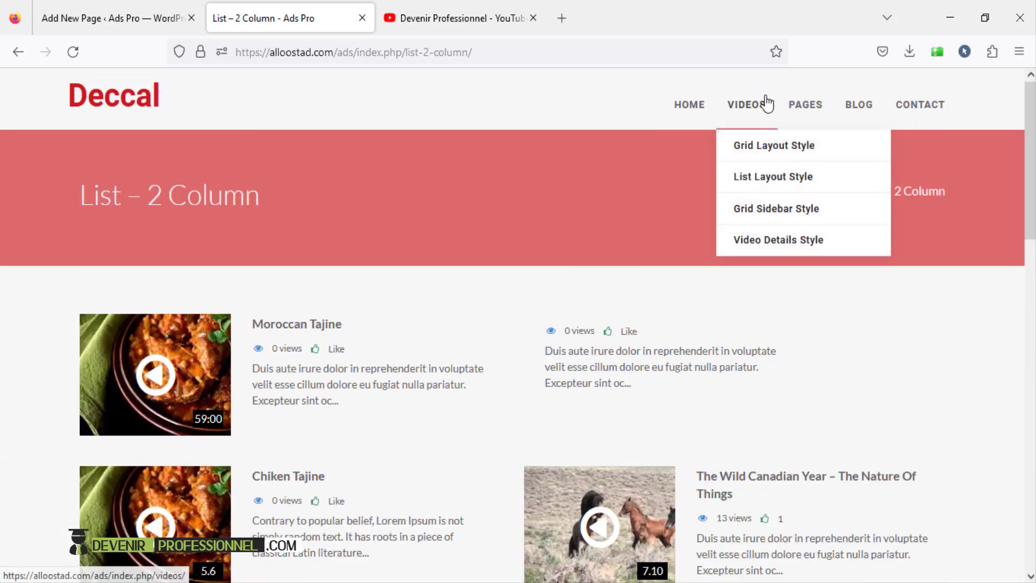
pyautogui.moveTo(742, 145)
pyautogui.click(616, 164)
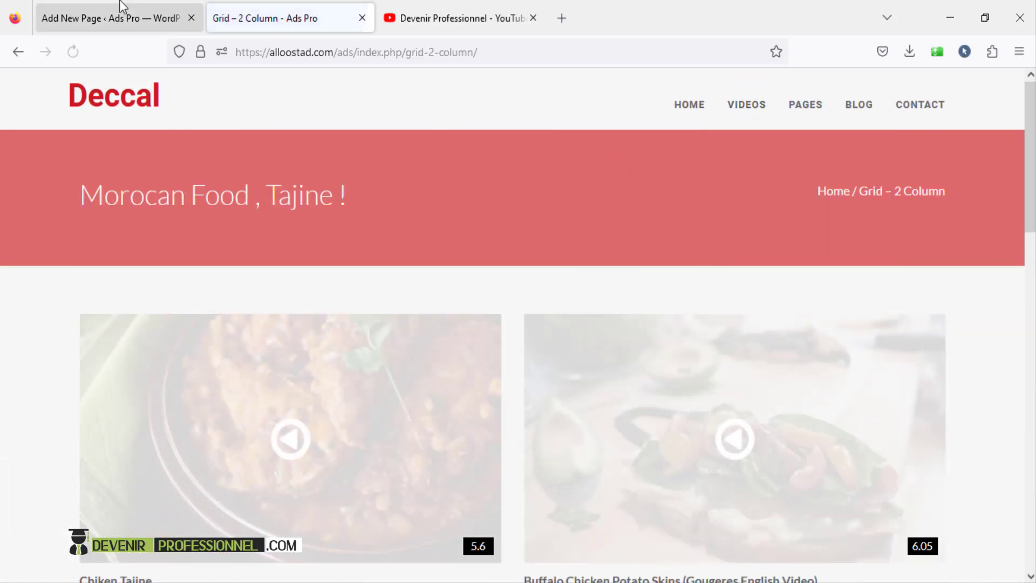
pyautogui.click(112, 17)
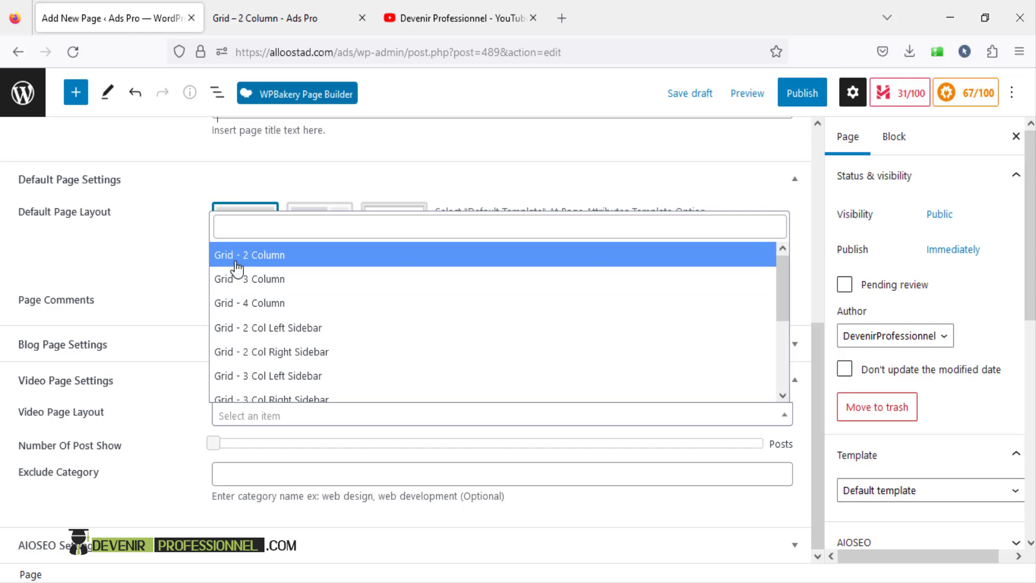
# - Choose the Grid - 2 Column video page layout and set Number Of Post Show to 14
pyautogui.click(264, 255)
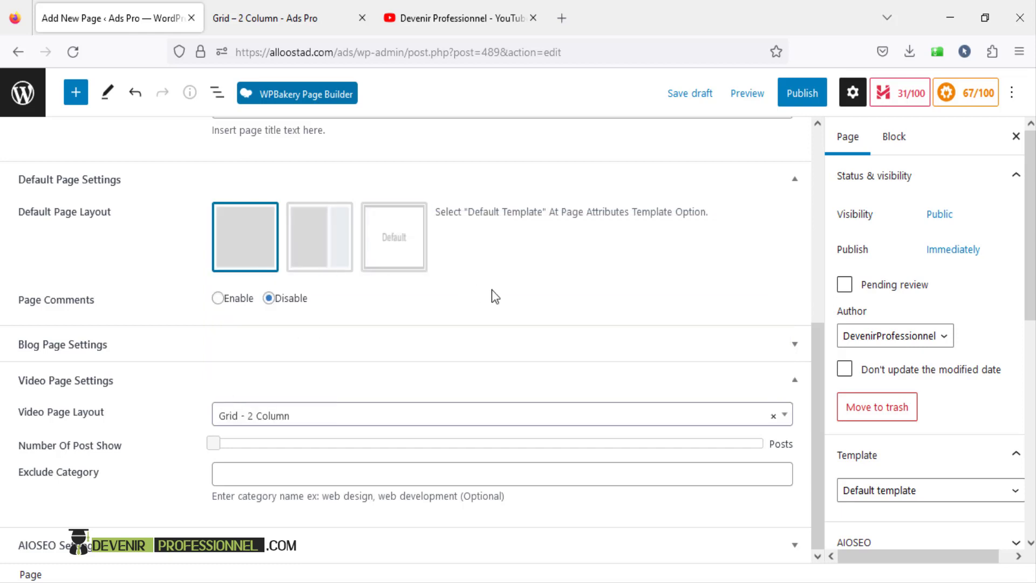
pyautogui.moveTo(221, 452); pyautogui.dragTo(289, 450)
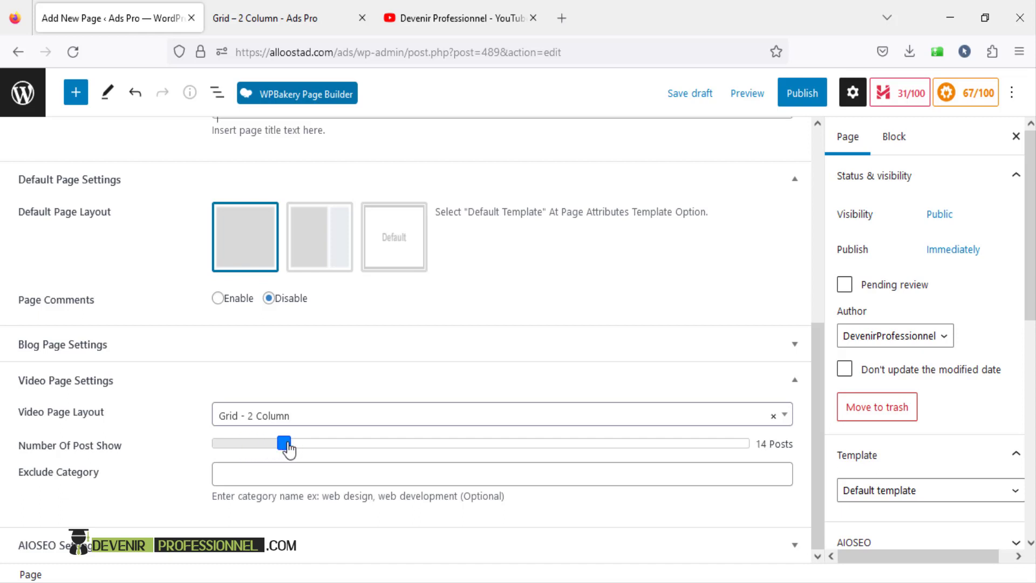
pyautogui.click(316, 475)
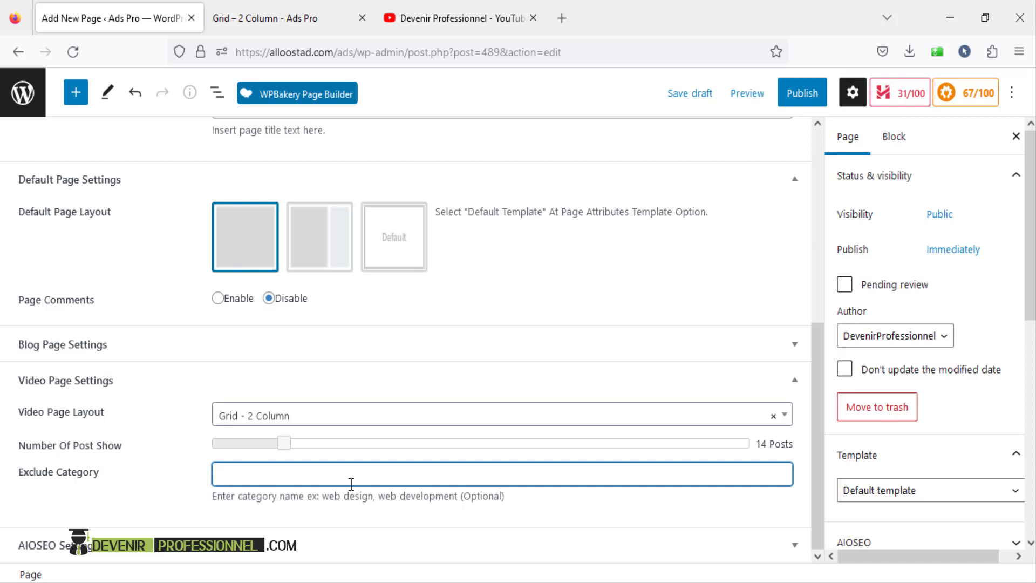
pyautogui.rightClick(25, 89)
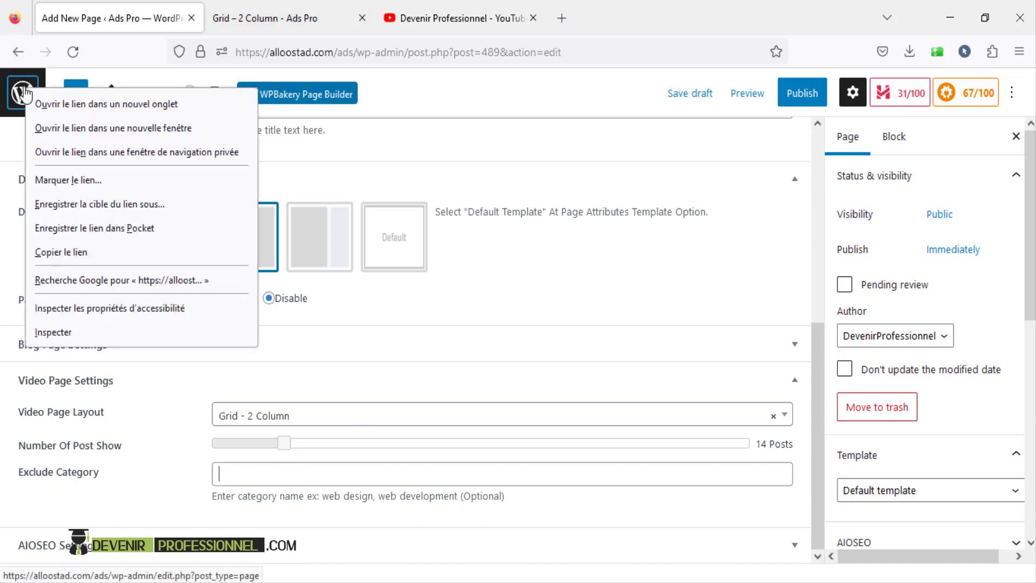
# - Open Videos Categories in a new tab and copy the 'Moroccan food' category name
pyautogui.click(49, 102)
pyautogui.moveTo(254, 18); pyautogui.dragTo(69, 18)
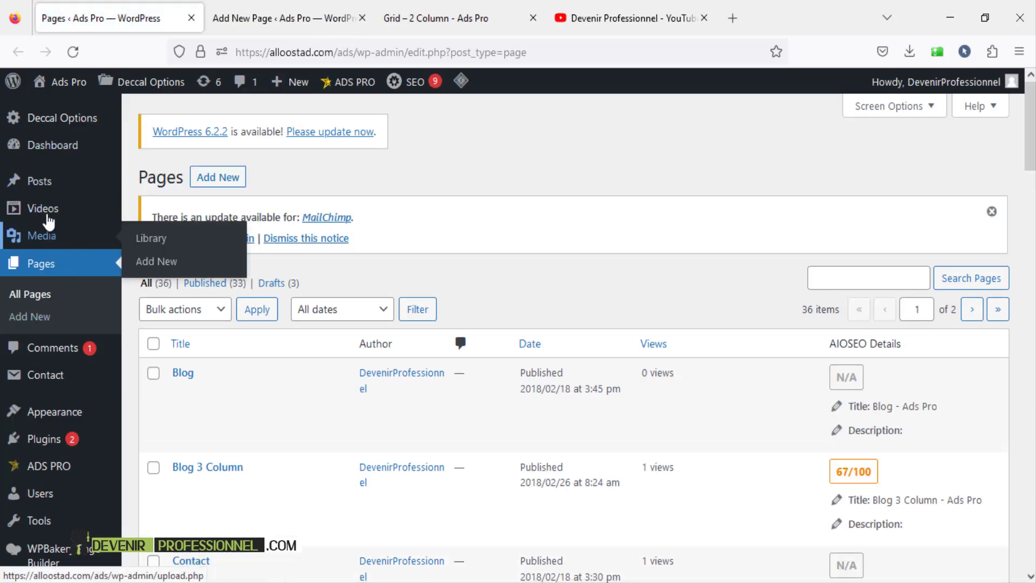
pyautogui.moveTo(47, 213)
pyautogui.click(163, 256)
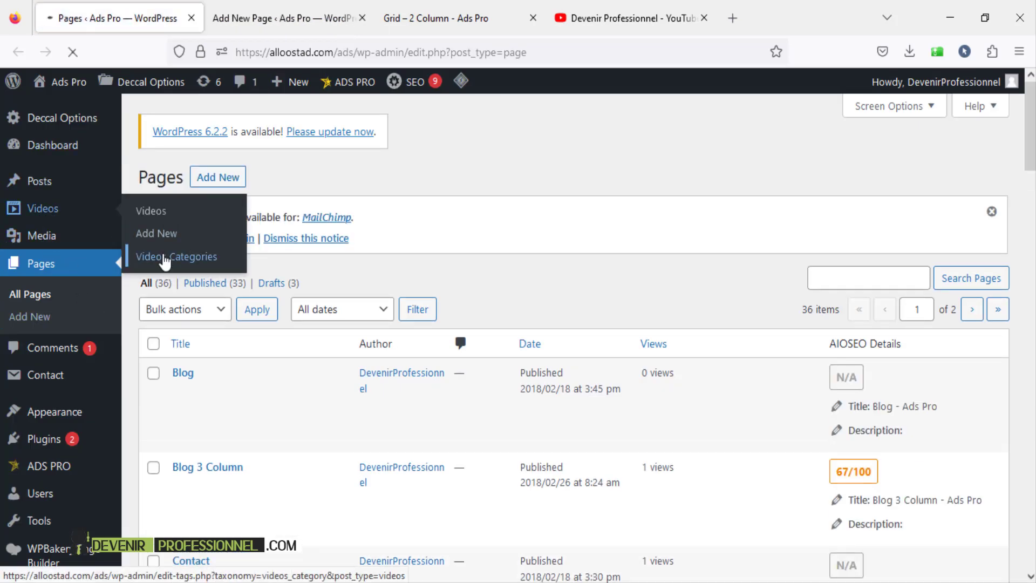
pyautogui.scroll(-3, 195, 257)
pyautogui.moveTo(559, 302)
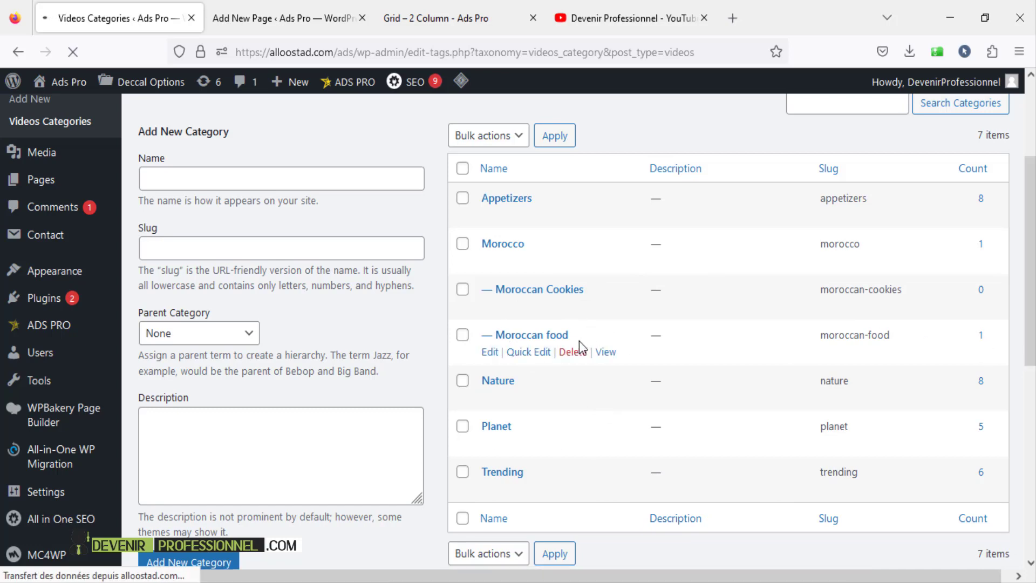
pyautogui.moveTo(569, 334); pyautogui.dragTo(509, 341)
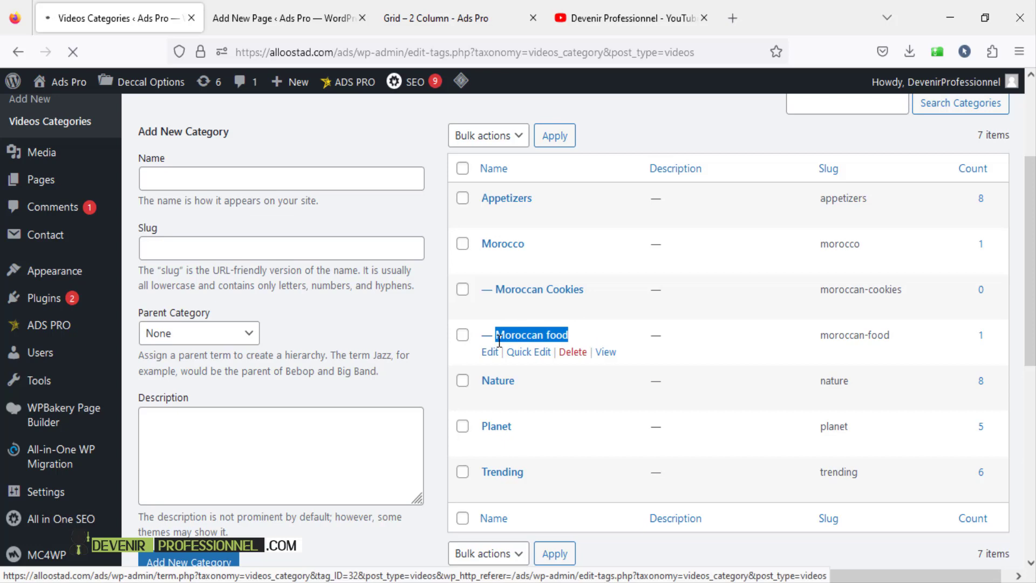
# - Paste 'Moroccan food' and 'Appetizers' into the page's Exclude Category field
pyautogui.click(284, 18)
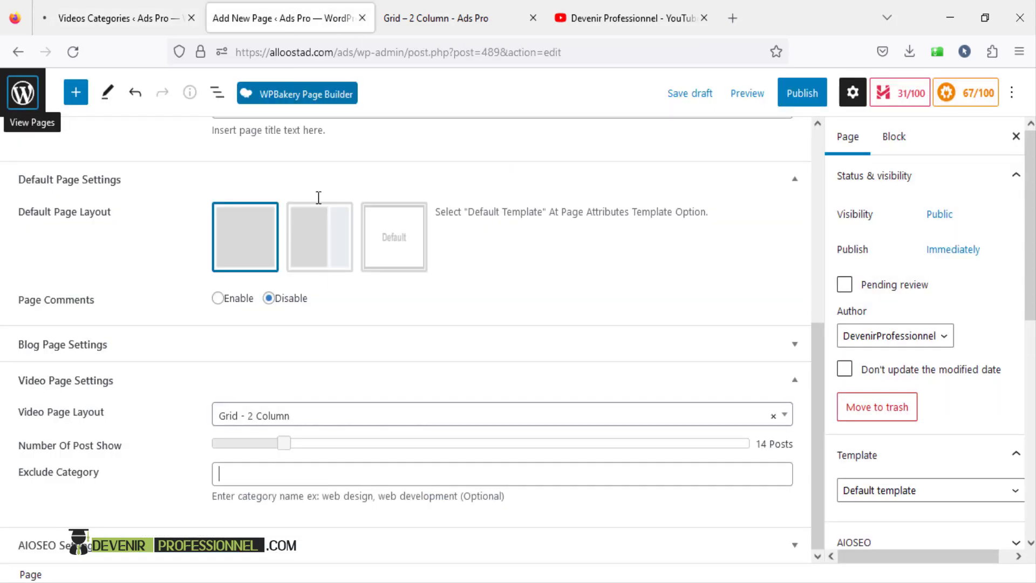
pyautogui.click(259, 475)
pyautogui.write('Moroccan food')
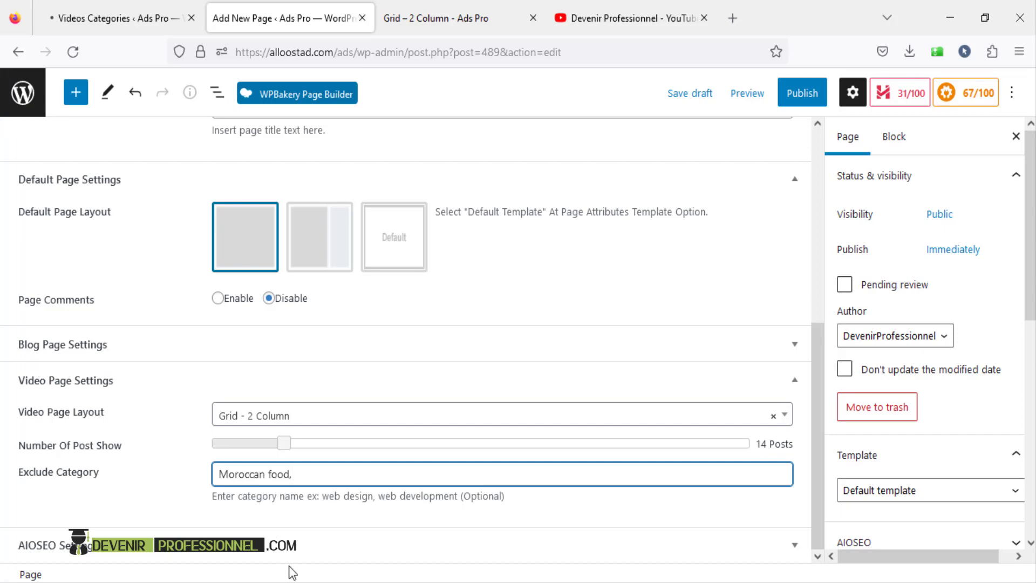
pyautogui.click(102, 19)
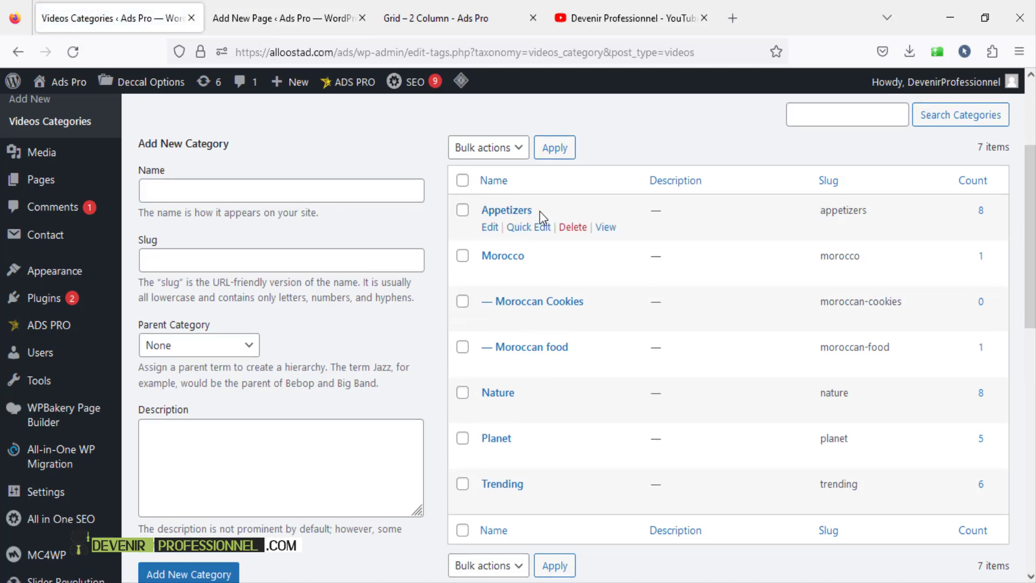
pyautogui.moveTo(540, 211); pyautogui.dragTo(487, 213)
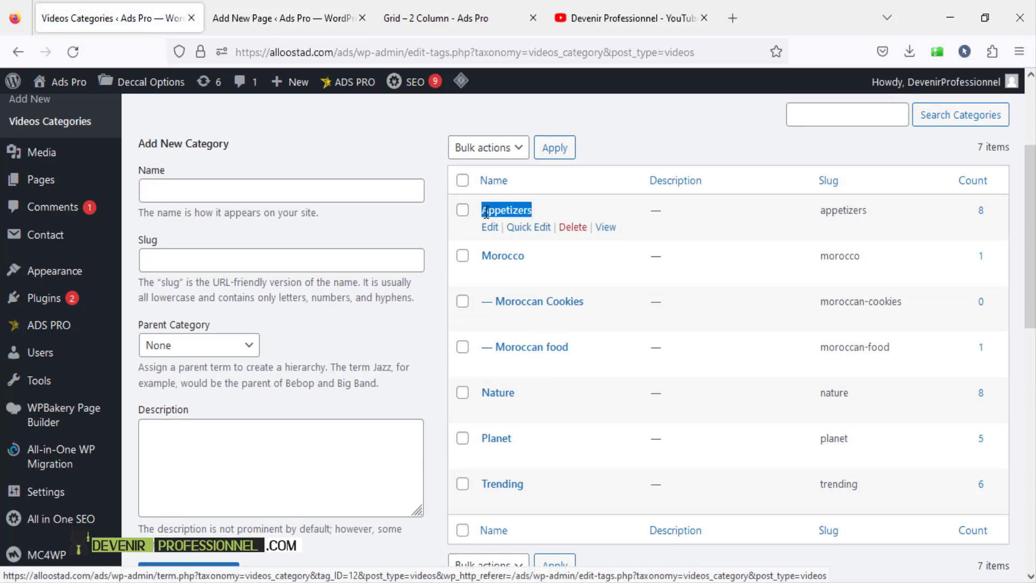
pyautogui.click(286, 18)
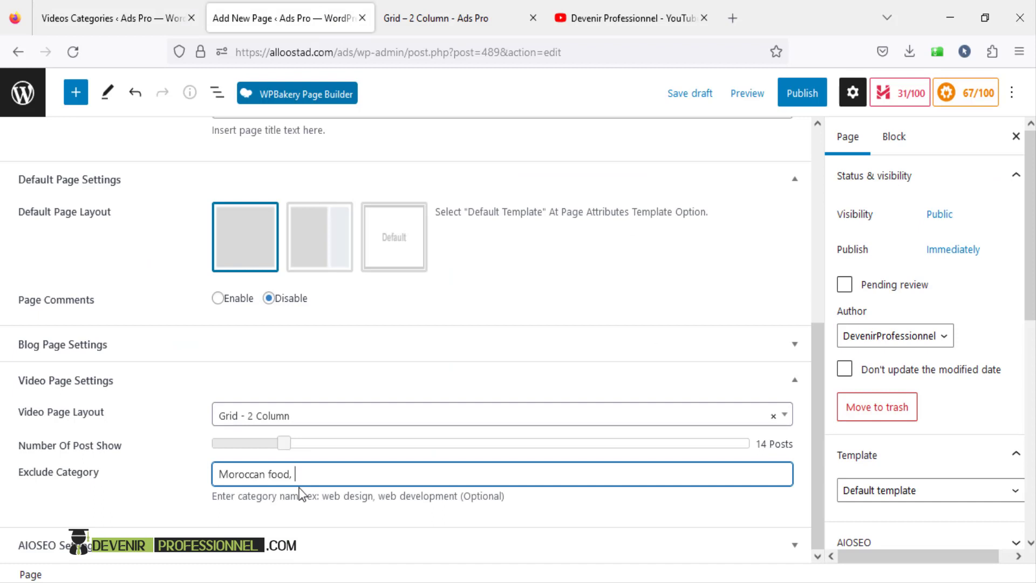
pyautogui.write('Appetizers')
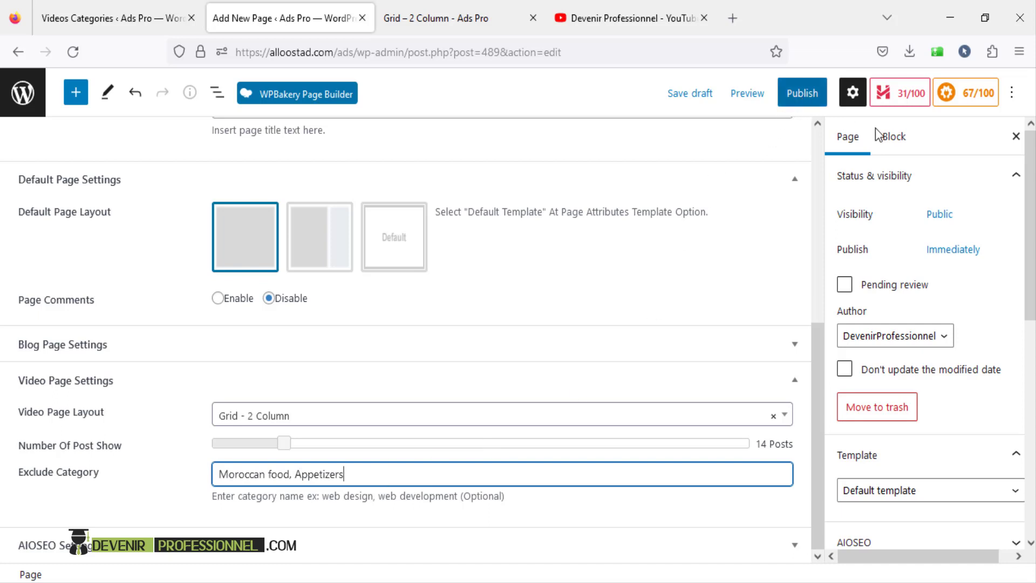
# - Set the page template to Video Page Template
pyautogui.scroll(-5, 987, 370)
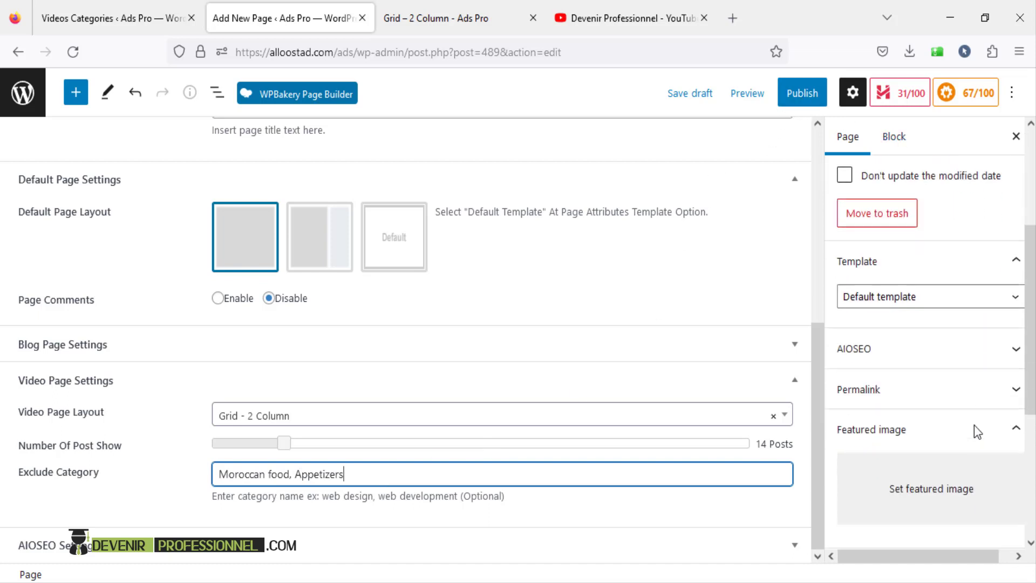
pyautogui.click(921, 253)
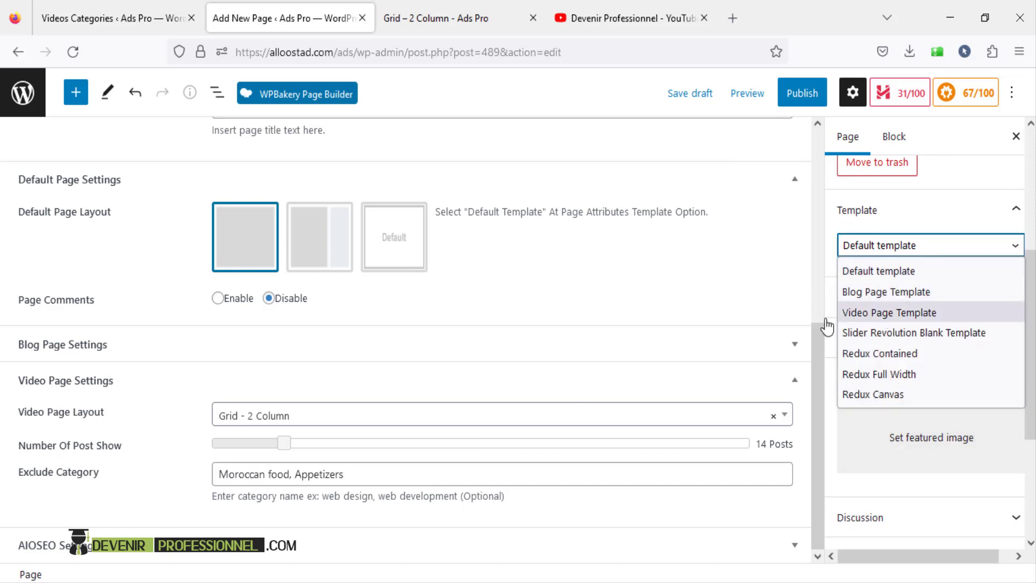
pyautogui.click(897, 315)
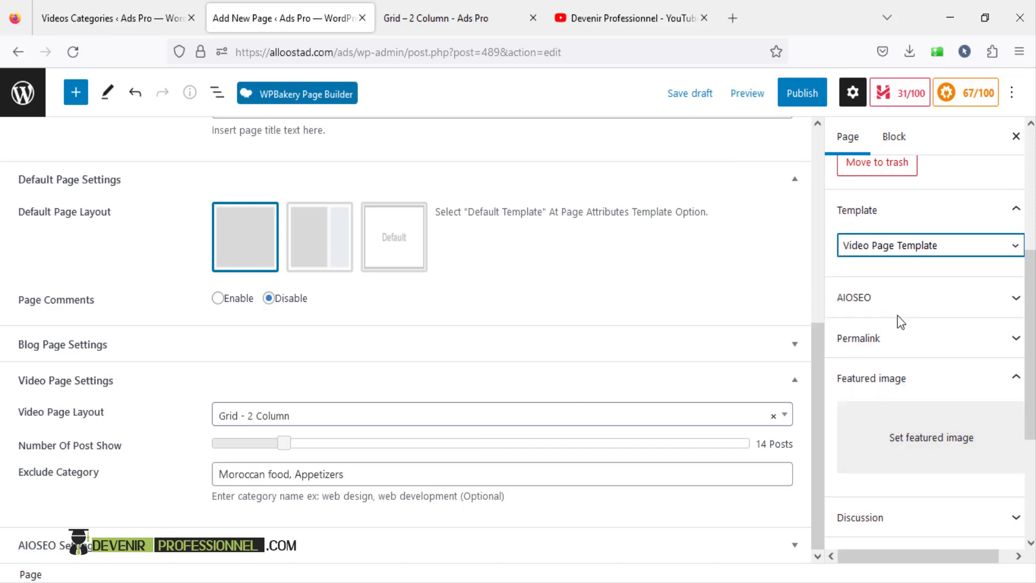
# - Publish the Moroccan Food page, confirming in the pre-publish panel
pyautogui.scroll(5, 806, 238)
pyautogui.scroll(-3, 884, 319)
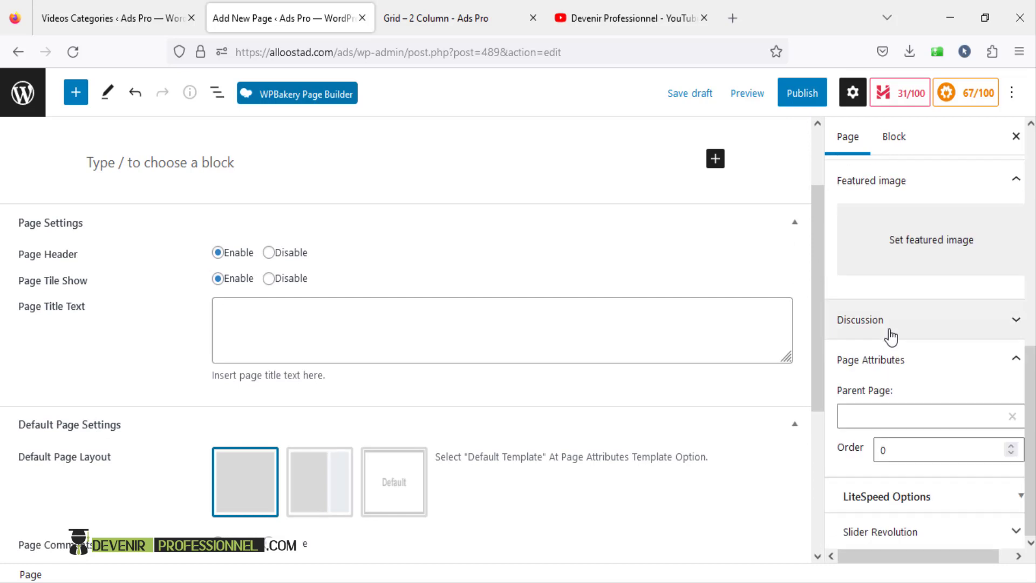
pyautogui.scroll(8, 893, 377)
pyautogui.click(800, 102)
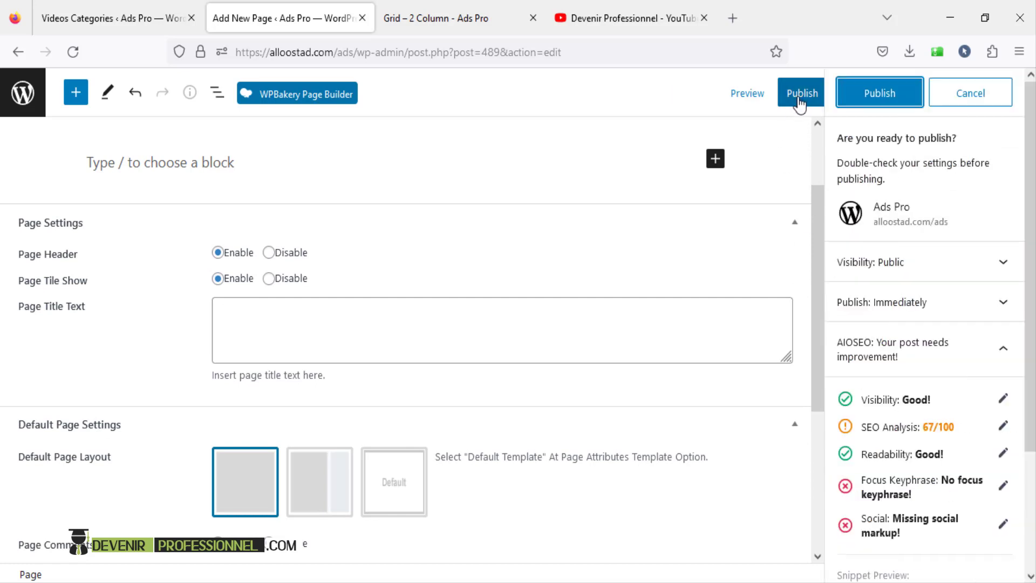
pyautogui.click(800, 103)
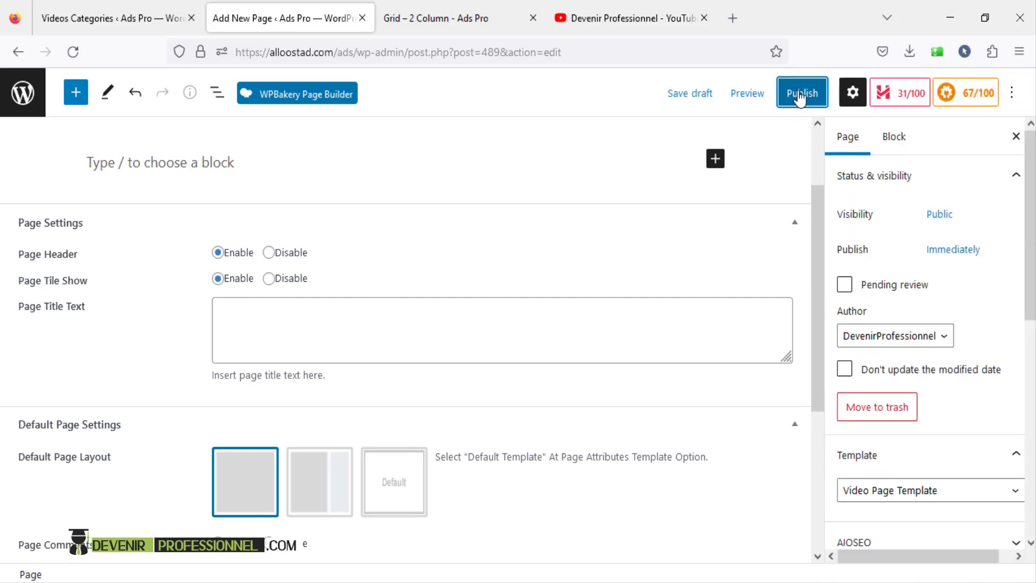
pyautogui.click(800, 97)
pyautogui.click(881, 97)
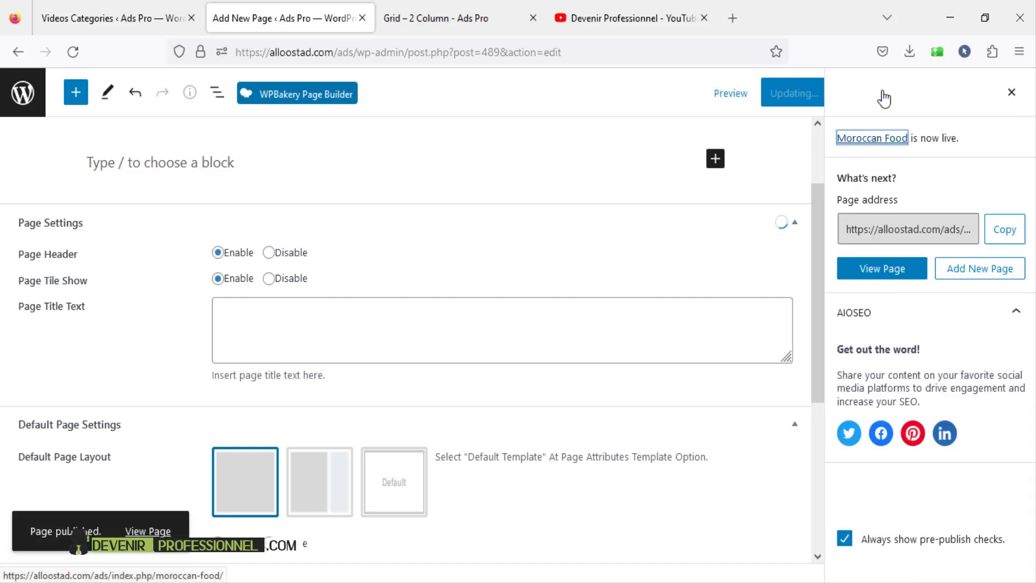
pyautogui.click(726, 92)
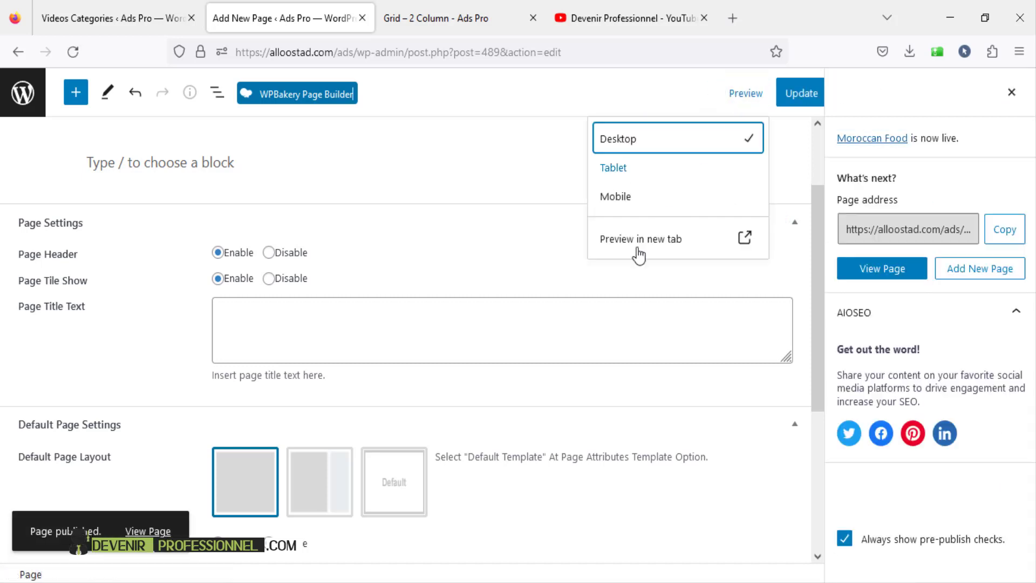
# - Preview the Moroccan Food page in a new tab and scroll through it
pyautogui.click(637, 241)
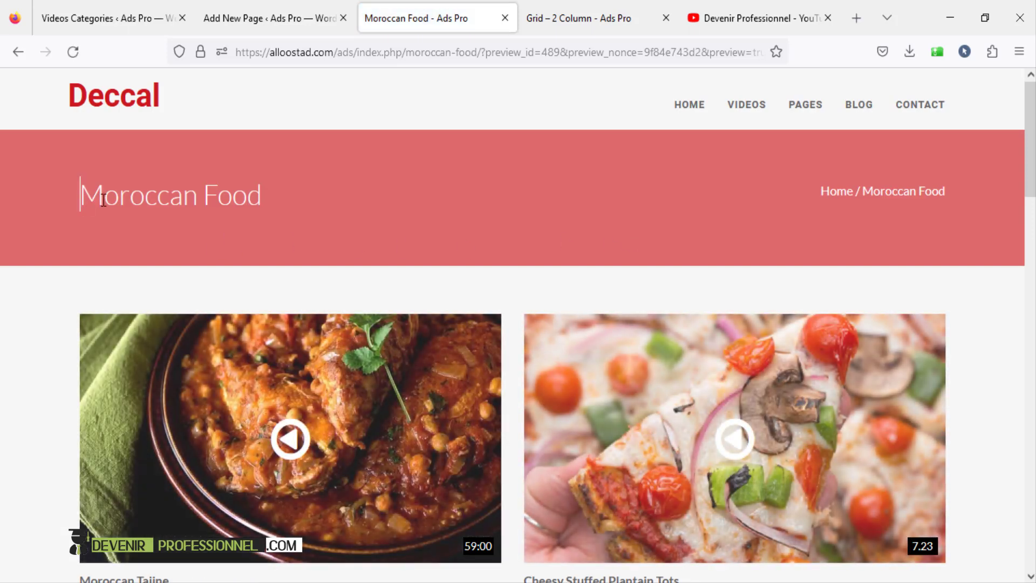
pyautogui.moveTo(103, 199); pyautogui.dragTo(458, 205)
pyautogui.scroll(-10, 457, 206)
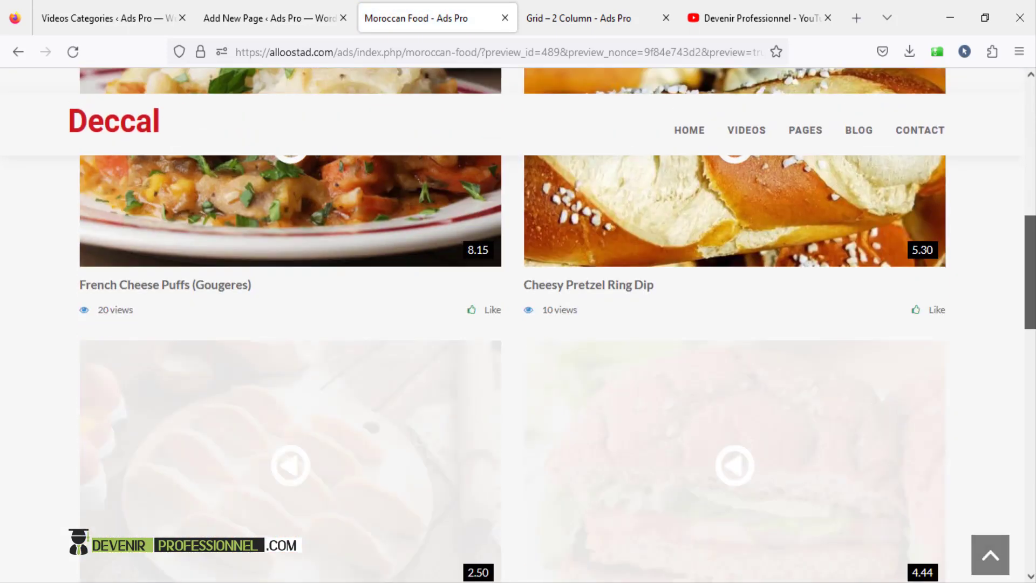
pyautogui.scroll(-20, 518, 323)
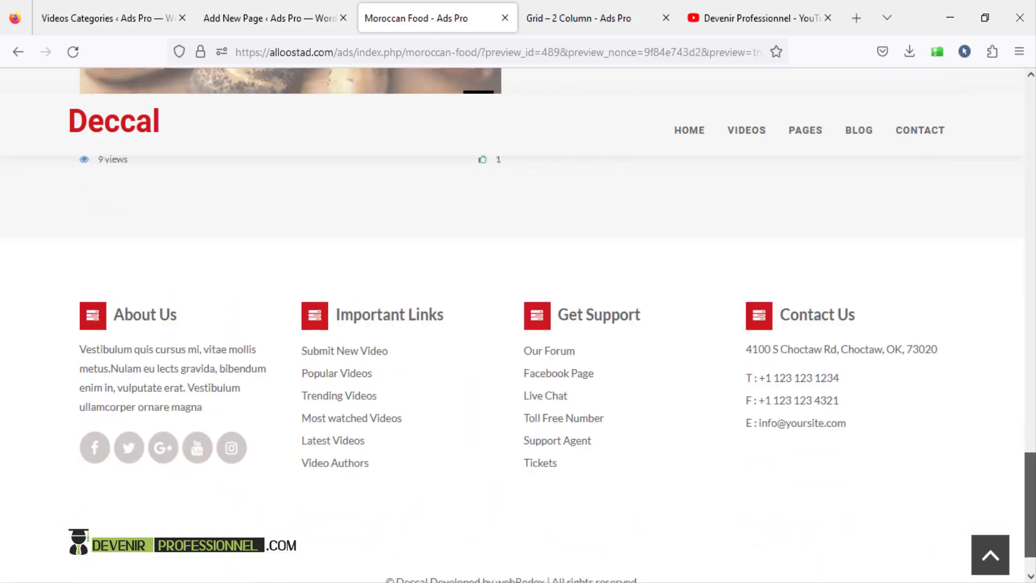
pyautogui.scroll(20, 518, 324)
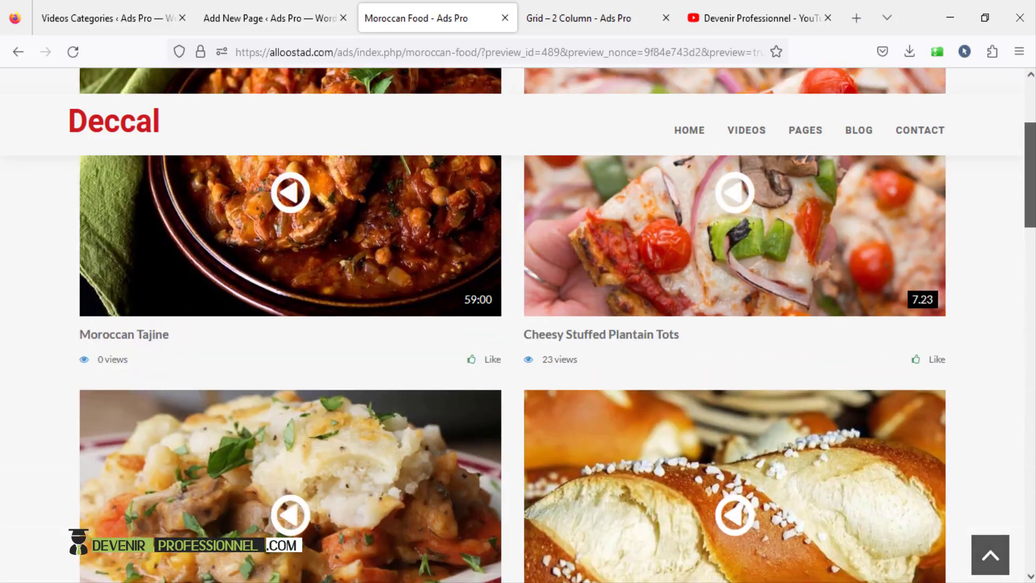
pyautogui.scroll(3, 518, 323)
# - Change the Video Page Layout to Grid - 3 Column and update the page
pyautogui.click(270, 18)
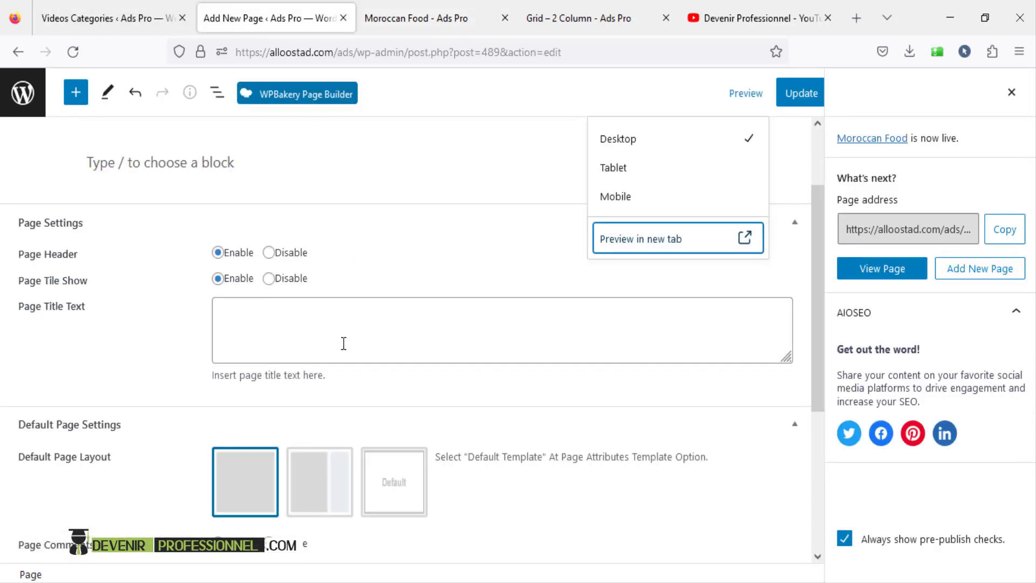
pyautogui.scroll(-3, 344, 343)
pyautogui.scroll(-2, 358, 412)
pyautogui.click(293, 421)
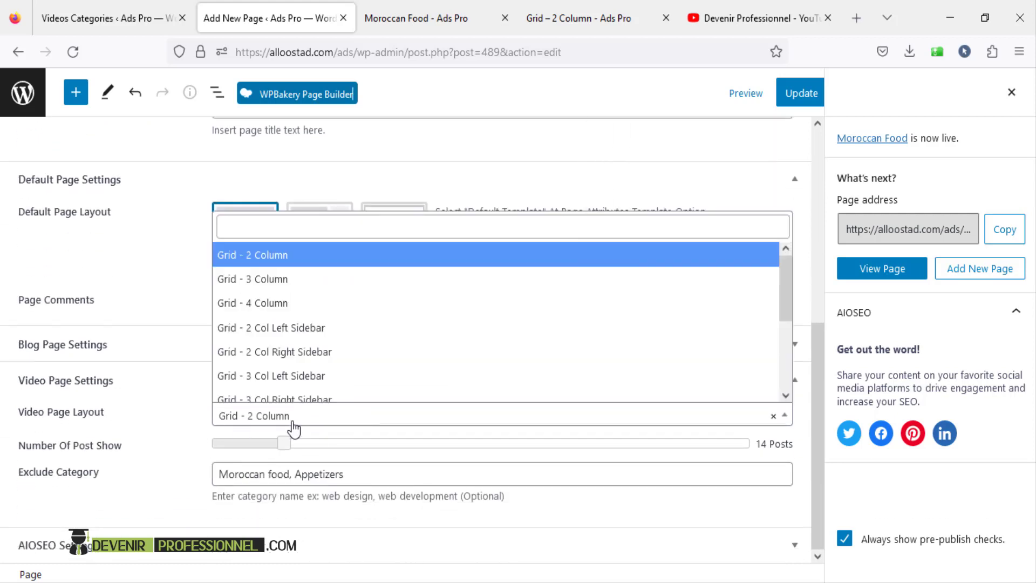
pyautogui.click(286, 279)
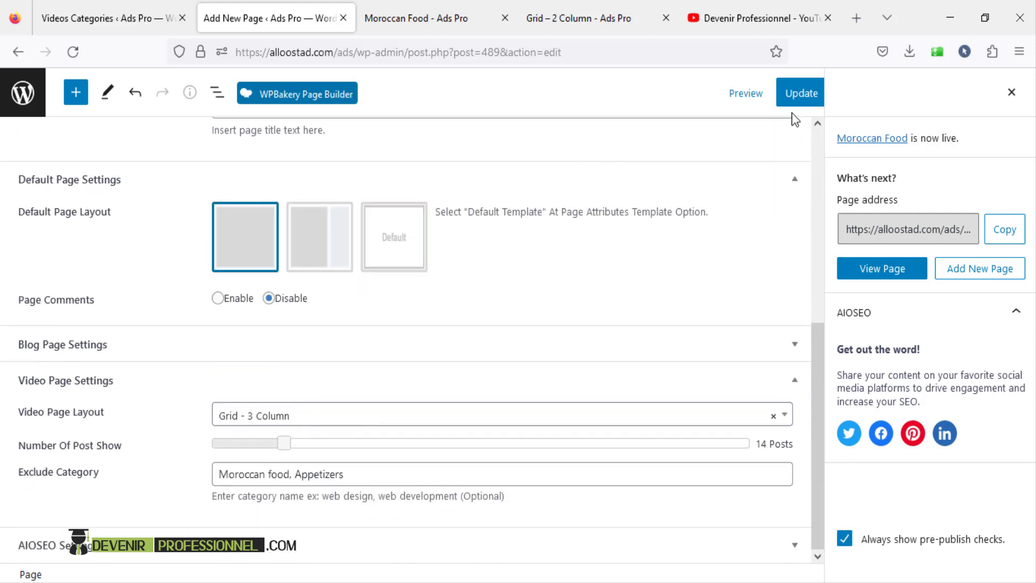
pyautogui.click(798, 96)
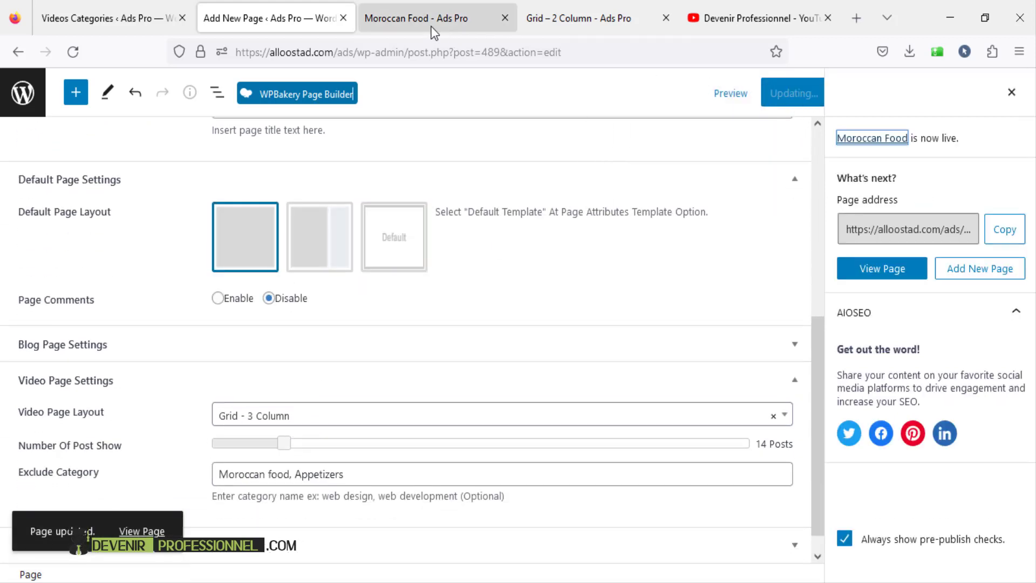
pyautogui.click(433, 31)
# - Reload the preview to check the three-column video grid, then switch to the YouTube channel's videos
pyautogui.click(73, 51)
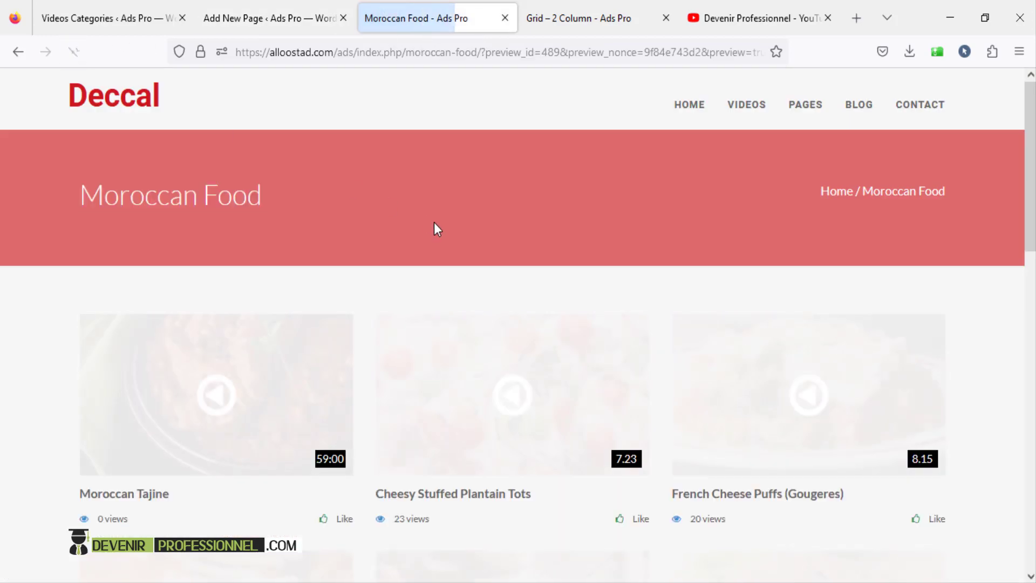
pyautogui.scroll(-4, 437, 230)
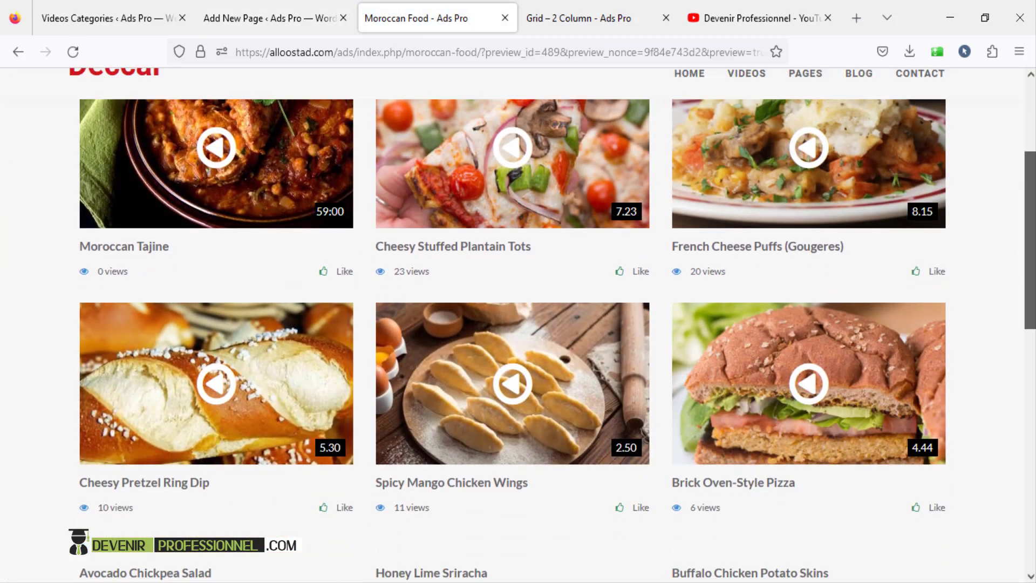
pyautogui.scroll(-8, 518, 324)
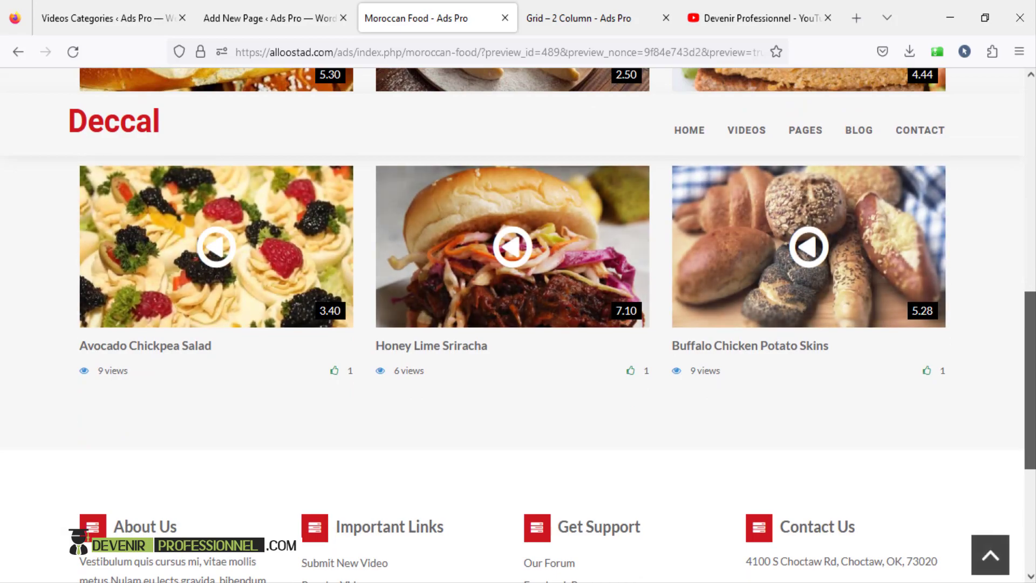
pyautogui.scroll(10, 482, 408)
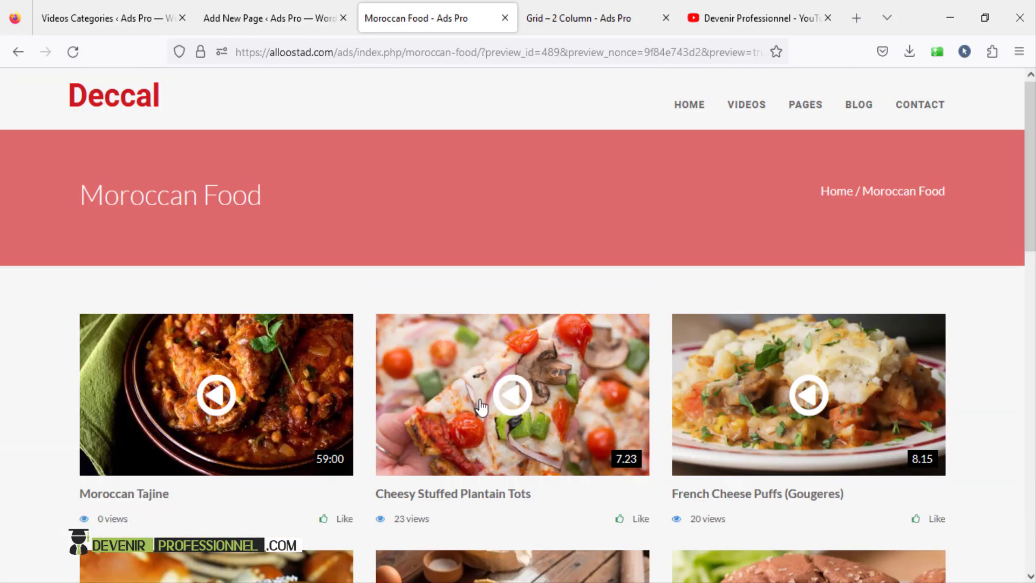
pyautogui.scroll(-2, 155, 394)
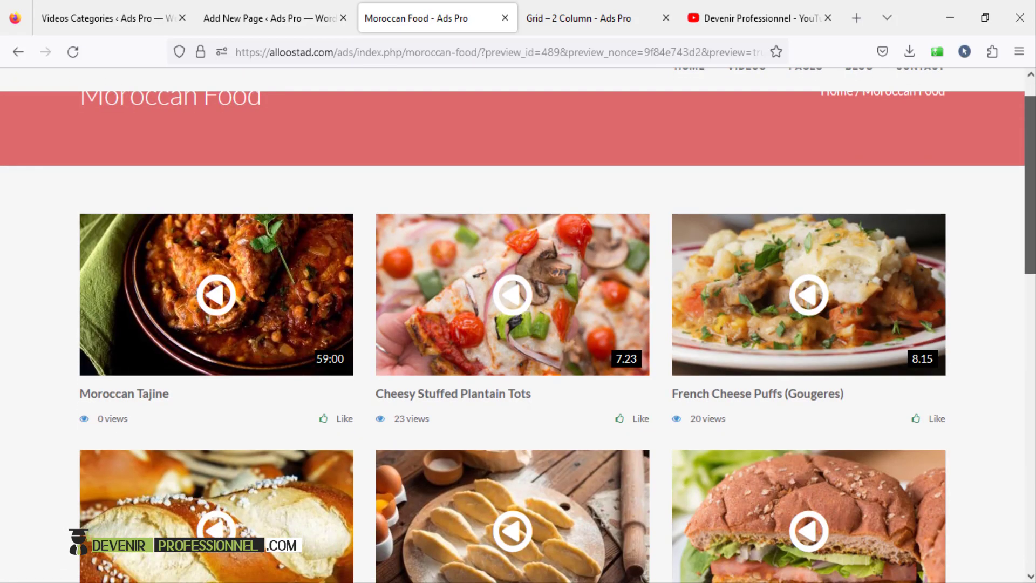
pyautogui.scroll(-3, 517, 324)
pyautogui.scroll(5, 518, 324)
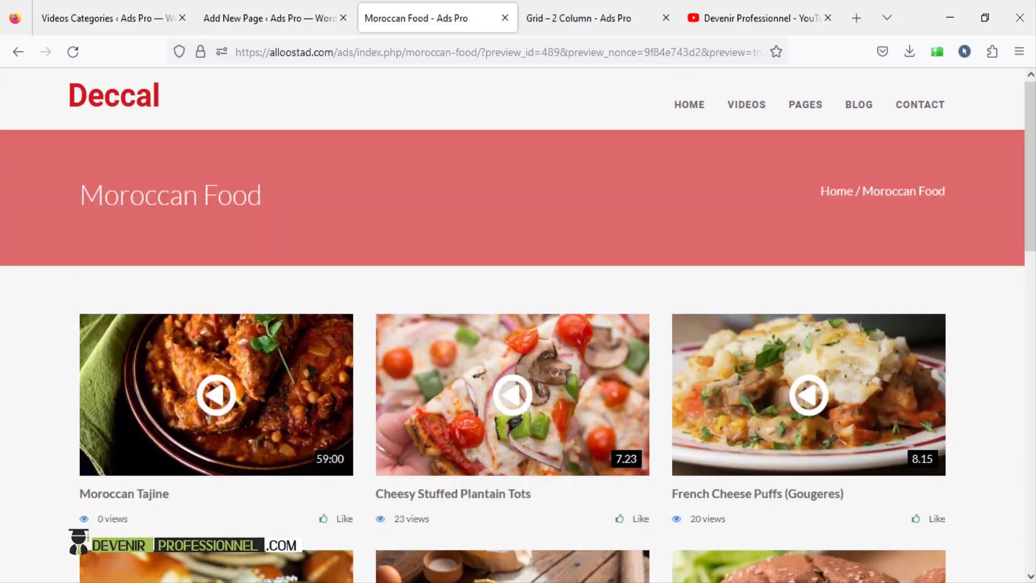
pyautogui.scroll(-8, 1005, 346)
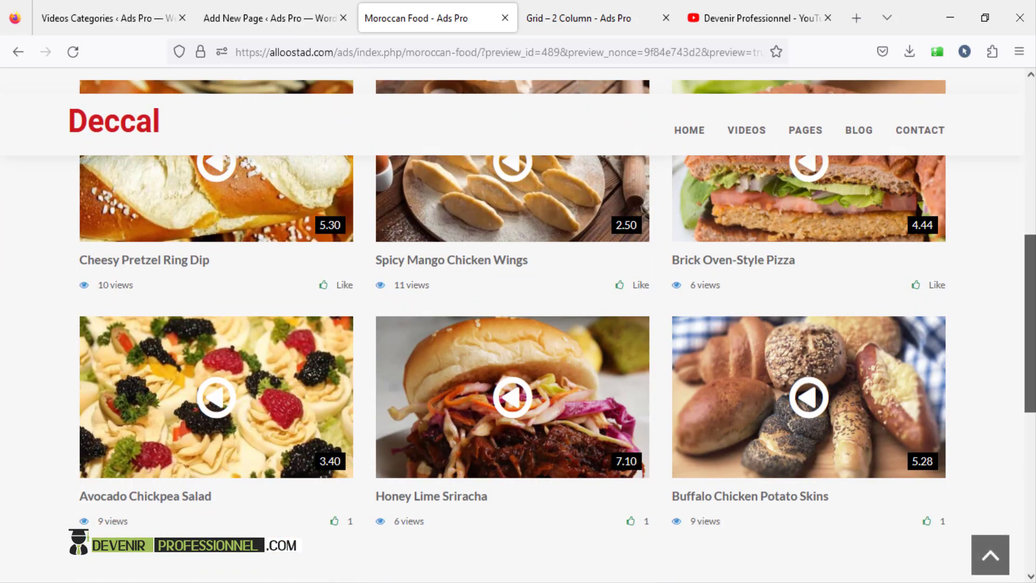
pyautogui.moveTo(1030, 324); pyautogui.dragTo(1030, 165)
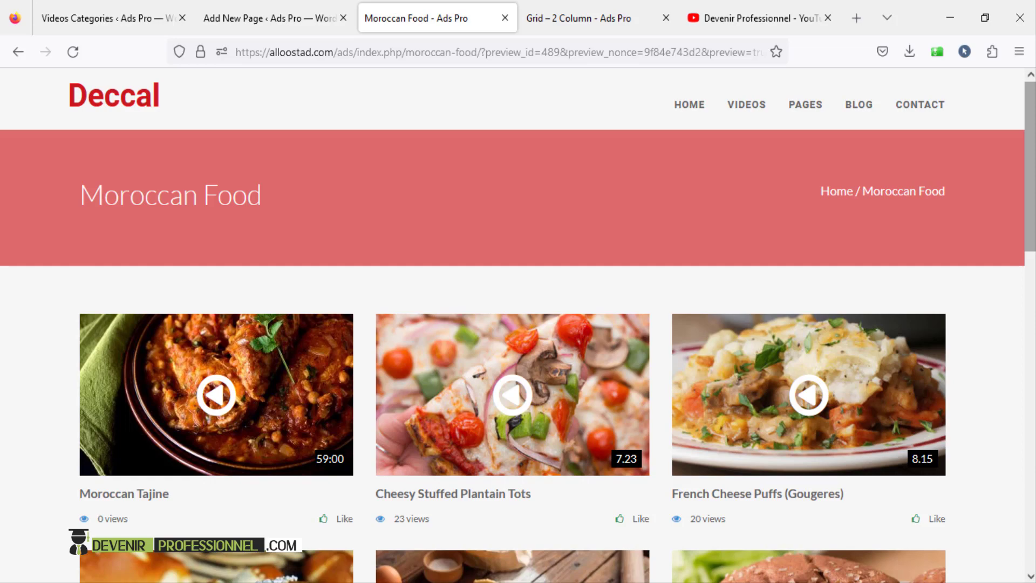
pyautogui.click(728, 12)
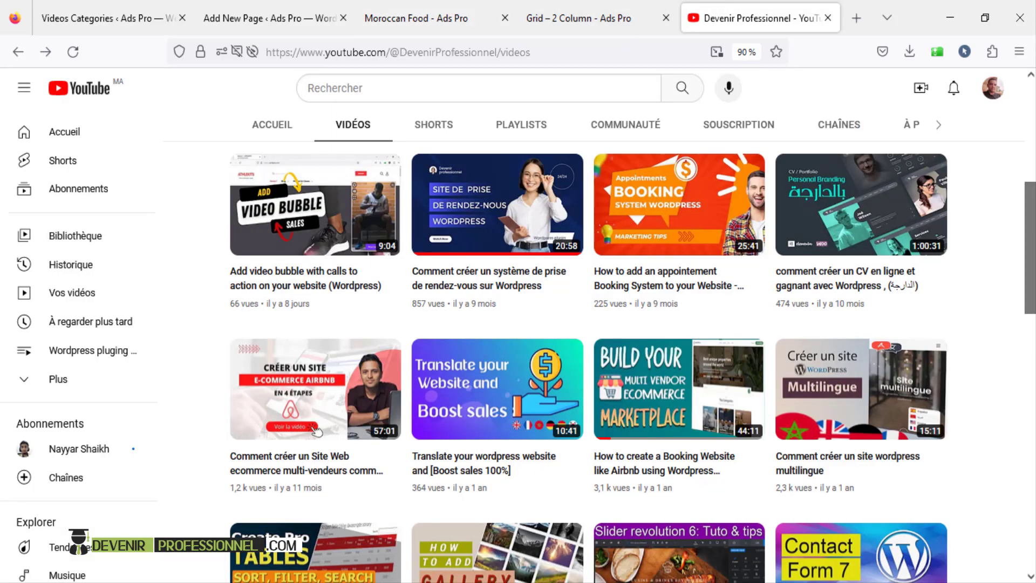
pyautogui.scroll(5, 1003, 185)
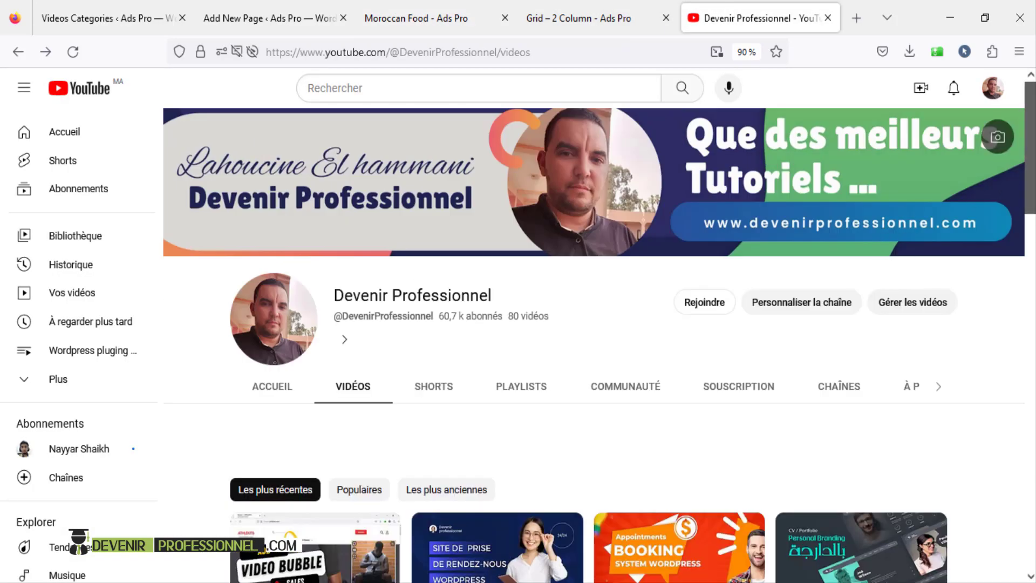
pyautogui.scroll(-4, 362, 340)
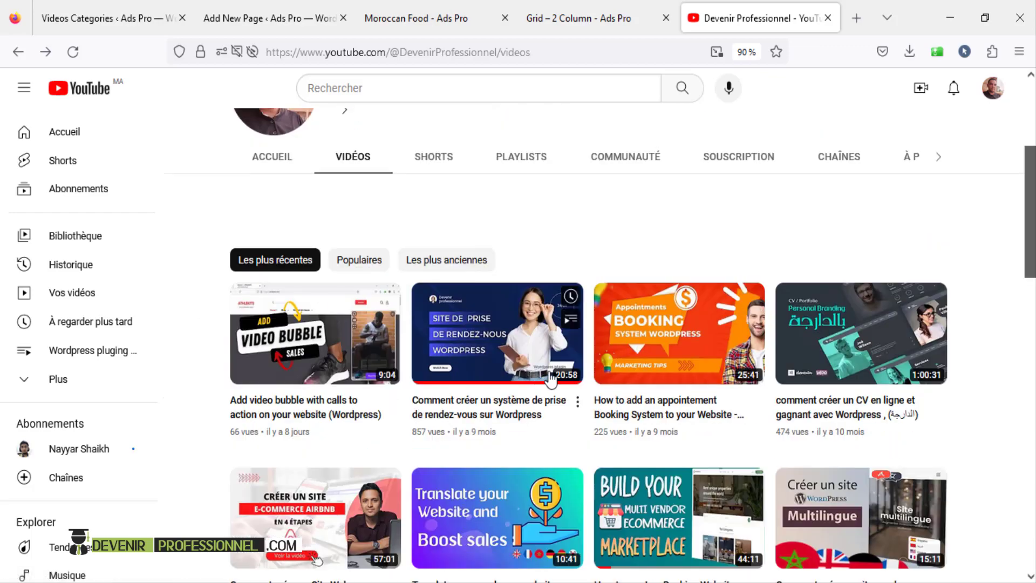
pyautogui.moveTo(1033, 240); pyautogui.dragTo(1034, 433)
# - Return to the Moroccan Food page editor and scroll to its top
pyautogui.click(323, 20)
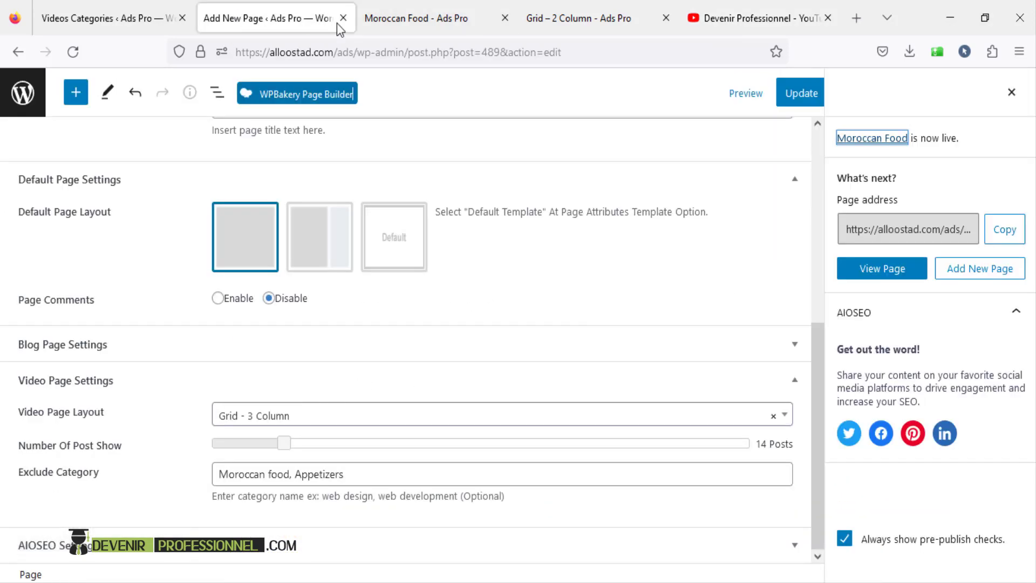
pyautogui.scroll(6, 487, 363)
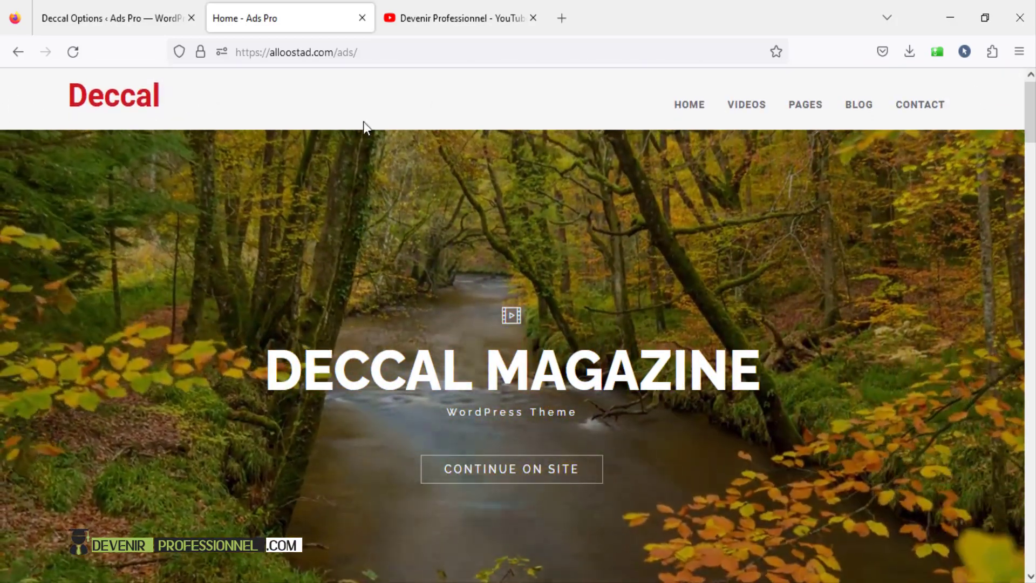
# - Scroll the live site down to its footer and select the copyright line
pyautogui.moveTo(1030, 113); pyautogui.dragTo(1030, 539)
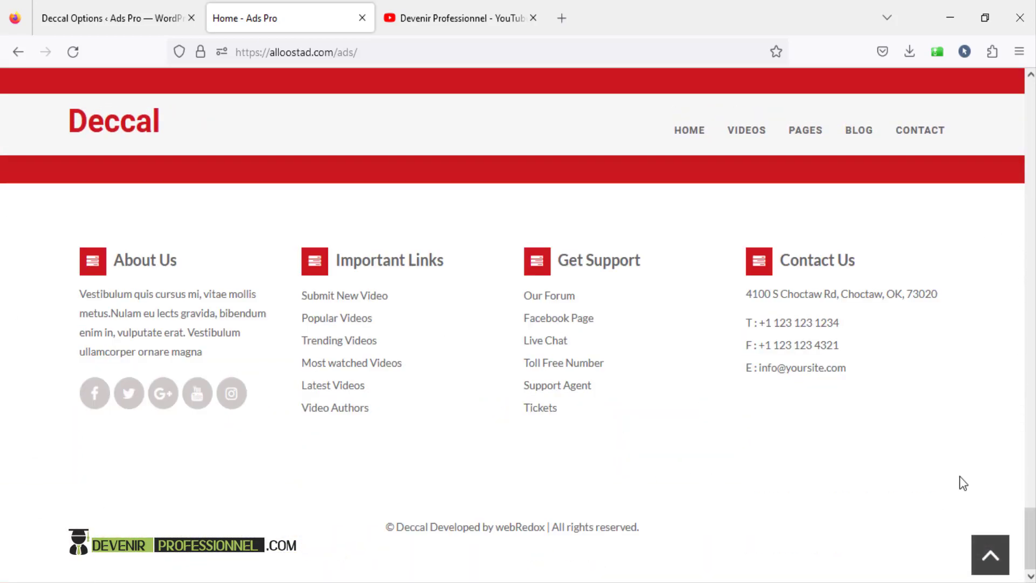
pyautogui.moveTo(381, 529); pyautogui.dragTo(751, 534)
pyautogui.click(754, 534)
pyautogui.click(101, 13)
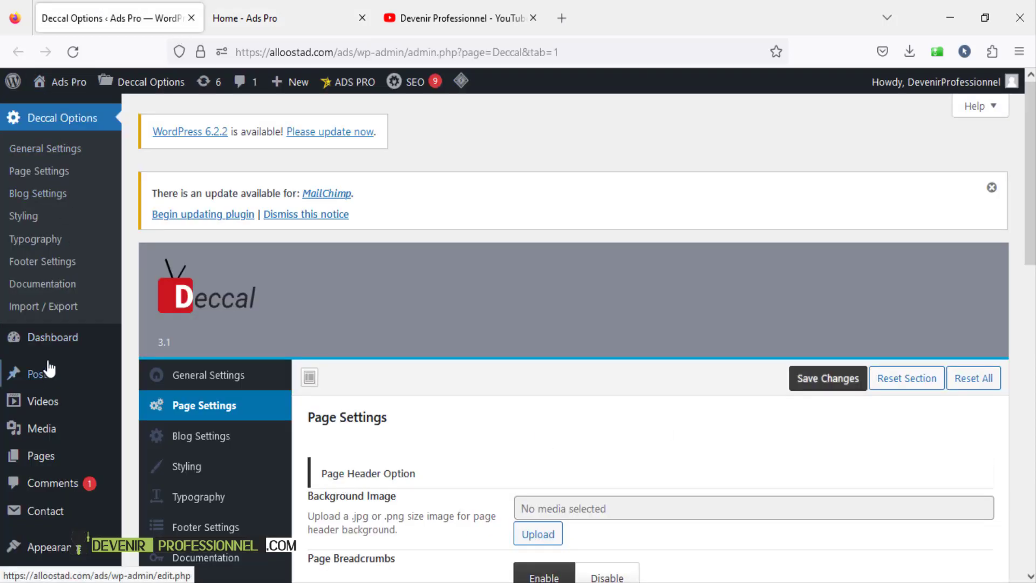
pyautogui.click(18, 341)
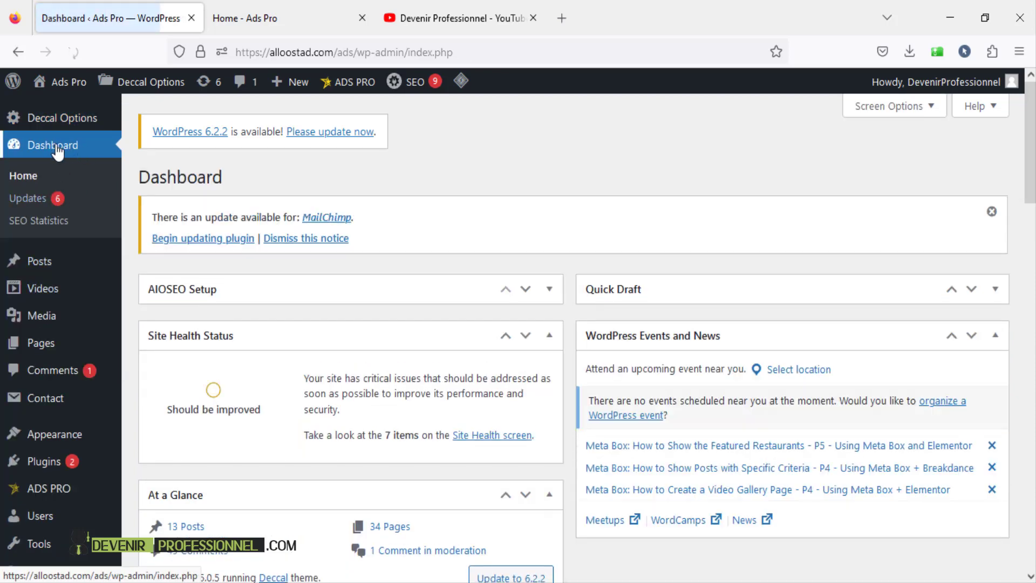
pyautogui.moveTo(52, 122)
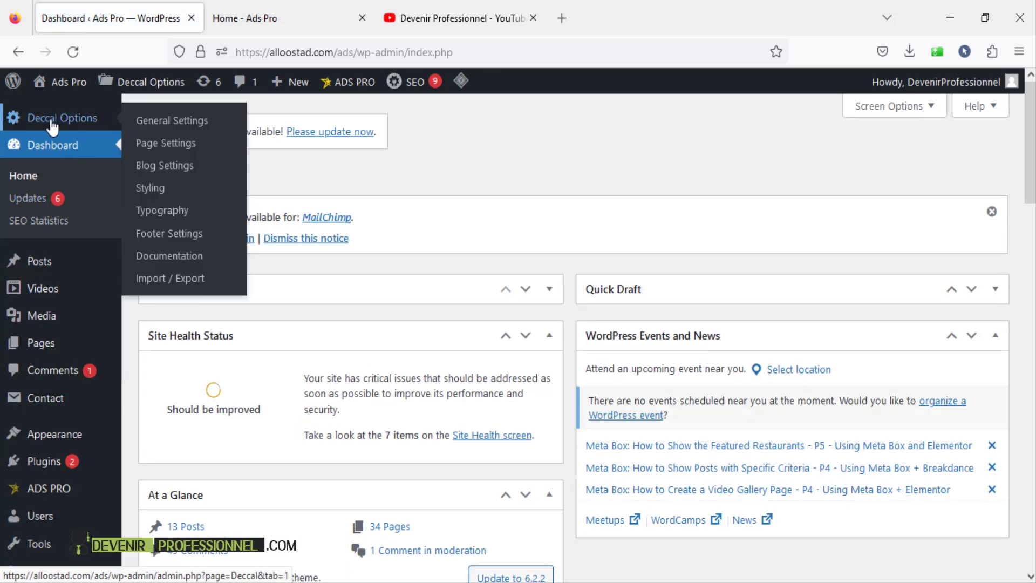
pyautogui.click(98, 123)
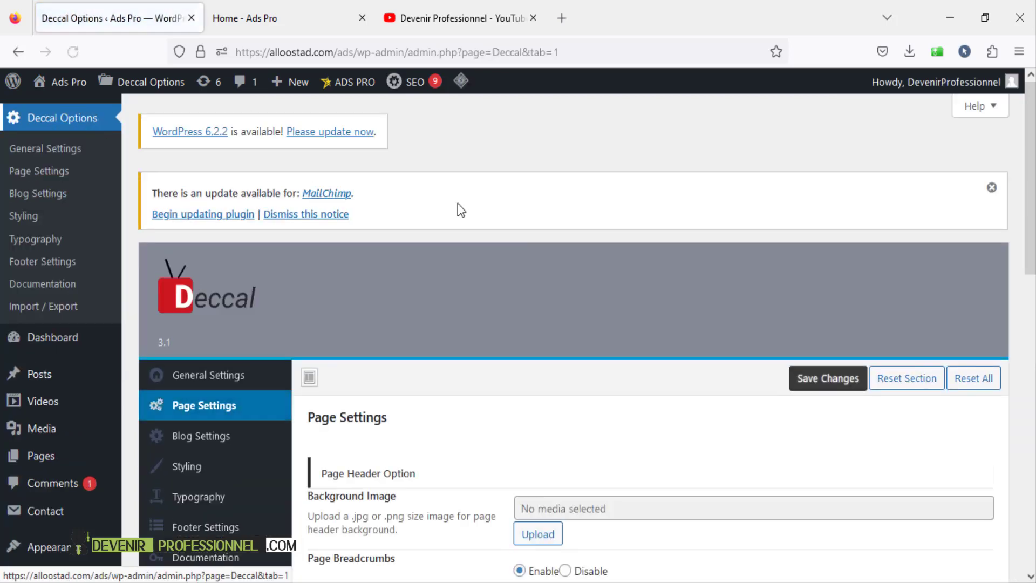
pyautogui.scroll(-3, 841, 247)
pyautogui.scroll(-6, 841, 248)
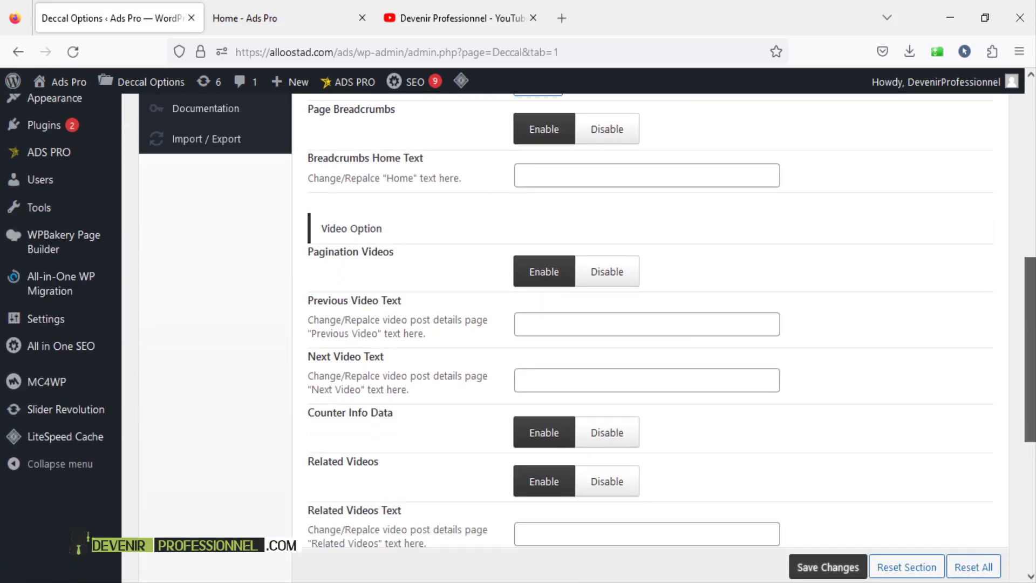
pyautogui.scroll(9, 648, 335)
pyautogui.scroll(-15, 648, 334)
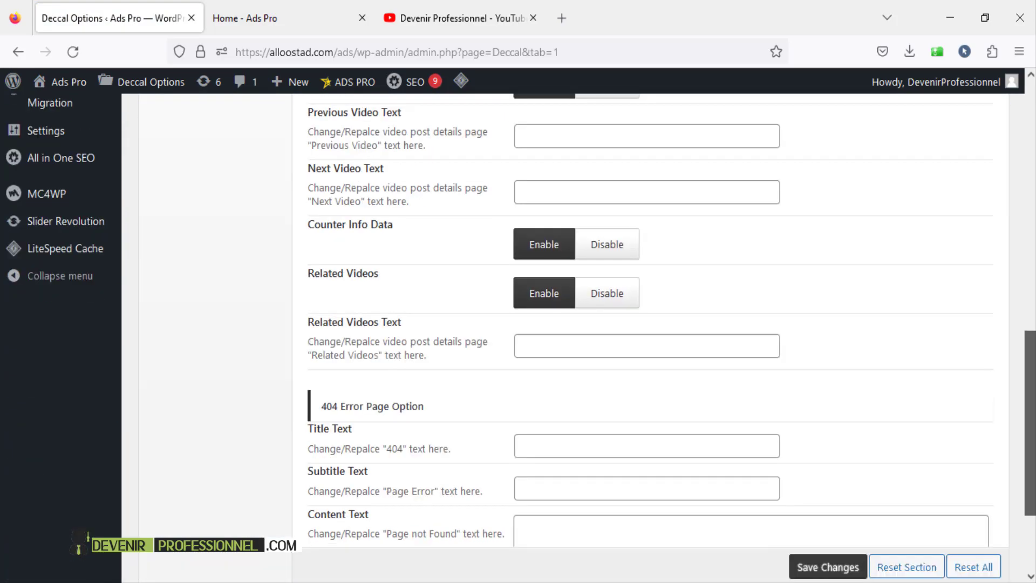
pyautogui.scroll(15, 471, 239)
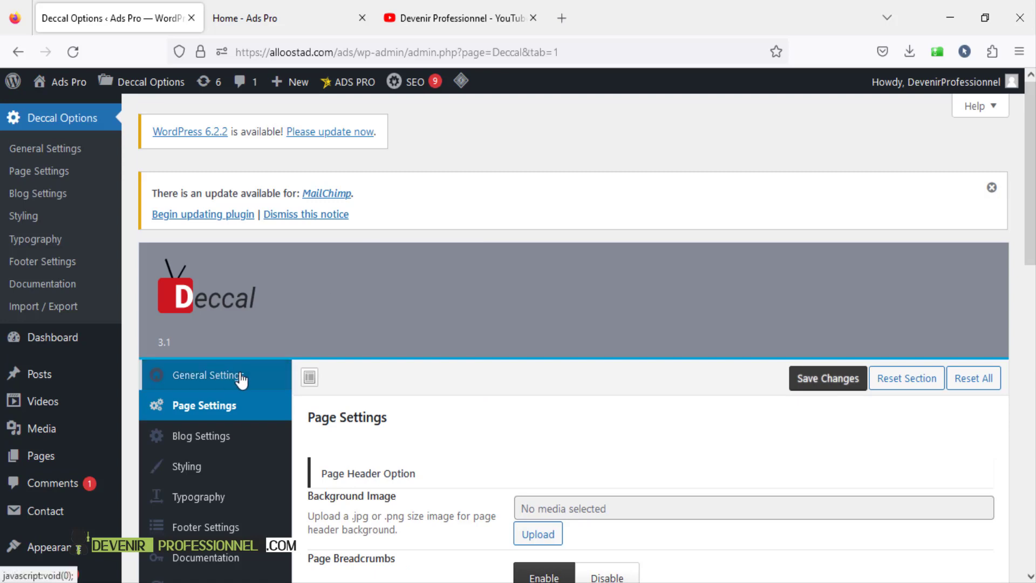
pyautogui.scroll(-2, 216, 324)
# - In General Settings, try Image Logo, then switch the logo back to Text Logo
pyautogui.click(208, 294)
pyautogui.scroll(-2, 453, 340)
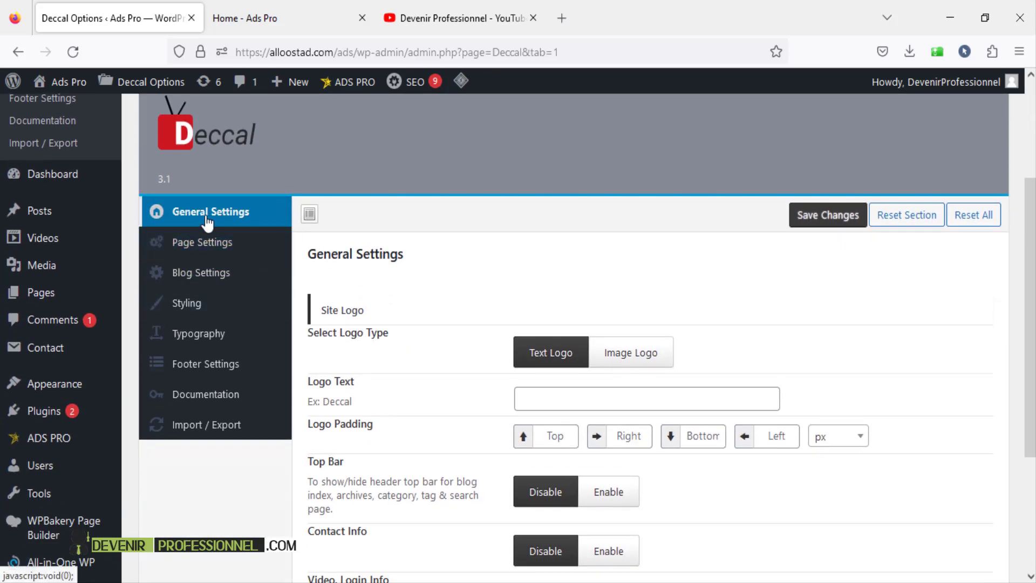
pyautogui.scroll(-2, 427, 229)
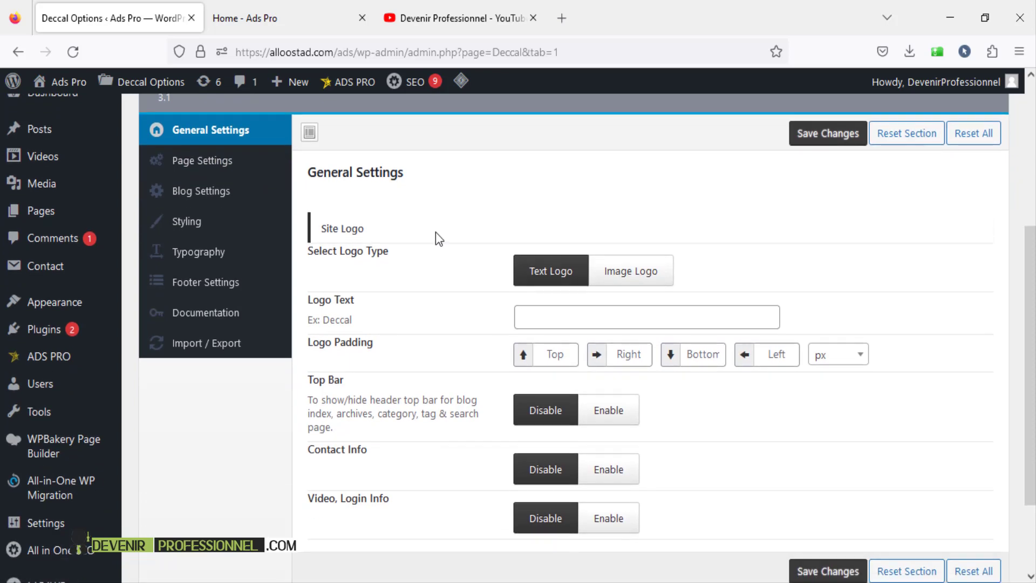
pyautogui.click(630, 272)
pyautogui.click(569, 343)
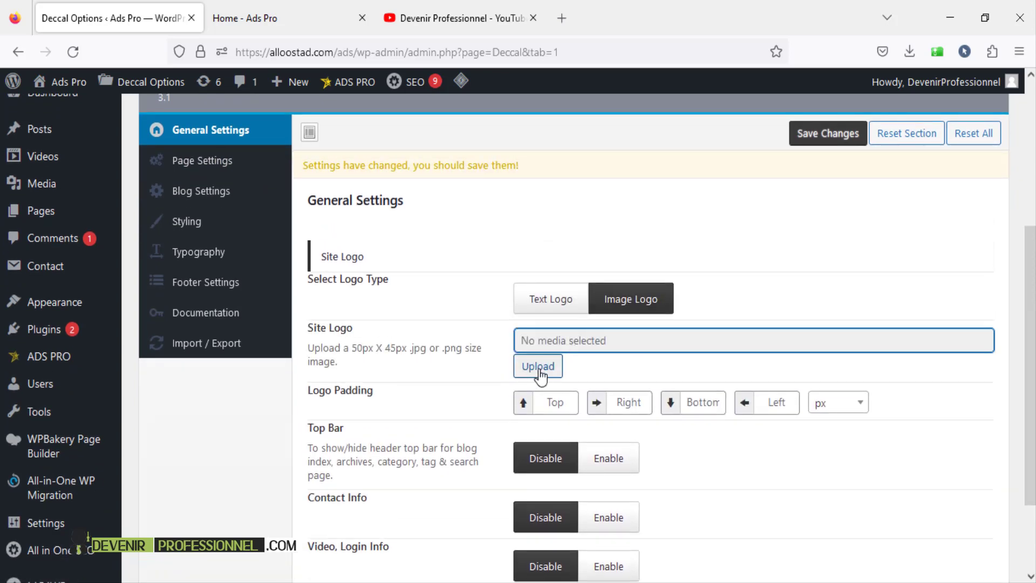
pyautogui.click(559, 300)
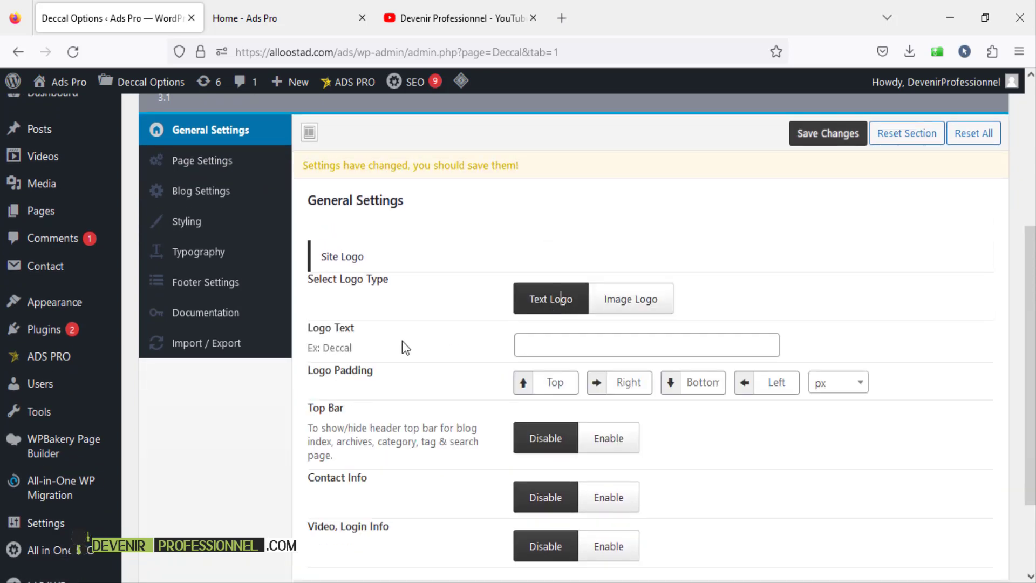
pyautogui.click(585, 345)
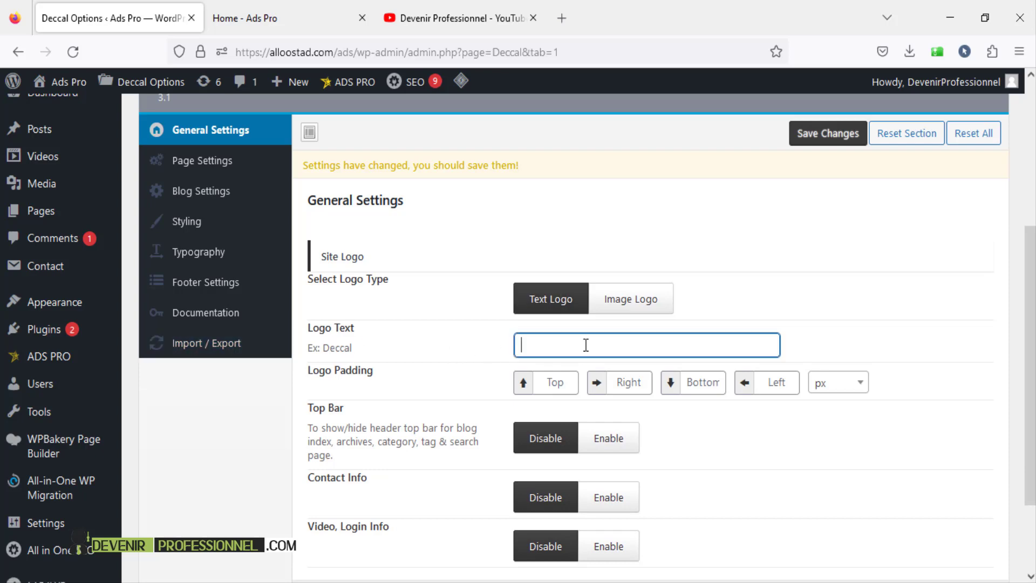
# - Enable the Top Bar and Contact Info, and review the contact e-mail and time fields
pyautogui.scroll(-3, 585, 344)
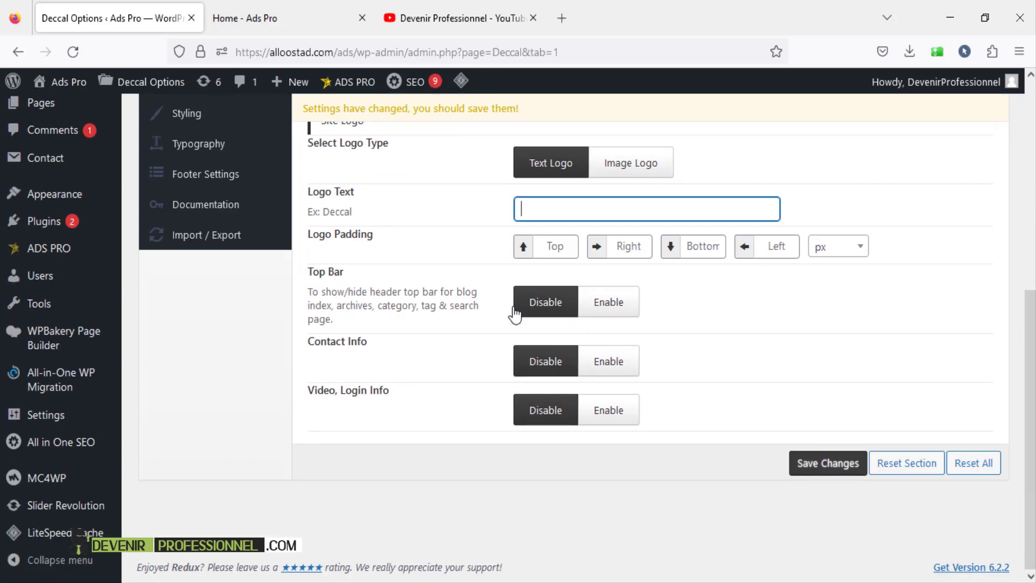
pyautogui.click(626, 312)
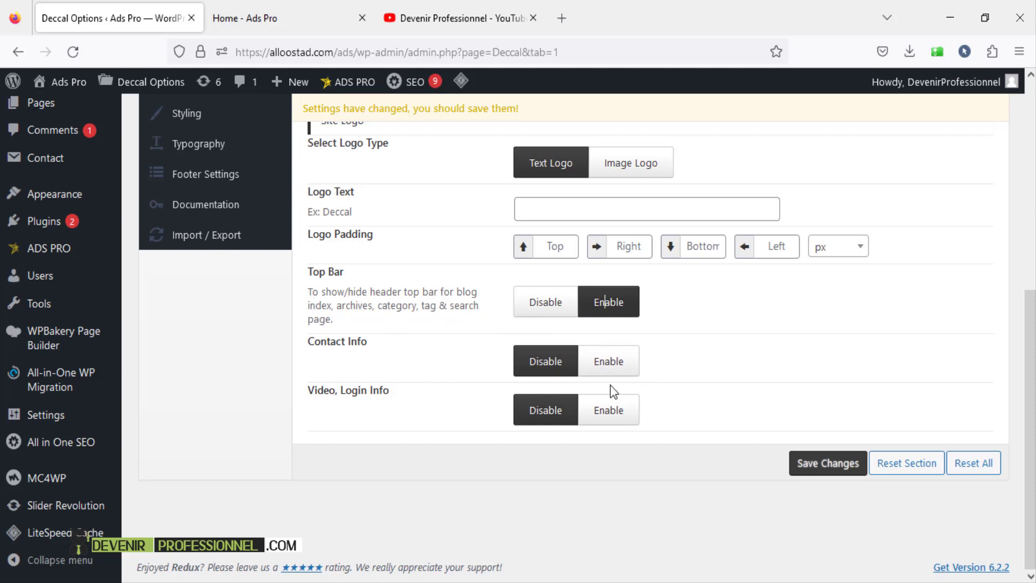
pyautogui.click(615, 370)
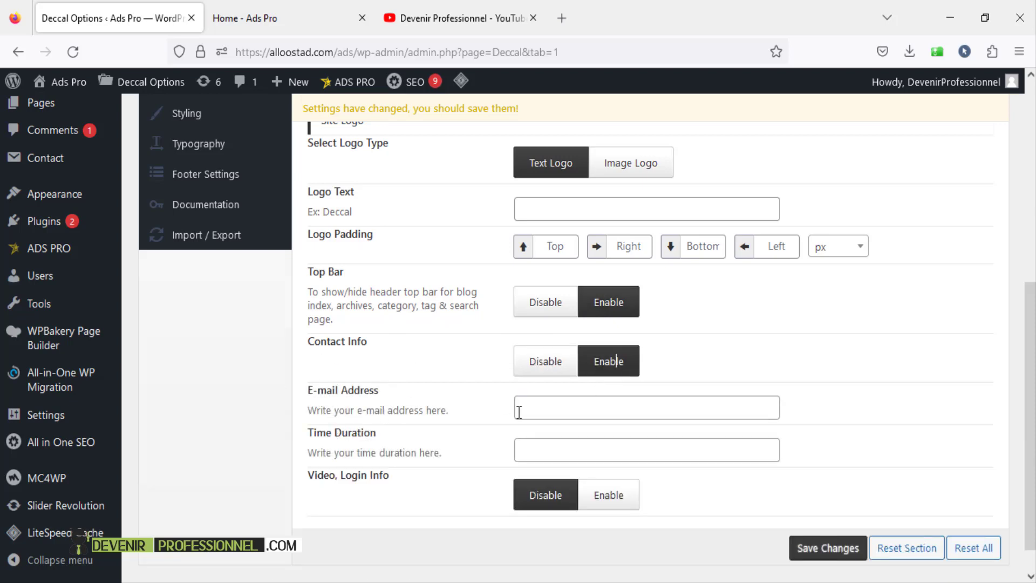
pyautogui.scroll(-1, 519, 412)
pyautogui.click(545, 363)
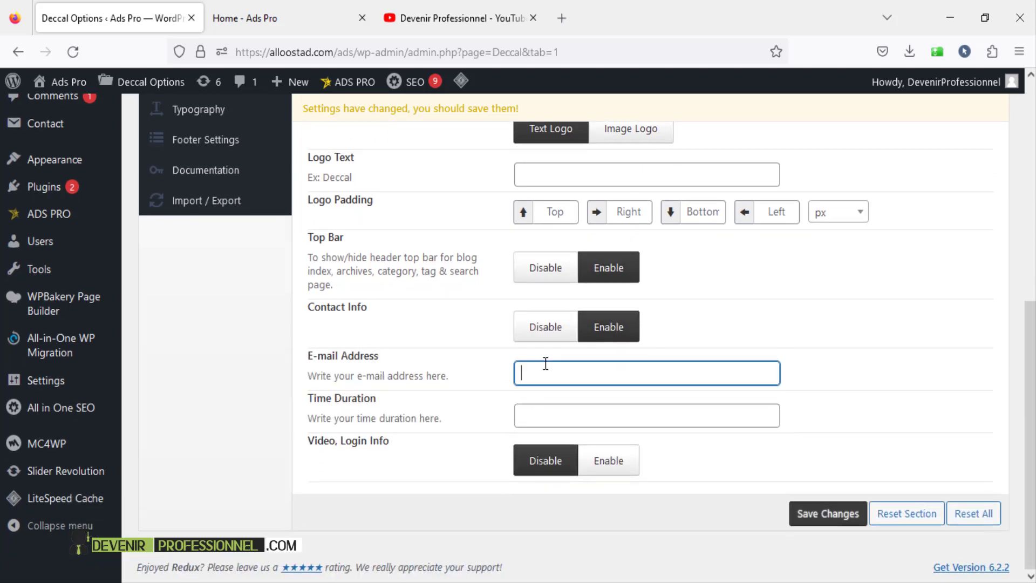
pyautogui.click(535, 415)
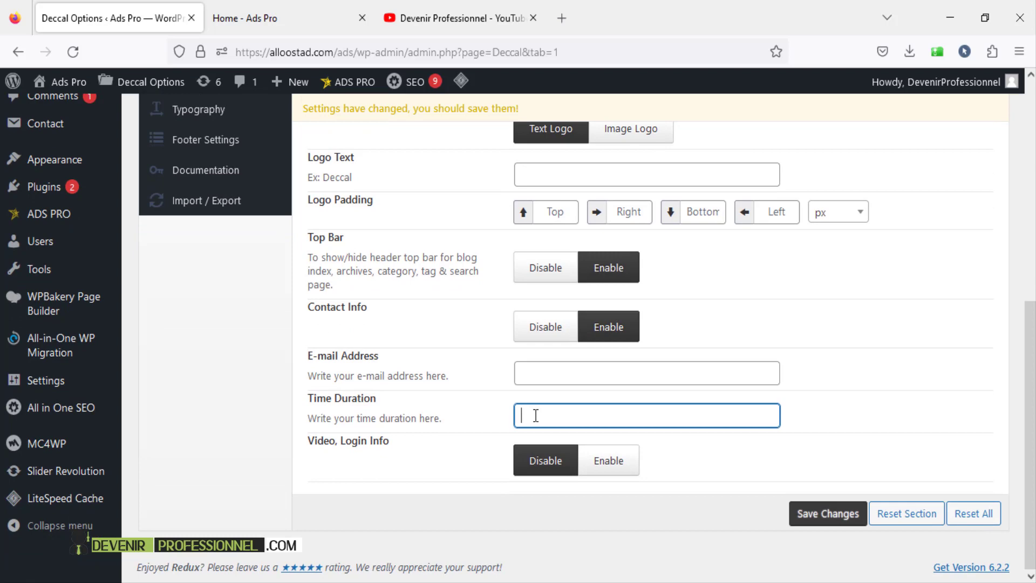
pyautogui.click(550, 378)
pyautogui.scroll(3, 722, 470)
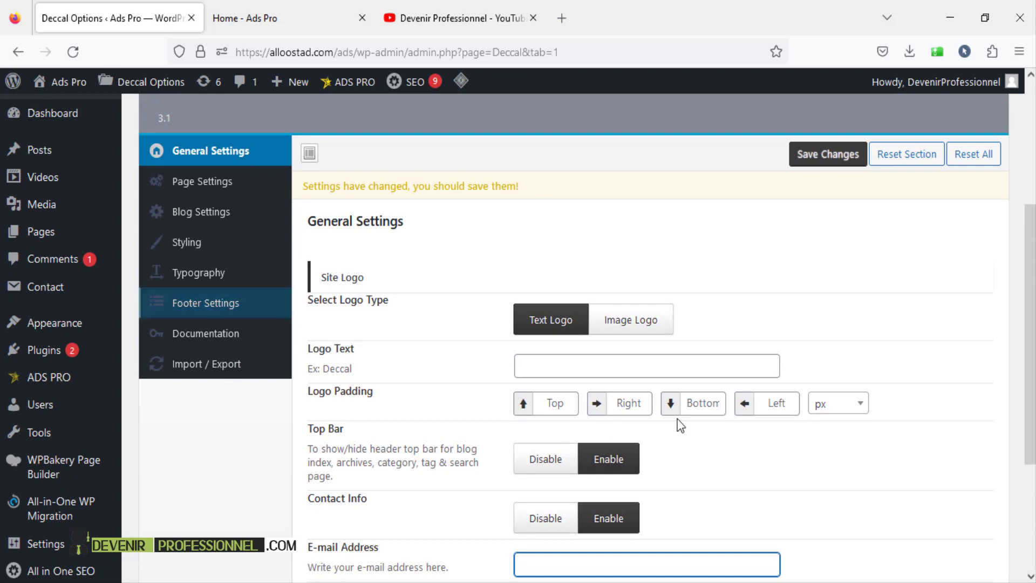
pyautogui.scroll(-2, 682, 423)
pyautogui.click(254, 18)
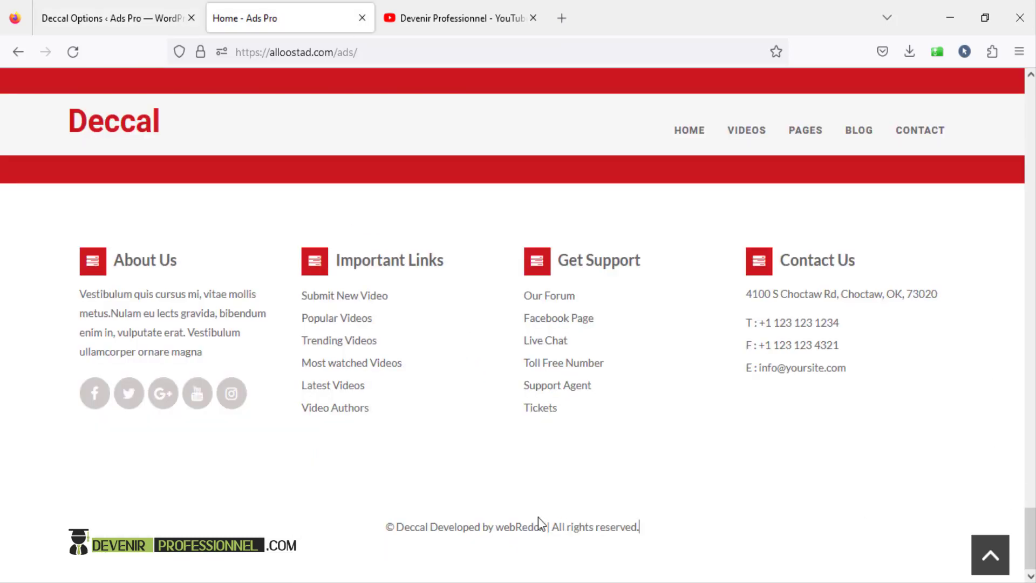
# - Select the live site's footer copyright line, then go back to the theme options page
pyautogui.moveTo(386, 525); pyautogui.dragTo(671, 537)
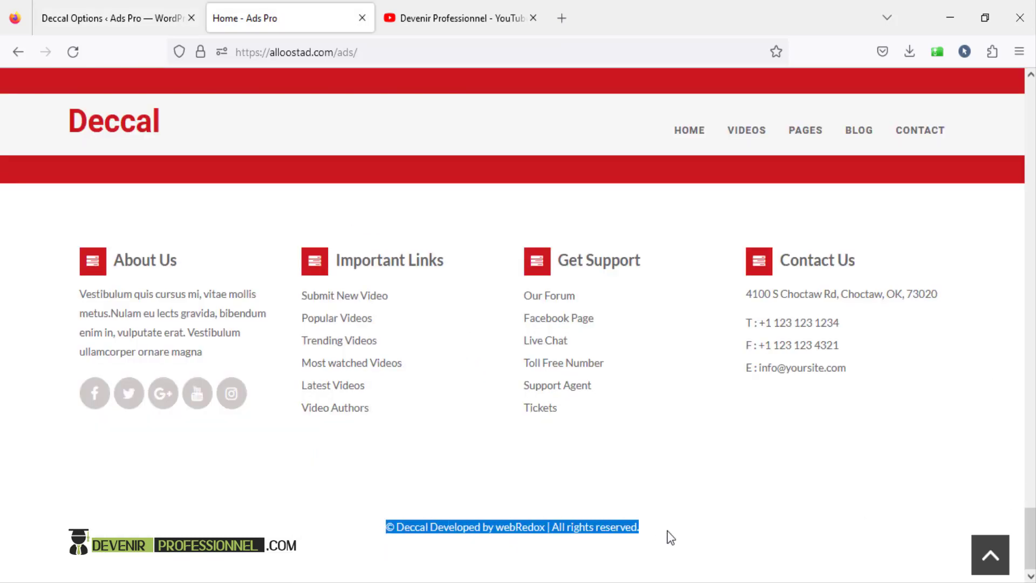
pyautogui.click(670, 537)
pyautogui.click(140, 18)
pyautogui.scroll(-2, 355, 307)
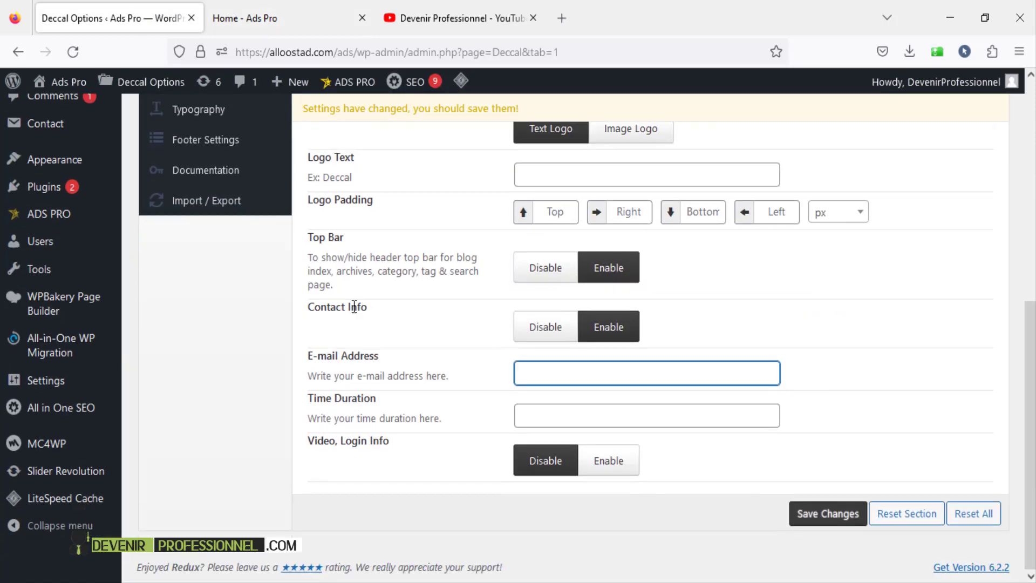
pyautogui.scroll(3, 355, 306)
# - Open Footer Settings, select its copyright text and compare with the live footer
pyautogui.click(236, 310)
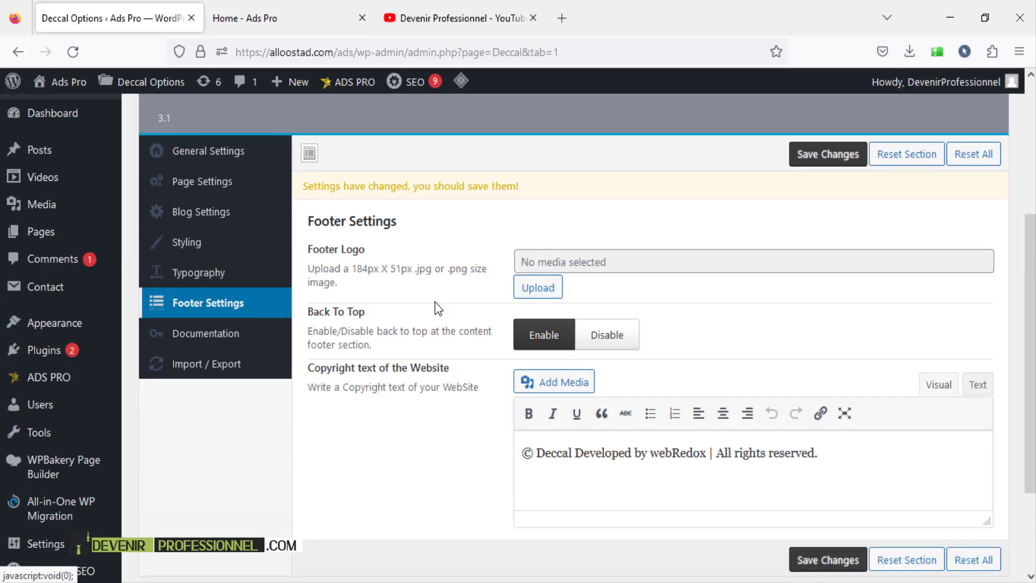
pyautogui.moveTo(824, 455); pyautogui.dragTo(493, 457)
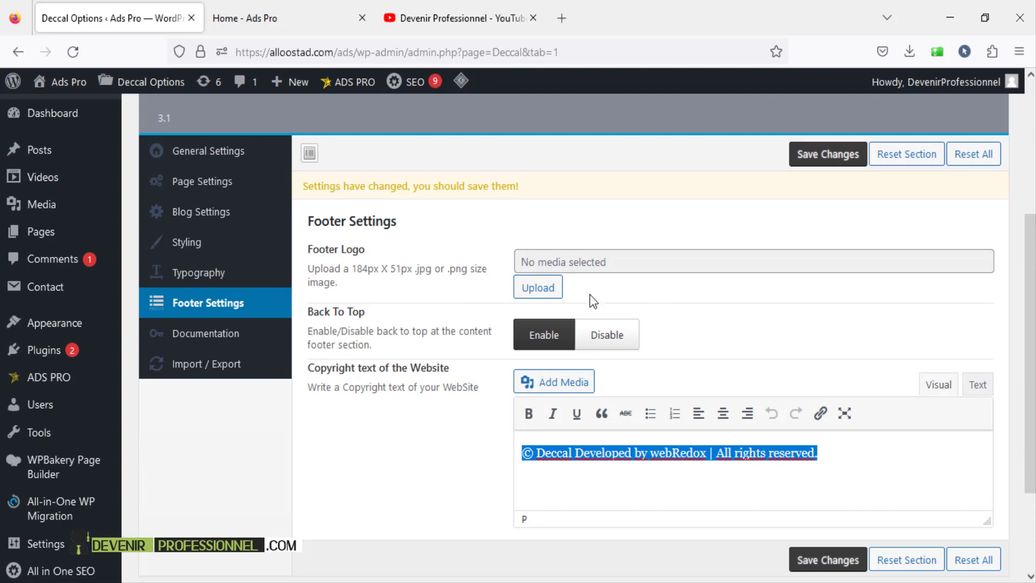
pyautogui.moveTo(313, 254); pyautogui.dragTo(368, 250)
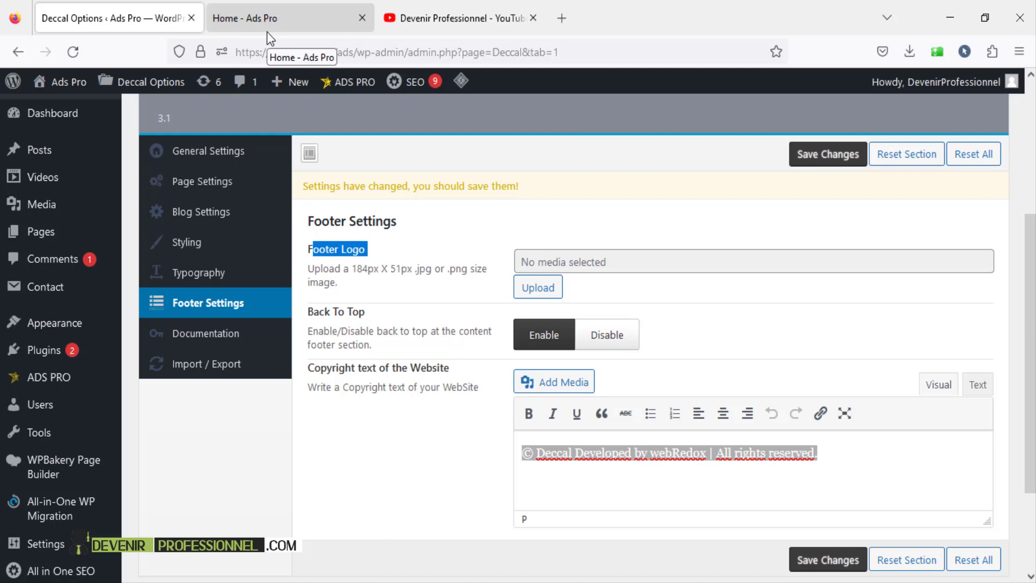
pyautogui.click(294, 18)
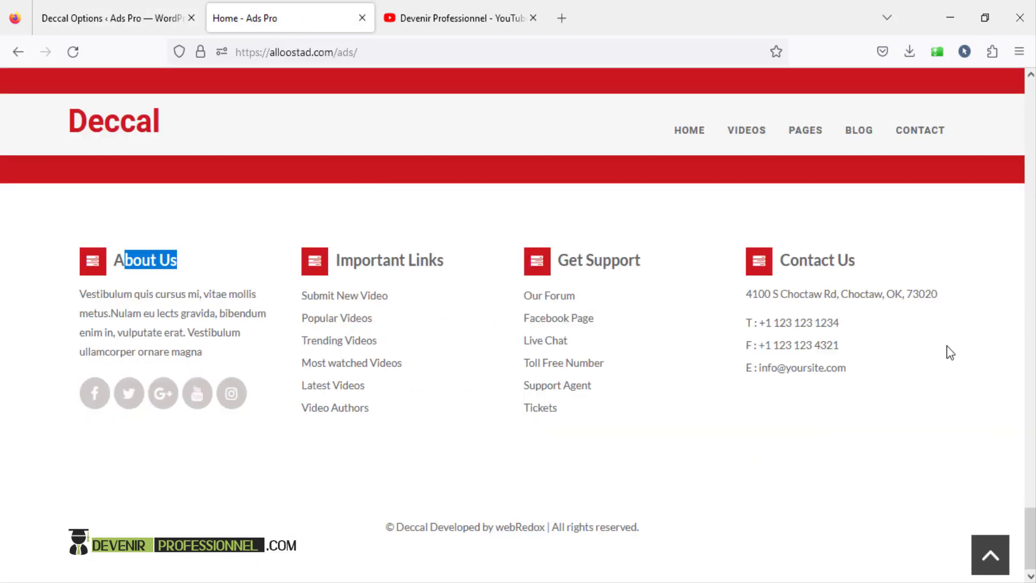
pyautogui.click(112, 265)
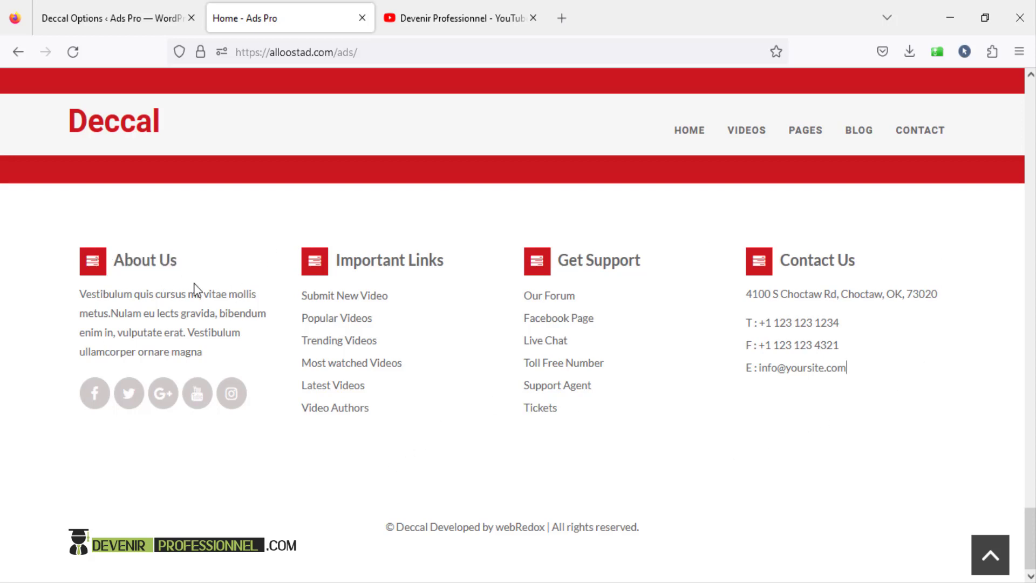
pyautogui.click(69, 17)
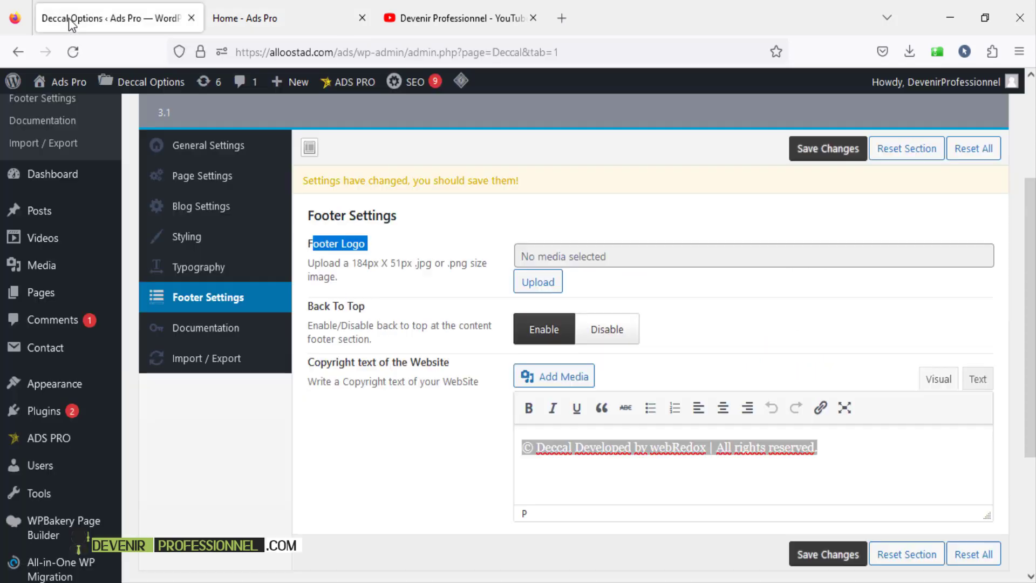
# - Open Appearance > Widgets without saving the theme options and scroll to the Footer Sidebar
pyautogui.moveTo(56, 387)
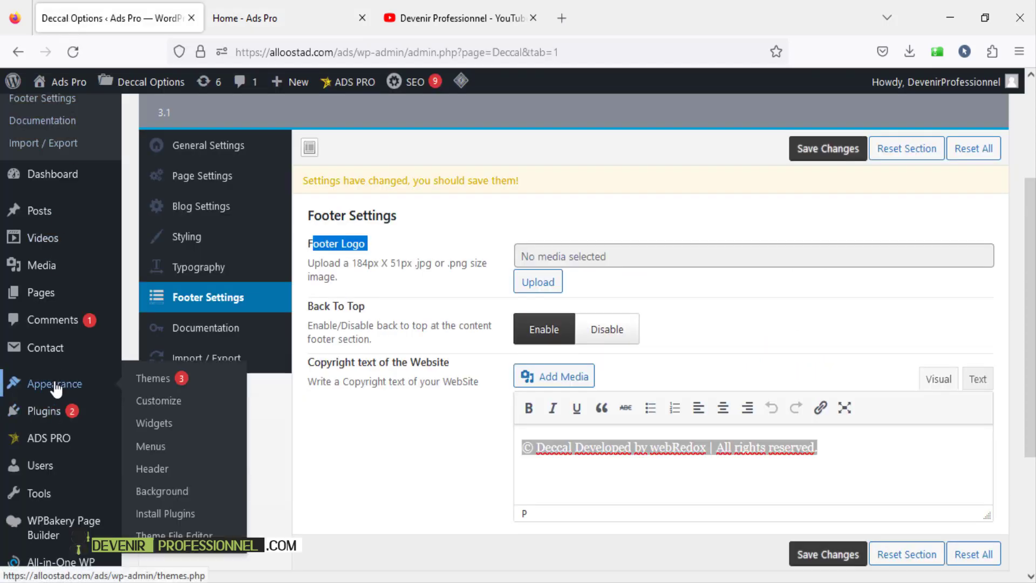
pyautogui.click(161, 427)
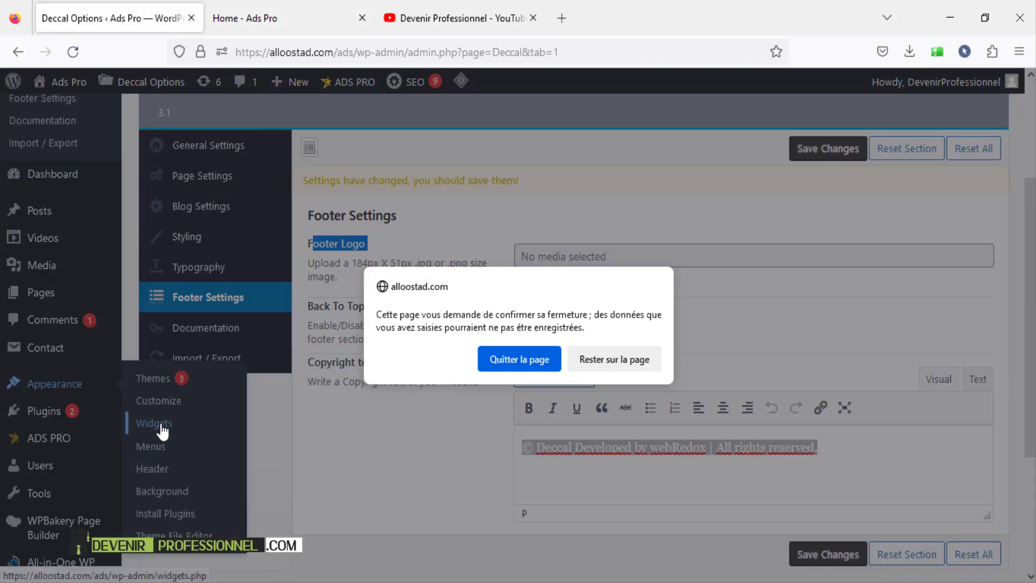
pyautogui.click(505, 357)
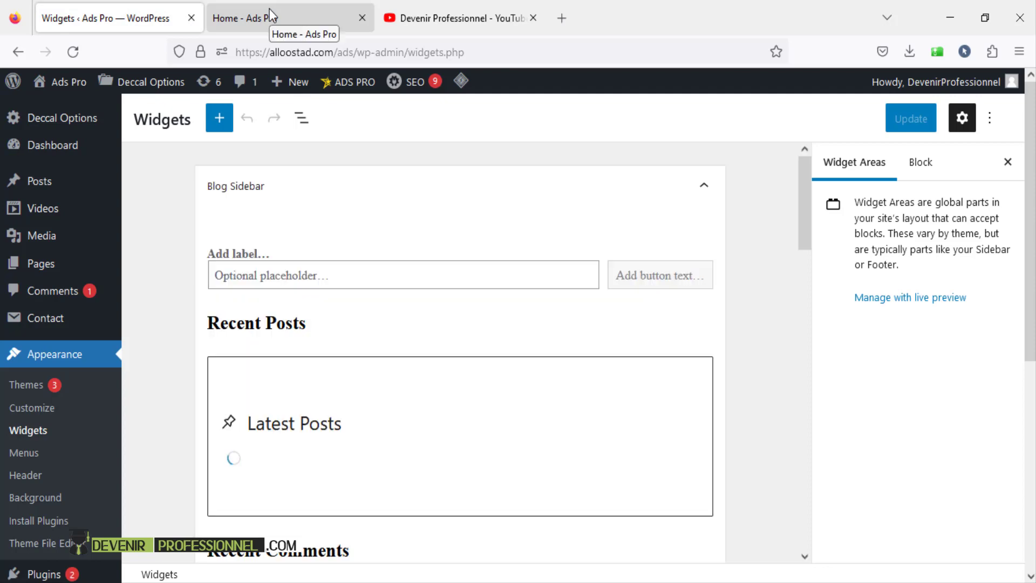
pyautogui.click(269, 17)
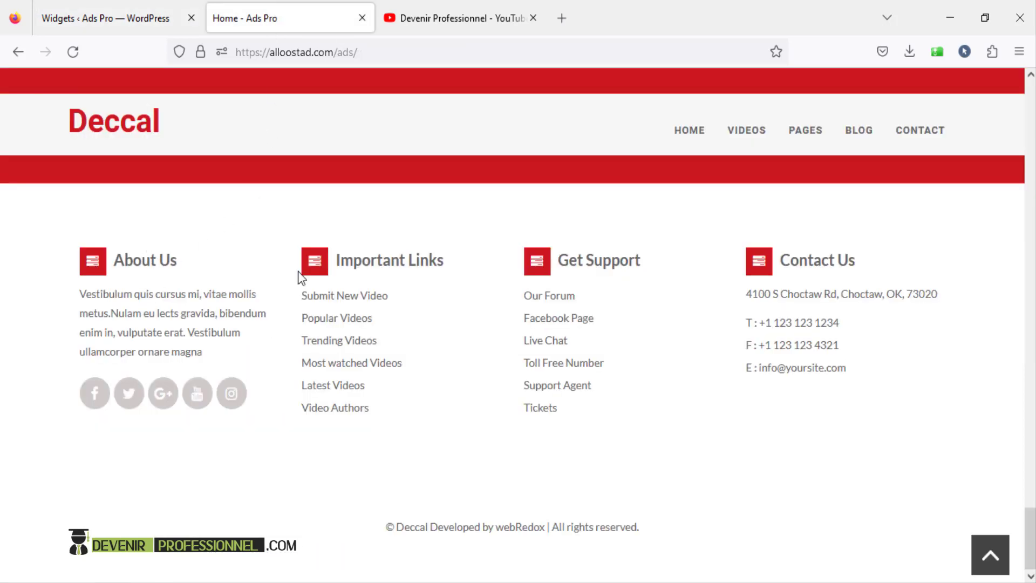
pyautogui.click(104, 18)
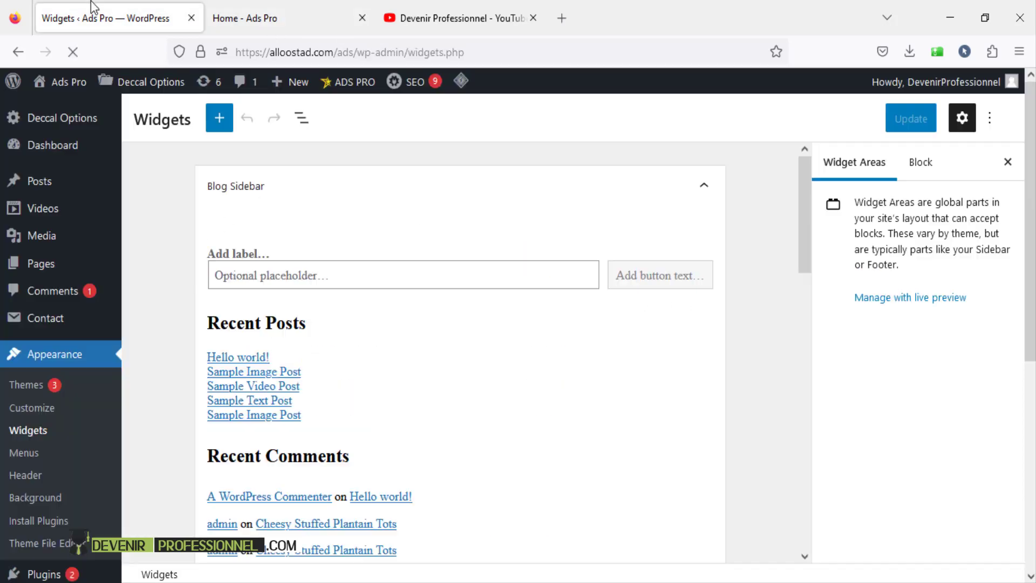
pyautogui.scroll(-15, 467, 291)
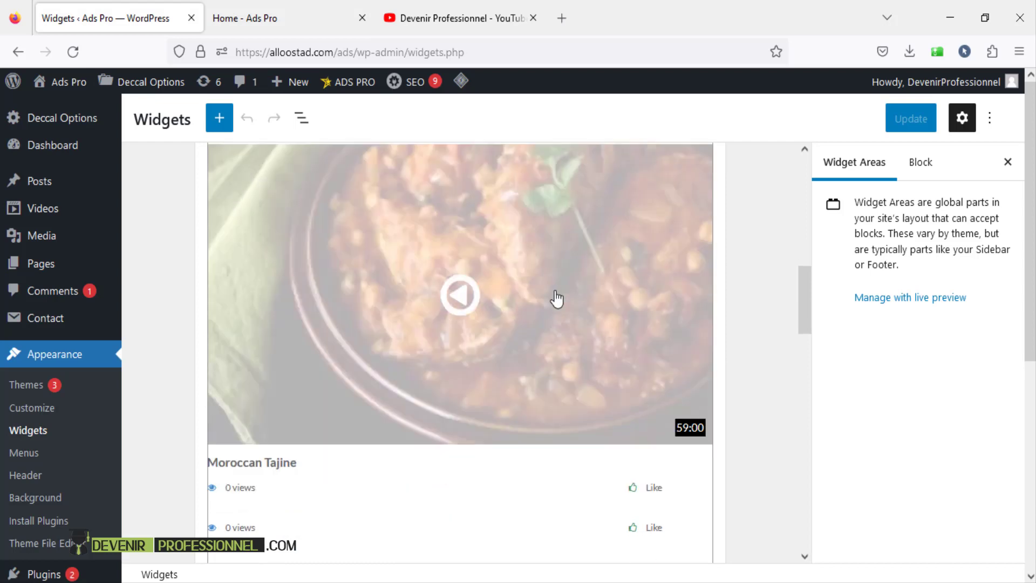
pyautogui.scroll(-10, 556, 298)
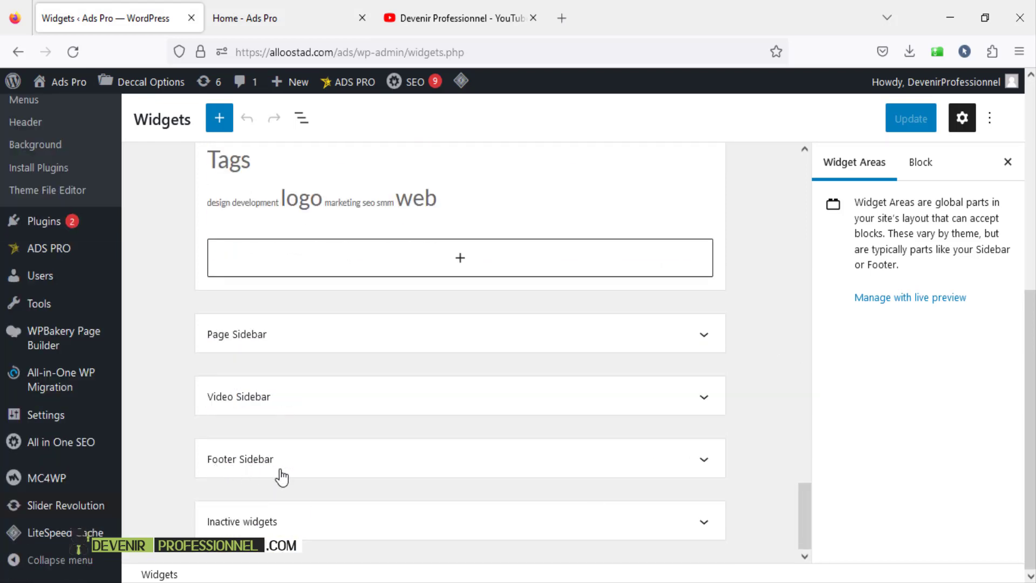
# - Expand the Footer Sidebar widget area and look through its widgets
pyautogui.click(322, 460)
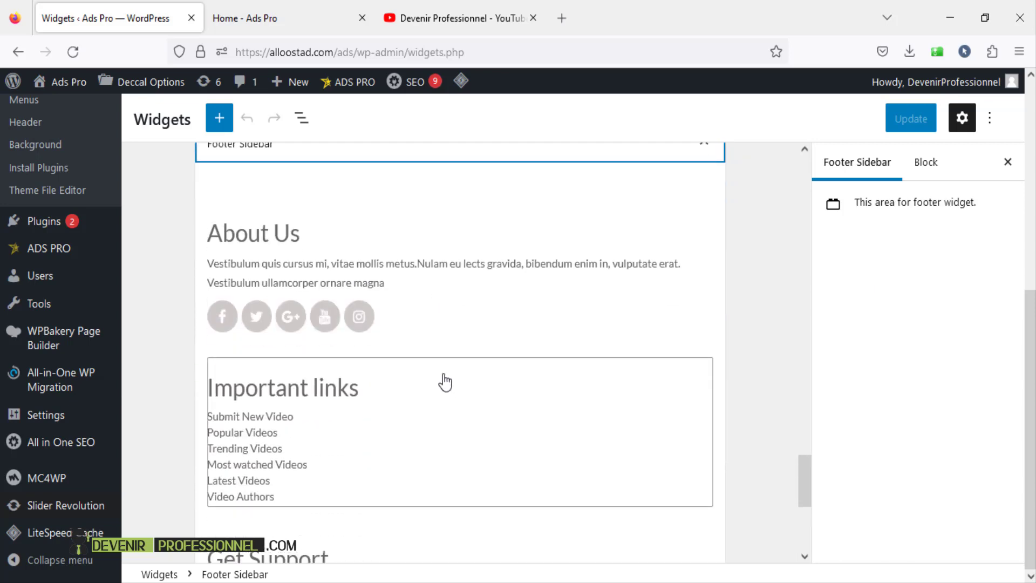
pyautogui.scroll(-3, 354, 248)
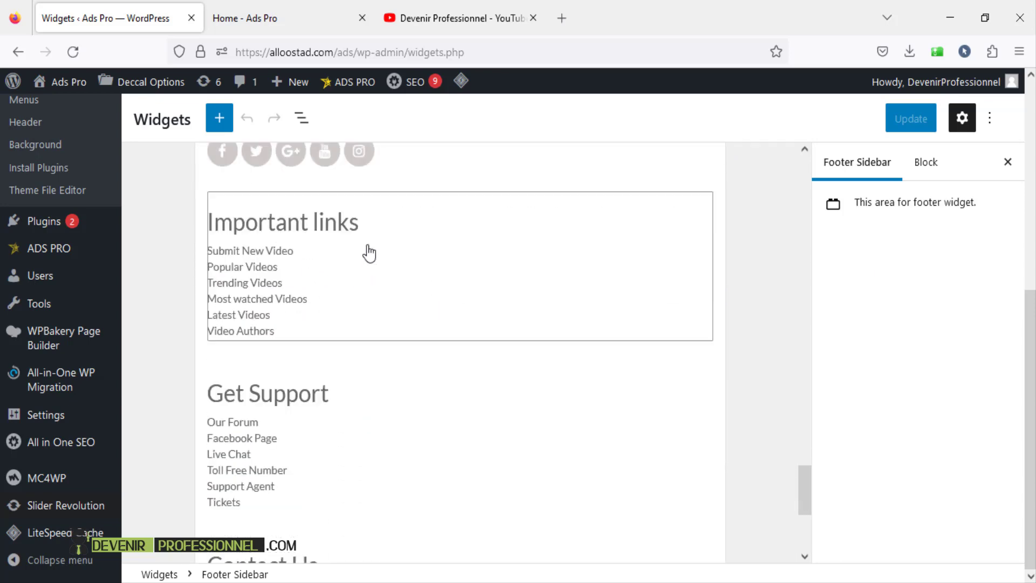
pyautogui.scroll(-3, 397, 419)
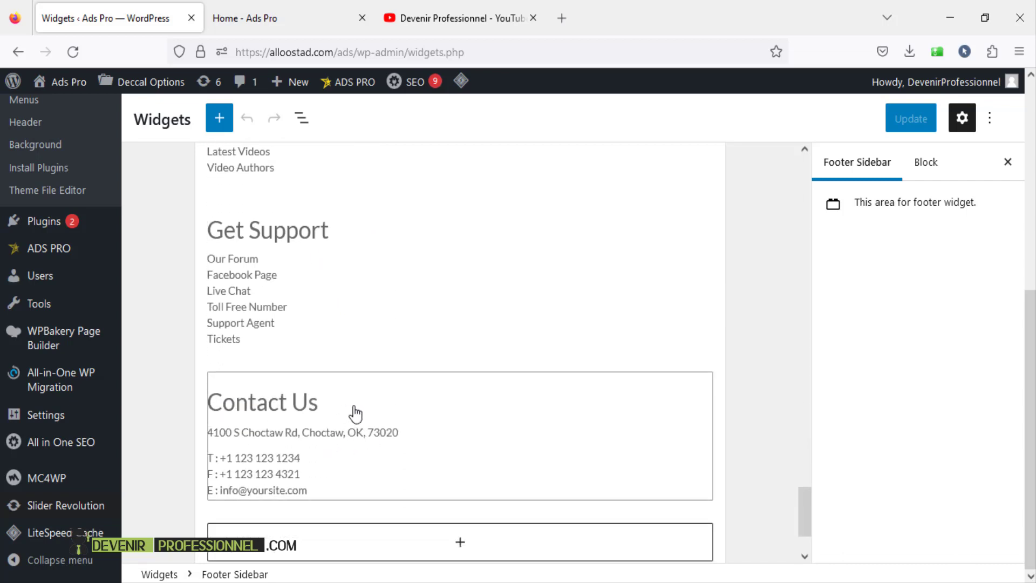
pyautogui.scroll(7, 355, 414)
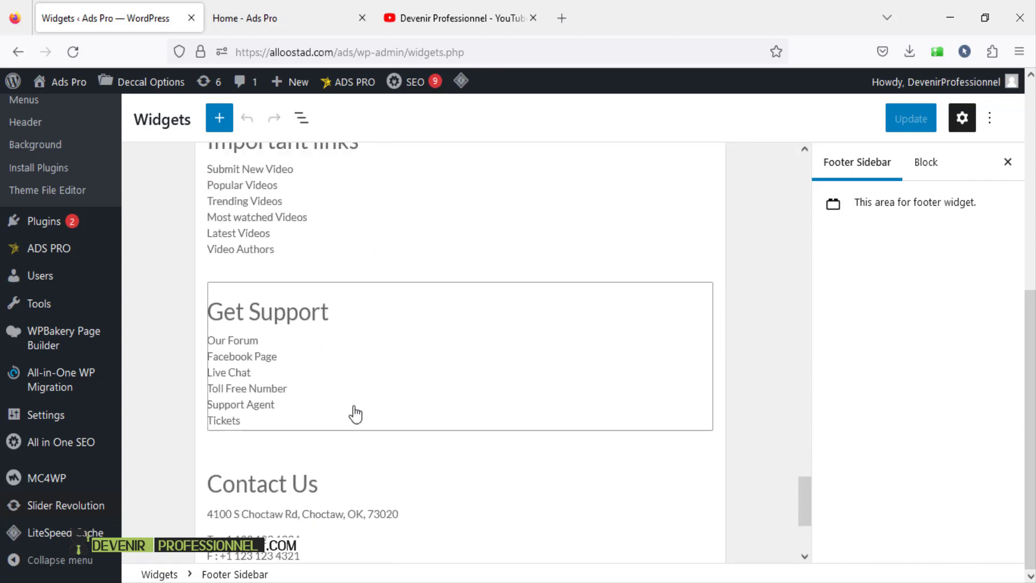
pyautogui.scroll(-3, 568, 433)
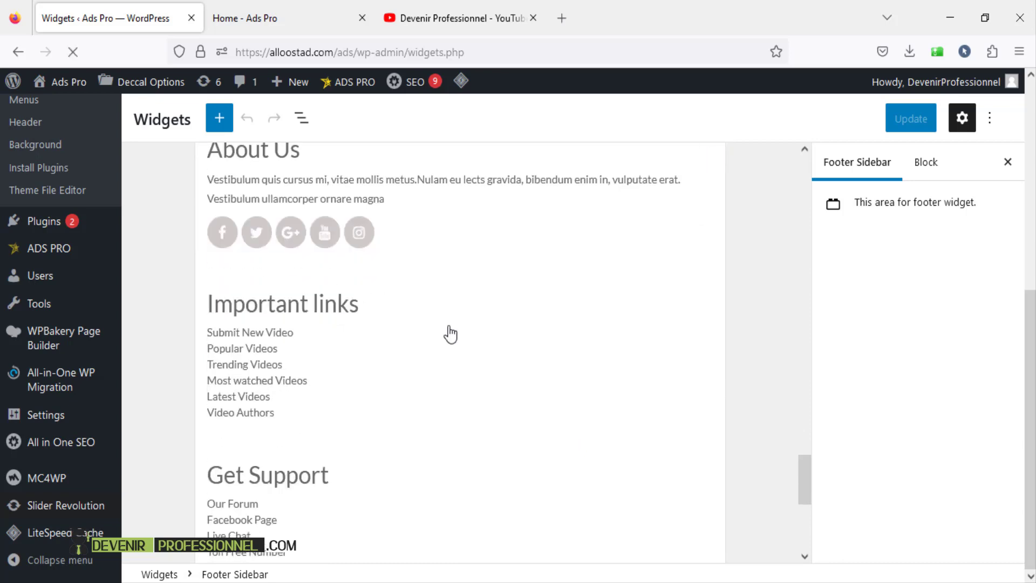
pyautogui.scroll(2, 372, 264)
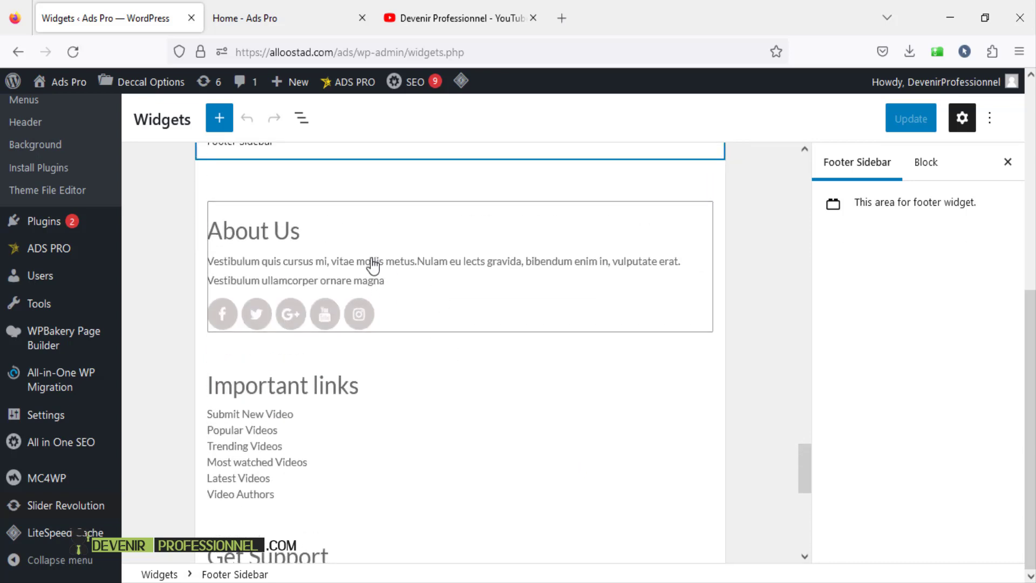
# - Check the About Us webRedox Social Widget's description and social link fields against the live site footer
pyautogui.click(372, 265)
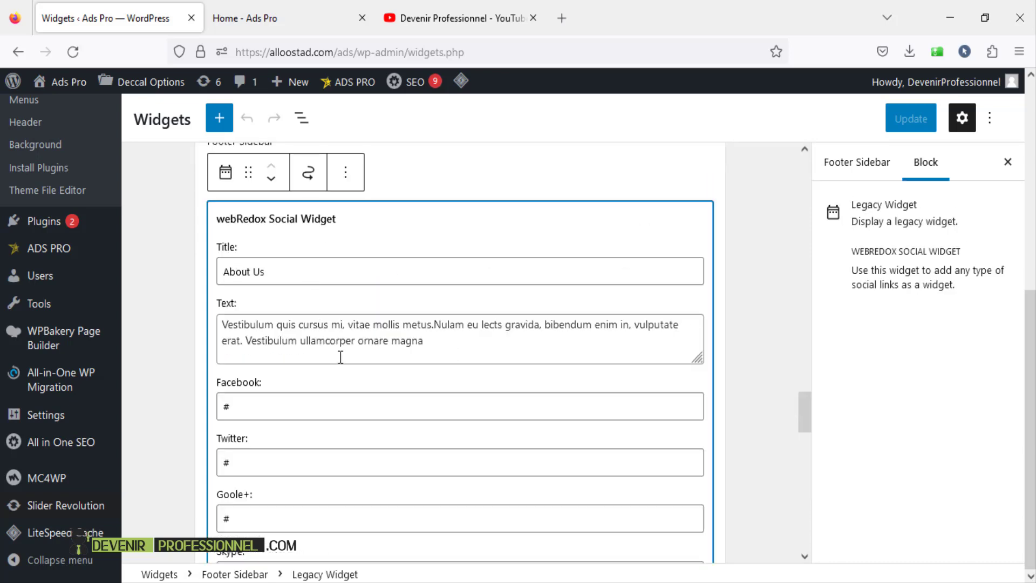
pyautogui.tripleClick(359, 334)
pyautogui.click(277, 401)
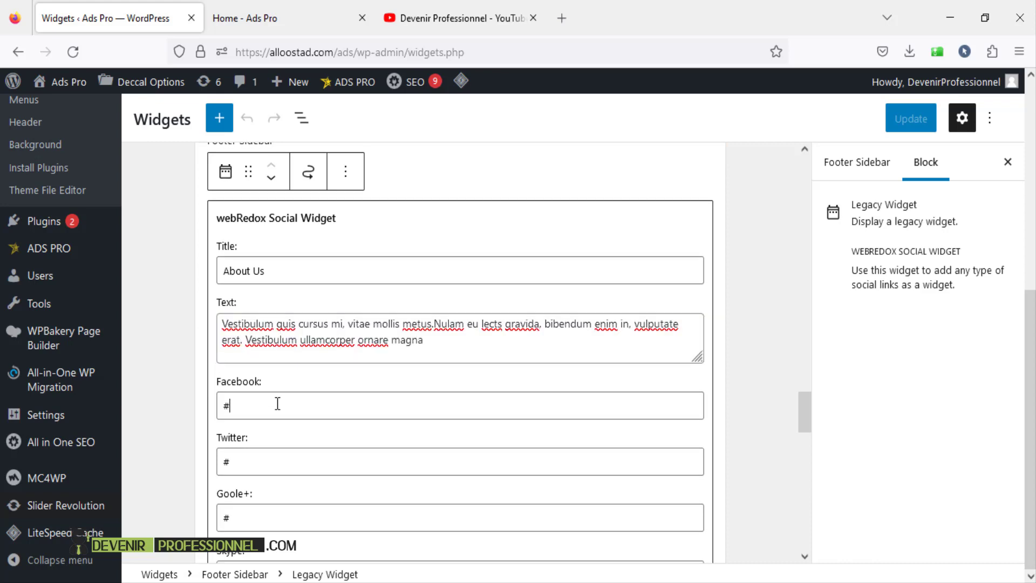
pyautogui.scroll(-3, 275, 410)
pyautogui.scroll(-3, 274, 423)
pyautogui.scroll(-5, 276, 432)
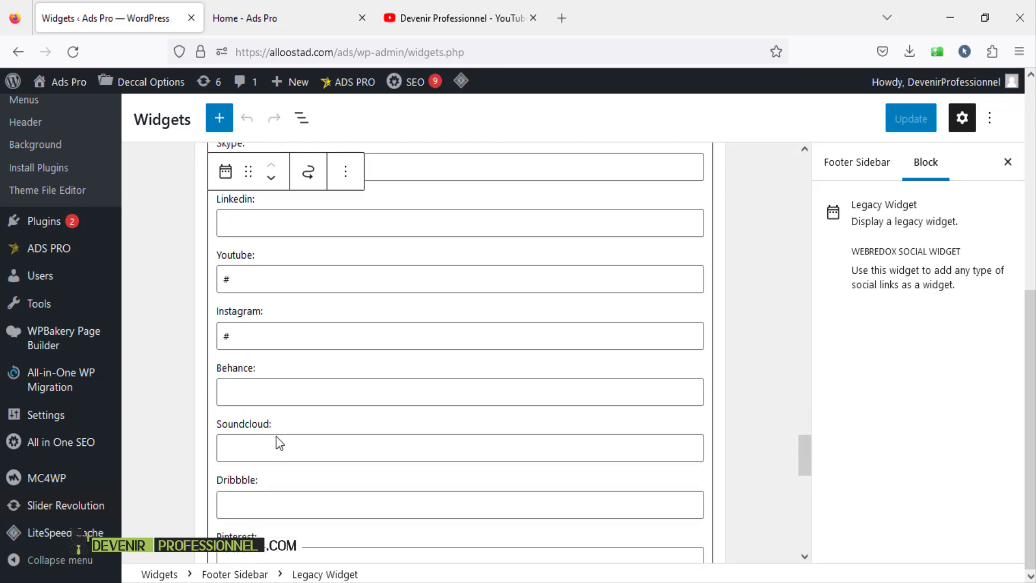
pyautogui.scroll(12, 278, 438)
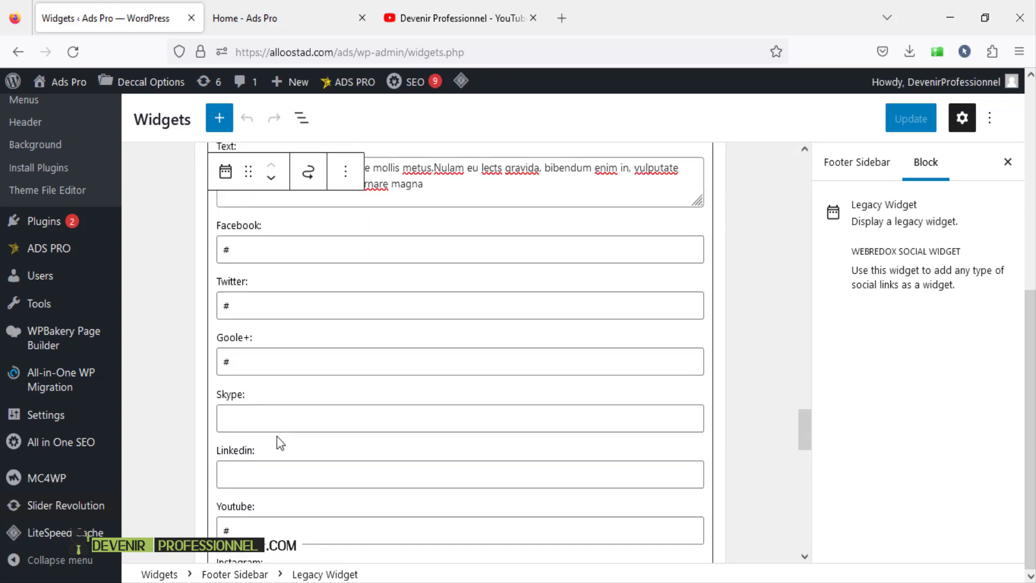
pyautogui.click(323, 18)
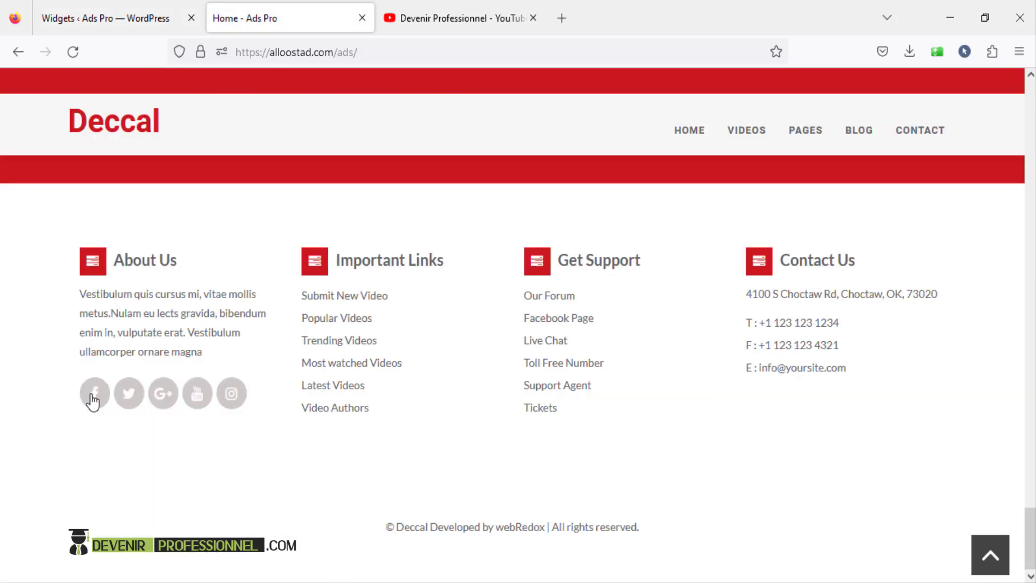
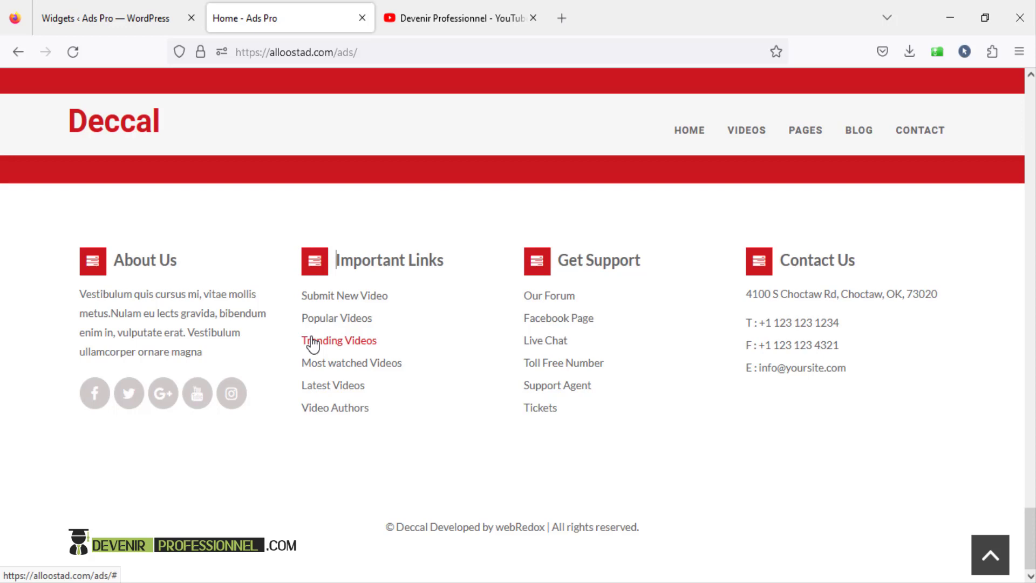
# - Return to the Widgets screen and re-expand the Footer Sidebar to reveal its About Us, Important links and Get Support widgets
pyautogui.click(106, 4)
pyautogui.scroll(-5, 310, 233)
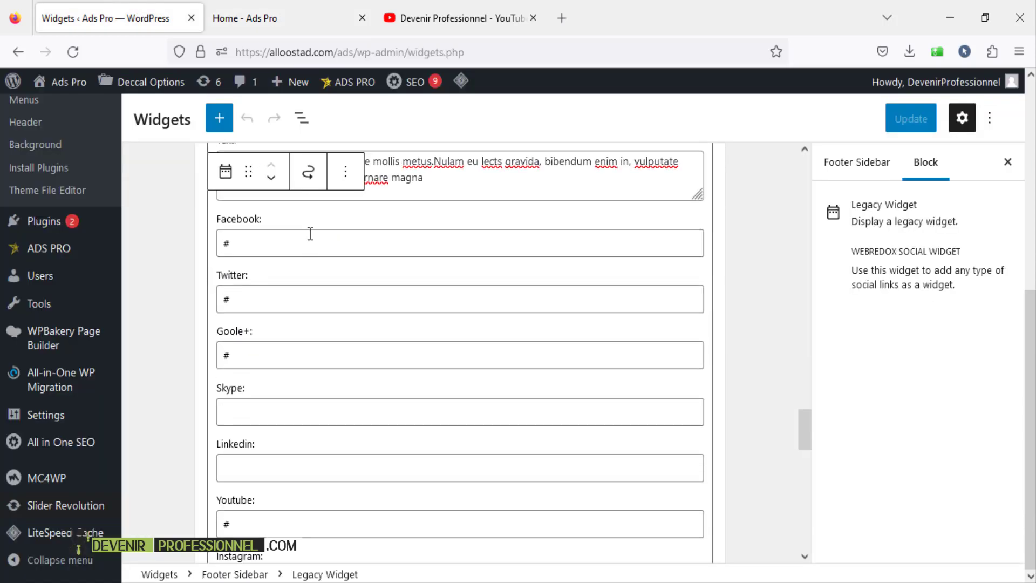
pyautogui.scroll(4, 310, 233)
pyautogui.click(706, 222)
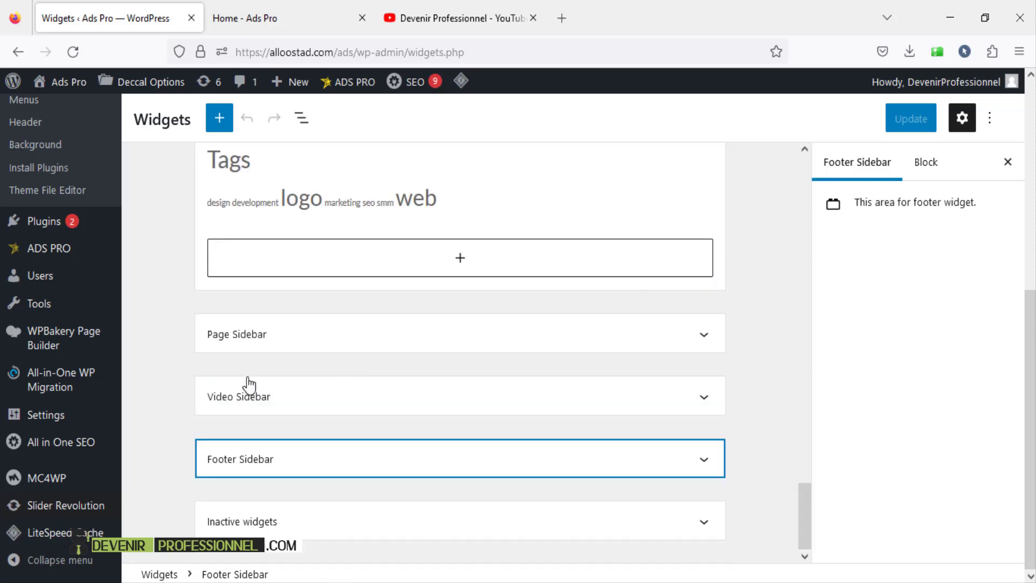
pyautogui.click(321, 468)
pyautogui.scroll(-8, 334, 425)
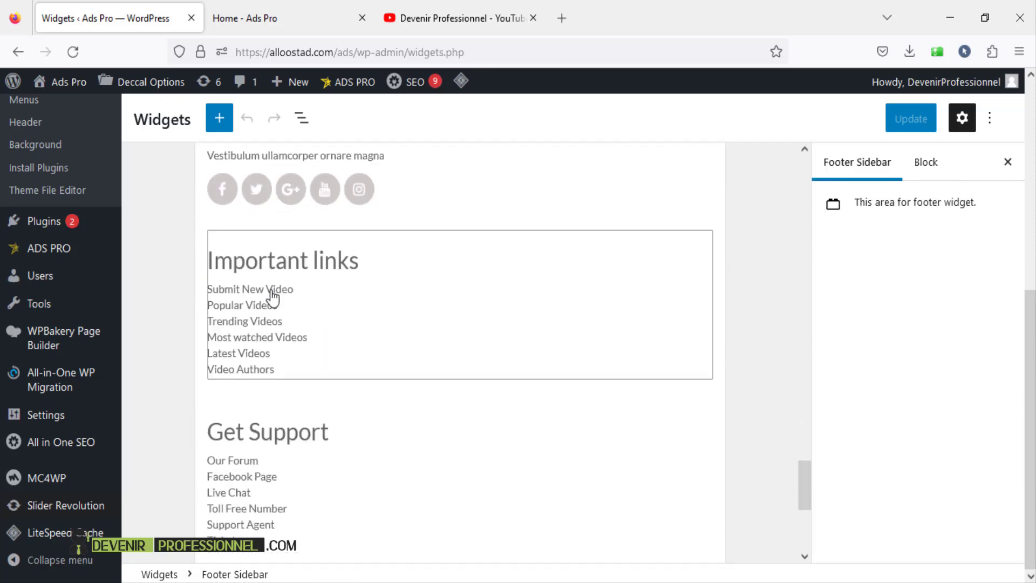
# - Open the Important links widget, check its HTML view, and delete the six video links
pyautogui.click(377, 319)
pyautogui.scroll(-3, 377, 313)
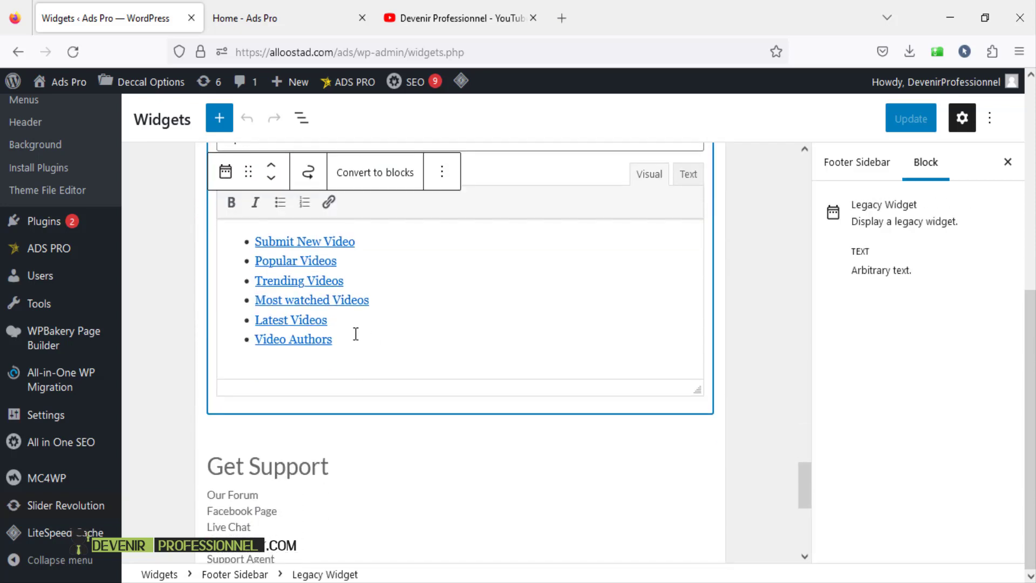
pyautogui.tripleClick(365, 344)
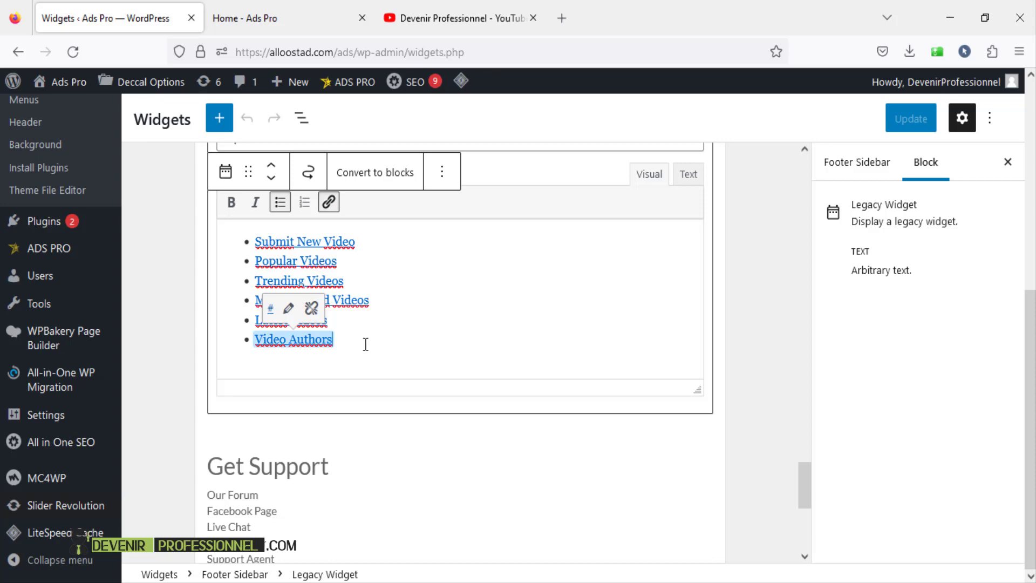
pyautogui.click(678, 177)
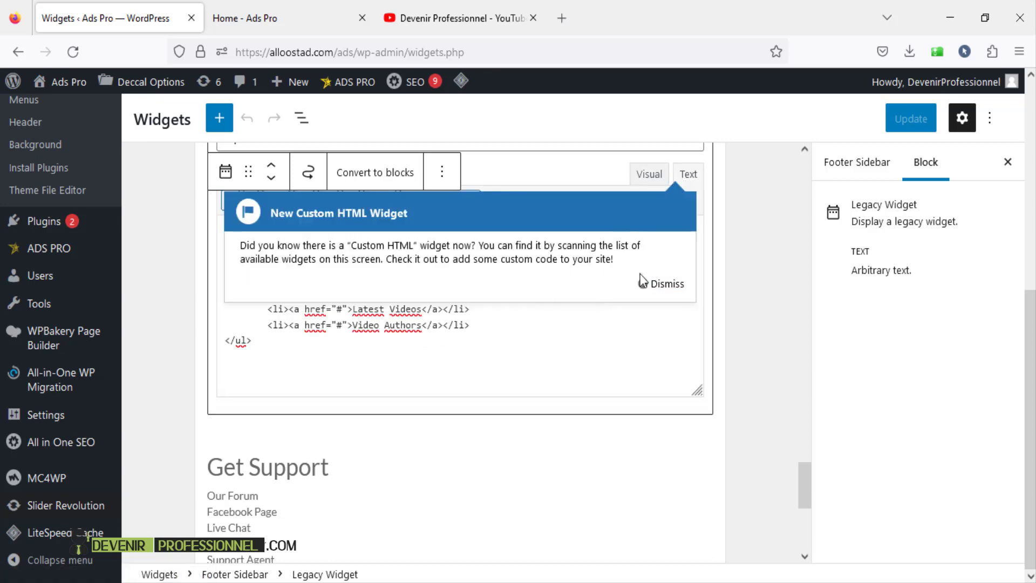
pyautogui.click(661, 283)
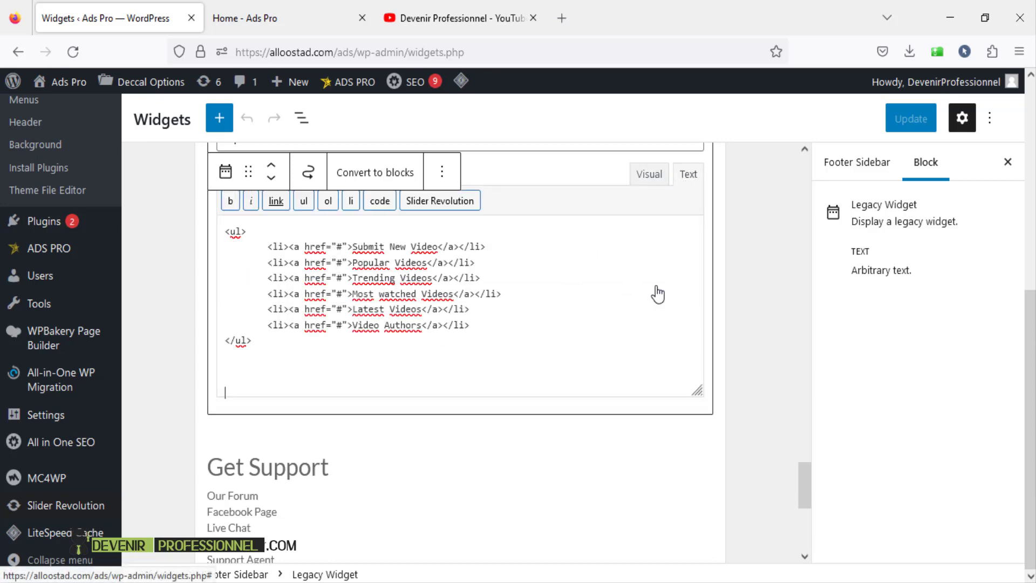
pyautogui.click(649, 174)
pyautogui.moveTo(359, 336); pyautogui.dragTo(231, 238)
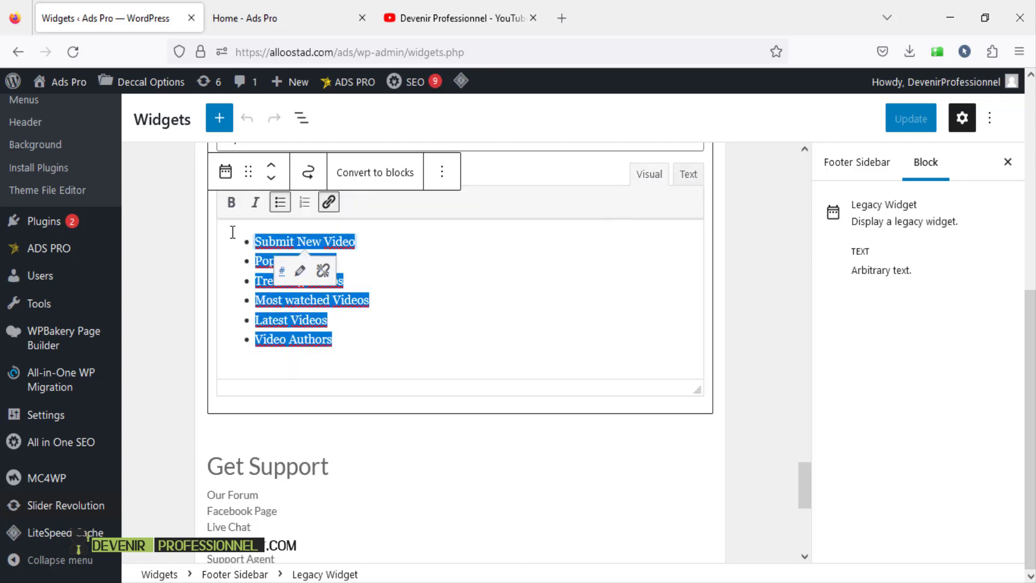
pyautogui.press('BackSpace')
pyautogui.press('BackSpace')
# - Type 'First link' as a bulleted list item and start linking it
pyautogui.scroll(3, 376, 302)
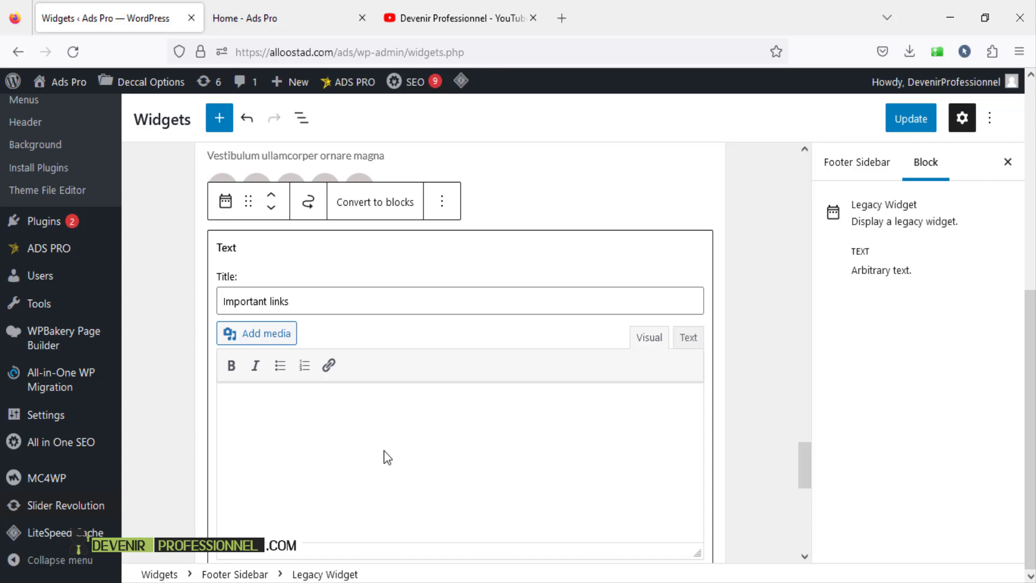
pyautogui.write('First link')
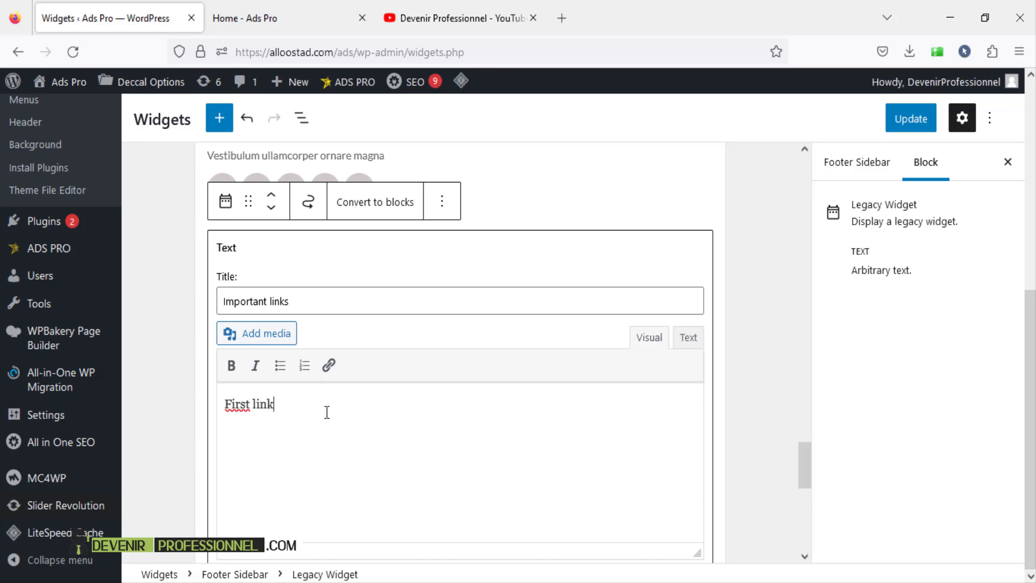
pyautogui.click(280, 365)
pyautogui.moveTo(305, 404); pyautogui.dragTo(258, 405)
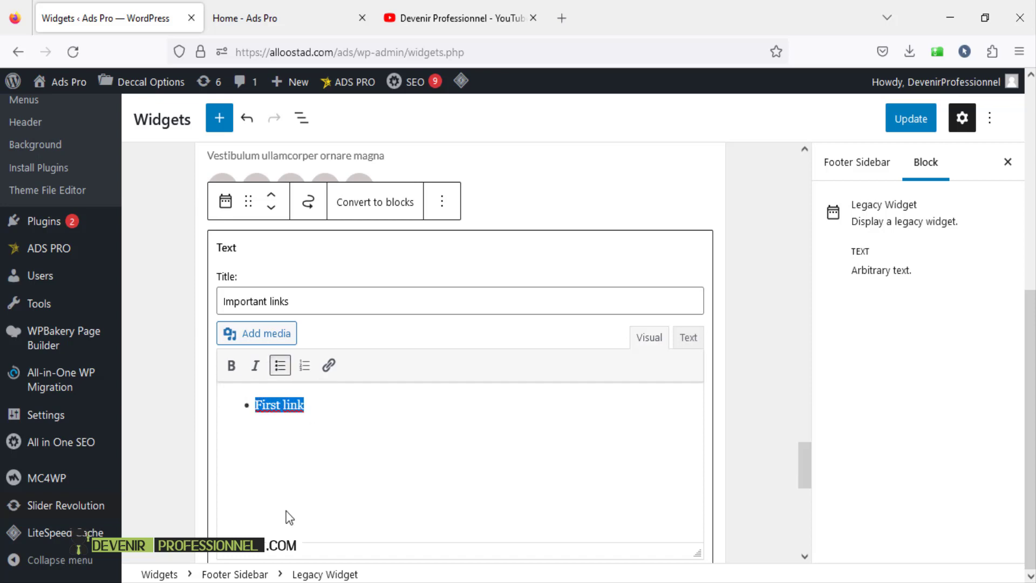
pyautogui.click(328, 365)
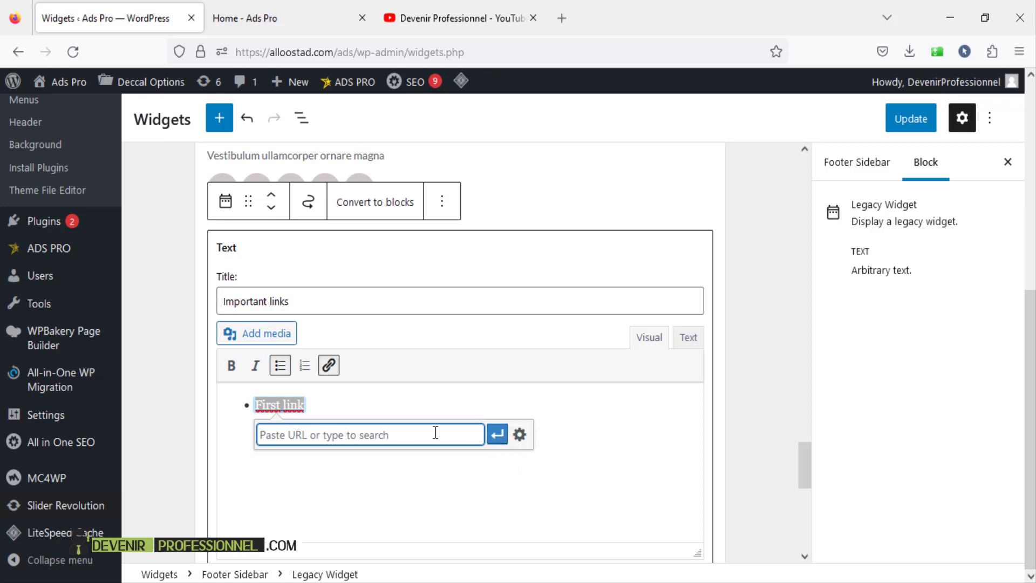
# - Link First link to the Why We Love Nature and Wild Animals video
pyautogui.write('mor')
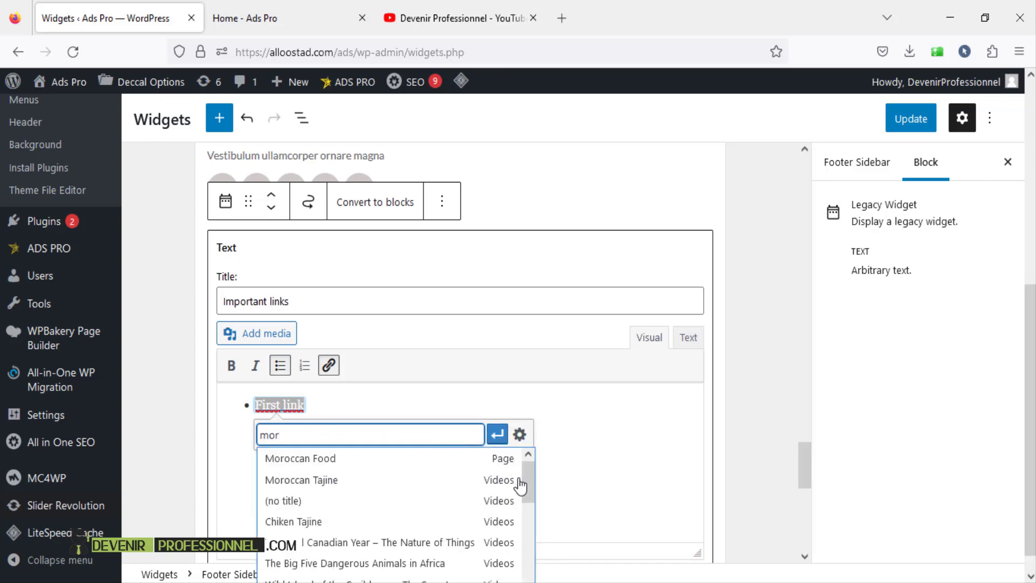
pyautogui.moveTo(526, 487); pyautogui.dragTo(529, 537)
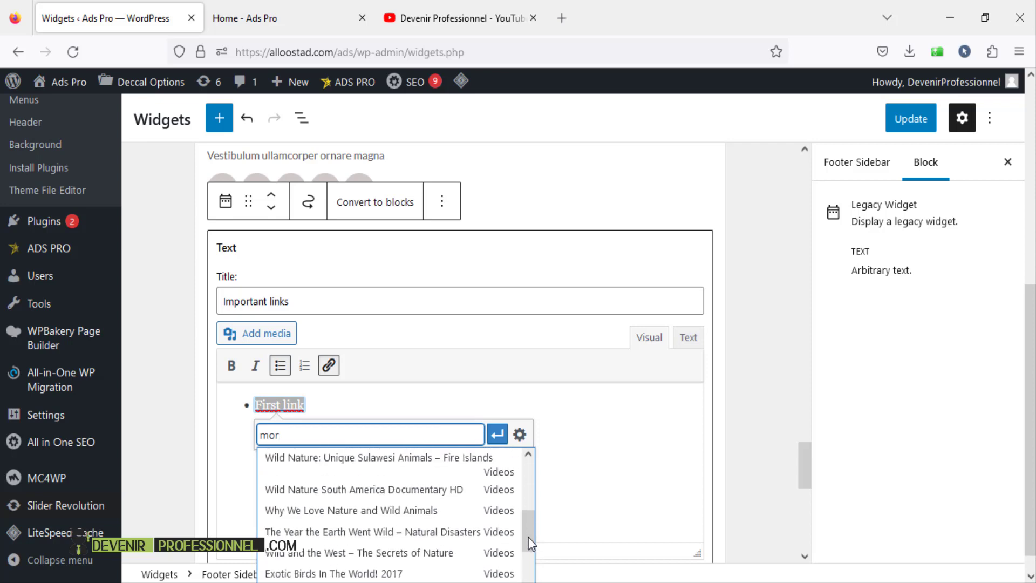
pyautogui.click(396, 508)
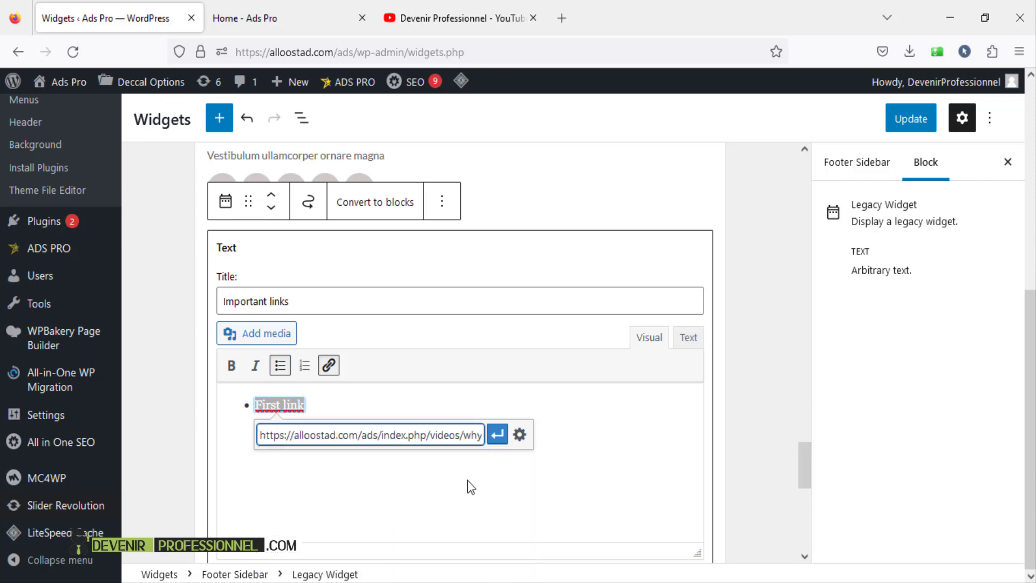
pyautogui.click(497, 434)
pyautogui.click(280, 483)
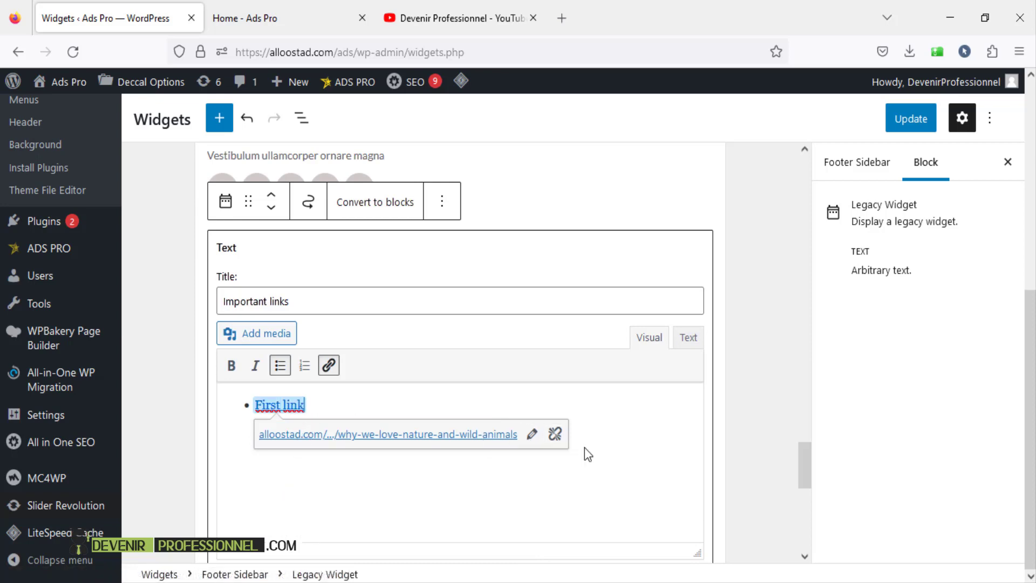
# - Add an unlinked second bullet, 'Second', then close the widget form to preview it
pyautogui.press('Return')
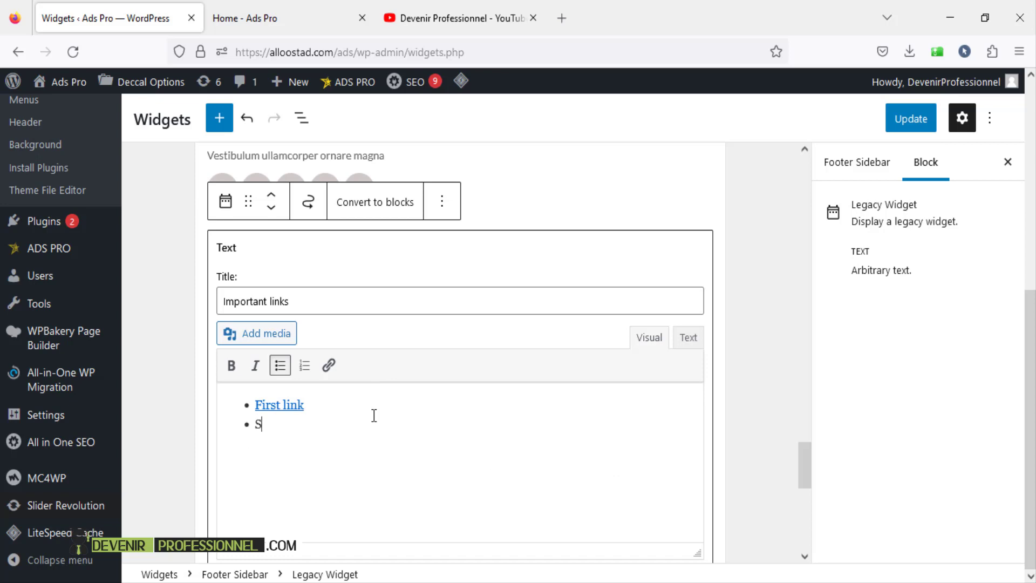
pyautogui.write('Second')
pyautogui.moveTo(298, 423); pyautogui.dragTo(253, 424)
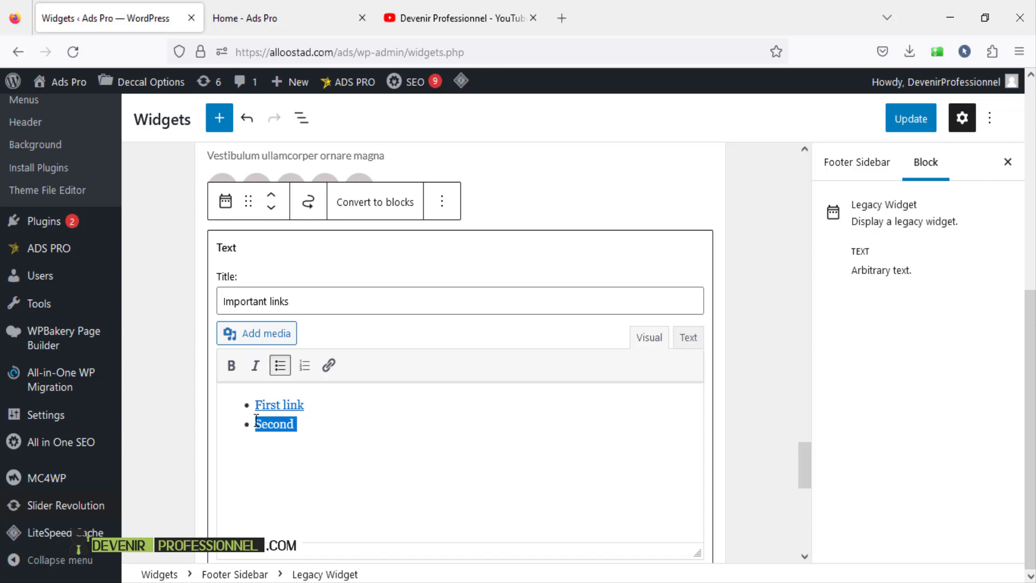
pyautogui.click(329, 364)
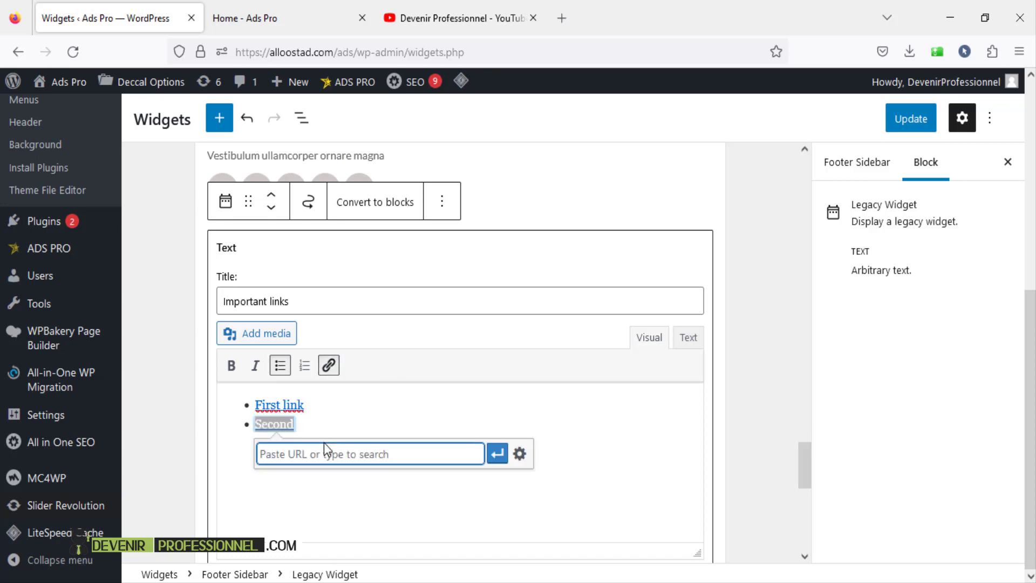
pyautogui.click(405, 409)
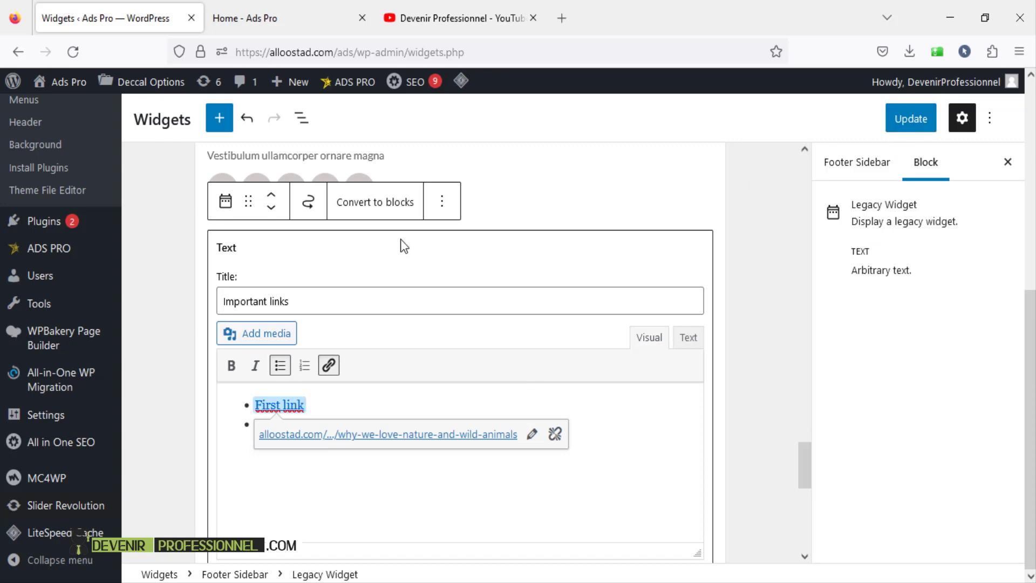
pyautogui.click(584, 209)
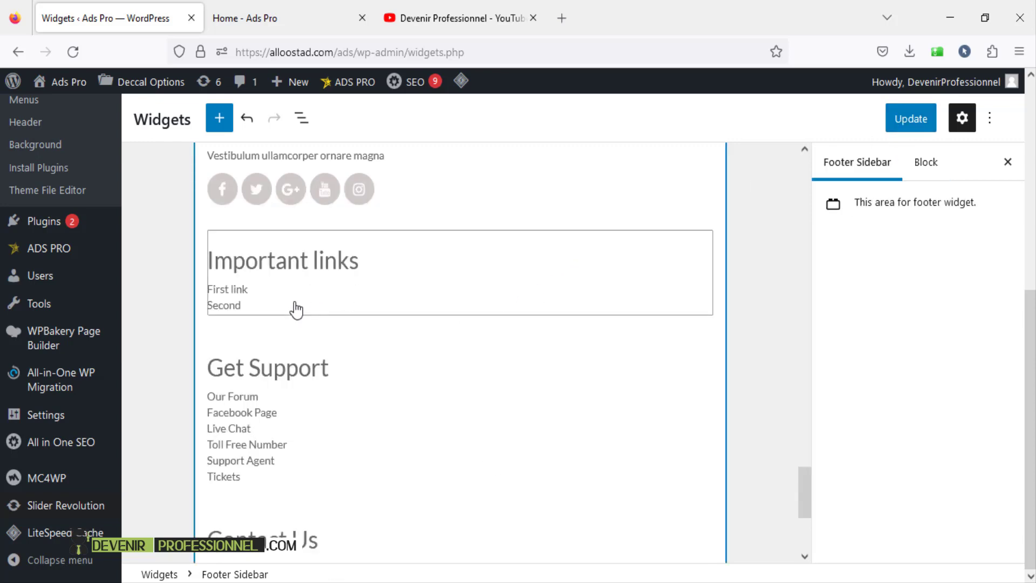
# - Review the Get Support link list and the Important links widget
pyautogui.scroll(-2, 343, 377)
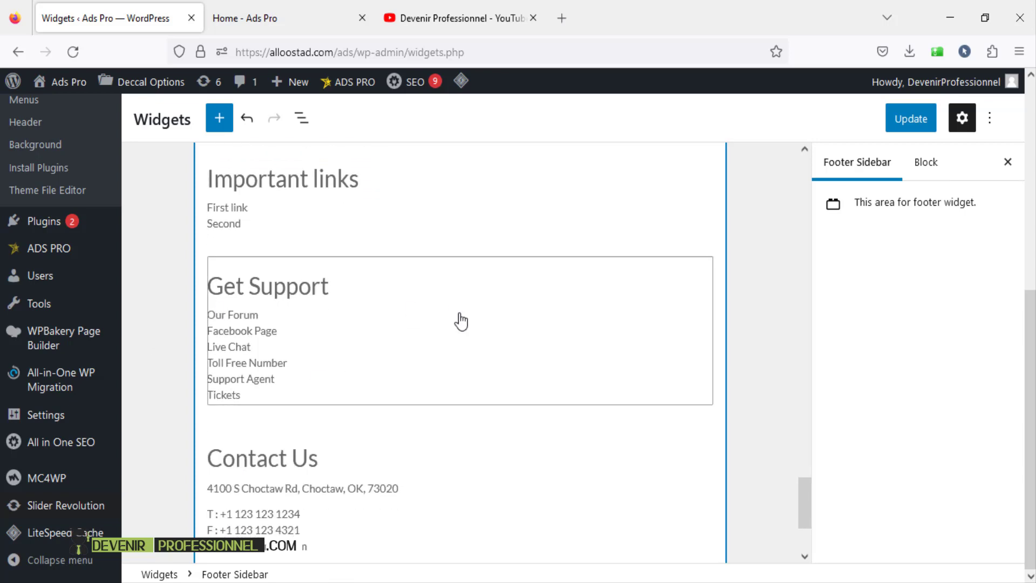
pyautogui.click(395, 361)
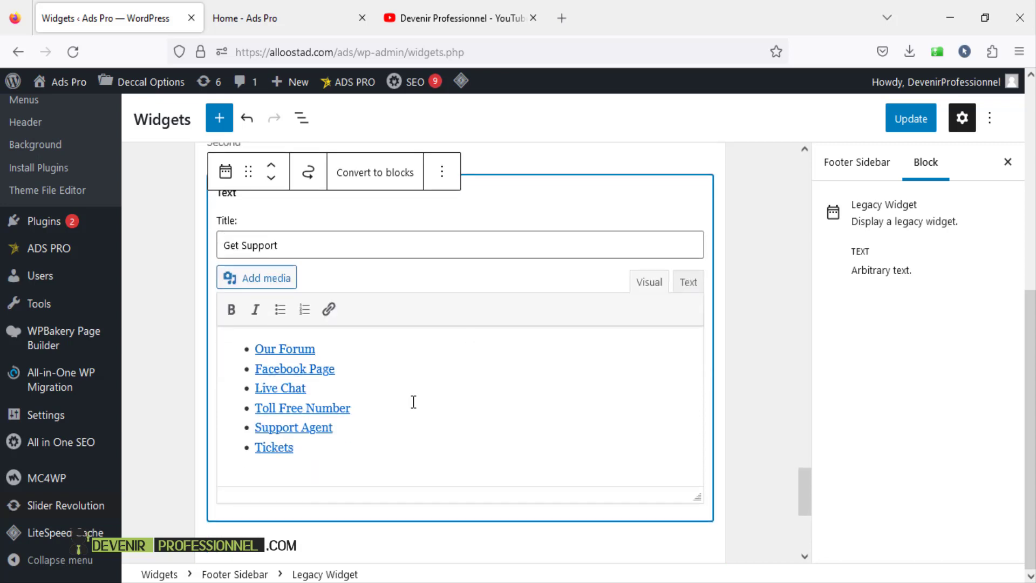
pyautogui.moveTo(319, 451); pyautogui.dragTo(228, 346)
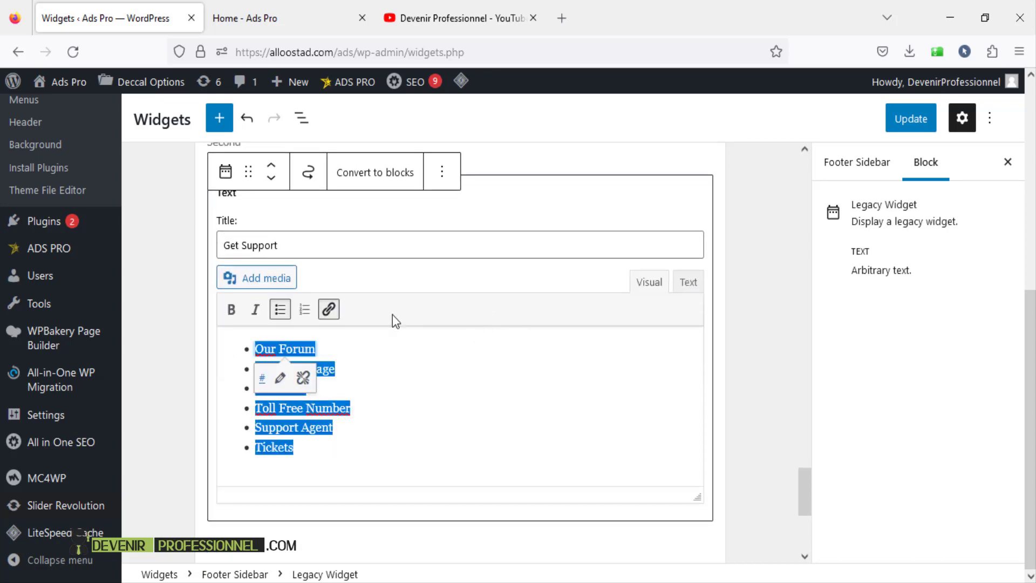
pyautogui.scroll(3, 654, 352)
pyautogui.click(503, 284)
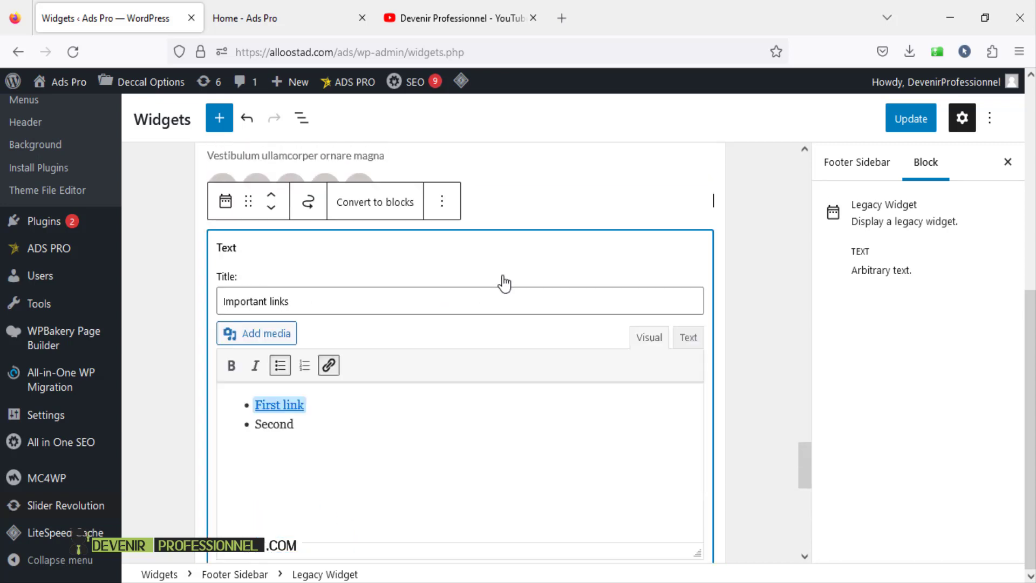
pyautogui.scroll(-6, 629, 298)
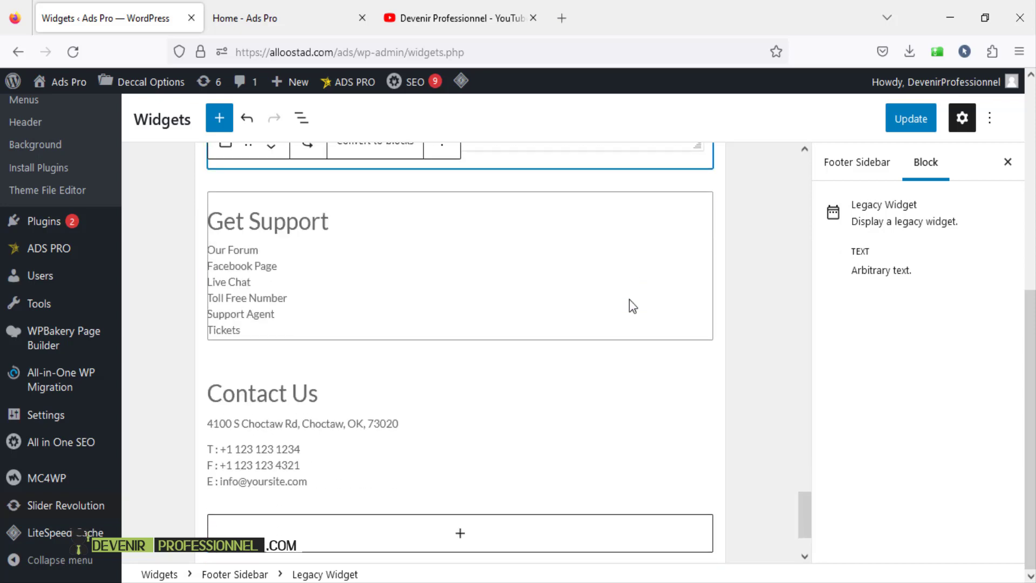
# - Inspect the Contact Us widget's HTML and e-mail link, then save the widgets and view the live footer
pyautogui.click(382, 430)
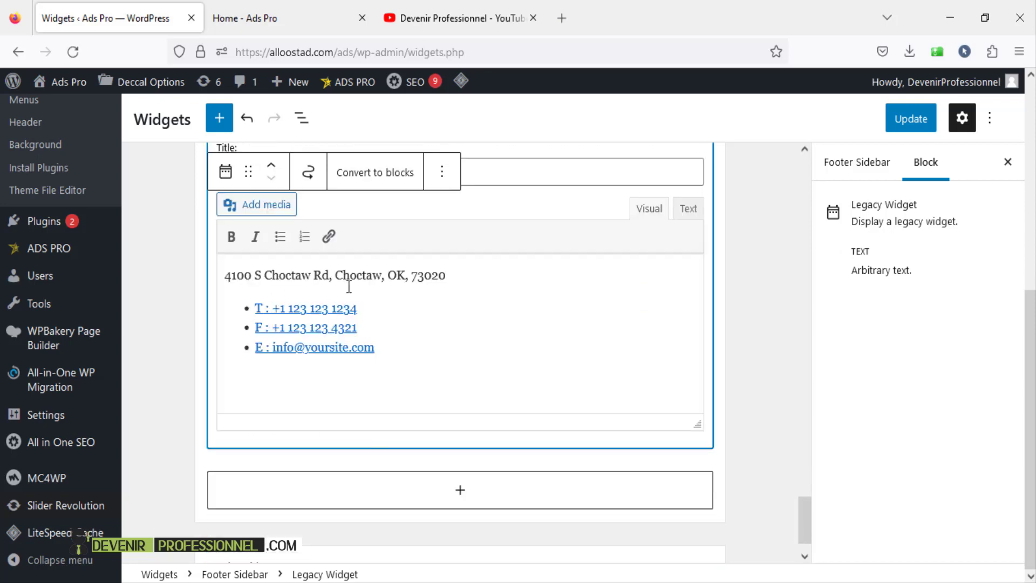
pyautogui.click(686, 210)
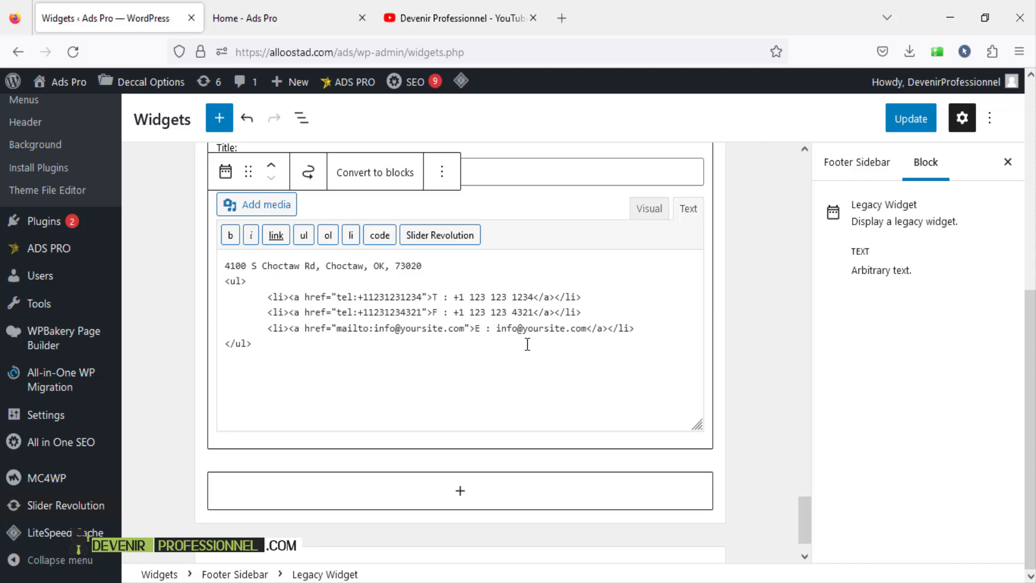
pyautogui.click(649, 211)
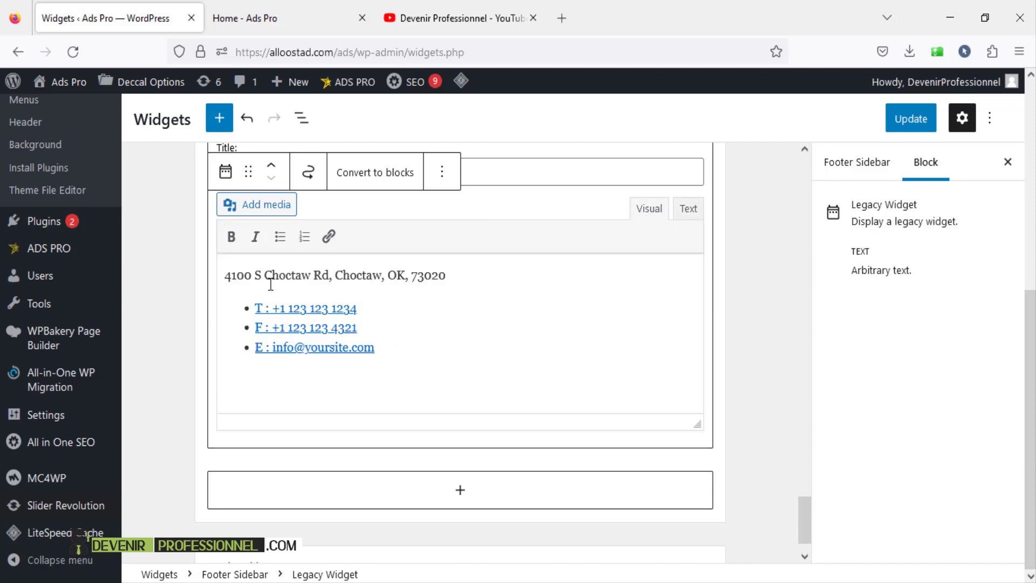
pyautogui.click(428, 352)
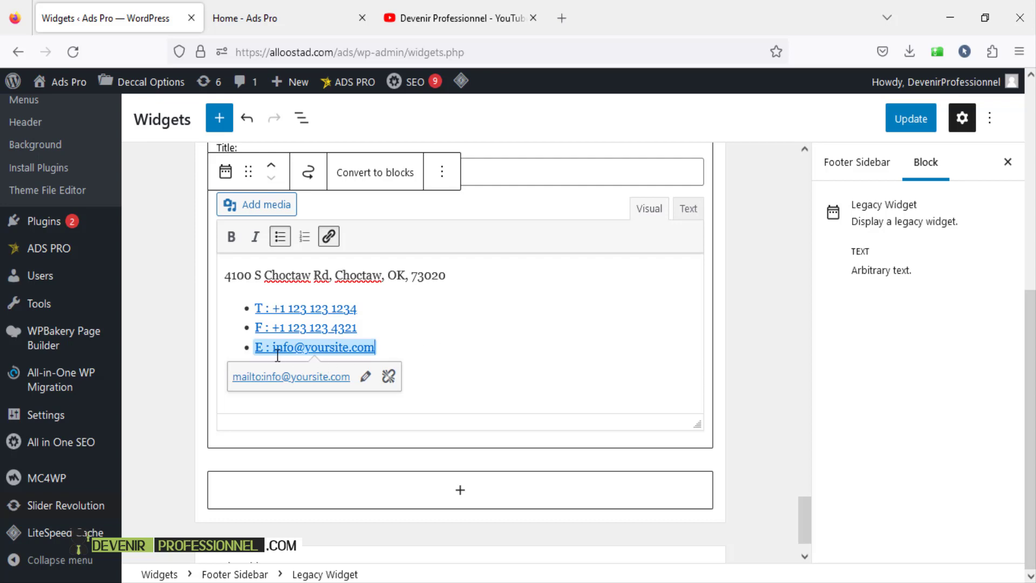
pyautogui.click(521, 289)
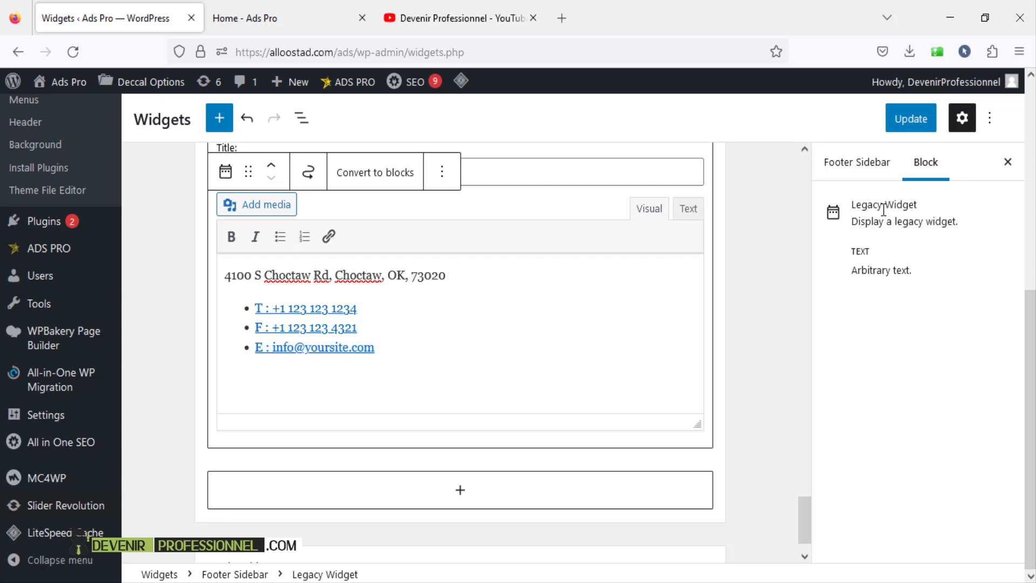
pyautogui.click(913, 130)
pyautogui.click(299, 11)
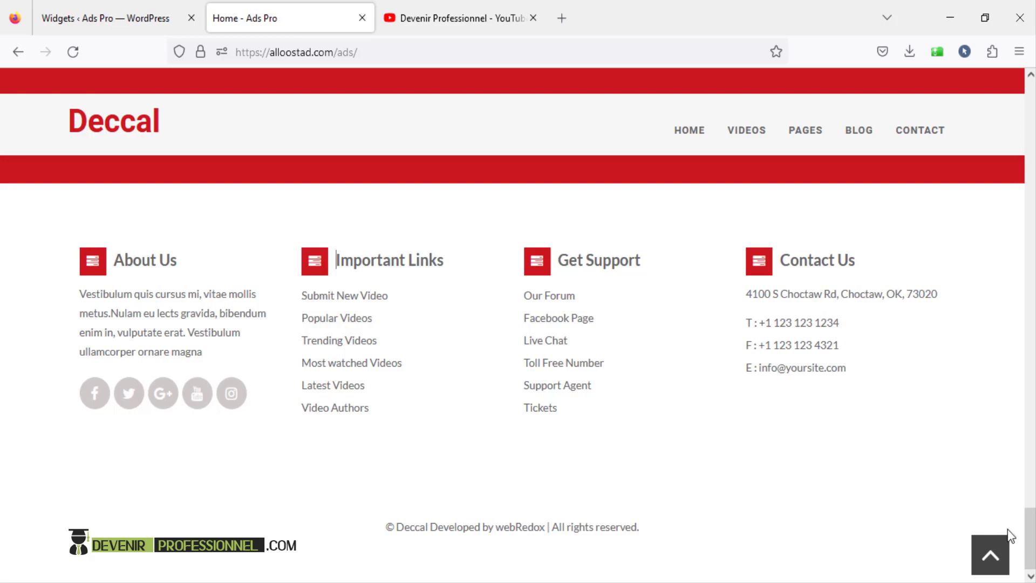
pyautogui.moveTo(1029, 537); pyautogui.dragTo(1030, 173)
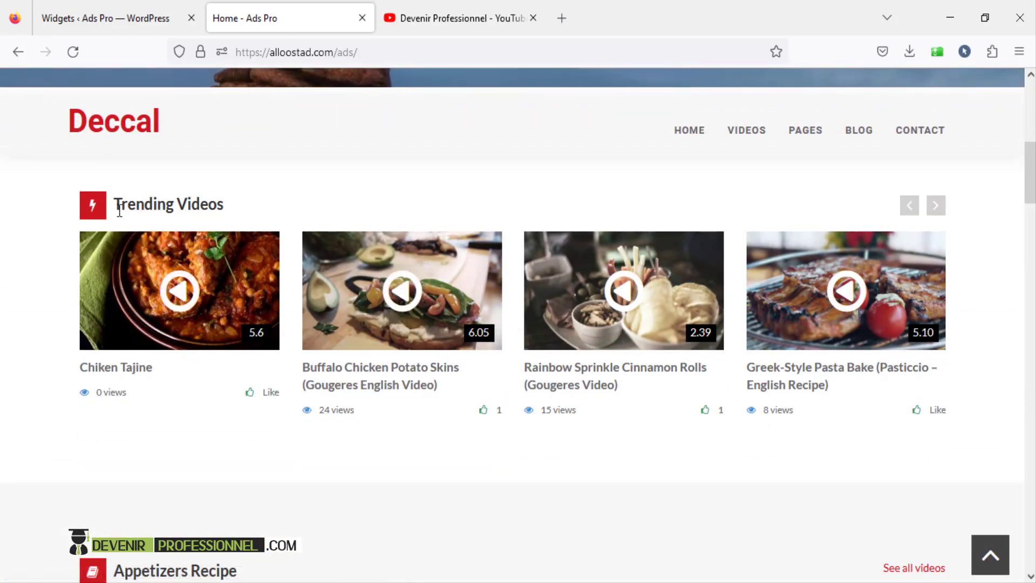
pyautogui.moveTo(122, 204); pyautogui.dragTo(235, 212)
pyautogui.click(255, 207)
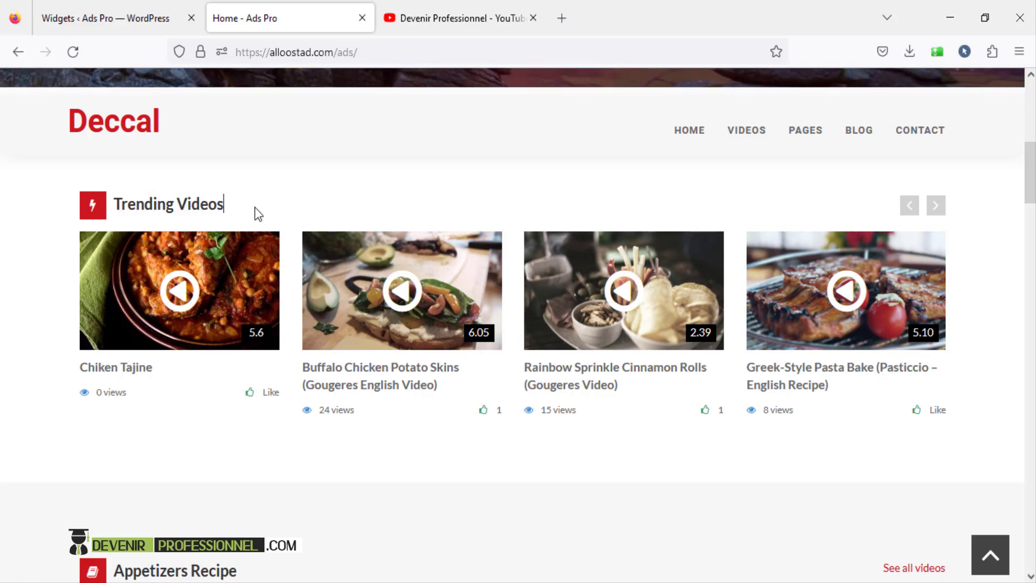
pyautogui.moveTo(1029, 183); pyautogui.dragTo(1031, 299)
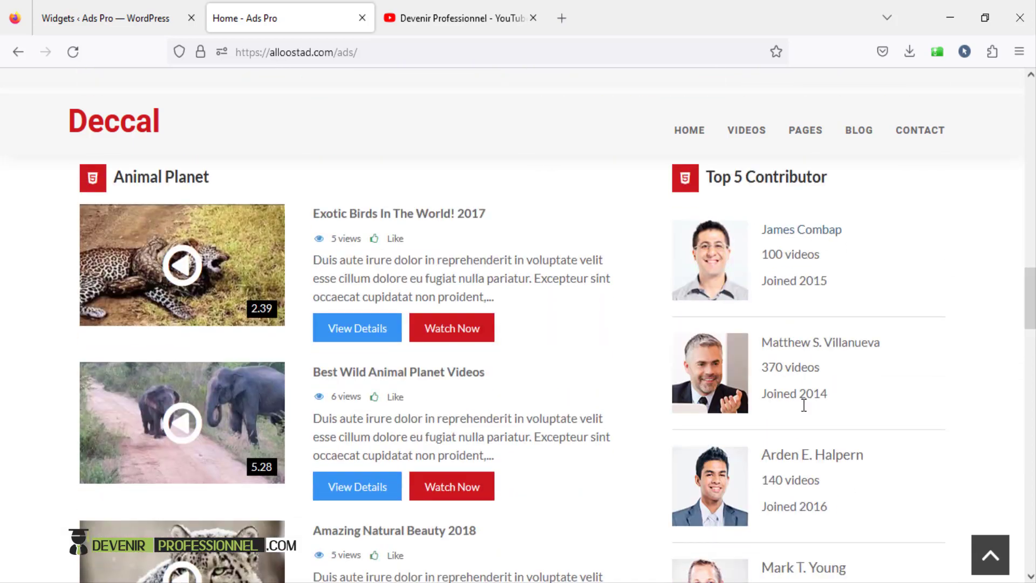
pyautogui.moveTo(1029, 314); pyautogui.dragTo(1031, 437)
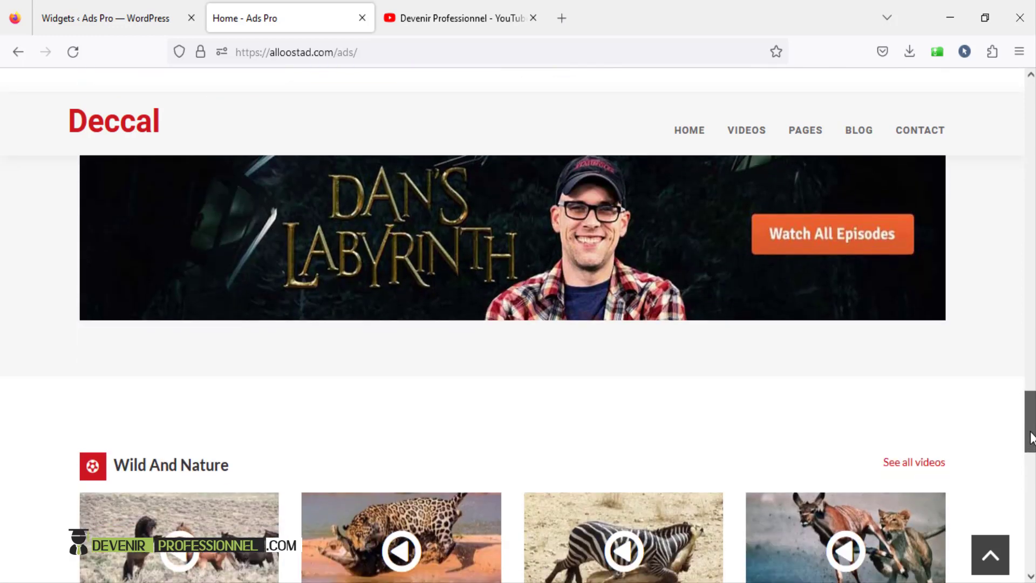
pyautogui.moveTo(1031, 437); pyautogui.dragTo(1034, 125)
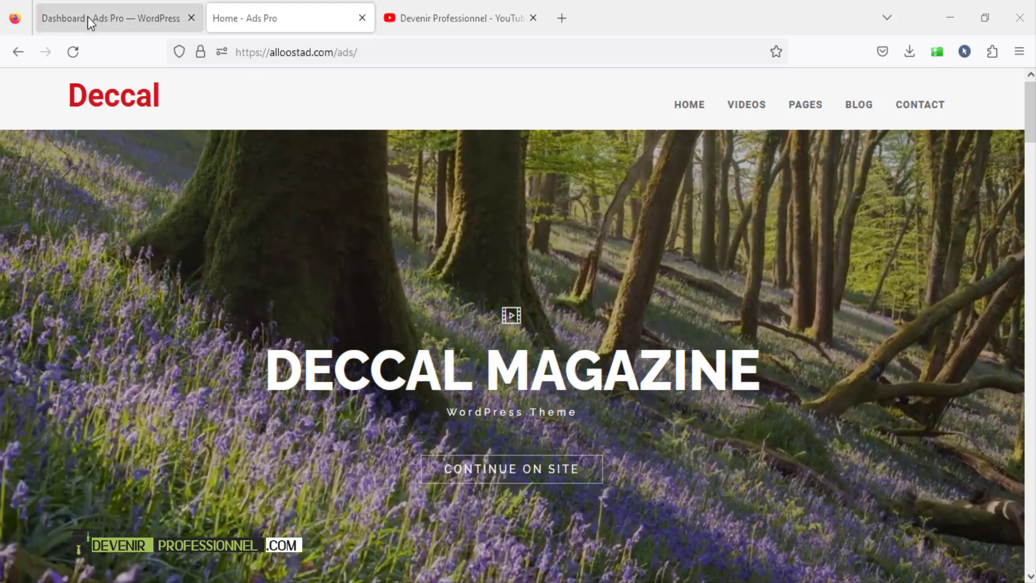
# - Go to Pages > All Pages in the admin and scroll down to Home — Front Page
pyautogui.click(87, 17)
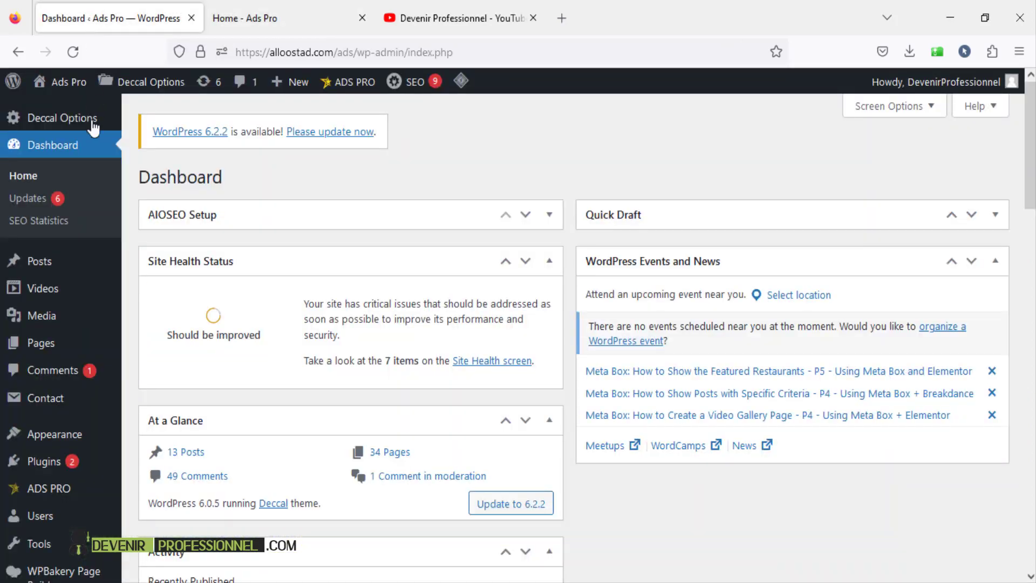
pyautogui.moveTo(40, 350)
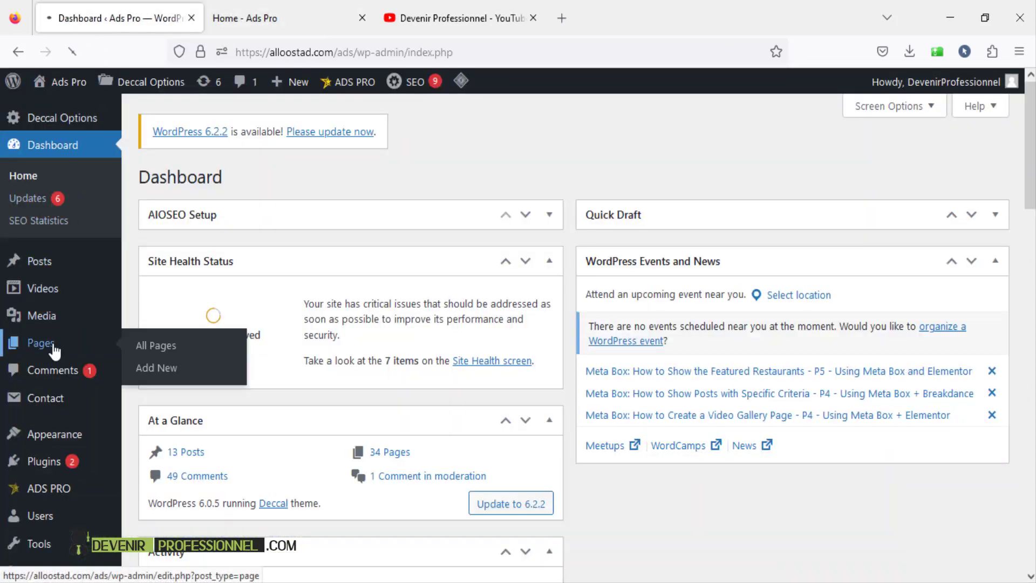
pyautogui.scroll(-8, 377, 296)
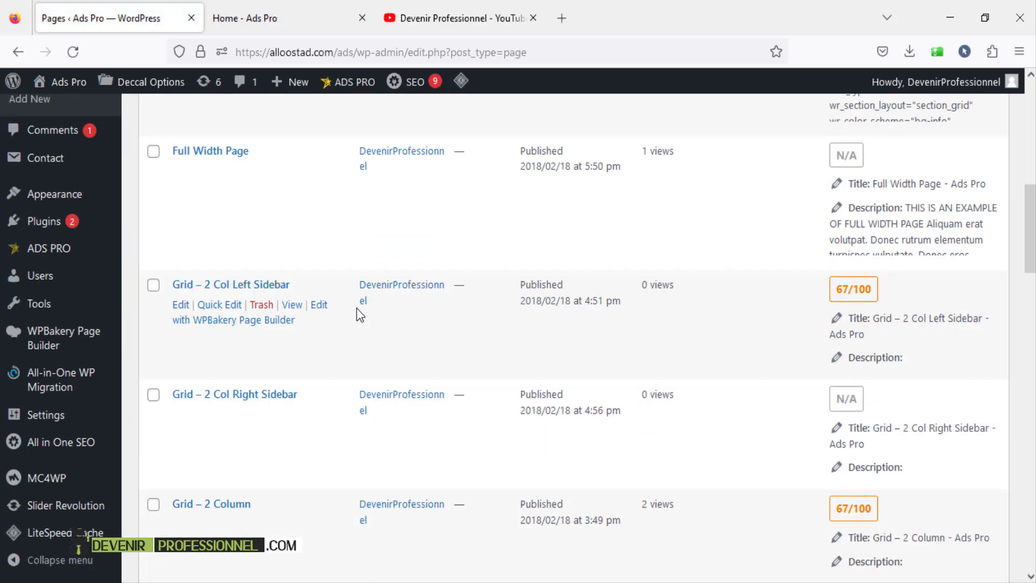
pyautogui.scroll(-12, 226, 345)
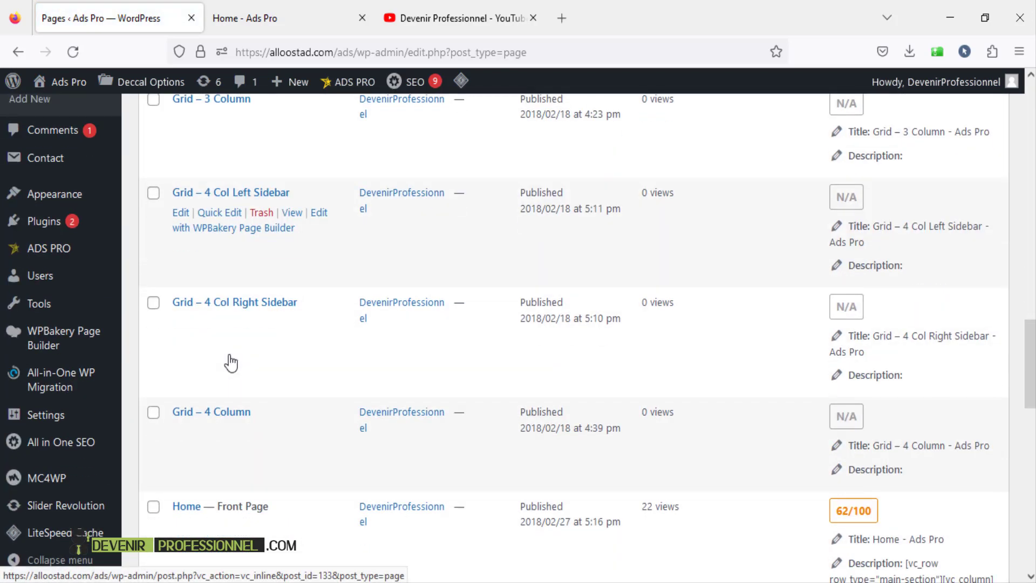
pyautogui.scroll(-4, 230, 360)
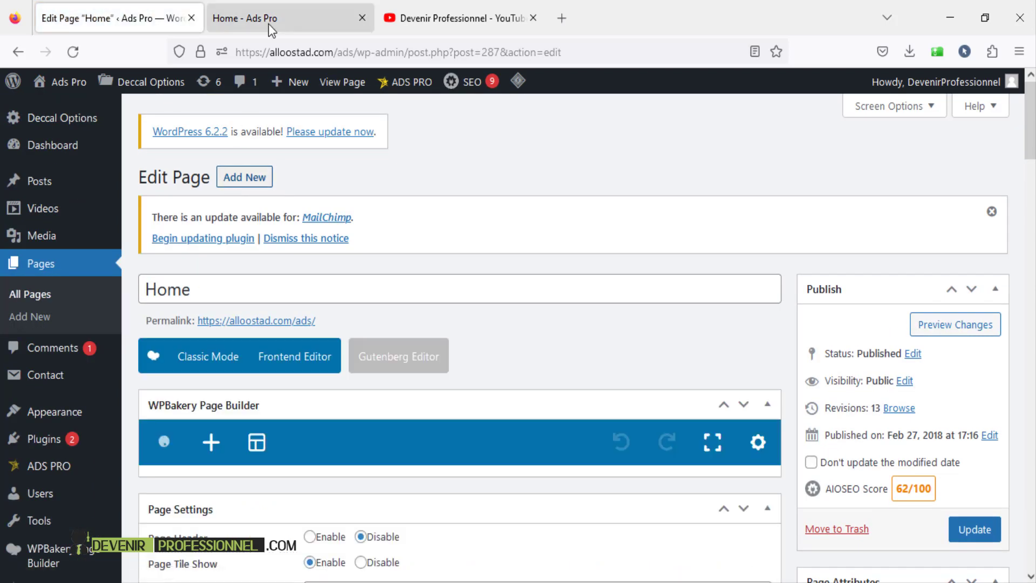
pyautogui.click(264, 21)
pyautogui.scroll(-2, 966, 144)
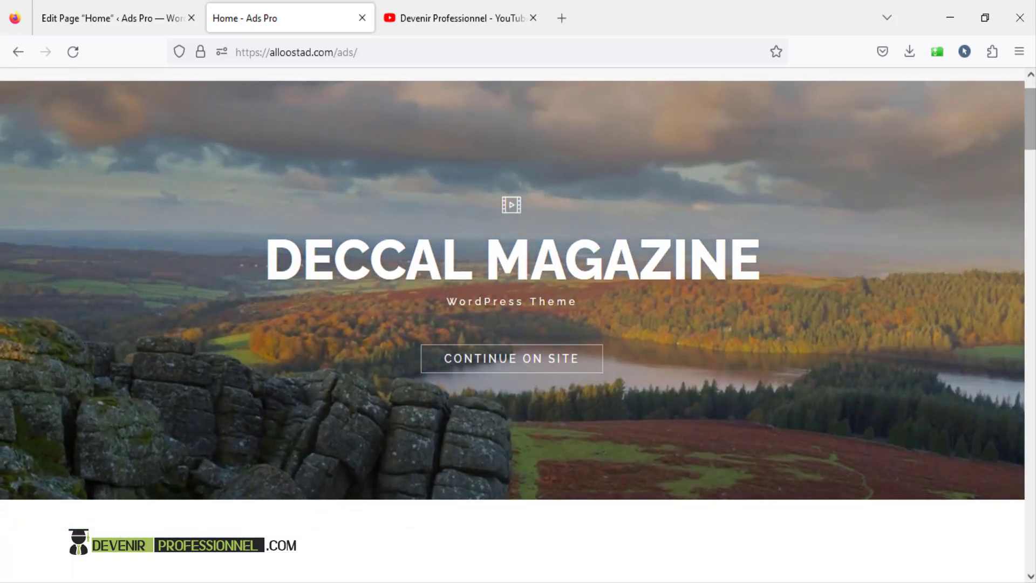
pyautogui.scroll(2, 1031, 126)
pyautogui.scroll(-9, 1032, 126)
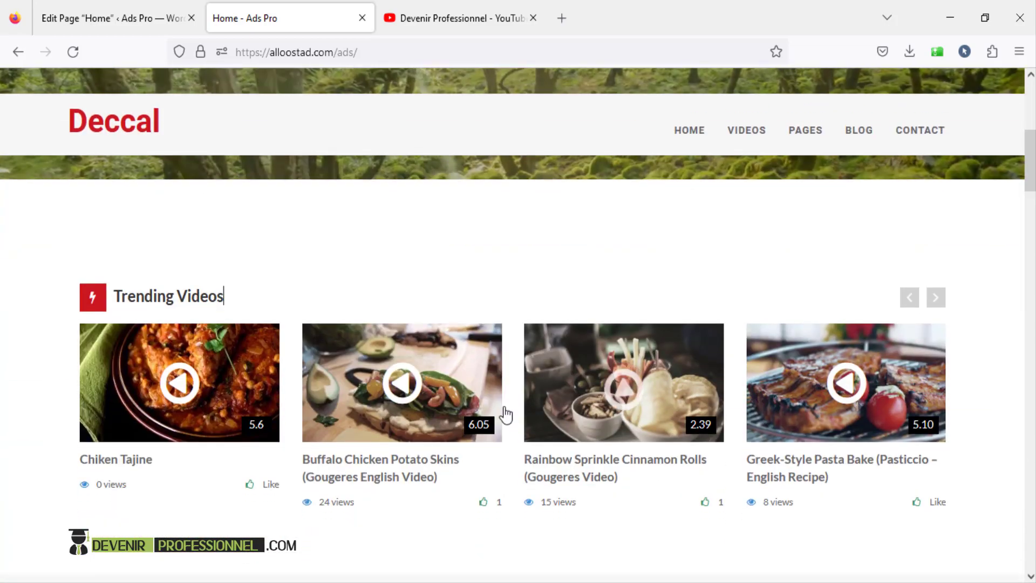
pyautogui.scroll(-2, 324, 416)
pyautogui.scroll(-4, 374, 435)
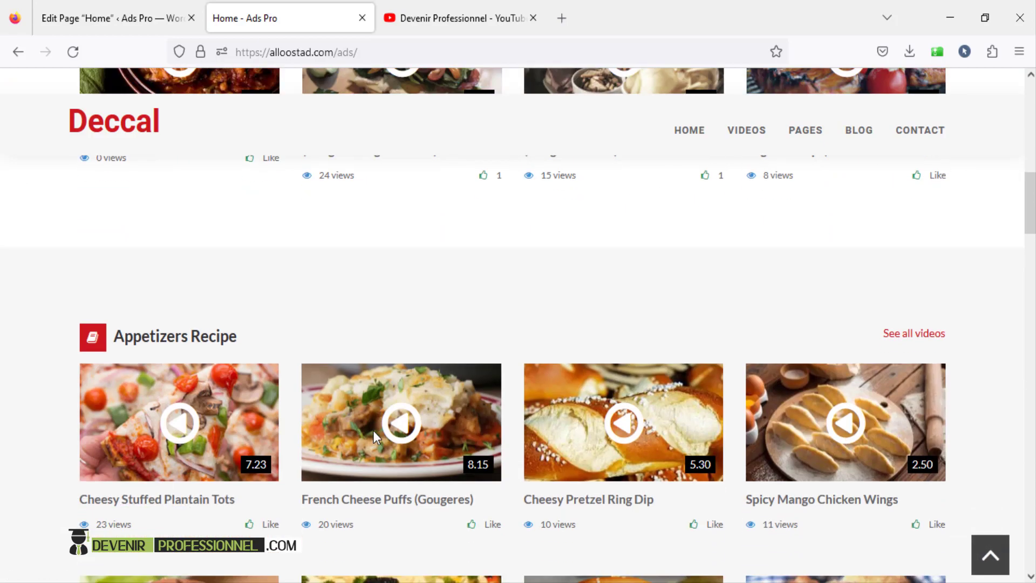
pyautogui.scroll(-3, 375, 438)
pyautogui.scroll(-3, 378, 429)
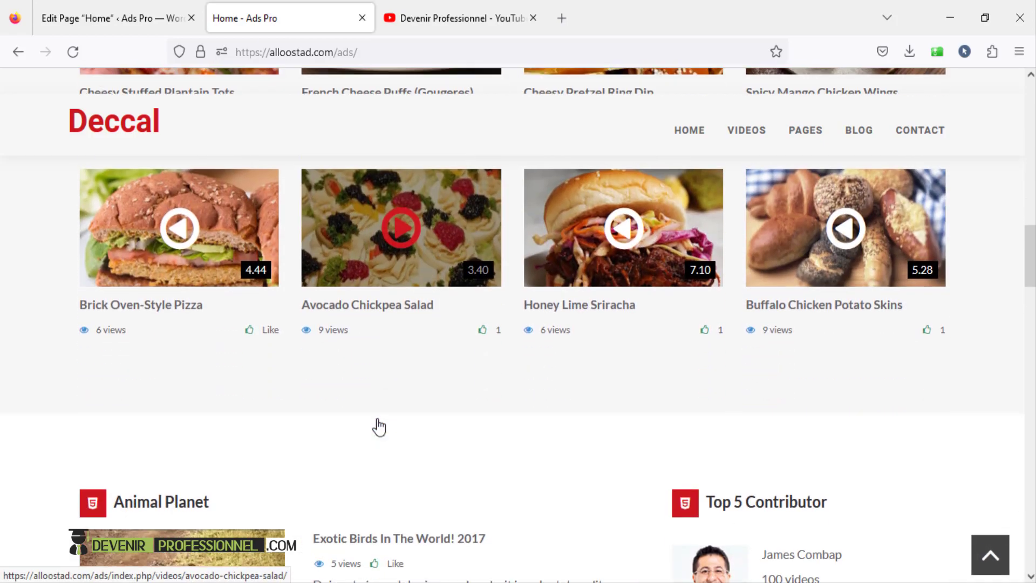
pyautogui.scroll(6, 377, 425)
pyautogui.scroll(5, 949, 206)
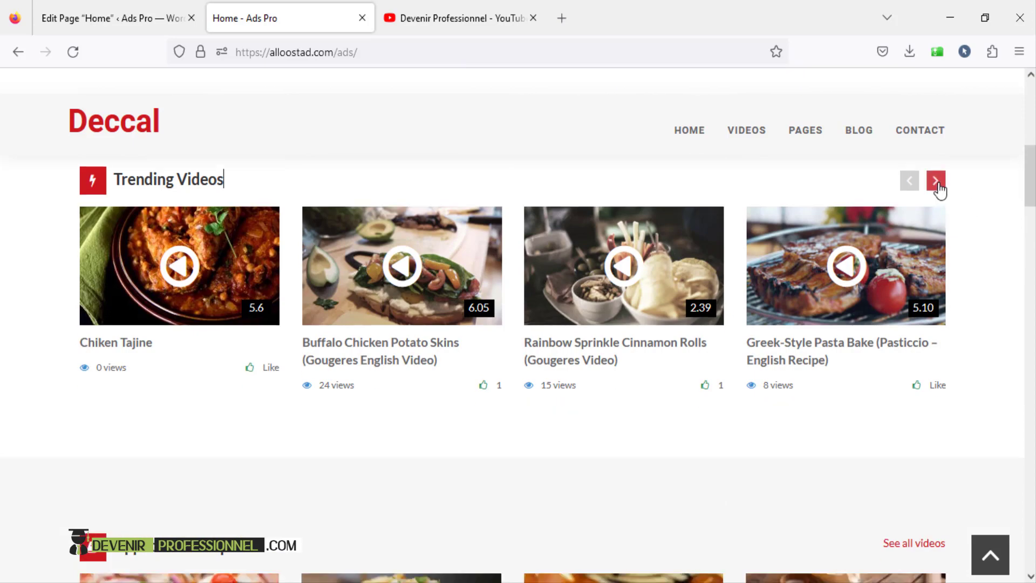
pyautogui.click(936, 181)
pyautogui.click(936, 182)
pyautogui.scroll(-5, 938, 189)
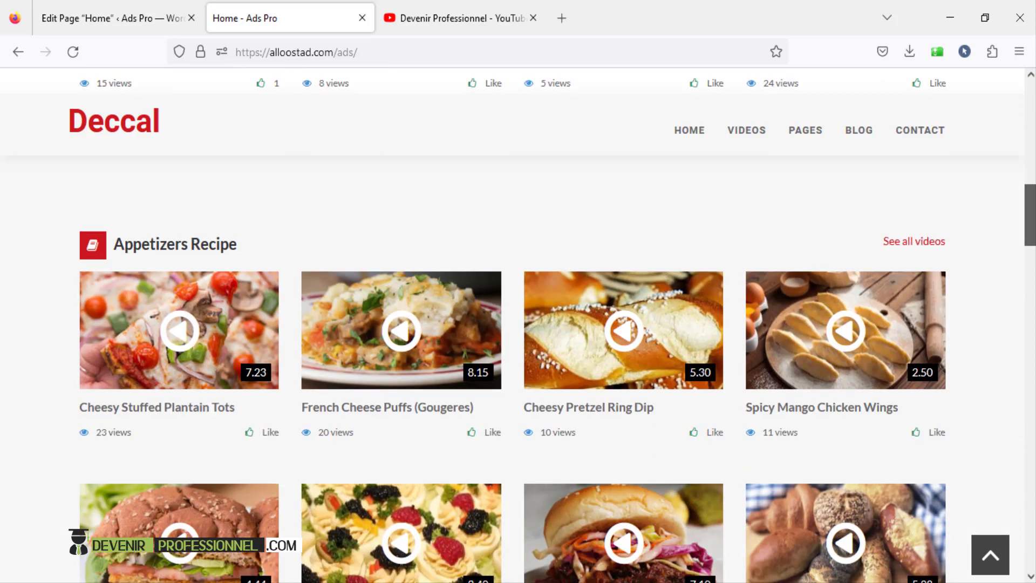
pyautogui.moveTo(1027, 230); pyautogui.dragTo(1027, 320)
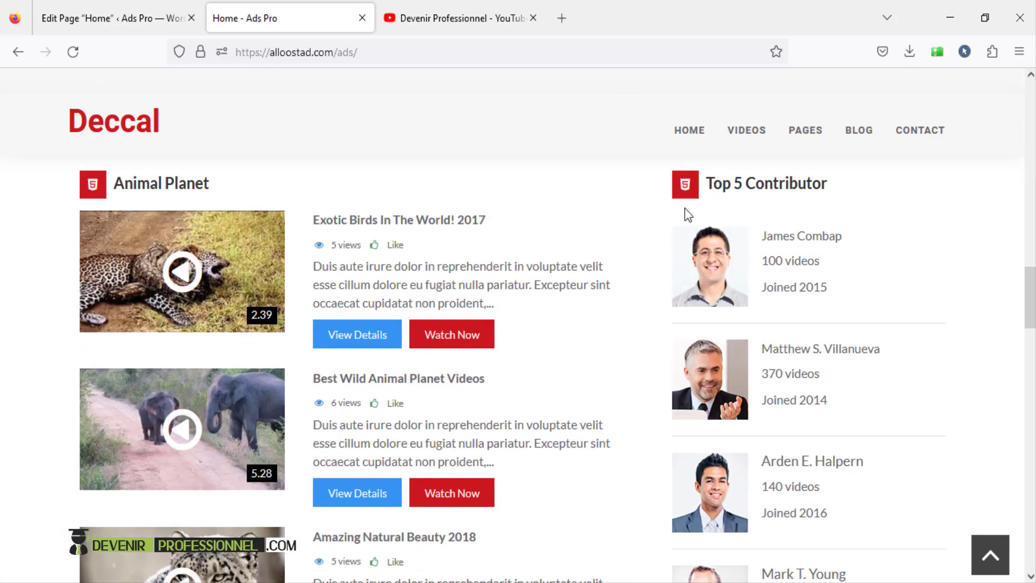
pyautogui.moveTo(835, 189); pyautogui.dragTo(846, 188)
pyautogui.click(846, 189)
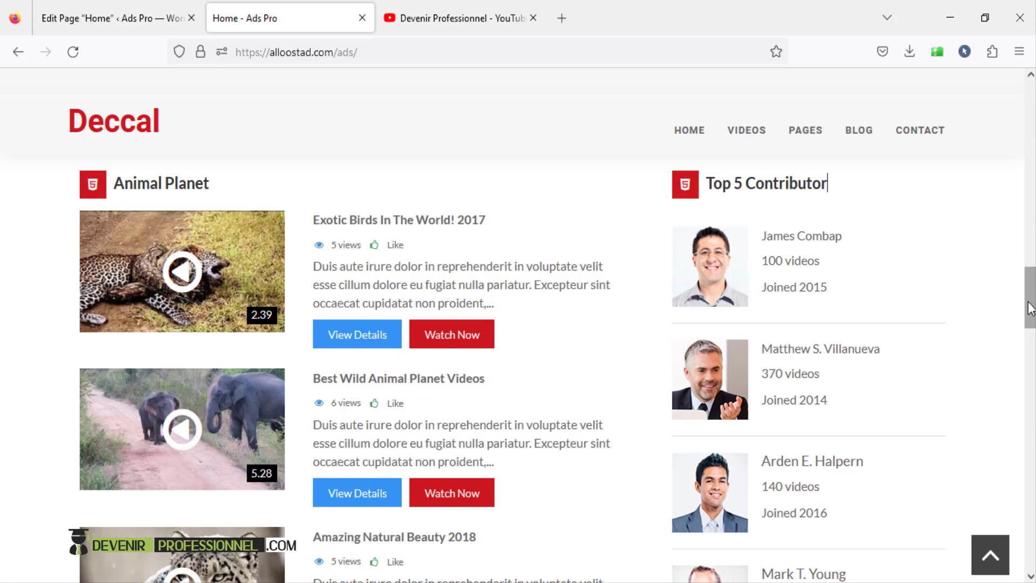
pyautogui.moveTo(1029, 307)
pyautogui.mouseDown()
pyautogui.moveTo(1029, 319)
pyautogui.moveTo(1030, 291)
pyautogui.mouseUp()
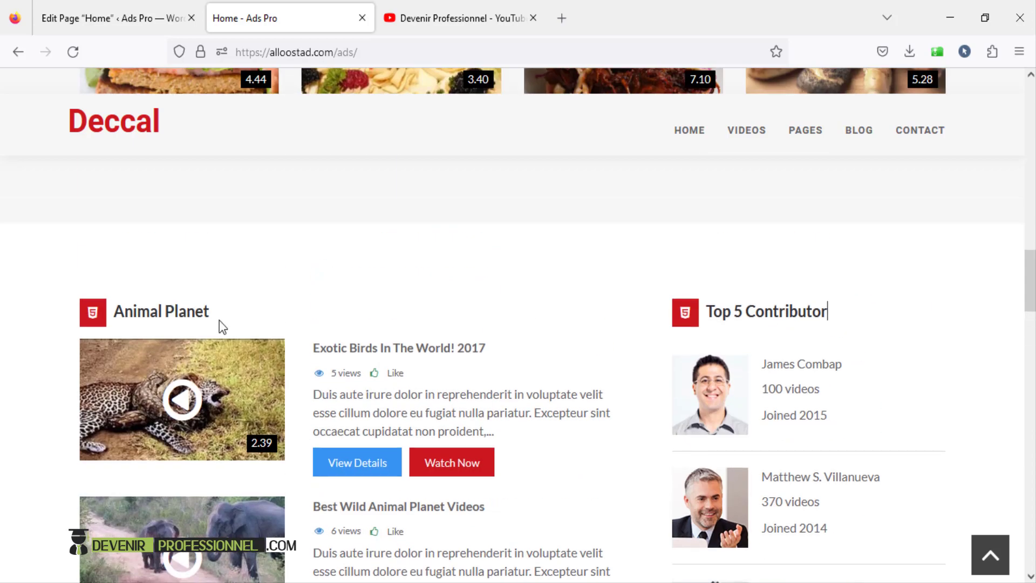
pyautogui.scroll(-1, 219, 320)
pyautogui.scroll(-6, 219, 320)
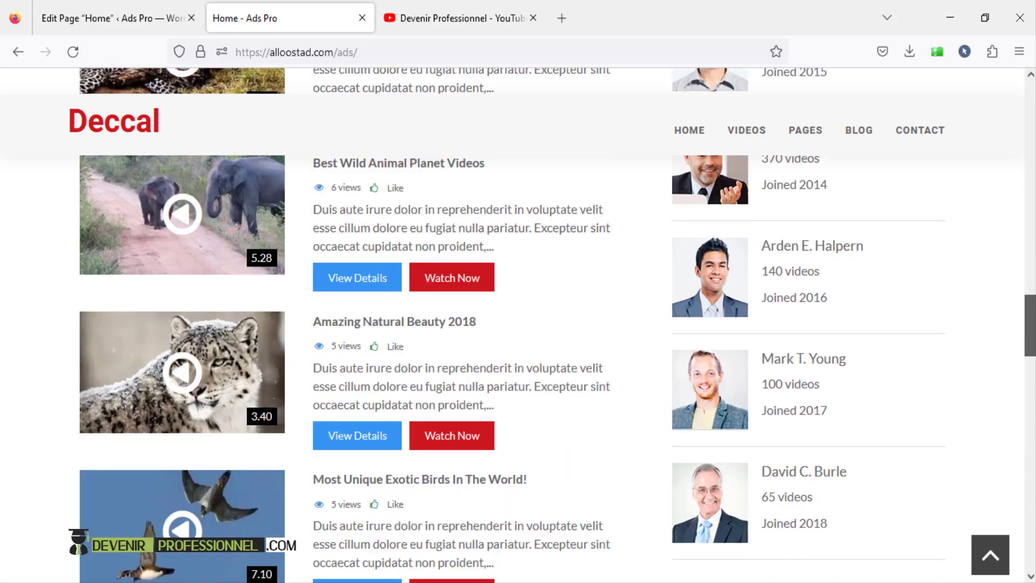
pyautogui.scroll(4, 359, 164)
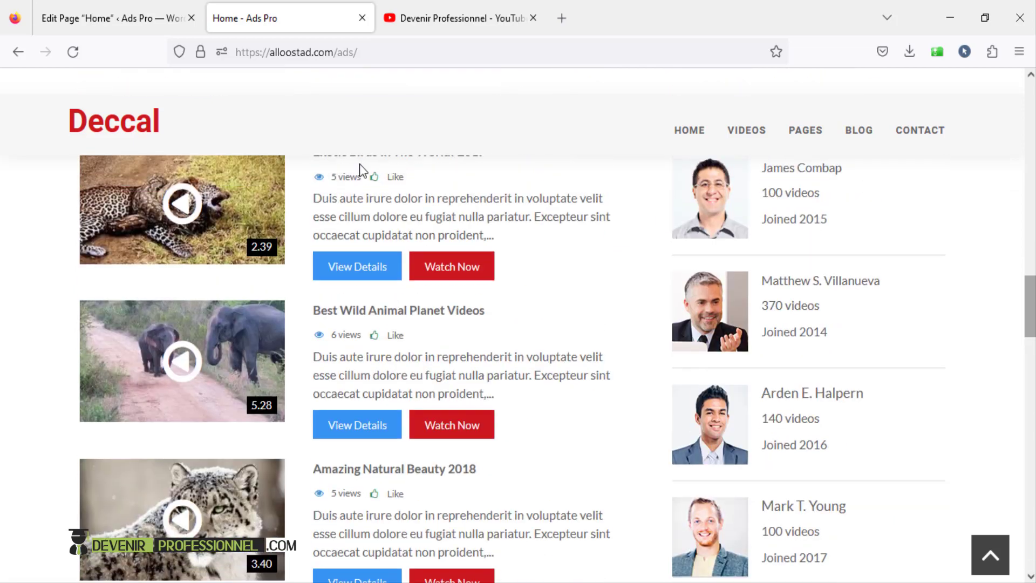
pyautogui.click(85, 21)
pyautogui.scroll(-3, 286, 415)
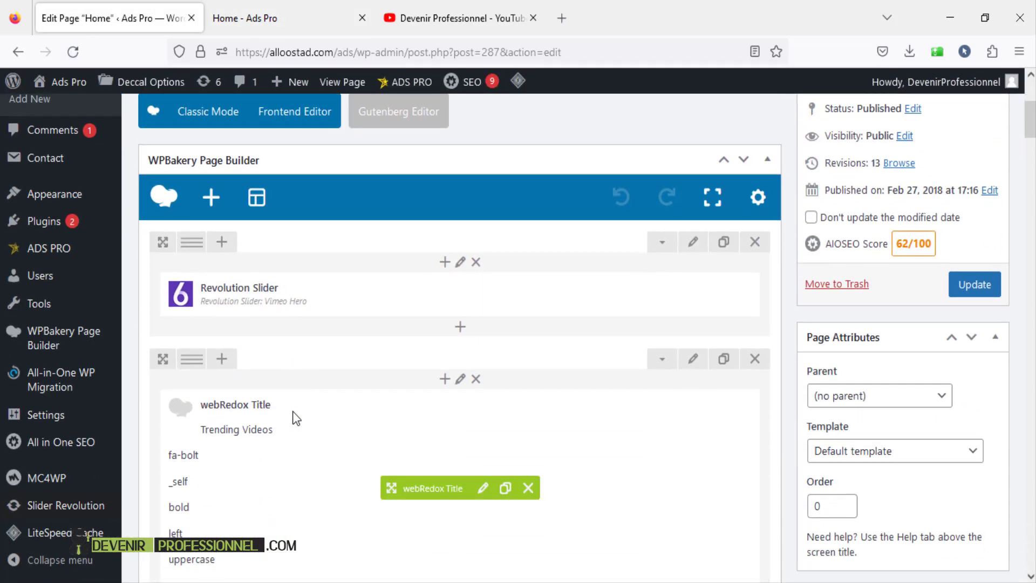
# - List the webRedox elements in Add Element and compare them with the live home page
pyautogui.scroll(2, 289, 419)
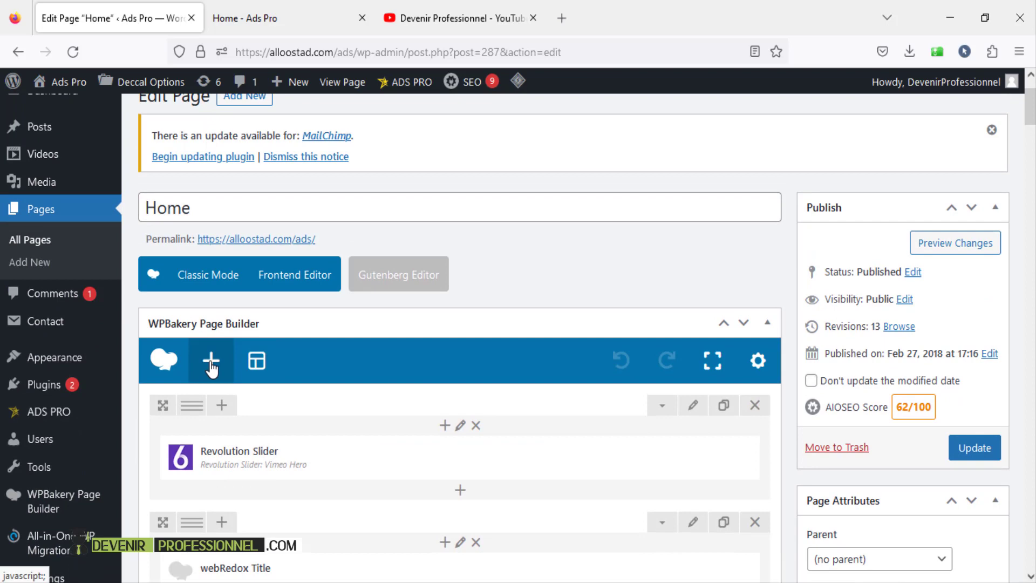
pyautogui.click(211, 365)
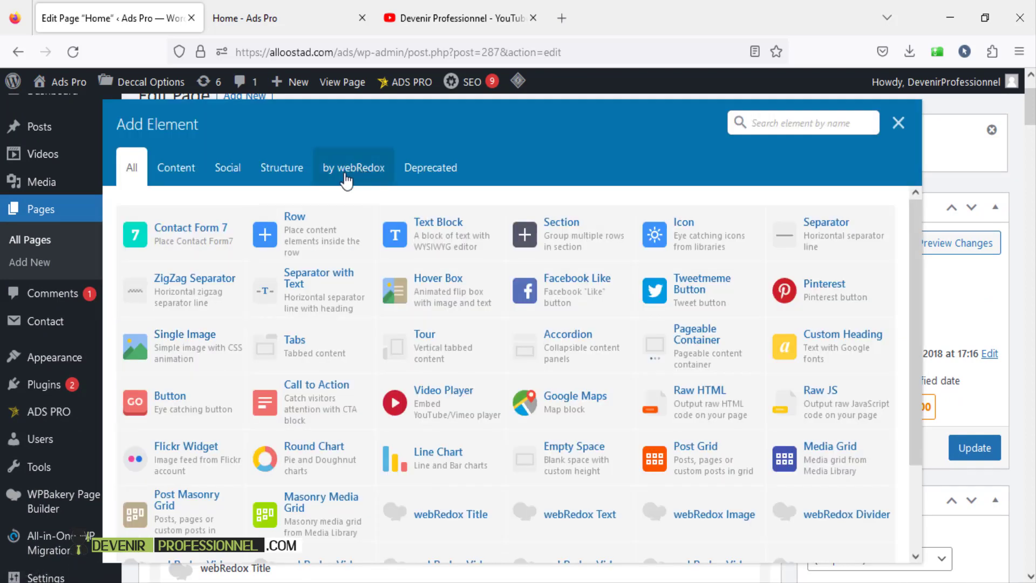
pyautogui.click(352, 180)
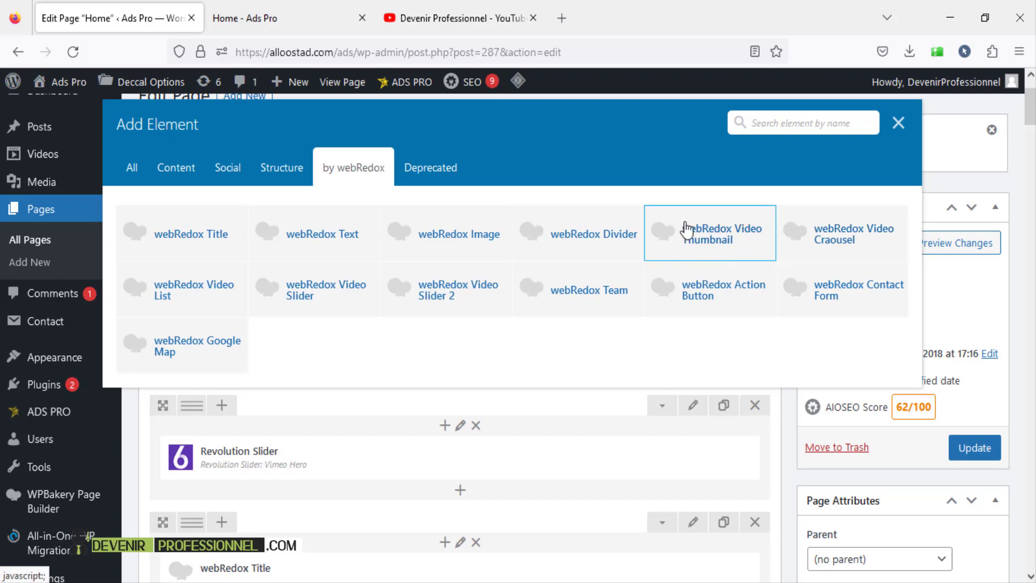
pyautogui.click(428, 19)
pyautogui.click(249, 16)
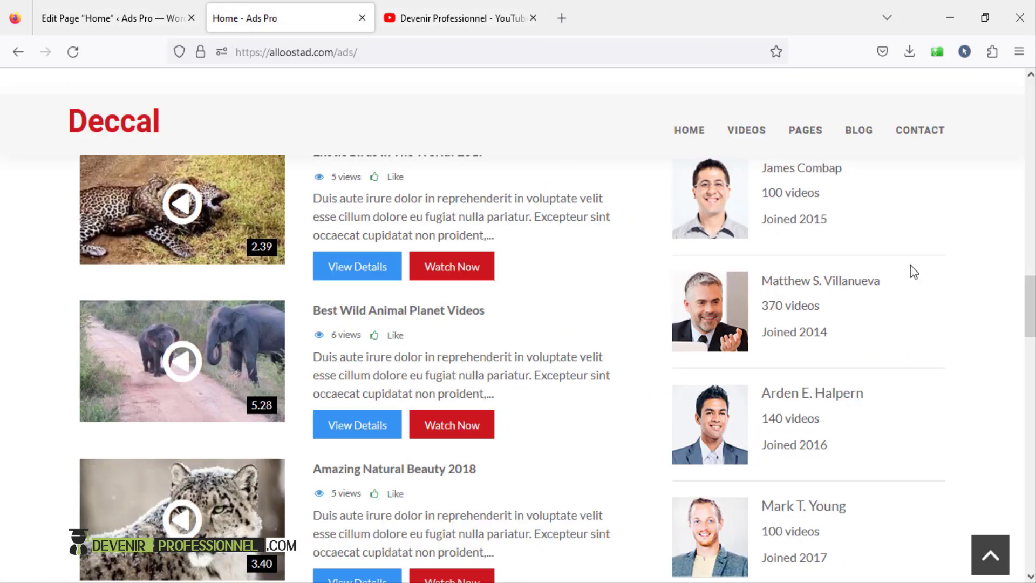
pyautogui.moveTo(1030, 322); pyautogui.dragTo(1016, 247)
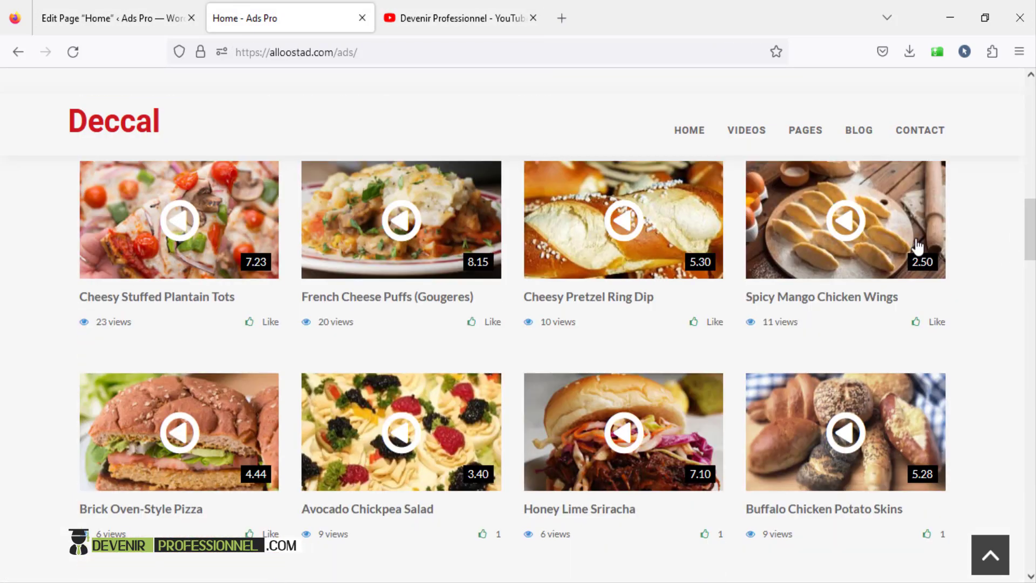
pyautogui.click(107, 20)
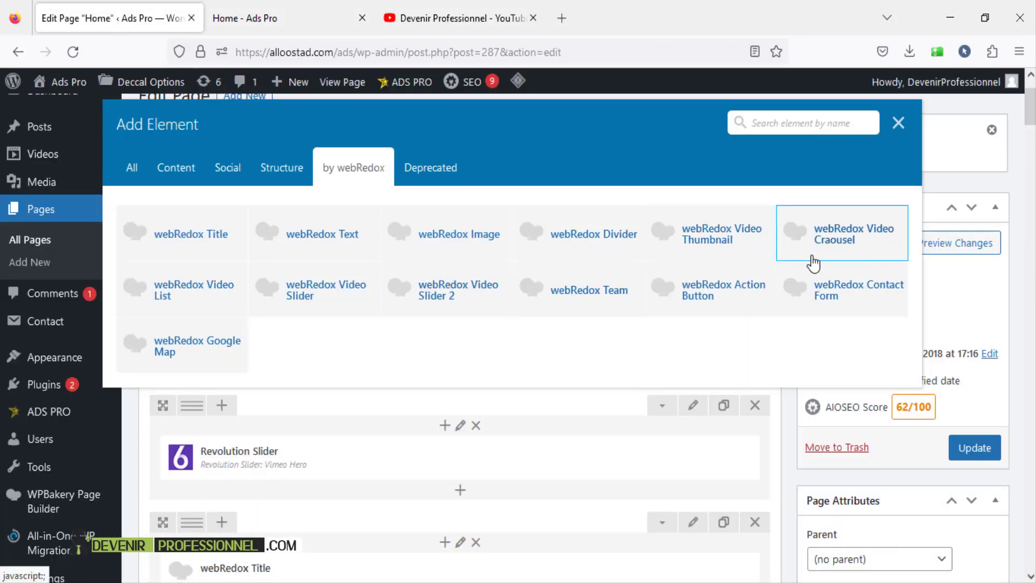
# - Advance the live page's Trending Videos carousel three times, then check the element picker again
pyautogui.click(234, 26)
pyautogui.scroll(3, 1033, 208)
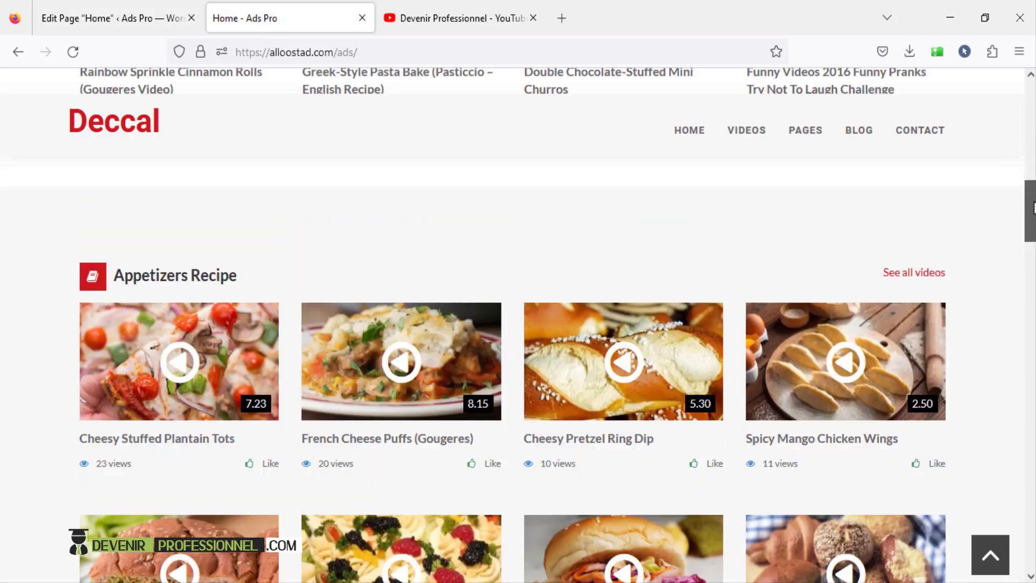
pyautogui.scroll(7, 1033, 208)
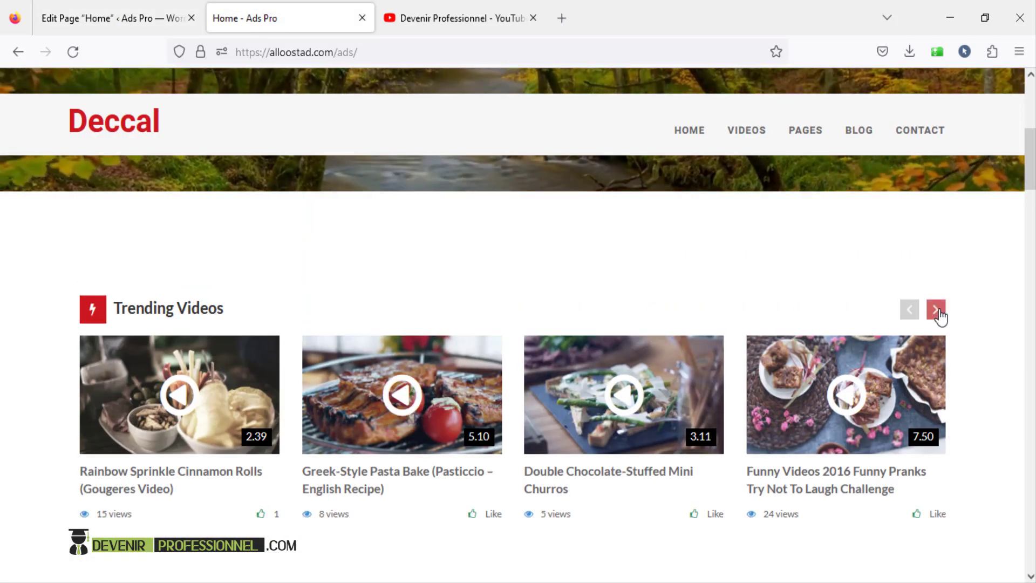
pyautogui.click(938, 315)
pyautogui.click(938, 316)
pyautogui.click(939, 316)
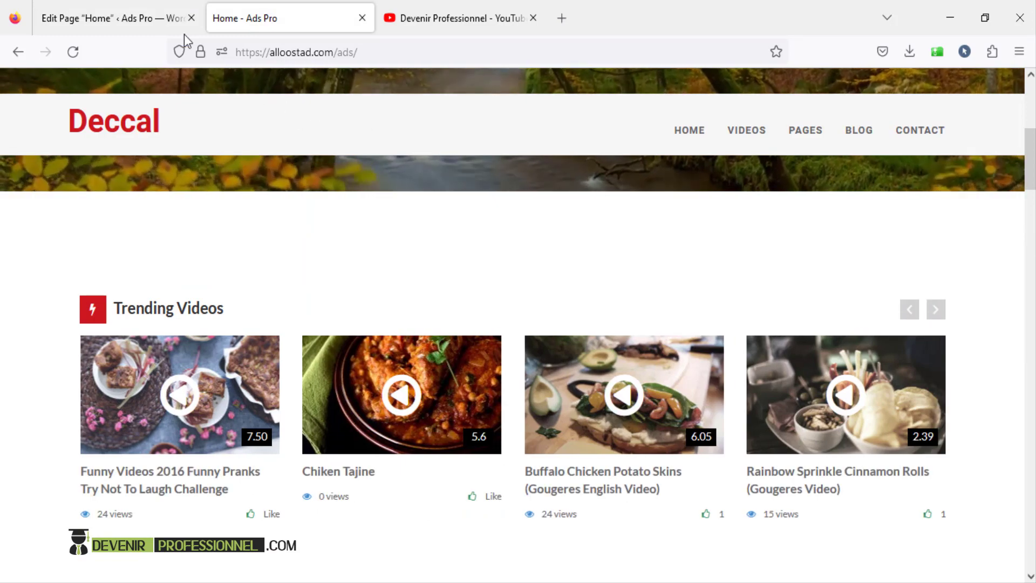
pyautogui.click(183, 31)
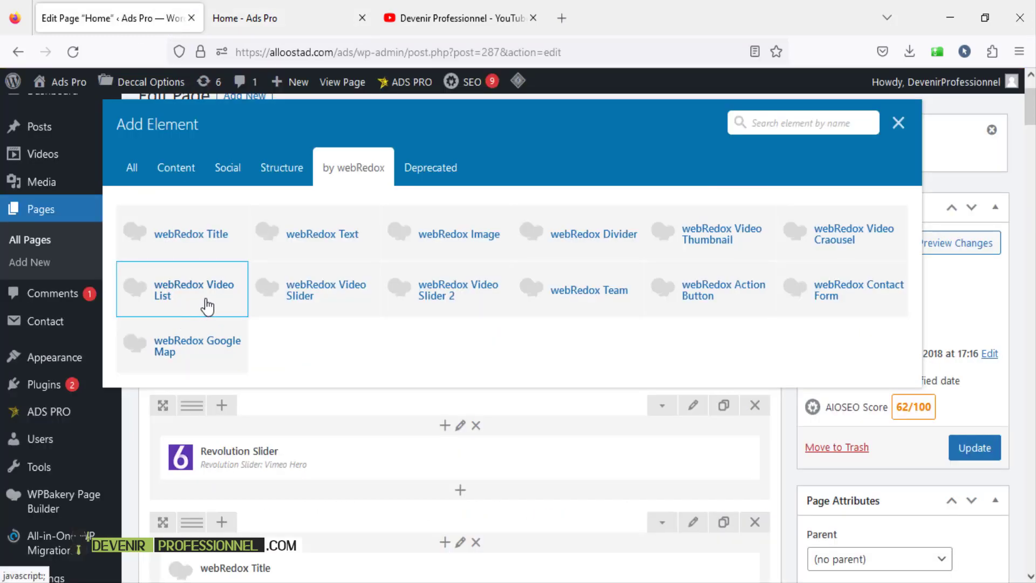
# - Scroll the live home page down to the Animal Planet and Top 5 Contributor sections
pyautogui.click(223, 18)
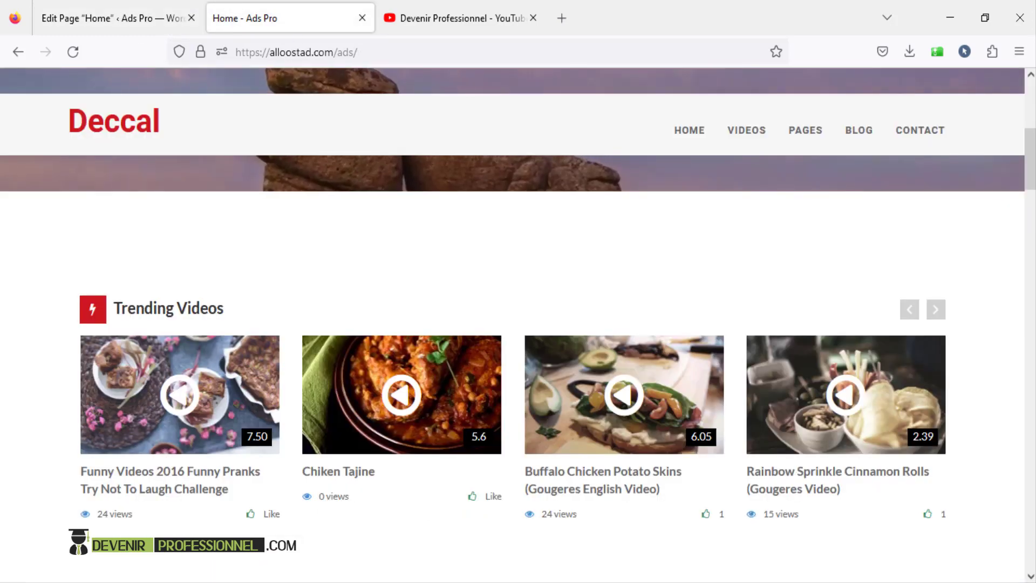
pyautogui.moveTo(1028, 167); pyautogui.dragTo(1029, 306)
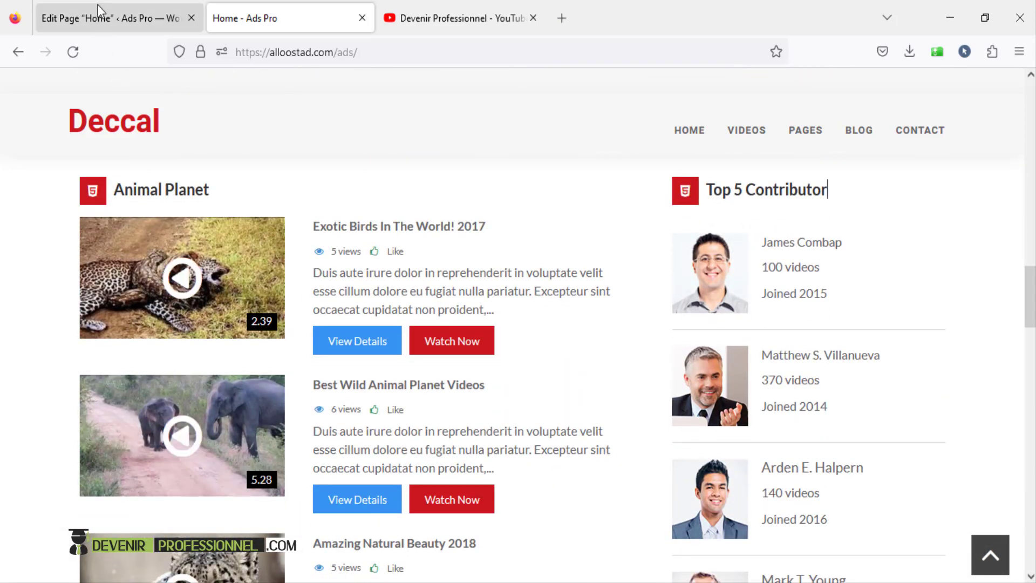
pyautogui.click(161, 18)
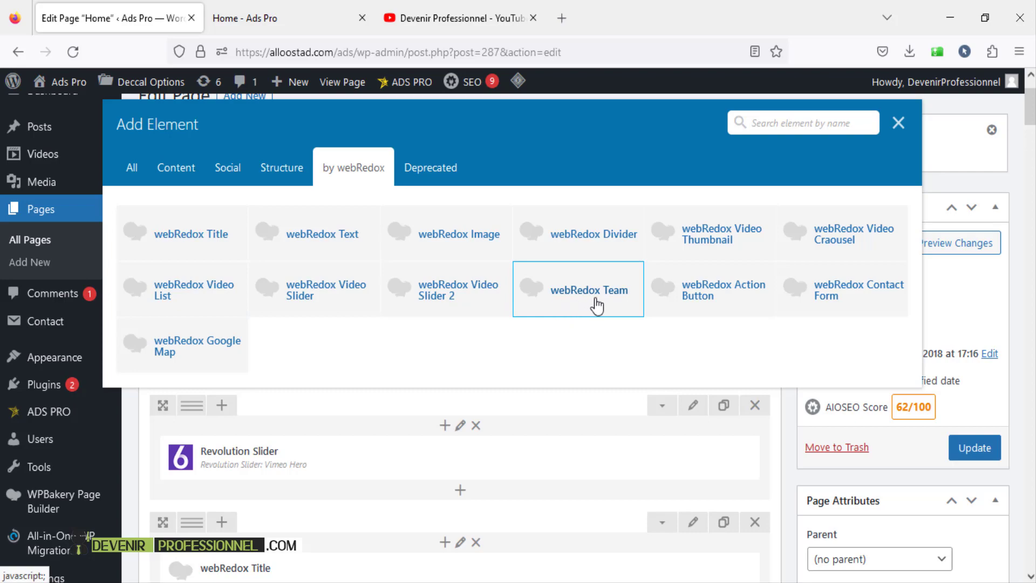
pyautogui.click(243, 18)
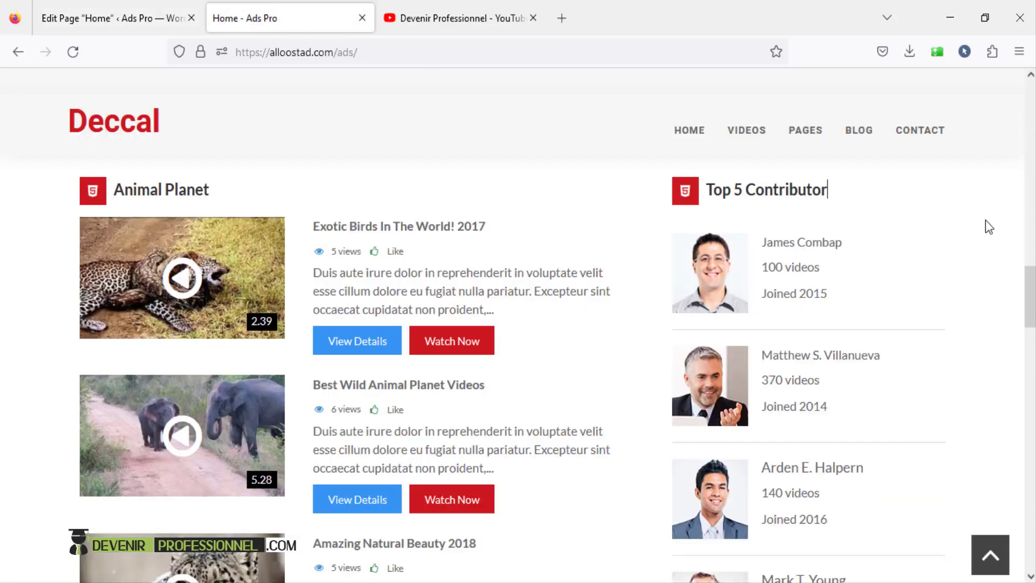
# - Scroll the live home page down to the 'Enough impressed to get own video blog?' banner and back
pyautogui.scroll(-10, 827, 189)
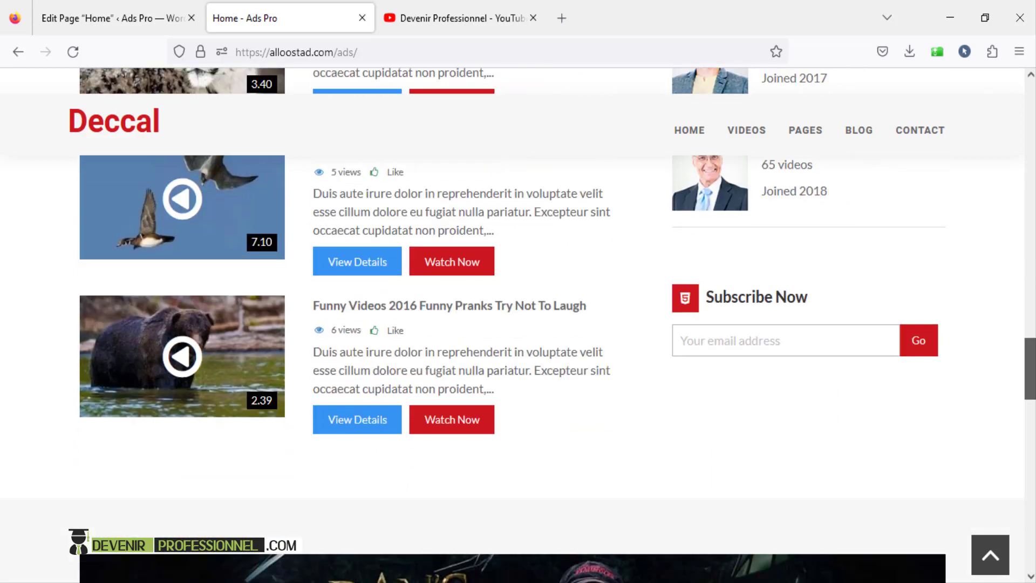
pyautogui.scroll(-9, 592, 462)
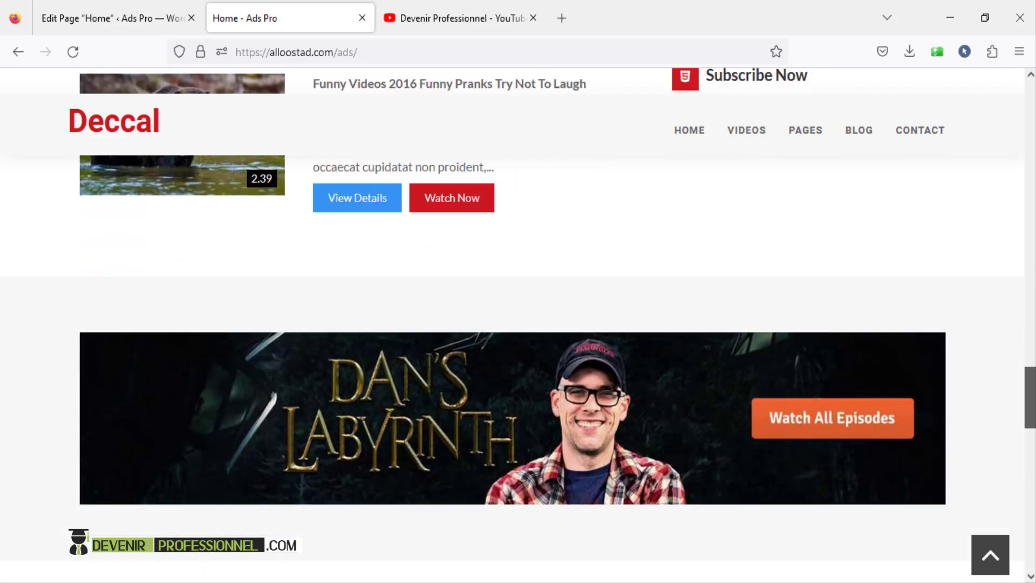
pyautogui.scroll(-10, 592, 461)
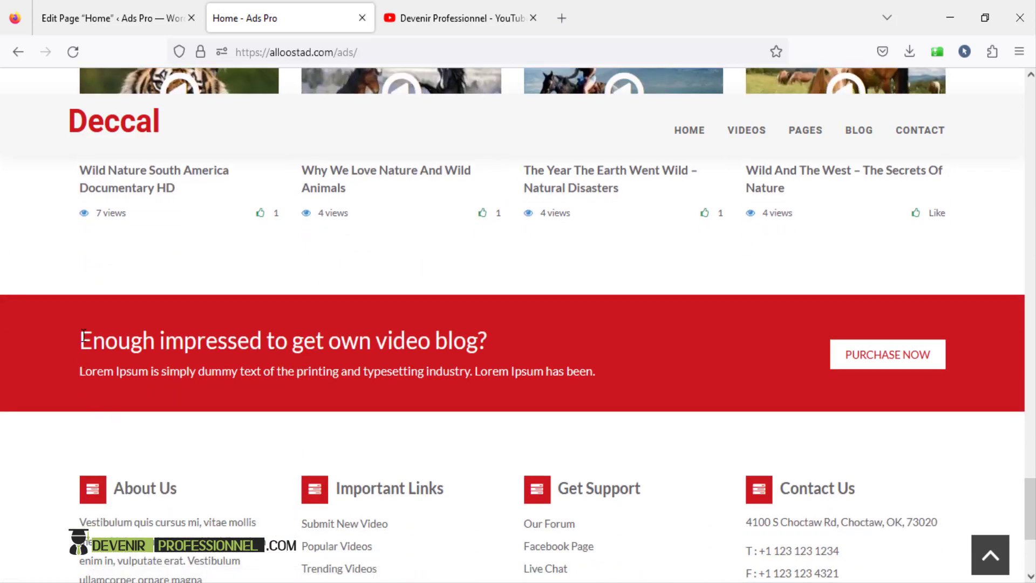
pyautogui.moveTo(81, 343); pyautogui.dragTo(619, 372)
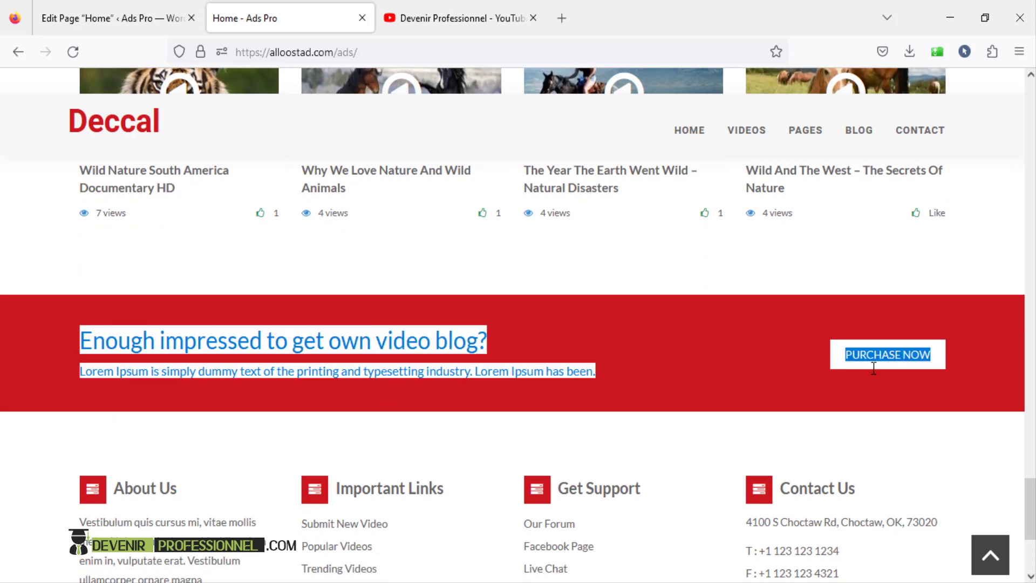
pyautogui.moveTo(874, 368); pyautogui.dragTo(692, 353)
pyautogui.click(681, 348)
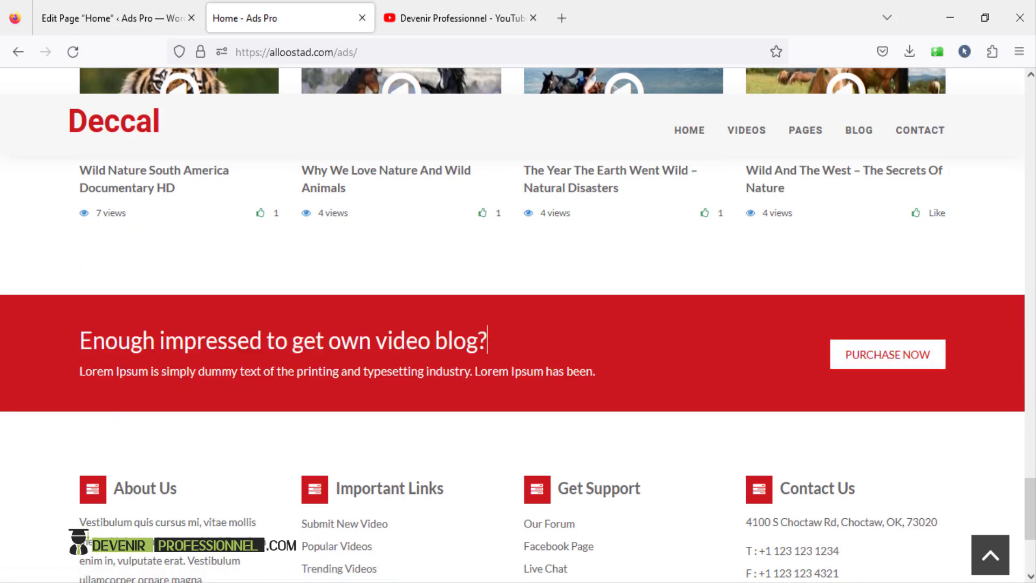
pyautogui.scroll(1, 518, 323)
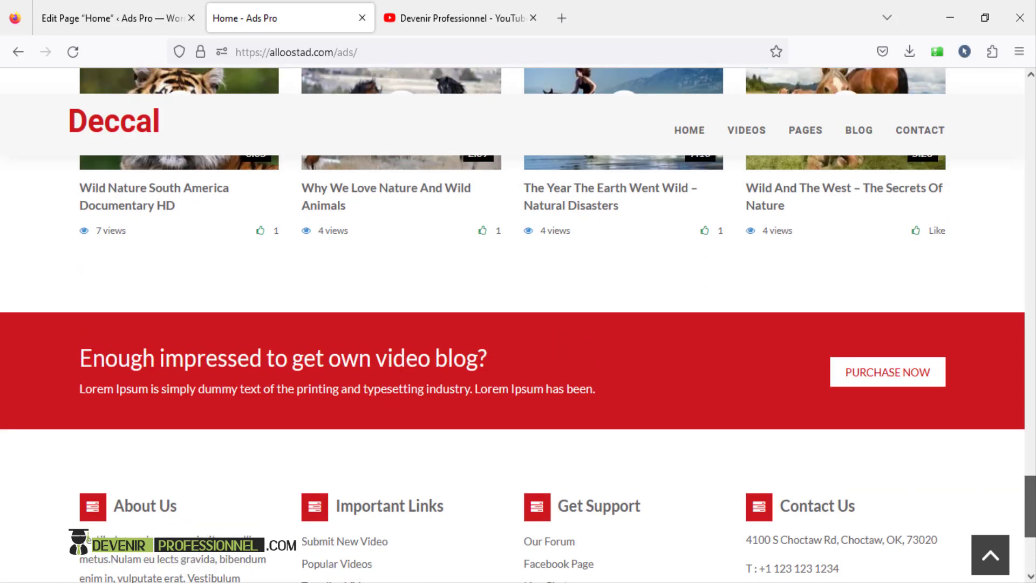
pyautogui.moveTo(1030, 506); pyautogui.dragTo(1030, 111)
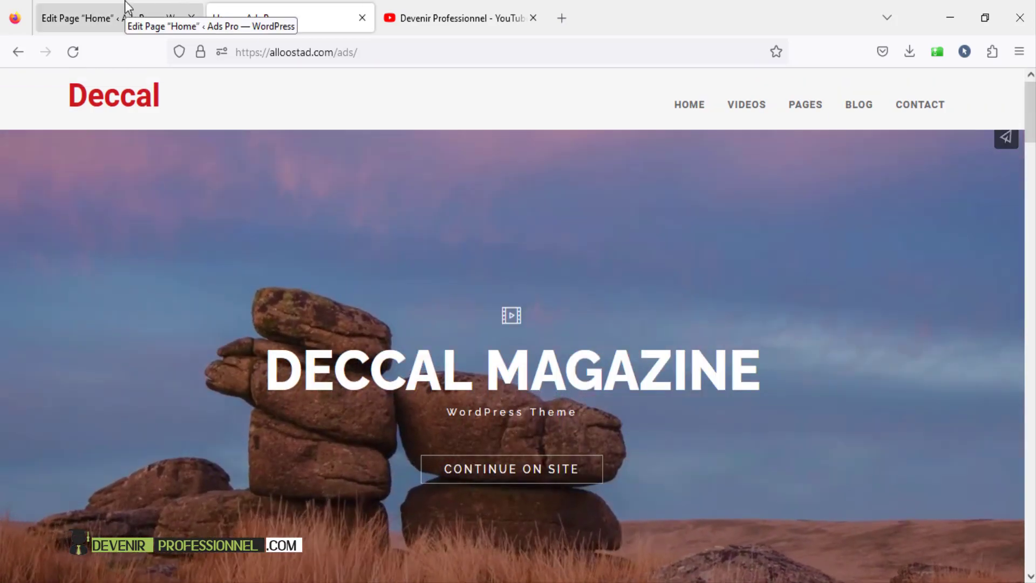
pyautogui.click(127, 4)
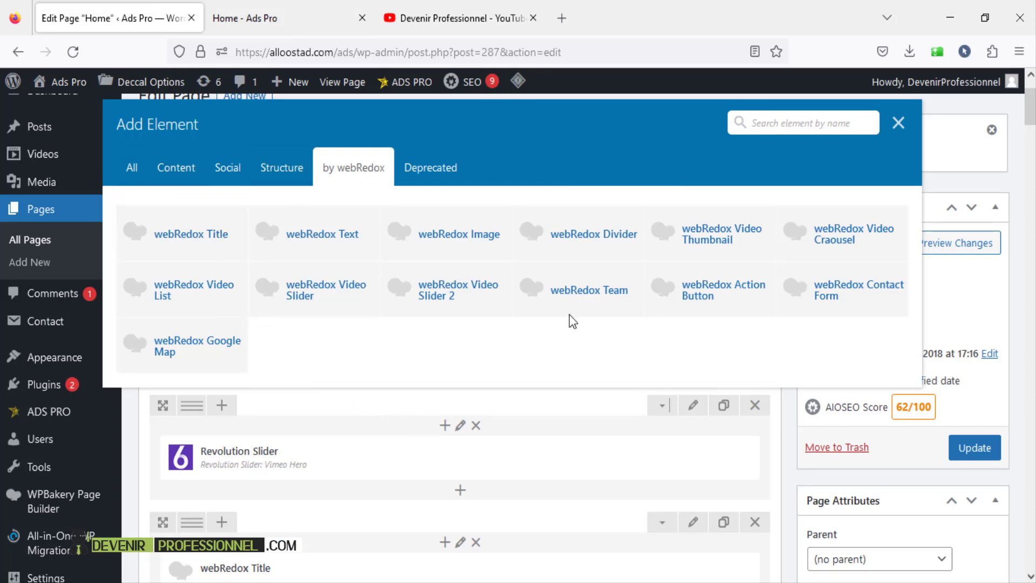
# - Close the element picker and confirm the Revolution Slider element uses the Vimeo Hero slider
pyautogui.click(897, 123)
pyautogui.scroll(-5, 648, 225)
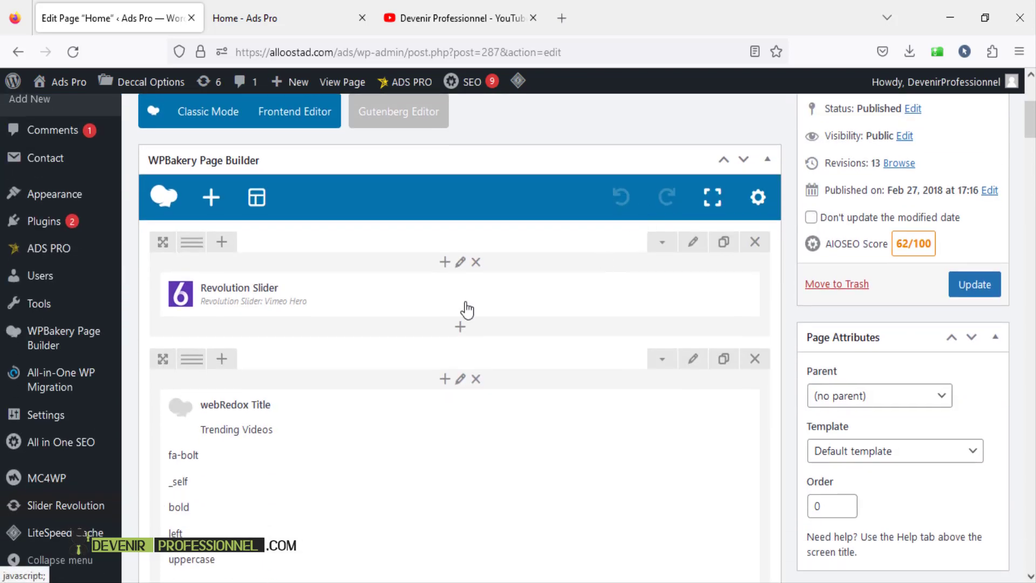
pyautogui.scroll(2, 444, 306)
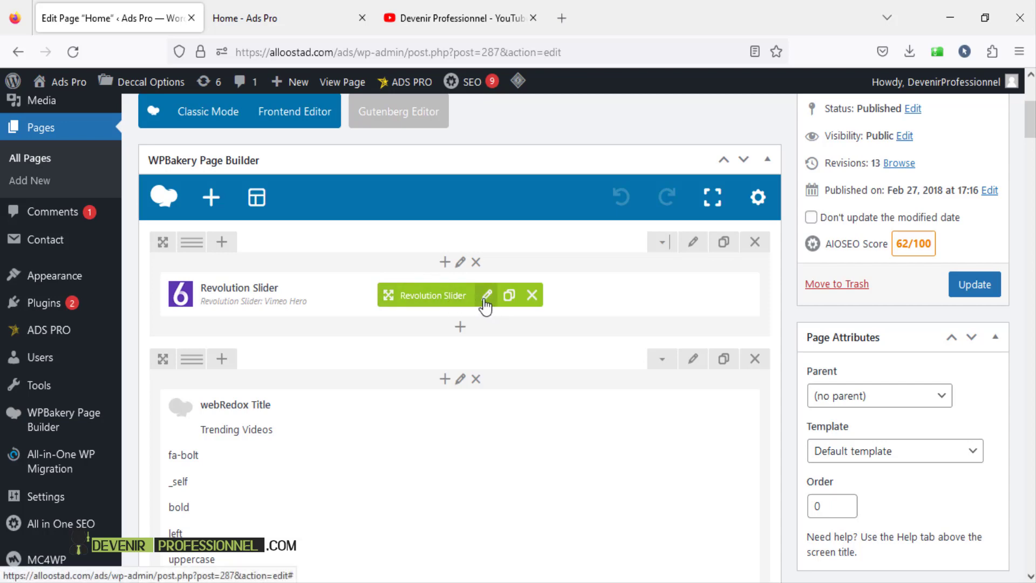
pyautogui.click(486, 295)
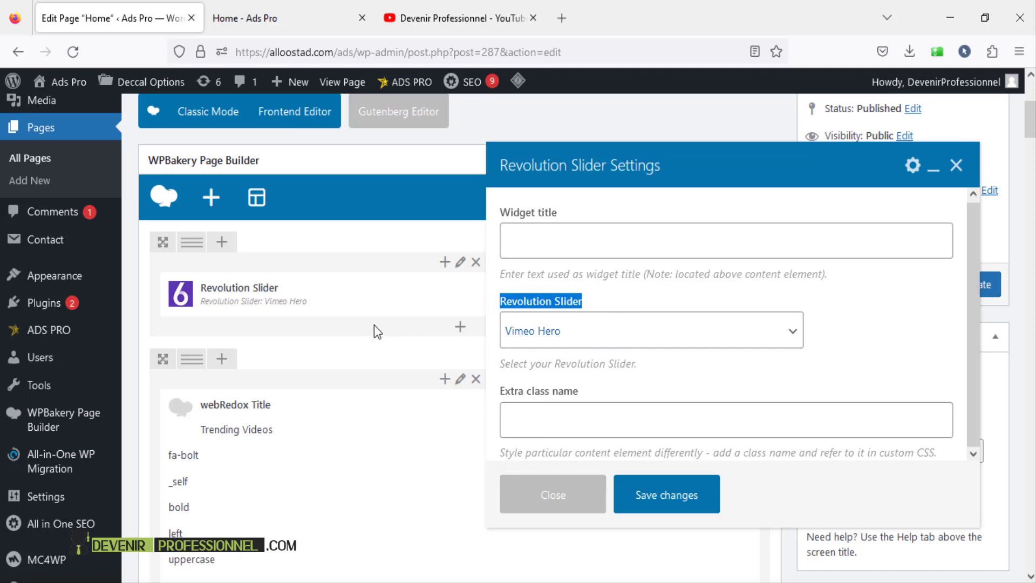
pyautogui.click(956, 168)
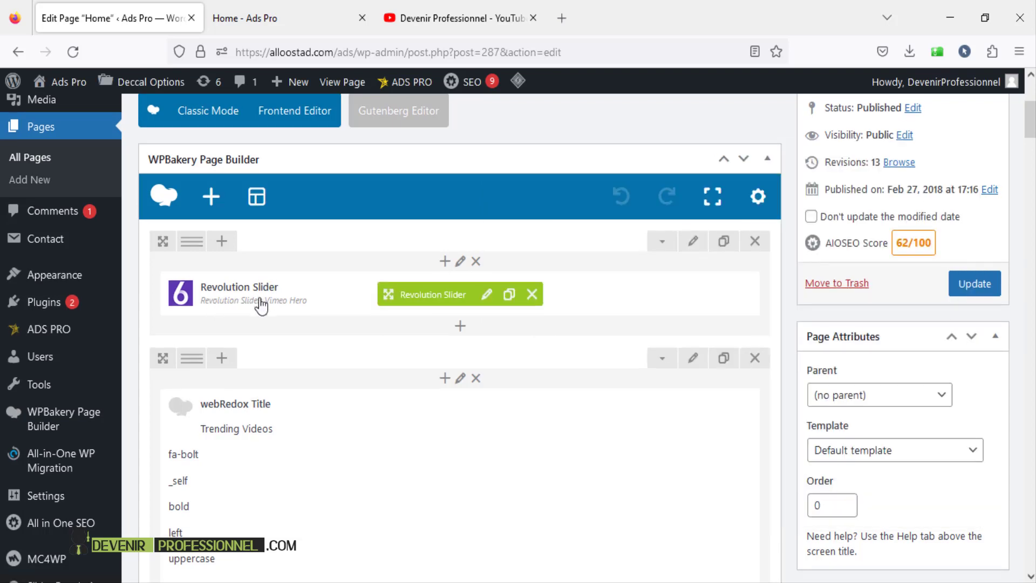
# - Bring up the link menu for Slider Revolution in the admin sidebar
pyautogui.scroll(-7, 259, 302)
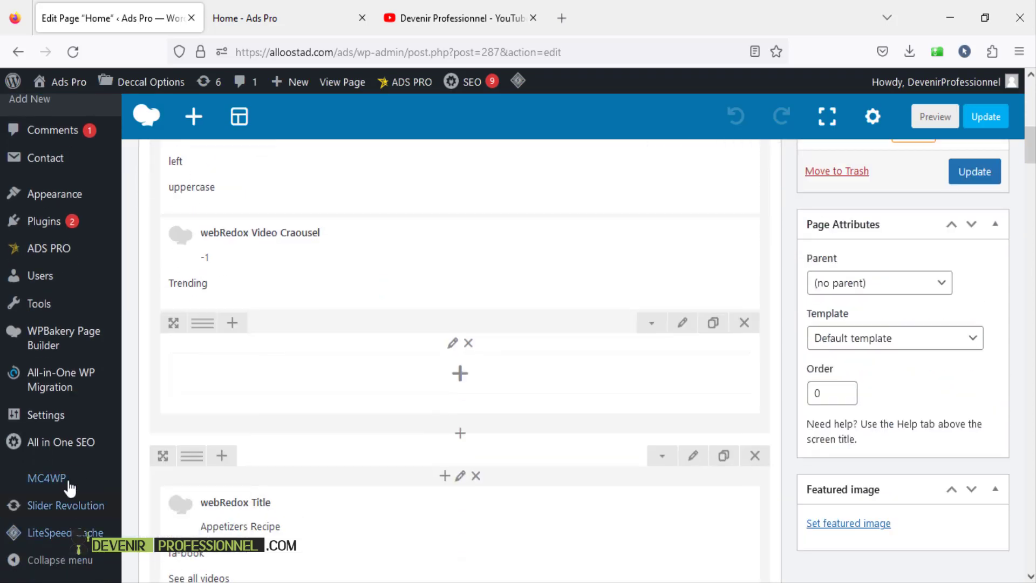
pyautogui.scroll(-2, 73, 502)
pyautogui.rightClick(70, 513)
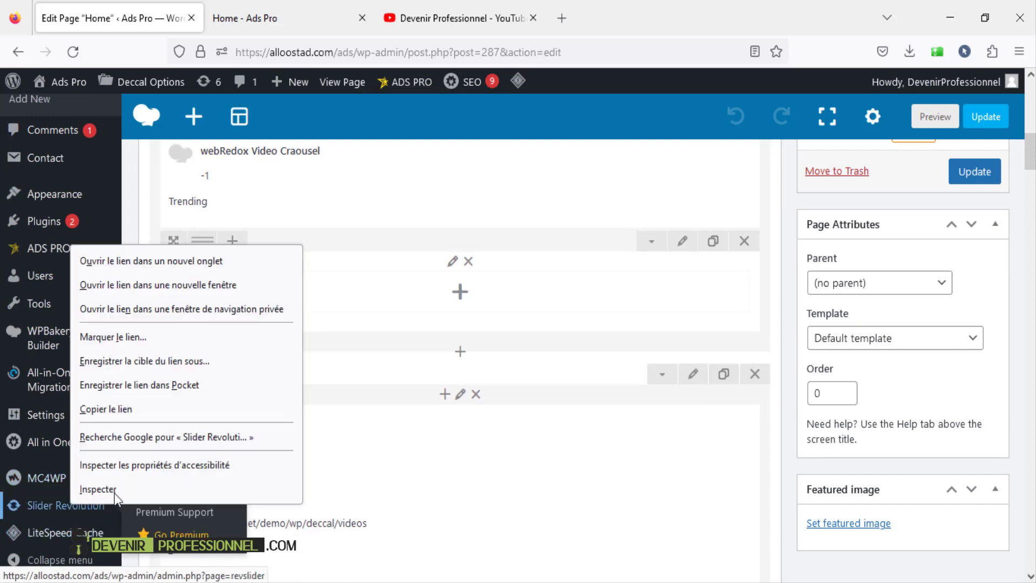
# - Open Slider Revolution in a new tab and create the blank module Slider 1, then view YouTube
pyautogui.click(243, 261)
pyautogui.click(290, 13)
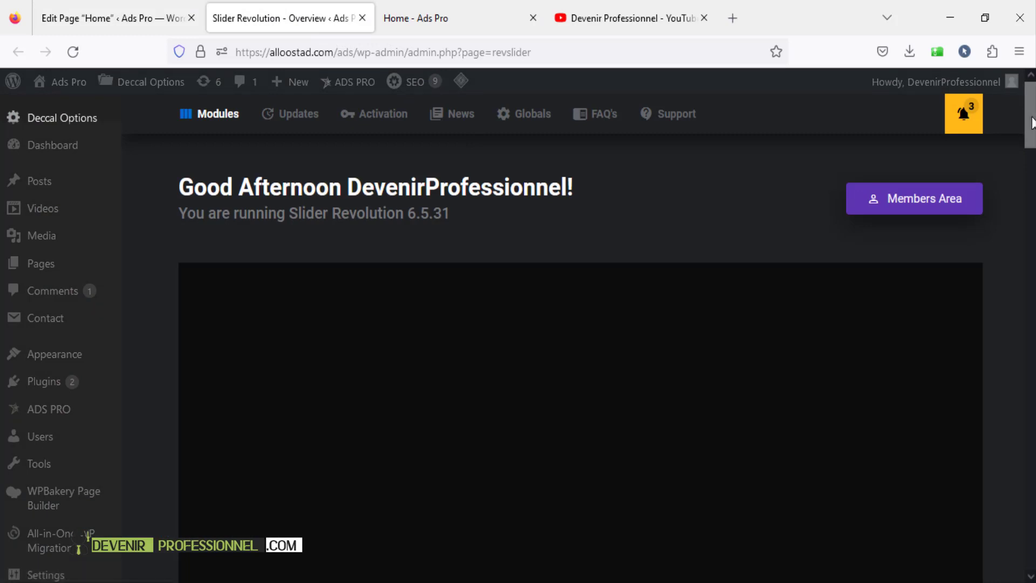
pyautogui.scroll(-7, 729, 339)
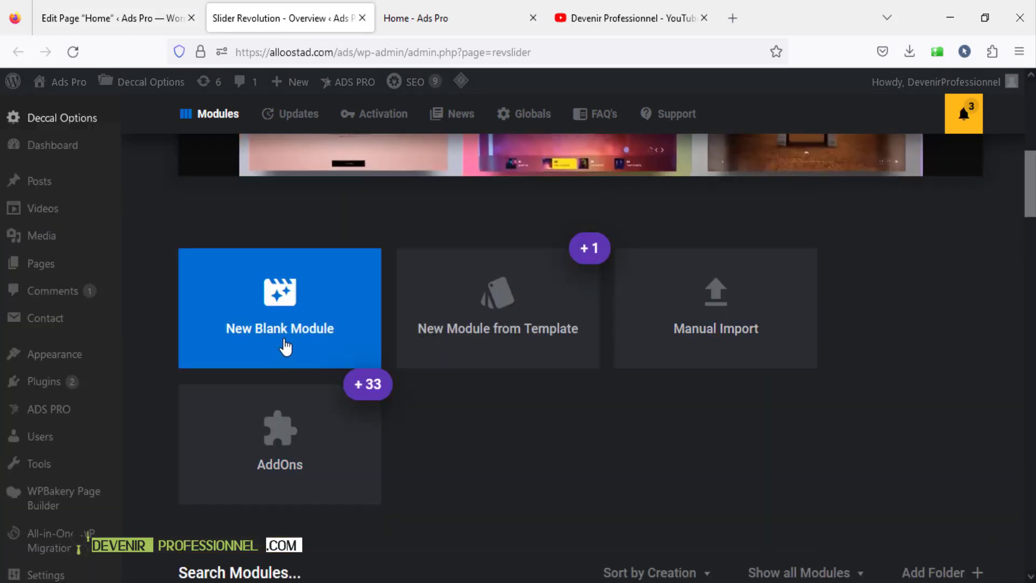
pyautogui.click(284, 344)
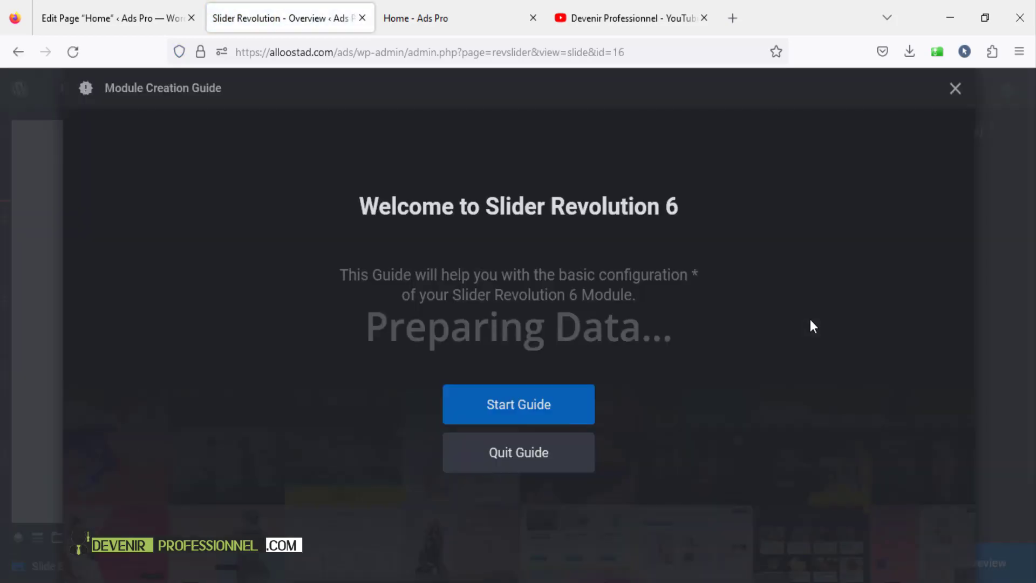
pyautogui.click(955, 89)
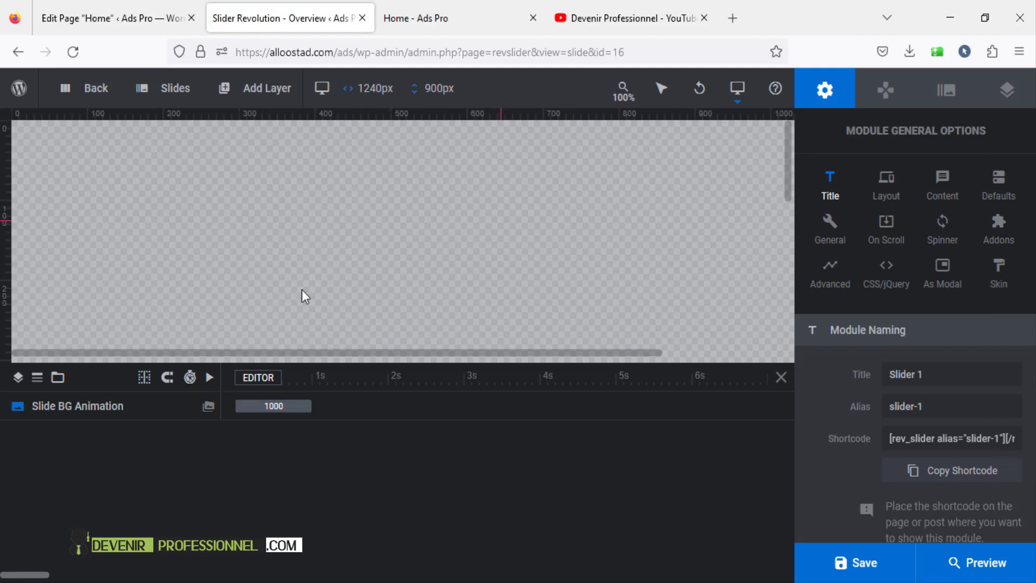
pyautogui.click(592, 27)
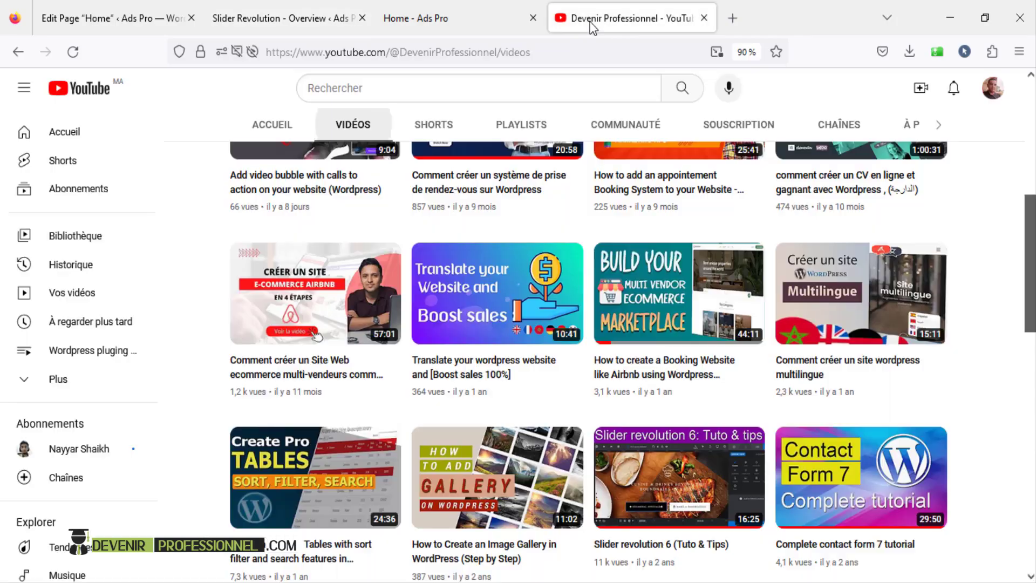
# - Scroll the Devenir Professionnel Videos tab to the Slider revolution 6 tutorial
pyautogui.moveTo(1030, 221); pyautogui.dragTo(1030, 105)
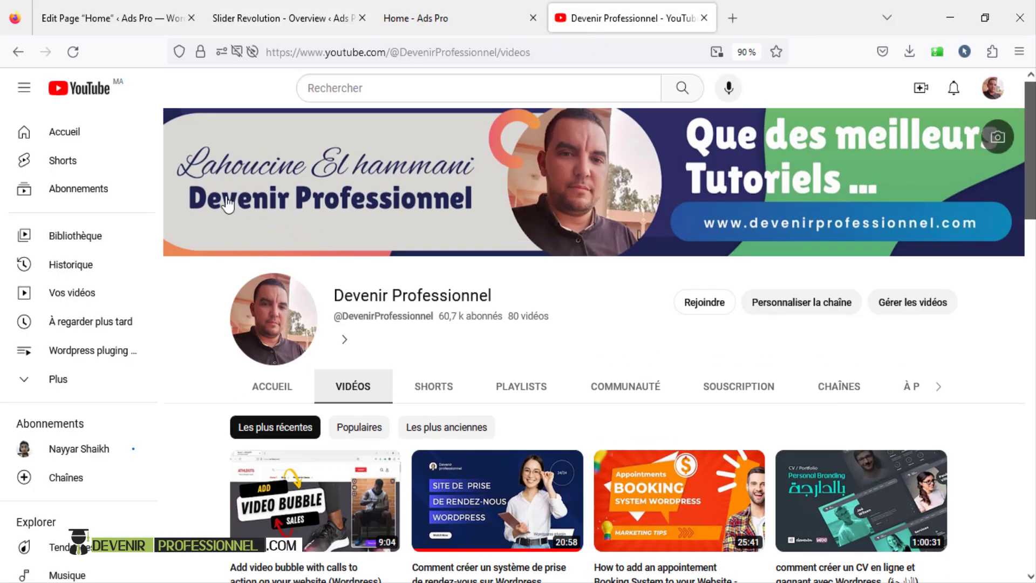
pyautogui.scroll(-10, 718, 372)
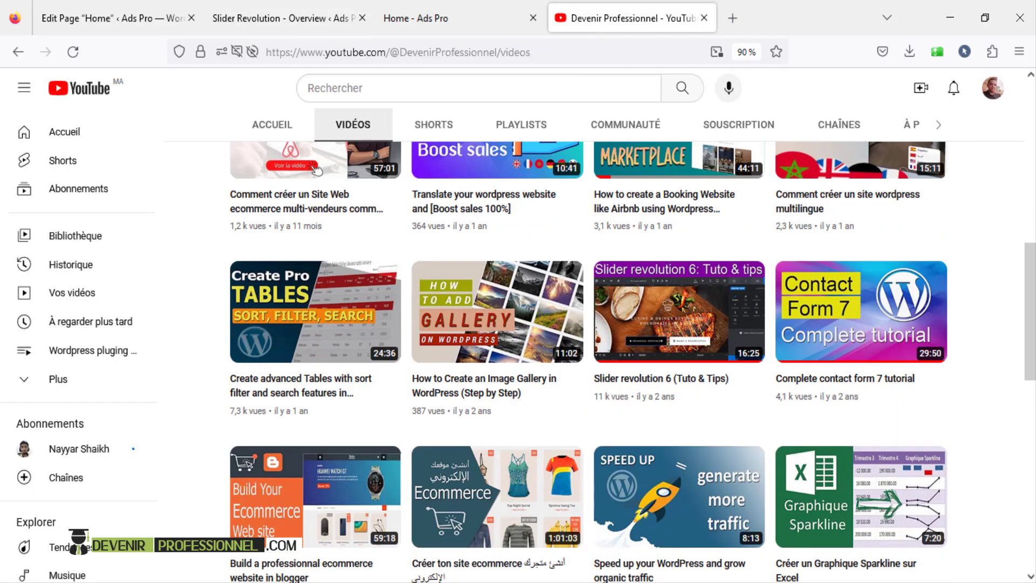
pyautogui.moveTo(701, 372)
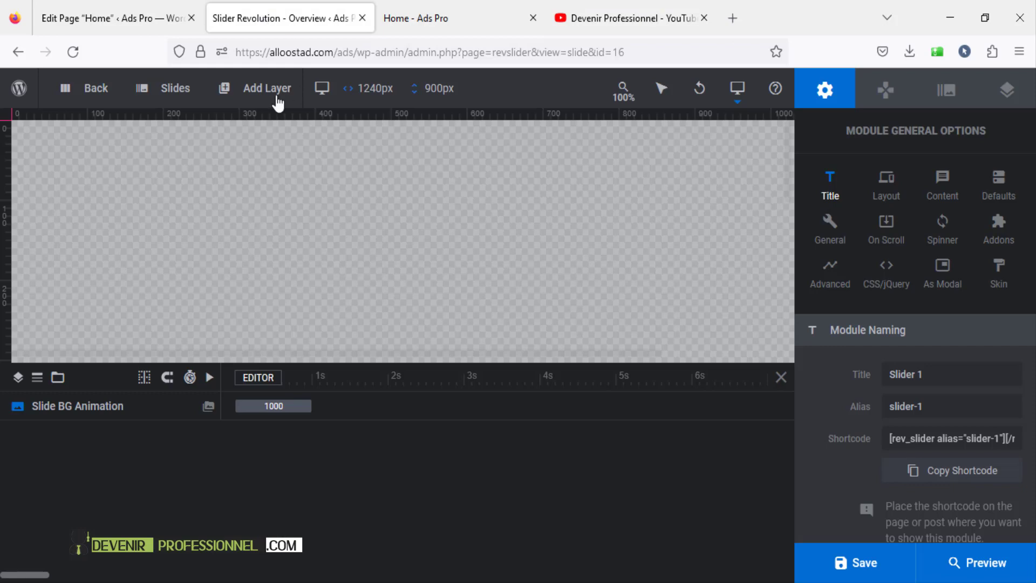
# - Close the Slider Revolution editor and return to the Home page editor
pyautogui.click(361, 19)
pyautogui.click(100, 19)
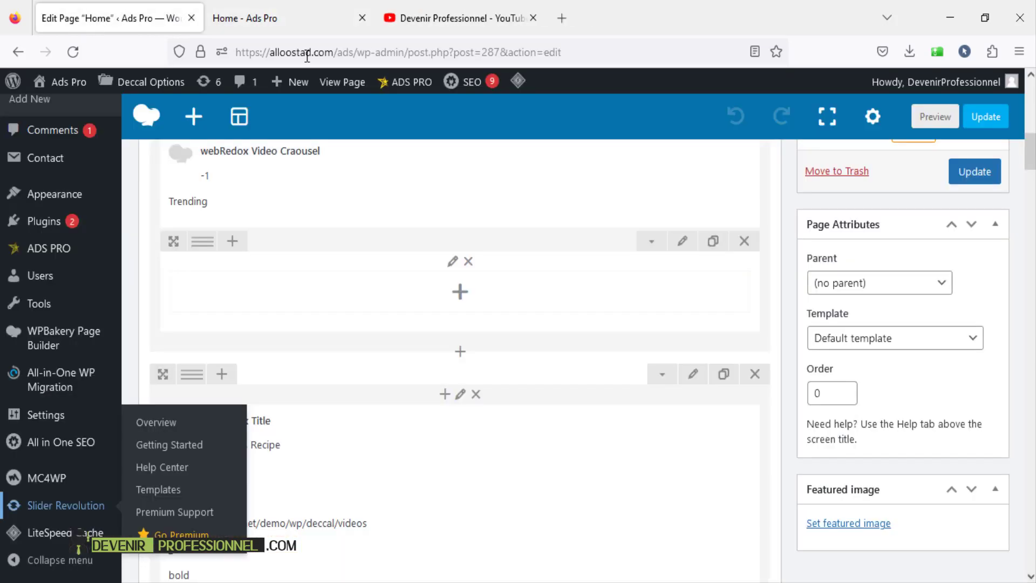
pyautogui.scroll(3, 513, 256)
pyautogui.scroll(5, 514, 255)
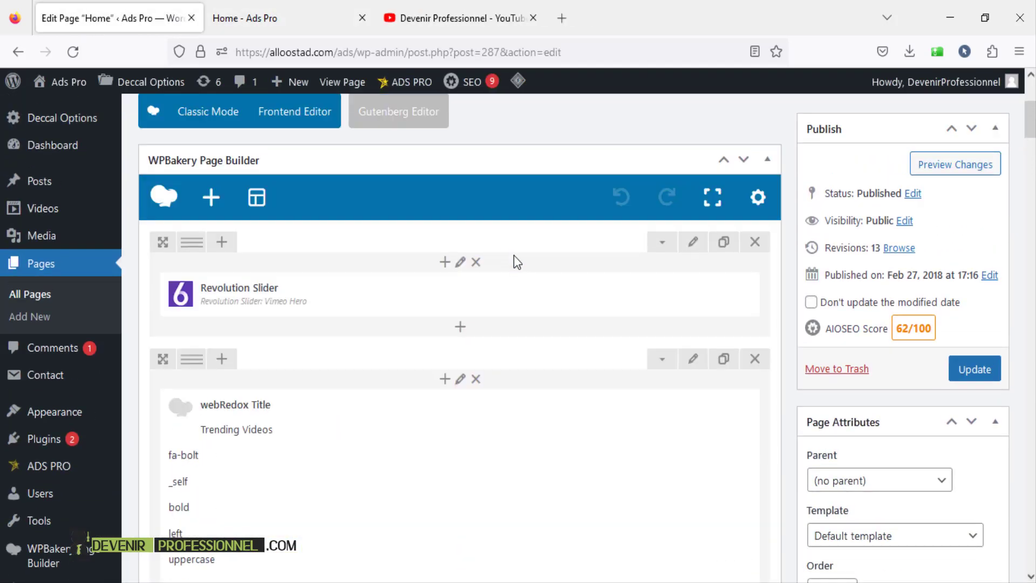
pyautogui.scroll(-4, 391, 286)
# - On the live home page, scroll to Trending Videos and select its heading text
pyautogui.click(273, 29)
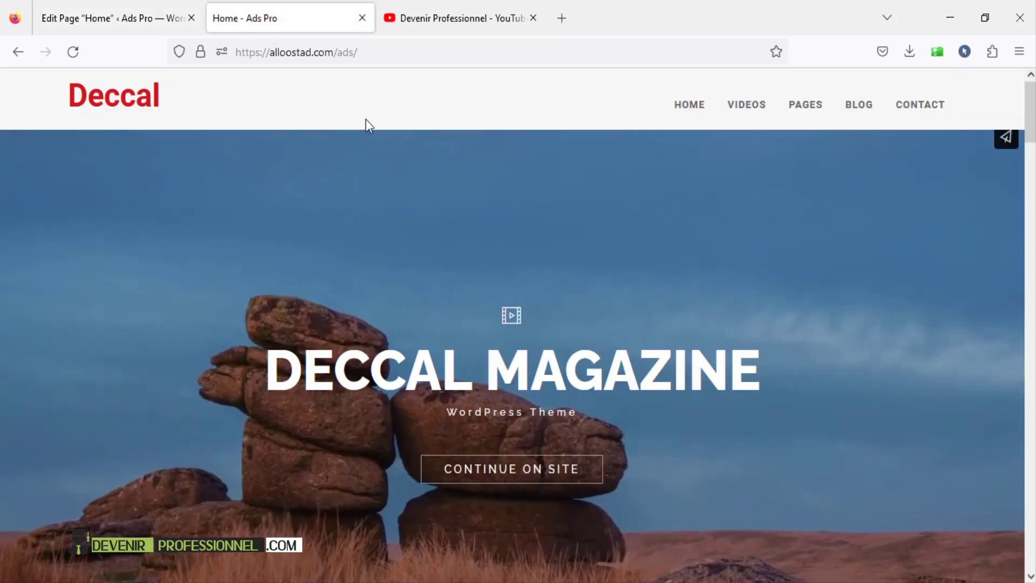
pyautogui.scroll(-6, 513, 257)
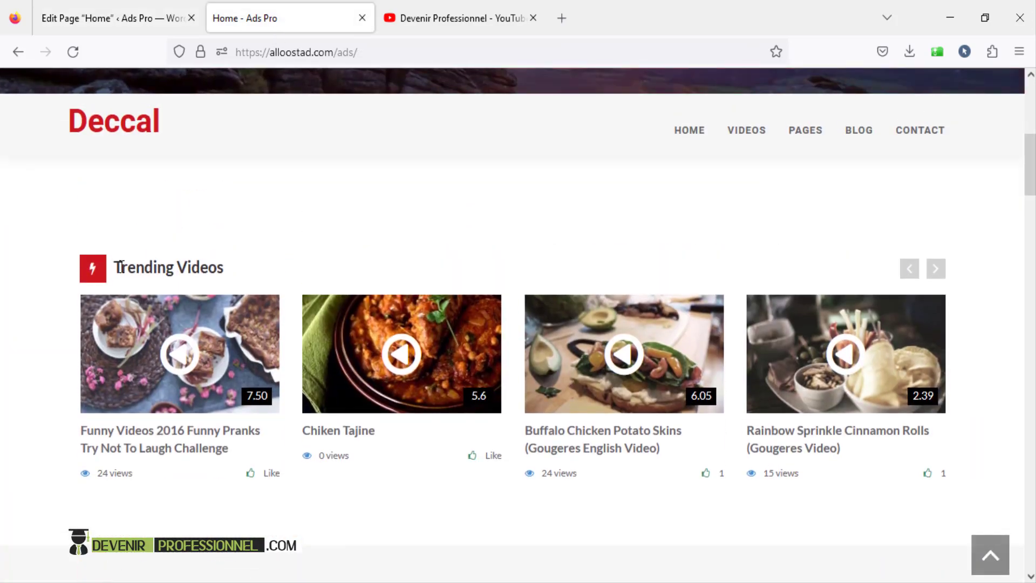
pyautogui.moveTo(121, 267); pyautogui.dragTo(227, 265)
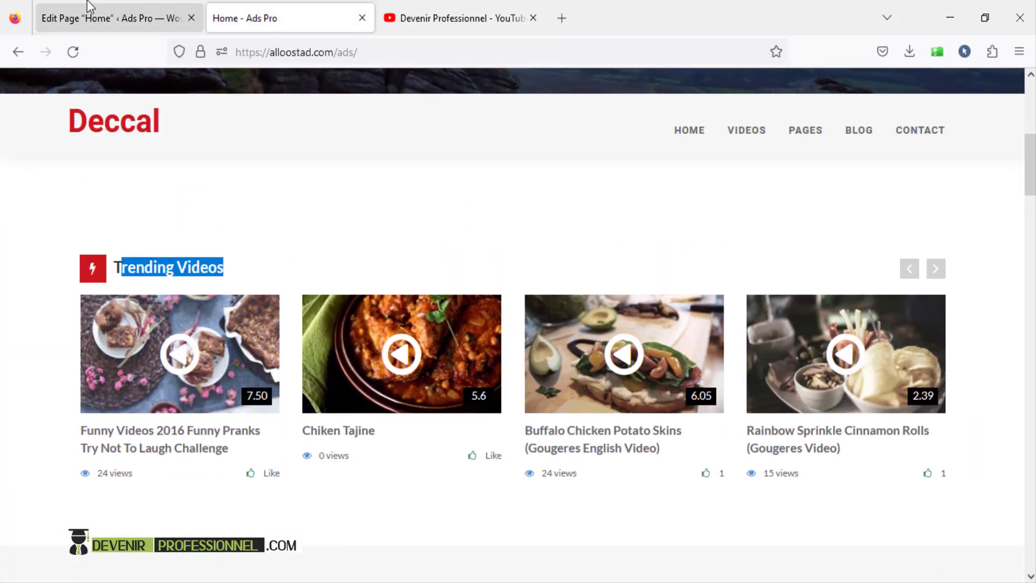
pyautogui.click(91, 16)
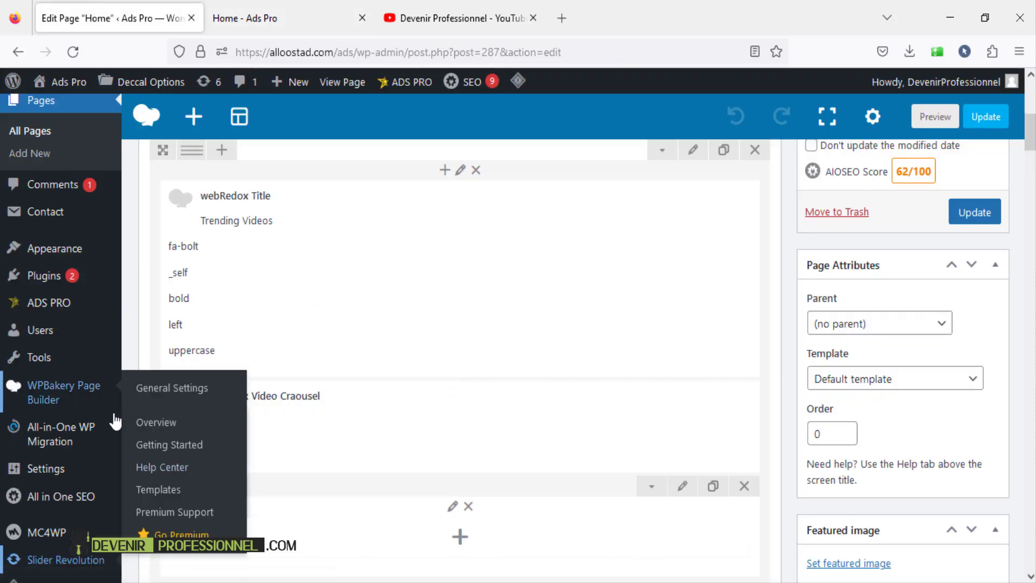
# - Open the Trending Videos webRedox Title settings, check its heading, and close without changes
pyautogui.scroll(2, 213, 348)
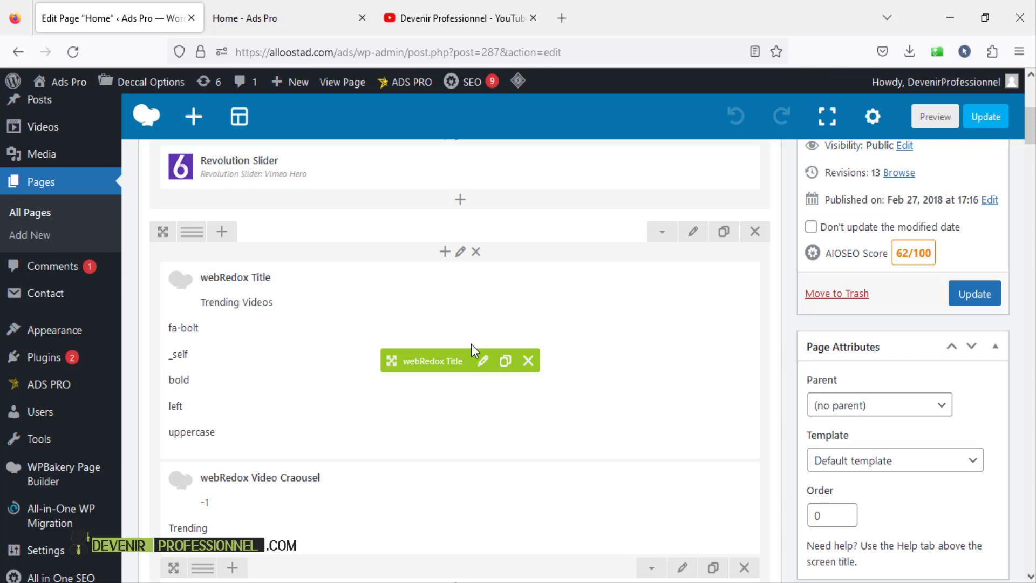
pyautogui.click(483, 361)
pyautogui.click(609, 312)
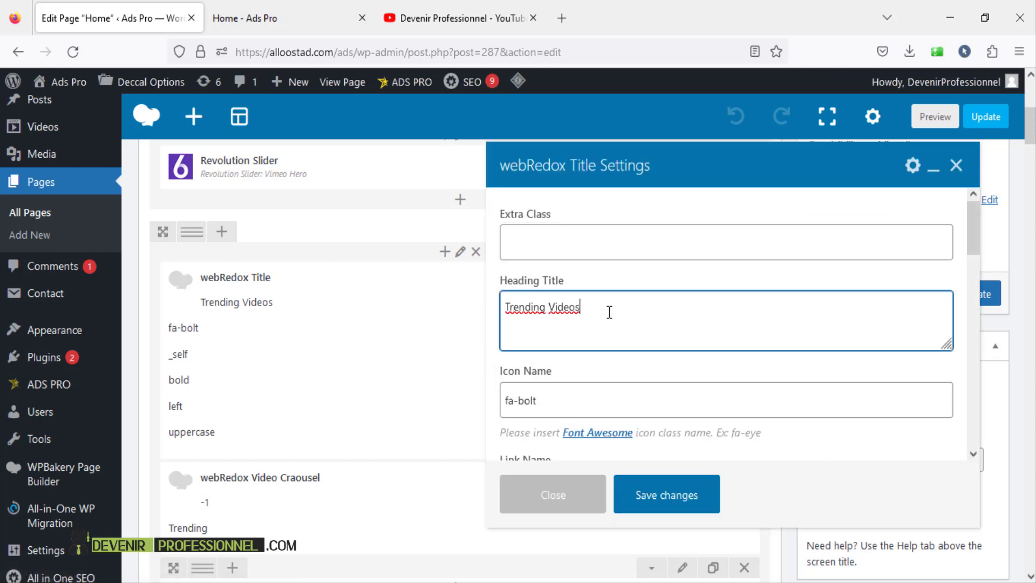
pyautogui.hotkey('ctrl', 'a')
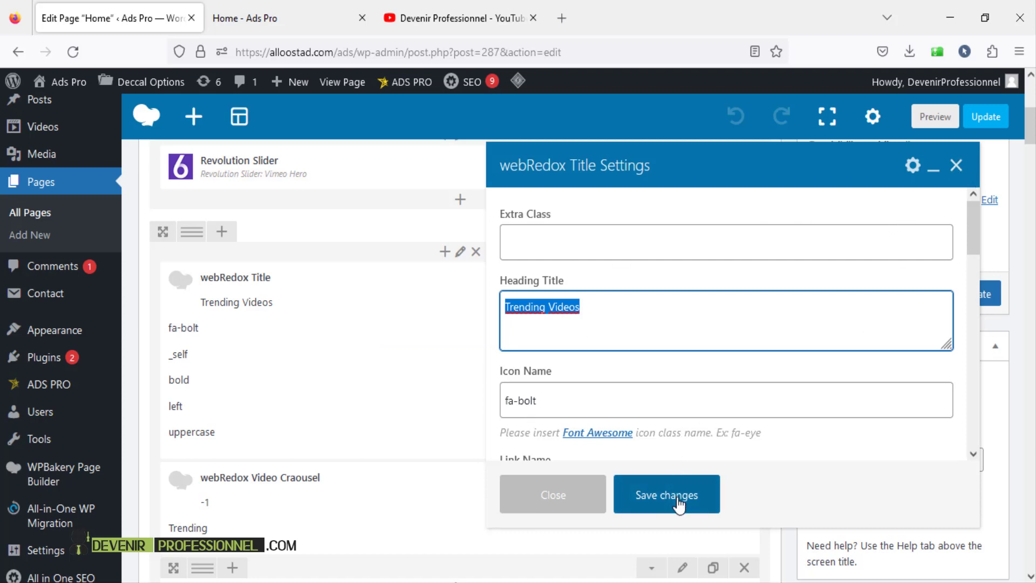
pyautogui.click(955, 166)
pyautogui.scroll(-3, 478, 312)
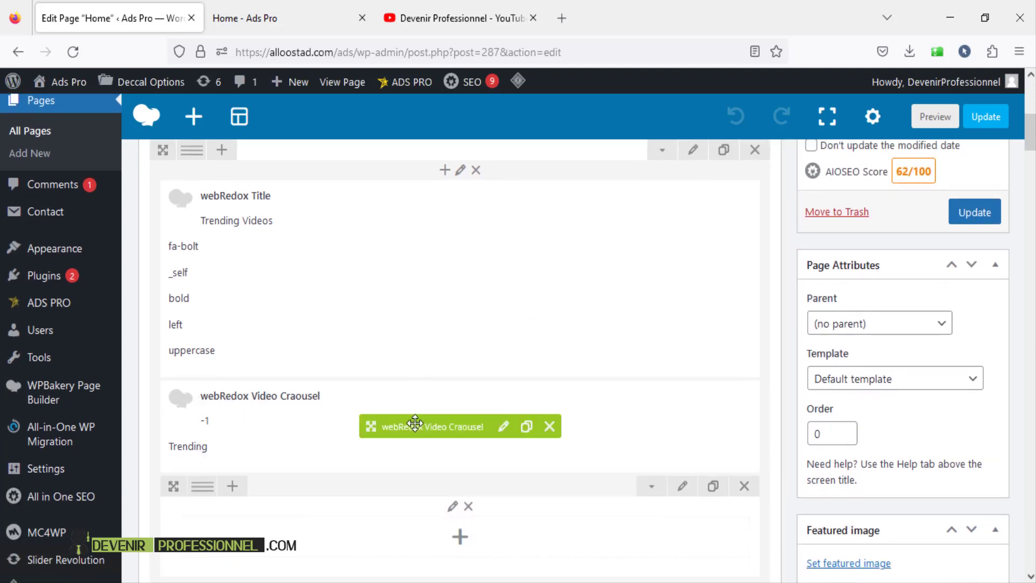
# - Open the Video Carousel settings and select its category name, Trending
pyautogui.click(504, 428)
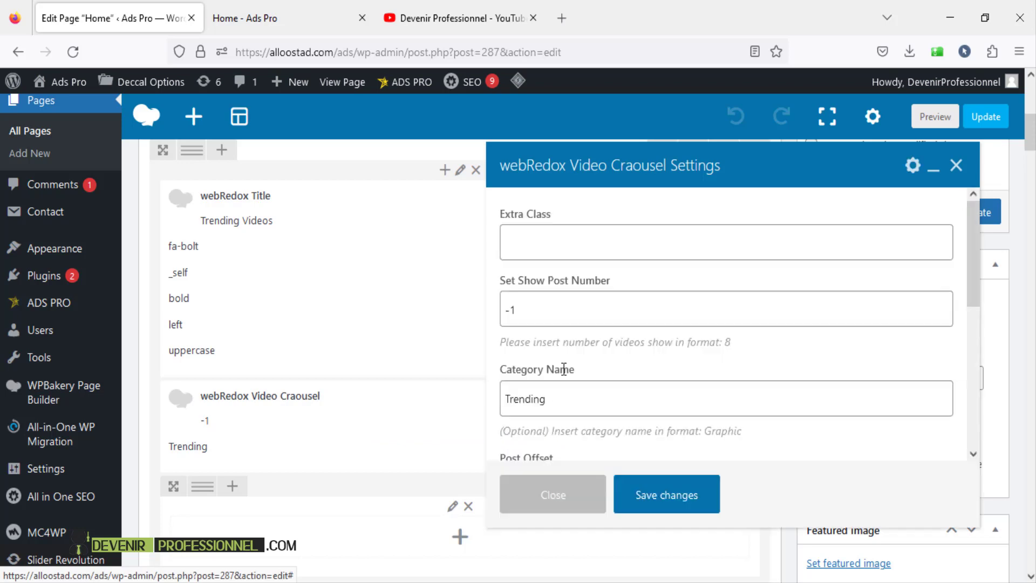
pyautogui.scroll(-2, 564, 369)
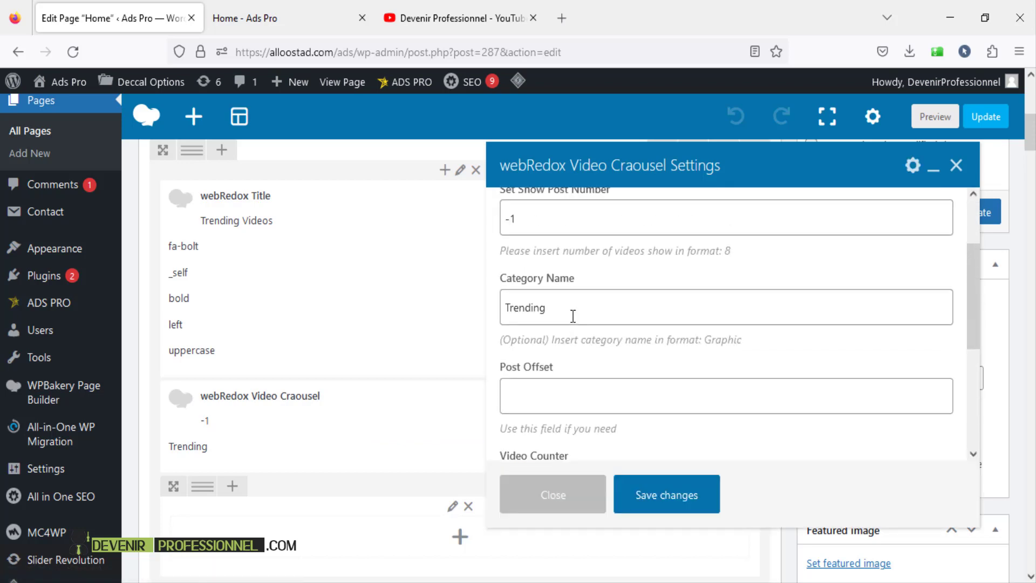
pyautogui.doubleClick(572, 316)
pyautogui.scroll(3, 86, 310)
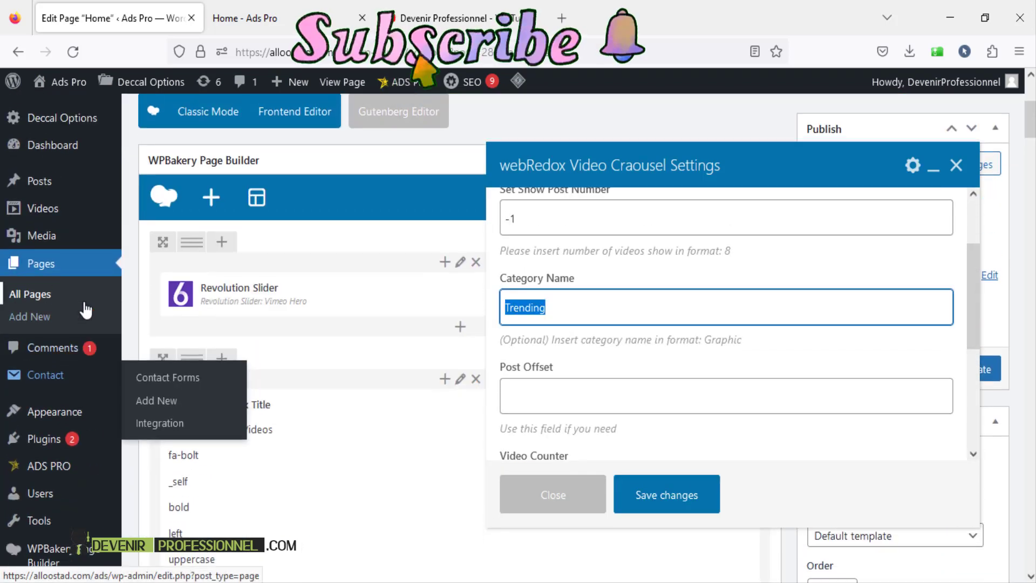
# - Open Videos > Videos Categories in a new tab and confirm Trending is listed
pyautogui.moveTo(42, 216)
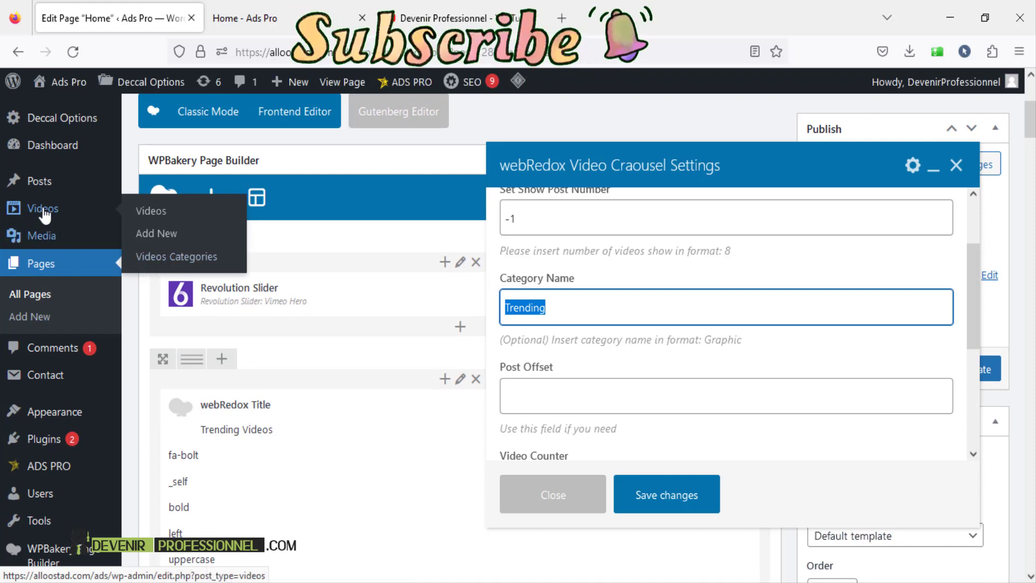
pyautogui.rightClick(167, 264)
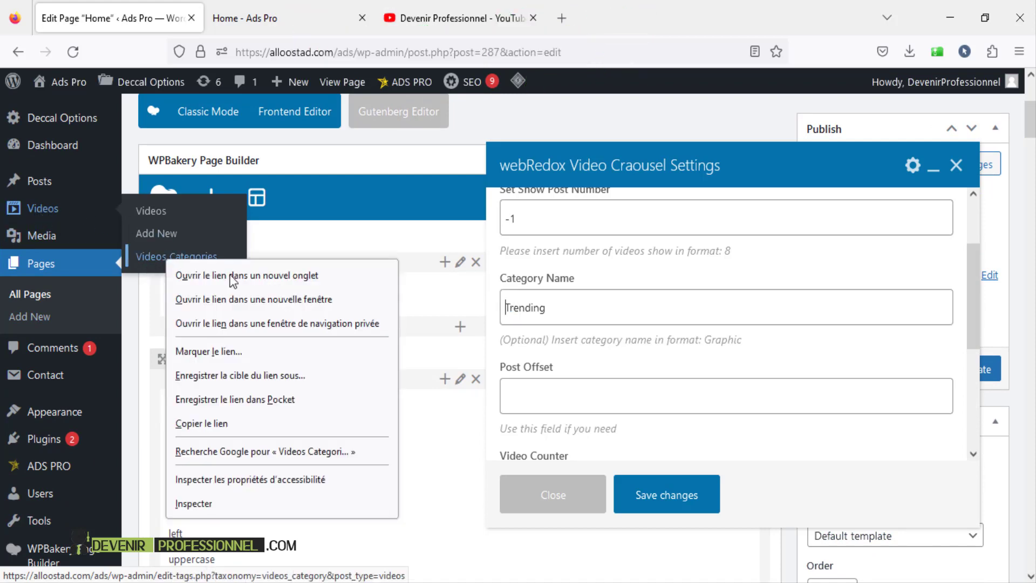
pyautogui.click(205, 273)
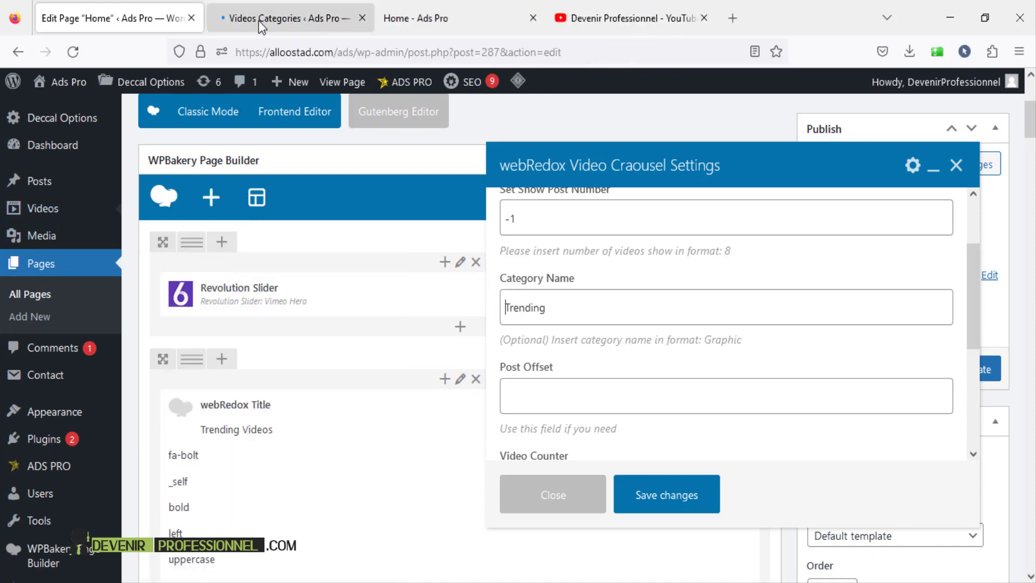
pyautogui.click(258, 21)
pyautogui.scroll(-3, 489, 399)
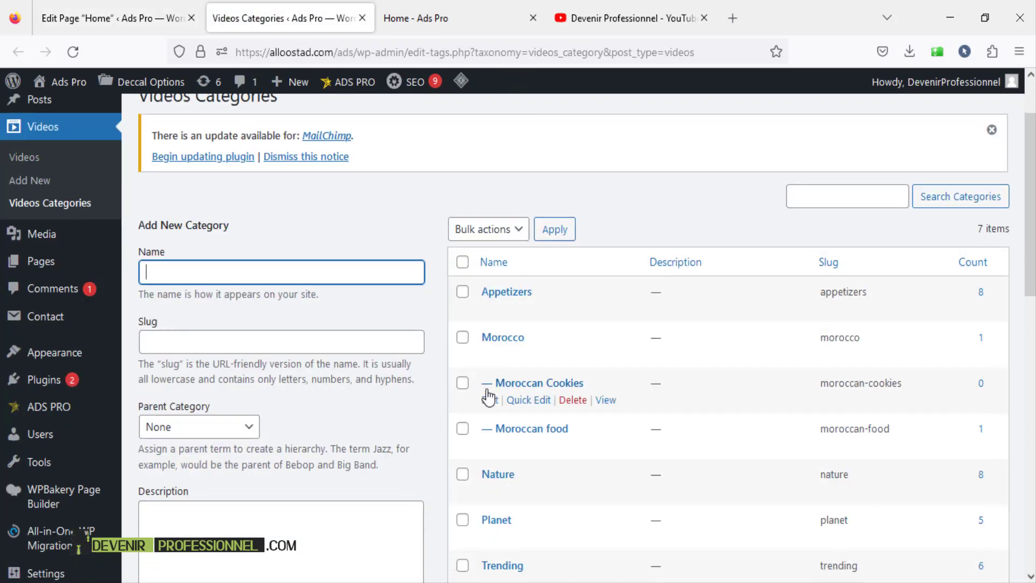
pyautogui.moveTo(535, 485); pyautogui.dragTo(480, 486)
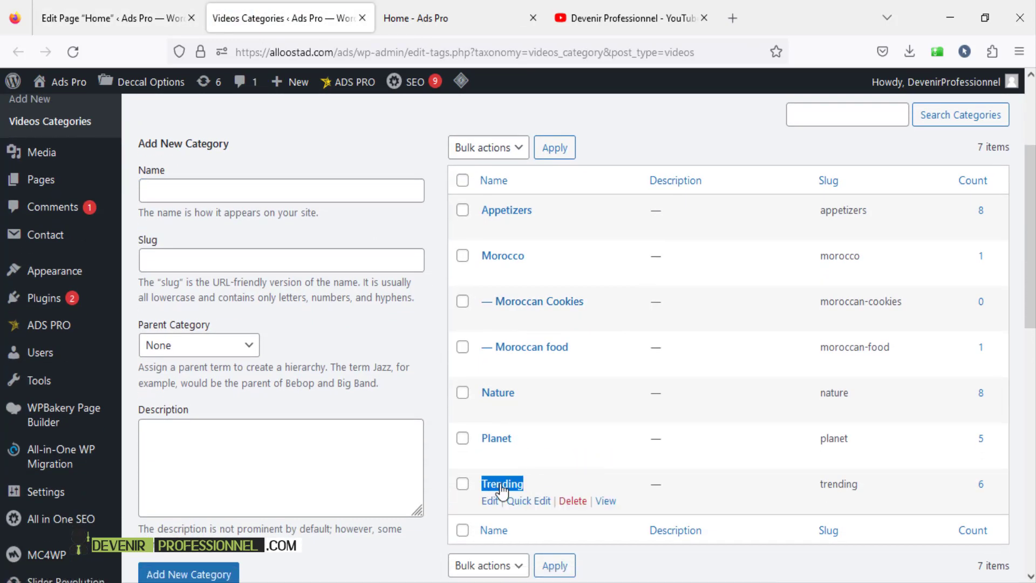
# - Back in the editor, close the Video Carousel settings without changes
pyautogui.click(94, 21)
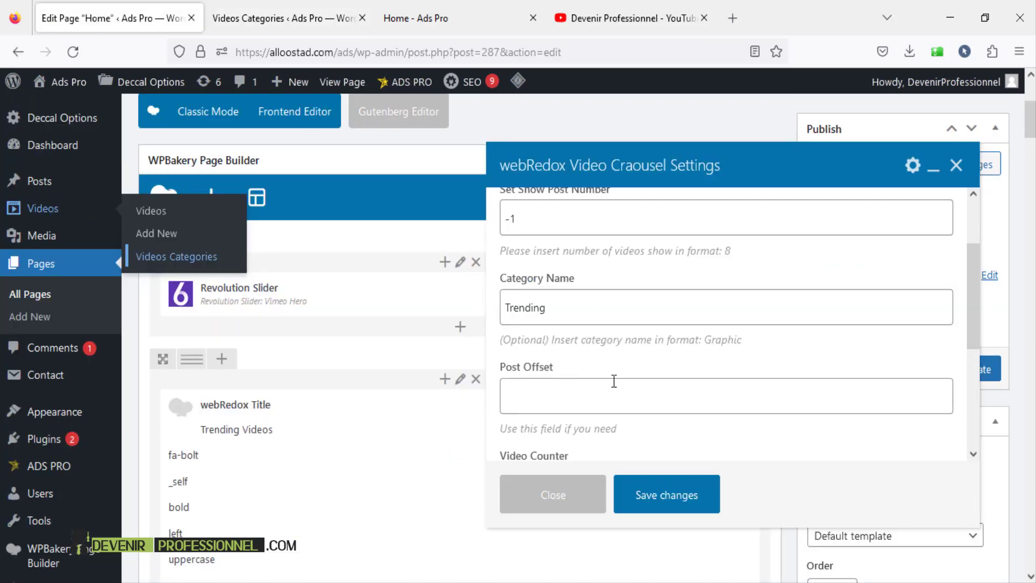
pyautogui.click(602, 312)
pyautogui.scroll(-4, 592, 333)
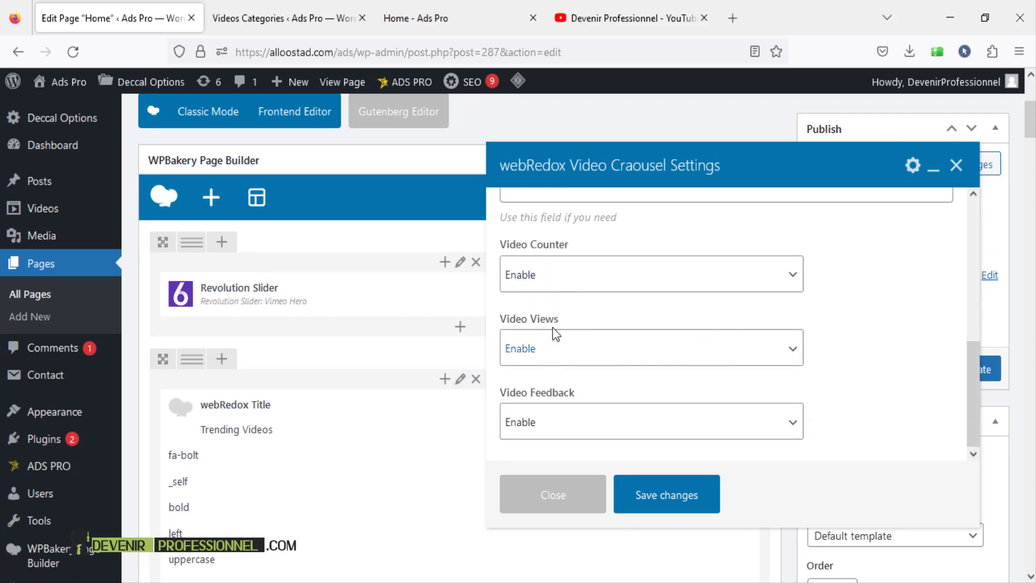
pyautogui.scroll(-3, 571, 400)
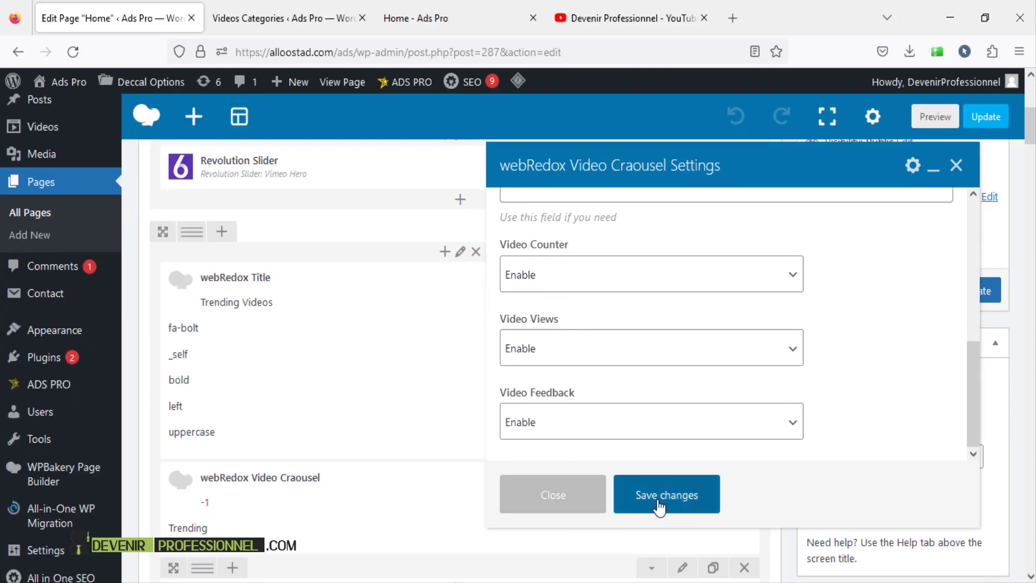
pyautogui.click(956, 165)
pyautogui.scroll(-6, 516, 334)
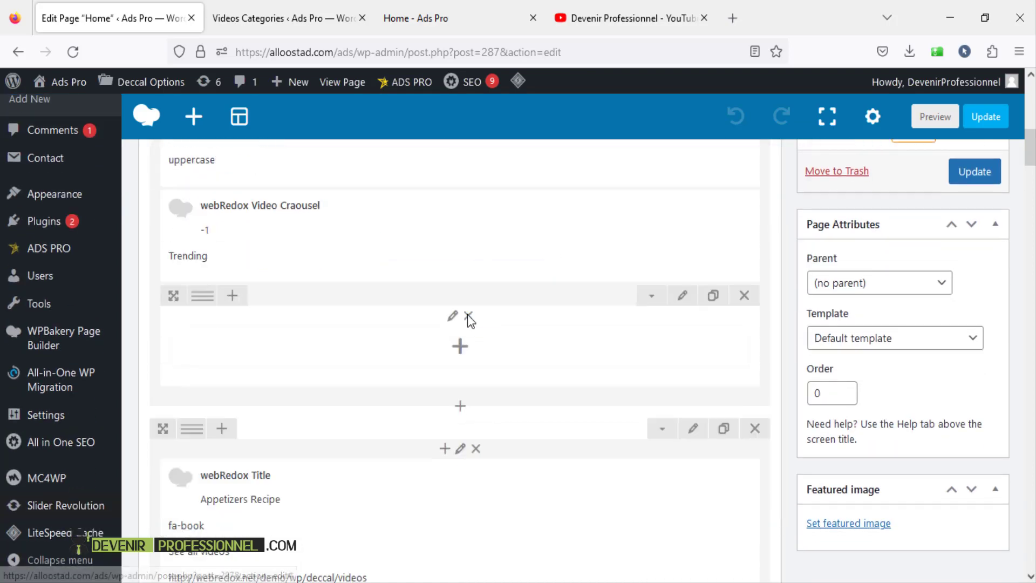
pyautogui.click(310, 16)
pyautogui.click(449, 7)
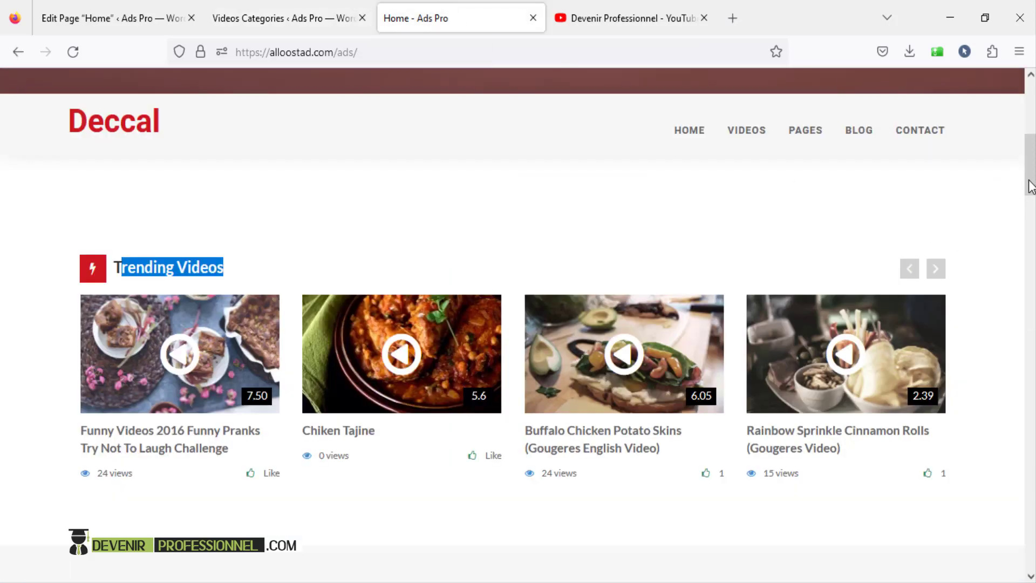
pyautogui.moveTo(1031, 172); pyautogui.dragTo(1033, 120)
pyautogui.scroll(-8, 1033, 119)
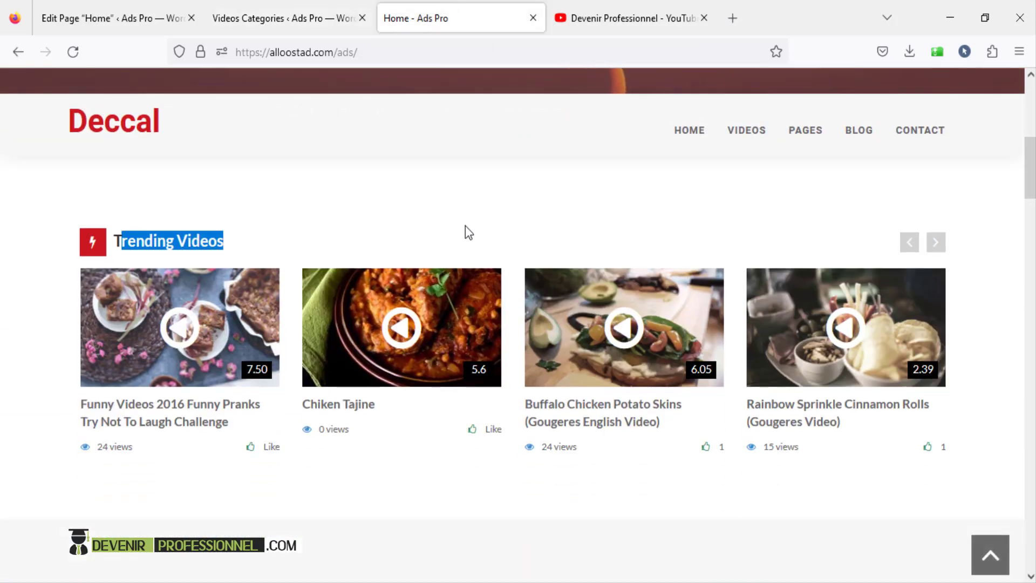
pyautogui.click(465, 226)
pyautogui.moveTo(1033, 155); pyautogui.dragTo(1032, 214)
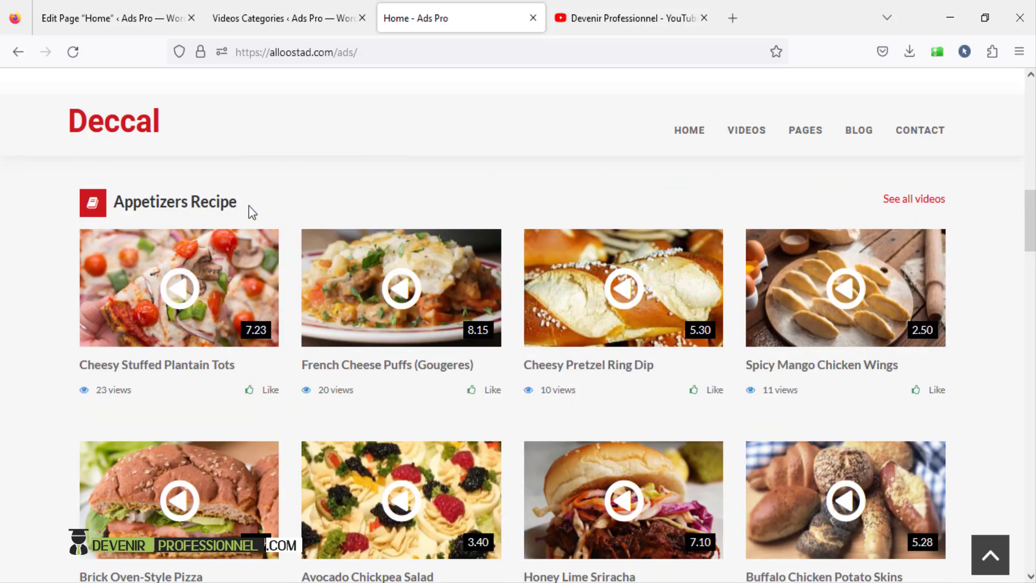
pyautogui.moveTo(249, 206); pyautogui.dragTo(127, 203)
pyautogui.click(296, 205)
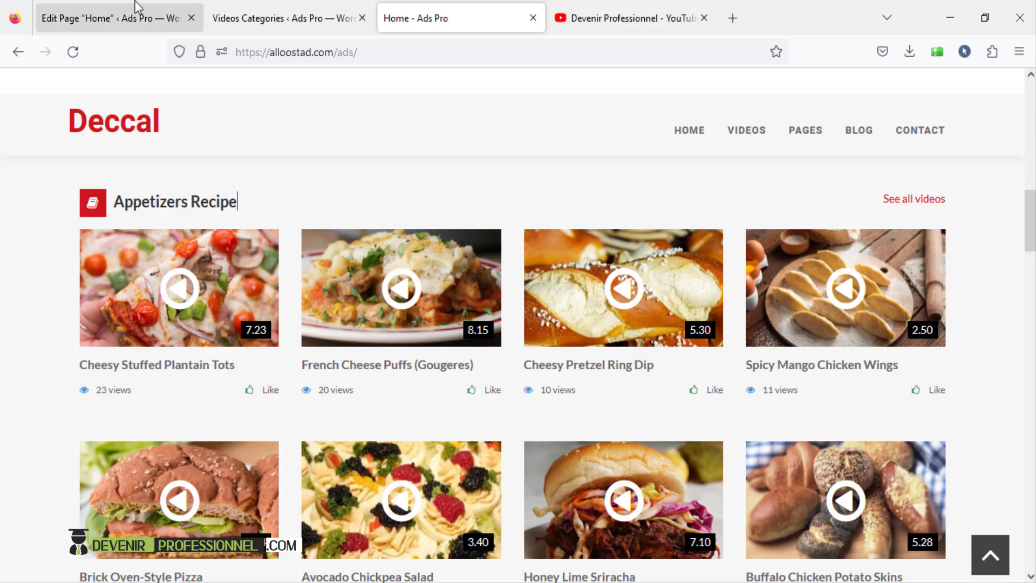
pyautogui.click(131, 2)
pyautogui.scroll(-4, 326, 358)
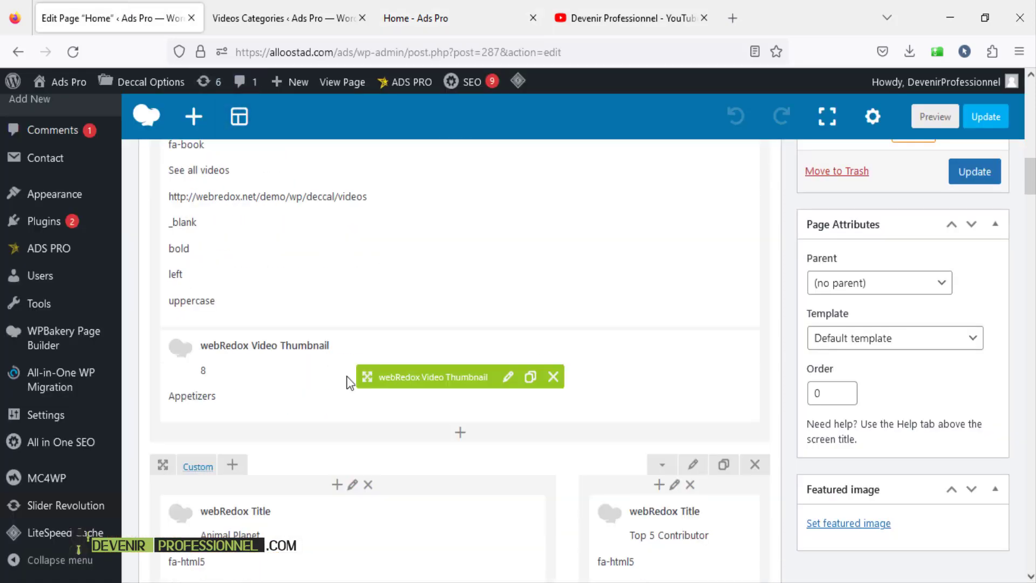
# - Open the Video Thumbnail settings, check its Appetizers category, and close the dialog
pyautogui.click(508, 376)
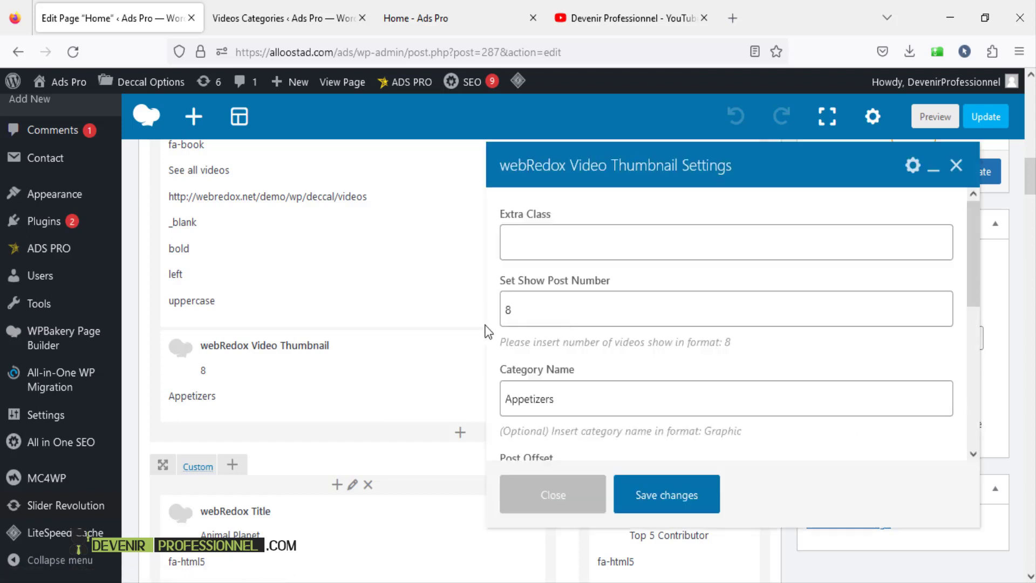
pyautogui.click(612, 323)
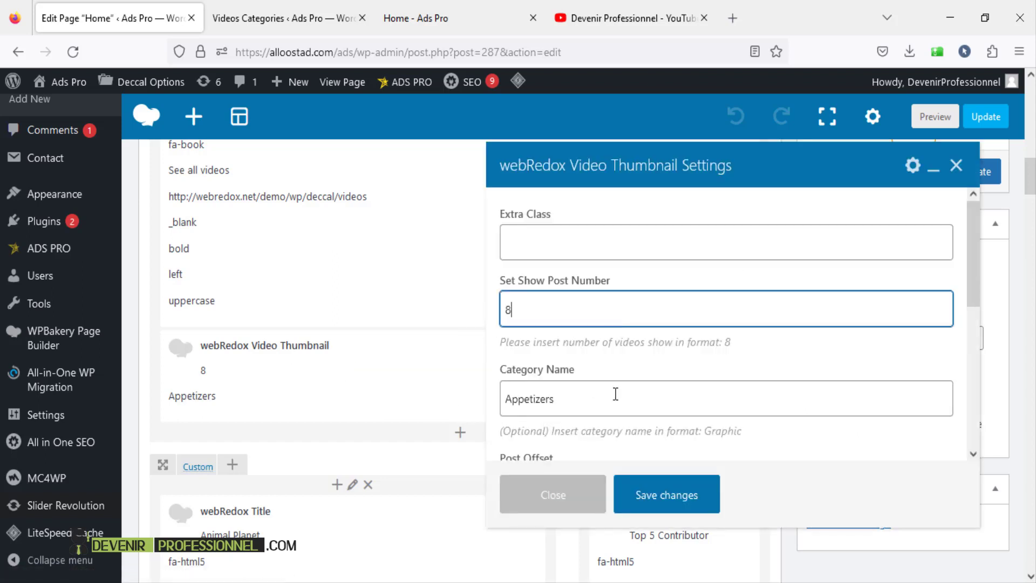
pyautogui.moveTo(611, 395); pyautogui.dragTo(443, 399)
pyautogui.hotkey('ctrl', 'c')
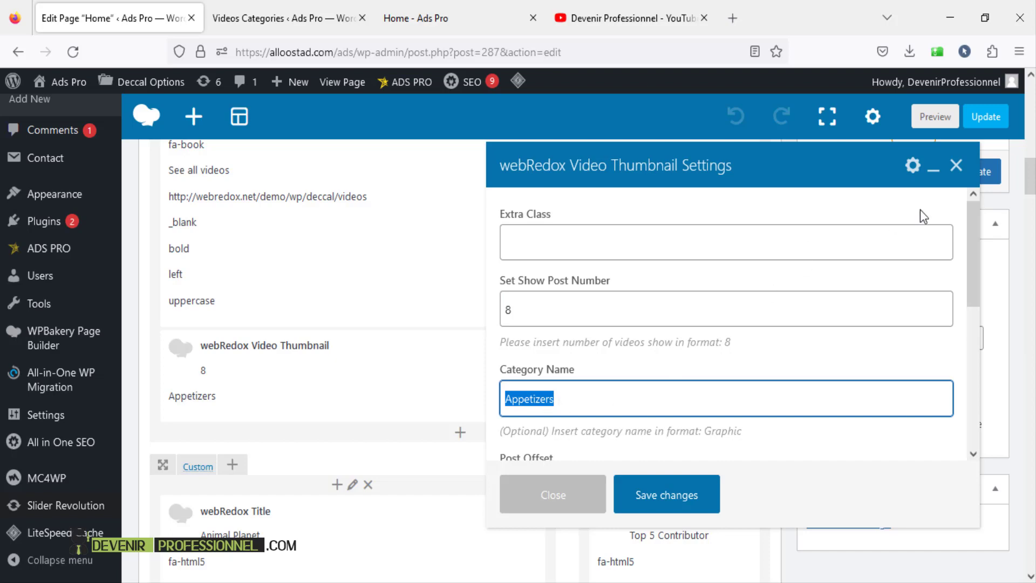
pyautogui.click(957, 168)
# - Scroll the live homepage's Appetizers Recipe section, then return to the Videos Categories list
pyautogui.click(454, 22)
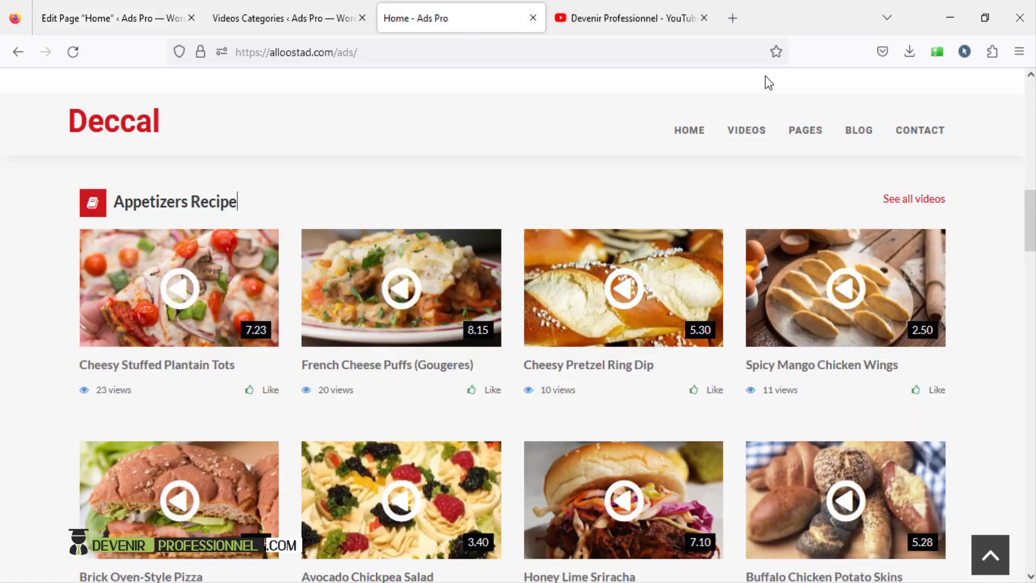
pyautogui.moveTo(917, 214)
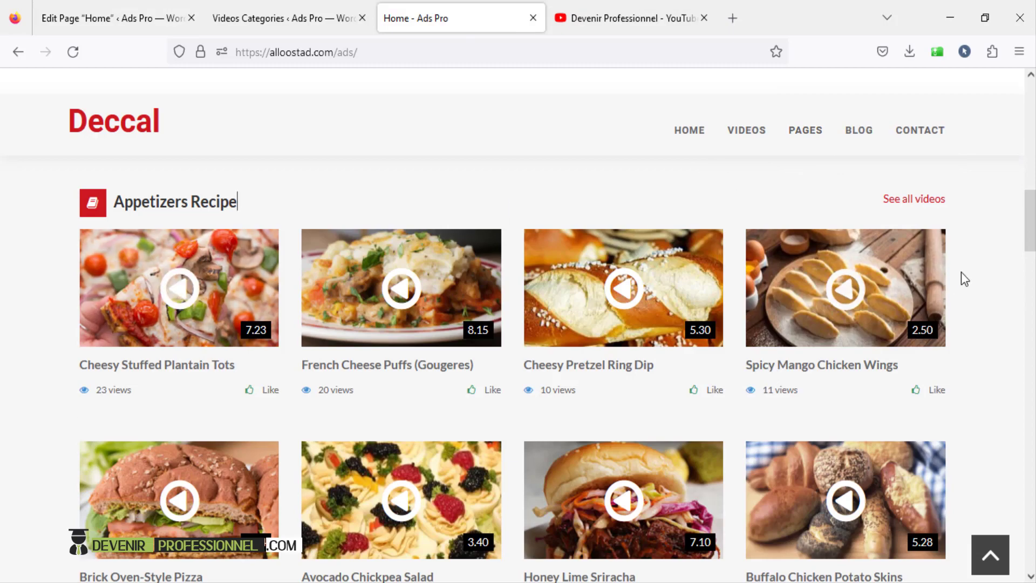
pyautogui.moveTo(1030, 219); pyautogui.dragTo(1030, 184)
pyautogui.scroll(-20, 237, 465)
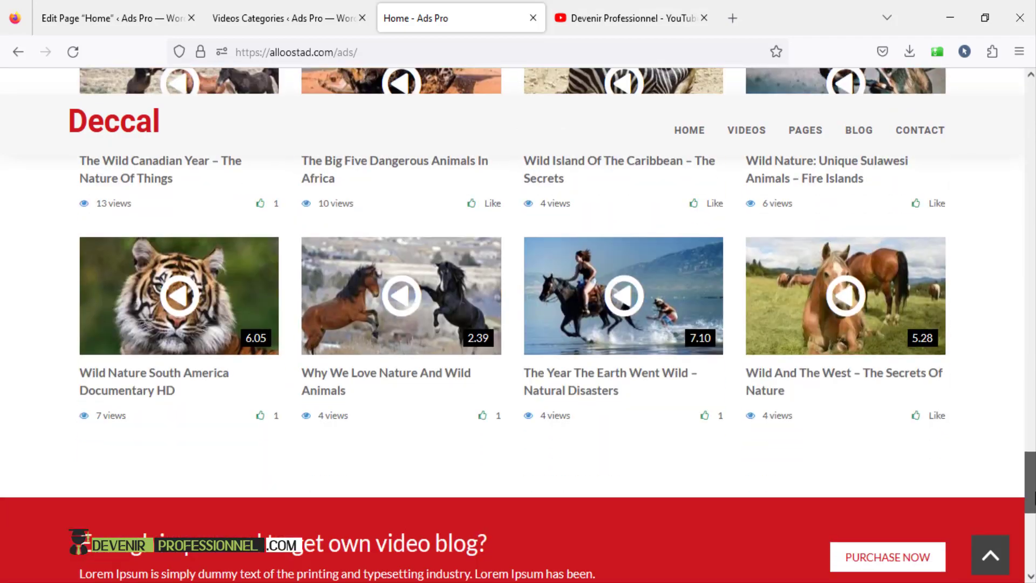
pyautogui.moveTo(1034, 492); pyautogui.dragTo(1028, 121)
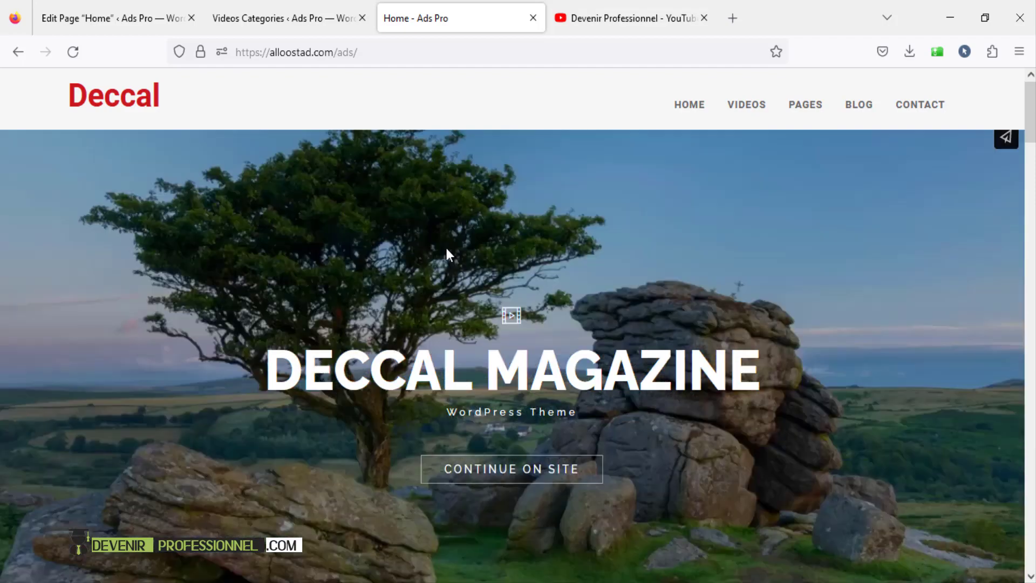
pyautogui.click(286, 21)
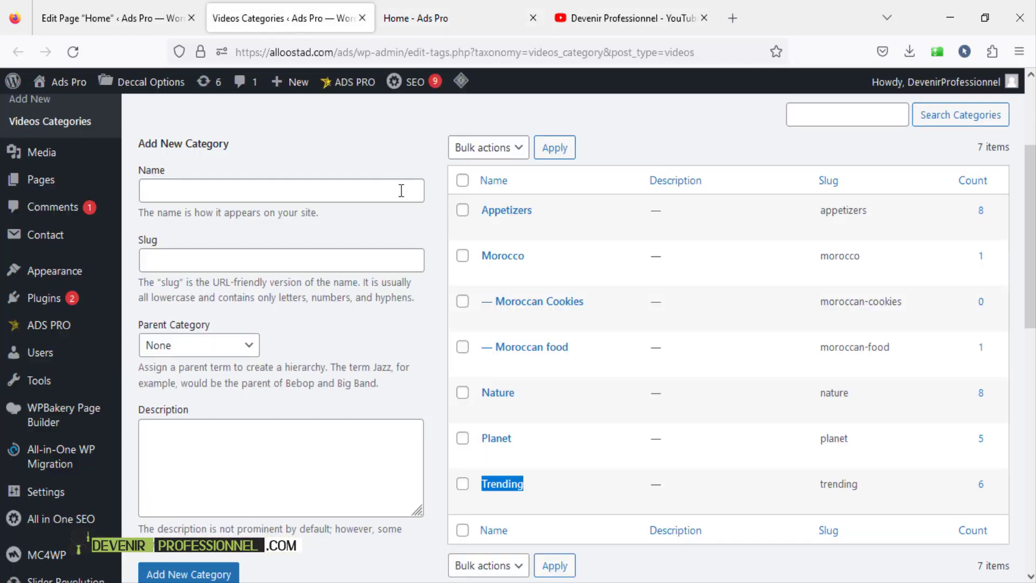
# - Delete the first row's Revolution Slider and add webRedox Video Slider from the 'by webRedox' elements
pyautogui.click(118, 19)
pyautogui.scroll(10, 398, 324)
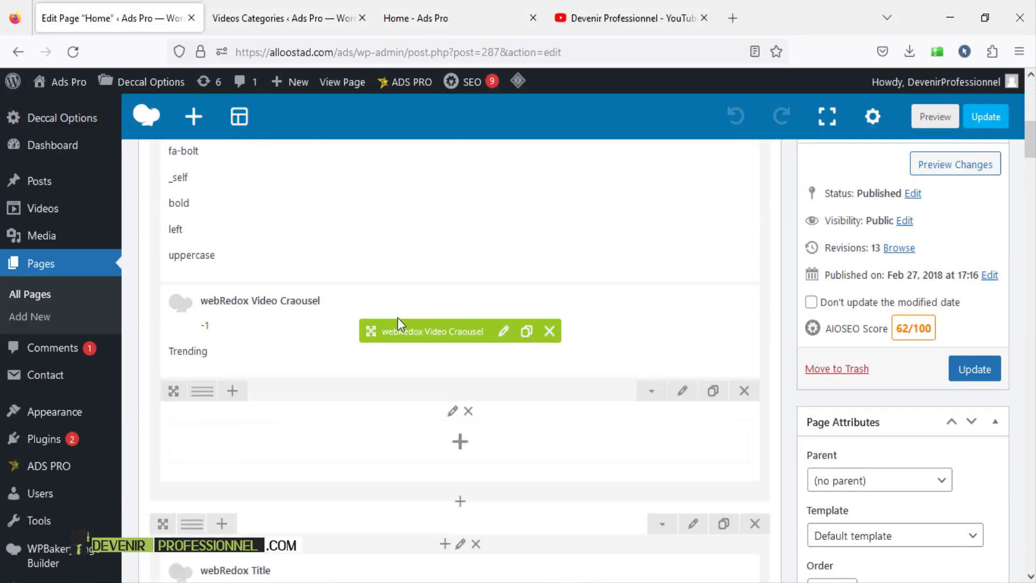
pyautogui.scroll(4, 401, 323)
pyautogui.moveTo(303, 375)
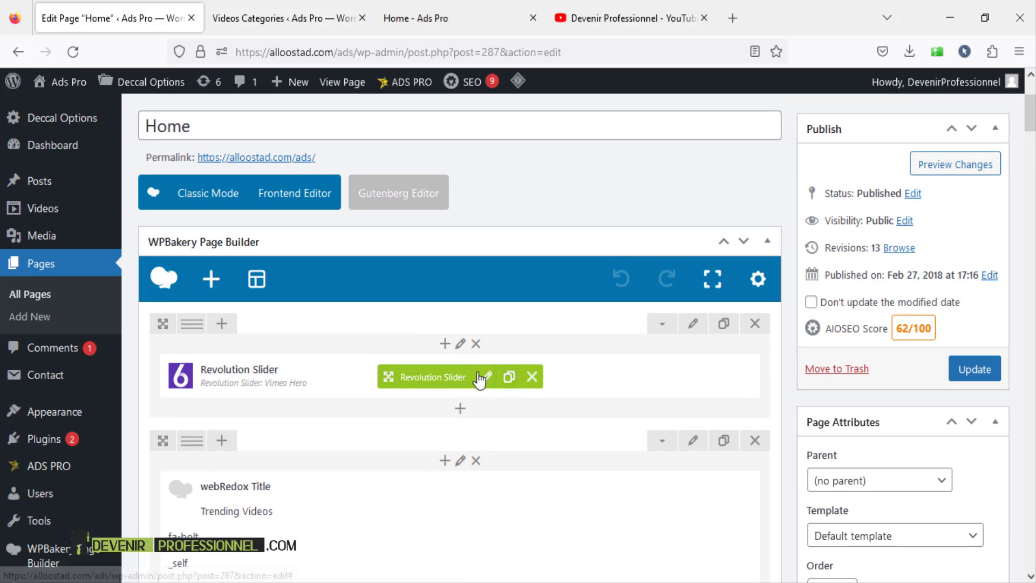
pyautogui.click(532, 377)
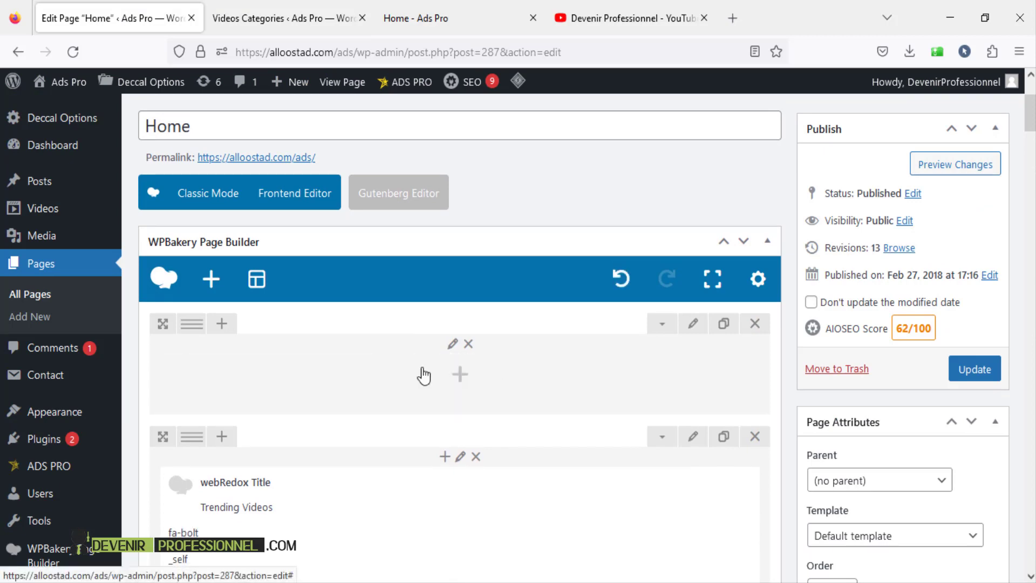
pyautogui.click(459, 378)
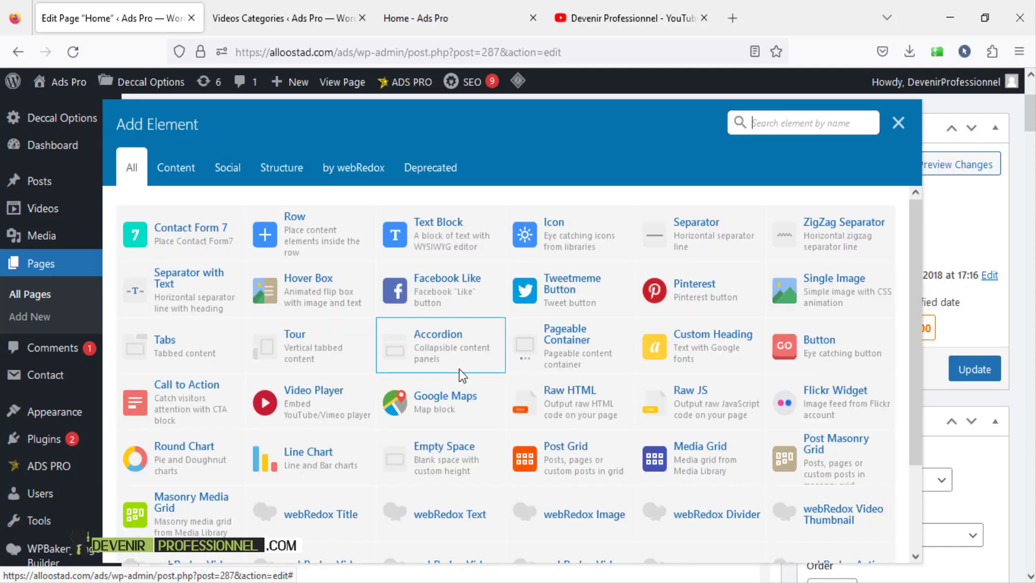
pyautogui.click(350, 172)
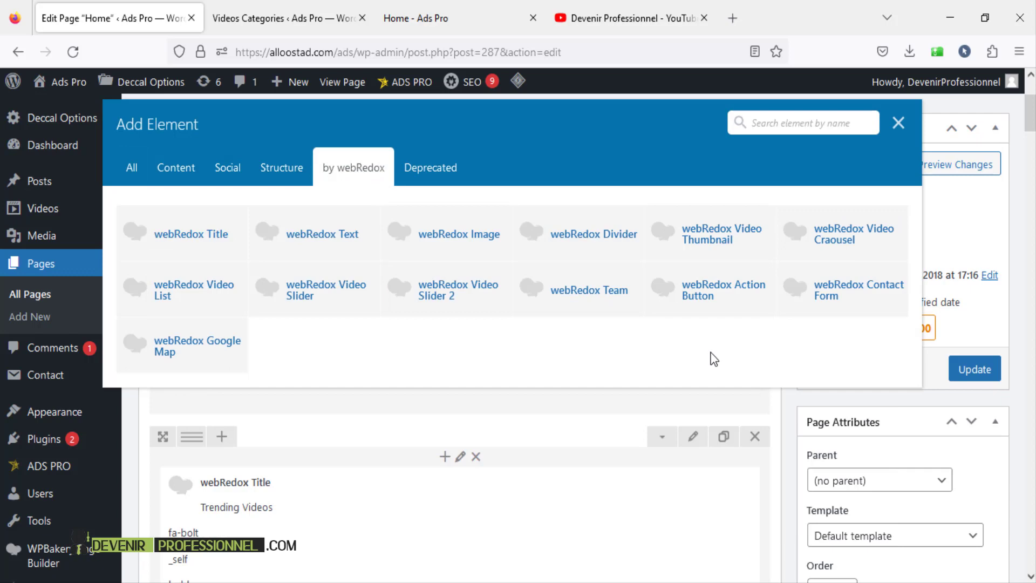
pyautogui.click(345, 300)
# - Paste 'Appetizers', copied from the Videos Categories list, as the slider's Category Name and save
pyautogui.scroll(-3, 712, 414)
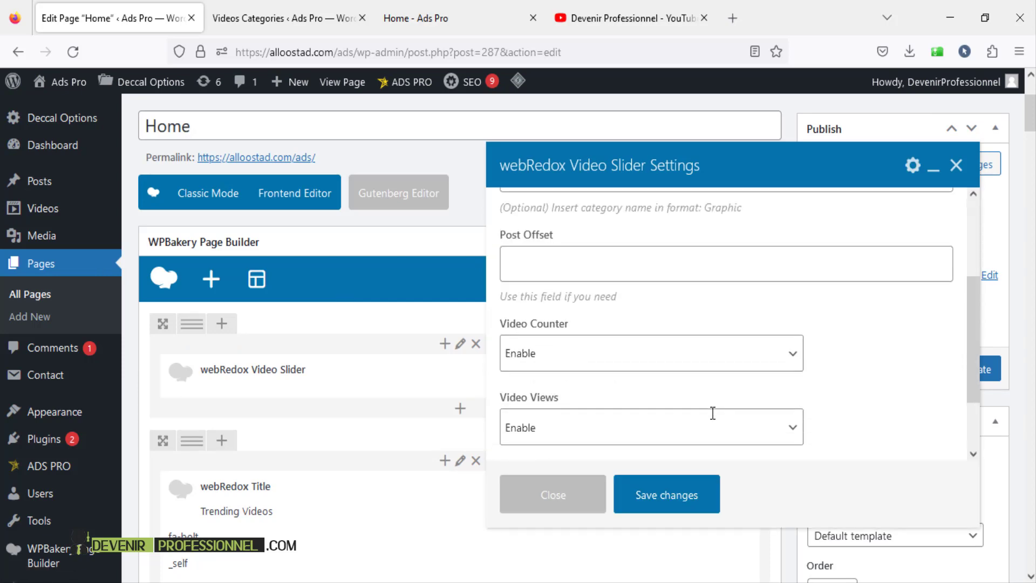
pyautogui.scroll(3, 668, 373)
pyautogui.click(585, 309)
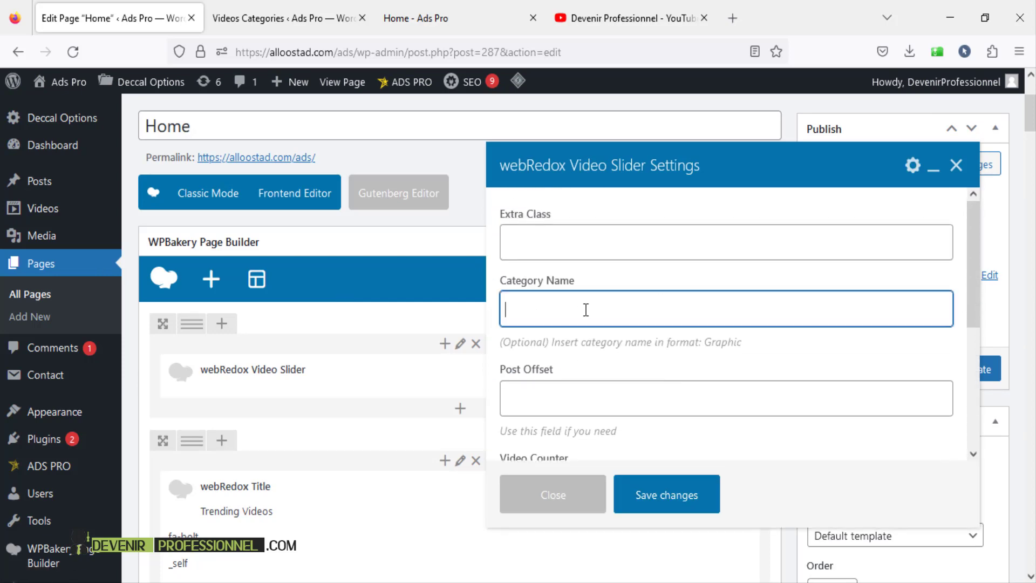
pyautogui.click(275, 16)
pyautogui.moveTo(543, 212); pyautogui.dragTo(487, 215)
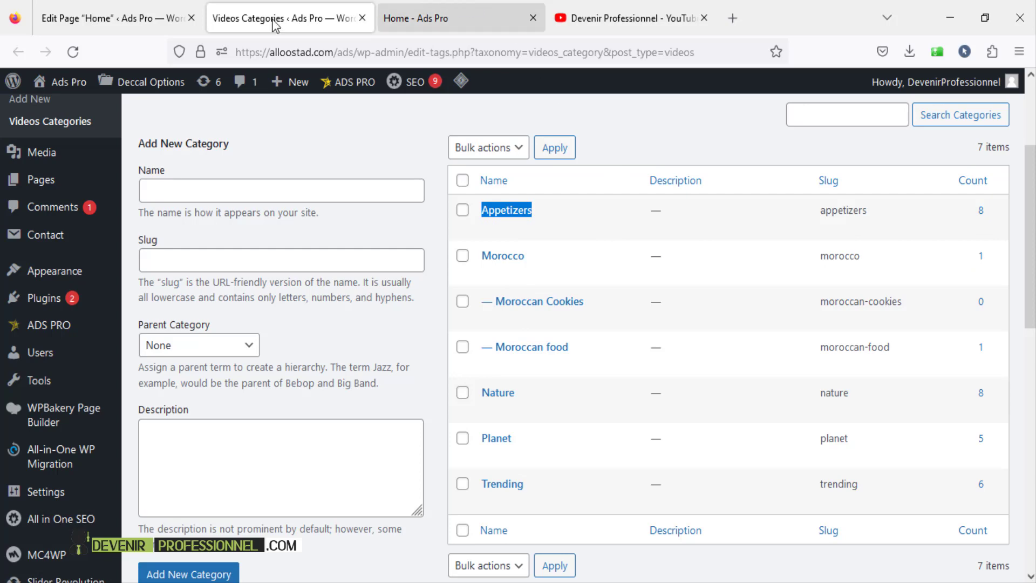
pyautogui.click(114, 18)
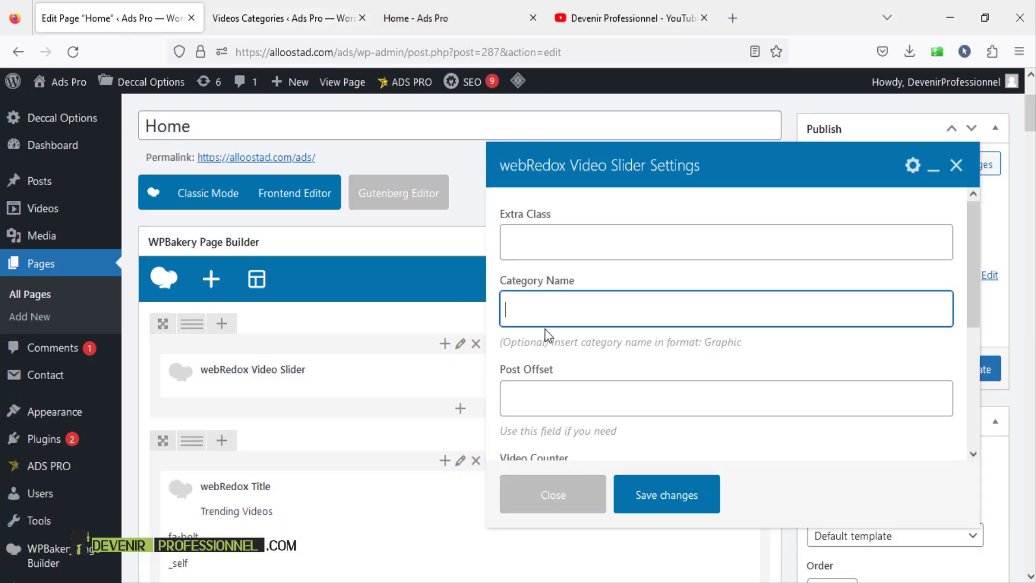
pyautogui.hotkey('ctrl', 'v')
pyautogui.scroll(-2, 621, 323)
pyautogui.click(666, 494)
pyautogui.moveTo(647, 366)
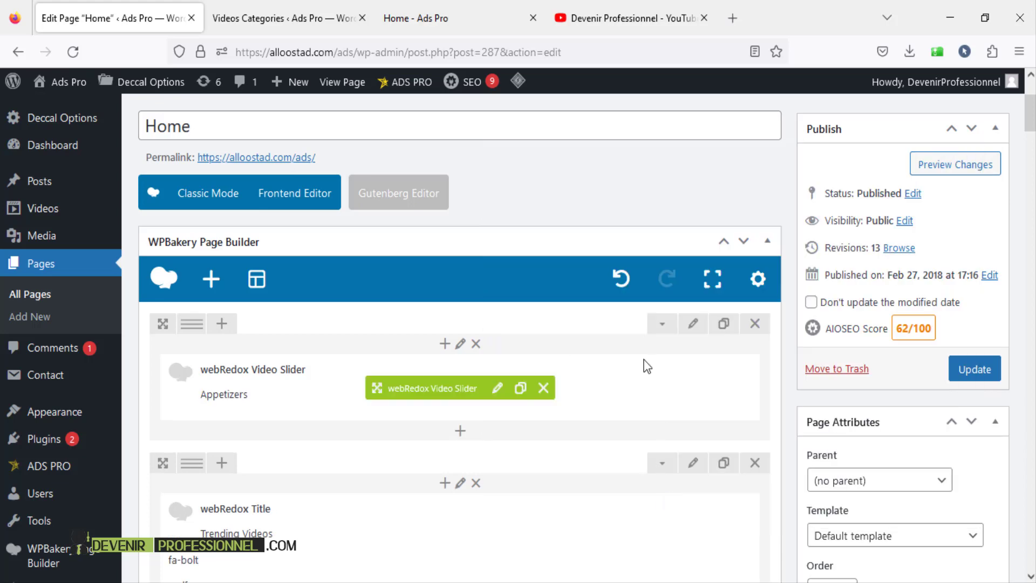
pyautogui.scroll(2, 351, 383)
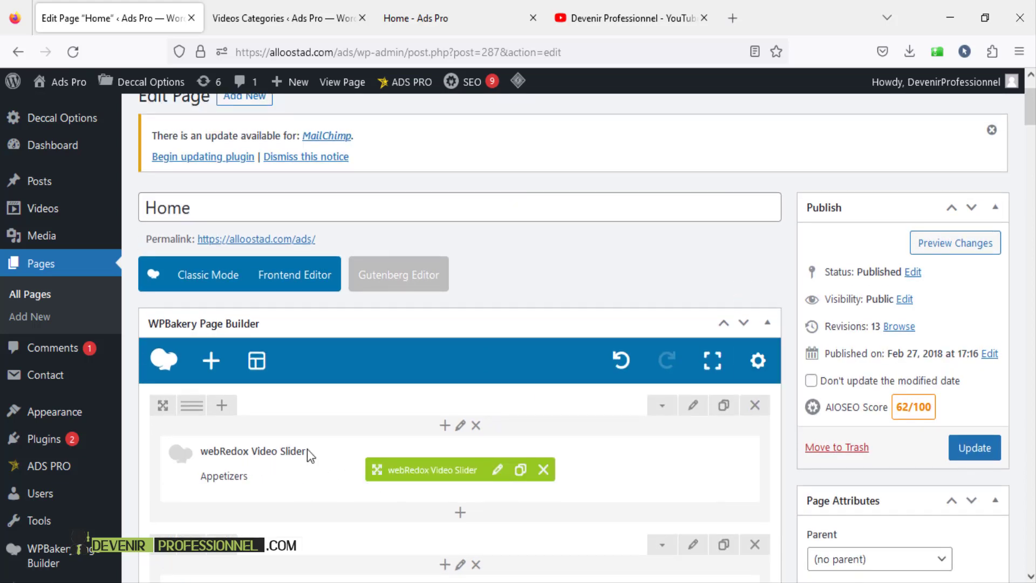
pyautogui.scroll(2, 804, 291)
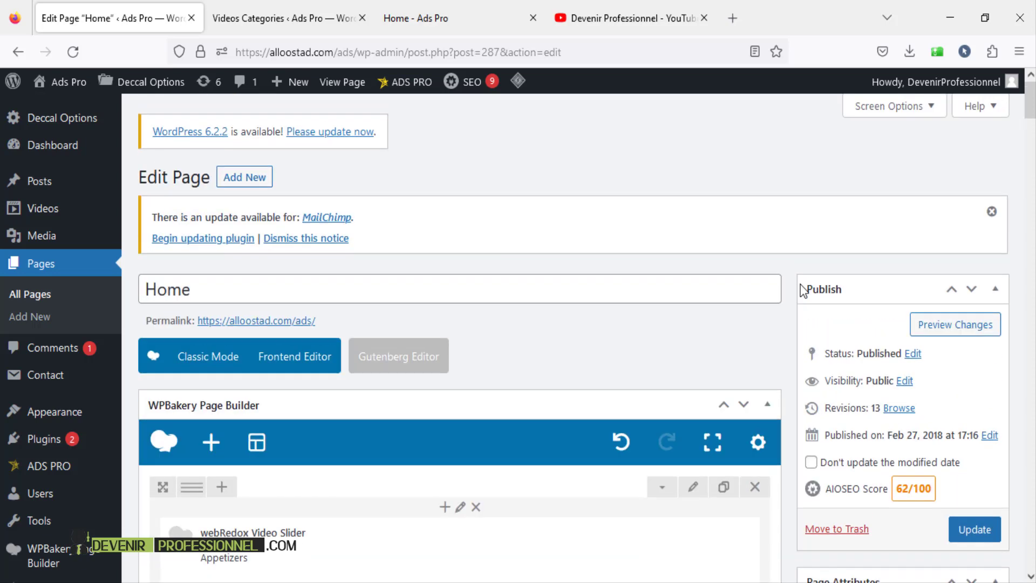
# - Update the Home page and check that the live Home Style 1 shows the Appetizers slider
pyautogui.click(994, 521)
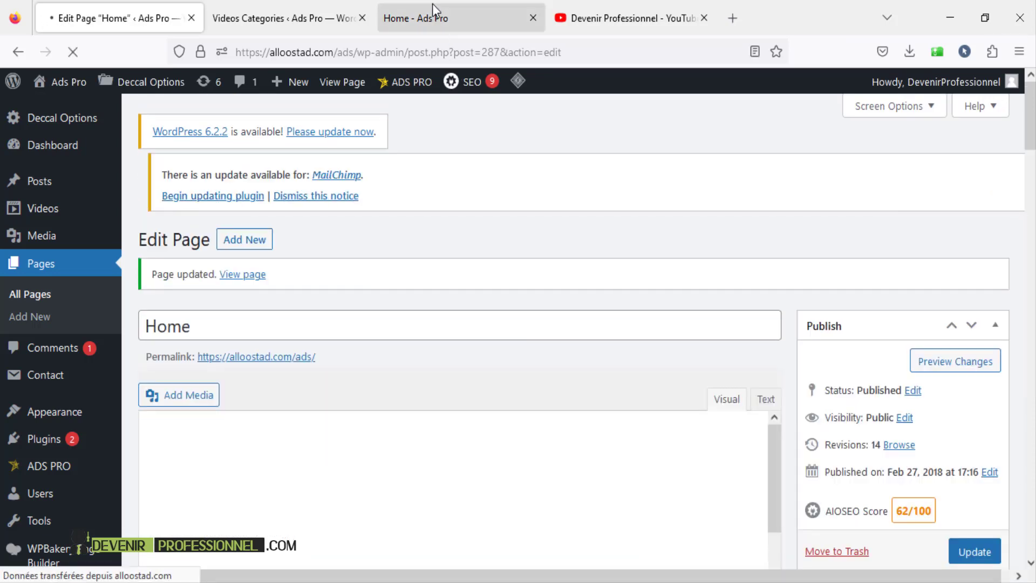
pyautogui.click(429, 18)
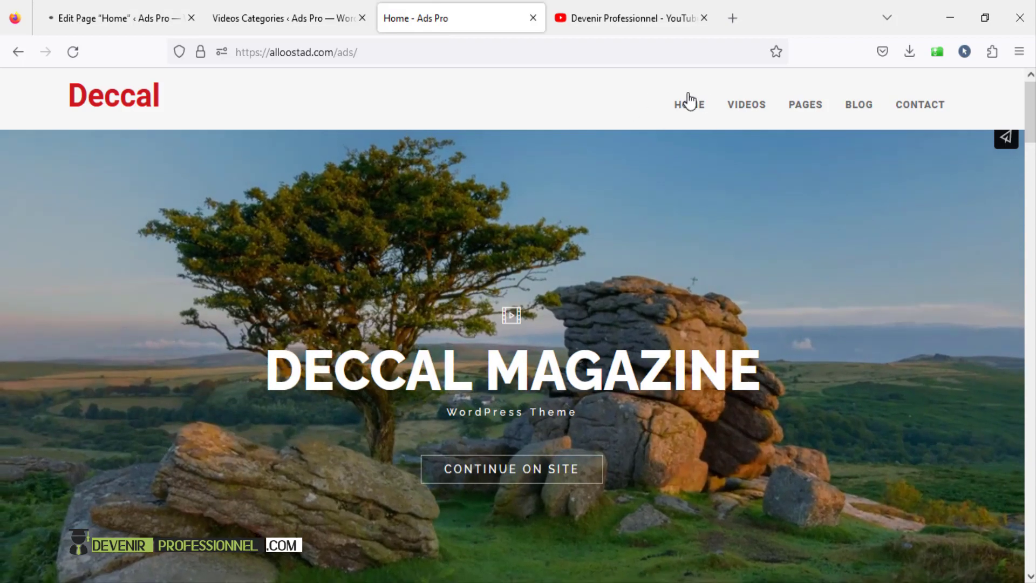
pyautogui.moveTo(689, 102)
pyautogui.click(694, 154)
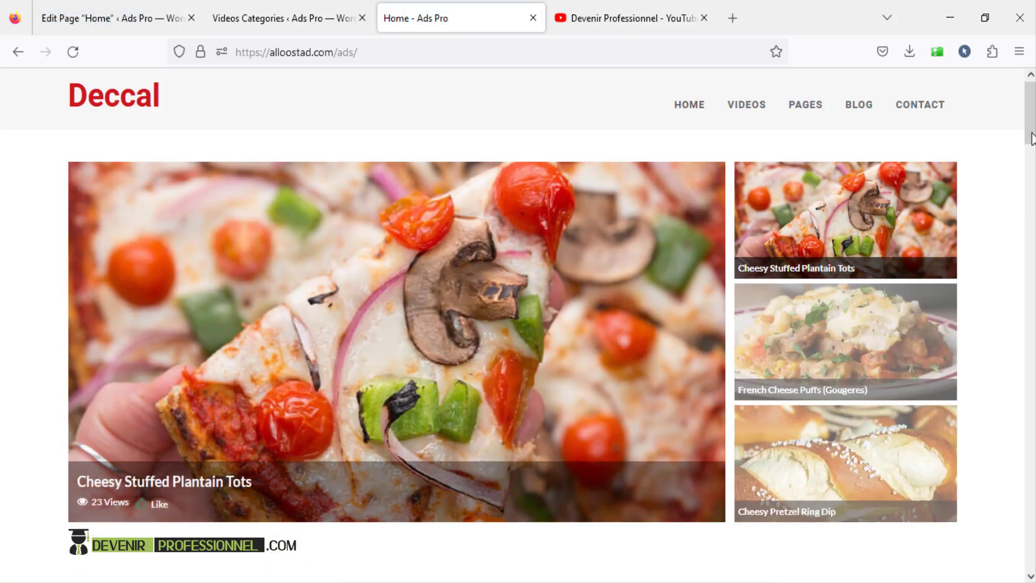
pyautogui.moveTo(1030, 135)
pyautogui.mouseDown()
pyautogui.moveTo(1031, 183)
pyautogui.moveTo(1031, 132)
pyautogui.mouseUp()
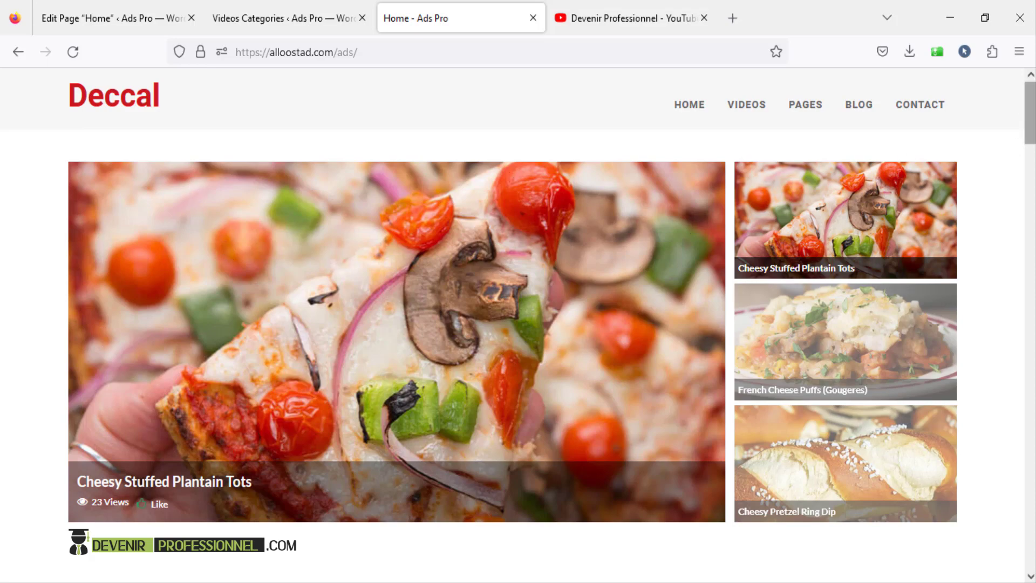
pyautogui.moveTo(1031, 114)
pyautogui.mouseDown()
pyautogui.moveTo(1030, 147)
pyautogui.moveTo(1030, 114)
pyautogui.mouseUp()
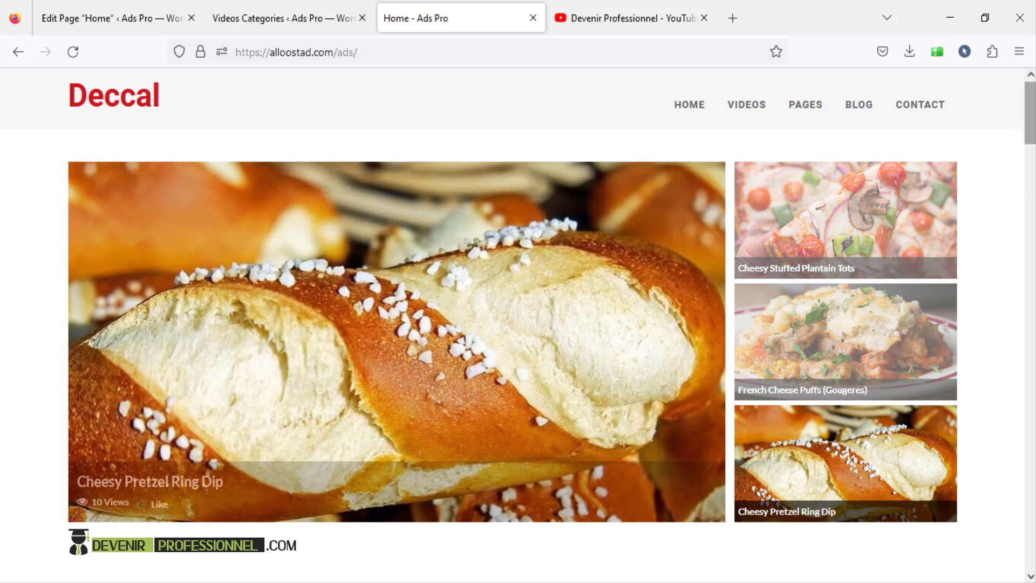
pyautogui.moveTo(1030, 119); pyautogui.dragTo(1031, 197)
pyautogui.click(84, 26)
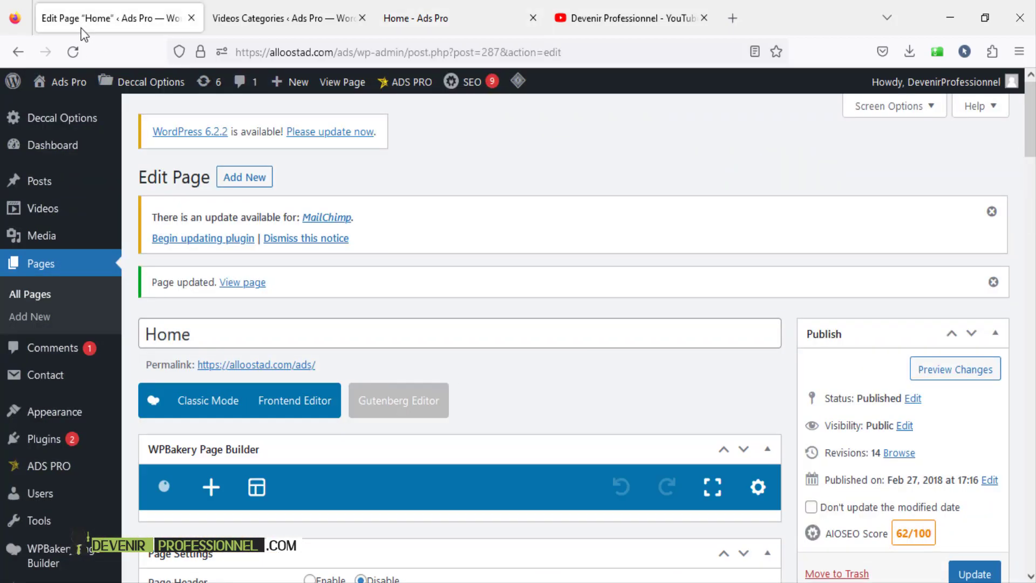
pyautogui.scroll(-15, 363, 232)
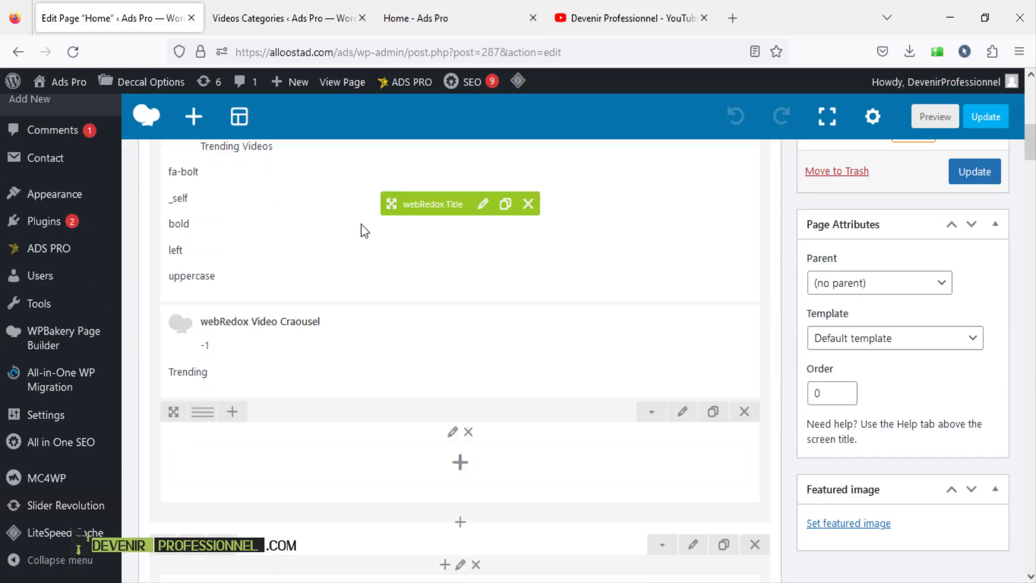
# - Open the Animal Planet webRedox Title settings and select its heading text
pyautogui.scroll(-10, 361, 224)
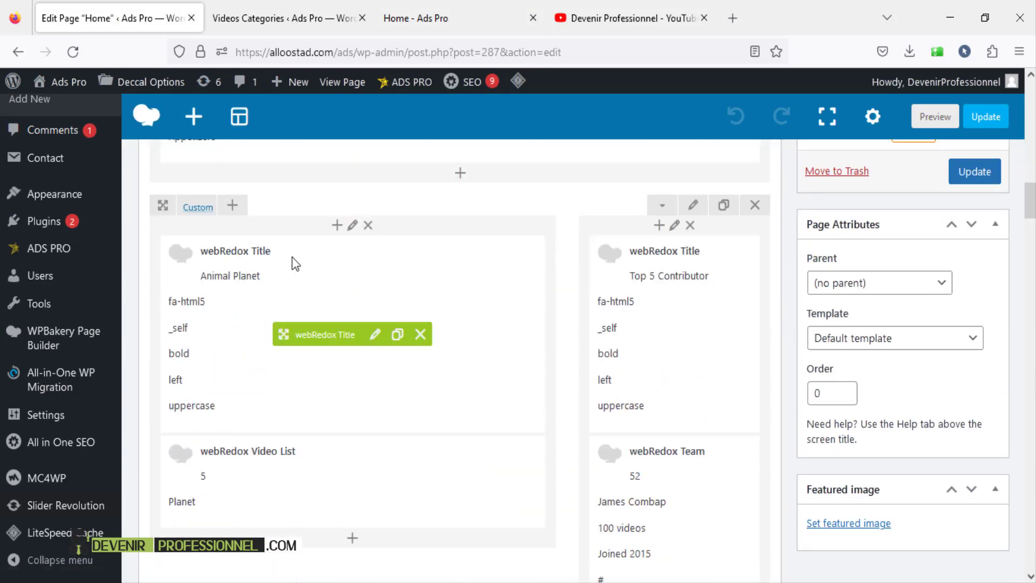
pyautogui.click(375, 335)
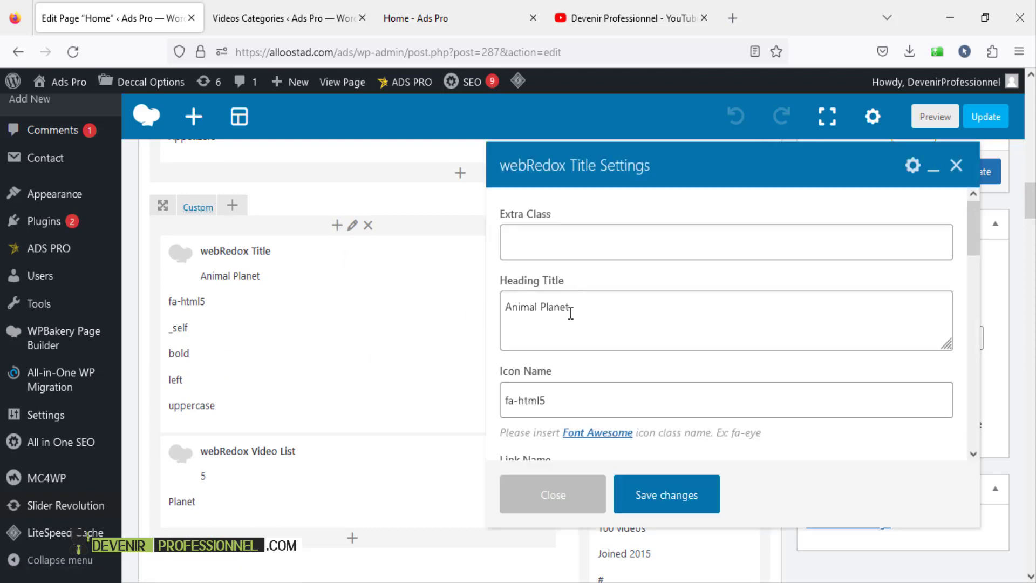
pyautogui.moveTo(580, 308); pyautogui.dragTo(439, 295)
pyautogui.scroll(-3, 577, 333)
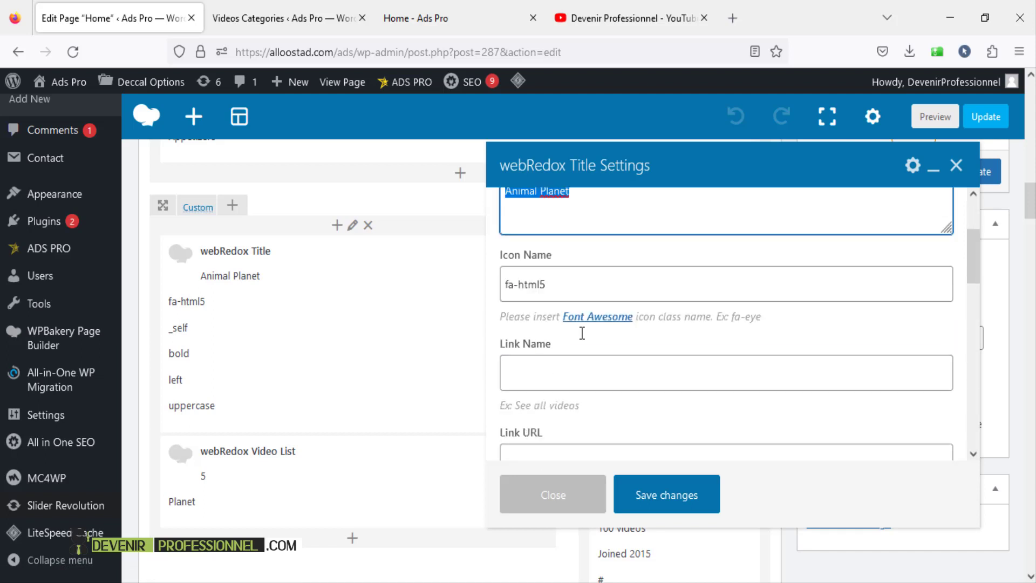
pyautogui.scroll(2, 580, 331)
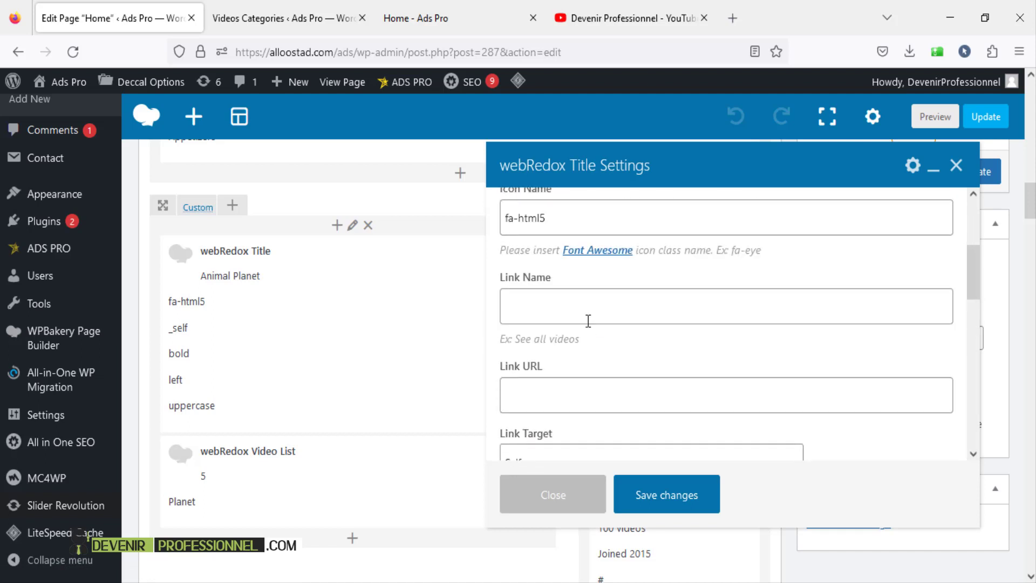
# - With the Icon Name field focused, load facebook.com in a new browser tab
pyautogui.click(587, 315)
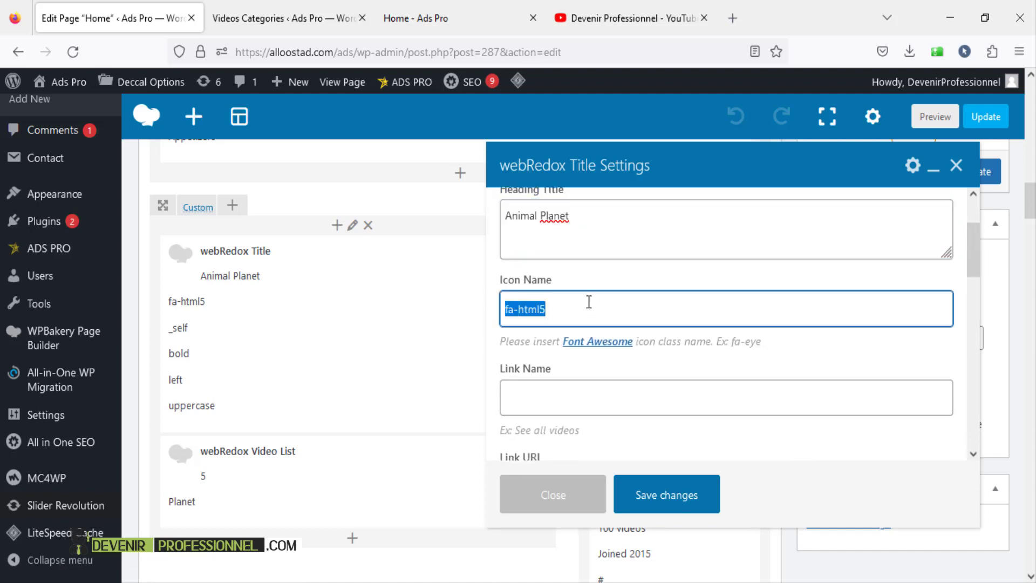
pyautogui.click(732, 18)
pyautogui.press('Return')
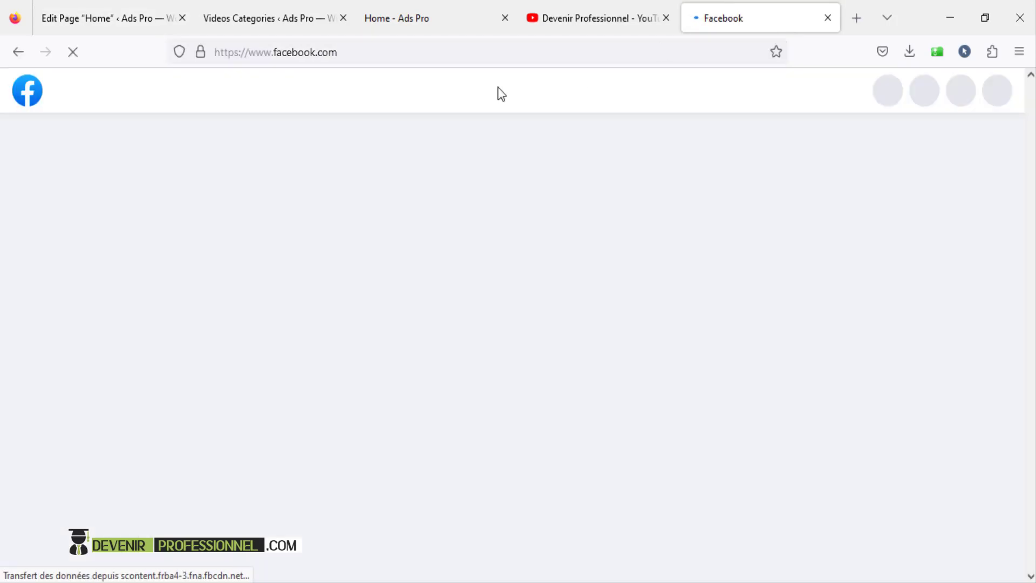
# - Search Google for 'fa fa icon' from the new tab
pyautogui.click(410, 51)
pyautogui.write('g')
pyautogui.press('Return')
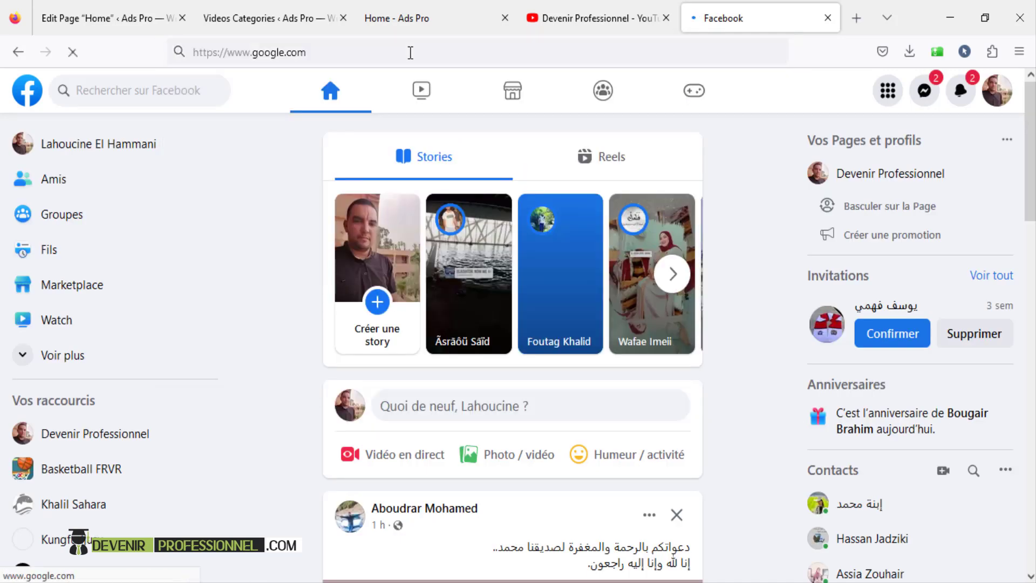
pyautogui.write('fa fa')
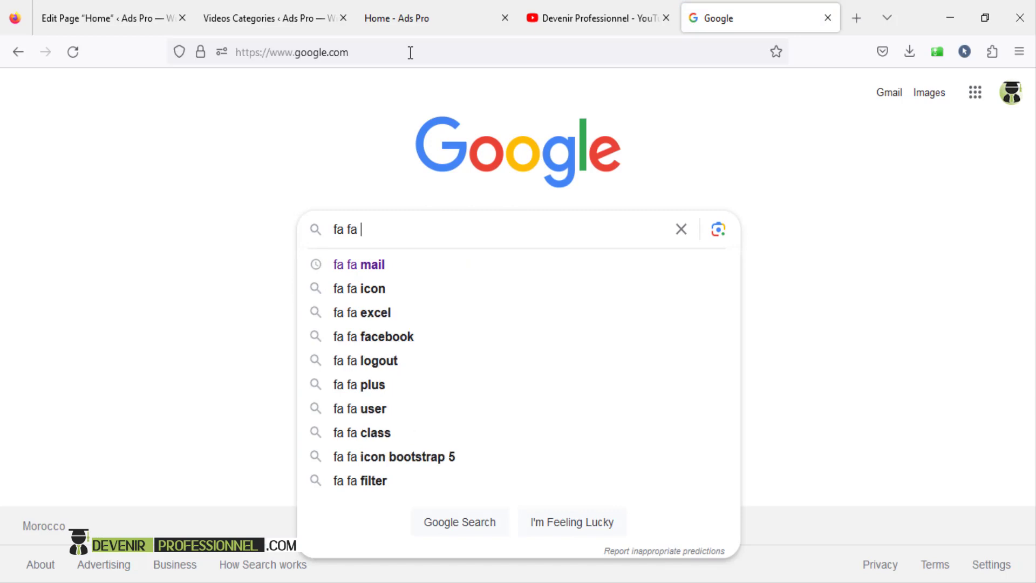
pyautogui.press('Down')
pyautogui.press('Down')
pyautogui.press('Return')
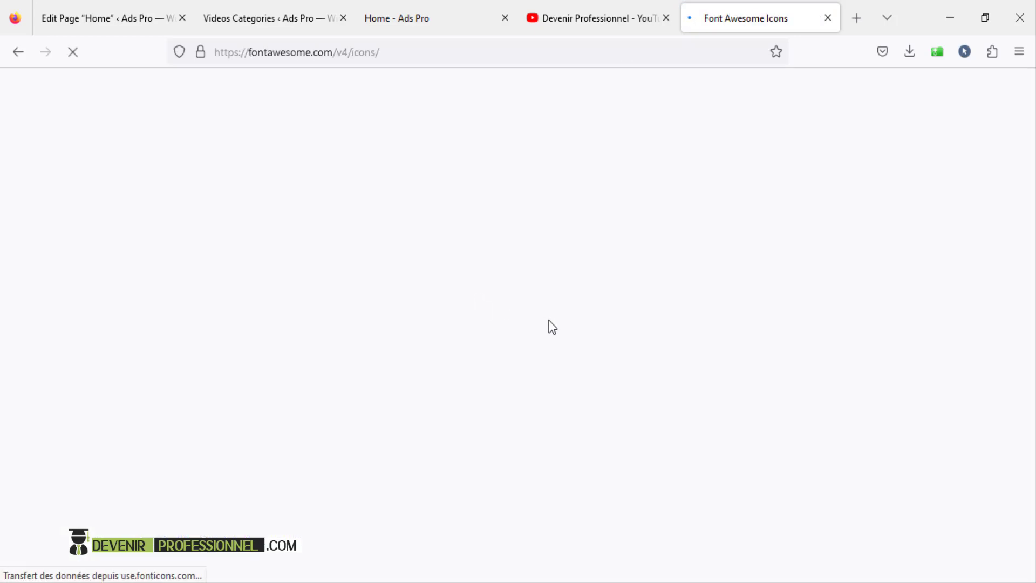
# - Browse the icon results, then return to the title's fa-html5 Icon Name field
pyautogui.scroll(-10, 548, 319)
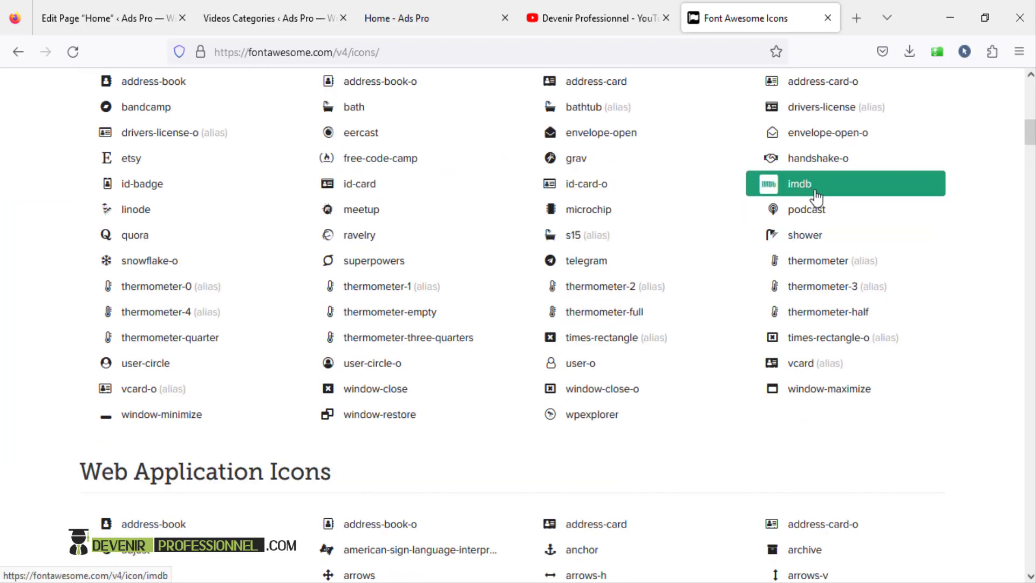
pyautogui.click(108, 18)
pyautogui.click(573, 310)
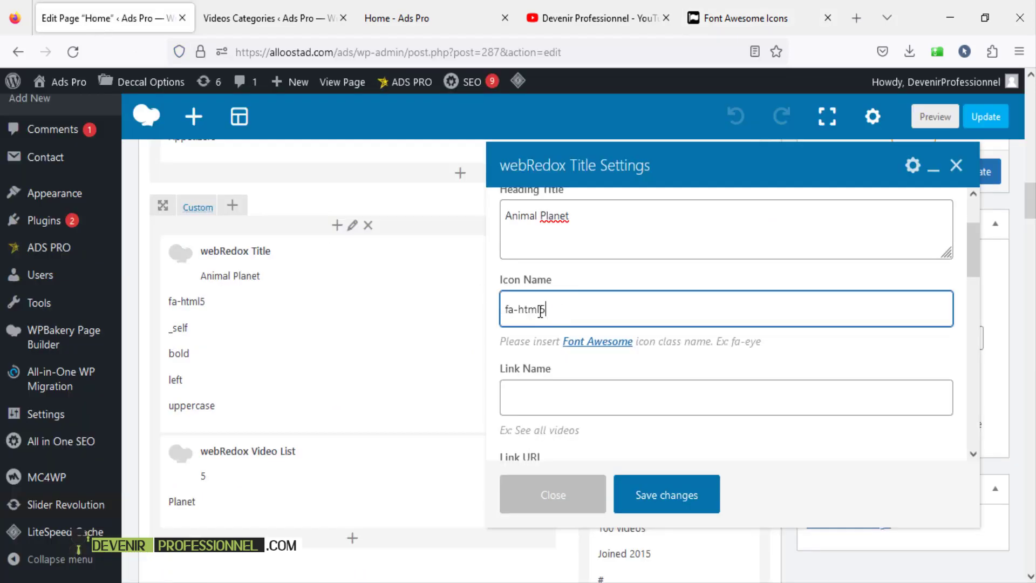
# - Select the end of the fa-html5 icon name, then compare the Videos Categories and live home pages
pyautogui.moveTo(541, 311); pyautogui.dragTo(522, 312)
pyautogui.click(264, 18)
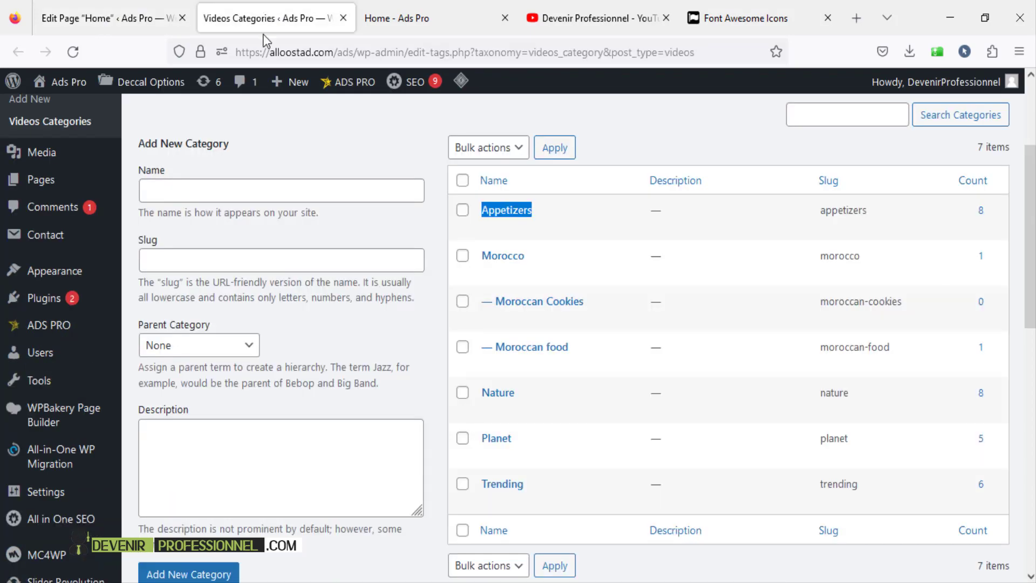
pyautogui.click(378, 18)
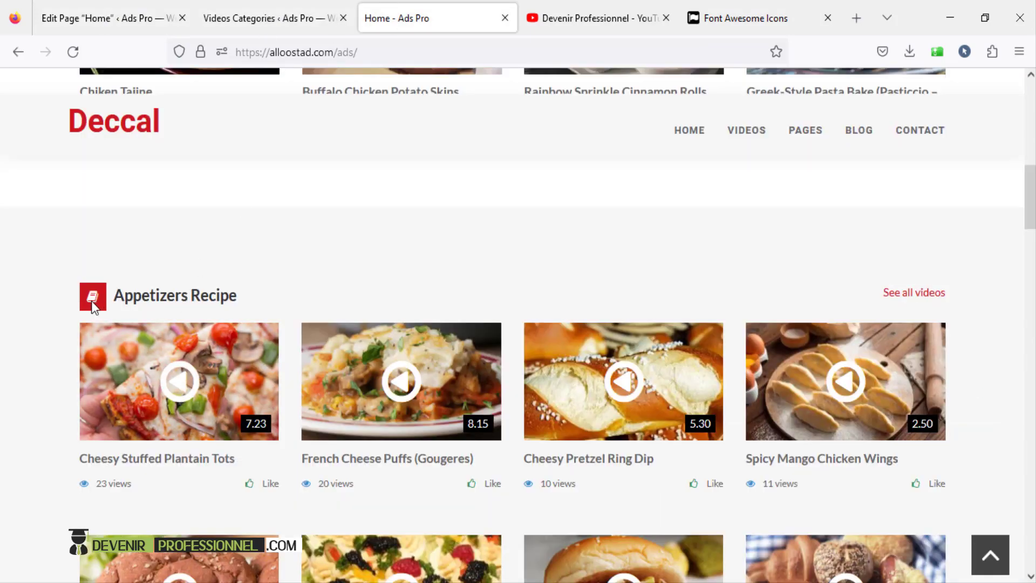
pyautogui.scroll(-10, 172, 304)
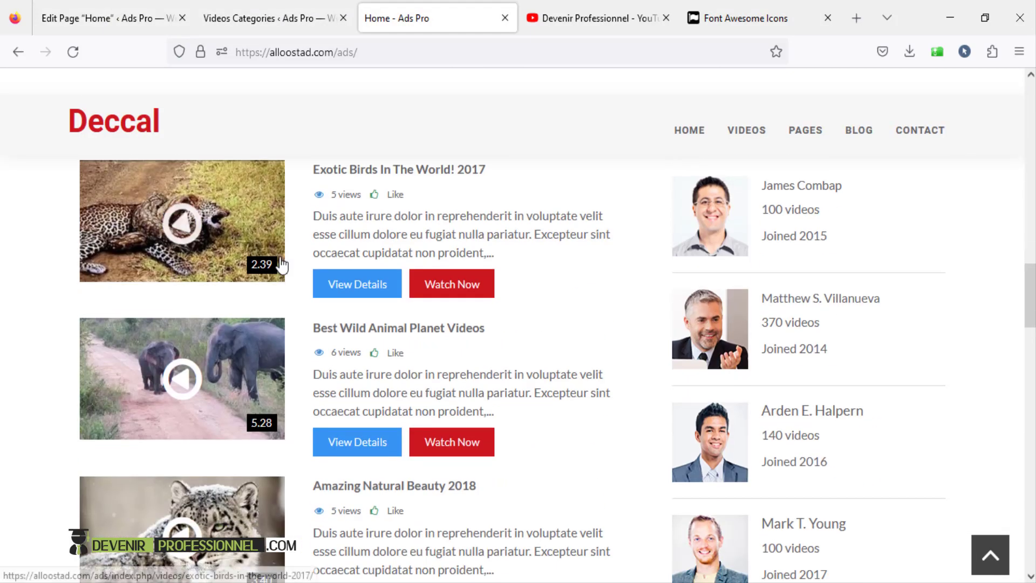
pyautogui.scroll(-5, 619, 204)
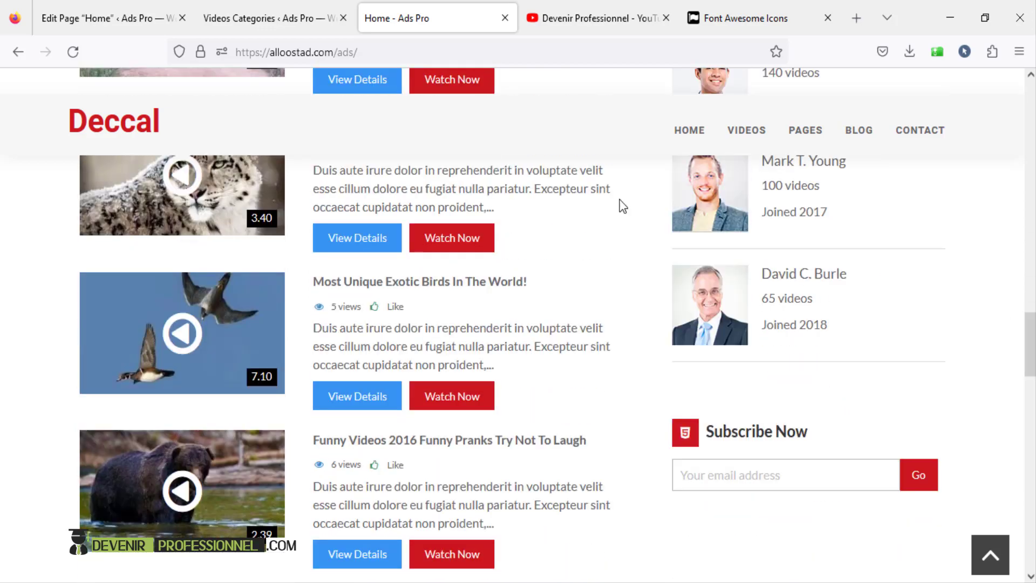
pyautogui.click(127, 18)
pyautogui.scroll(-3, 482, 302)
# - Close the webRedox Title settings without saving and scroll the page builder
pyautogui.click(956, 165)
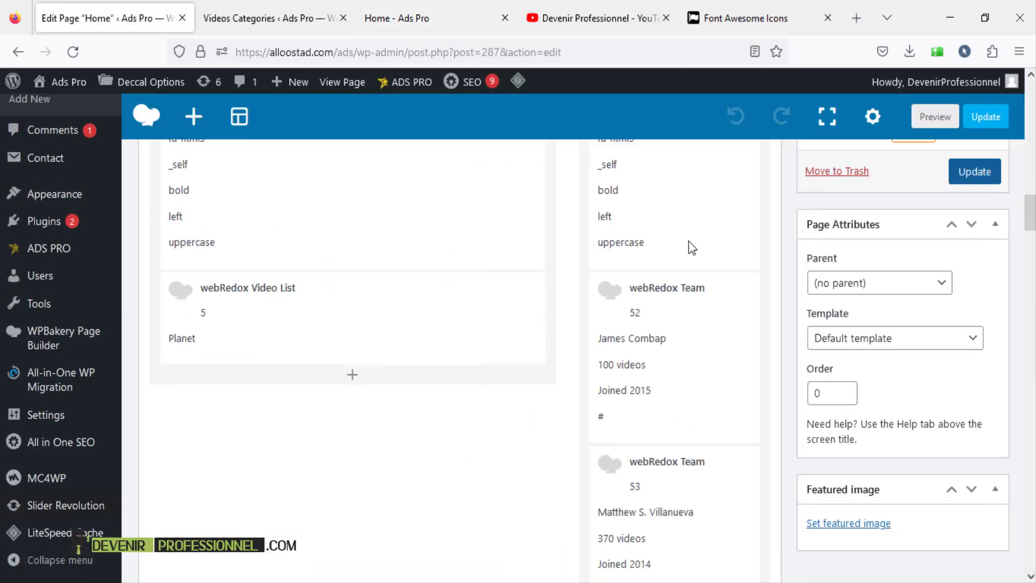
pyautogui.scroll(-8, 428, 333)
pyautogui.scroll(-4, 613, 406)
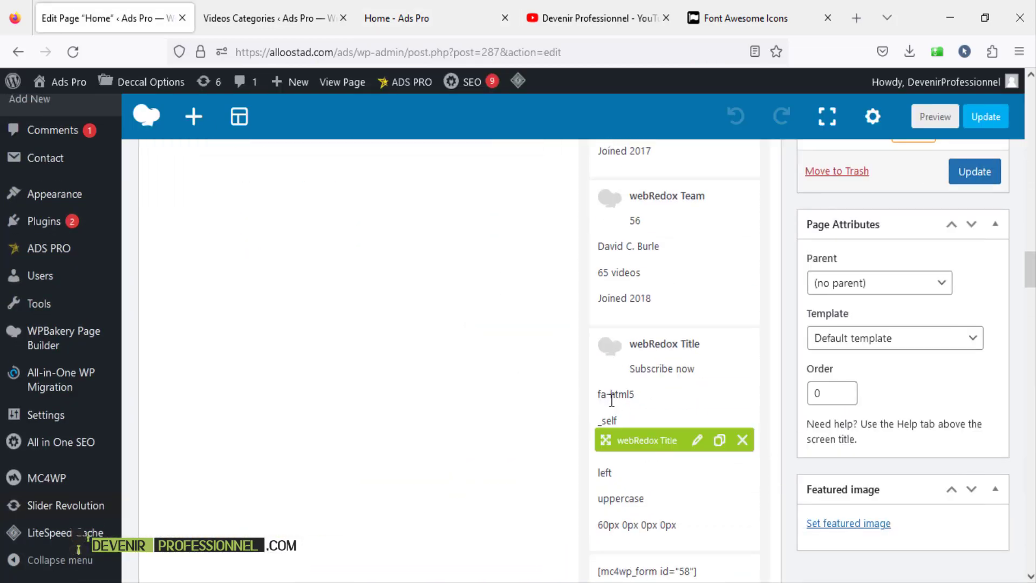
pyautogui.scroll(10, 611, 408)
# - Compare the Videos Categories list and live home page again, then return to the builder
pyautogui.click(267, 15)
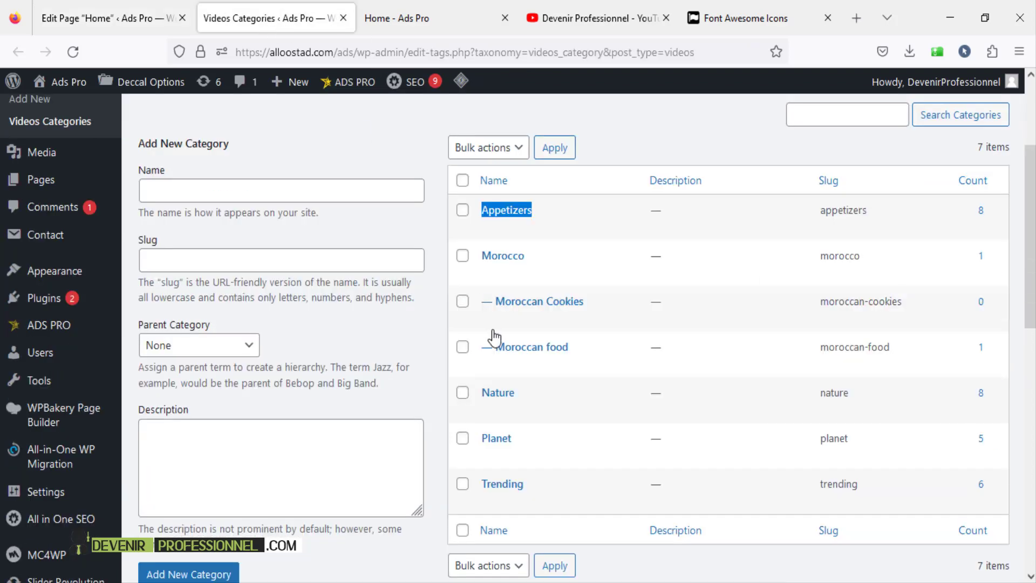
pyautogui.click(386, 16)
pyautogui.scroll(-5, 548, 340)
pyautogui.scroll(2, 595, 337)
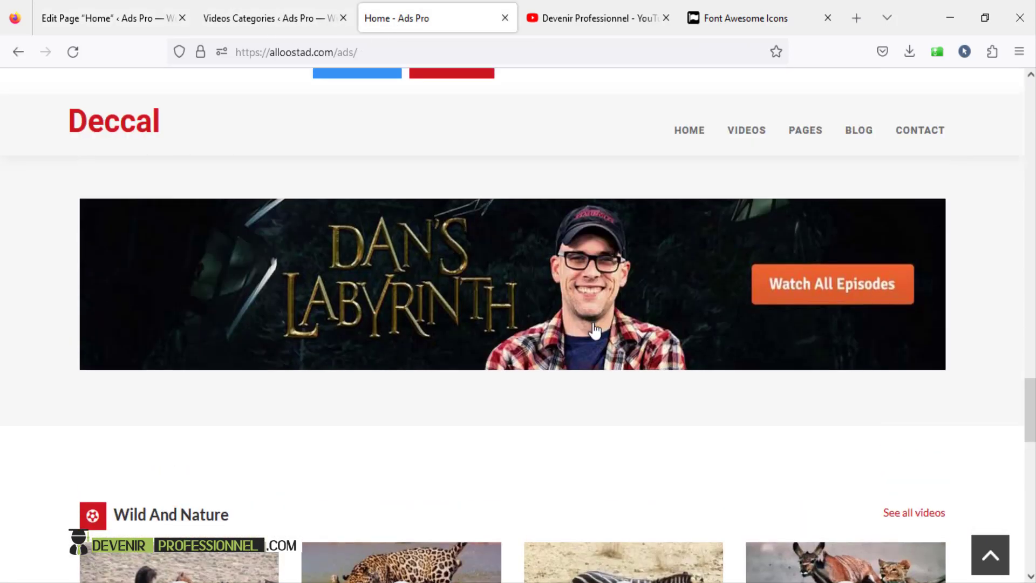
pyautogui.click(40, 5)
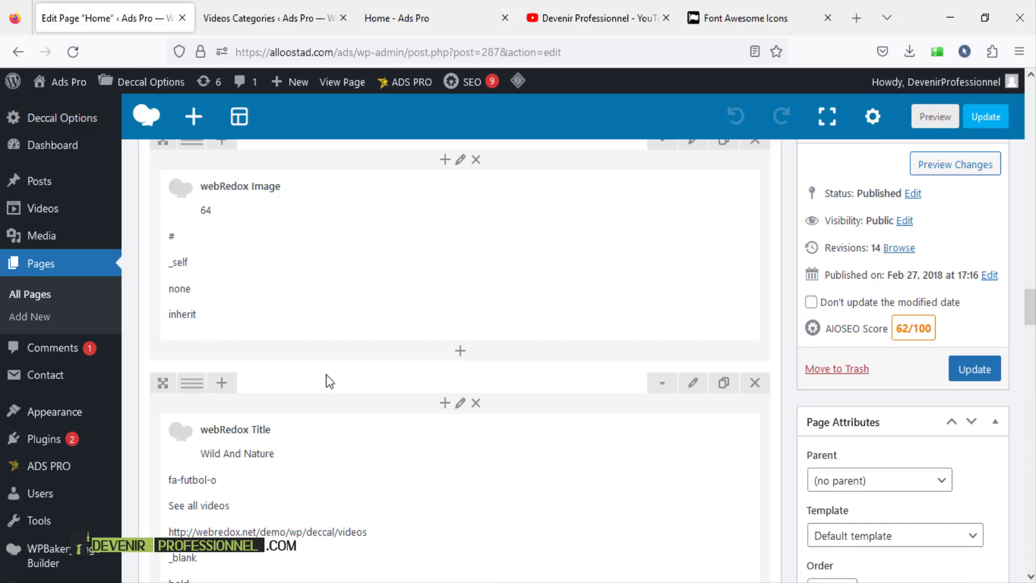
pyautogui.scroll(-2, 383, 429)
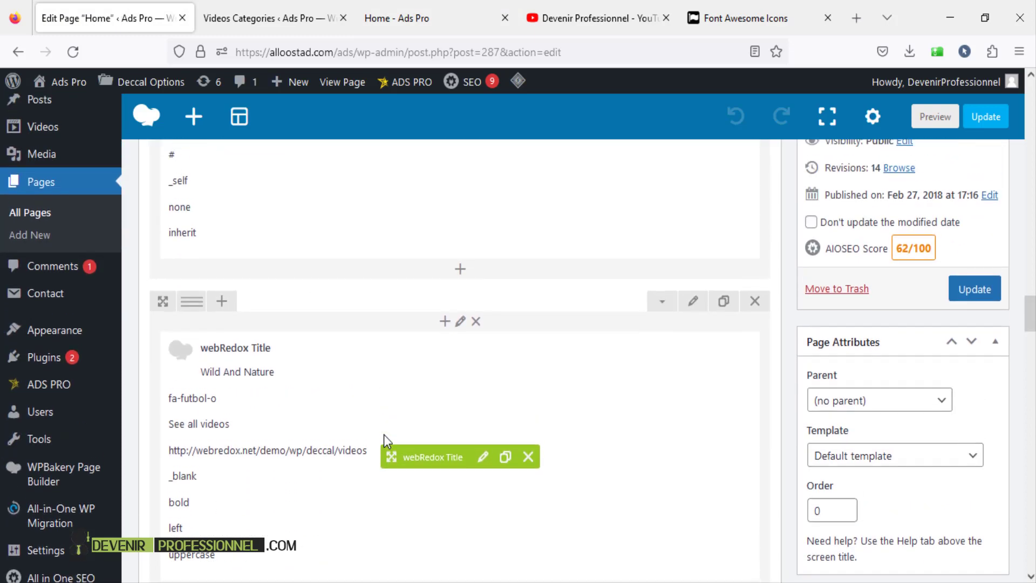
pyautogui.scroll(-8, 384, 434)
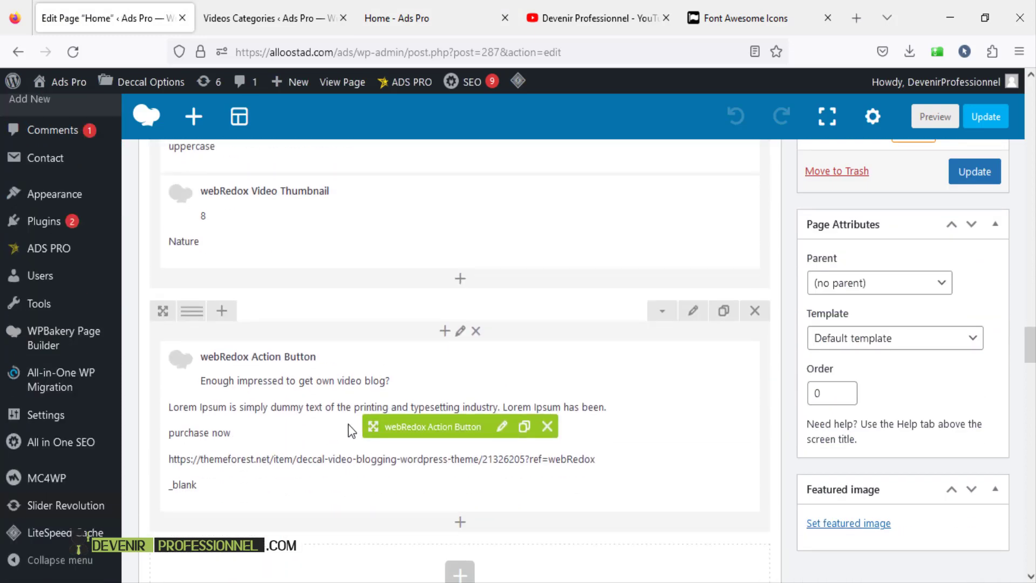
pyautogui.scroll(5, 348, 424)
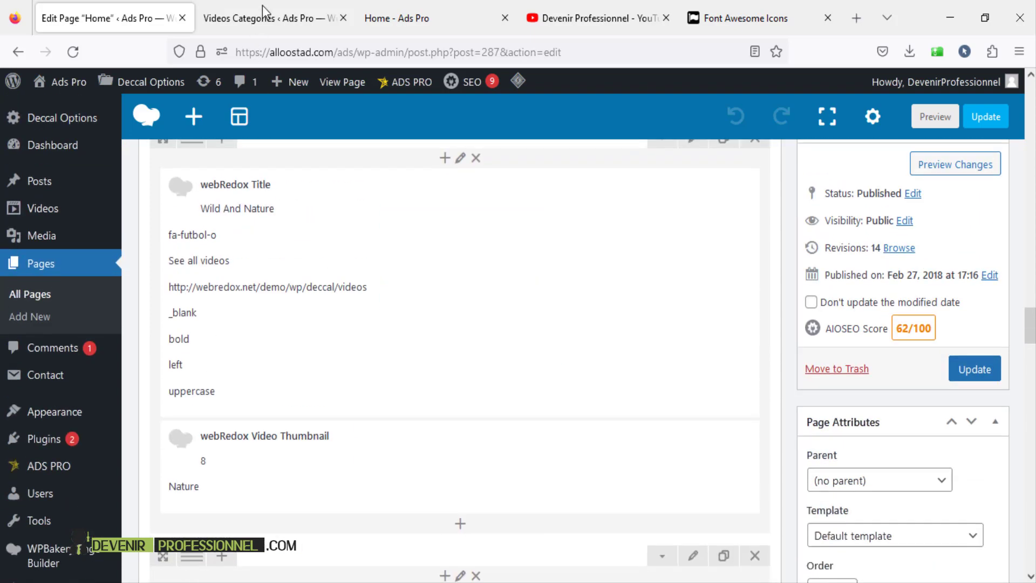
# - Check the categories list and live homepage once more, then scroll the builder to the Wild And Nature title
pyautogui.click(262, 16)
pyautogui.scroll(-5, 548, 301)
pyautogui.click(378, 18)
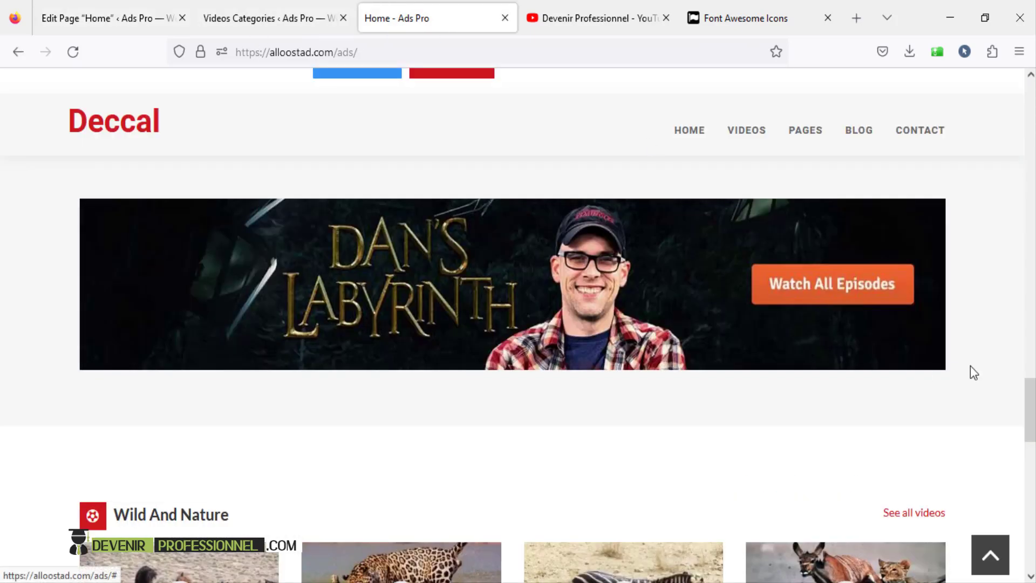
pyautogui.scroll(-4, 971, 356)
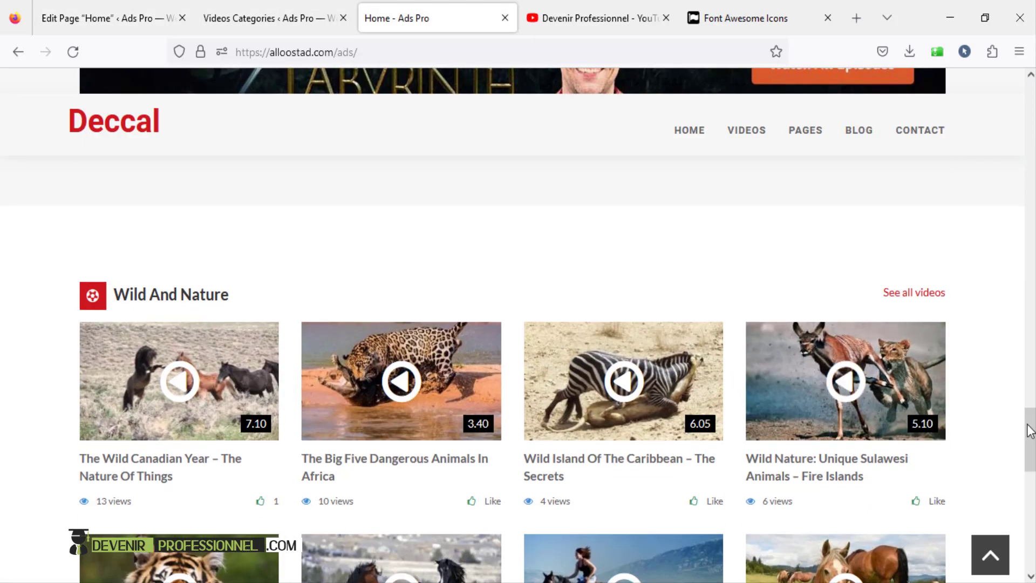
pyautogui.moveTo(1031, 431); pyautogui.dragTo(1033, 348)
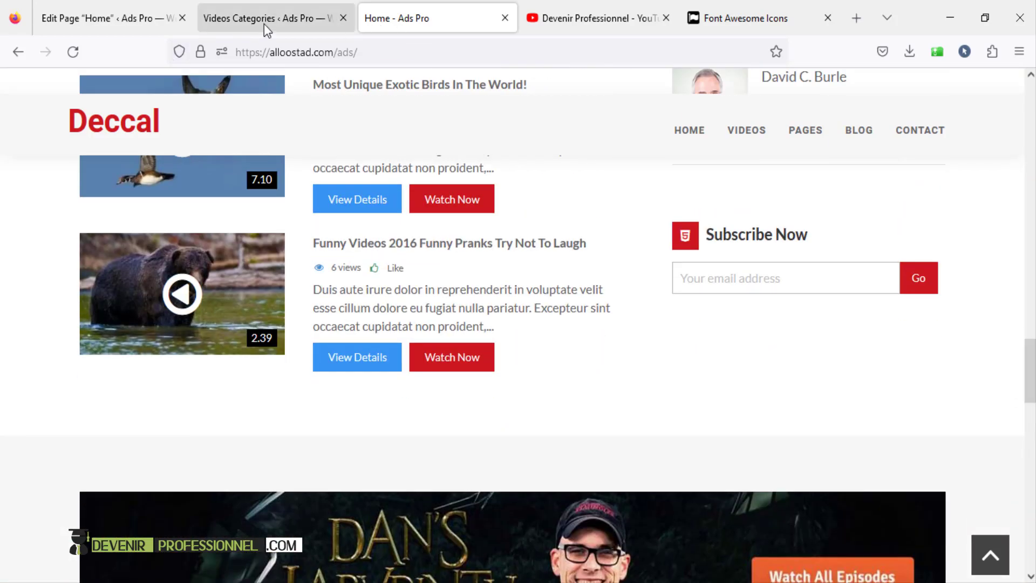
pyautogui.click(118, 16)
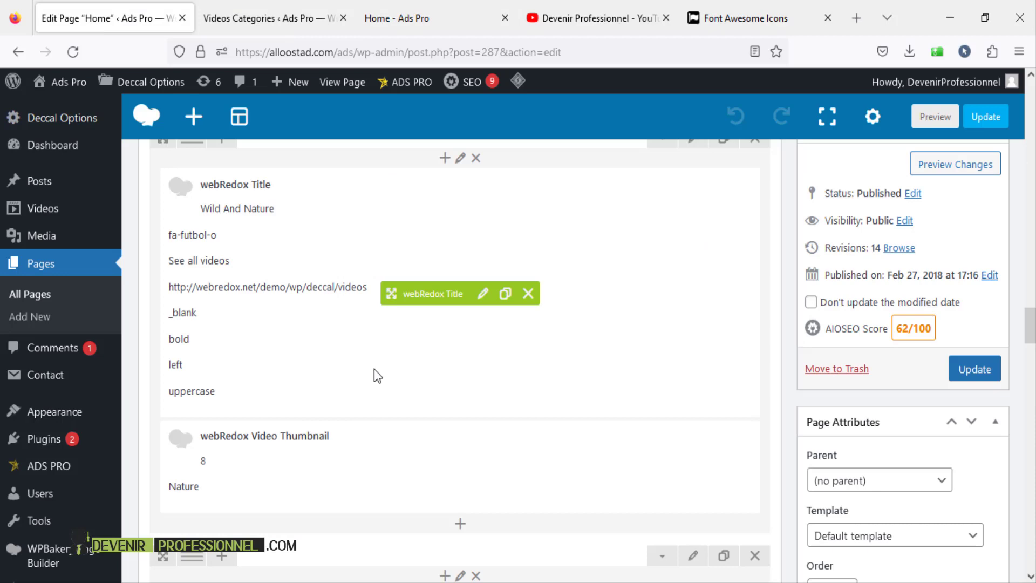
pyautogui.scroll(3, 374, 369)
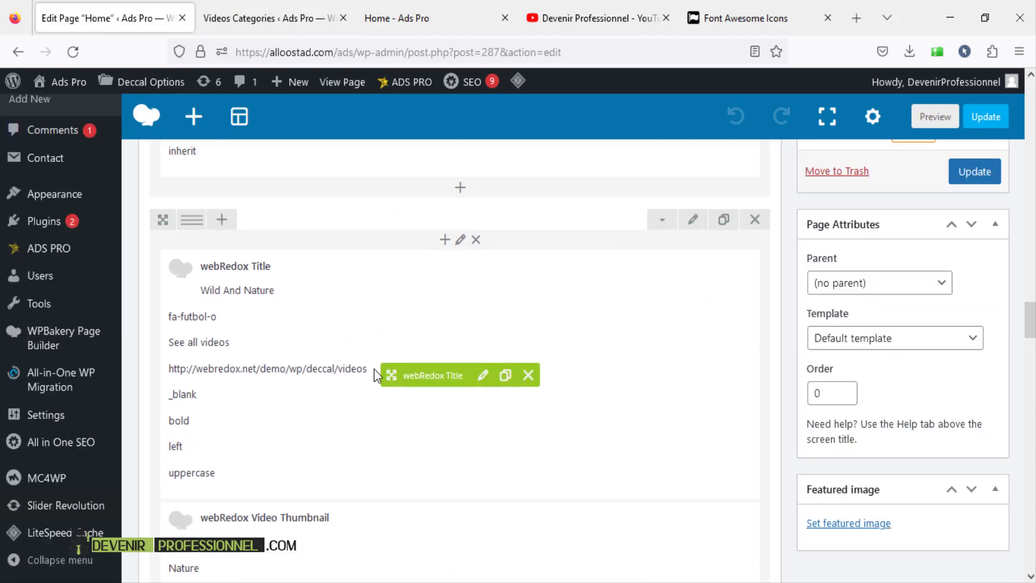
pyautogui.scroll(10, 374, 368)
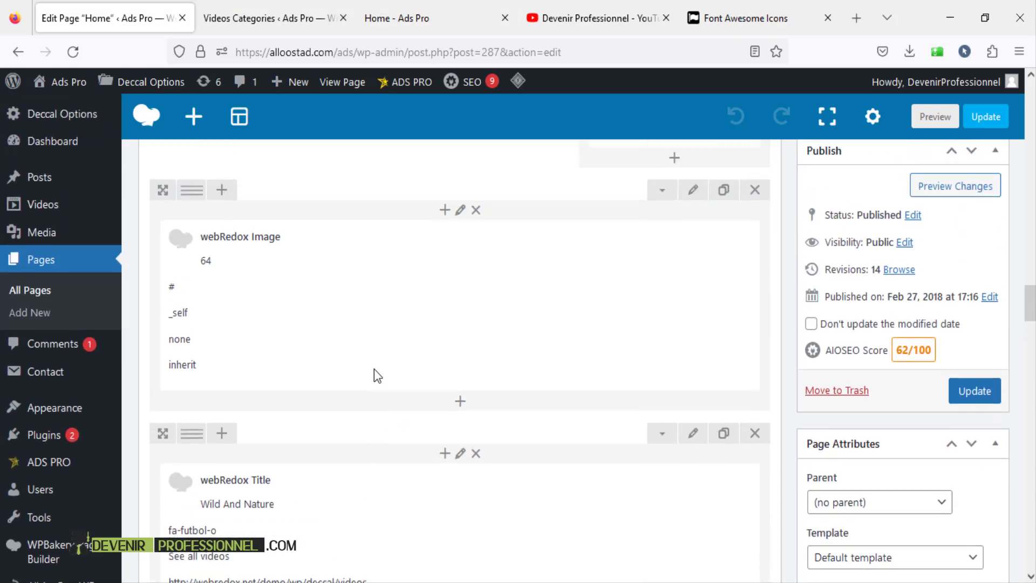
pyautogui.scroll(3, 570, 354)
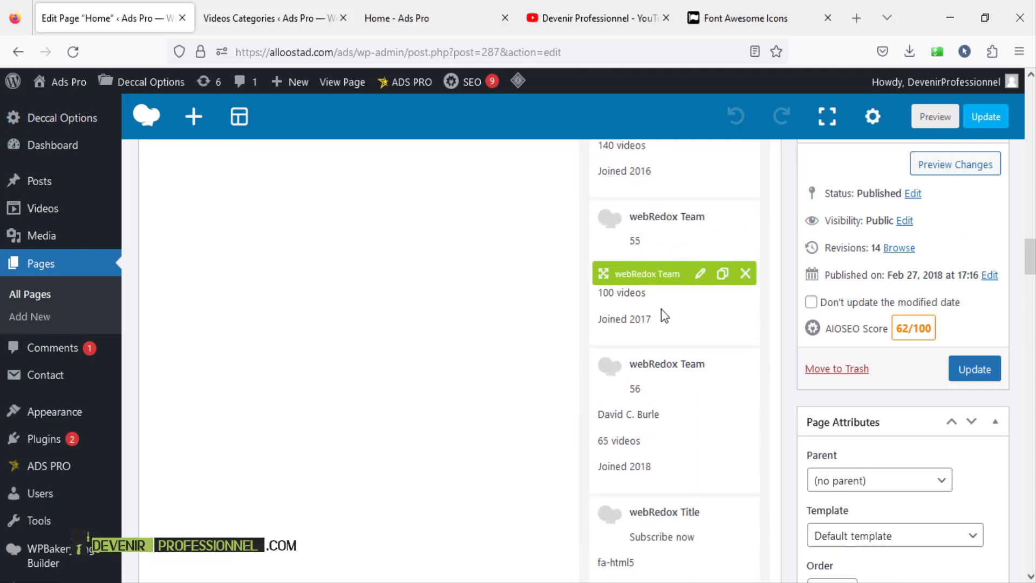
pyautogui.scroll(-7, 662, 308)
pyautogui.scroll(-3, 662, 309)
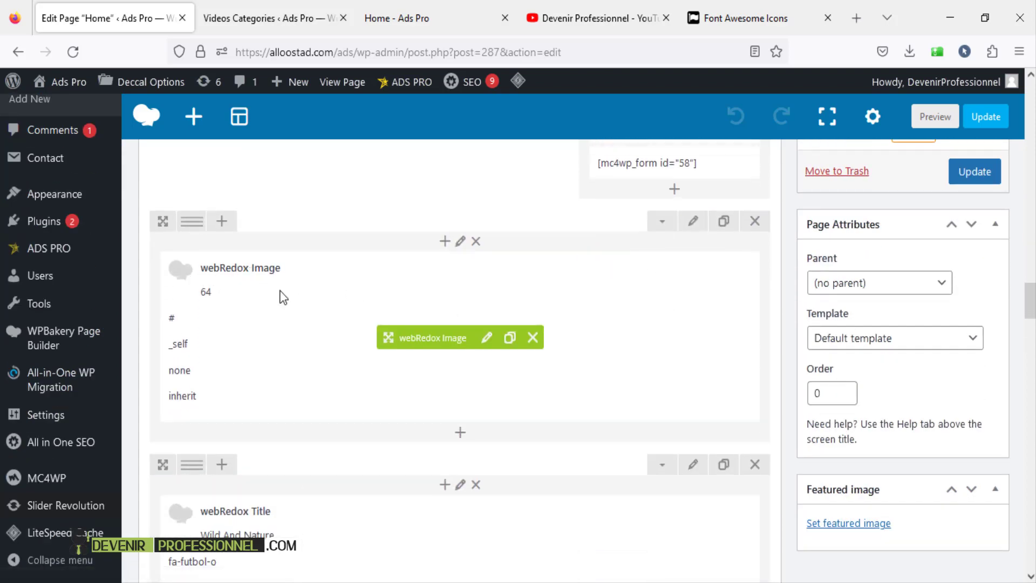
# - Compare the webRedox Image element's Link URL with the live banner, then close its settings unsaved
pyautogui.click(487, 338)
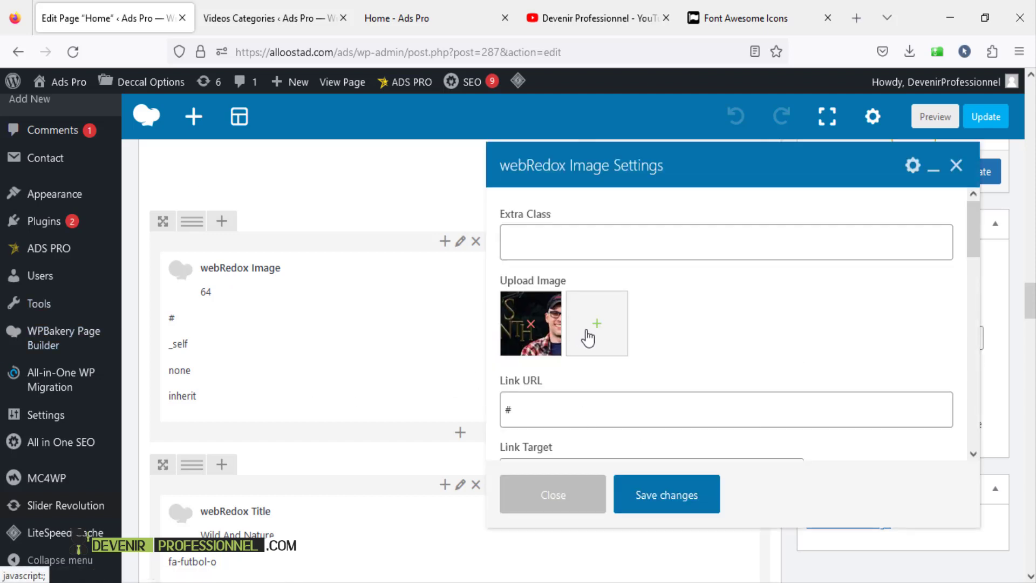
pyautogui.click(592, 414)
pyautogui.scroll(-3, 592, 415)
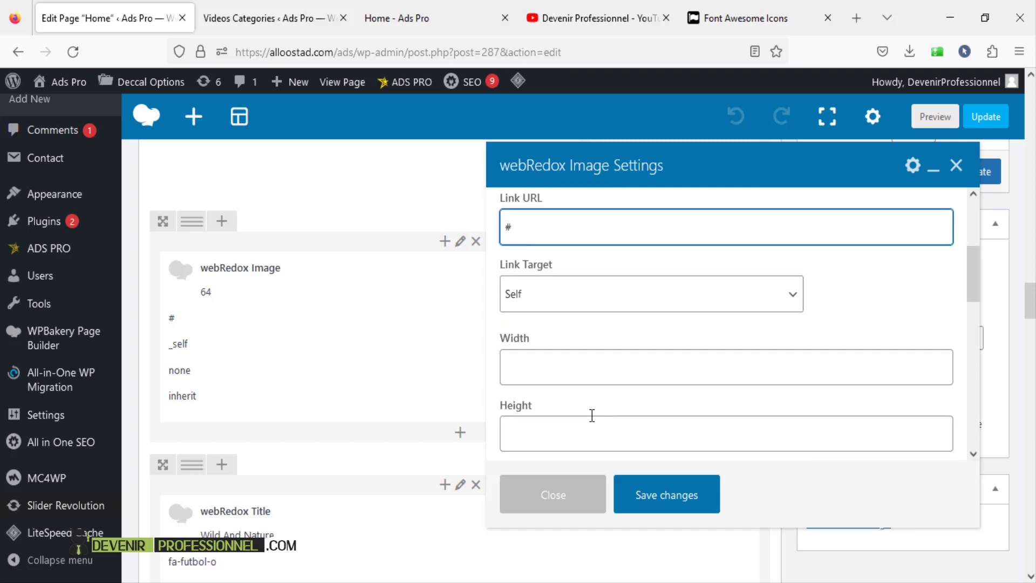
pyautogui.click(438, 17)
pyautogui.scroll(-4, 440, 329)
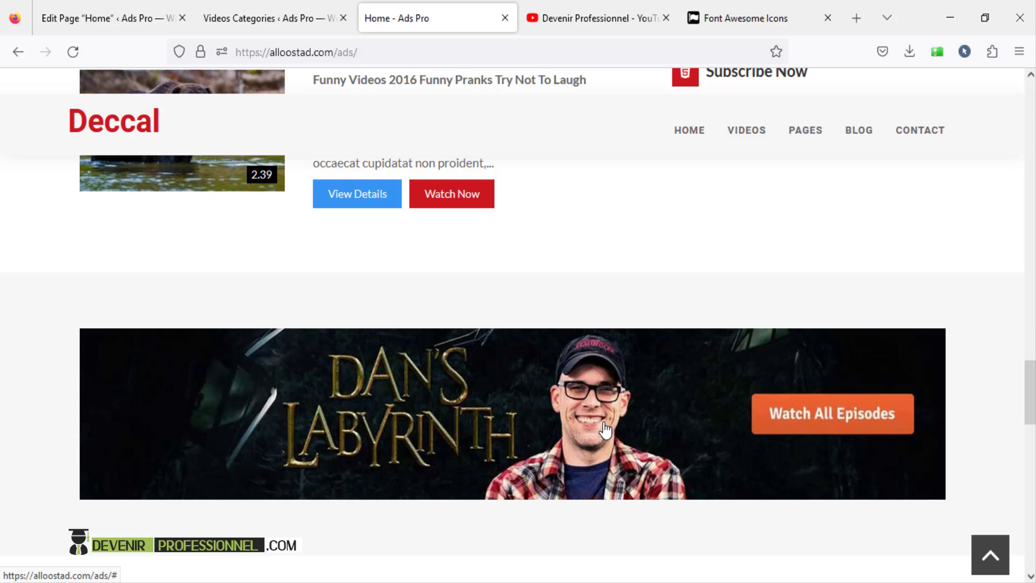
pyautogui.click(264, 6)
pyautogui.click(70, 8)
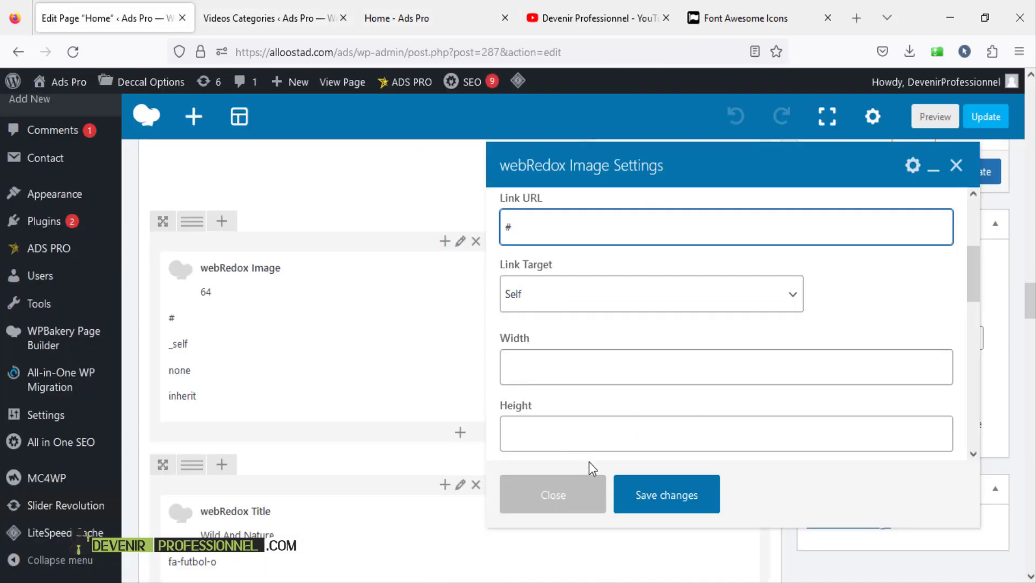
pyautogui.click(956, 165)
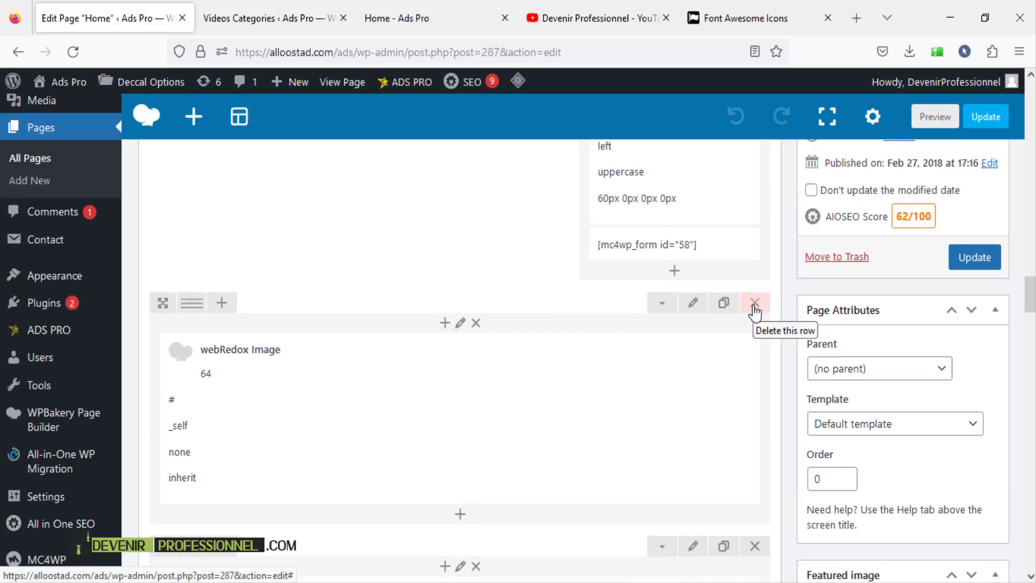
# - Delete the row holding the webRedox Image element and view the live home page
pyautogui.click(754, 312)
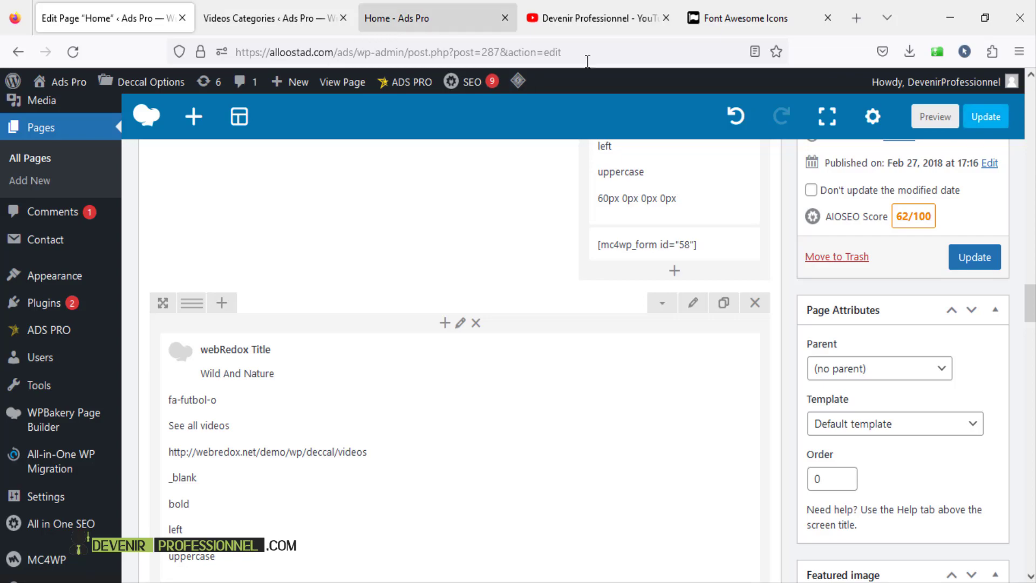
pyautogui.scroll(4, 250, 231)
pyautogui.click(397, 18)
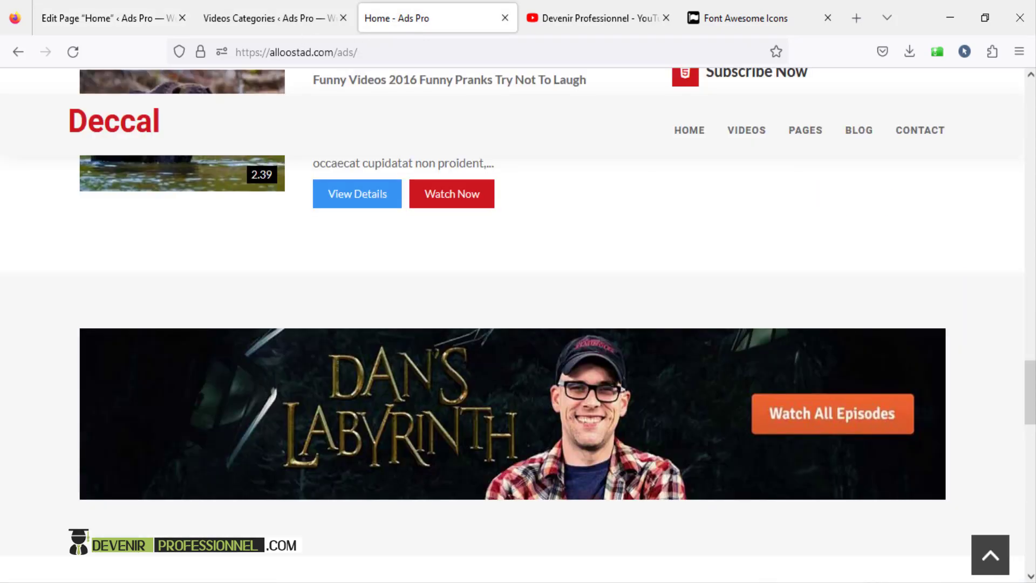
# - Browse the live site's menus, open Home Style 1 from HOME, and scroll to the footer
pyautogui.moveTo(1030, 392); pyautogui.dragTo(1030, 111)
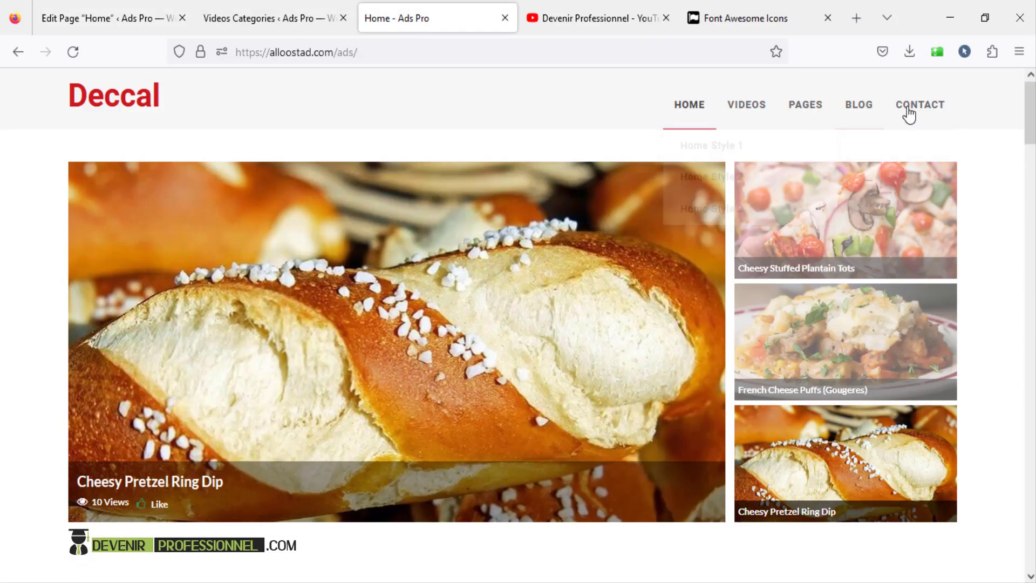
pyautogui.moveTo(769, 121)
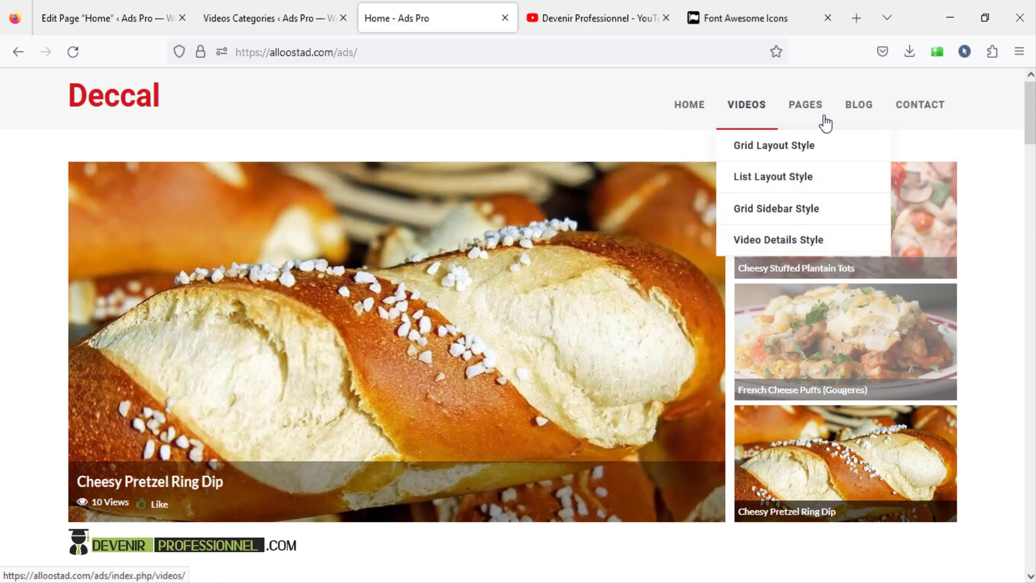
pyautogui.moveTo(1030, 115); pyautogui.dragTo(1032, 568)
pyautogui.click(703, 148)
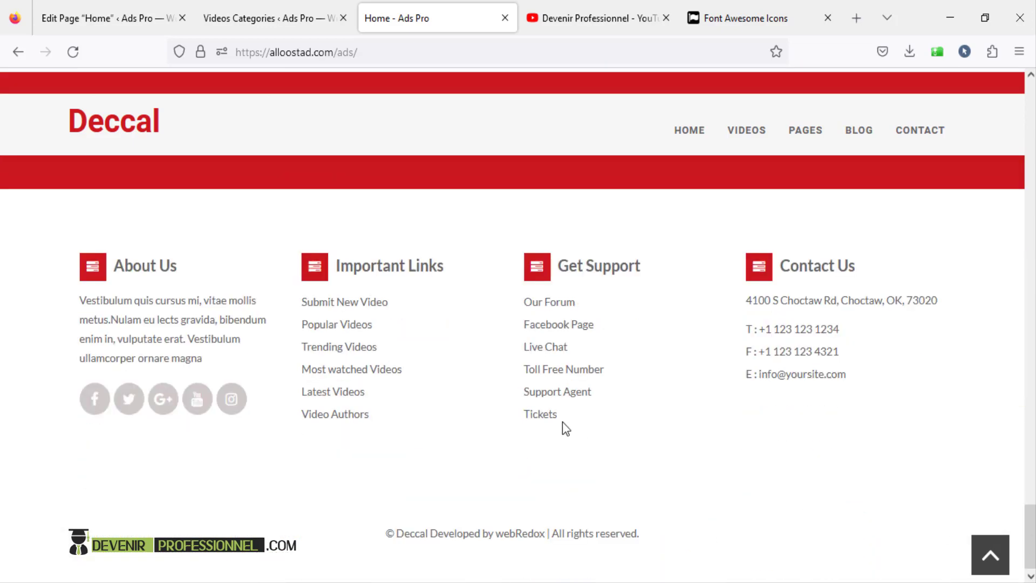
pyautogui.scroll(10, 562, 422)
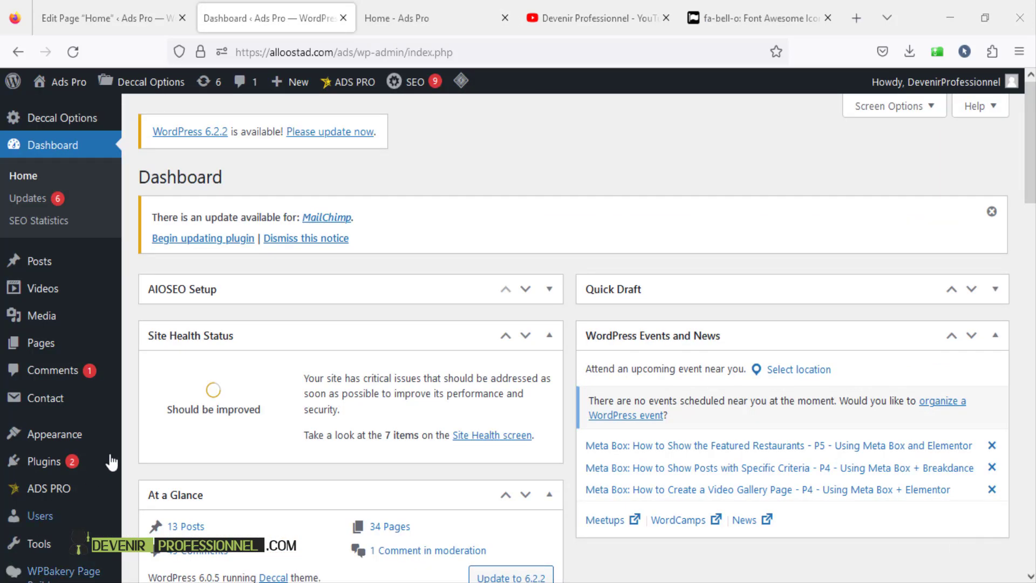
# - Create a new page in the classic editor and title it 'Home 5'
pyautogui.moveTo(89, 350)
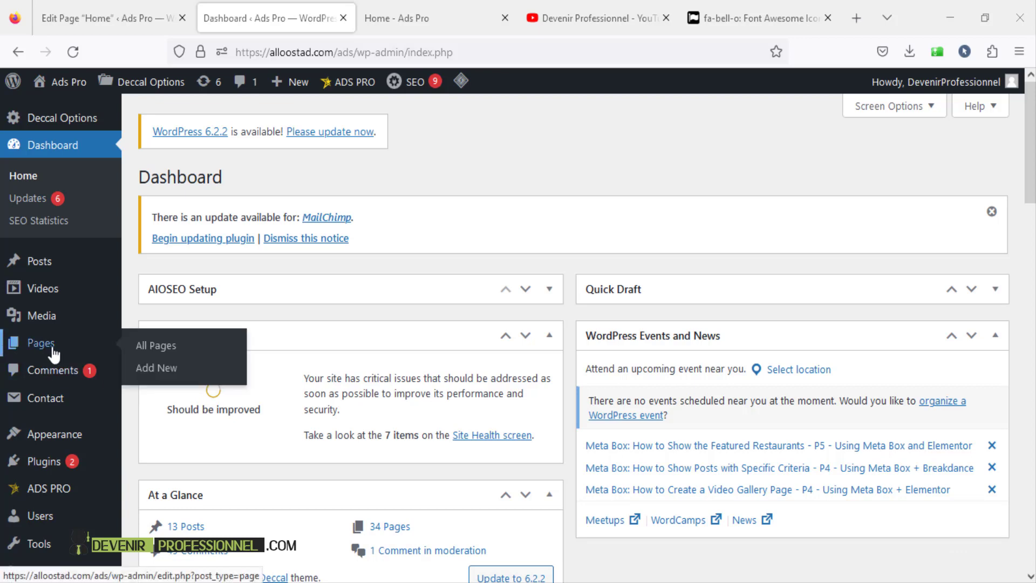
pyautogui.click(166, 377)
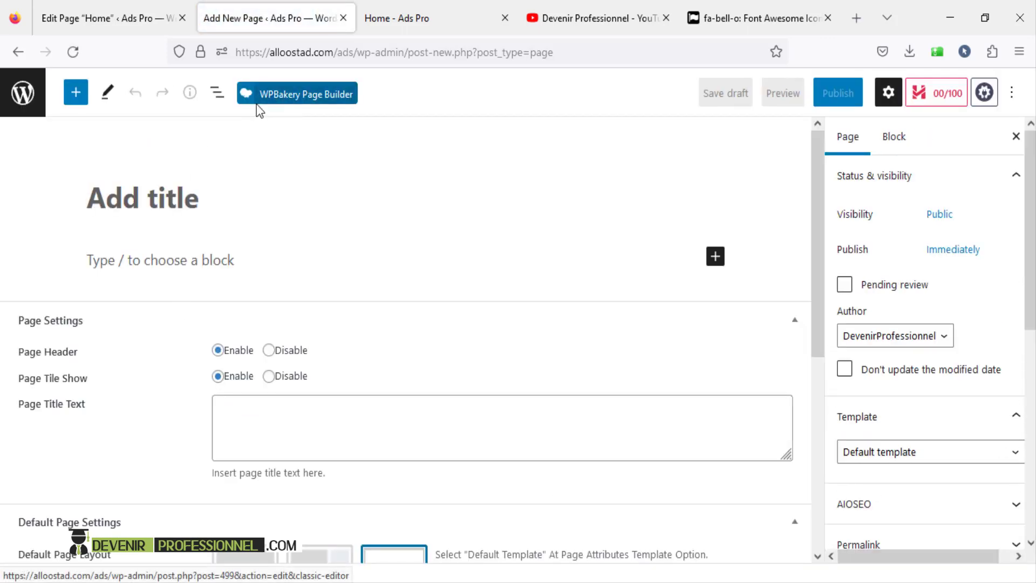
pyautogui.click(302, 97)
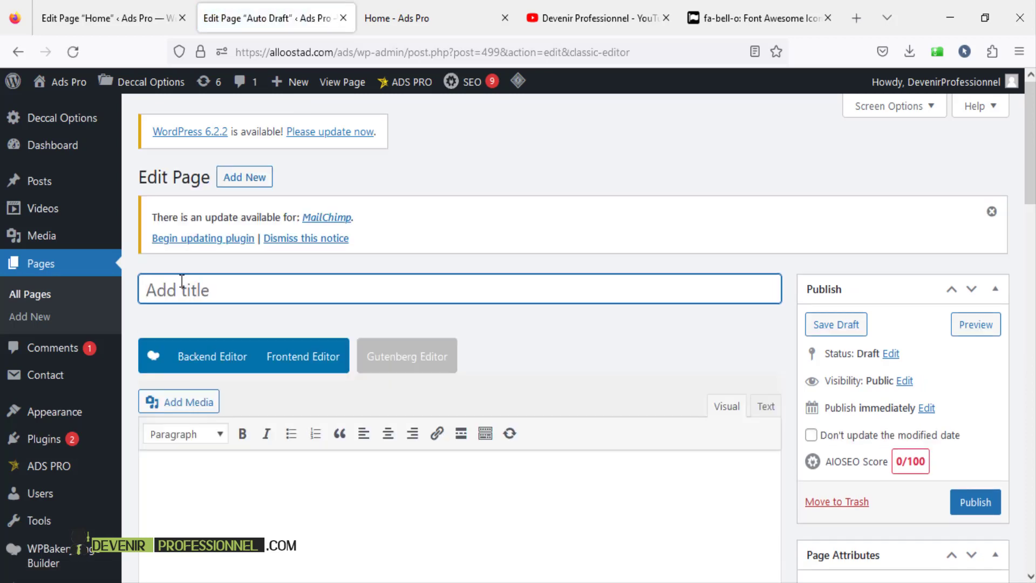
pyautogui.write('Home 5')
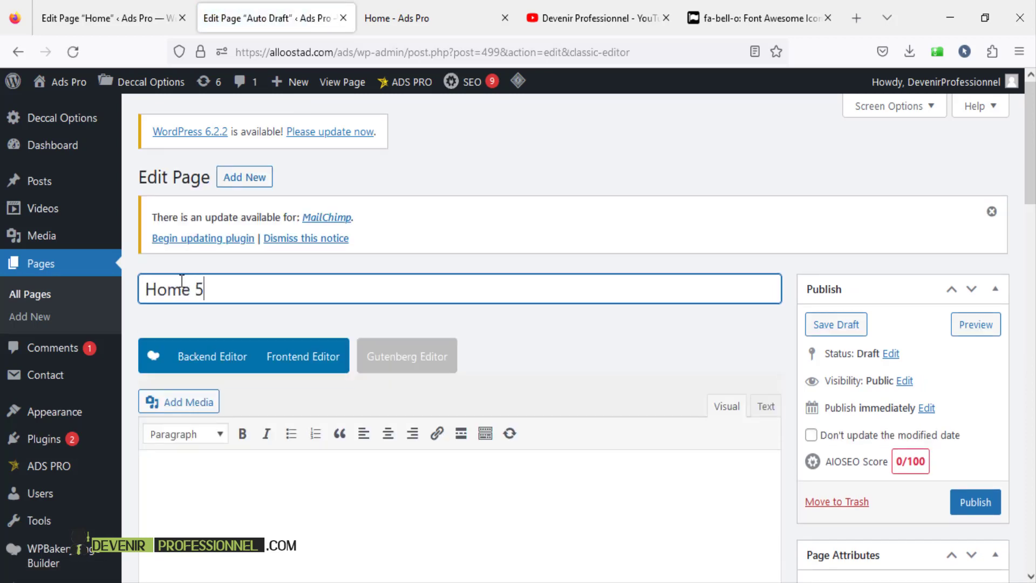
pyautogui.scroll(-4, 208, 298)
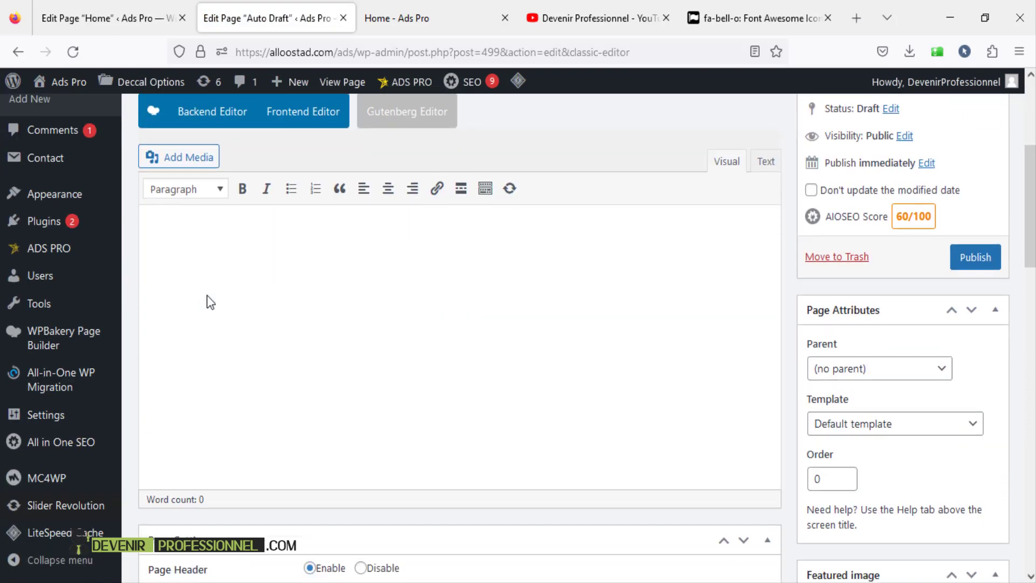
pyautogui.scroll(3, 215, 286)
# - Save 'Home 5' as a draft with a home-5 permalink and switch to the WPBakery Backend Editor
pyautogui.moveTo(222, 213); pyautogui.dragTo(130, 205)
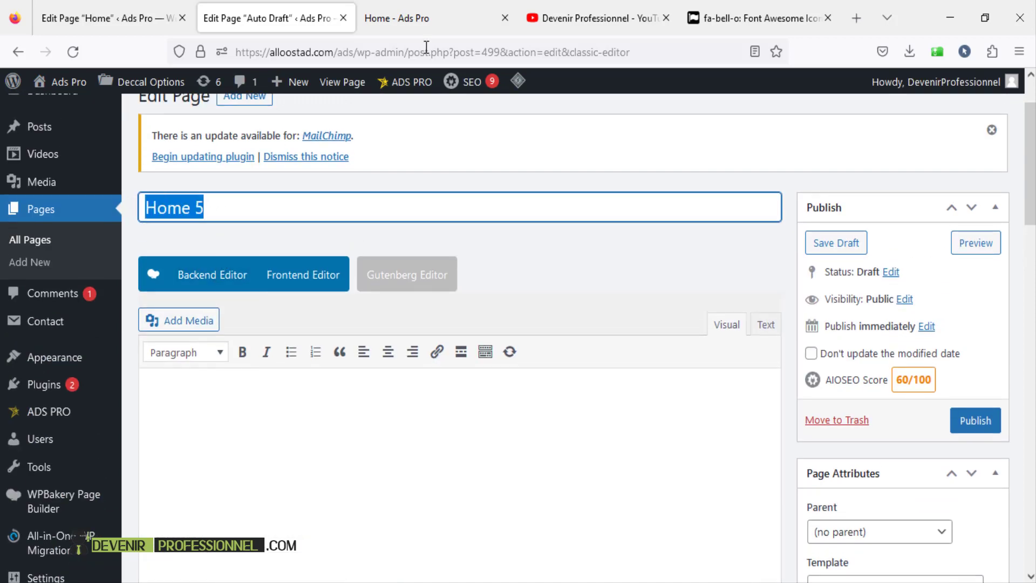
pyautogui.click(230, 212)
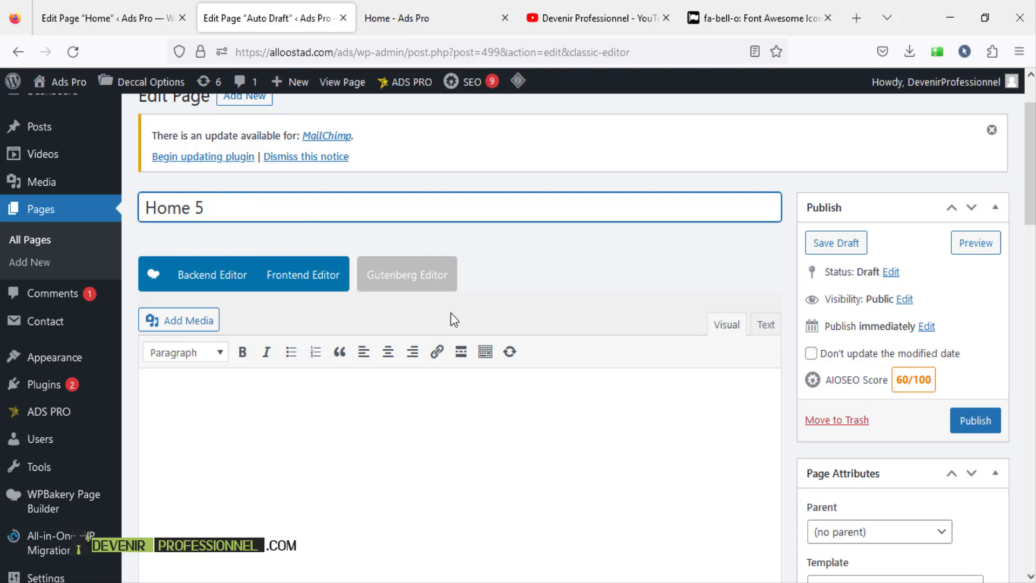
pyautogui.scroll(-2, 451, 317)
pyautogui.scroll(2, 451, 316)
pyautogui.click(834, 244)
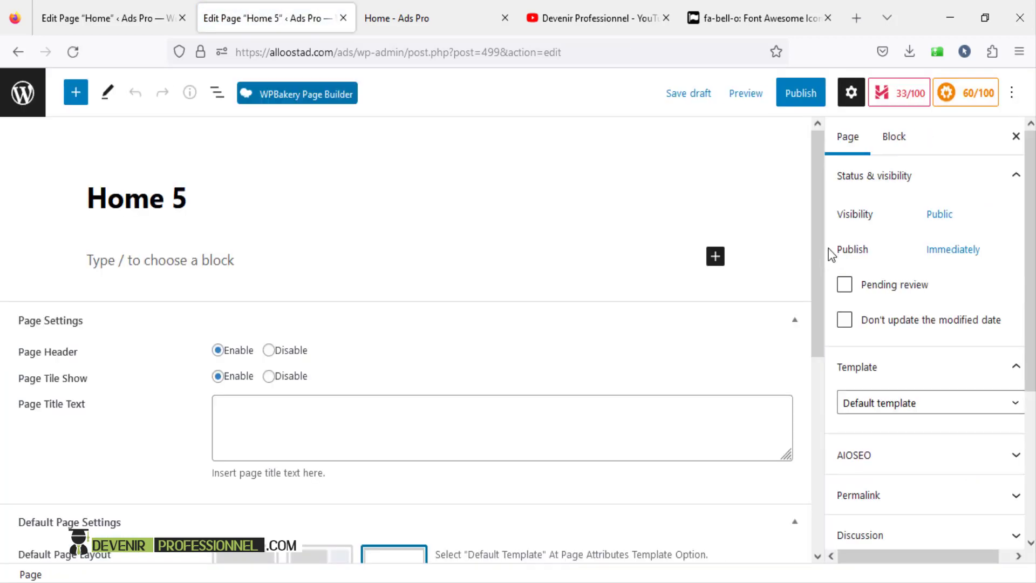
pyautogui.click(293, 98)
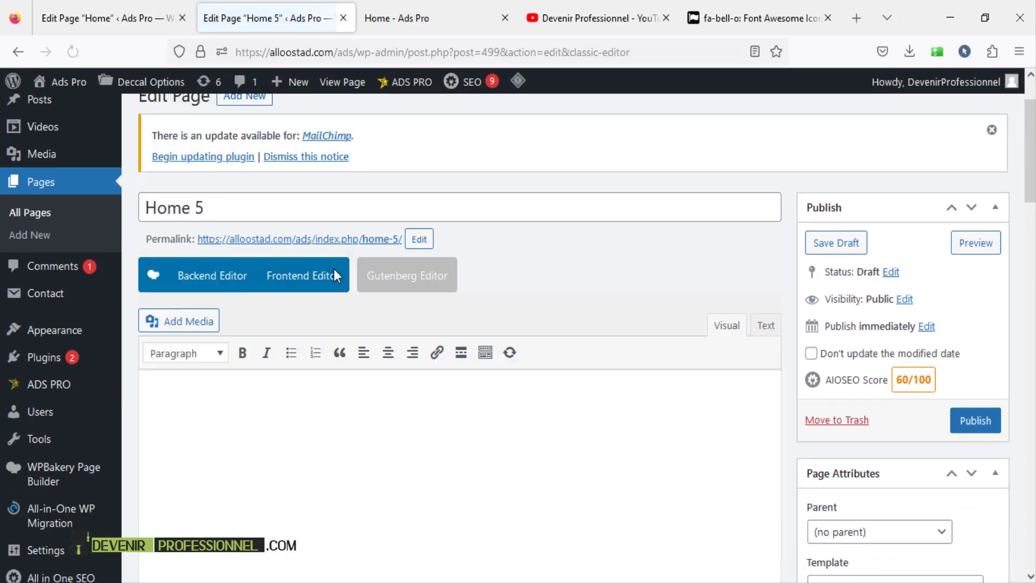
pyautogui.click(206, 288)
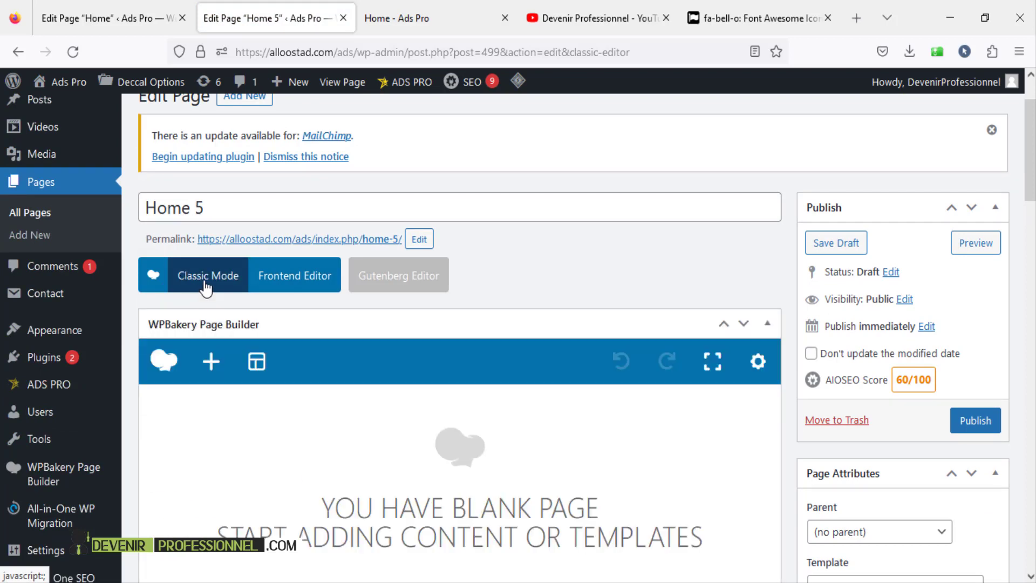
# - Add a webRedox Video Slider element from the 'by webRedox' tab and focus its Category Name field
pyautogui.scroll(-5, 339, 341)
pyautogui.scroll(4, 338, 341)
pyautogui.click(219, 281)
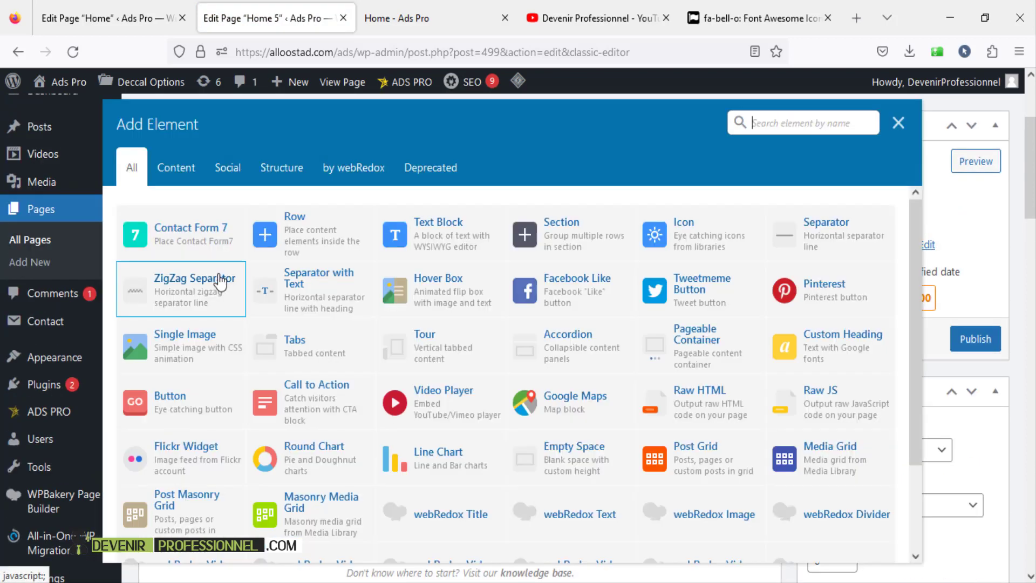
pyautogui.click(342, 172)
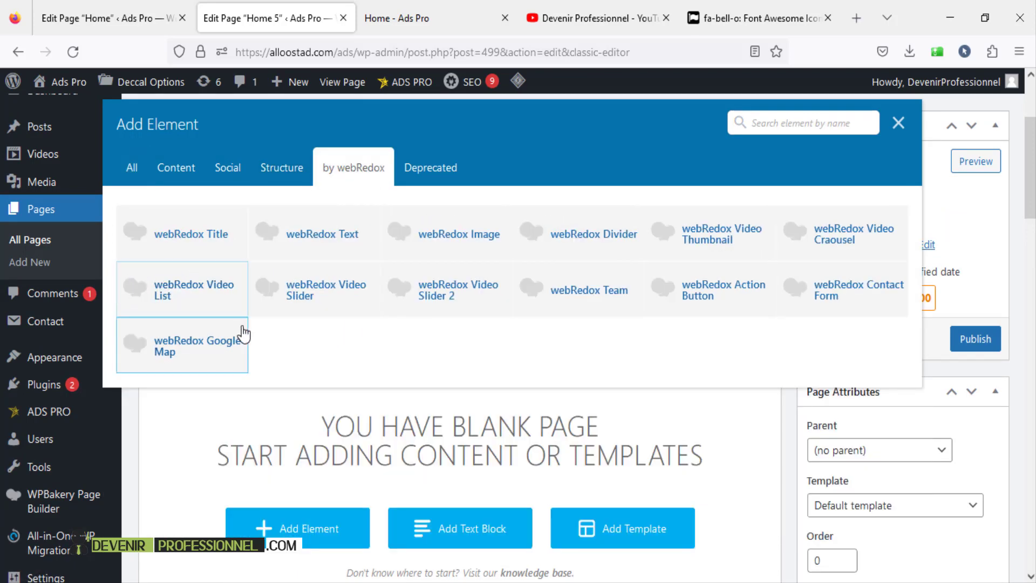
pyautogui.click(323, 299)
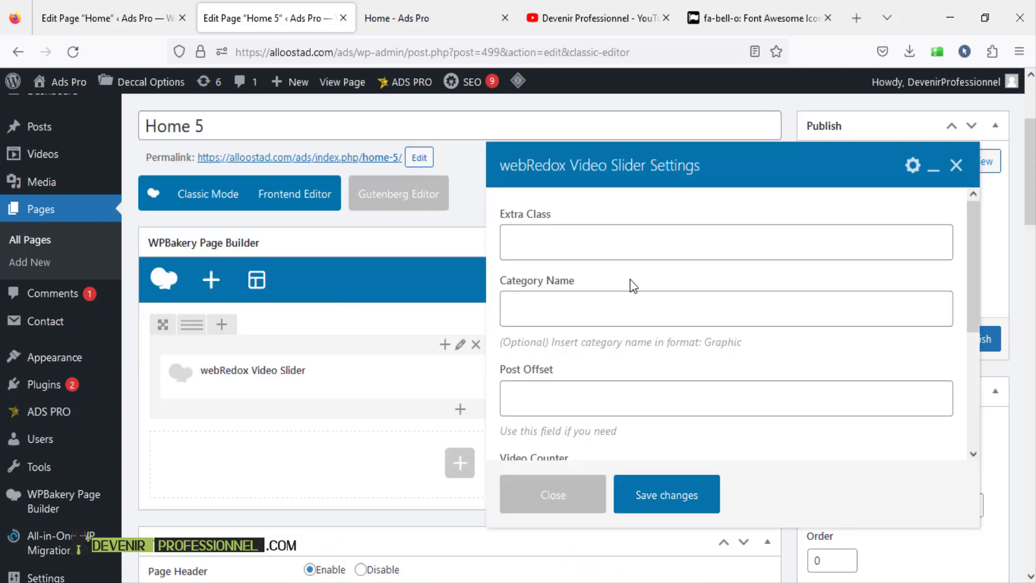
pyautogui.click(579, 307)
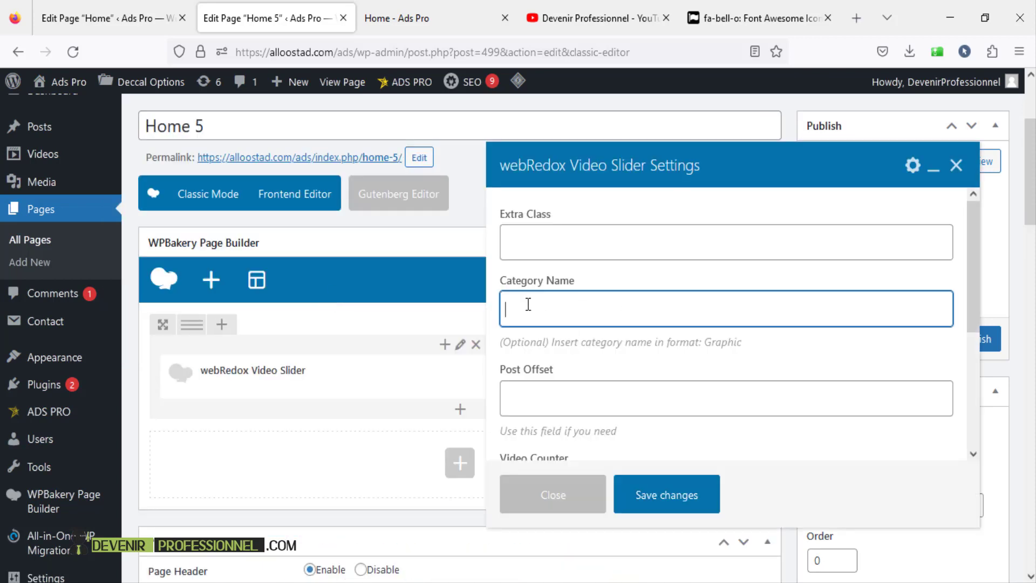
# - Check the live home page's Trending Videos section, then return to the editor
pyautogui.click(407, 26)
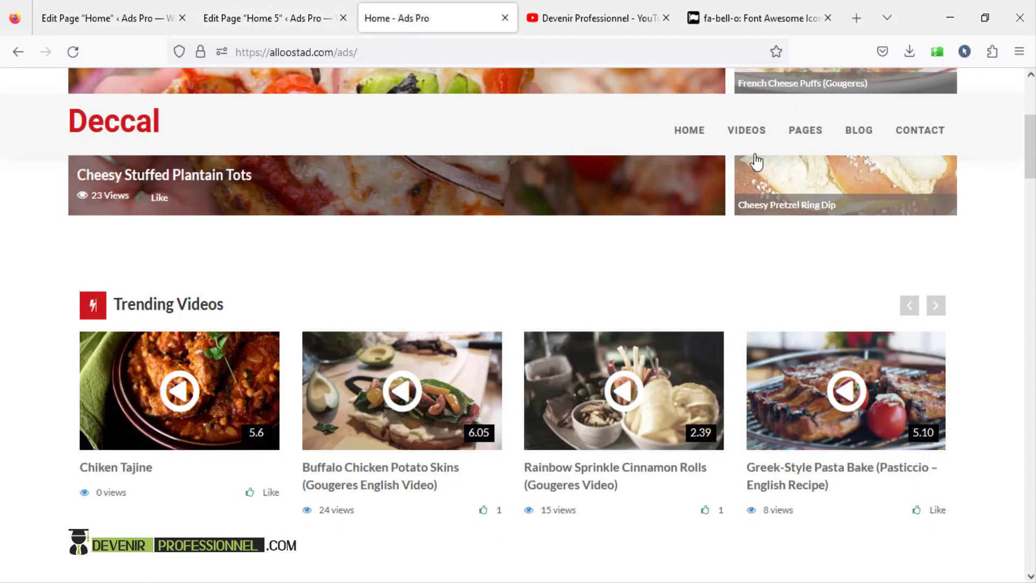
pyautogui.moveTo(1032, 147); pyautogui.dragTo(1032, 113)
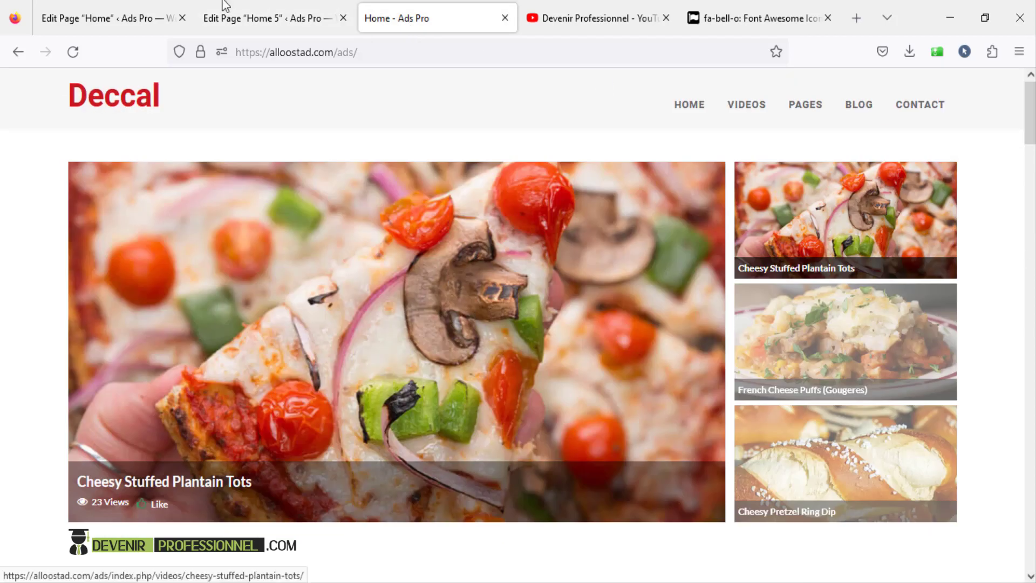
pyautogui.click(71, 18)
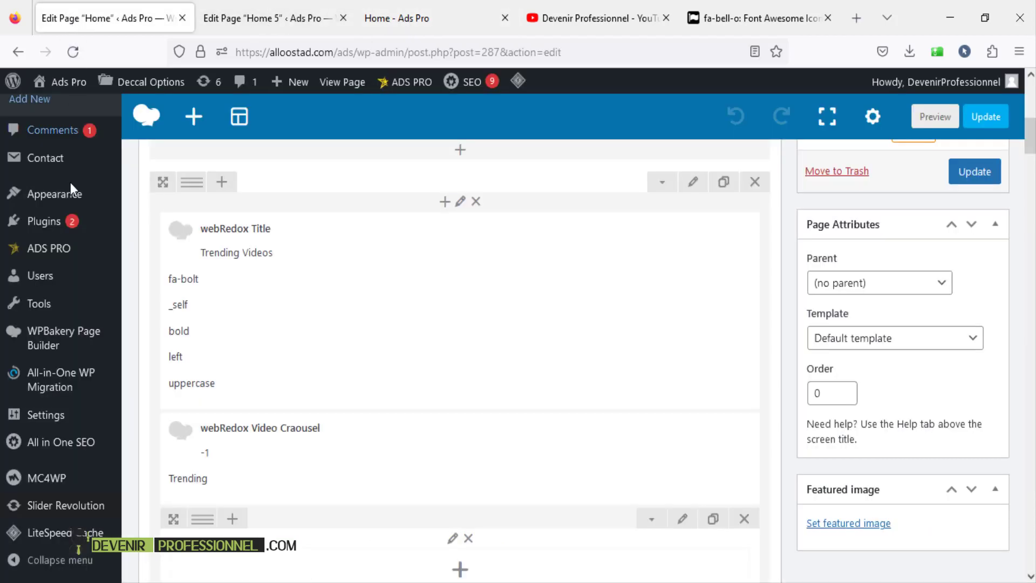
pyautogui.scroll(5, 22, 243)
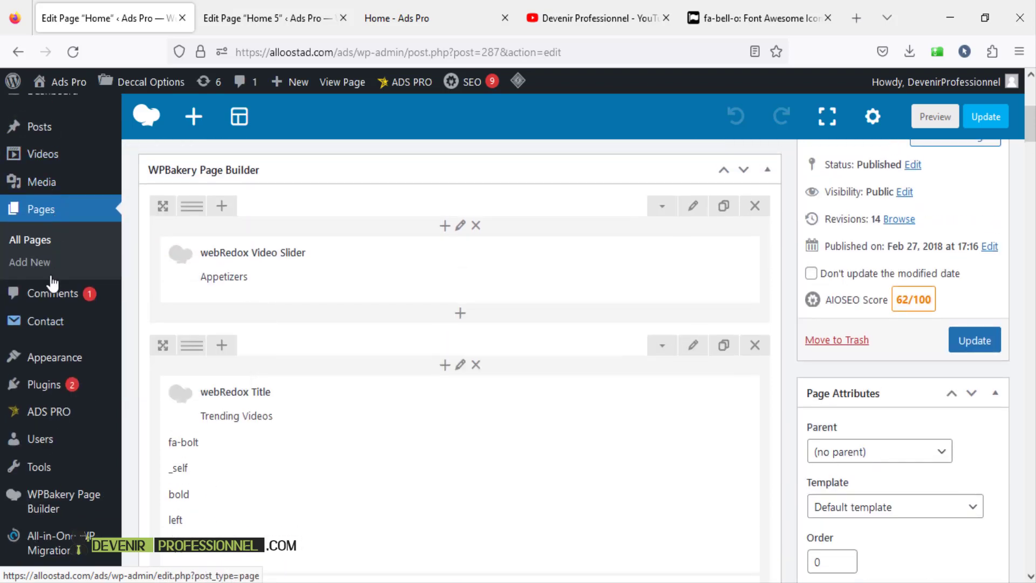
pyautogui.scroll(3, 38, 302)
# - Review the Videos Categories list in a new tab, then close it and return to the slider settings
pyautogui.moveTo(47, 213)
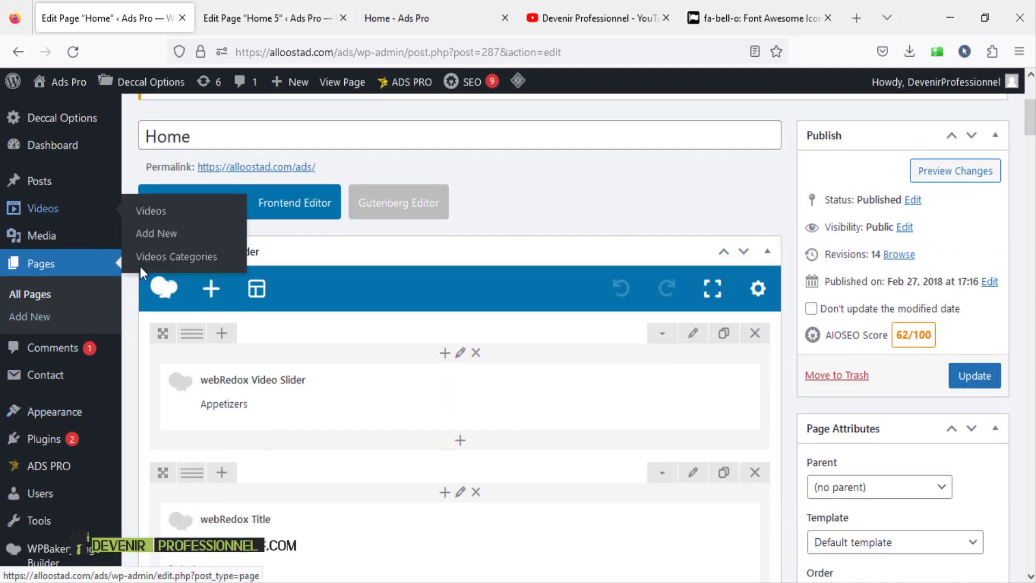
pyautogui.rightClick(154, 258)
pyautogui.click(232, 271)
pyautogui.click(227, 20)
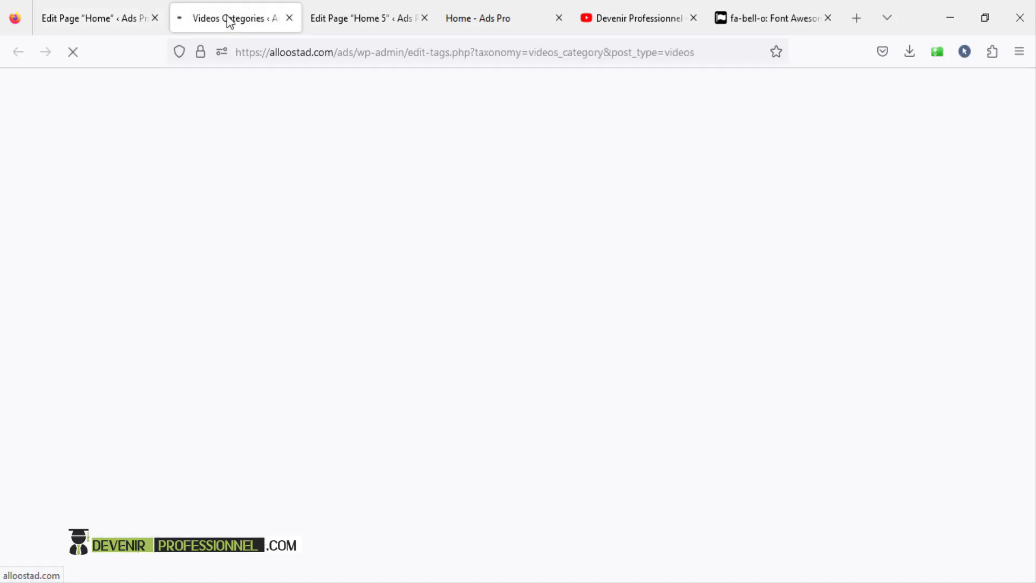
pyautogui.scroll(-5, 357, 286)
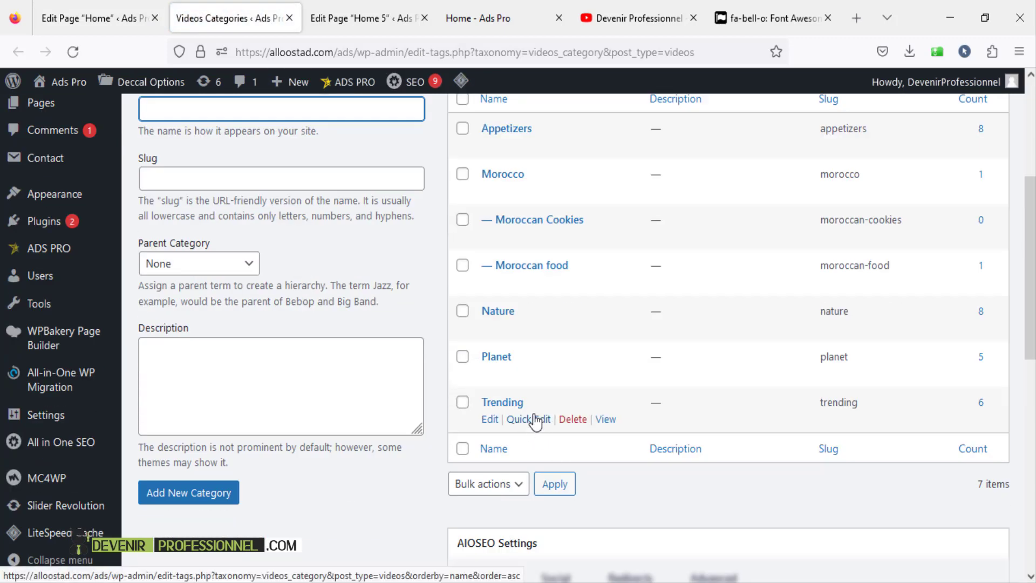
pyautogui.moveTo(525, 403); pyautogui.dragTo(482, 402)
pyautogui.hotkey('ctrl', 'c')
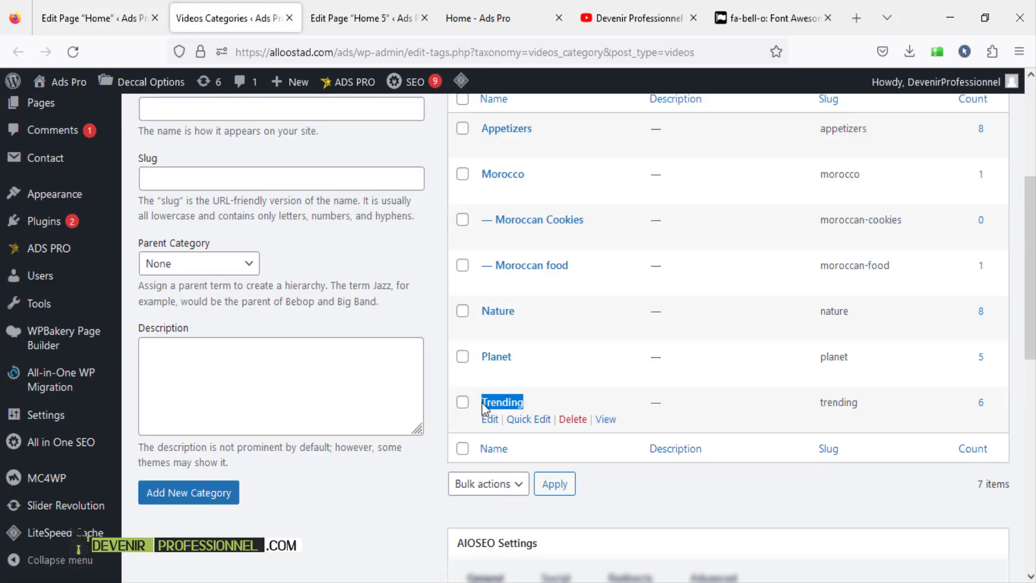
pyautogui.click(290, 18)
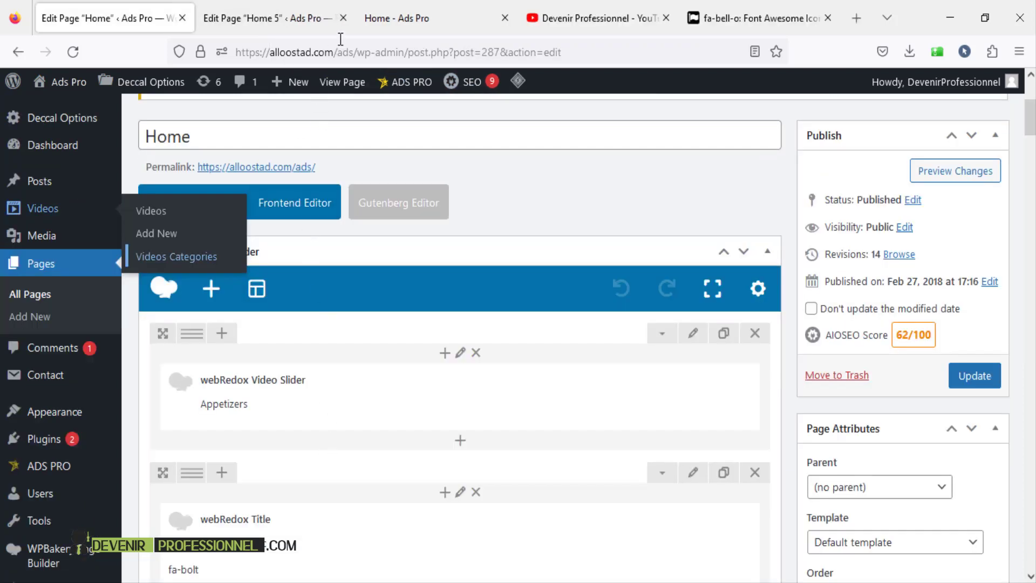
pyautogui.click(301, 20)
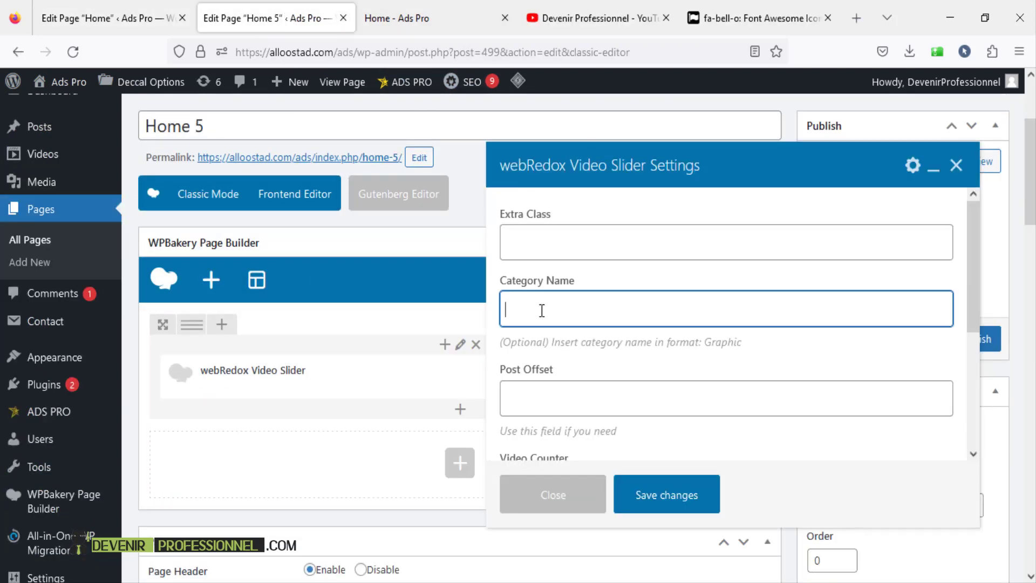
# - Set the slider's Category Name to Trending, save the Home 5 draft, and open Preview in a new tab
pyautogui.hotkey('ctrl', 'v')
pyautogui.scroll(-4, 604, 386)
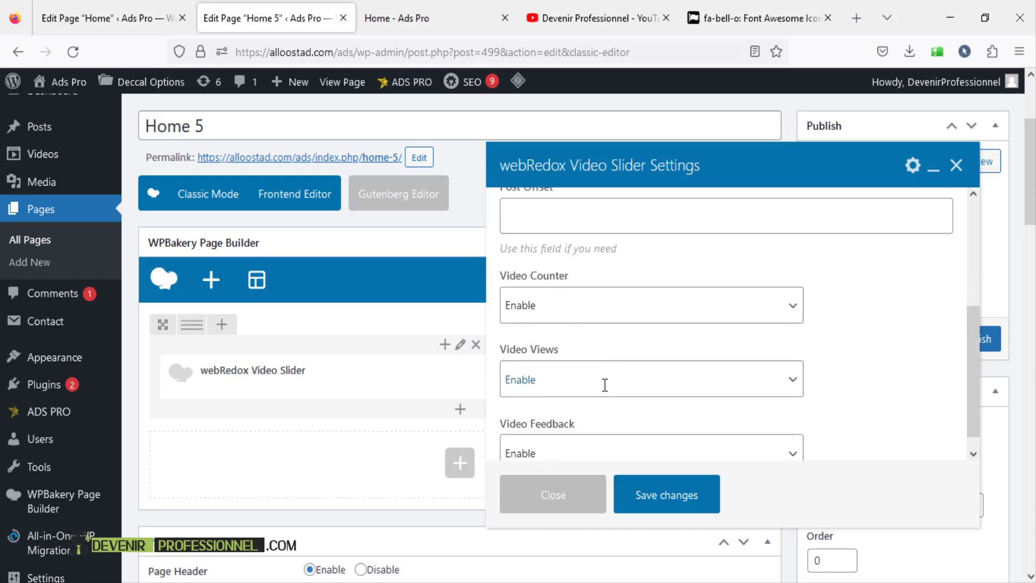
pyautogui.click(663, 496)
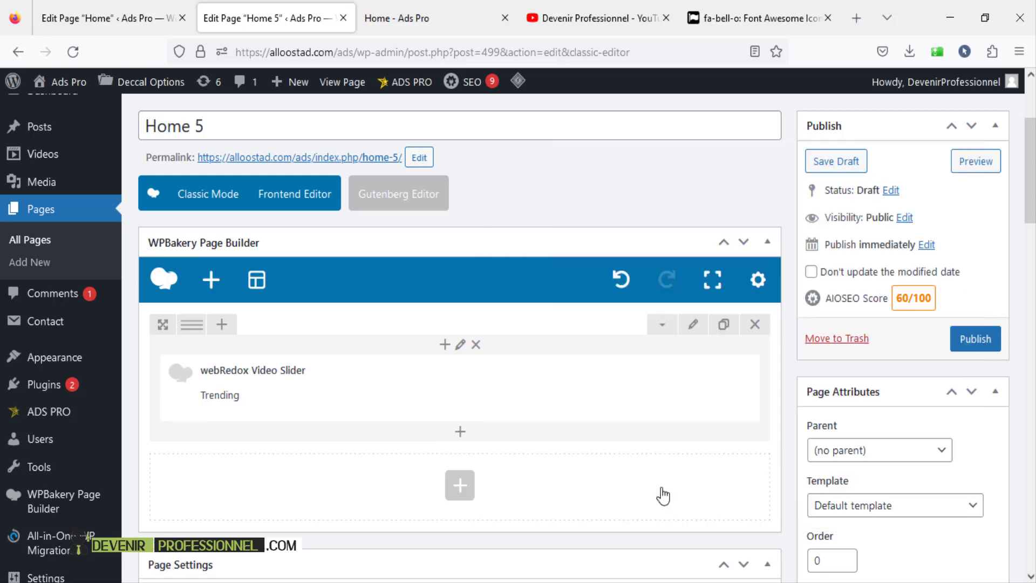
pyautogui.scroll(2, 612, 437)
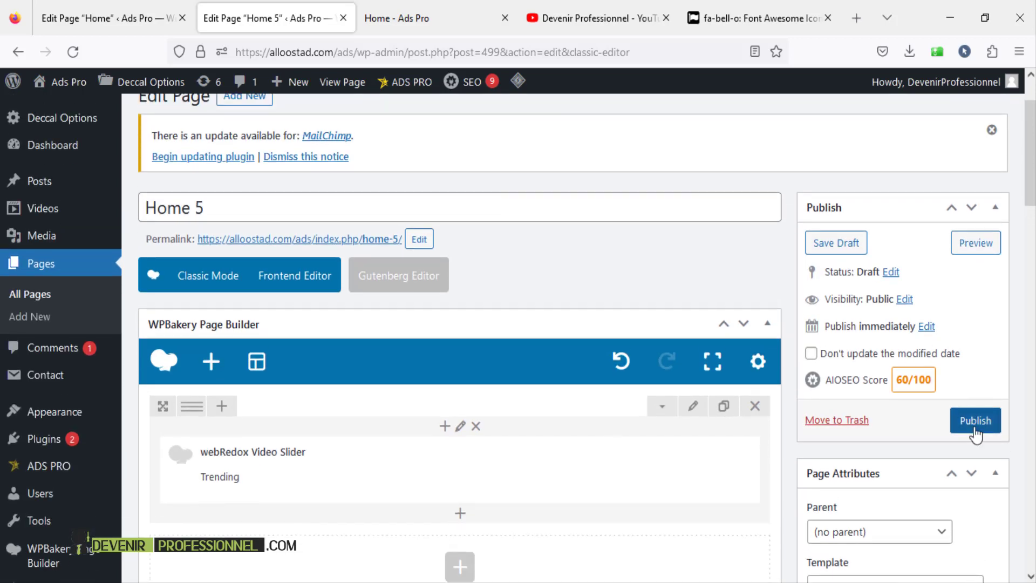
pyautogui.click(835, 245)
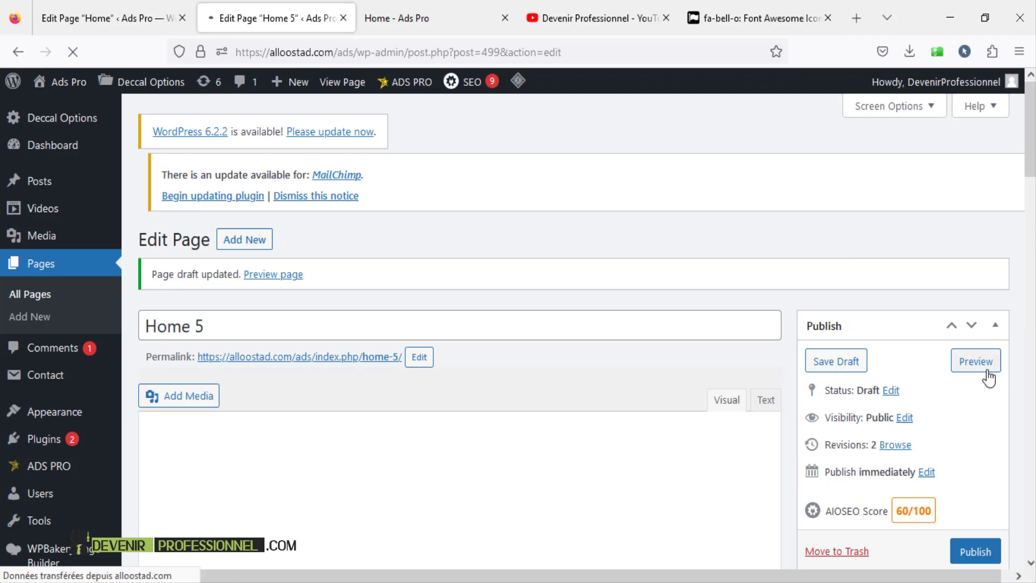
pyautogui.rightClick(980, 369)
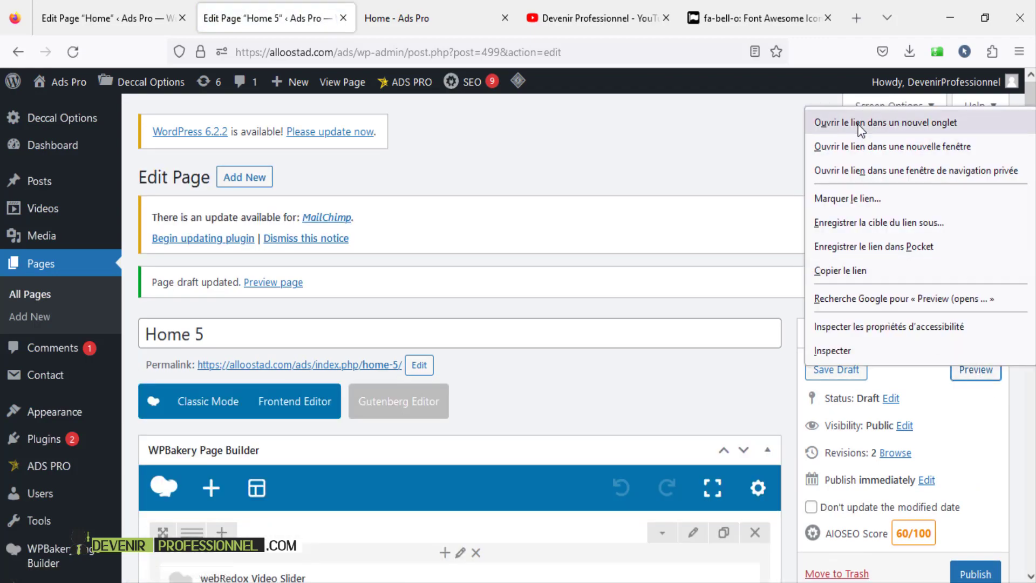
pyautogui.click(890, 120)
pyautogui.click(367, 18)
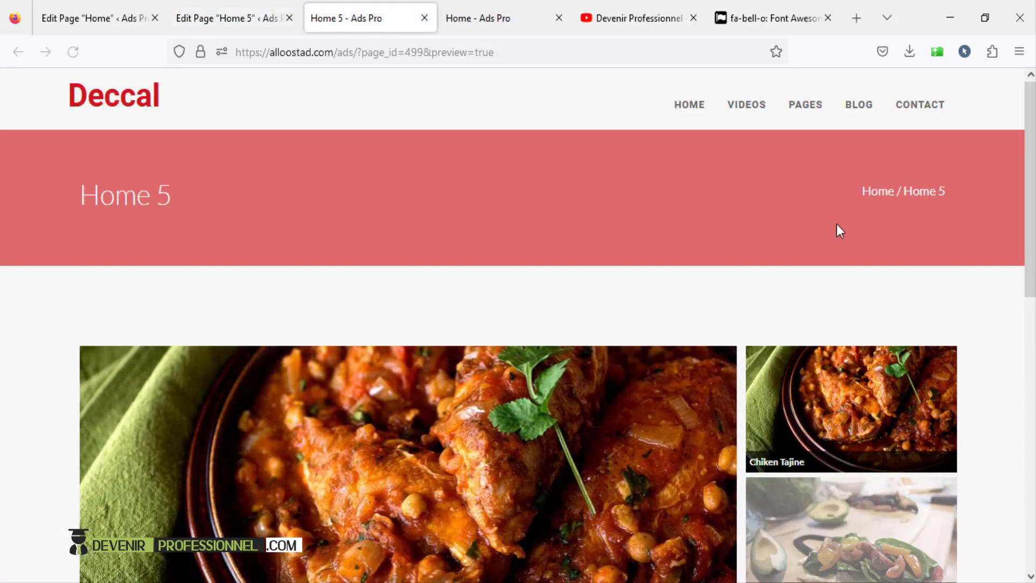
pyautogui.scroll(-5, 971, 227)
pyautogui.scroll(3, 972, 227)
pyautogui.scroll(-1, 971, 226)
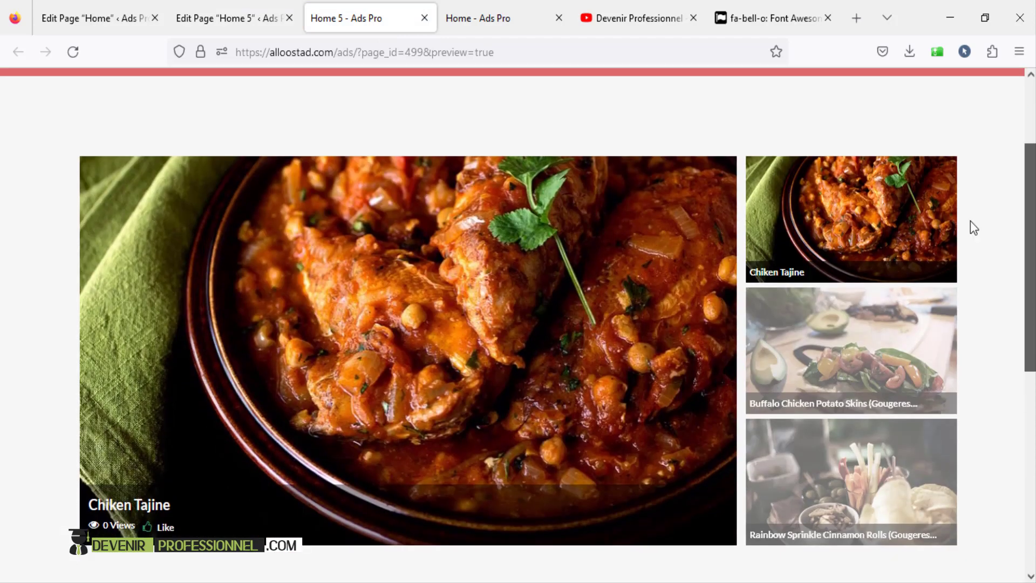
pyautogui.moveTo(1030, 373); pyautogui.dragTo(1031, 242)
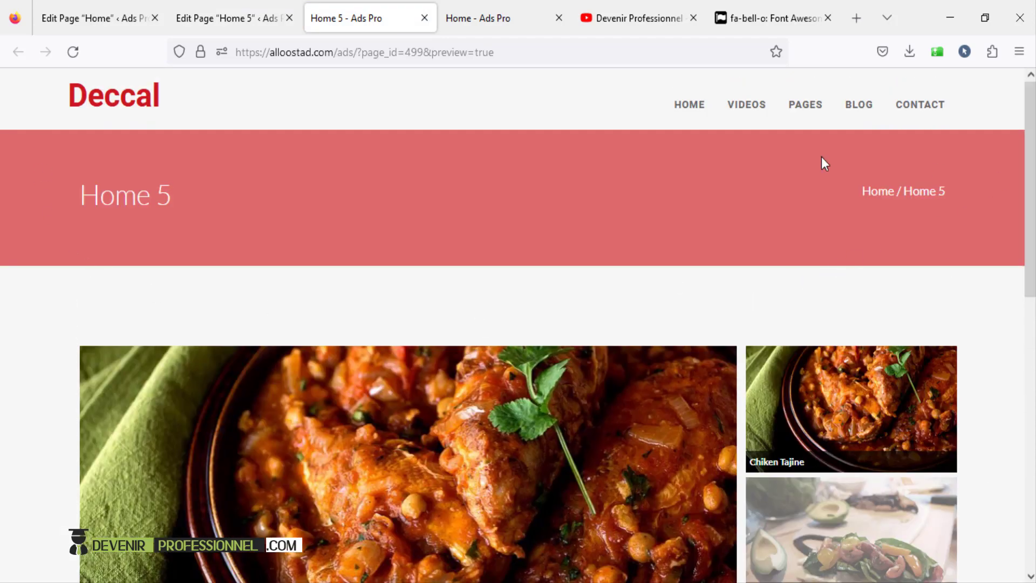
pyautogui.click(263, 26)
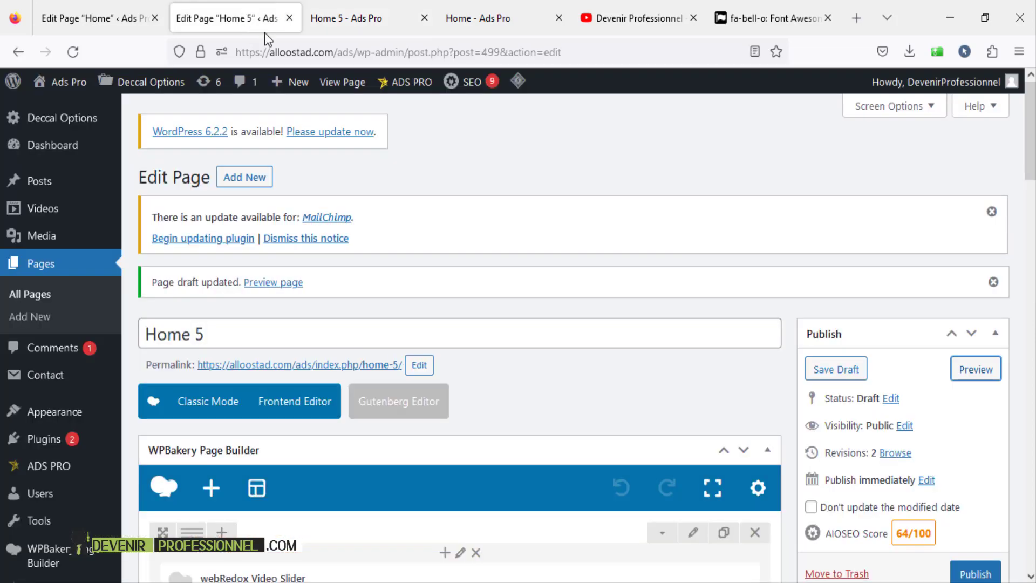
# - Choose the full-width page layout, disable Page Header and Page Title, and save the draft
pyautogui.scroll(-10, 426, 260)
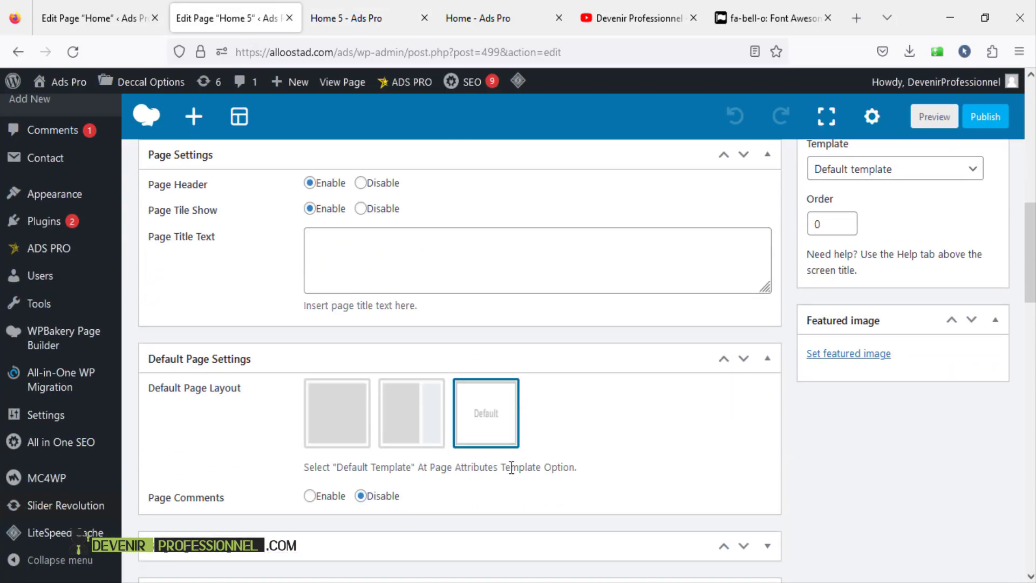
pyautogui.scroll(-2, 512, 485)
pyautogui.click(327, 358)
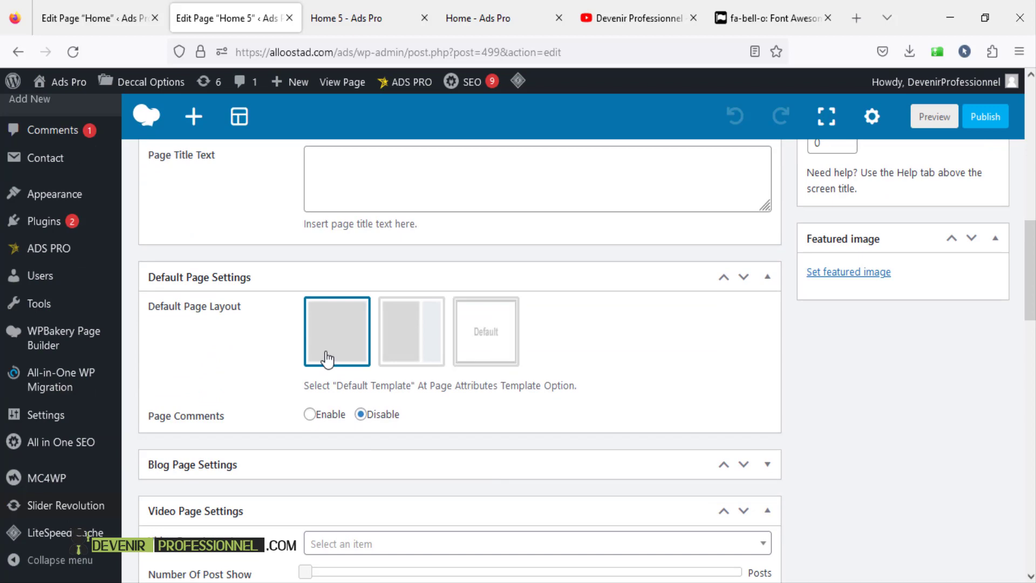
pyautogui.scroll(3, 341, 405)
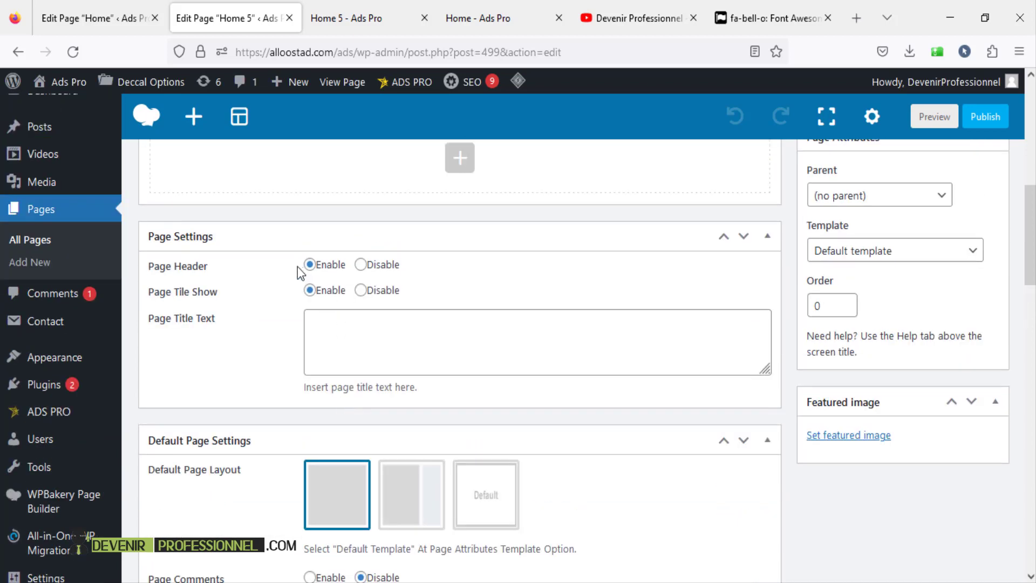
pyautogui.click(360, 265)
pyautogui.click(974, 123)
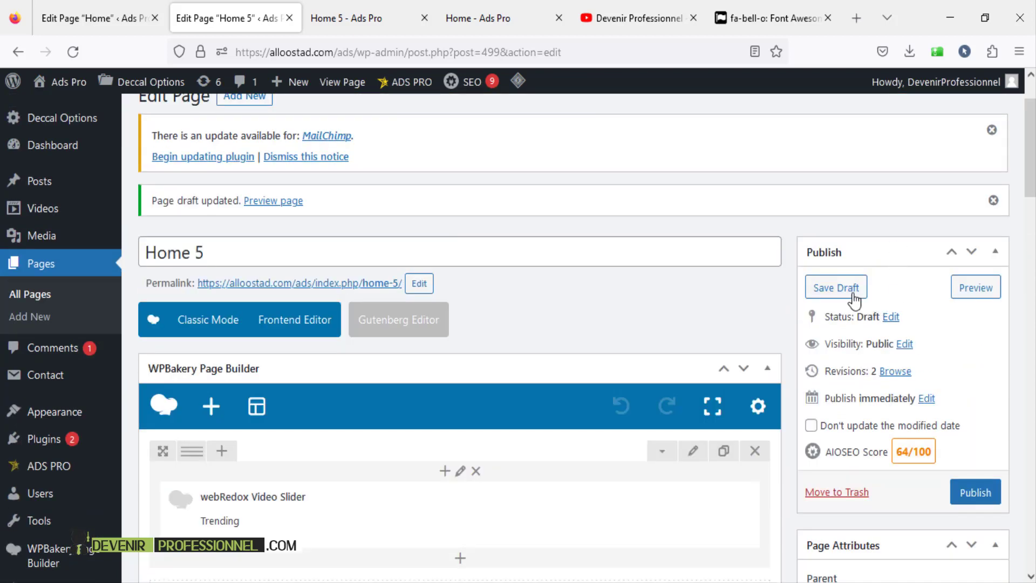
pyautogui.click(847, 289)
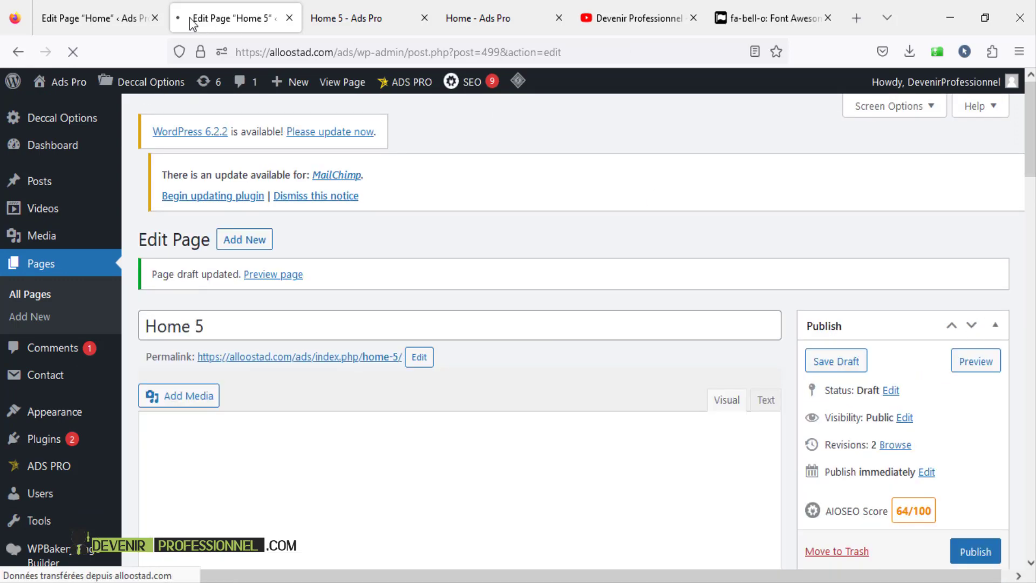
# - Reload the Home 5 preview to confirm the red title banner is gone, then return to the editor
pyautogui.click(342, 18)
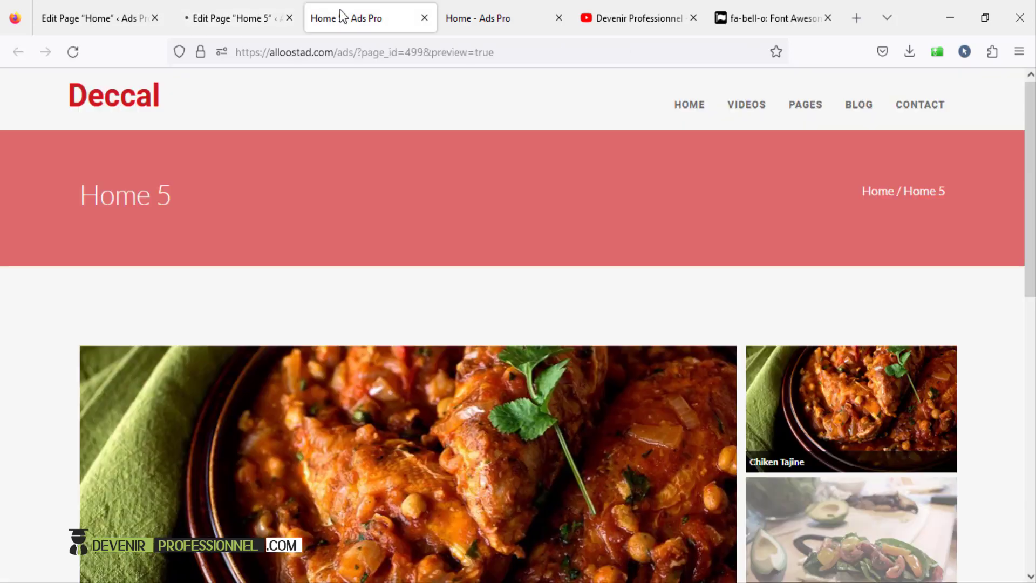
pyautogui.click(80, 52)
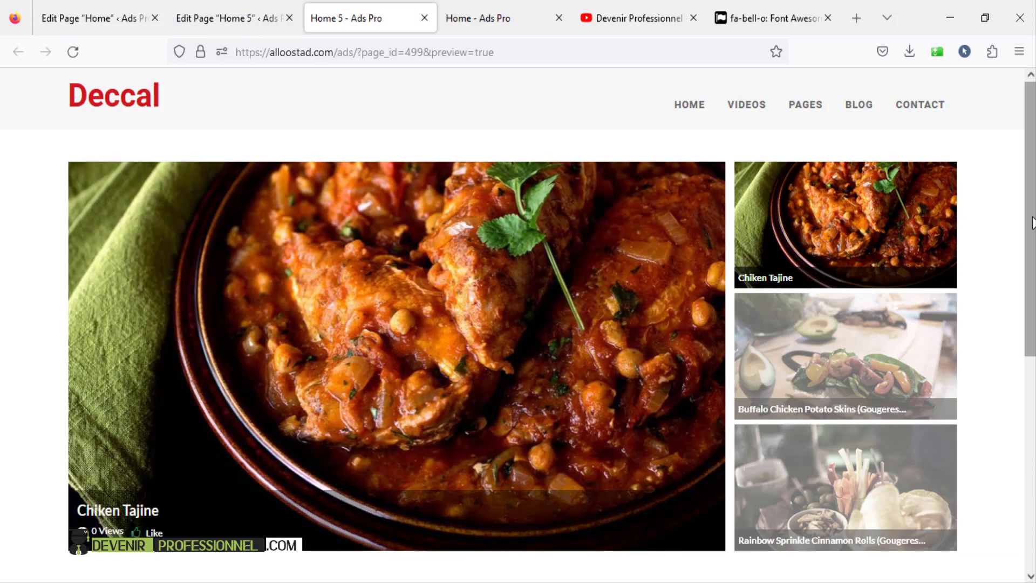
pyautogui.moveTo(1033, 223)
pyautogui.mouseDown()
pyautogui.moveTo(1033, 299)
pyautogui.moveTo(1032, 218)
pyautogui.mouseUp()
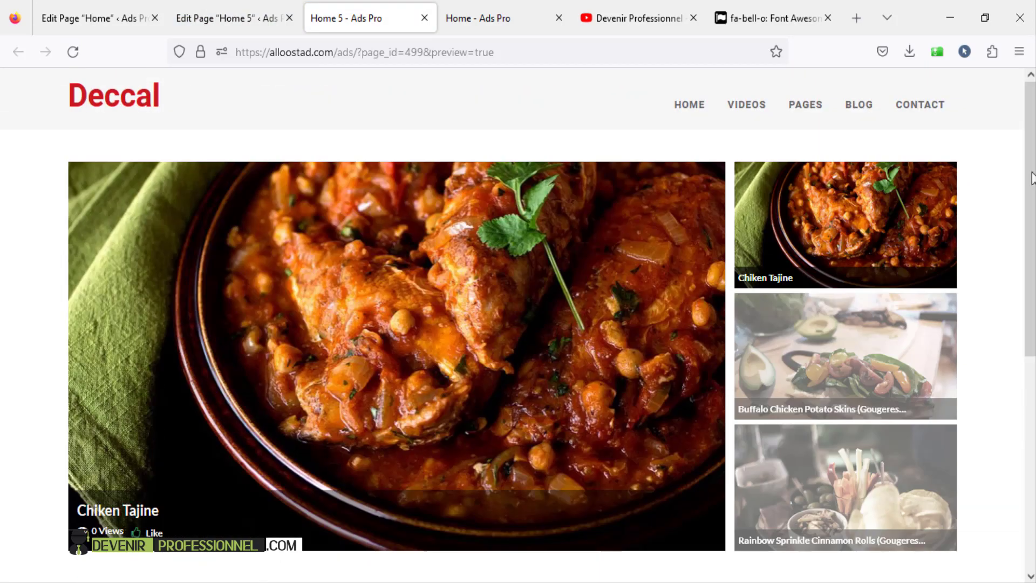
pyautogui.moveTo(1032, 178)
pyautogui.mouseDown()
pyautogui.moveTo(1031, 229)
pyautogui.moveTo(1030, 186)
pyautogui.mouseUp()
pyautogui.hotkey('ctrl', 'pageup')
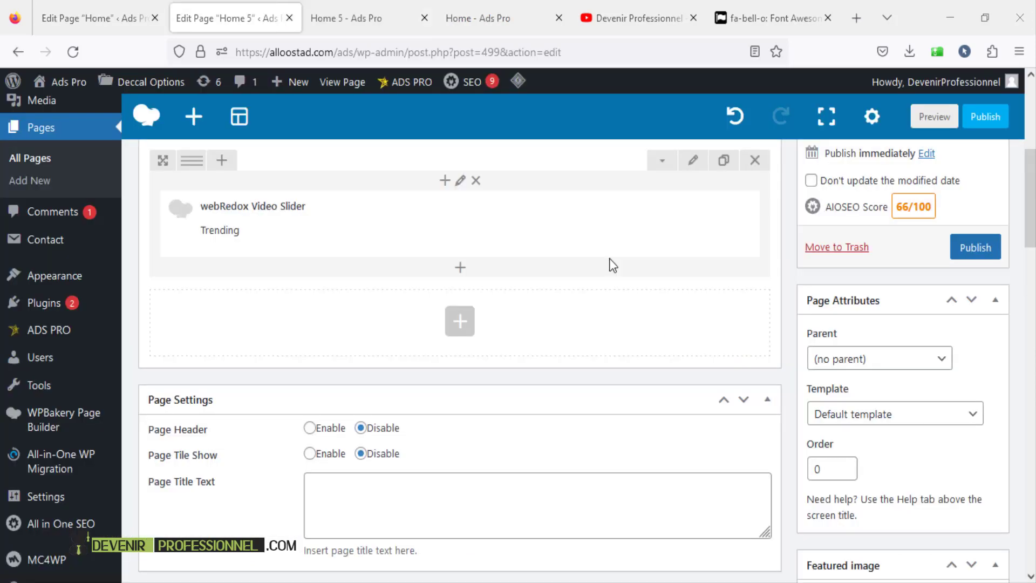
# - Add a webRedox Title element below the video slider from the 'by webRedox' tab
pyautogui.click(465, 328)
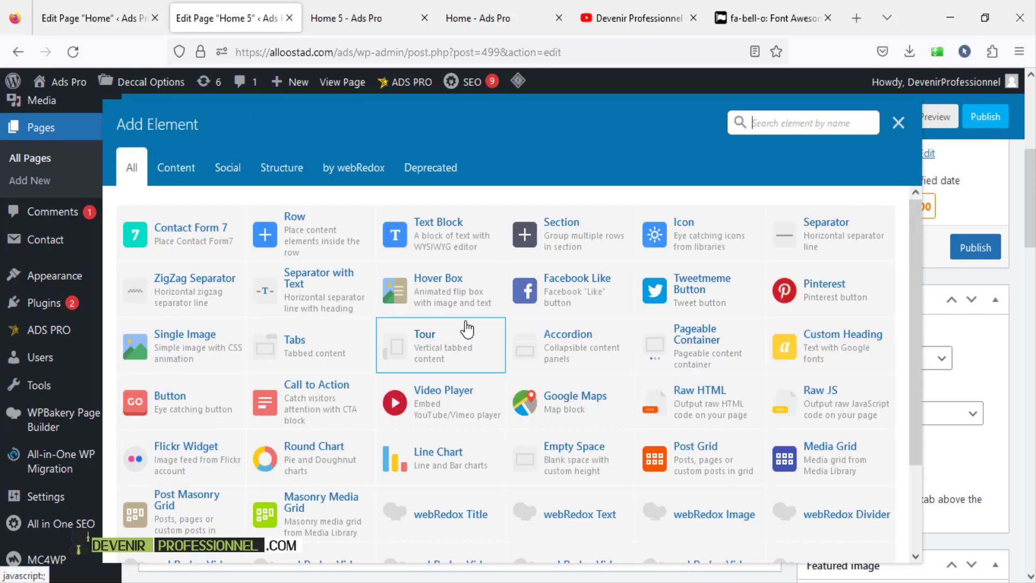
pyautogui.click(357, 170)
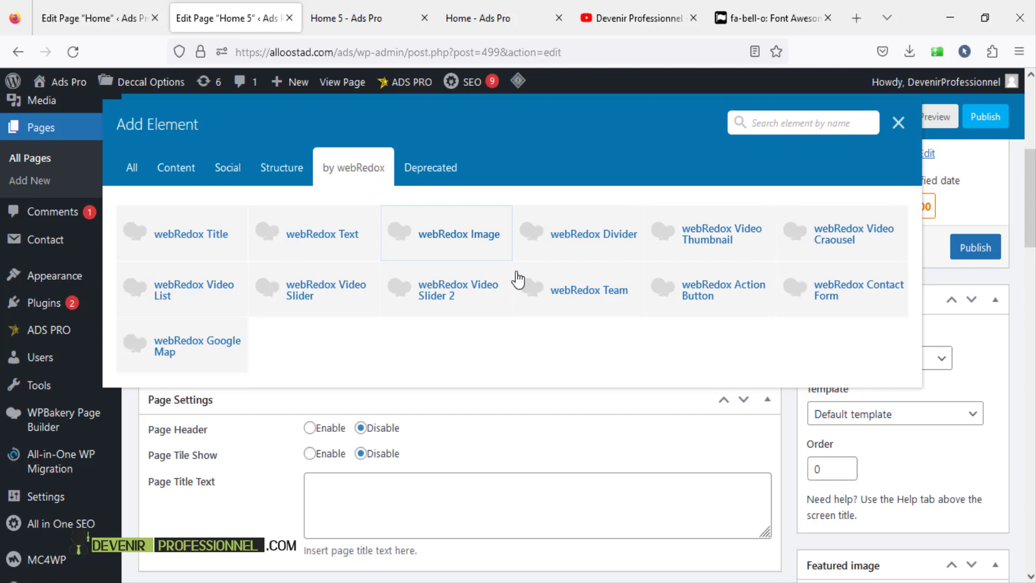
pyautogui.click(214, 246)
# - Select the Trending Videos heading on the live home page for reference, then begin typing the Heading Title
pyautogui.click(363, 21)
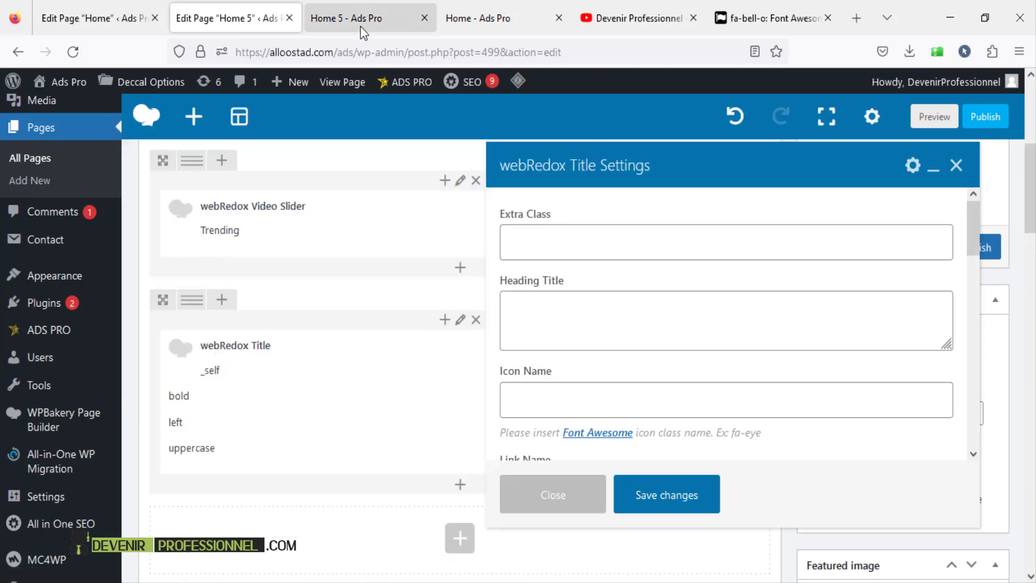
pyautogui.click(446, 19)
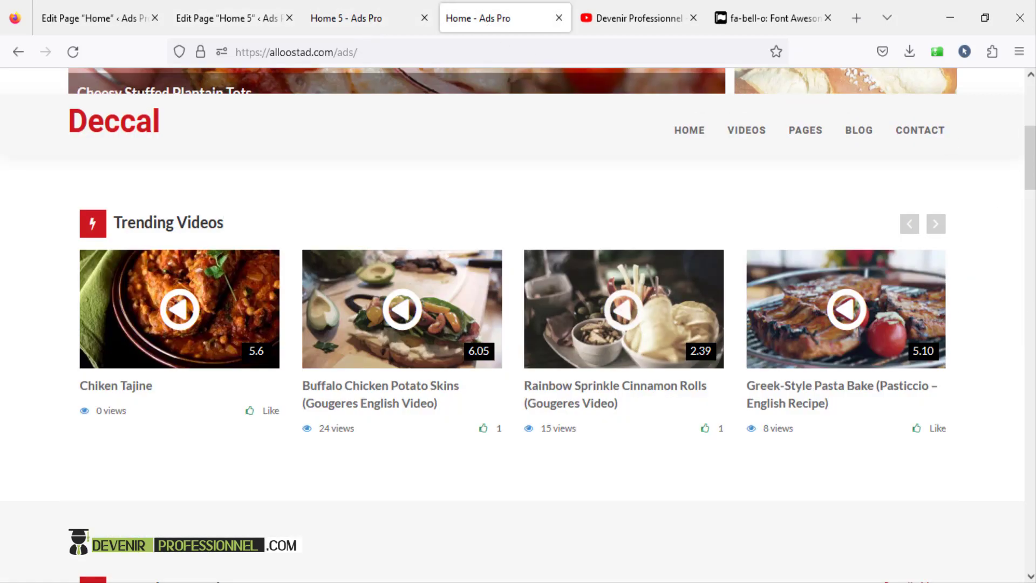
pyautogui.scroll(3, 533, 329)
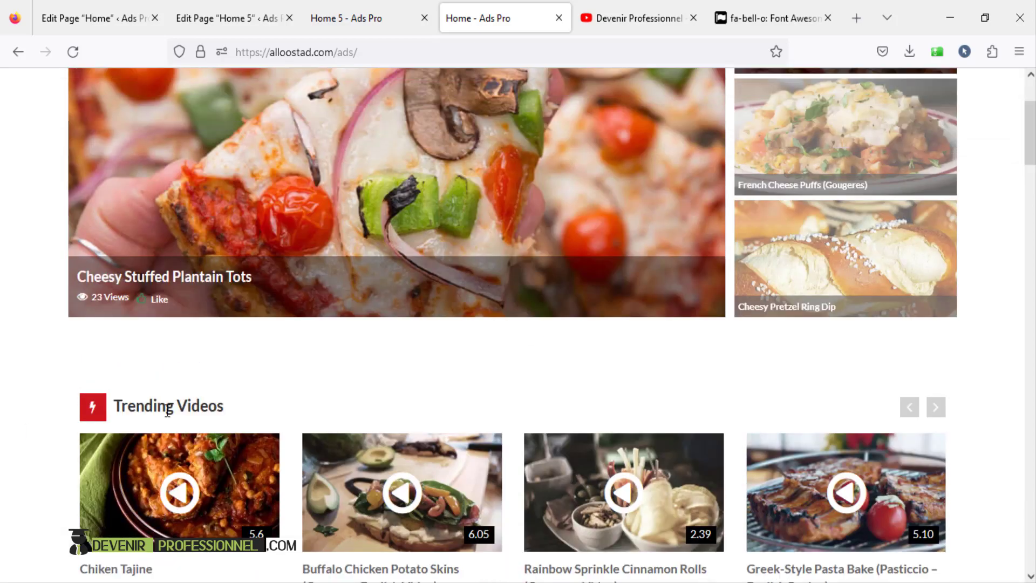
pyautogui.moveTo(116, 405); pyautogui.dragTo(236, 411)
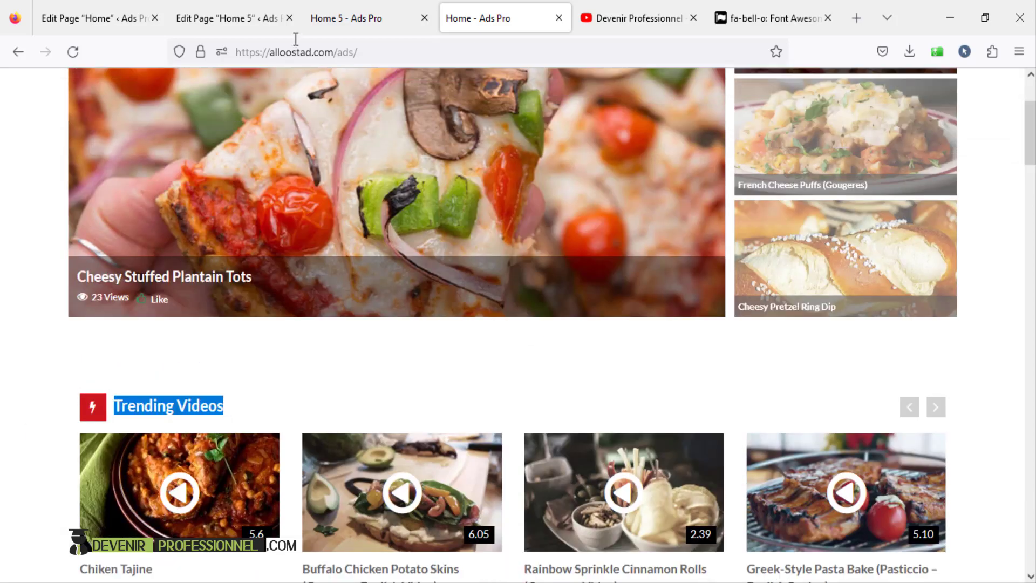
pyautogui.click(223, 24)
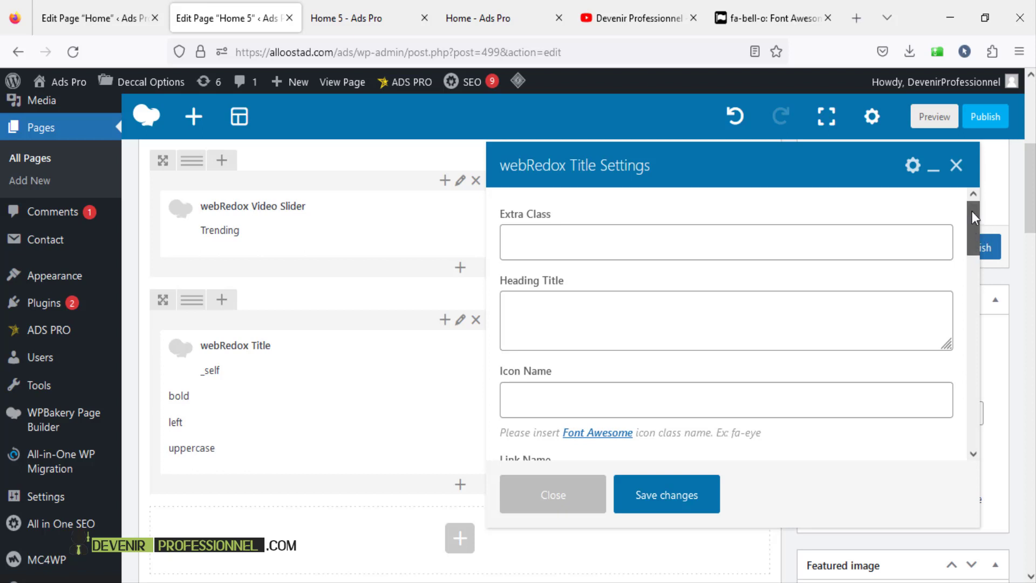
pyautogui.click(735, 332)
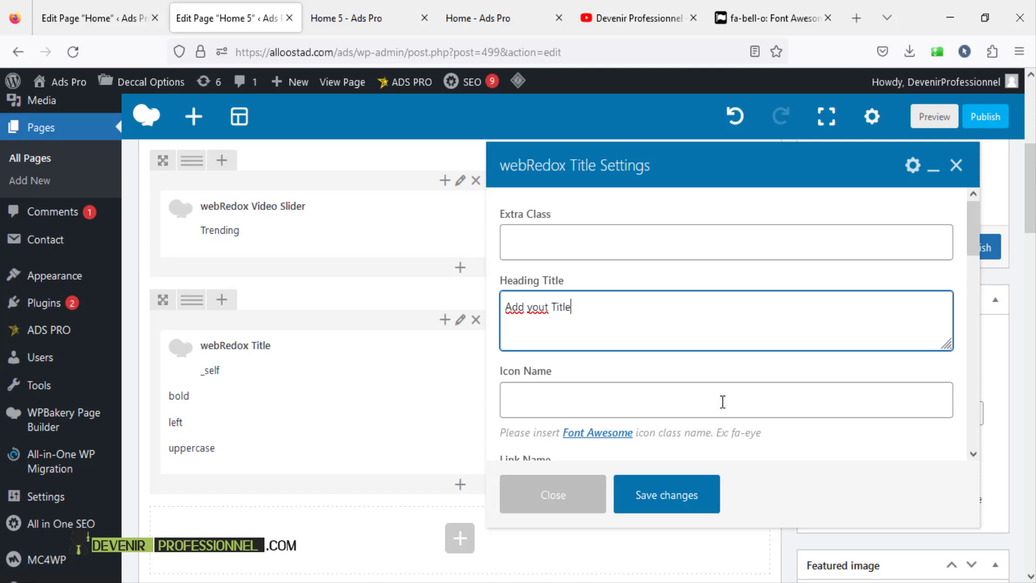
# - Save the webRedox Title settings with the heading 'Add yout Title'
pyautogui.scroll(-6, 678, 254)
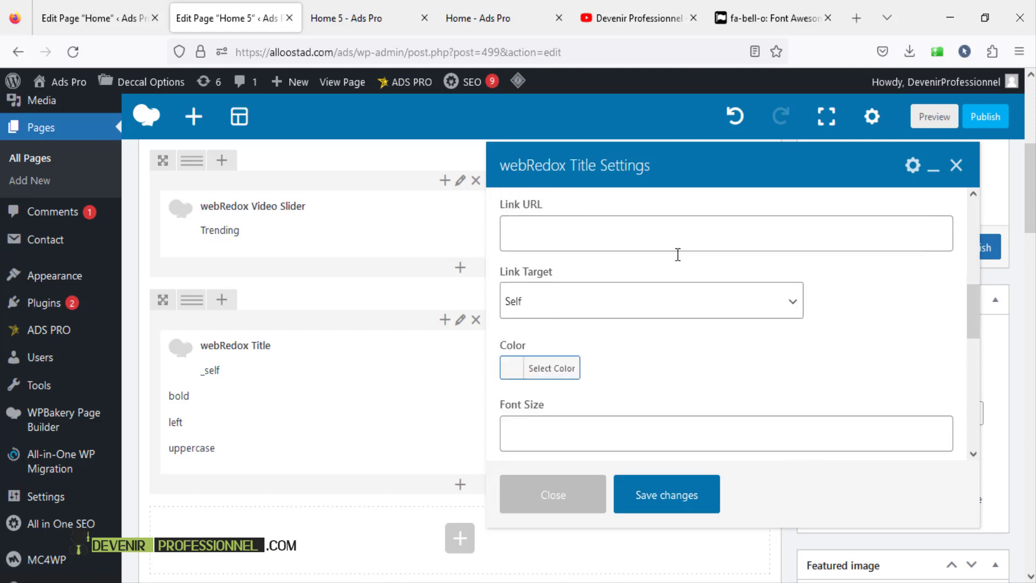
pyautogui.scroll(-1, 678, 254)
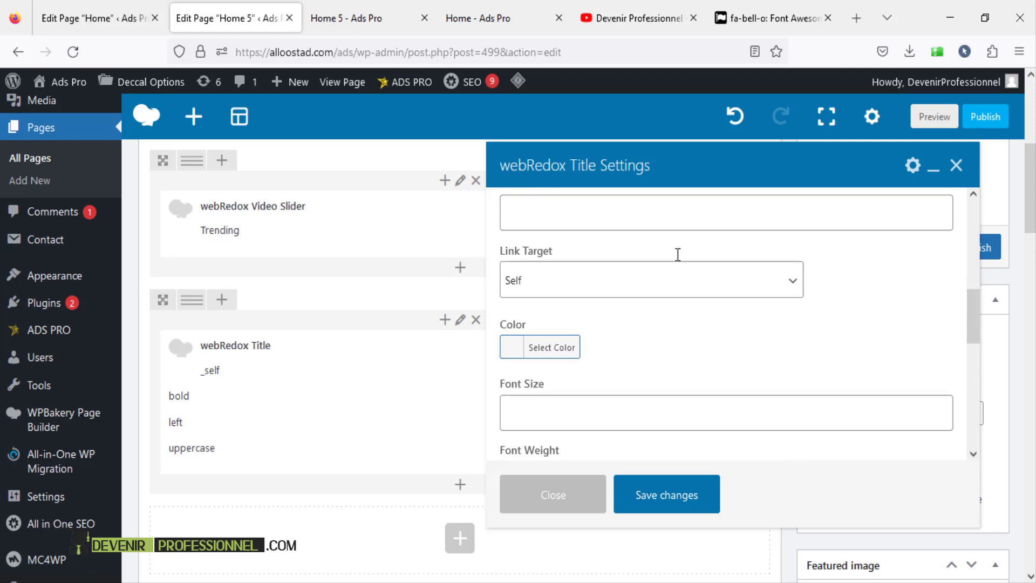
pyautogui.click(668, 497)
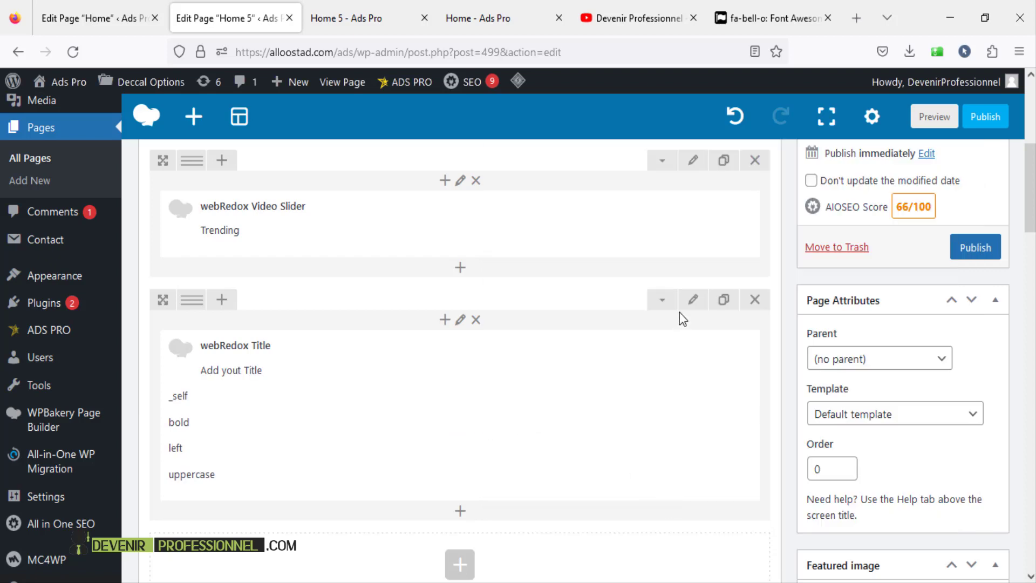
# - Make the title's row a webRedox Row with an In Grid section layout
pyautogui.click(692, 303)
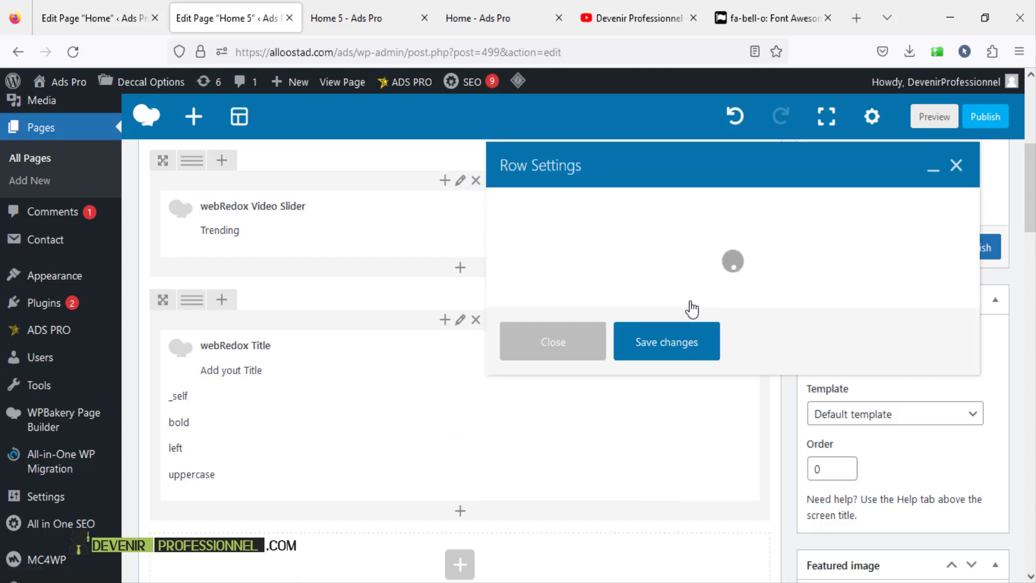
pyautogui.scroll(-3, 653, 283)
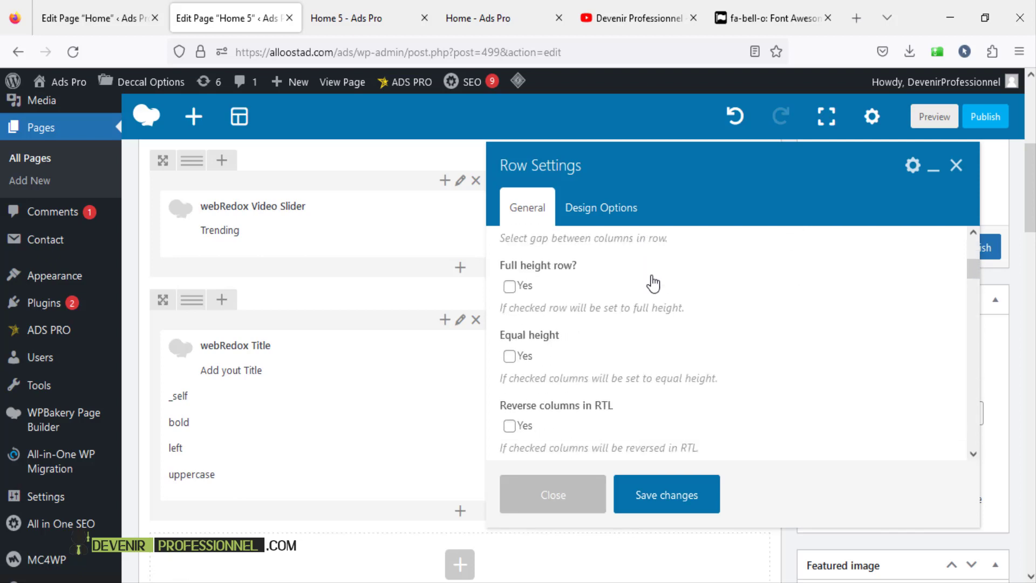
pyautogui.scroll(-6, 654, 282)
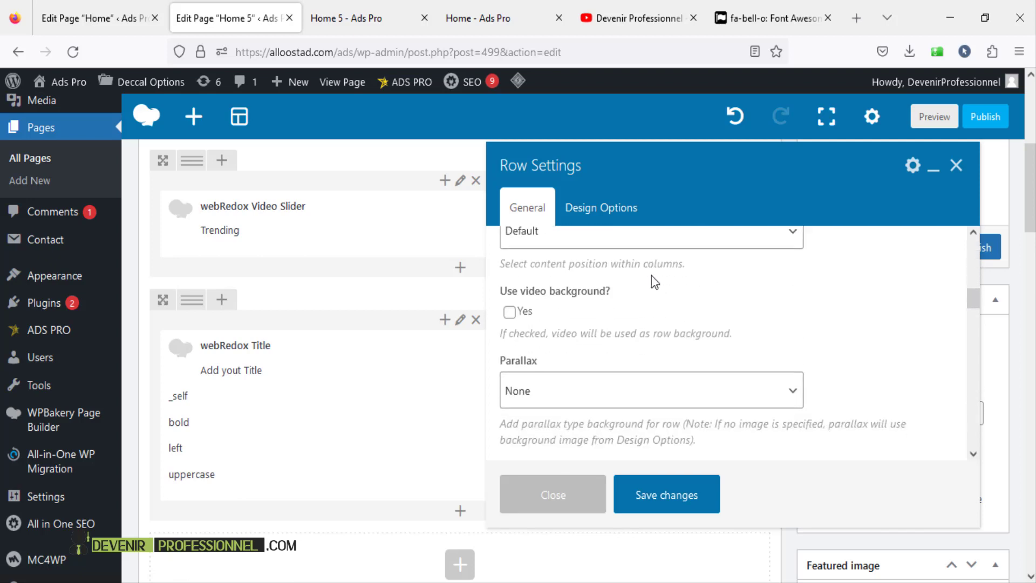
pyautogui.scroll(-6, 655, 281)
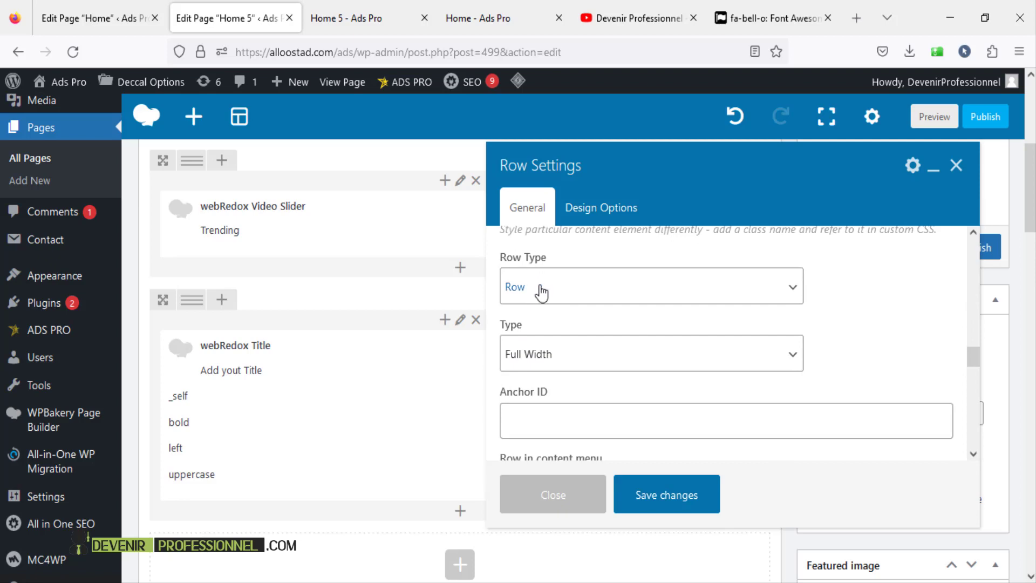
pyautogui.click(541, 292)
pyautogui.click(565, 343)
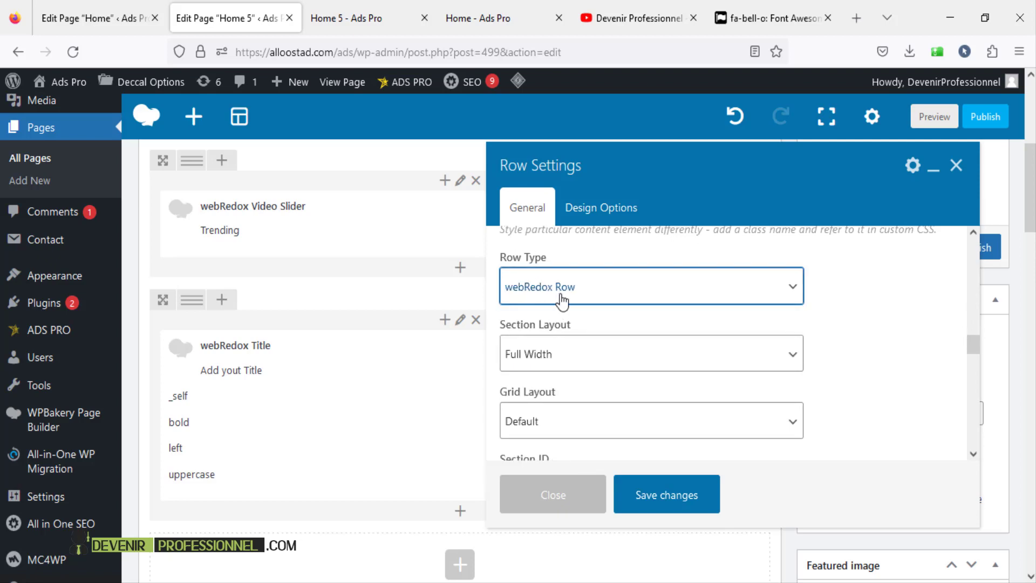
pyautogui.click(546, 361)
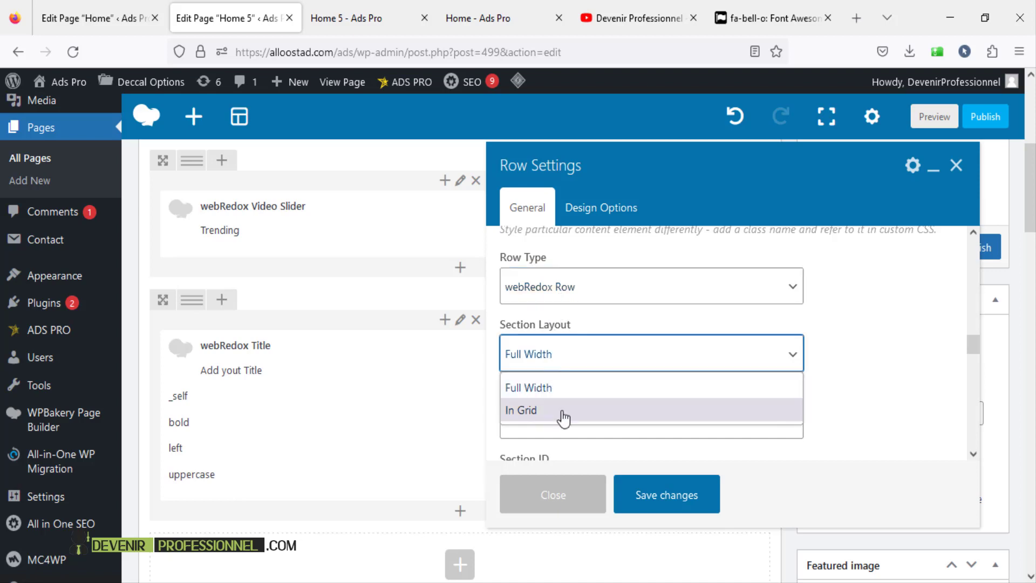
pyautogui.click(563, 417)
# - Give the row Space 80 default padding and save the row settings
pyautogui.scroll(-2, 696, 375)
pyautogui.scroll(-5, 697, 376)
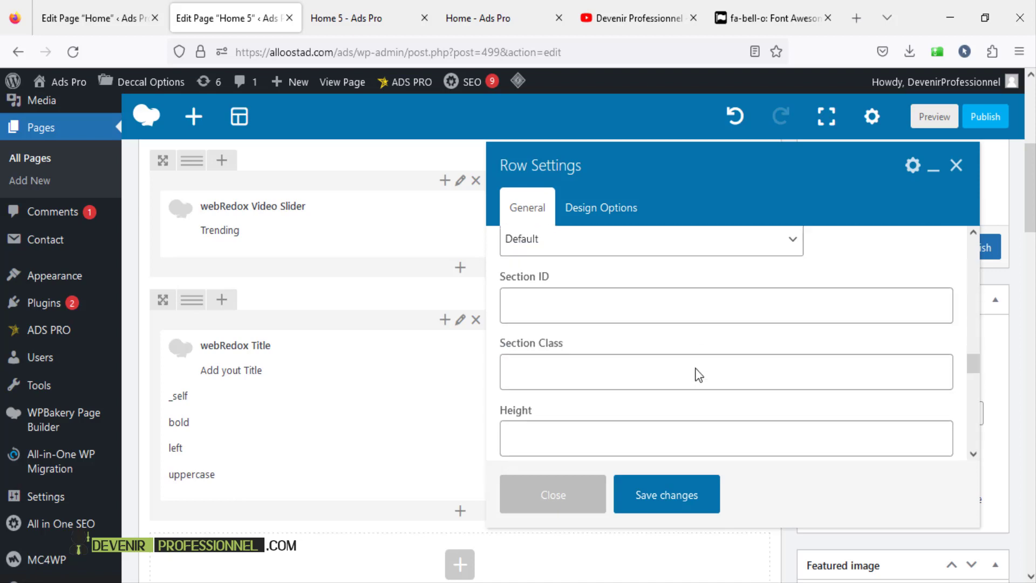
pyautogui.scroll(-2, 699, 375)
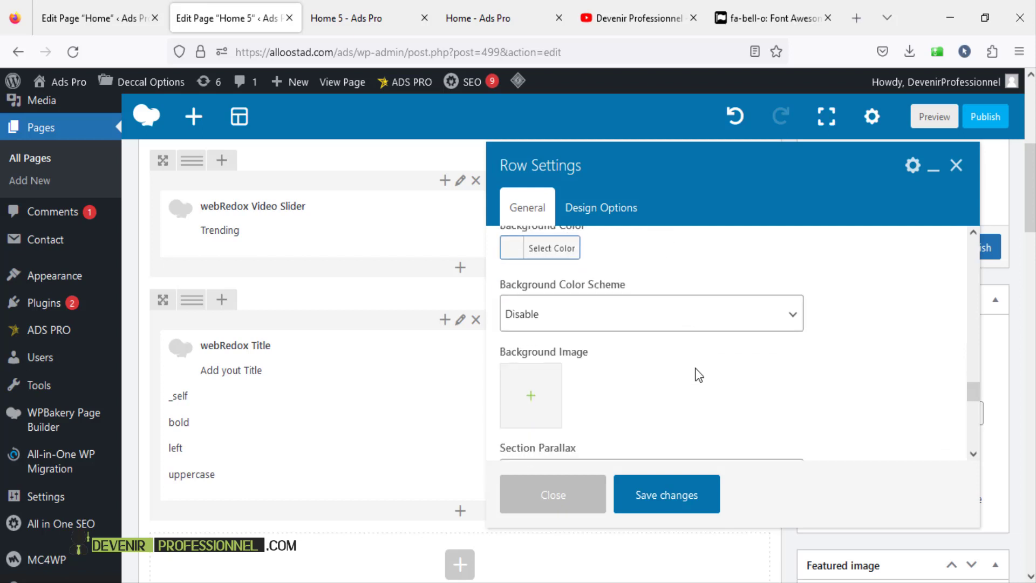
pyautogui.scroll(-2, 699, 375)
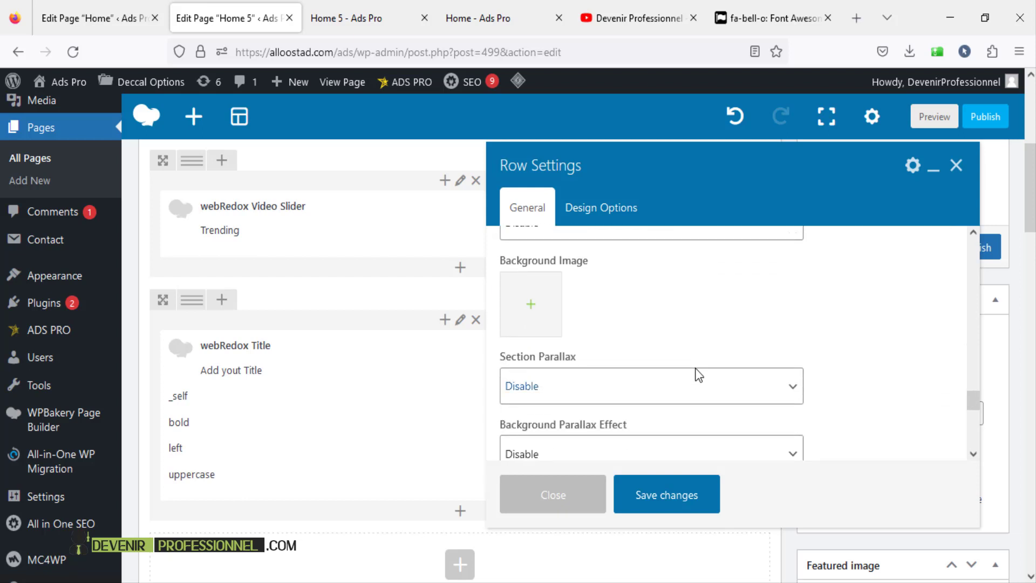
pyautogui.scroll(-2, 698, 375)
pyautogui.scroll(-4, 698, 376)
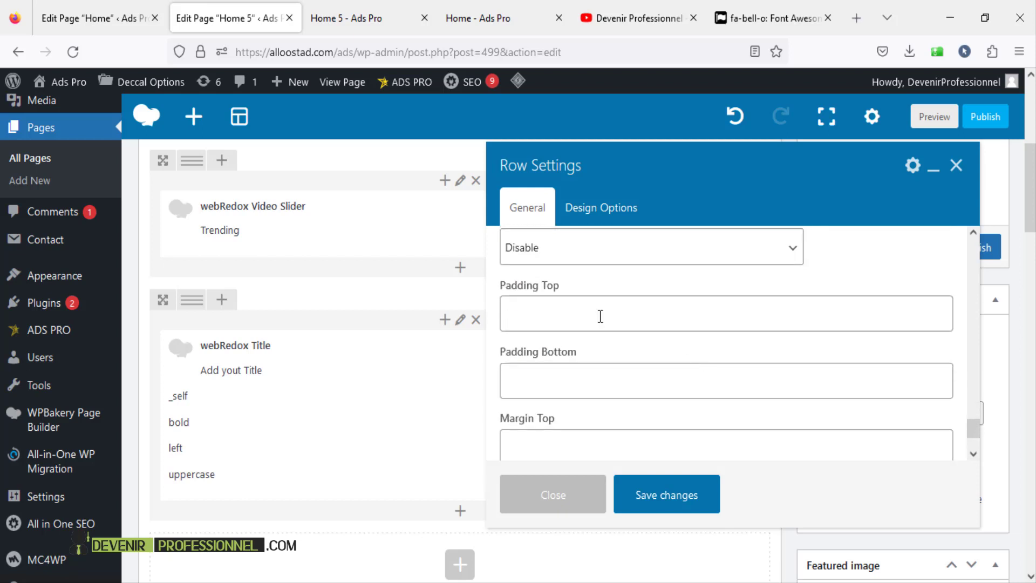
pyautogui.click(561, 376)
pyautogui.scroll(2, 569, 356)
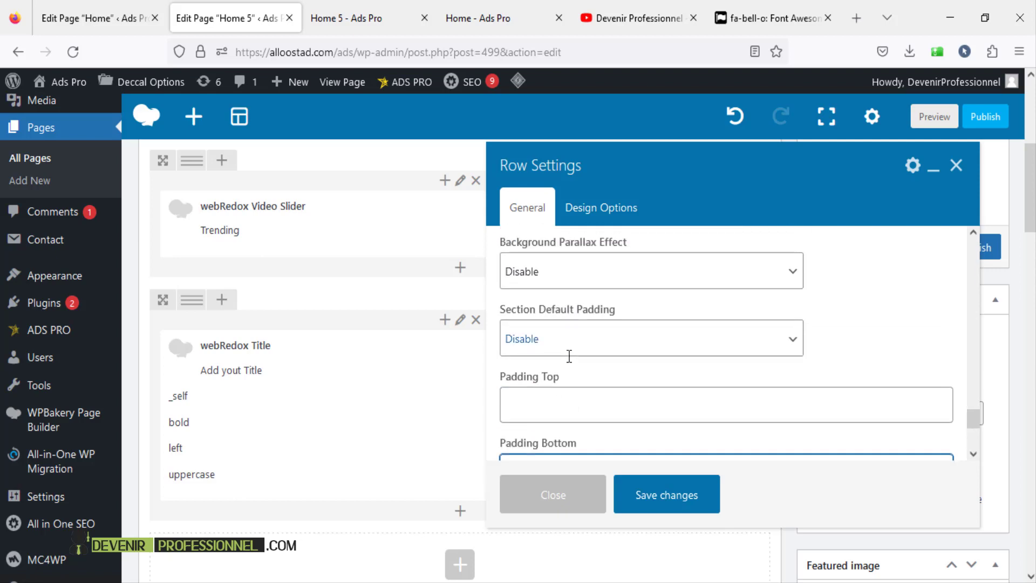
pyautogui.click(555, 347)
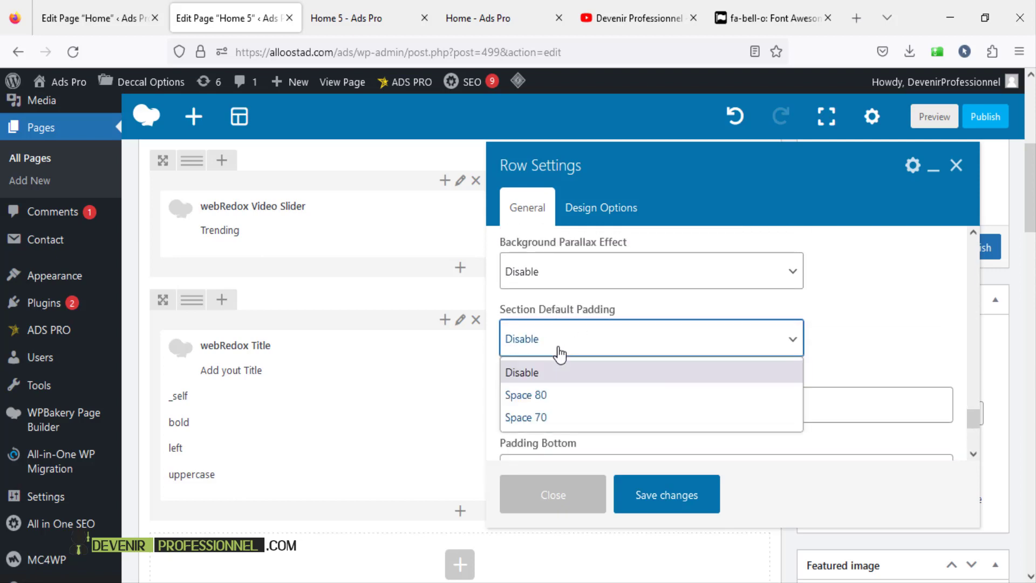
pyautogui.click(549, 404)
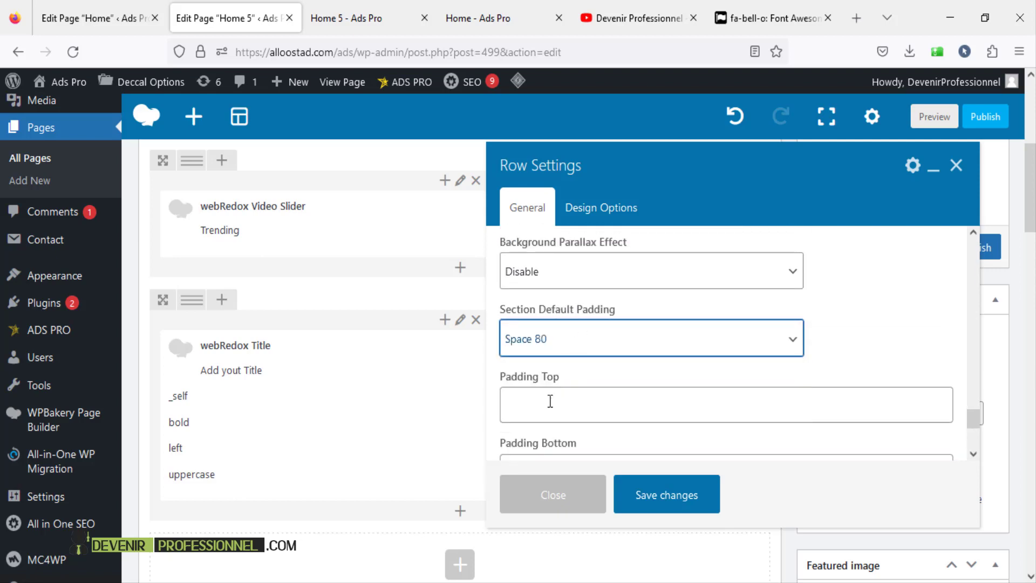
pyautogui.click(685, 499)
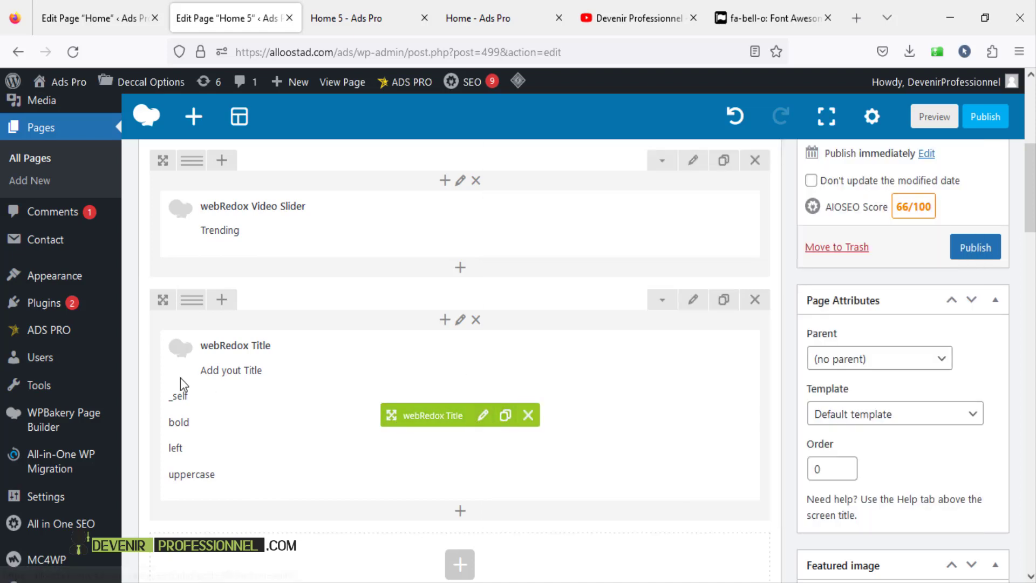
# - Copy fa-bell-o from the Font Awesome page into the title's Icon Name and save
pyautogui.click(482, 415)
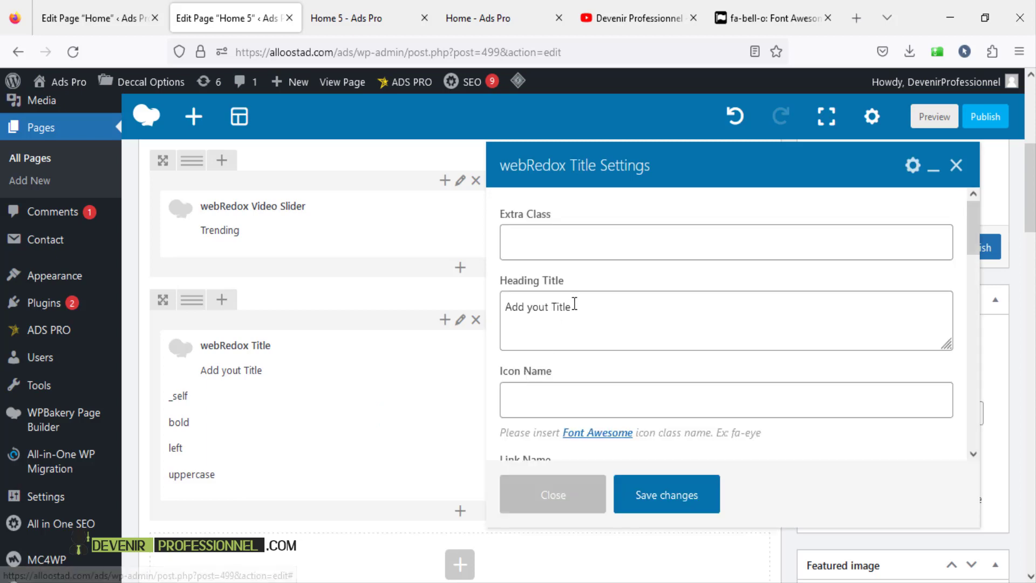
pyautogui.click(553, 404)
pyautogui.click(746, 24)
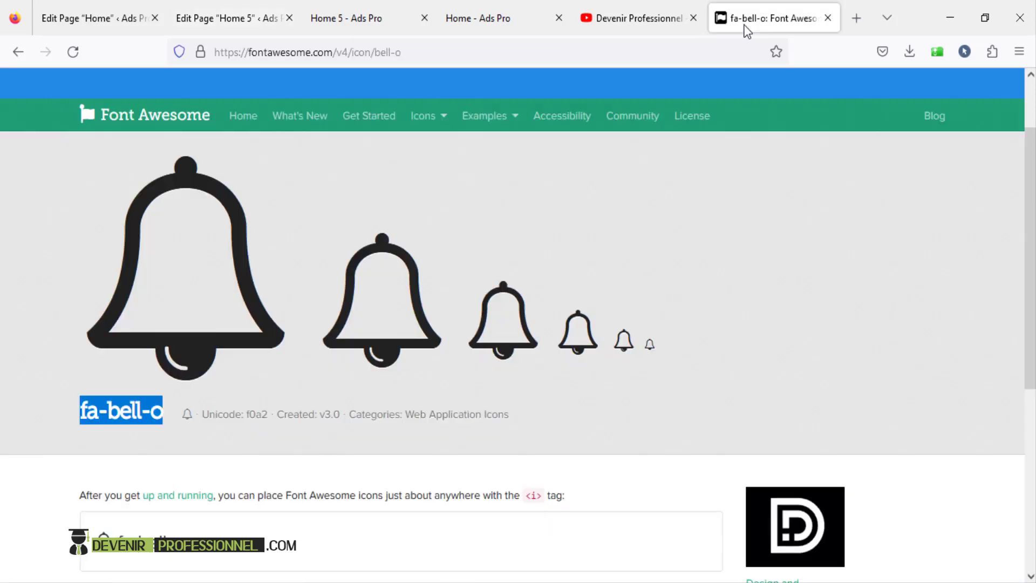
pyautogui.scroll(2, 141, 156)
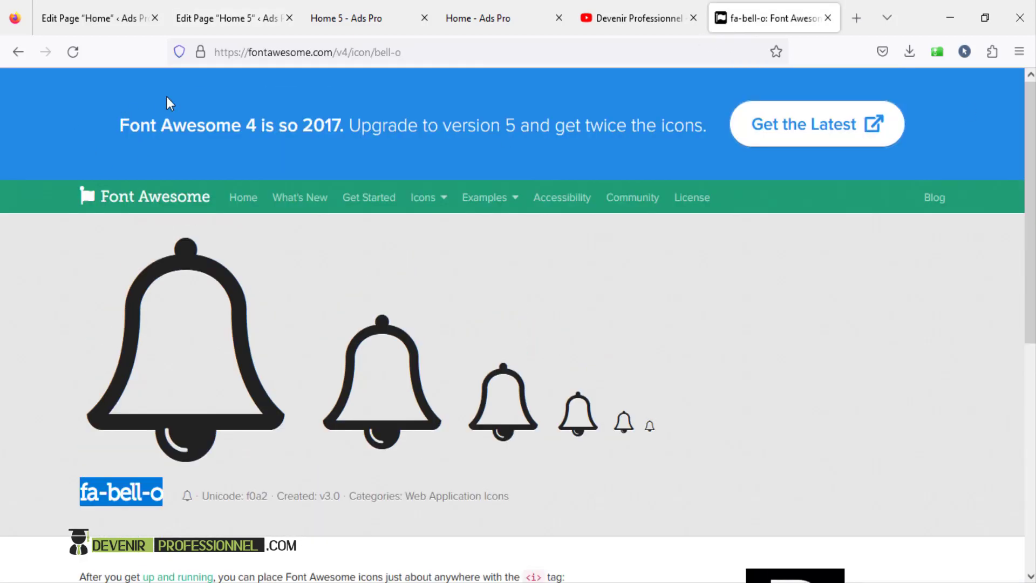
pyautogui.rightClick(115, 494)
pyautogui.click(135, 296)
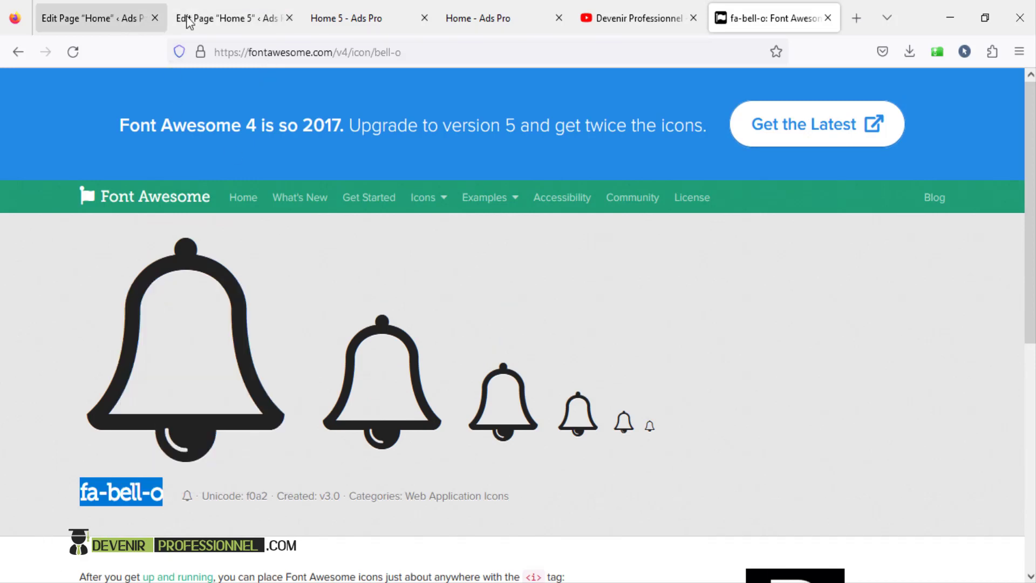
pyautogui.click(188, 22)
pyautogui.rightClick(531, 410)
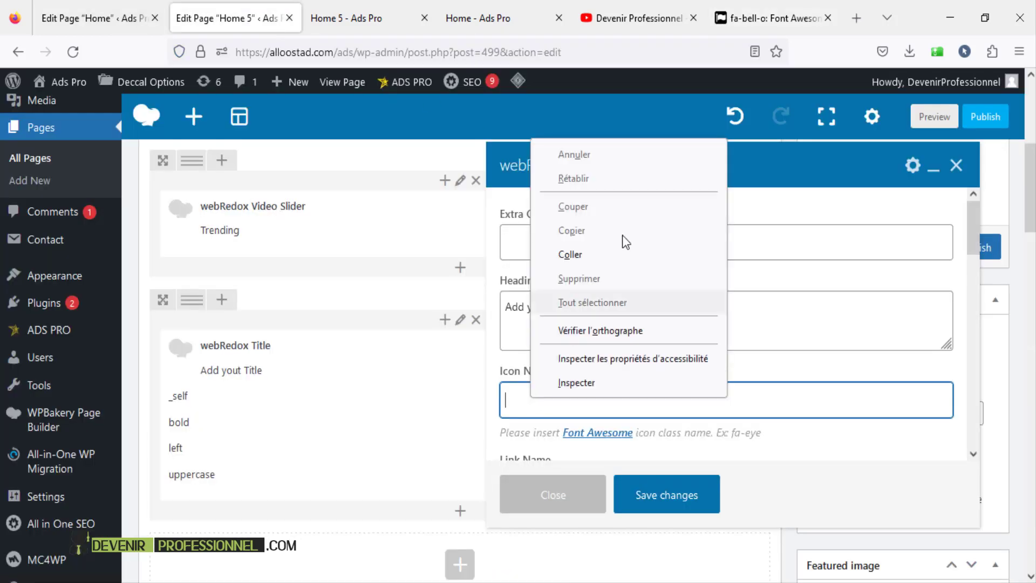
pyautogui.click(570, 254)
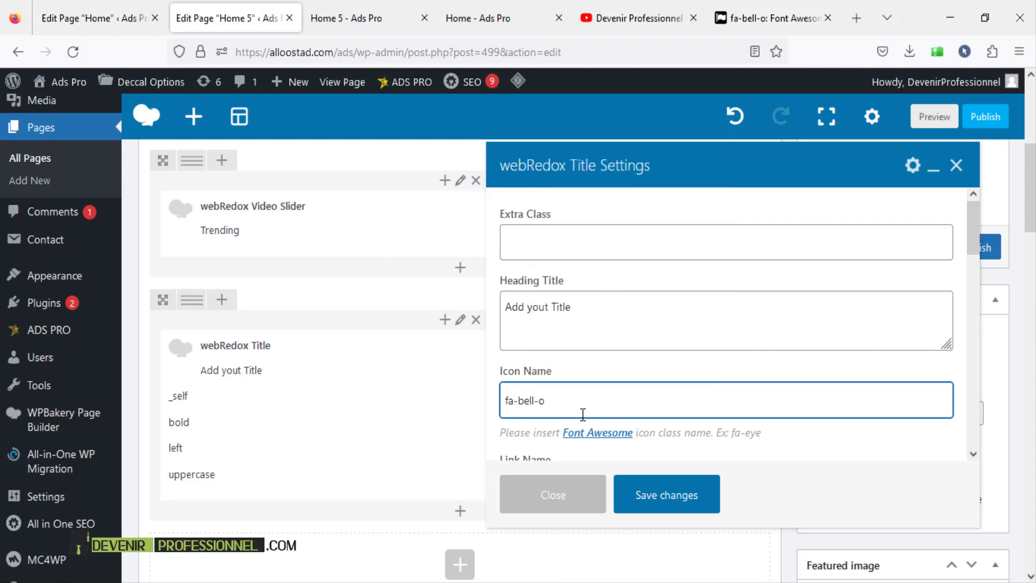
pyautogui.click(675, 504)
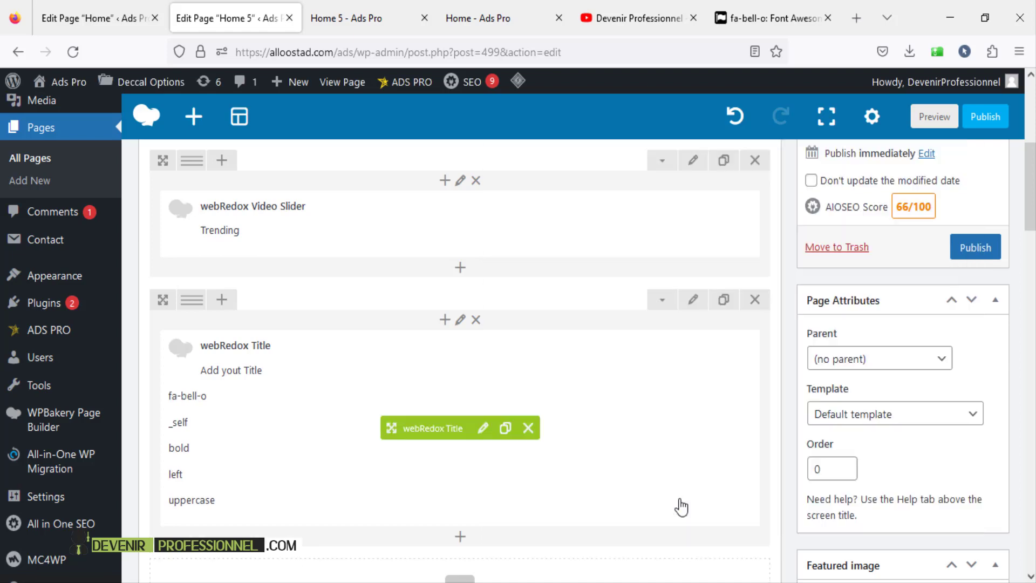
pyautogui.scroll(3, 971, 232)
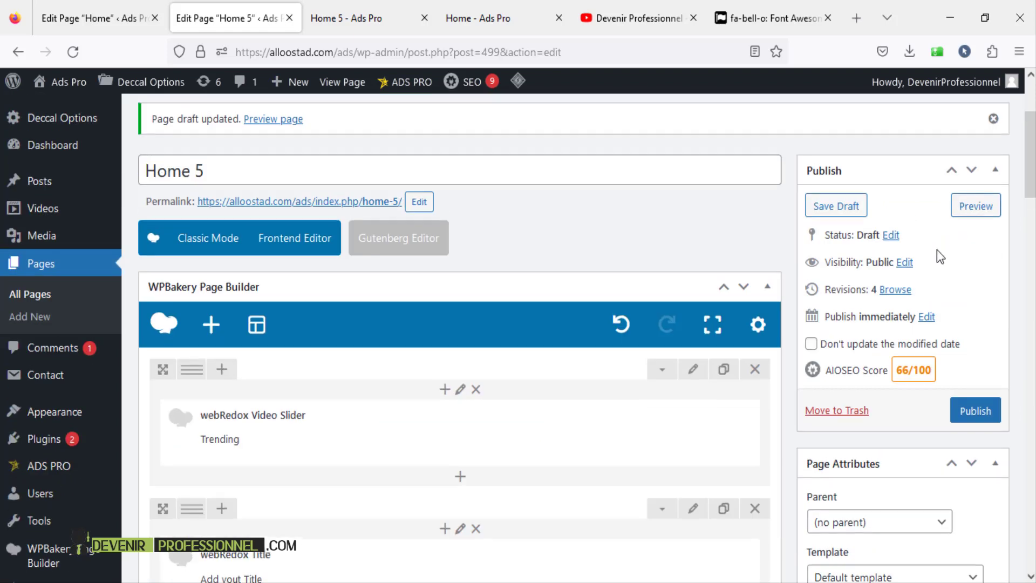
# - Save the Home 5 draft and open its preview in a separate tab
pyautogui.click(846, 210)
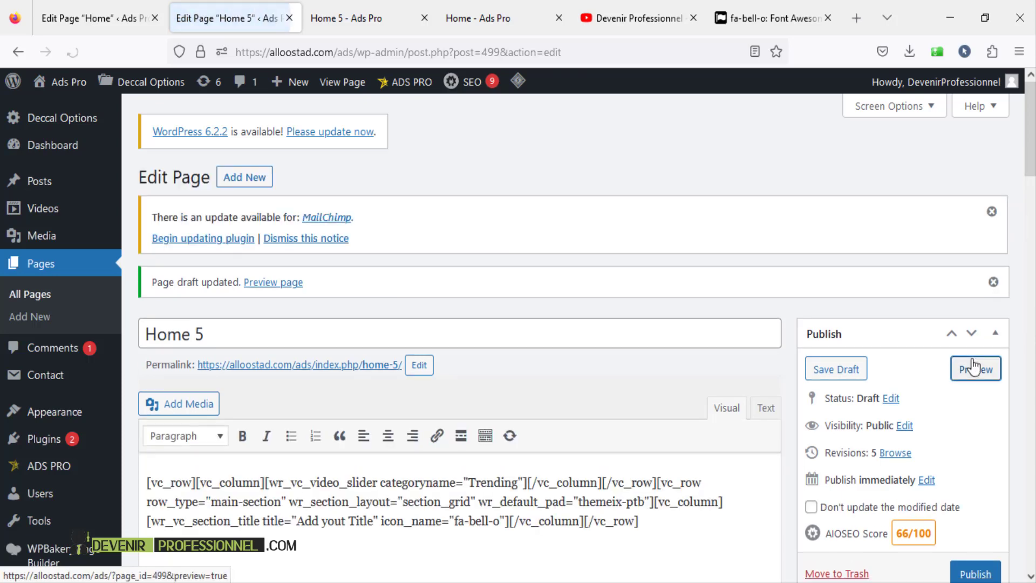
pyautogui.rightClick(973, 363)
pyautogui.click(882, 110)
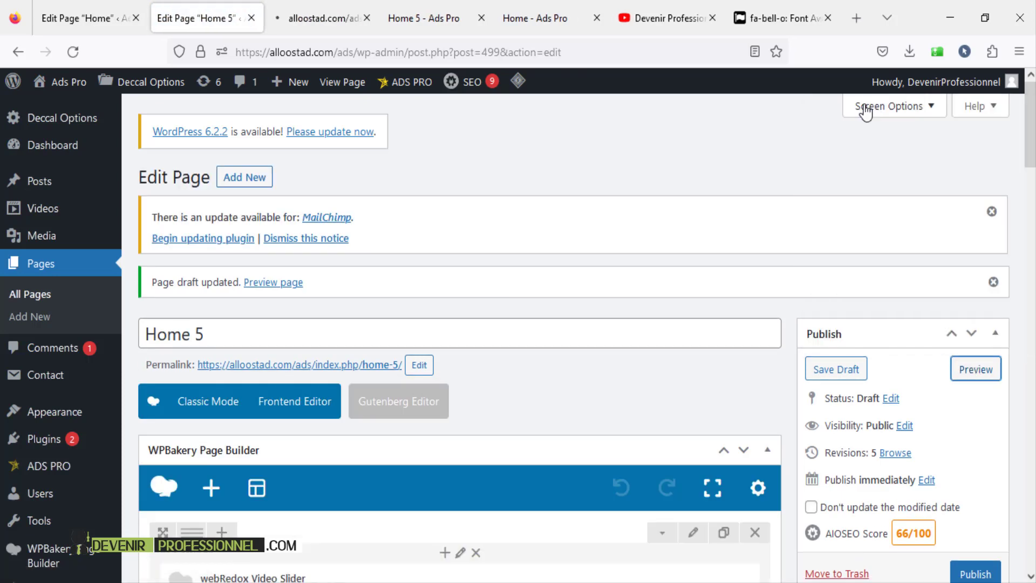
pyautogui.click(481, 19)
pyautogui.click(283, 19)
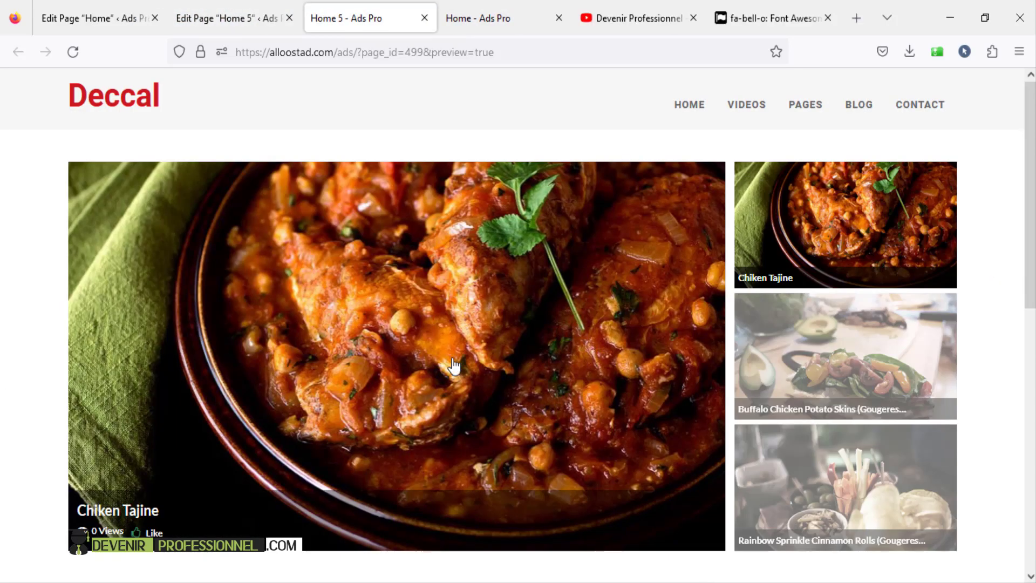
# - Compare the 'Add Yout Title' heading with the live home page's Trending Videos heading
pyautogui.scroll(-6, 452, 358)
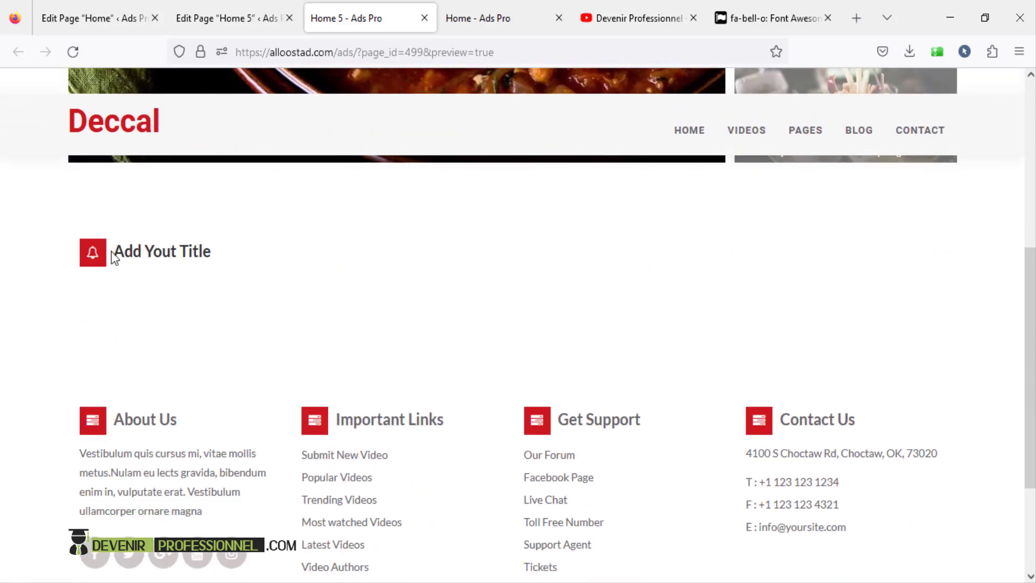
pyautogui.moveTo(113, 251); pyautogui.dragTo(231, 266)
pyautogui.click(251, 266)
pyautogui.click(458, 30)
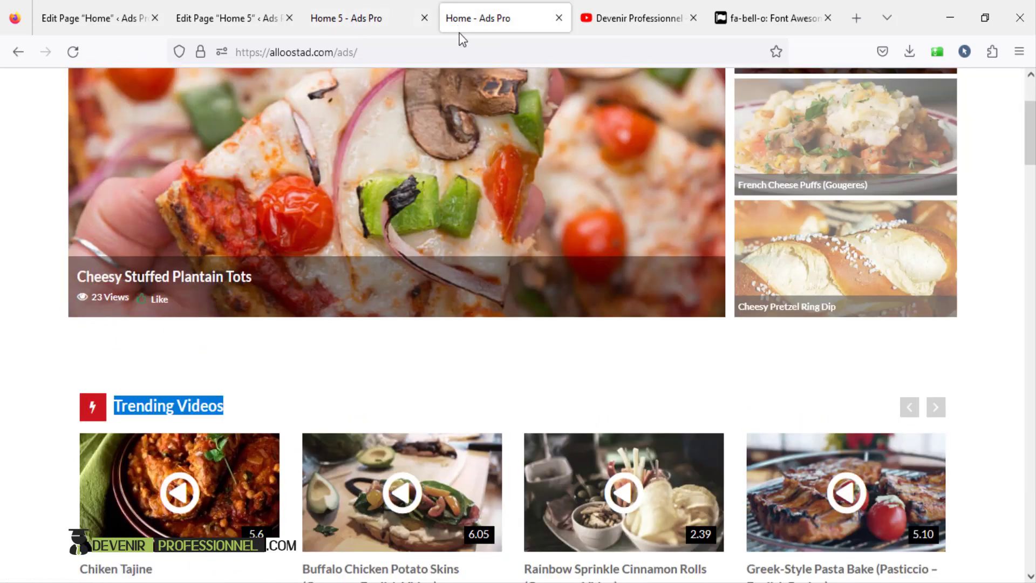
pyautogui.click(227, 414)
pyautogui.moveTo(130, 402); pyautogui.dragTo(200, 405)
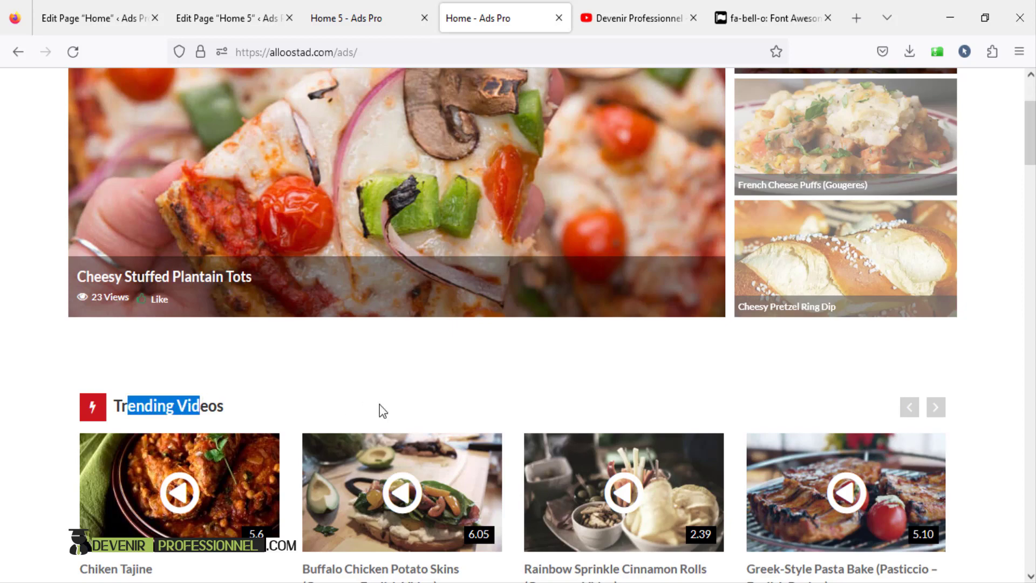
pyautogui.scroll(-3, 657, 430)
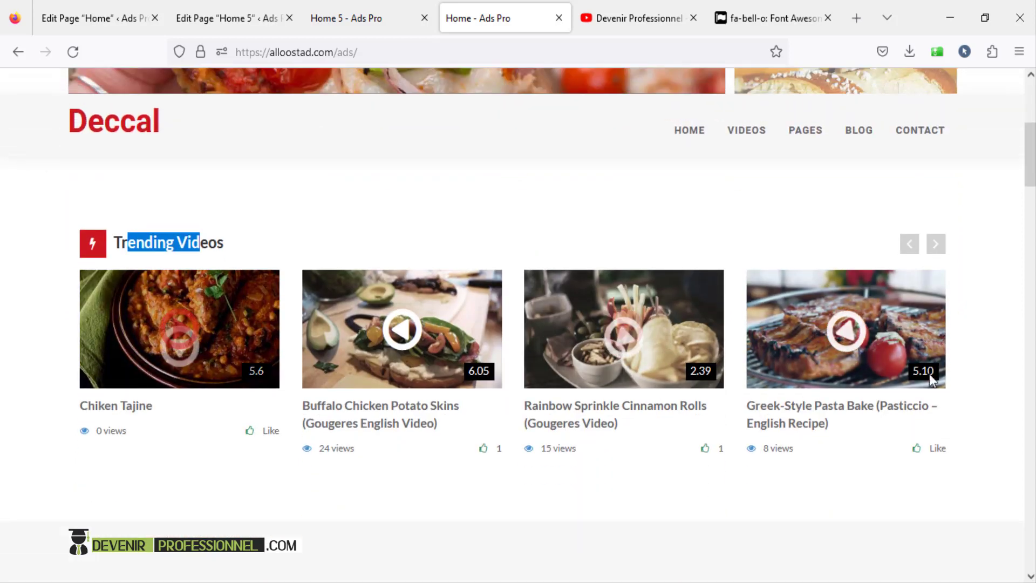
pyautogui.click(227, 18)
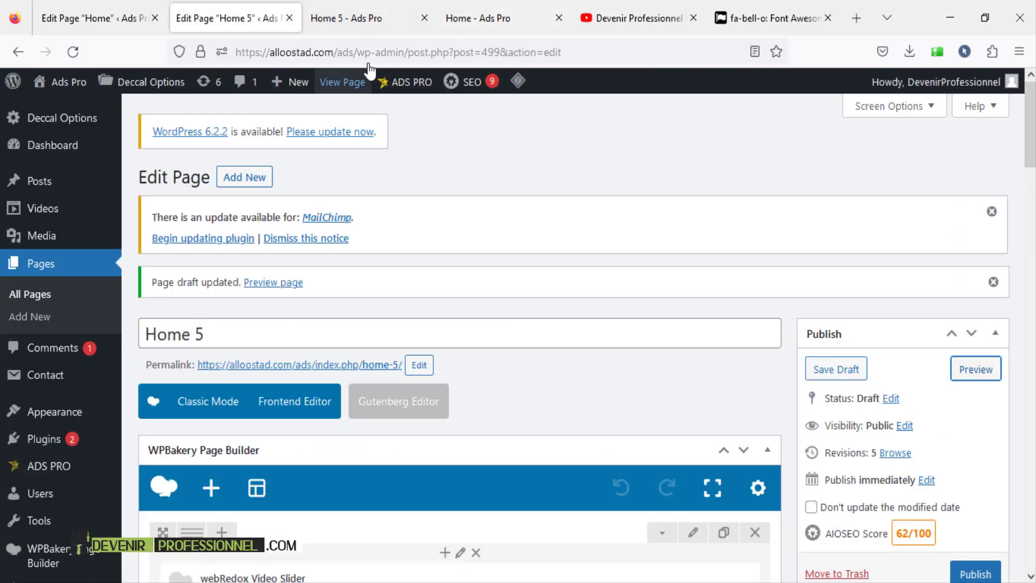
# - Add a webRedox Video Crausel element below the title and start filling its Category Name
pyautogui.scroll(-8, 377, 231)
pyautogui.scroll(-2, 430, 259)
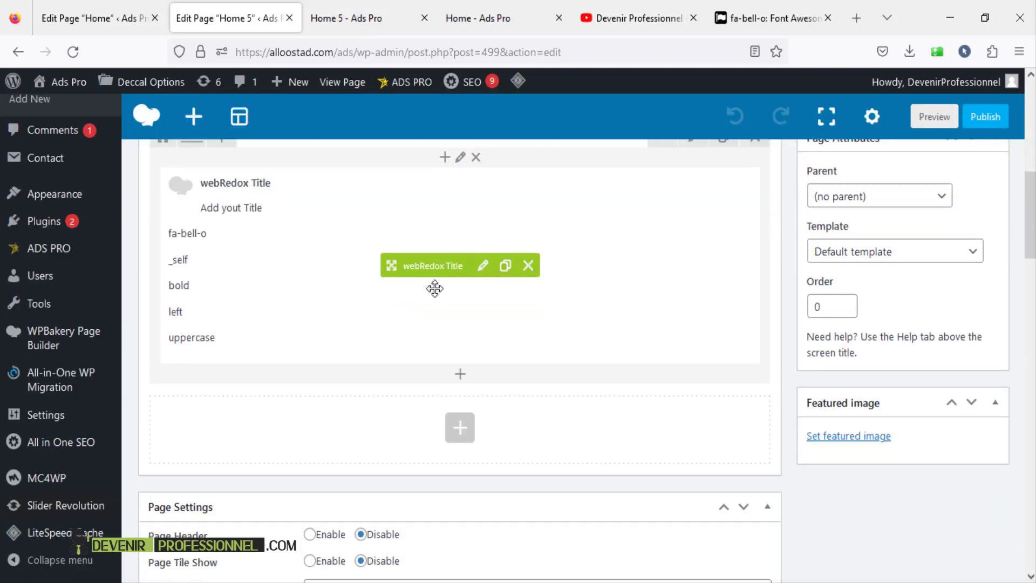
pyautogui.scroll(2, 465, 309)
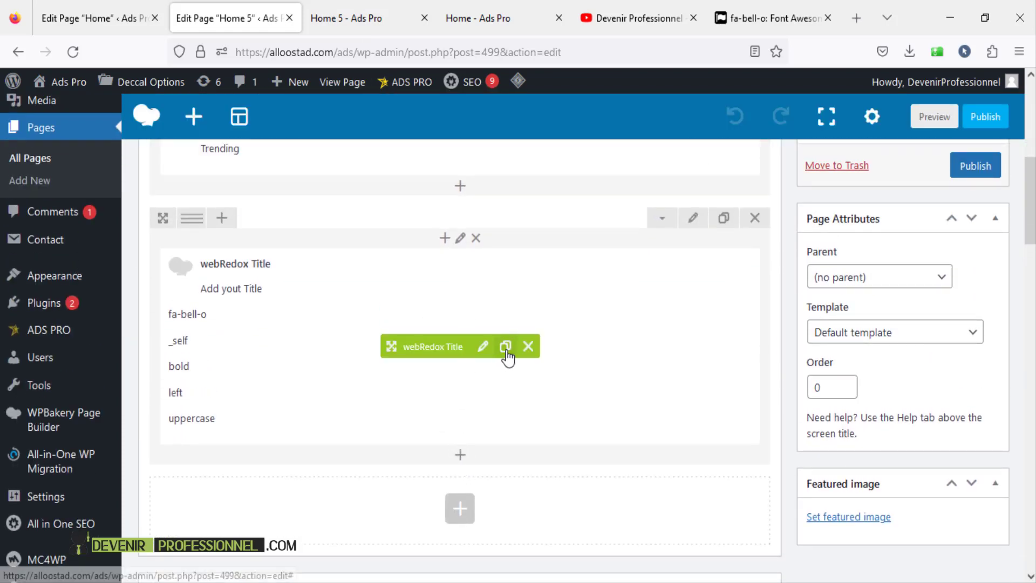
pyautogui.click(460, 460)
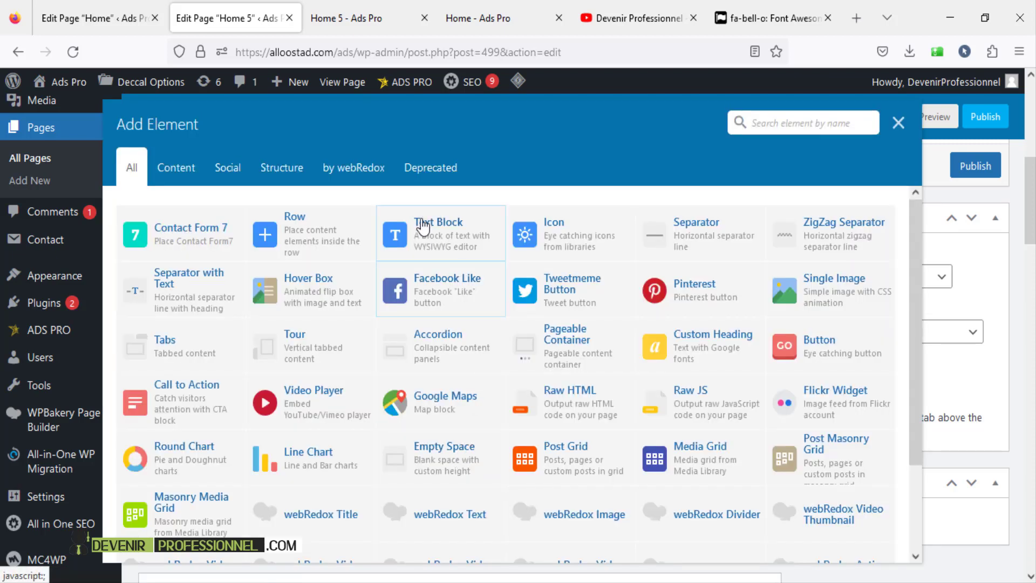
pyautogui.click(369, 172)
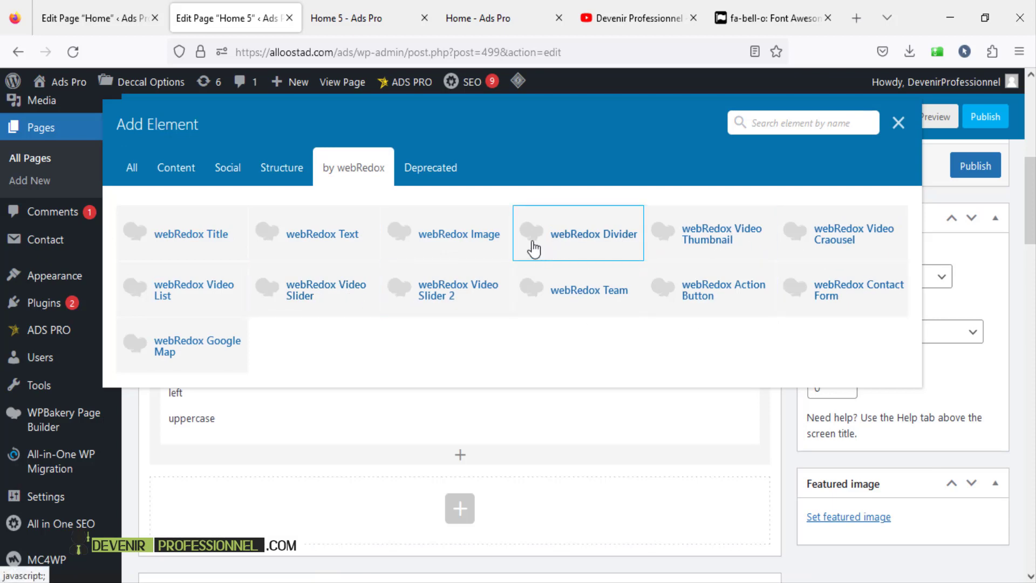
pyautogui.click(859, 236)
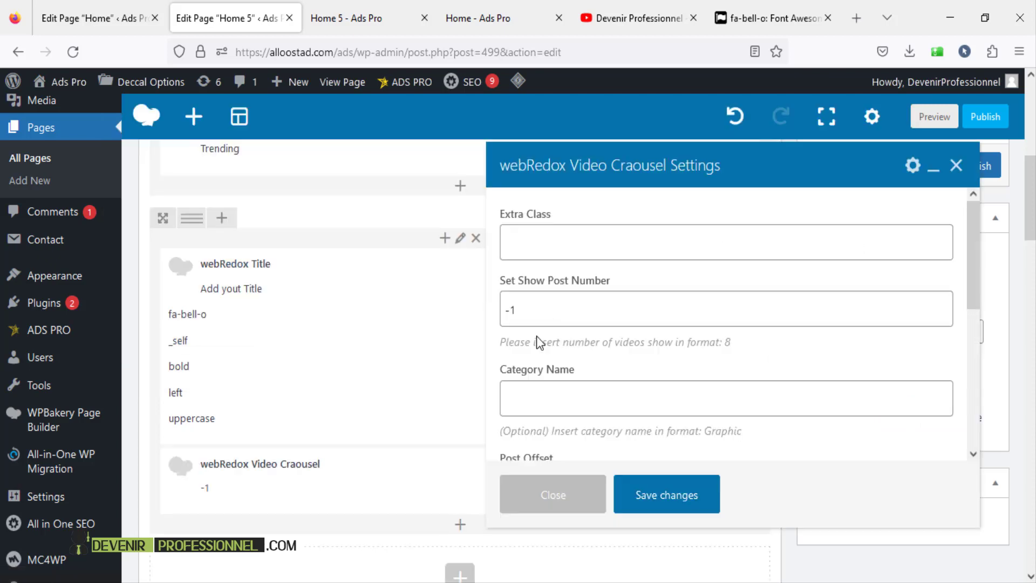
pyautogui.scroll(-3, 560, 315)
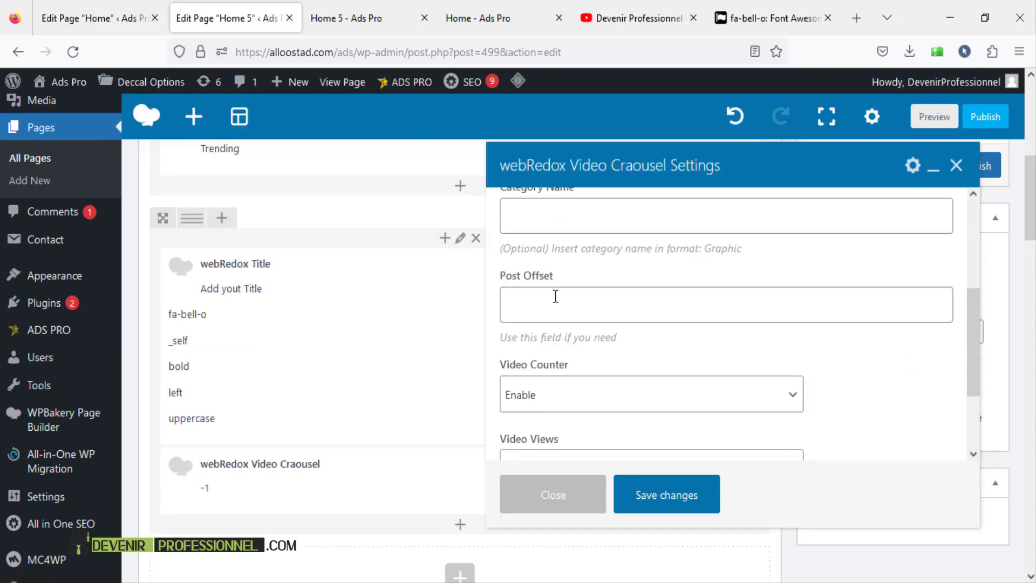
pyautogui.click(560, 315)
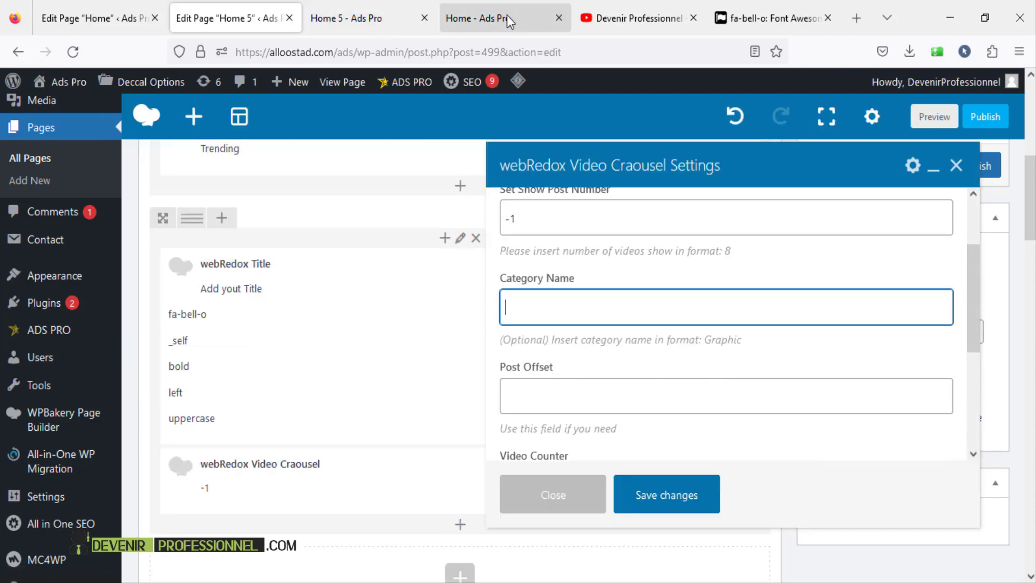
# - Copy the Planet category name from the Videos Categories list opened in a new tab
pyautogui.click(81, 18)
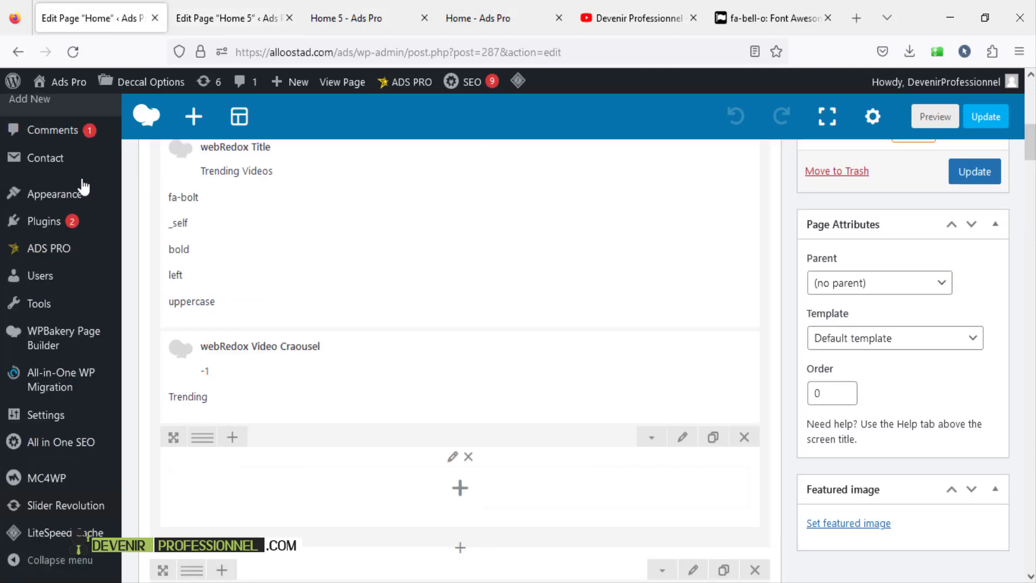
pyautogui.scroll(4, 77, 223)
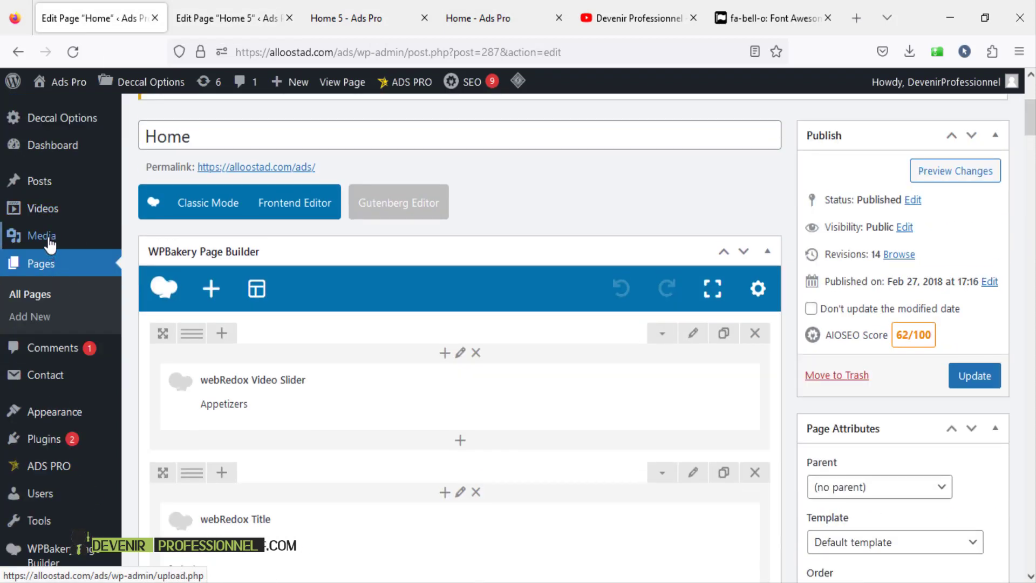
pyautogui.moveTo(54, 218)
pyautogui.rightClick(156, 257)
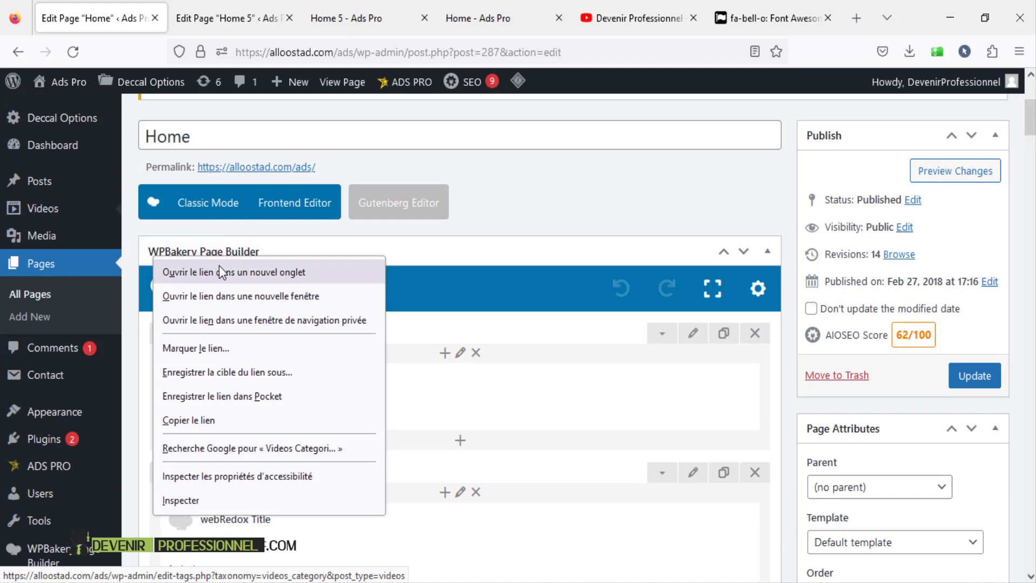
pyautogui.click(219, 265)
pyautogui.click(211, 6)
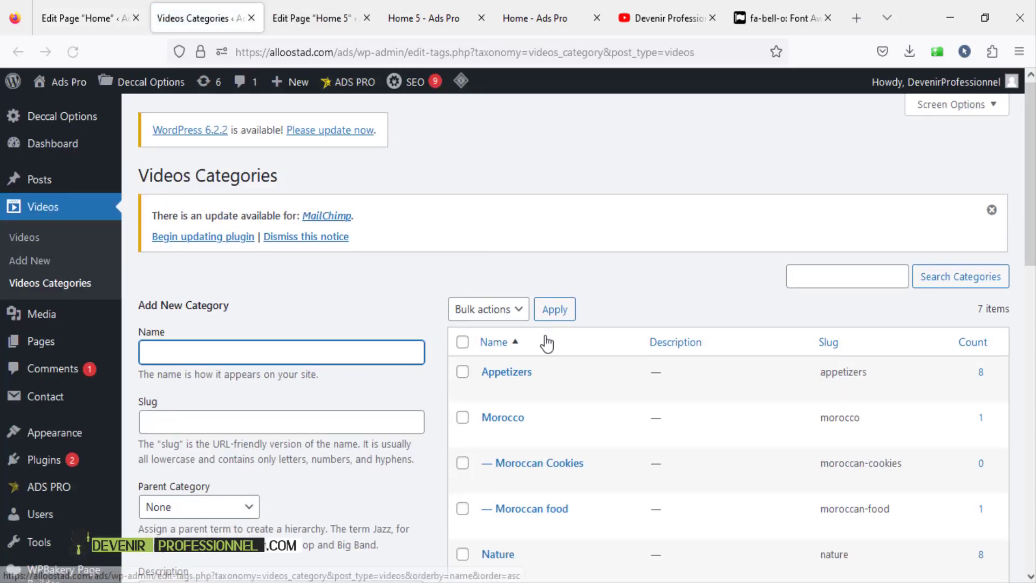
pyautogui.scroll(-3, 534, 361)
pyautogui.scroll(-2, 532, 364)
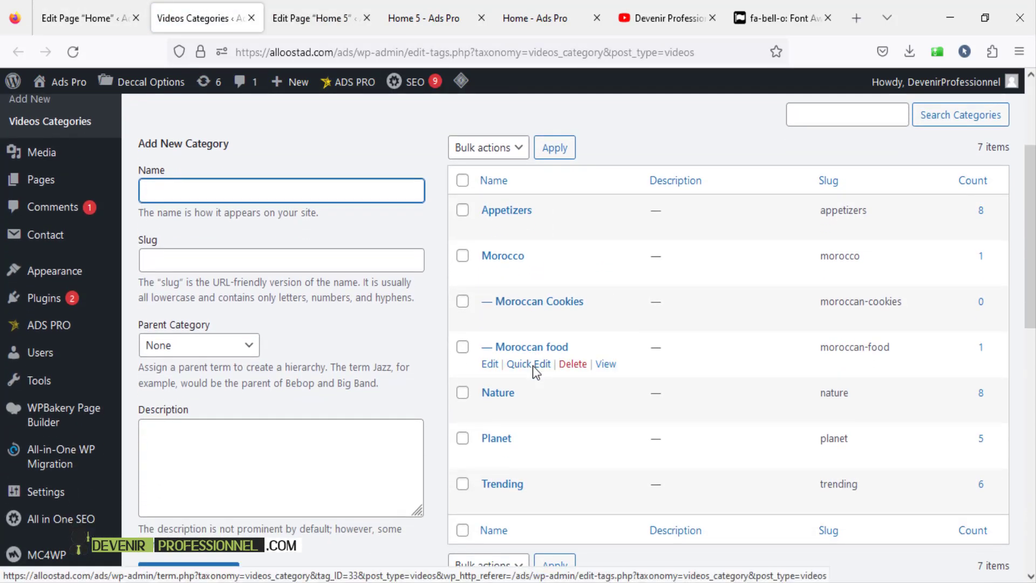
pyautogui.doubleClick(510, 438)
pyautogui.rightClick(486, 435)
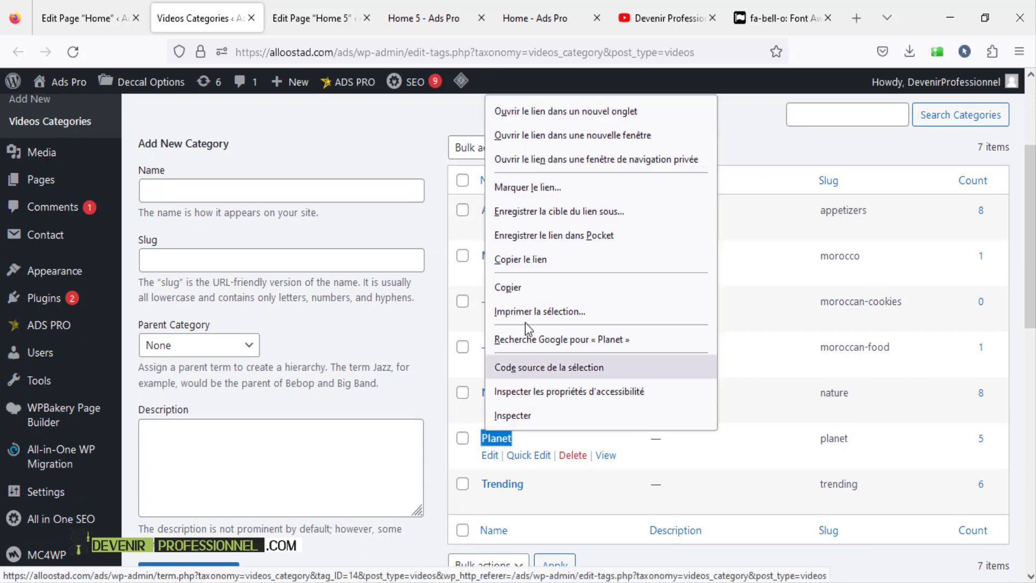
pyautogui.click(529, 293)
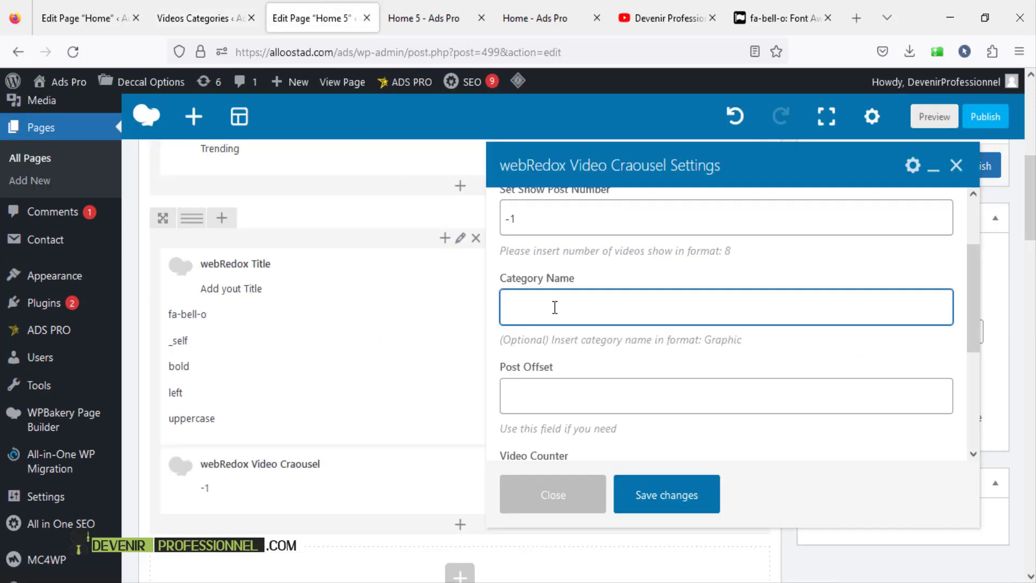
# - Paste Planet into the carousel's Category Name and save its settings
pyautogui.rightClick(555, 307)
pyautogui.click(661, 421)
pyautogui.scroll(-5, 613, 387)
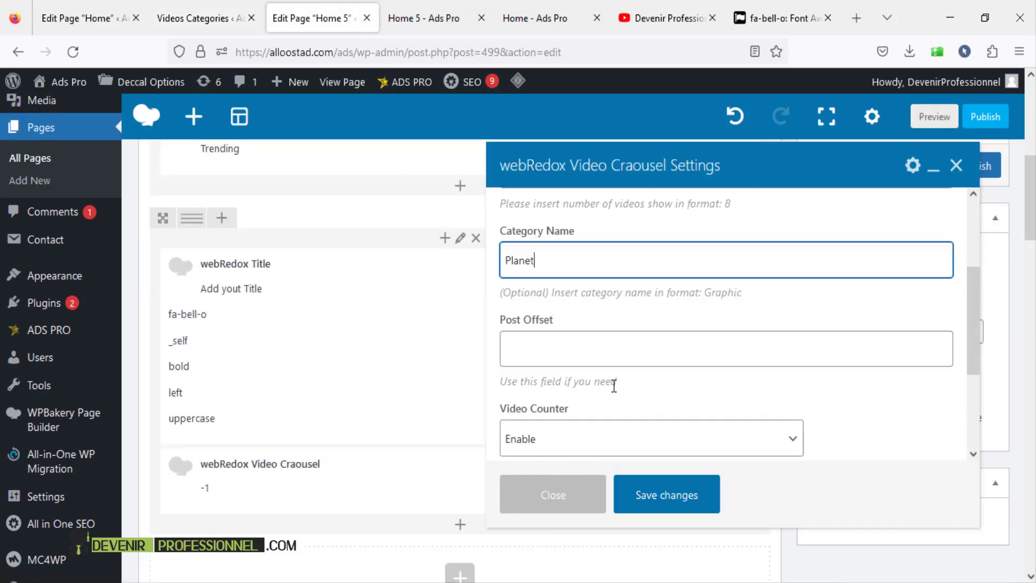
pyautogui.click(666, 494)
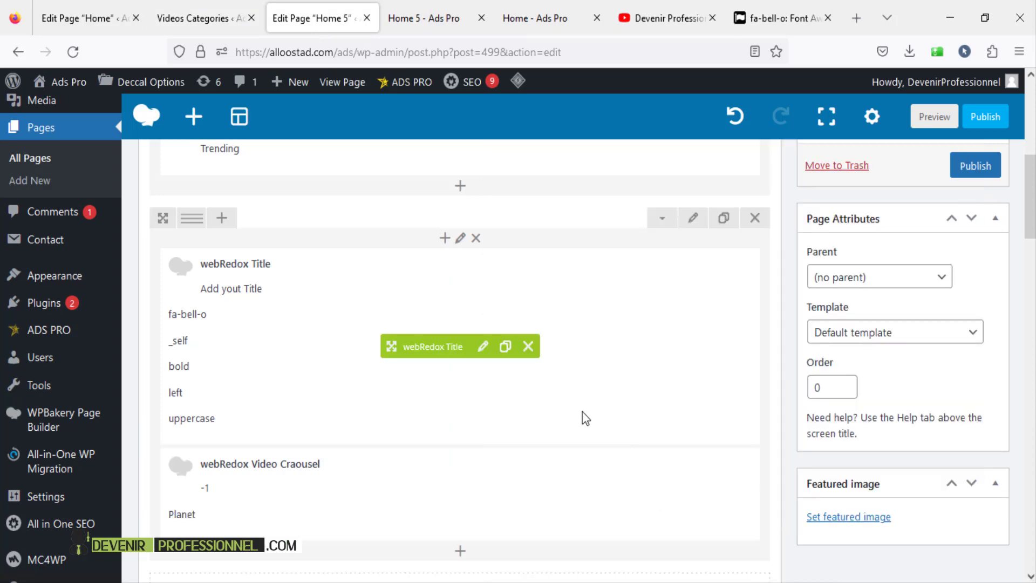
# - Save the Home 5 draft and open its preview in a new tab
pyautogui.scroll(5, 973, 212)
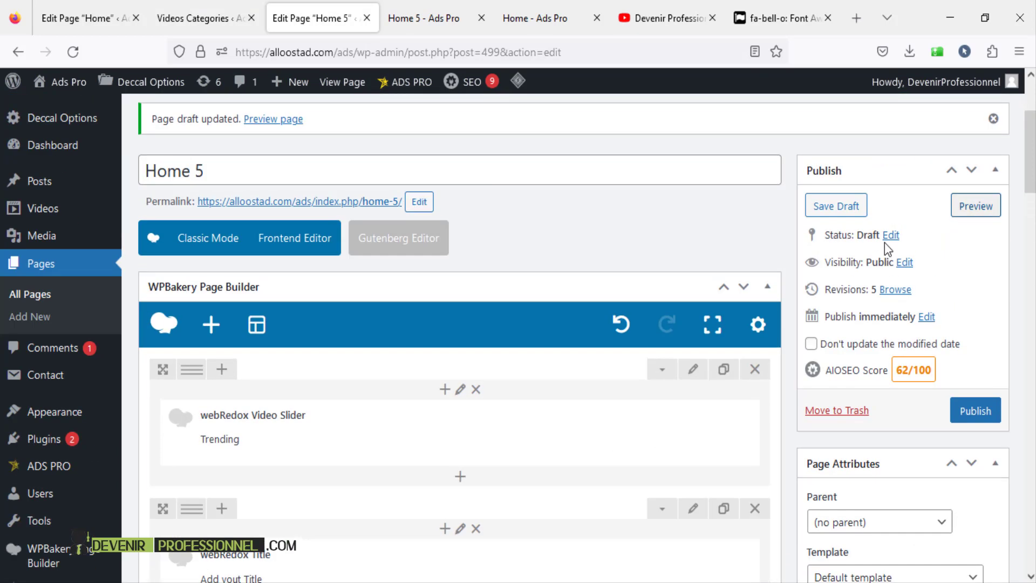
pyautogui.click(848, 209)
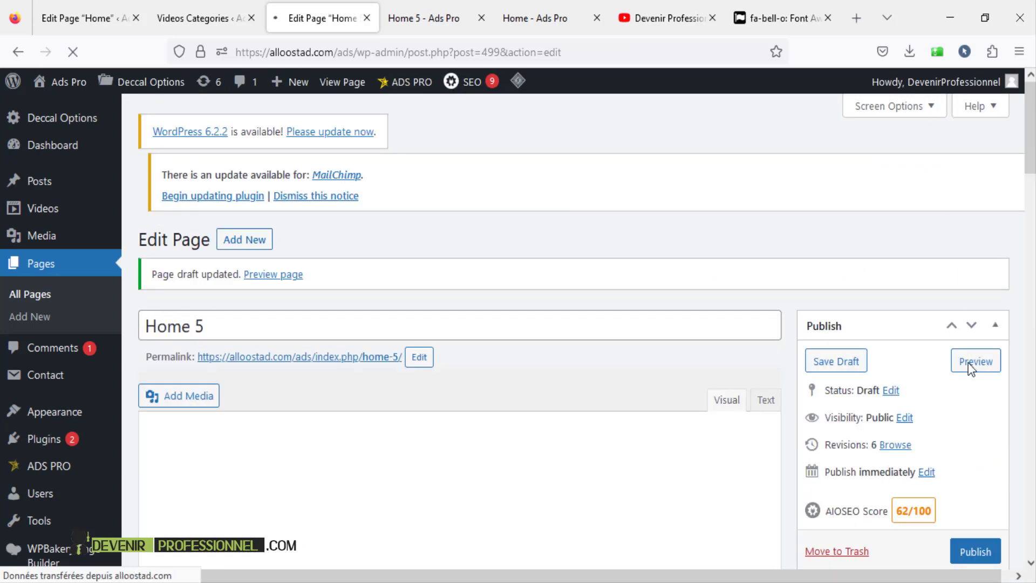
pyautogui.rightClick(969, 368)
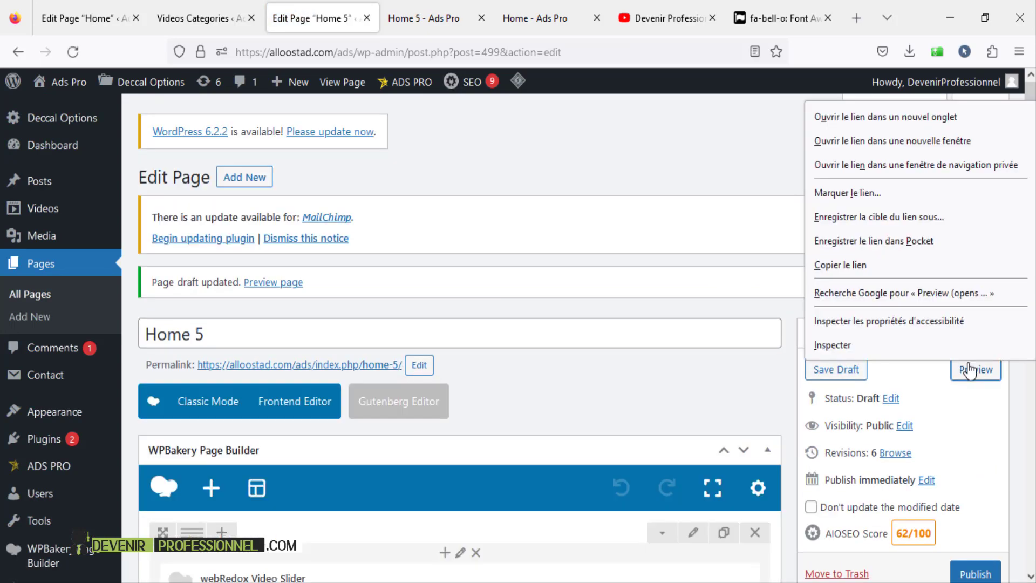
pyautogui.click(903, 115)
# - Scroll through the Home 5 preview to check the Planet video carousel
pyautogui.click(409, 18)
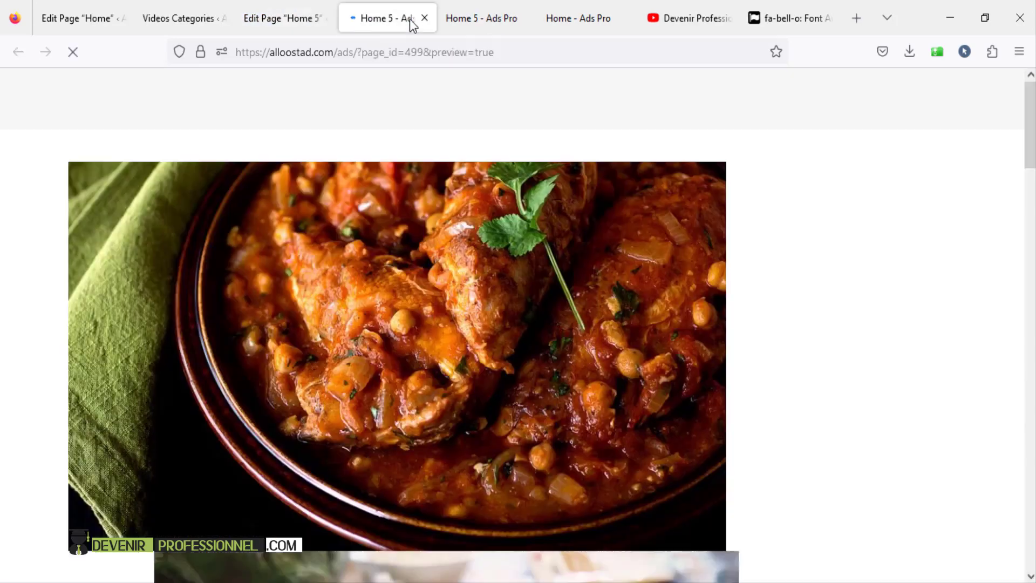
pyautogui.scroll(-3, 498, 197)
pyautogui.scroll(-3, 498, 198)
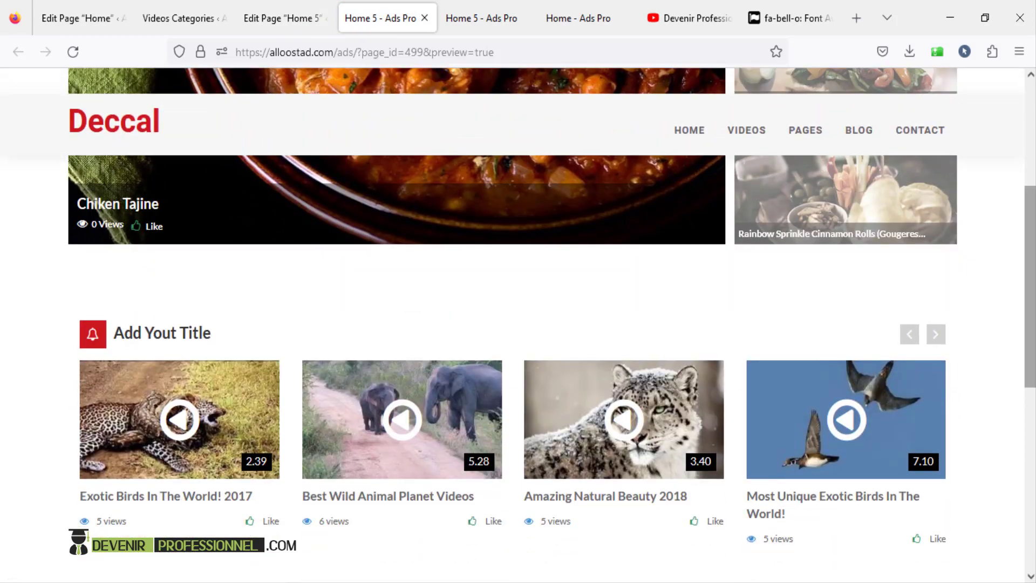
pyautogui.moveTo(1030, 282); pyautogui.dragTo(1030, 383)
pyautogui.scroll(-1, 405, 322)
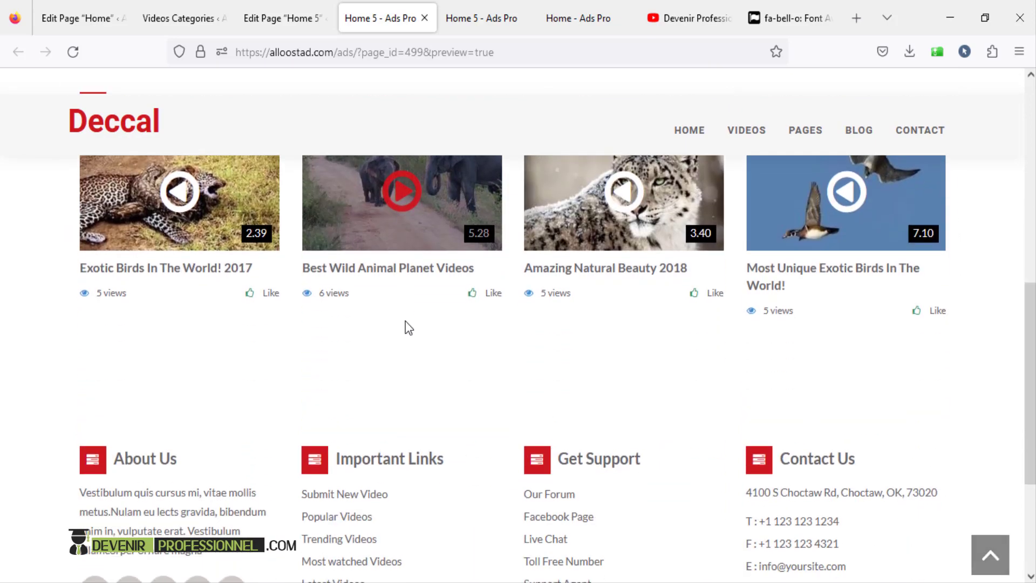
pyautogui.scroll(2, 406, 321)
pyautogui.moveTo(1030, 310); pyautogui.dragTo(1030, 81)
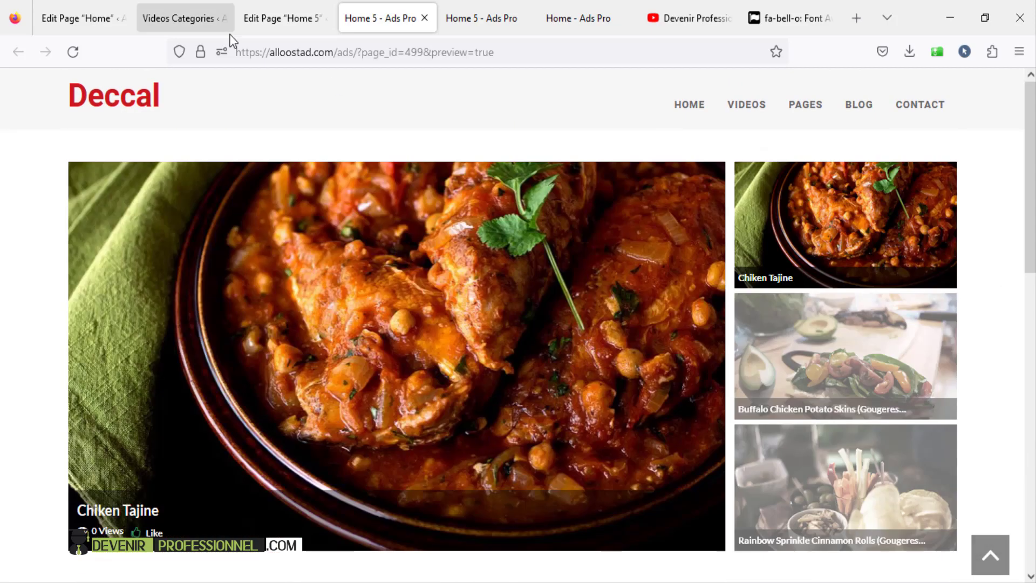
# - Back in the Home 5 editor, open Add Element filtered to the by webRedox elements
pyautogui.click(293, 18)
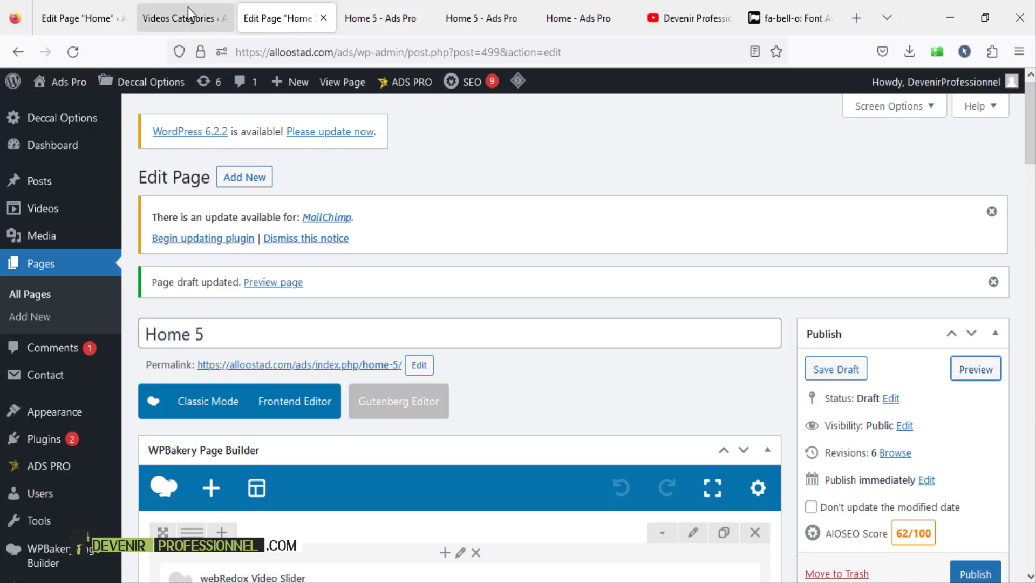
pyautogui.click(185, 17)
pyautogui.click(277, 17)
pyautogui.scroll(-8, 358, 148)
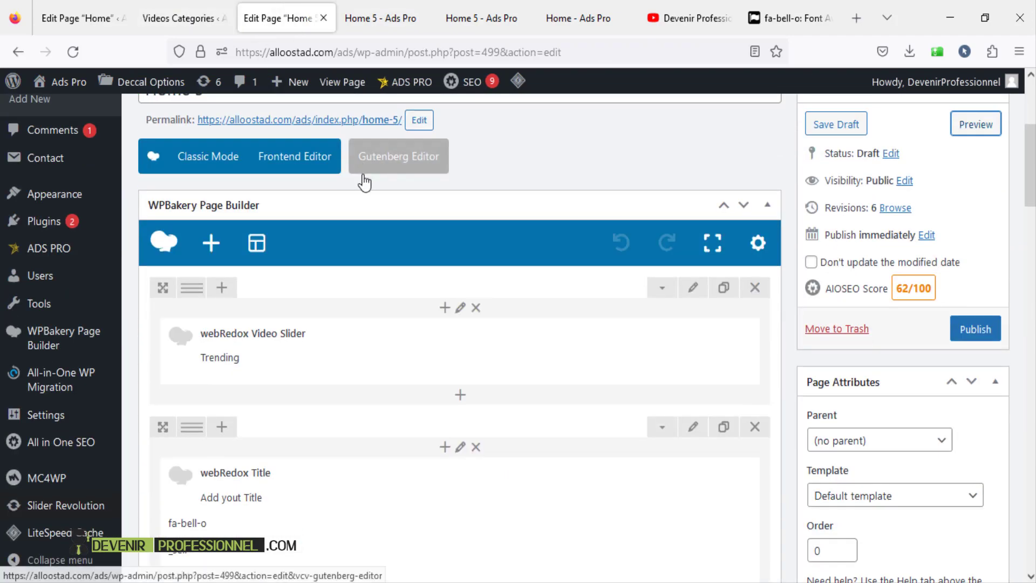
pyautogui.scroll(4, 335, 245)
pyautogui.click(209, 250)
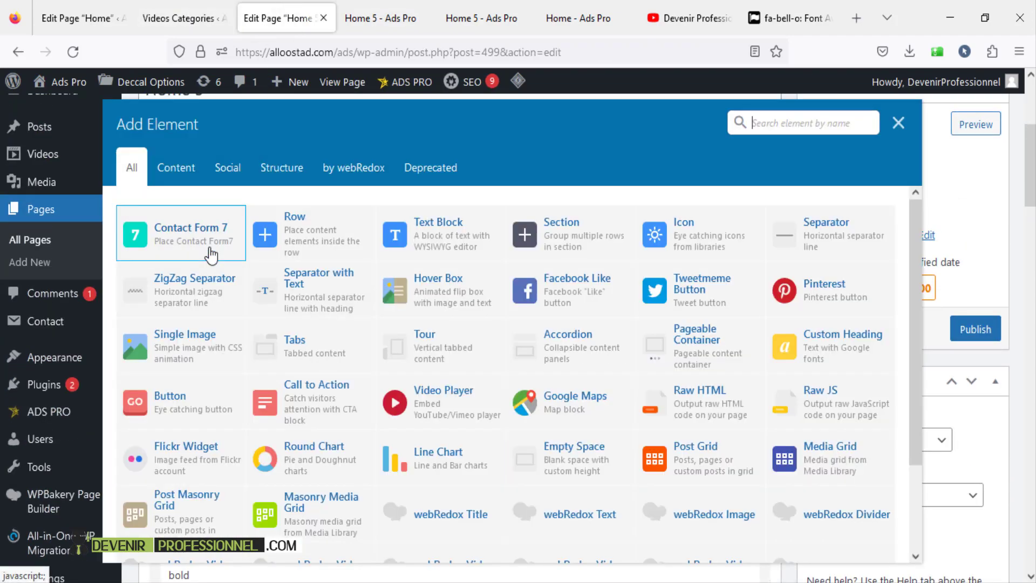
pyautogui.click(362, 169)
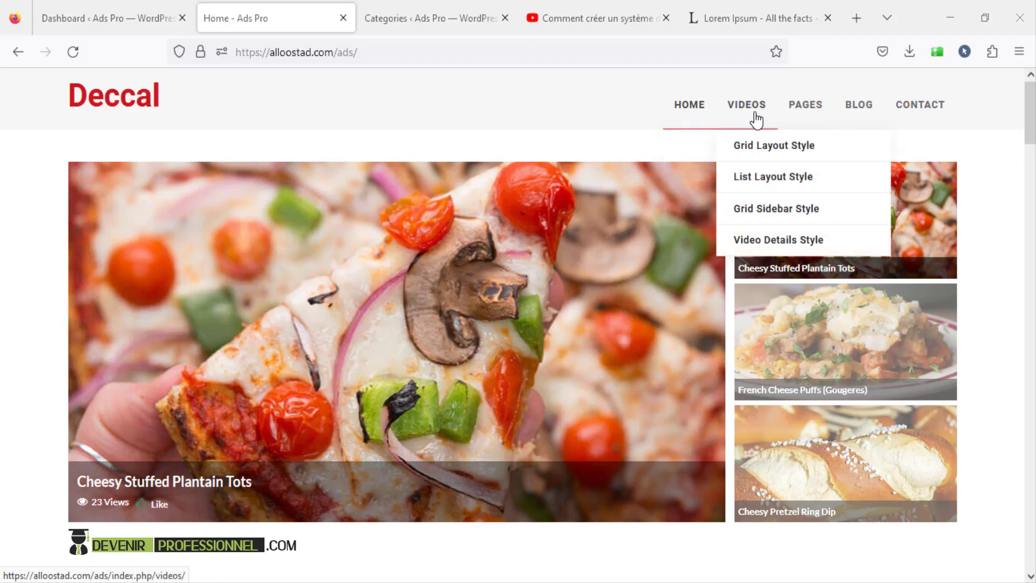
# - Browse the site's Our Blog three-column page, then return to the admin Dashboard
pyautogui.click(859, 106)
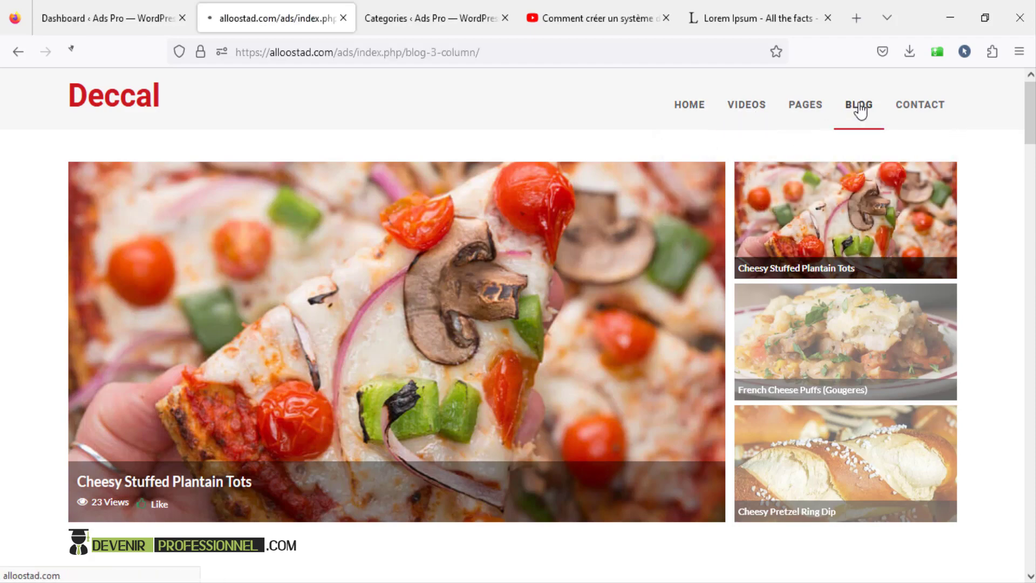
pyautogui.scroll(-3, 863, 168)
pyautogui.scroll(-2, 862, 163)
pyautogui.scroll(5, 785, 299)
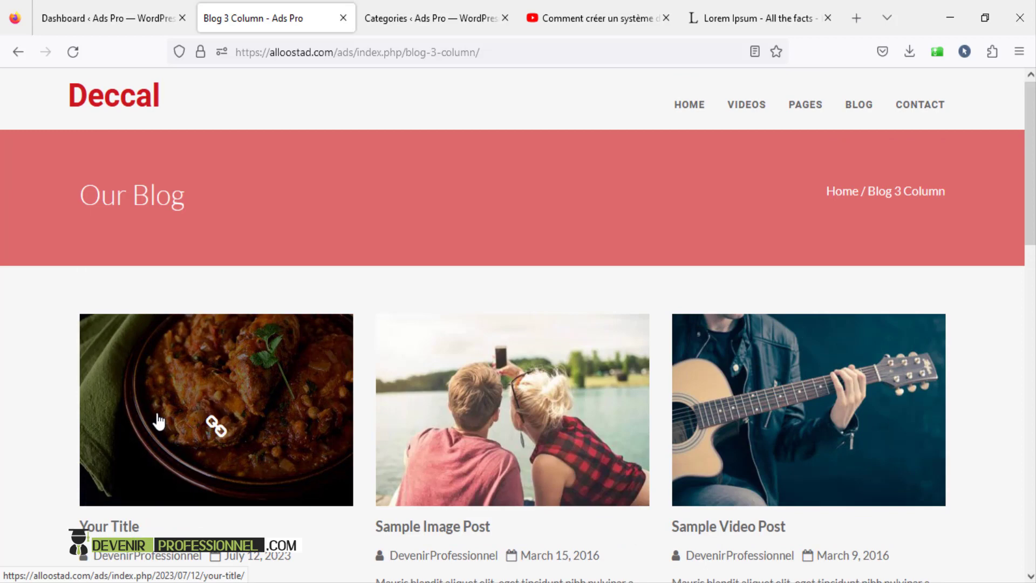
pyautogui.click(97, 26)
# - Bulk-delete the Moroccan food and Moroccan Cookies categories under Posts > Categories
pyautogui.moveTo(40, 262)
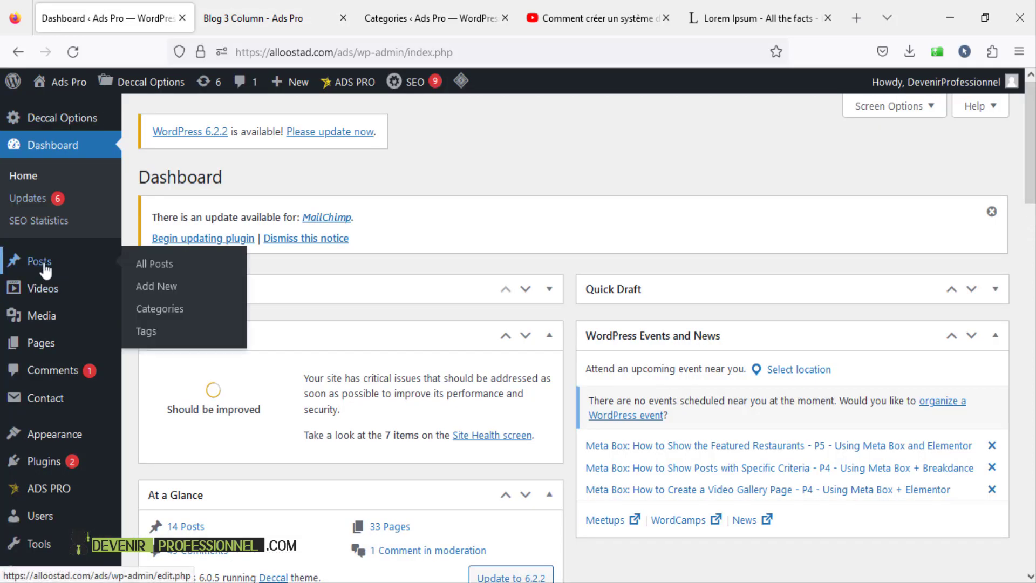
pyautogui.click(170, 309)
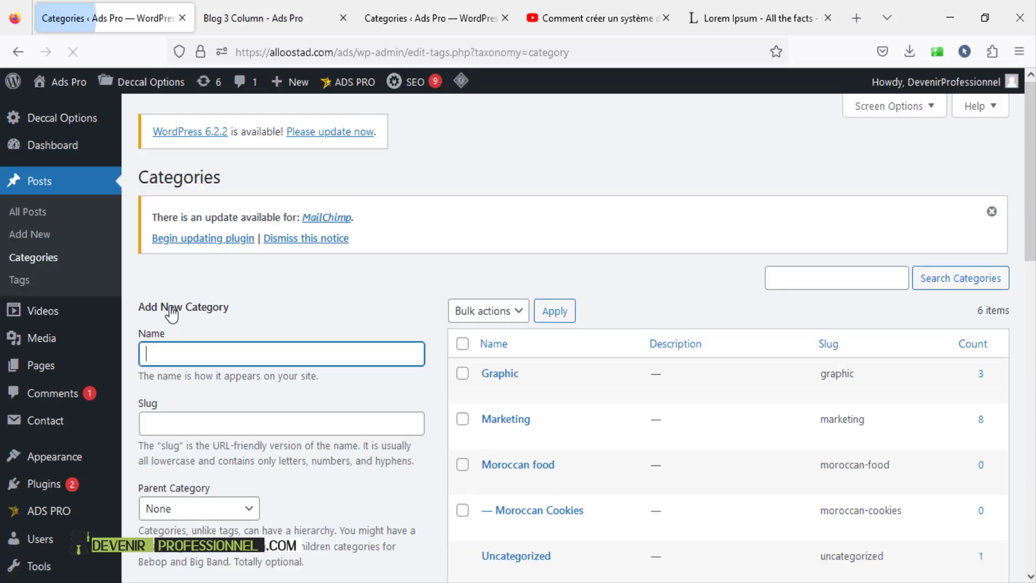
pyautogui.click(991, 211)
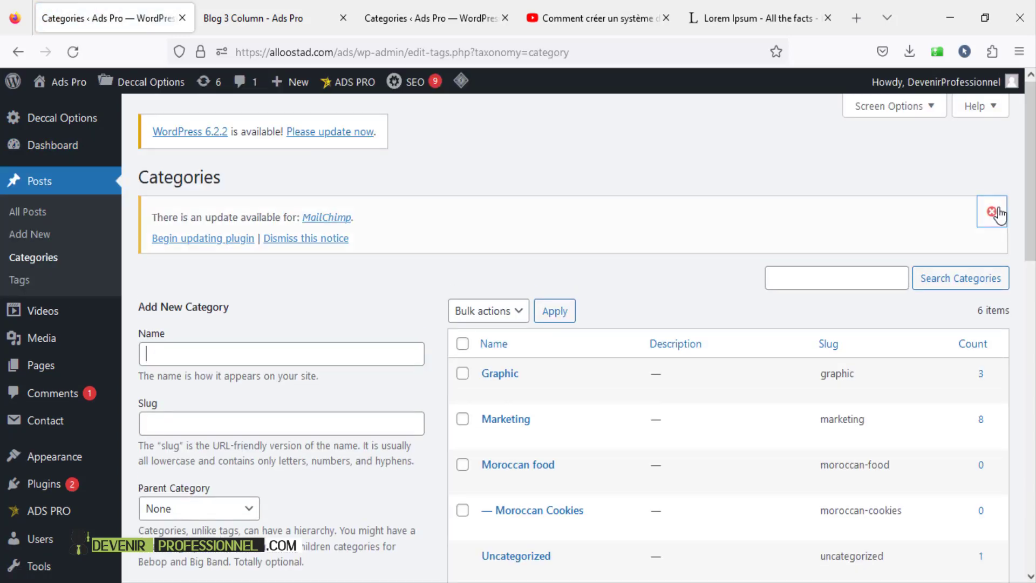
pyautogui.scroll(-2, 1027, 183)
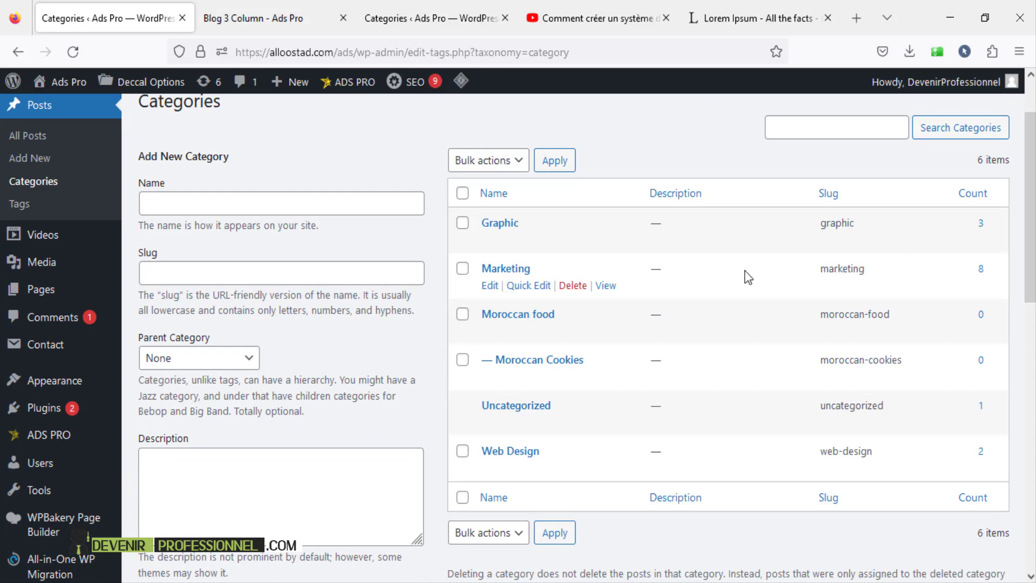
pyautogui.click(462, 315)
pyautogui.click(463, 359)
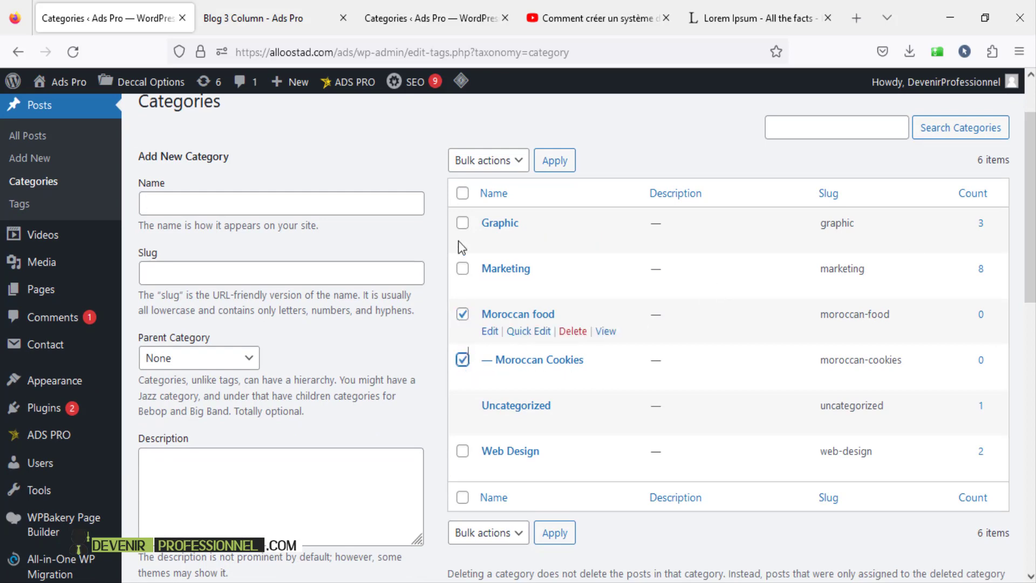
pyautogui.click(463, 195)
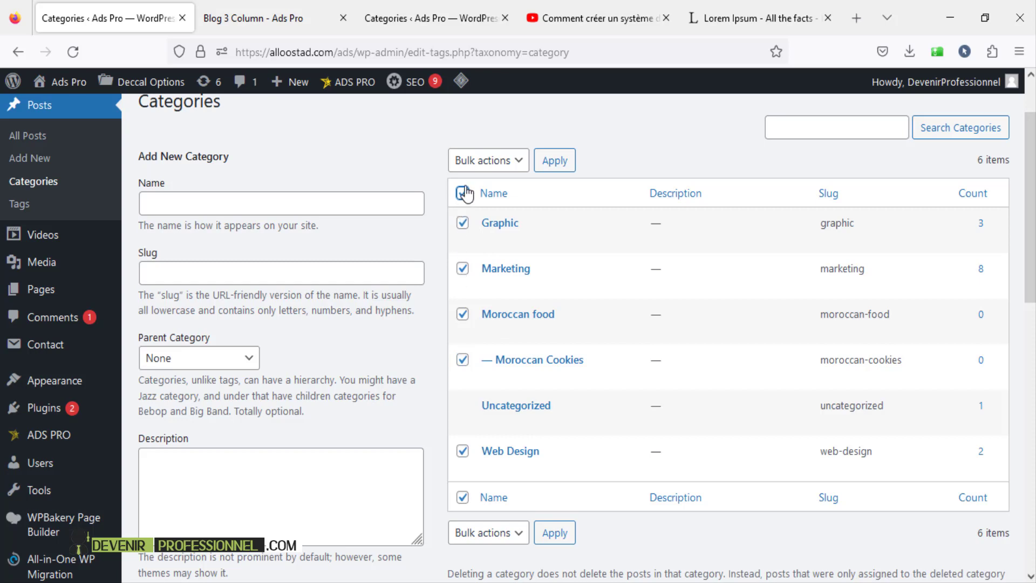
pyautogui.click(463, 193)
pyautogui.click(462, 314)
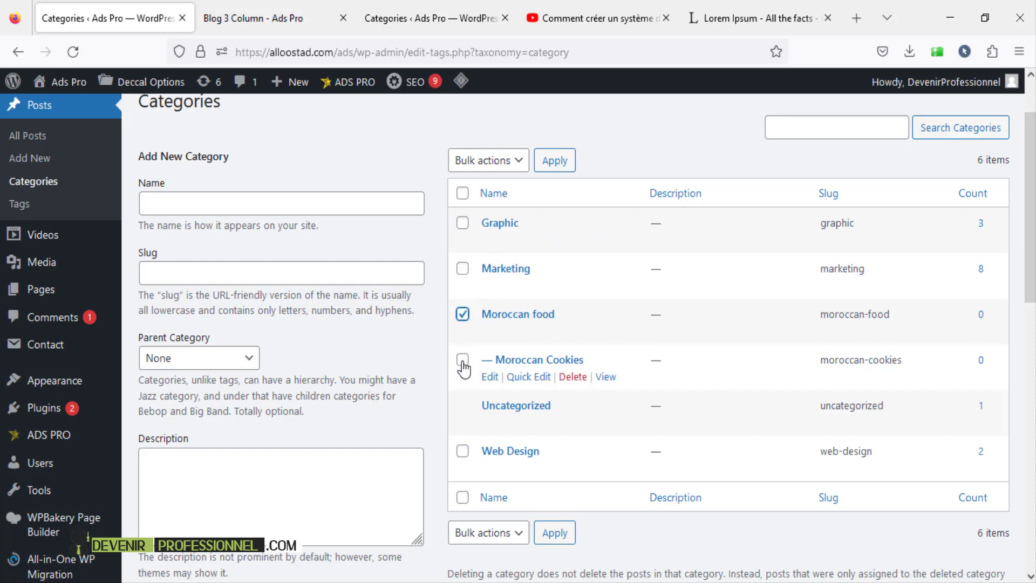
pyautogui.click(488, 161)
pyautogui.click(470, 209)
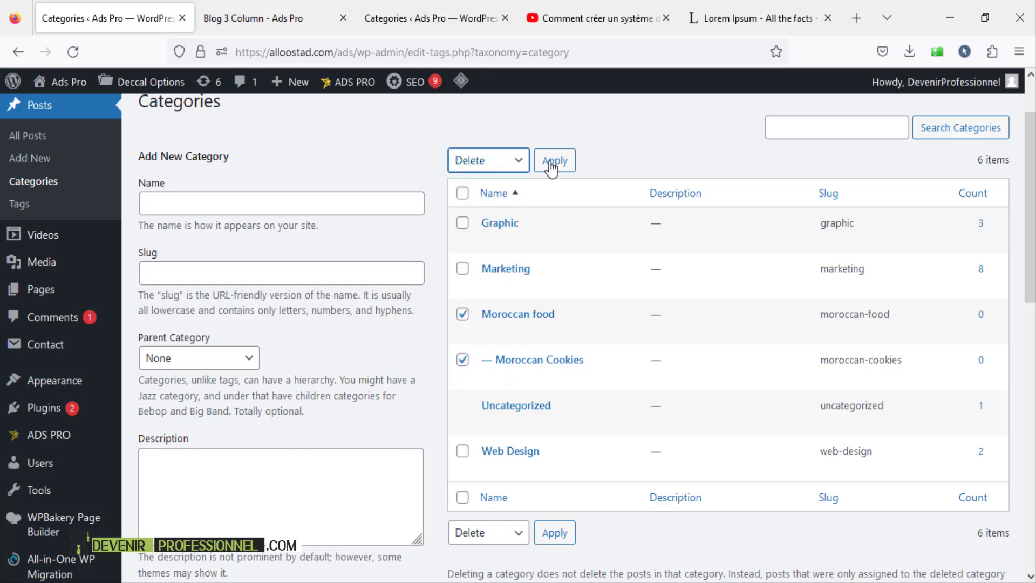
pyautogui.click(551, 168)
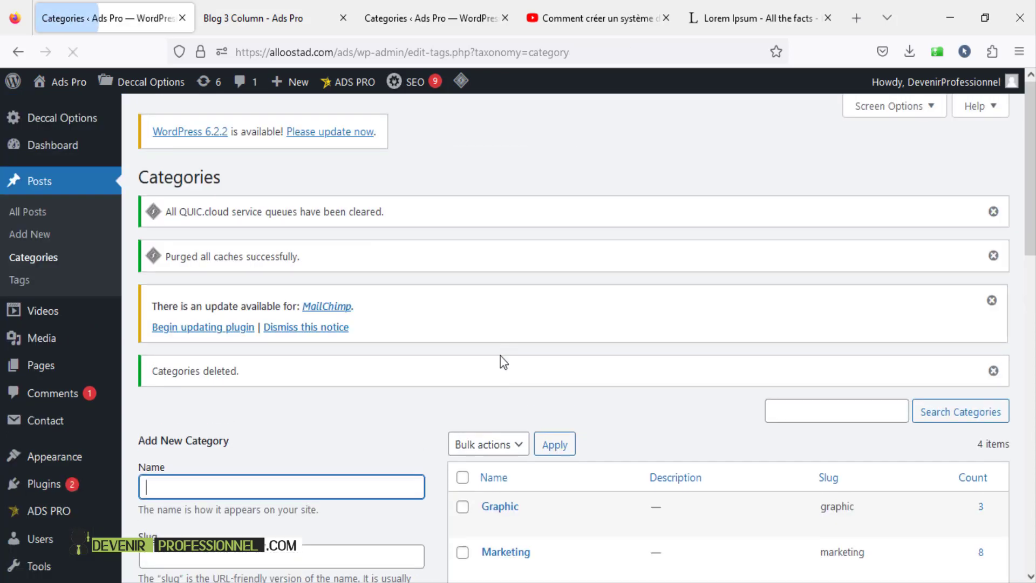
# - Recreate Moroccan food as a new top-level category
pyautogui.scroll(-3, 502, 361)
pyautogui.click(463, 232)
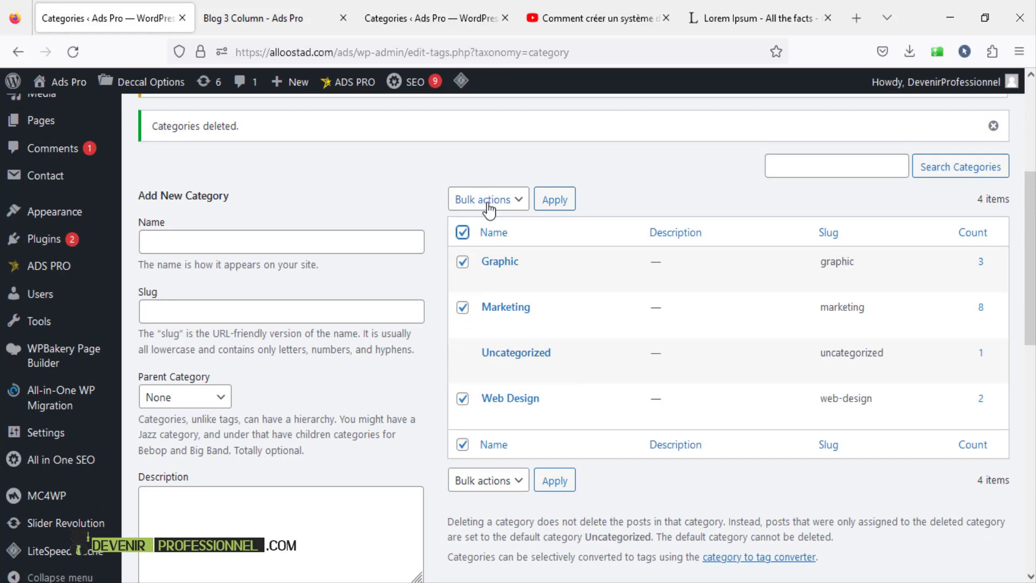
pyautogui.click(482, 199)
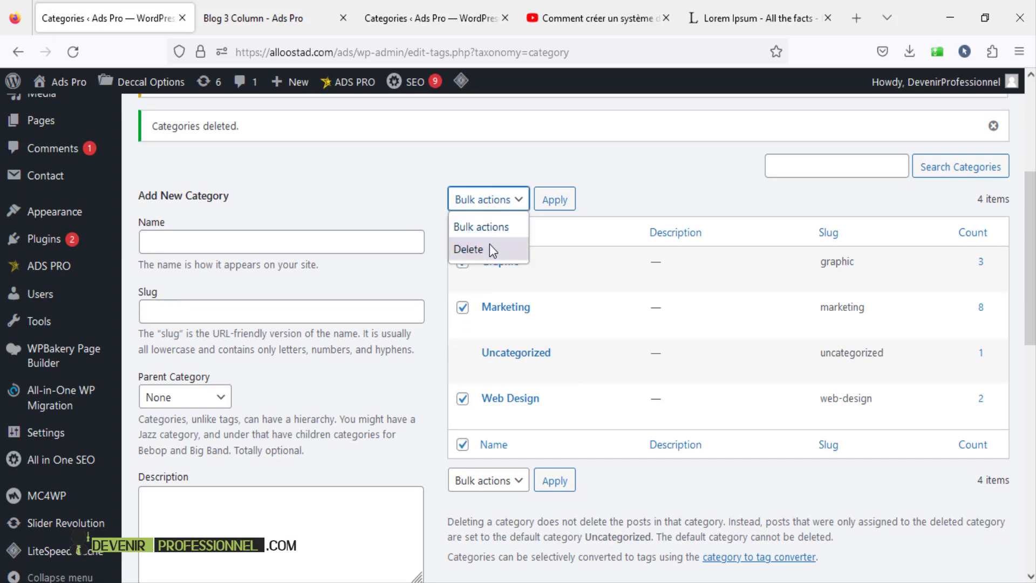
pyautogui.click(623, 164)
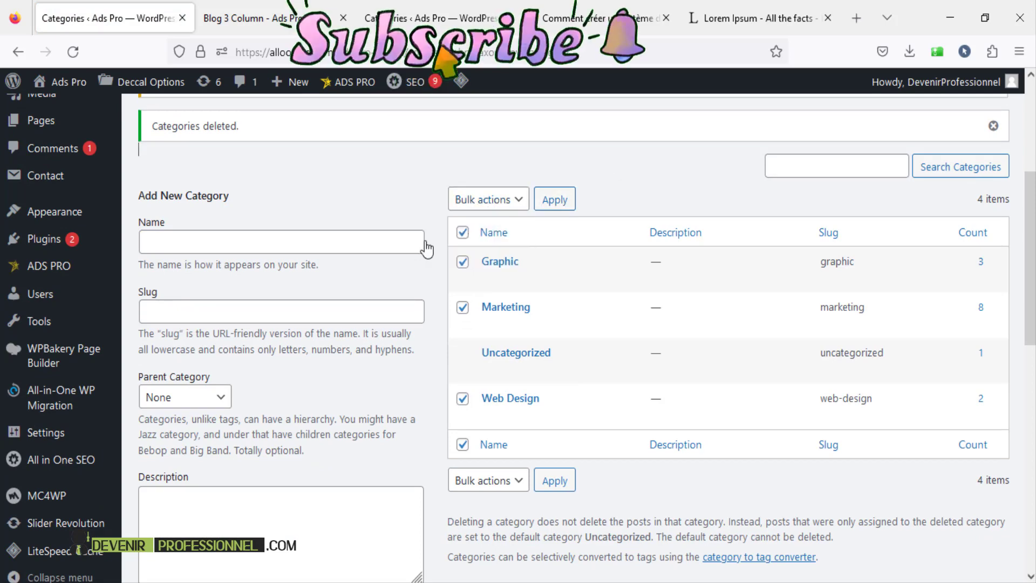
pyautogui.click(277, 244)
pyautogui.click(243, 262)
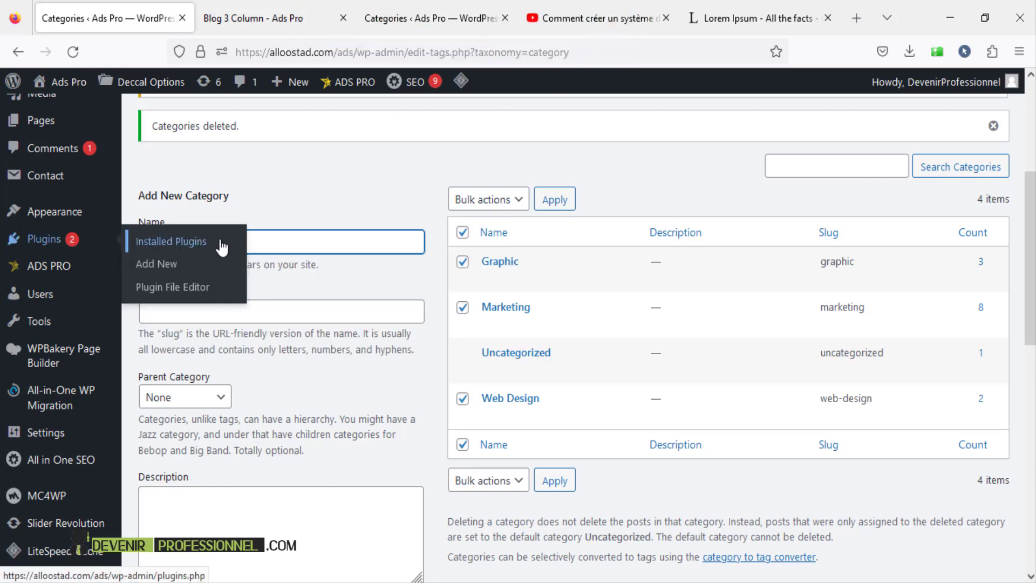
pyautogui.click(331, 204)
pyautogui.scroll(-2, 331, 204)
pyautogui.scroll(-6, 225, 422)
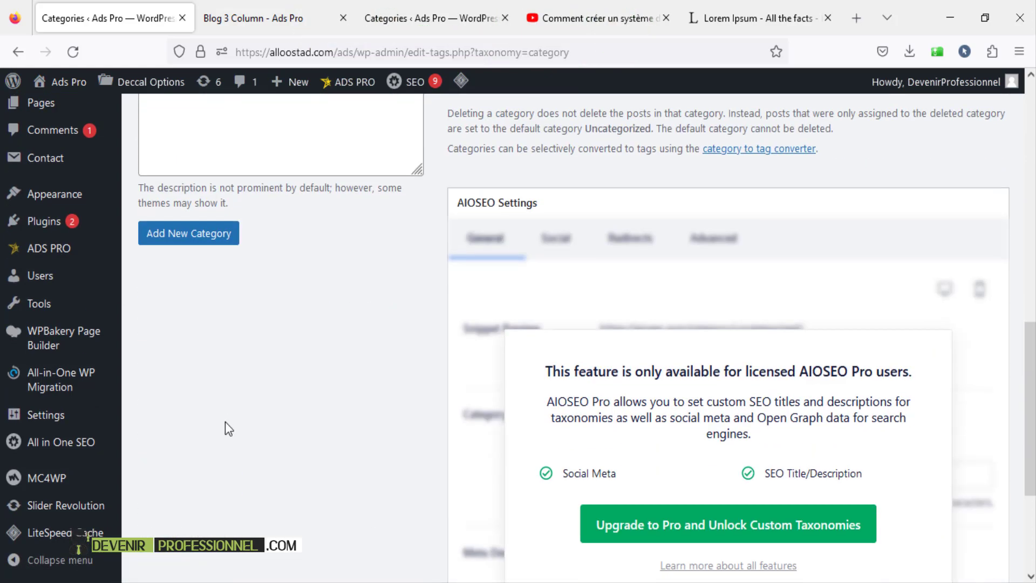
pyautogui.click(190, 237)
pyautogui.scroll(7, 270, 277)
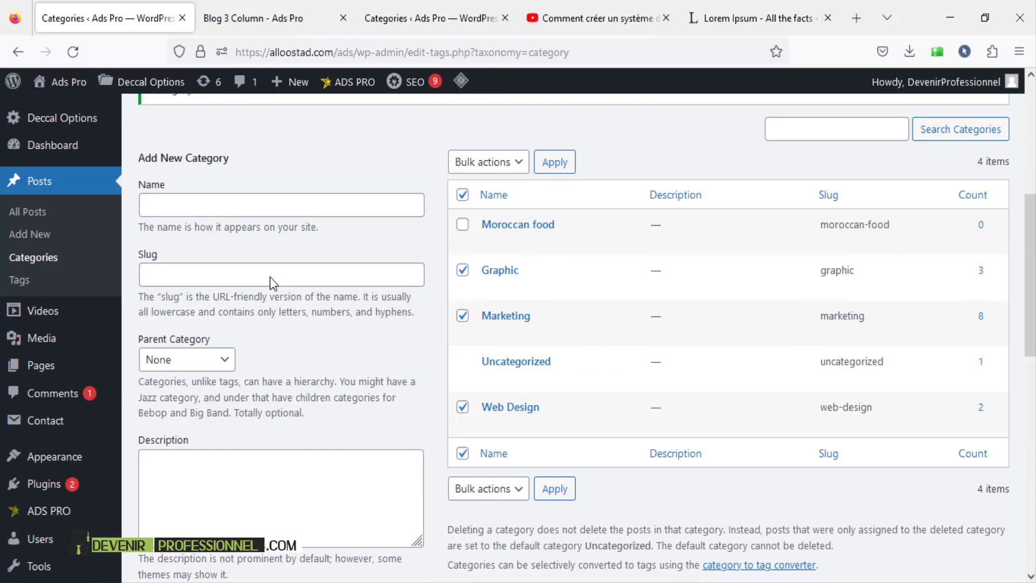
# - Add Moroccan Cookies as a new category with Moroccan food as its parent
pyautogui.click(194, 198)
pyautogui.click(210, 242)
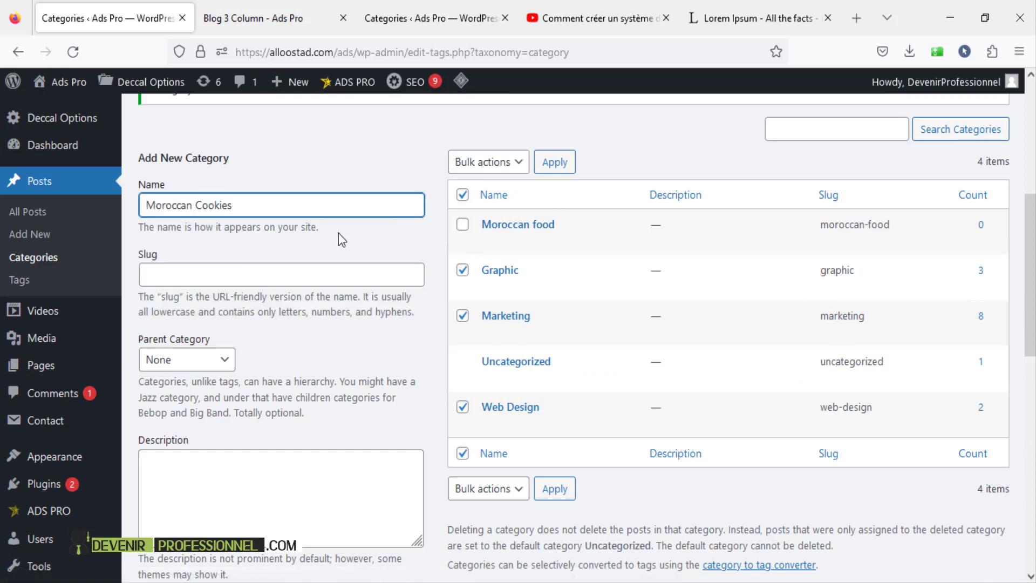
pyautogui.scroll(-3, 270, 309)
pyautogui.click(185, 205)
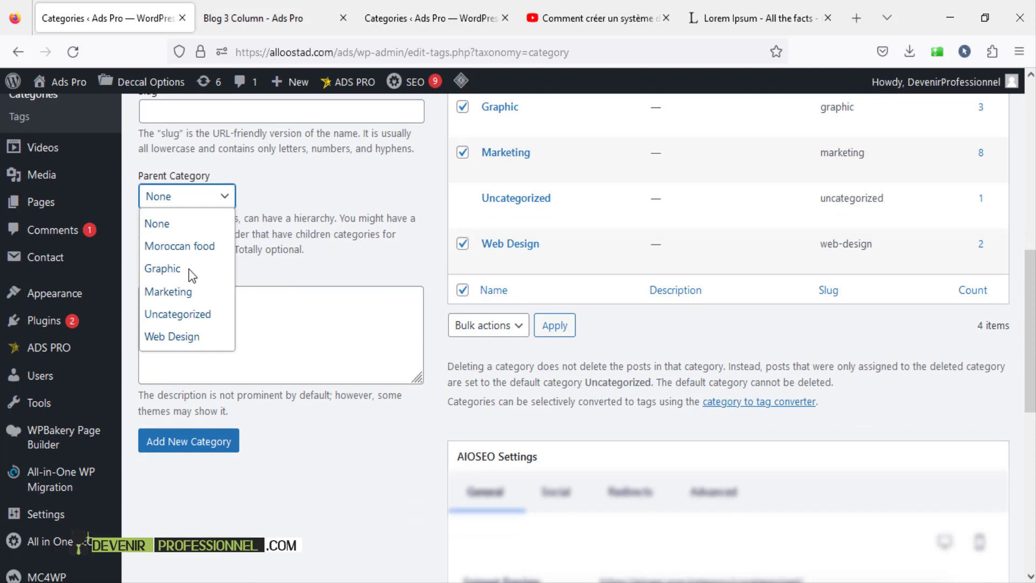
pyautogui.click(208, 252)
pyautogui.click(211, 448)
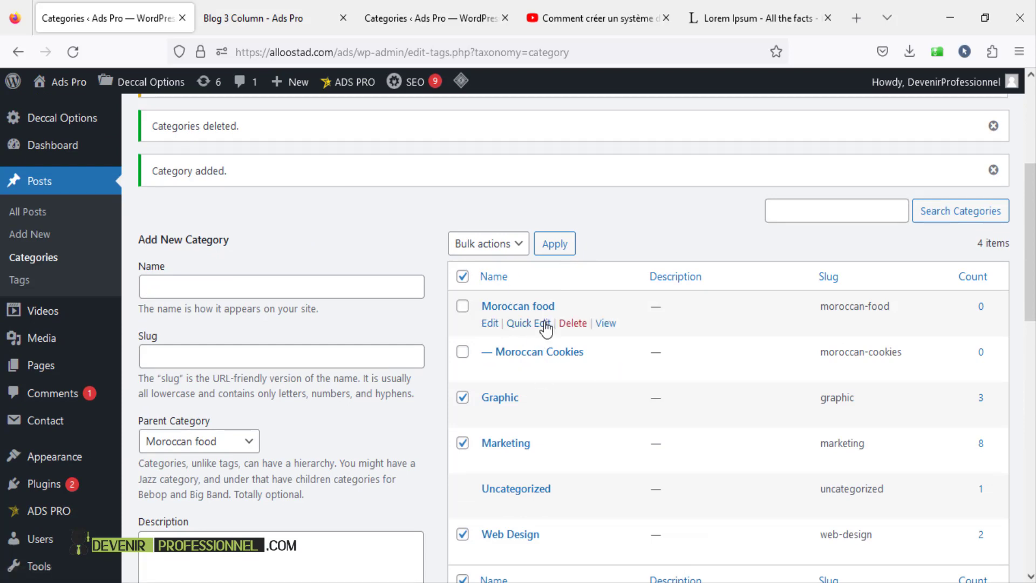
pyautogui.scroll(-3, 556, 309)
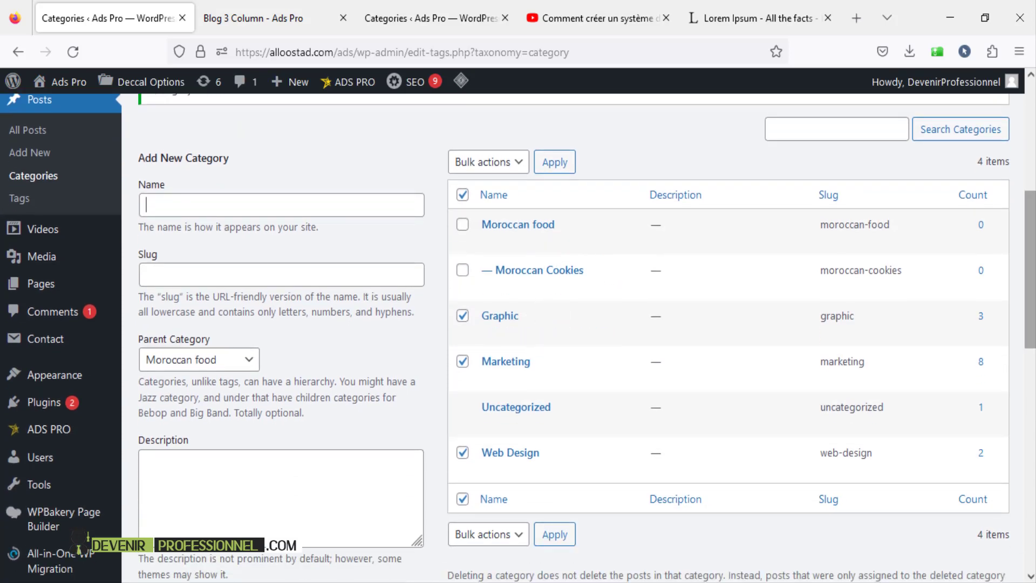
pyautogui.scroll(-1, 539, 313)
pyautogui.scroll(5, 518, 259)
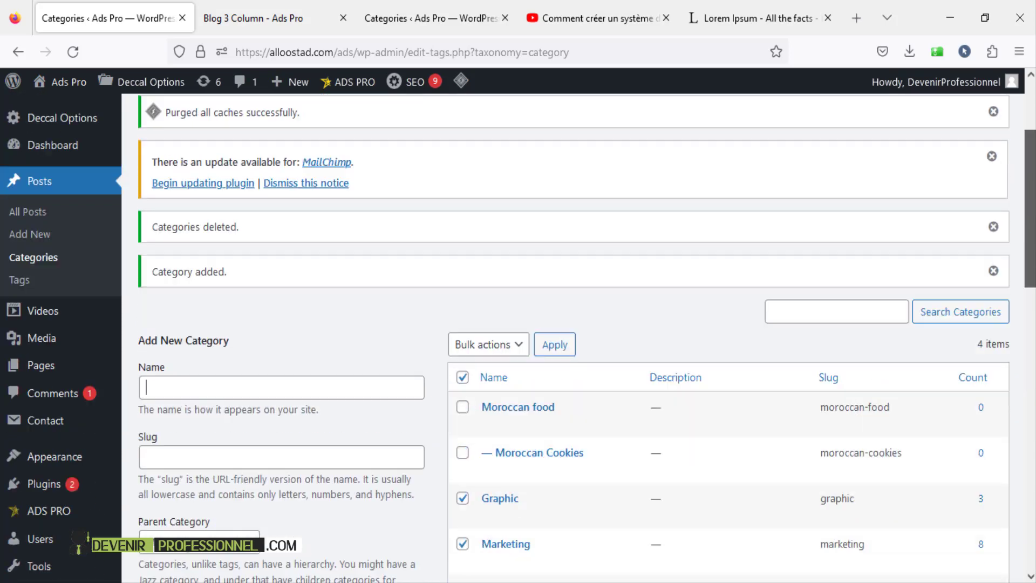
# - Start a new post titled 'Moroccan Tajine'
pyautogui.click(34, 240)
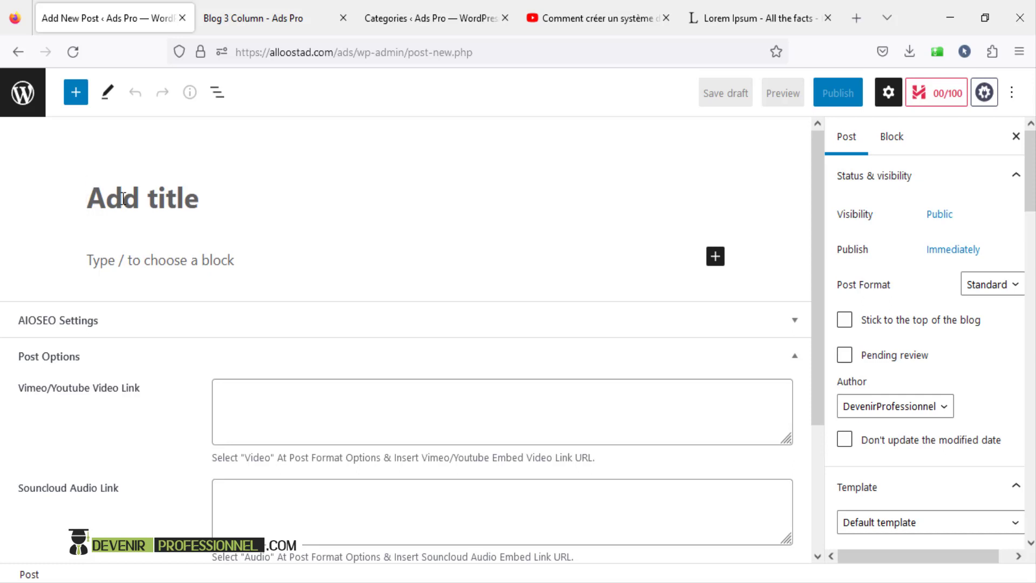
pyautogui.write('Mo')
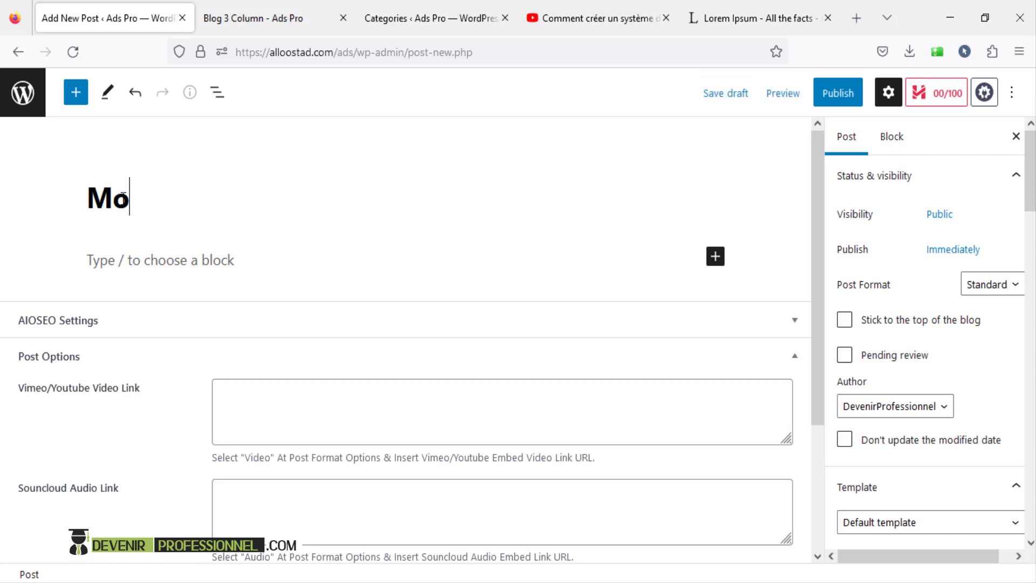
pyautogui.write('roccan T')
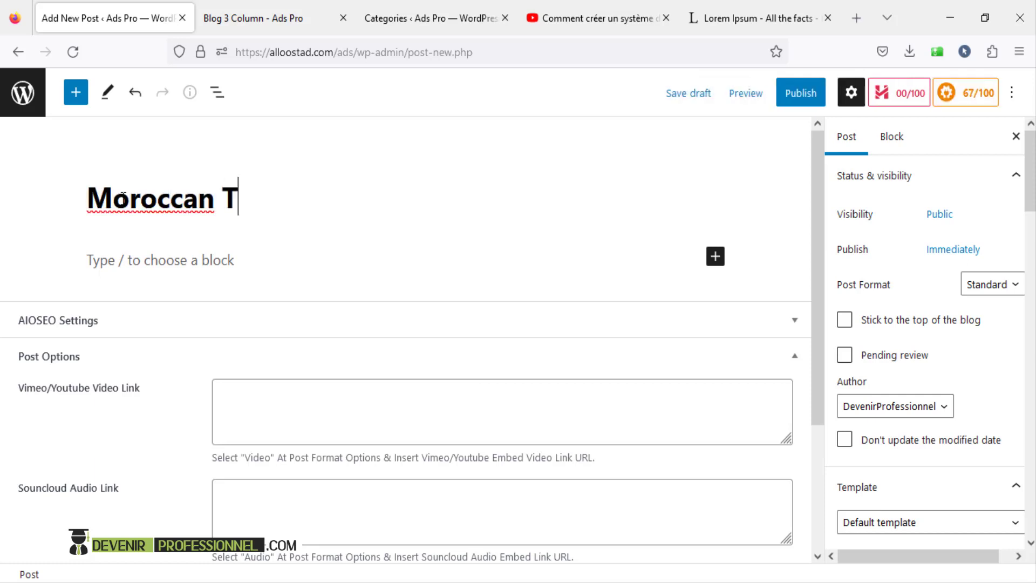
pyautogui.write('ajine')
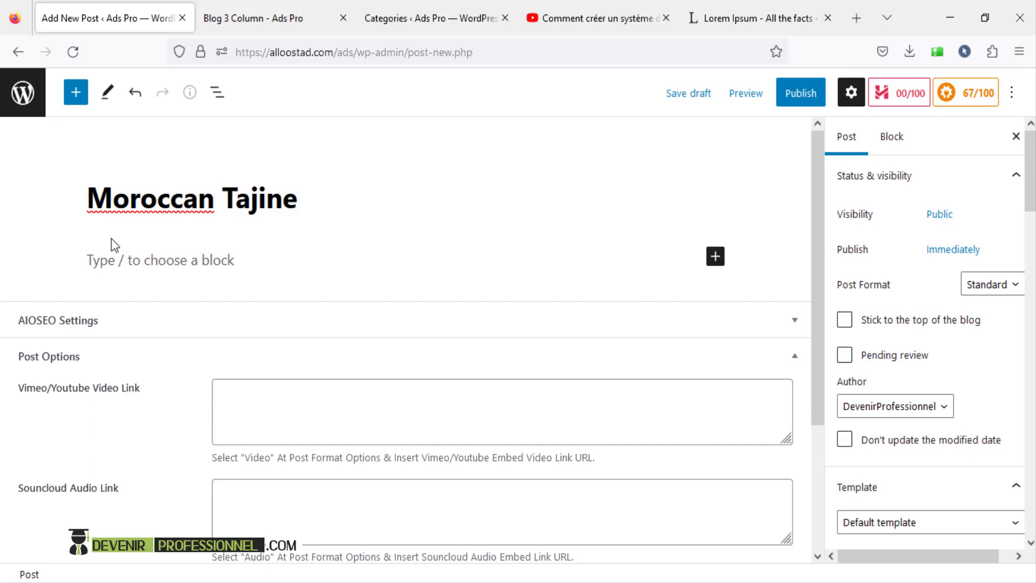
pyautogui.click(112, 258)
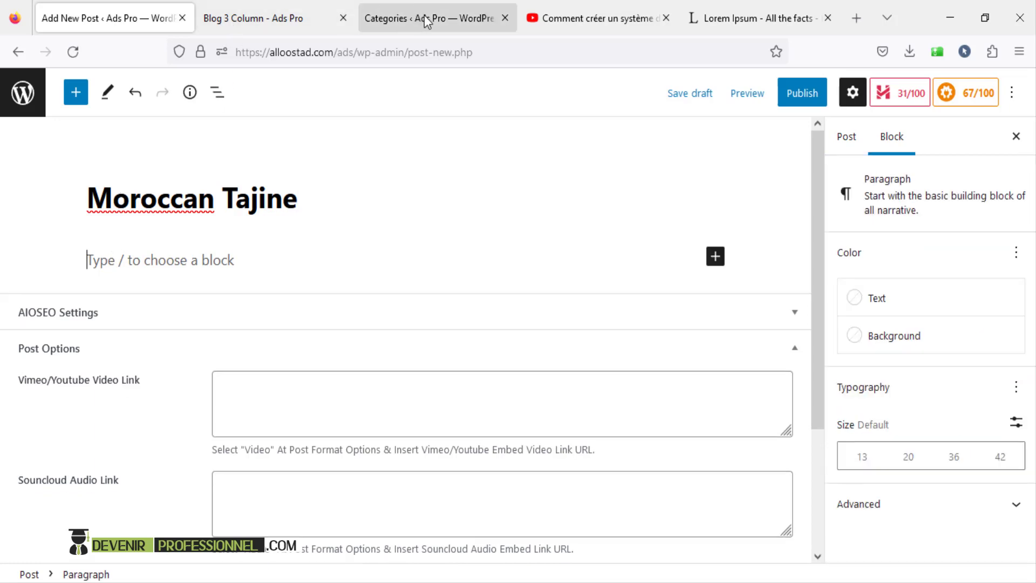
# - Copy the 'Contrary to popular belief' paragraph from lipsum.com into the post body
pyautogui.click(734, 24)
pyautogui.click(281, 310)
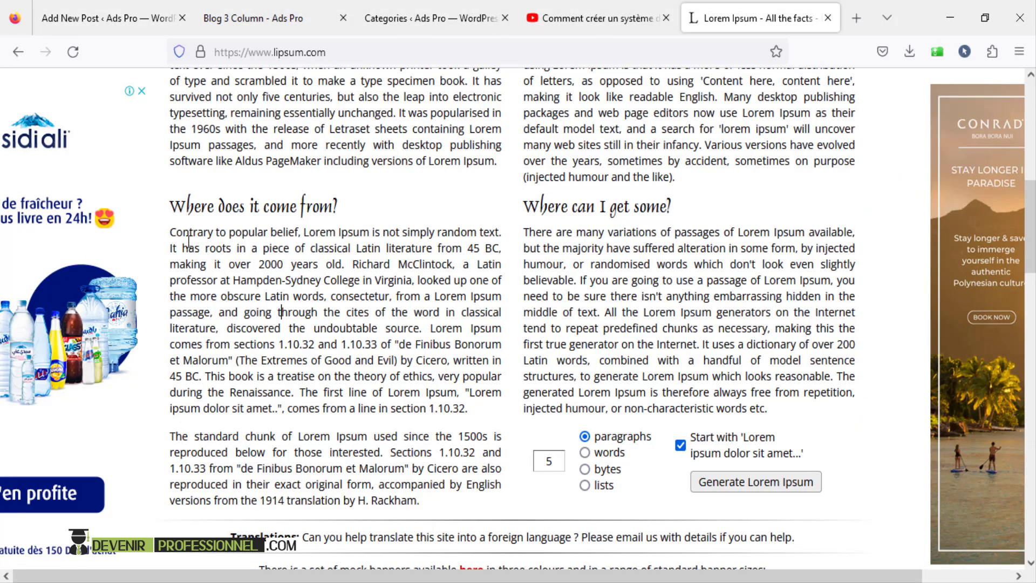
pyautogui.moveTo(171, 232); pyautogui.dragTo(477, 420)
pyautogui.hotkey('ctrl', 'c')
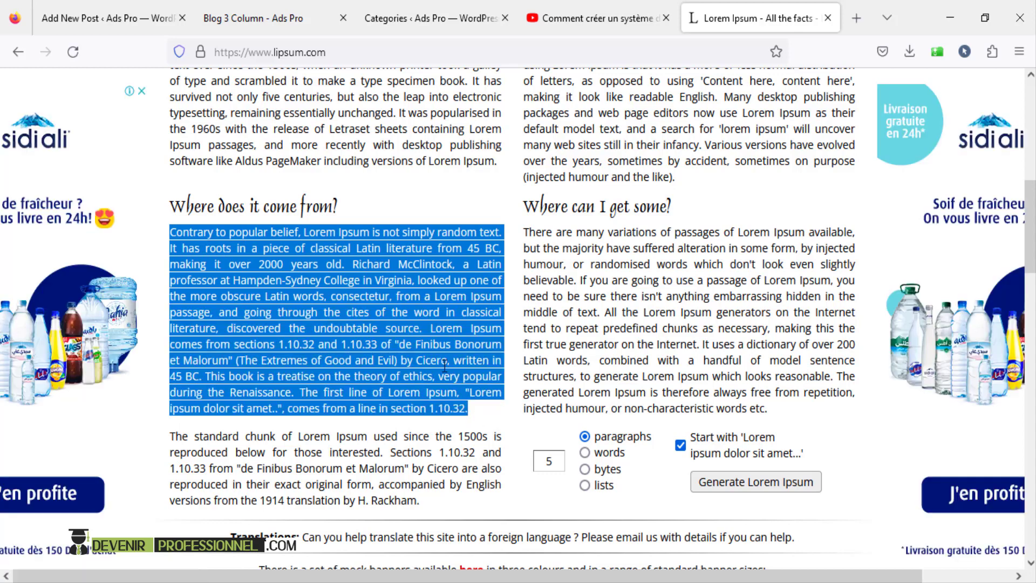
pyautogui.rightClick(434, 338)
pyautogui.click(467, 354)
pyautogui.click(107, 18)
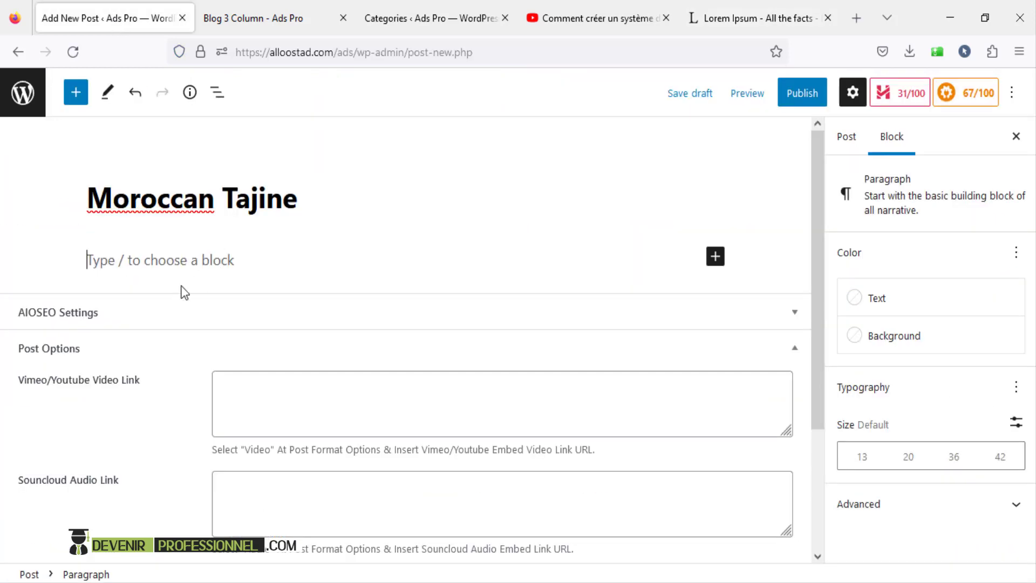
pyautogui.hotkey('ctrl', 'v')
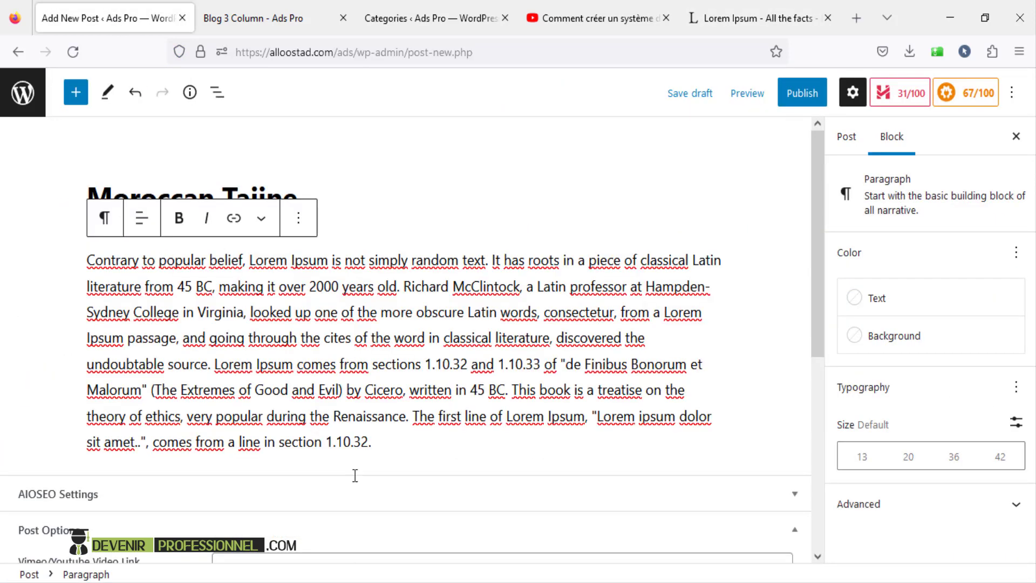
# - Add a 'Title 1' heading block below the pasted paragraph
pyautogui.press('Return')
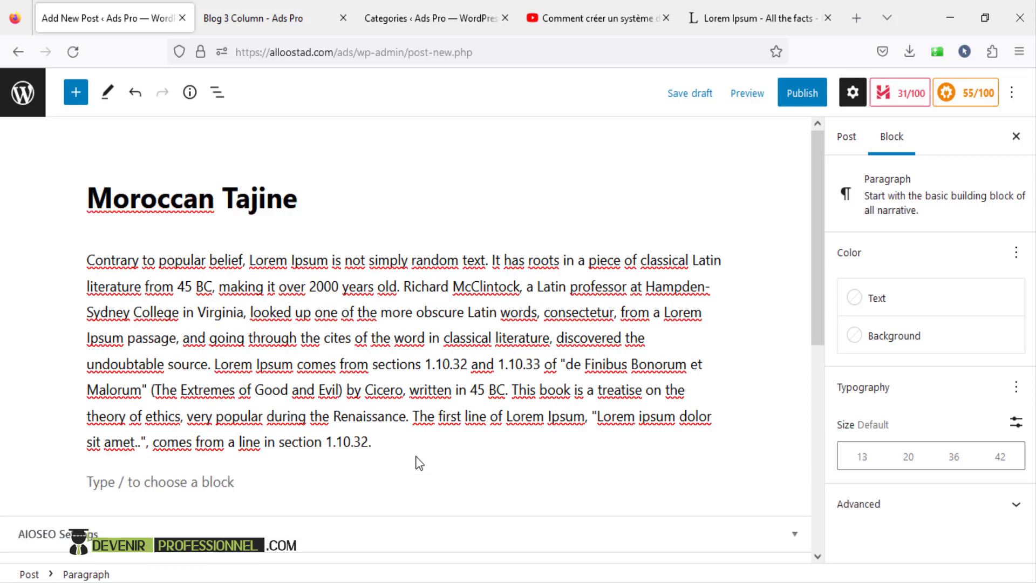
pyautogui.scroll(-3, 419, 463)
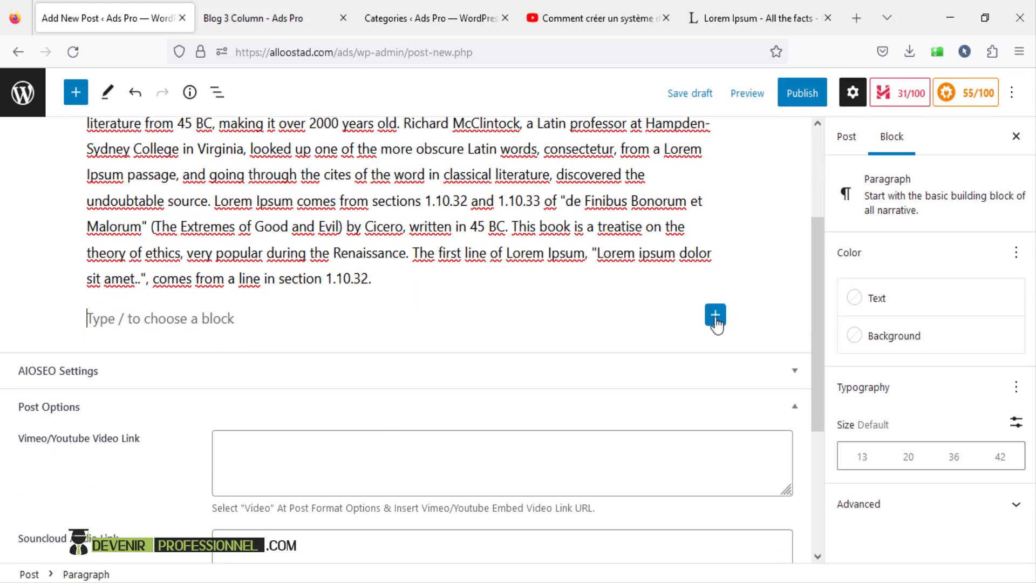
pyautogui.click(716, 318)
pyautogui.click(819, 437)
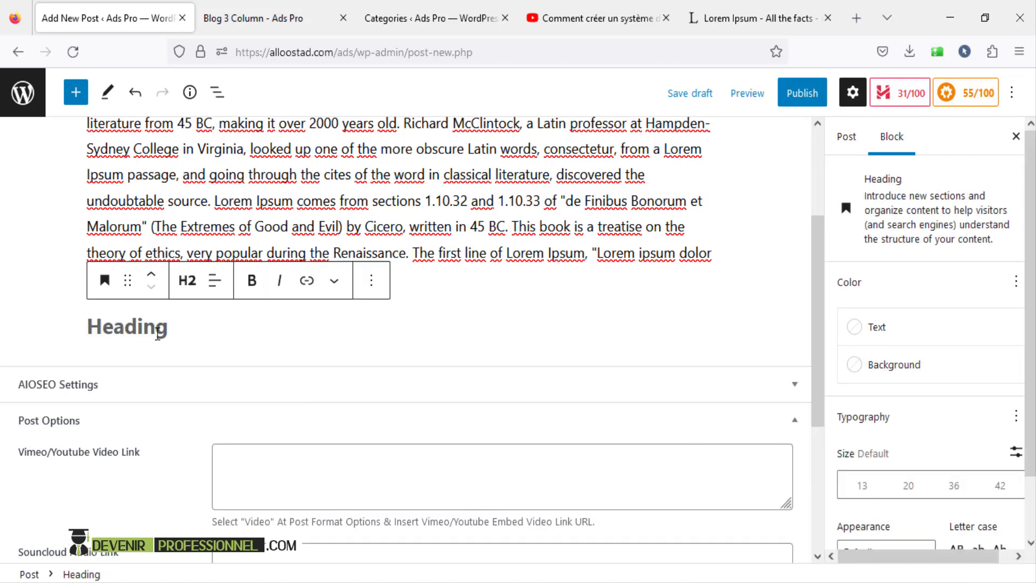
pyautogui.write('Tit')
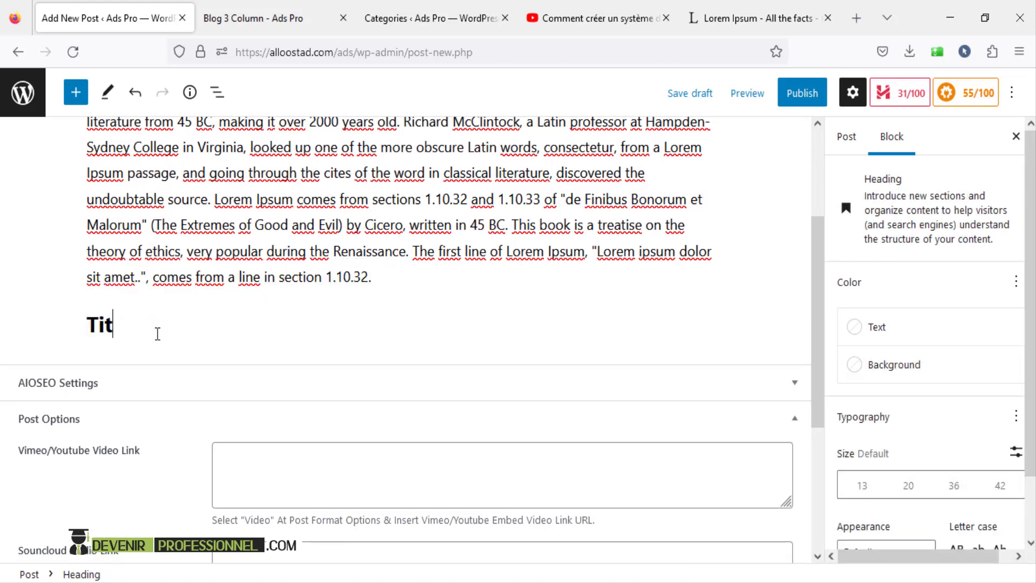
pyautogui.write('le 1')
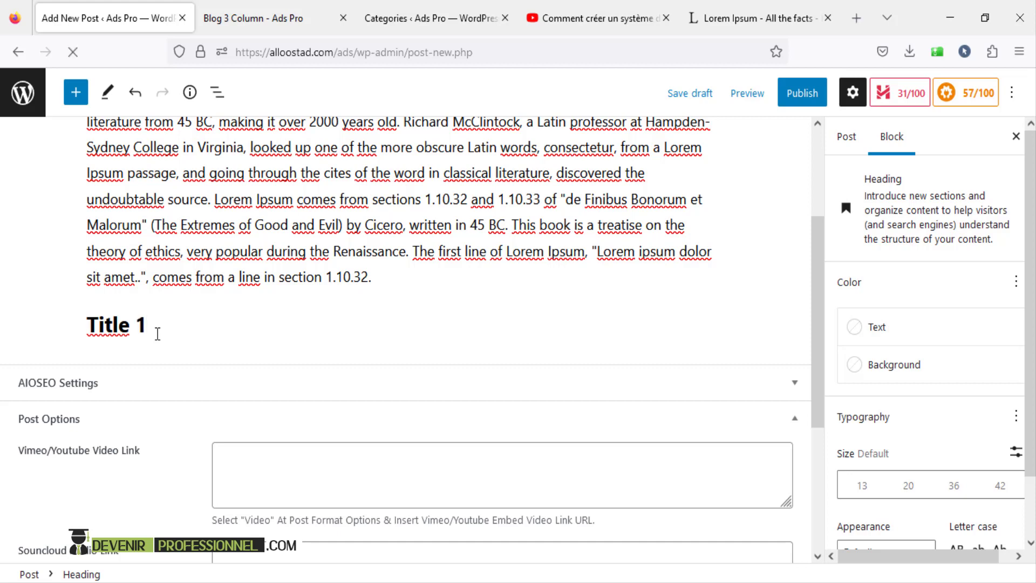
pyautogui.press('Return')
# - Paste the lipsum.com paragraph beginning 'The standard chunk' under the Title 1 heading
pyautogui.click(715, 316)
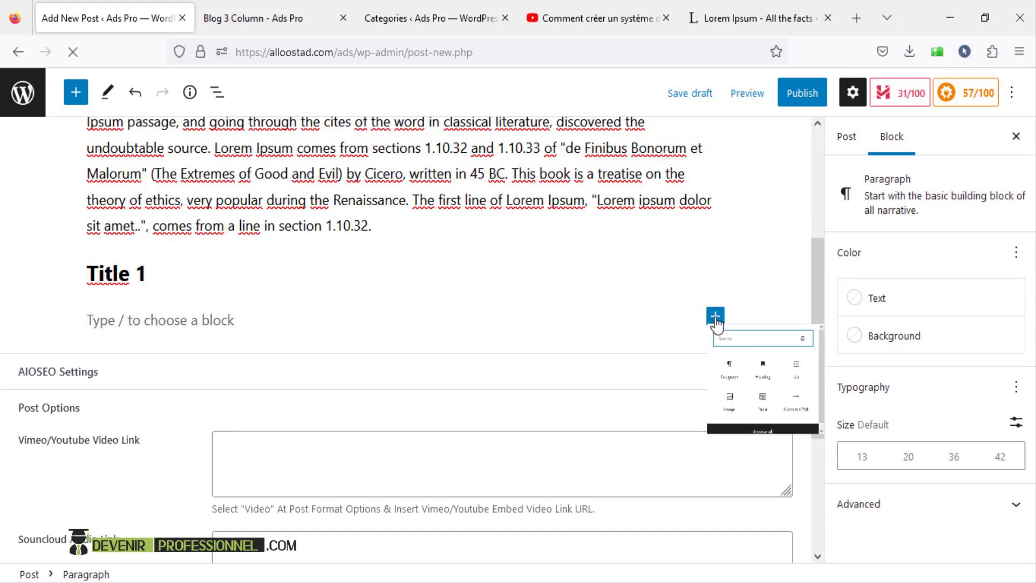
pyautogui.click(743, 446)
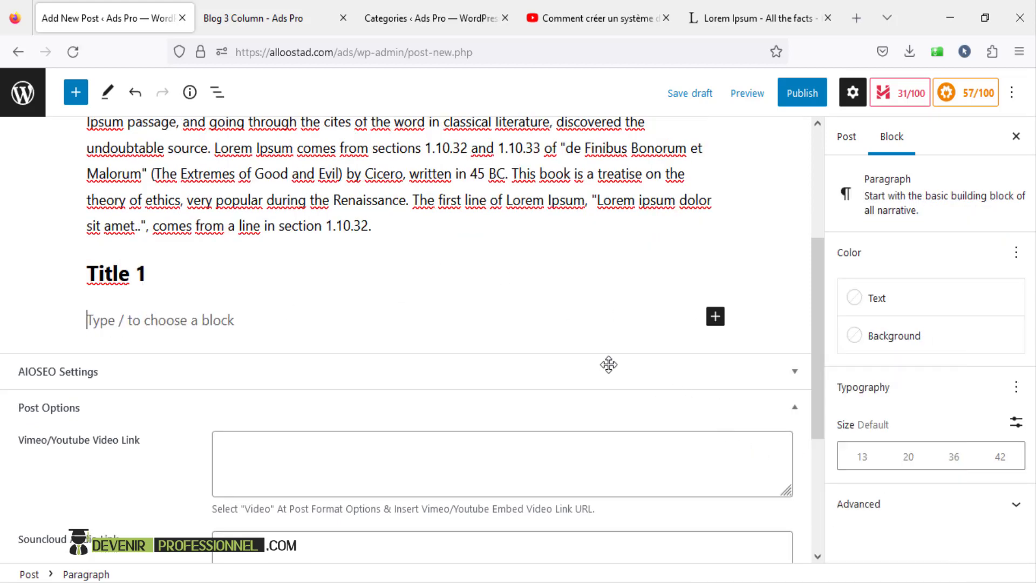
pyautogui.click(403, 18)
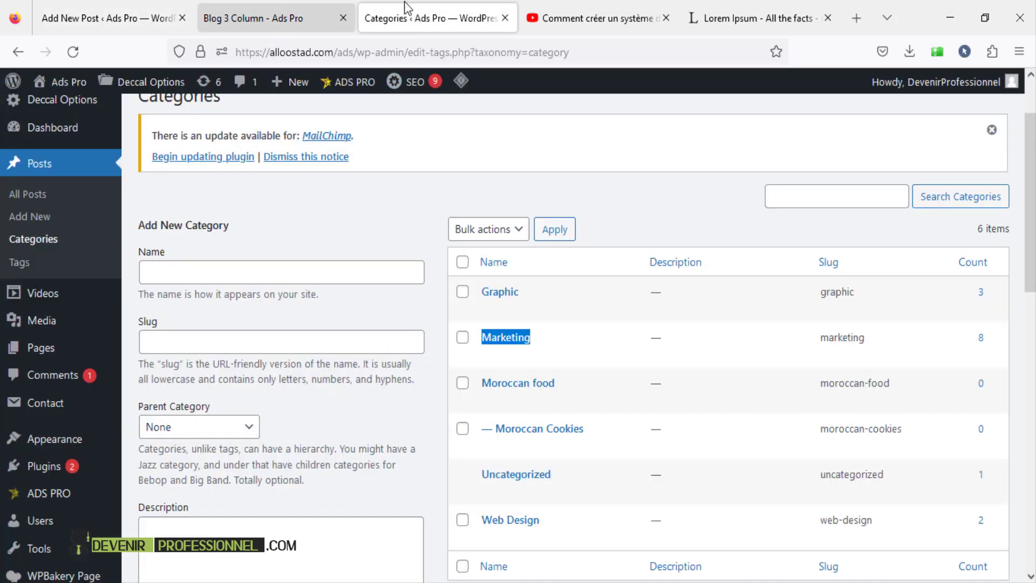
pyautogui.click(739, 19)
pyautogui.click(418, 497)
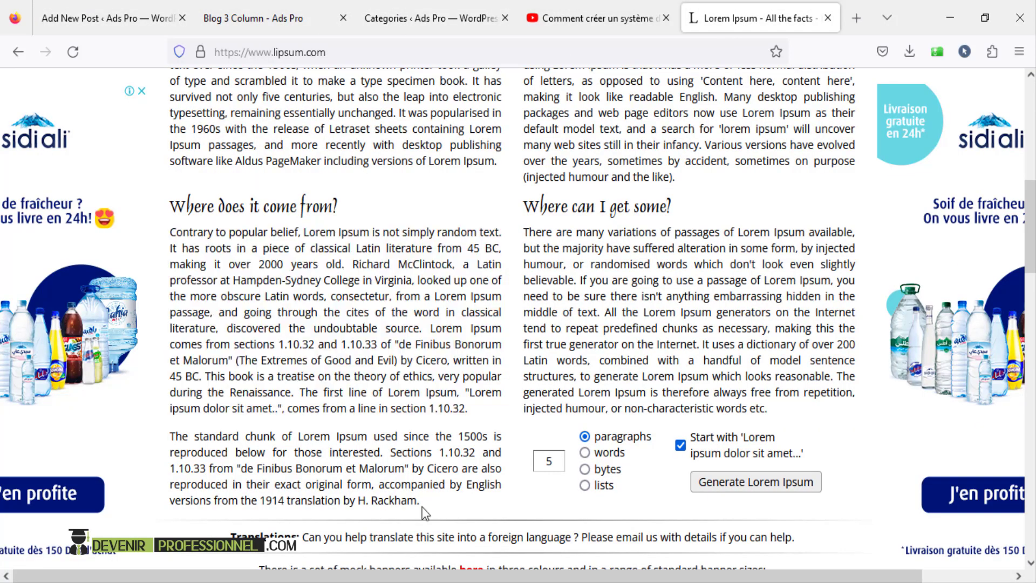
pyautogui.moveTo(423, 507); pyautogui.dragTo(171, 436)
pyautogui.hotkey('ctrl', 'c')
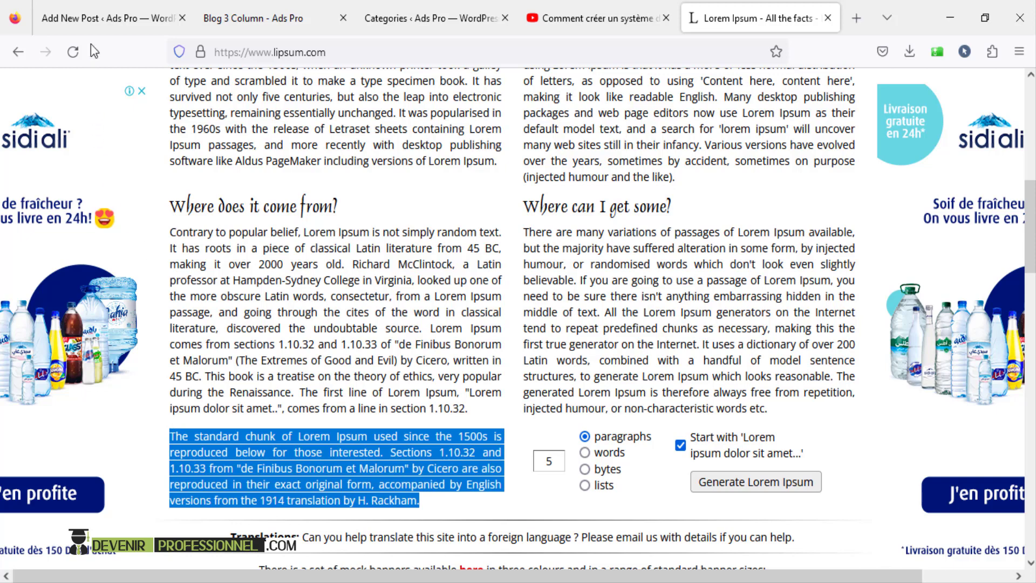
pyautogui.click(108, 18)
pyautogui.click(169, 338)
pyautogui.hotkey('ctrl', 'v')
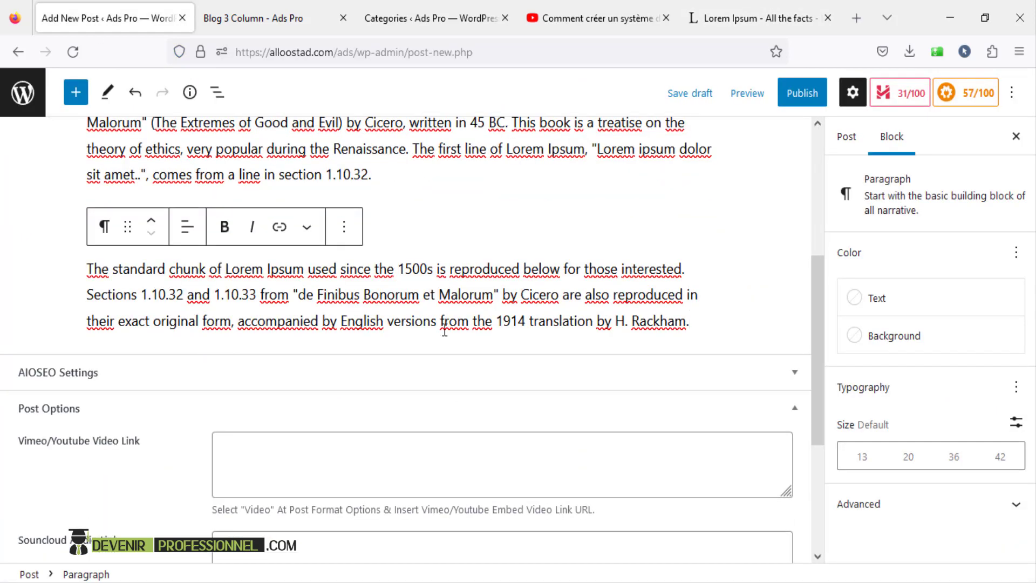
pyautogui.press('Return')
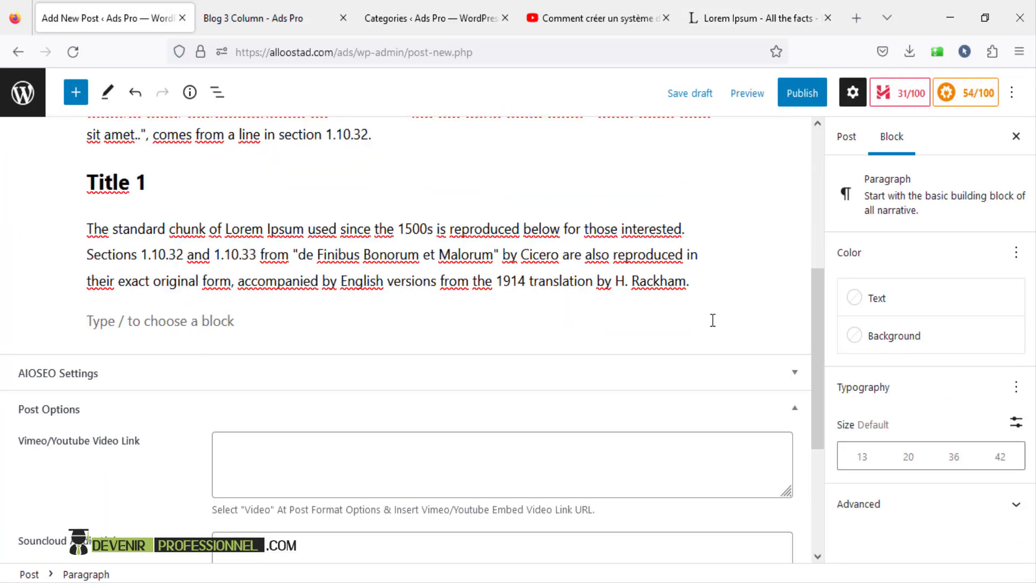
pyautogui.click(728, 322)
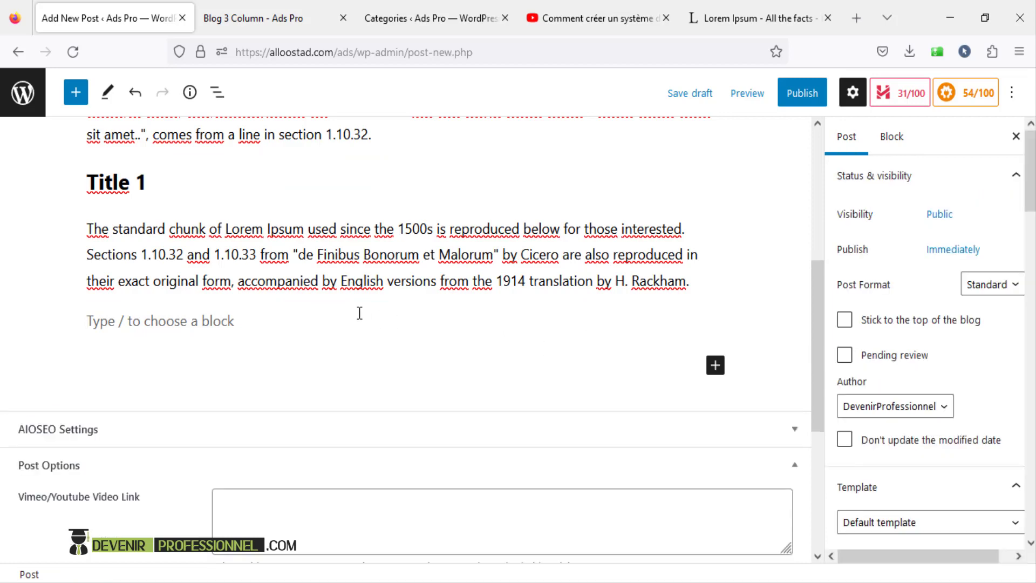
pyautogui.click(467, 319)
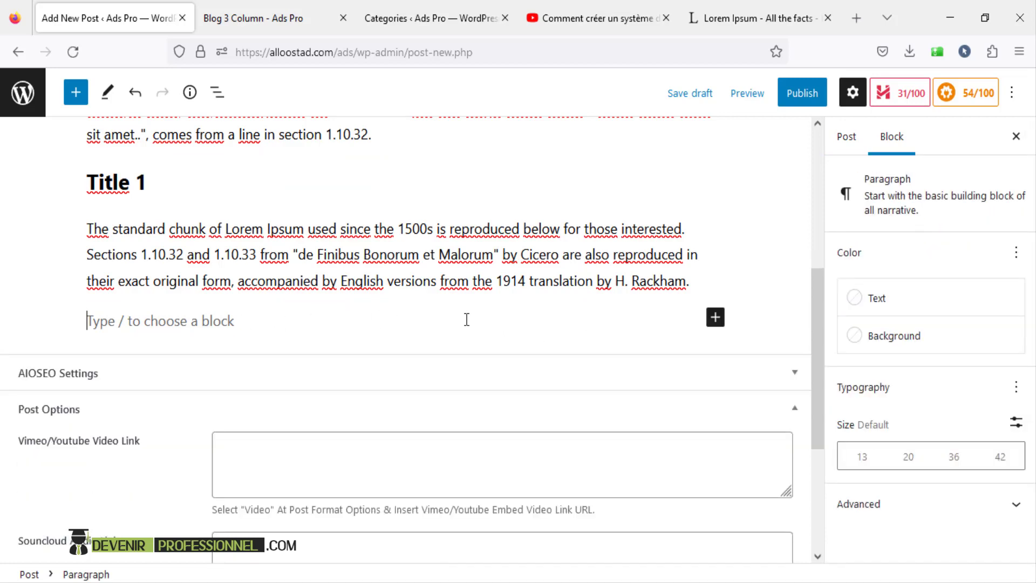
# - Create a bulleted list with three 'those interested.' items copied from the paragraph
pyautogui.click(715, 316)
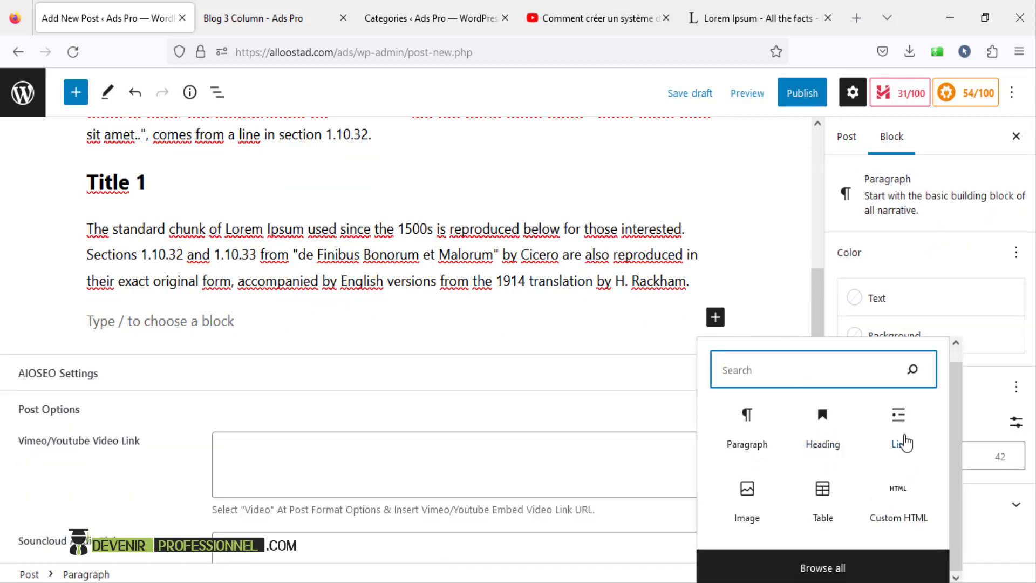
pyautogui.click(897, 439)
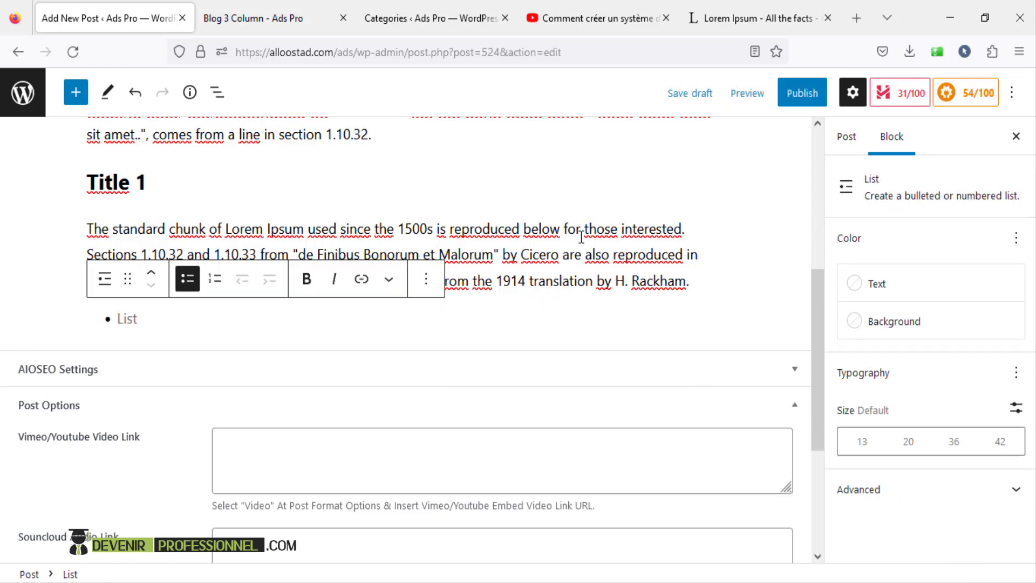
pyautogui.moveTo(586, 227); pyautogui.dragTo(689, 230)
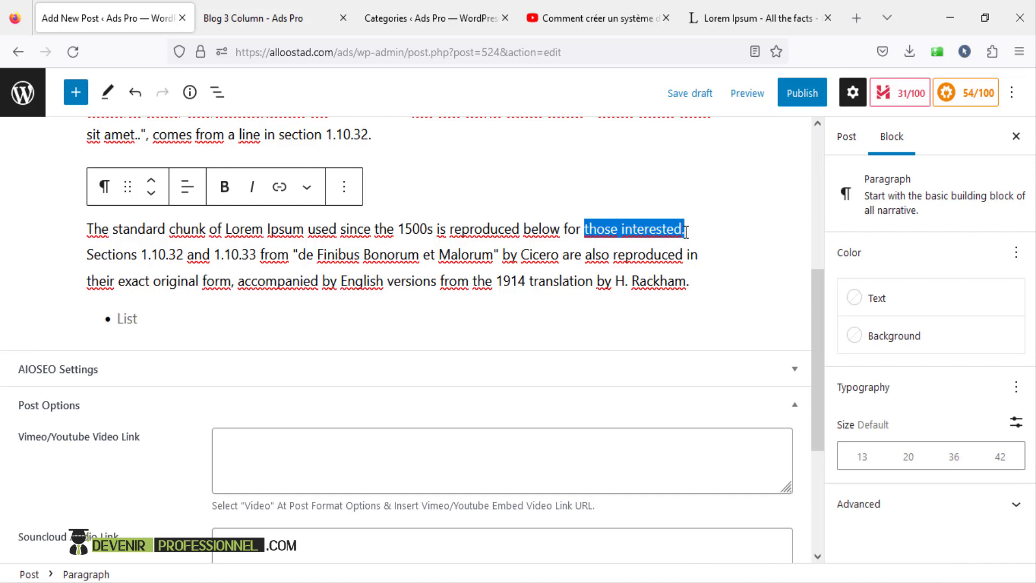
pyautogui.click(130, 319)
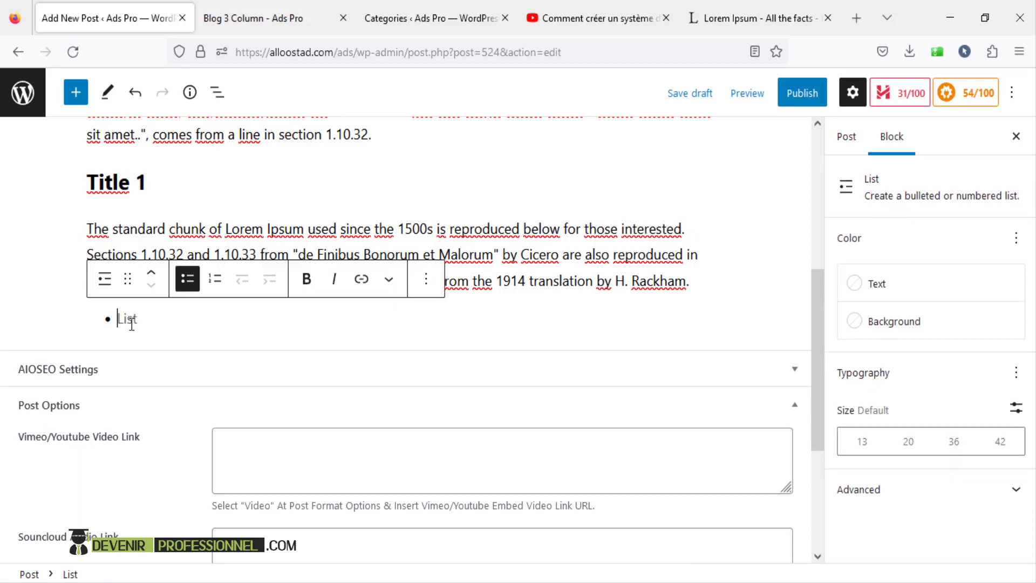
pyautogui.scroll(-2, 132, 322)
pyautogui.write('those interested.')
pyautogui.press('Return')
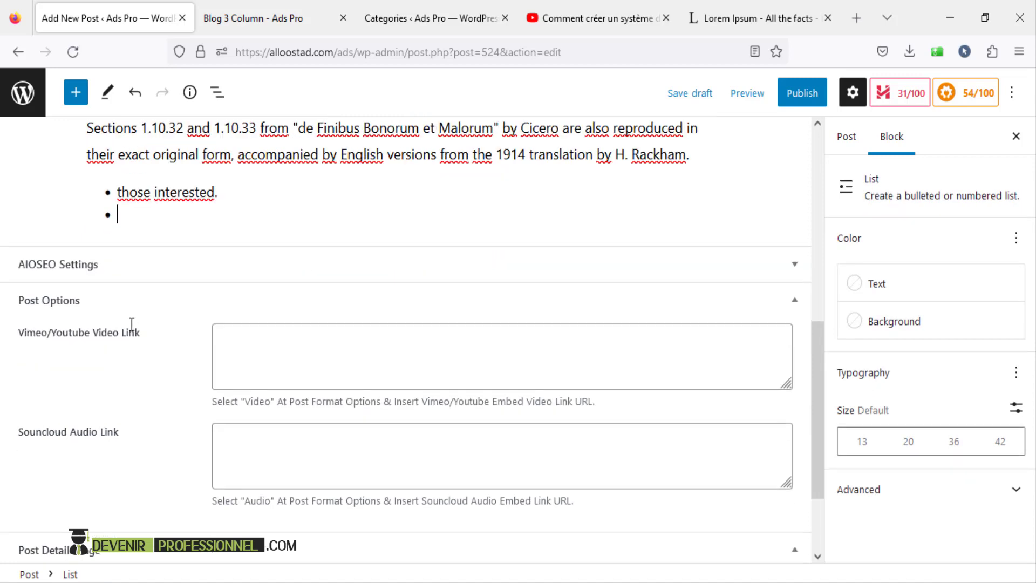
pyautogui.write('those interested.')
pyautogui.press('Return')
pyautogui.write('those interested.')
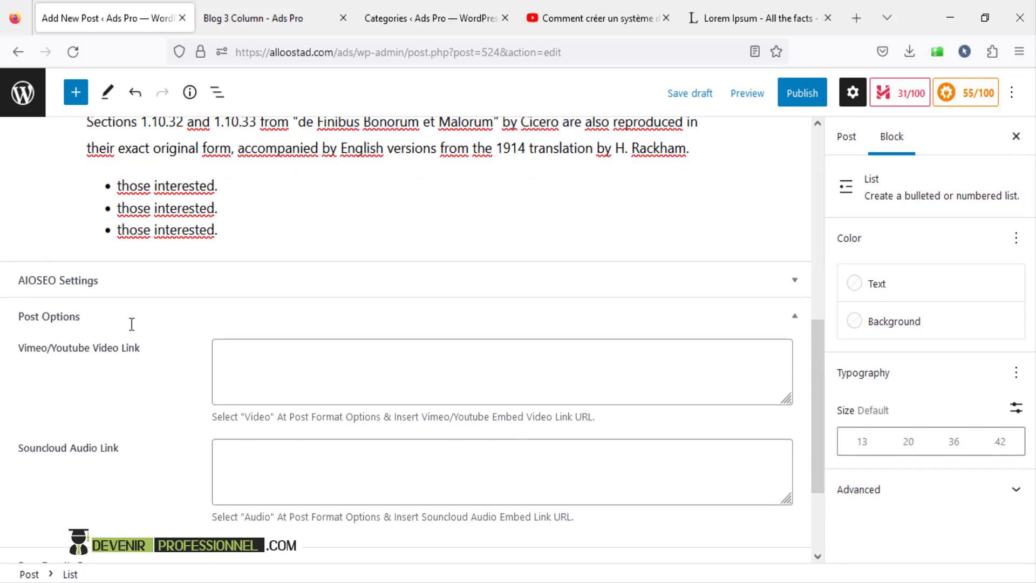
pyautogui.press('Return')
pyautogui.press('BackSpace')
pyautogui.press('Return')
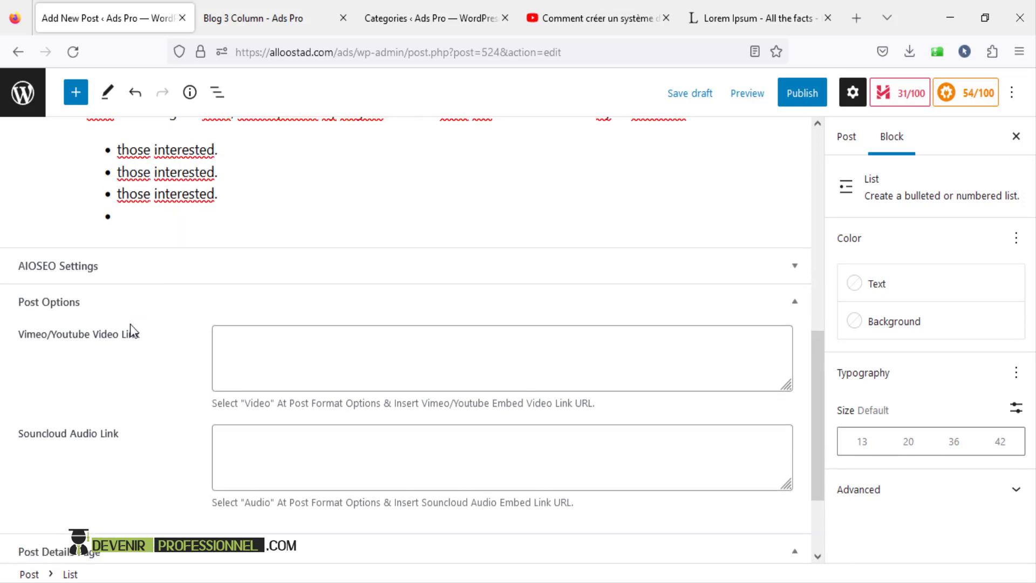
pyautogui.press('Return')
# - Add an Image block holding the chicken dish photo from the Media Library
pyautogui.click(716, 231)
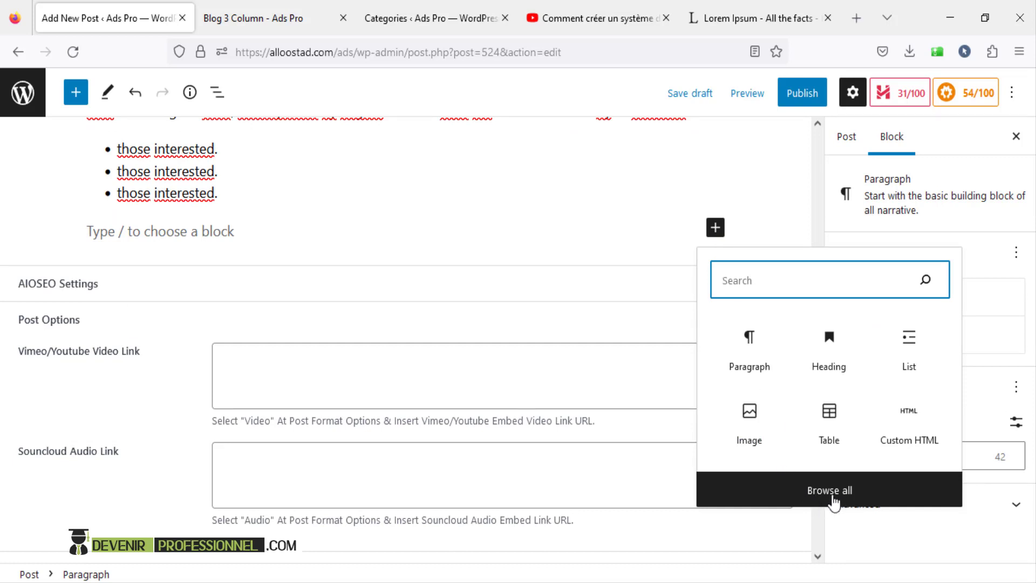
pyautogui.click(833, 499)
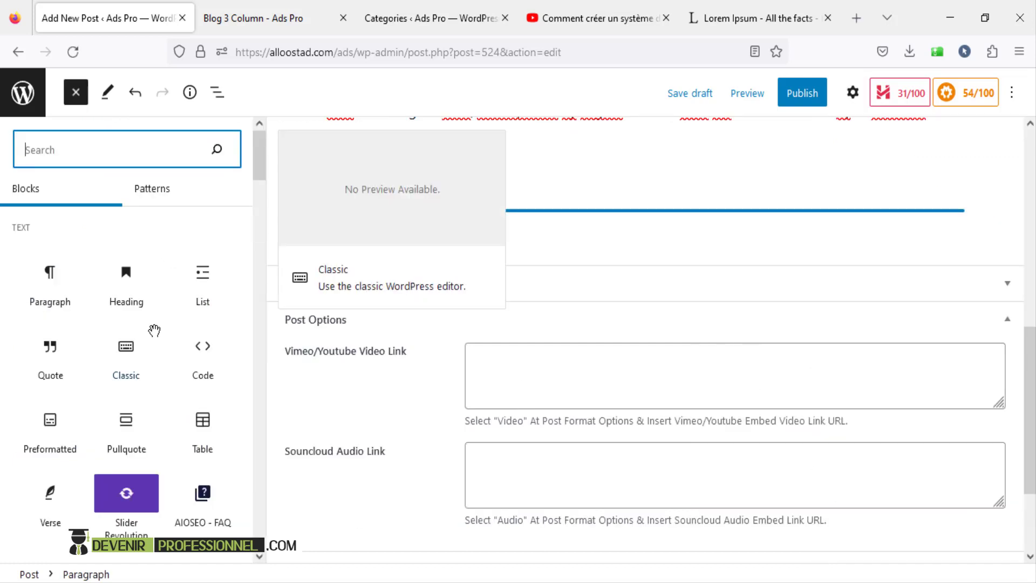
pyautogui.moveTo(258, 163); pyautogui.dragTo(257, 206)
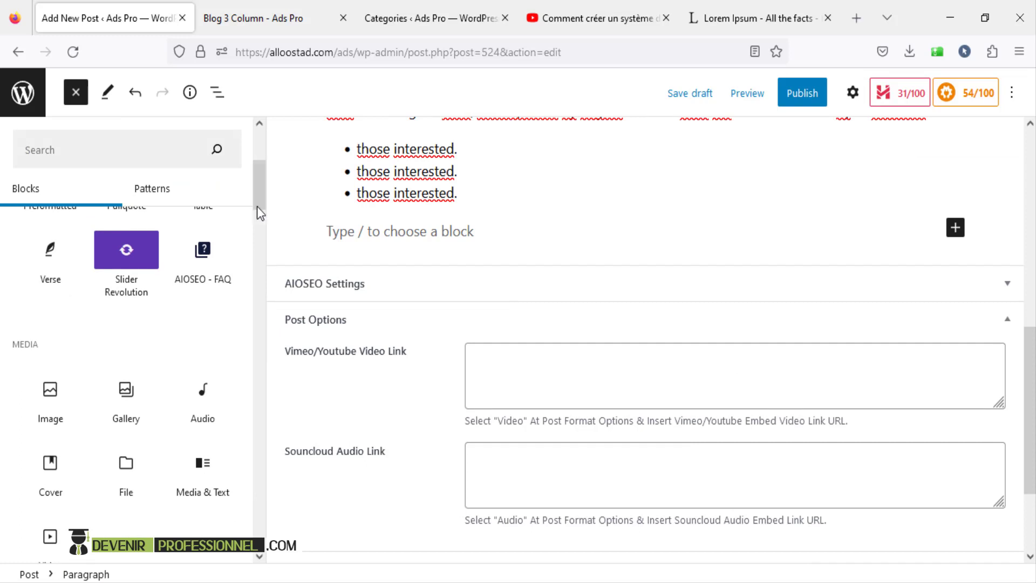
pyautogui.click(48, 397)
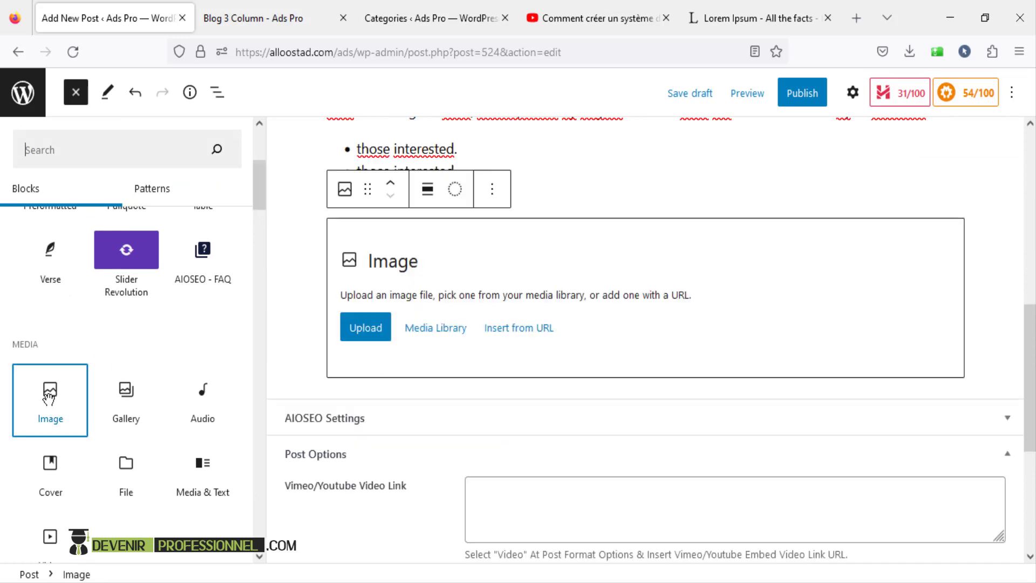
pyautogui.click(437, 344)
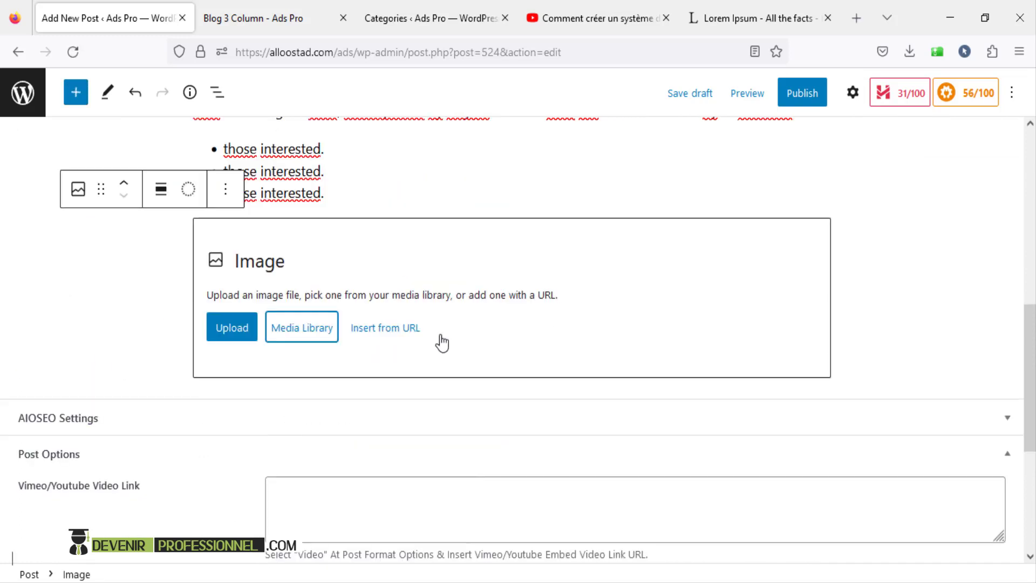
pyautogui.click(312, 337)
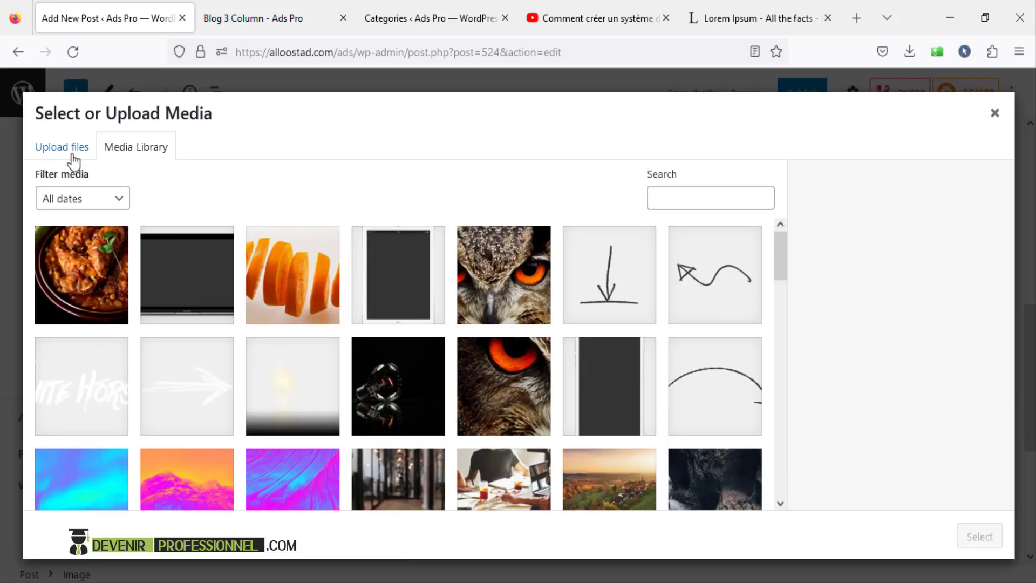
pyautogui.scroll(-3, 232, 335)
pyautogui.scroll(3, 205, 330)
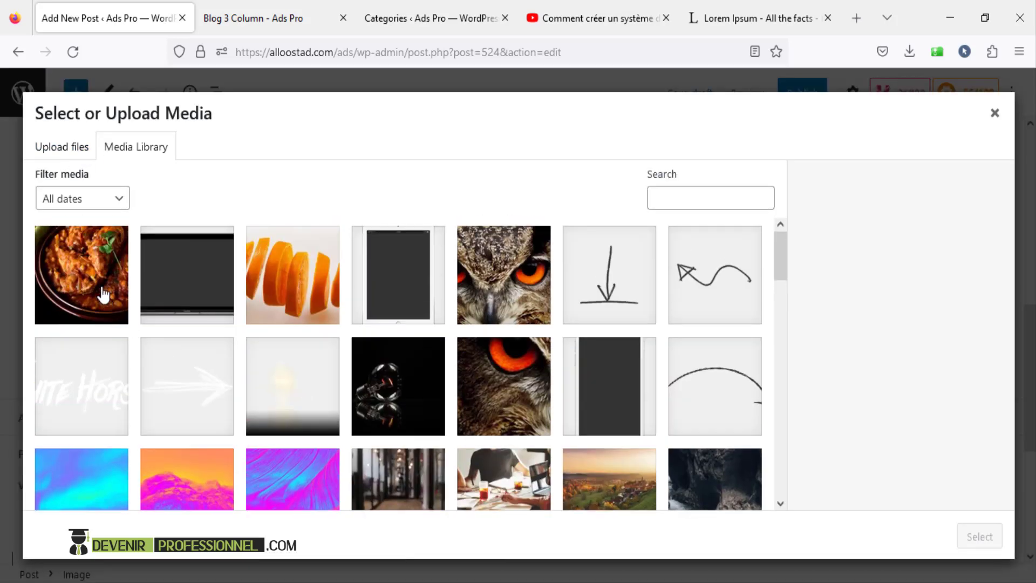
pyautogui.click(104, 294)
pyautogui.click(977, 536)
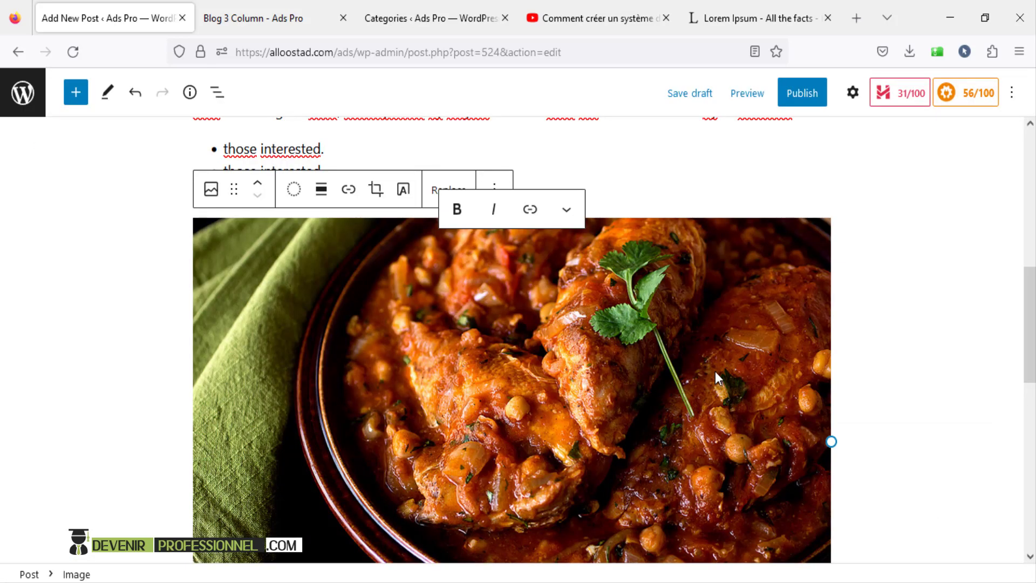
pyautogui.scroll(10, 714, 372)
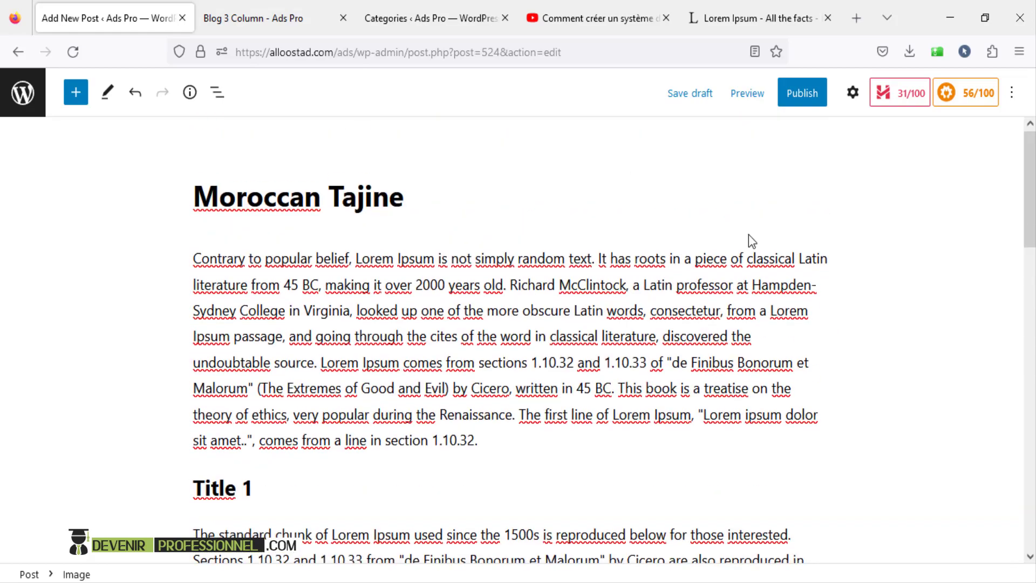
# - Tick Moroccan food under the post's Categories and start publishing
pyautogui.scroll(-15, 749, 238)
pyautogui.scroll(6, 763, 351)
pyautogui.scroll(10, 774, 381)
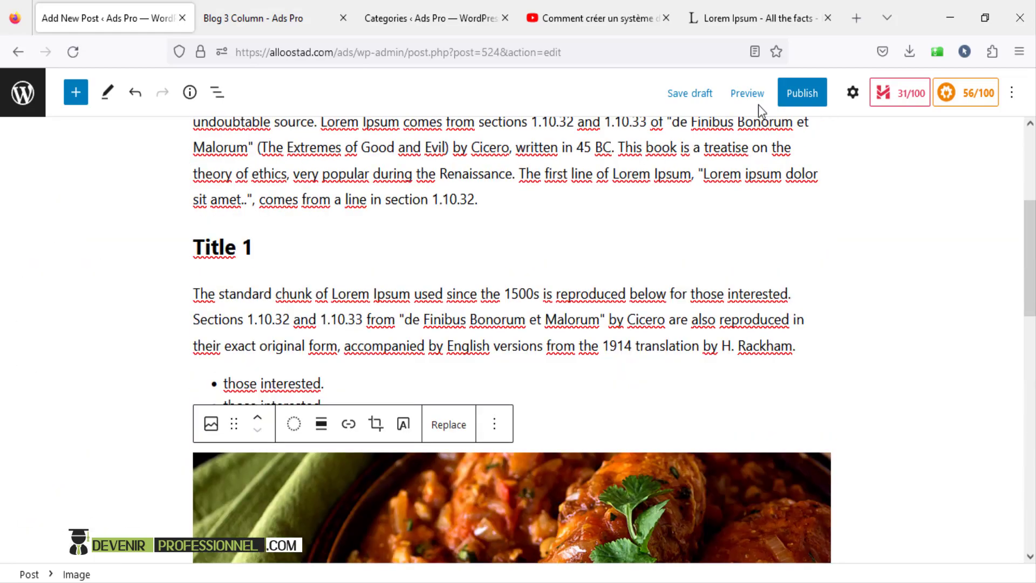
pyautogui.click(852, 93)
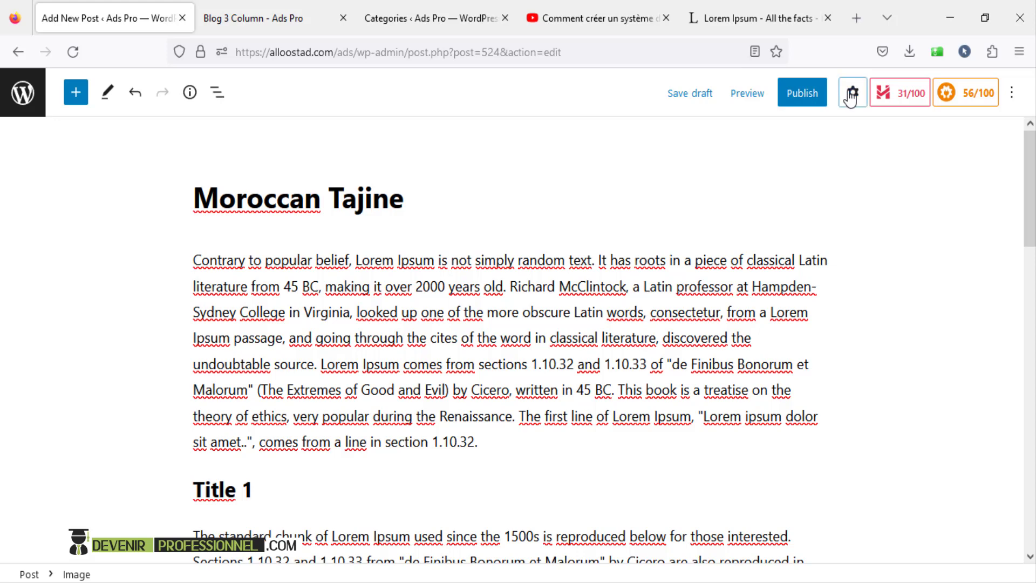
pyautogui.scroll(-4, 925, 340)
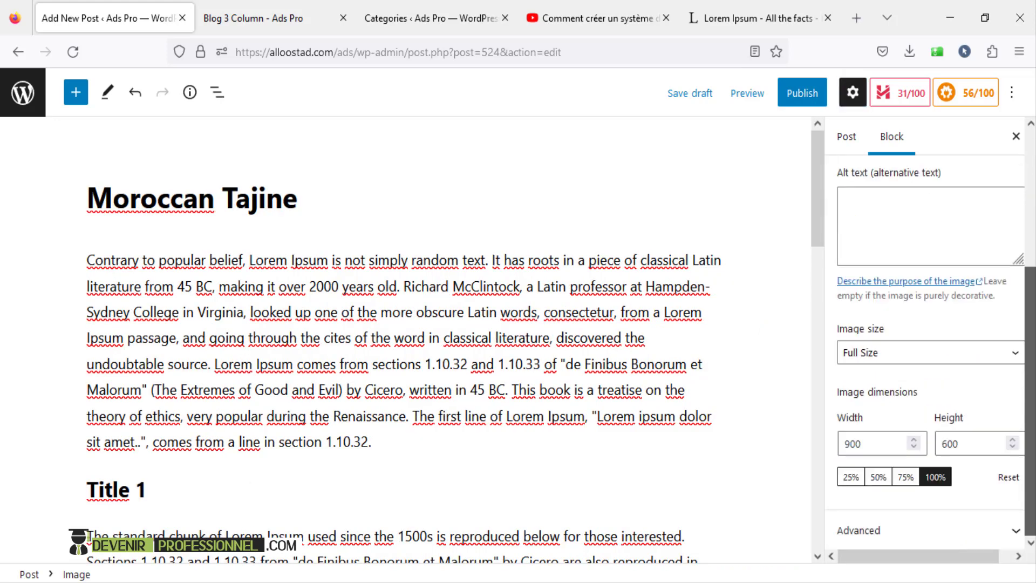
pyautogui.scroll(4, 926, 269)
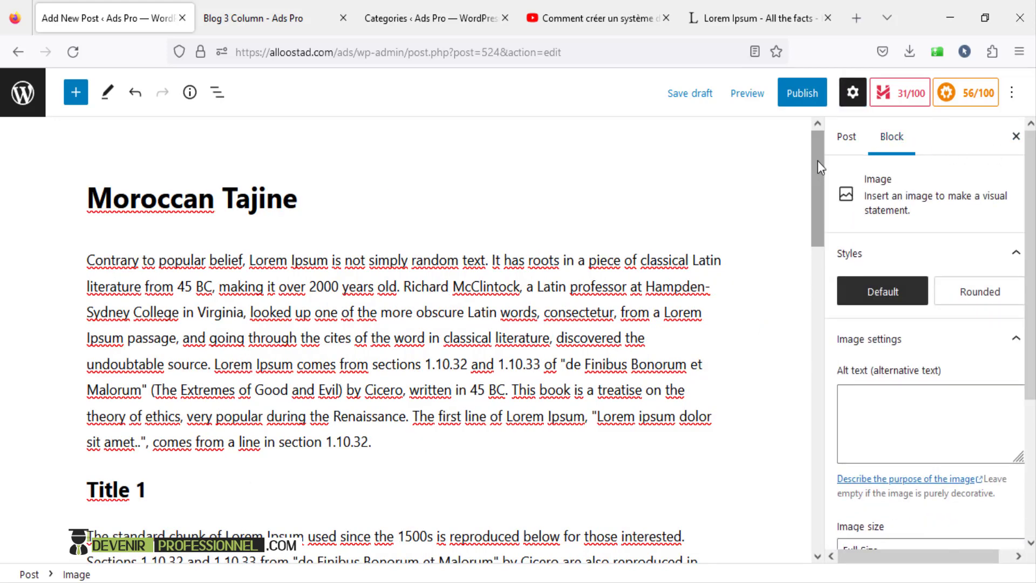
pyautogui.click(846, 137)
pyautogui.scroll(-6, 921, 318)
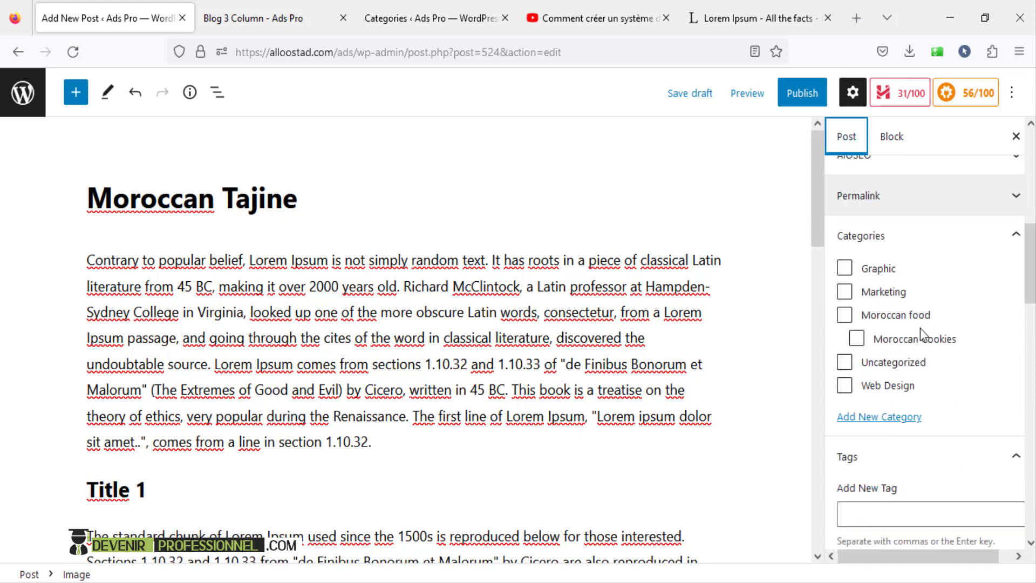
pyautogui.scroll(3, 843, 324)
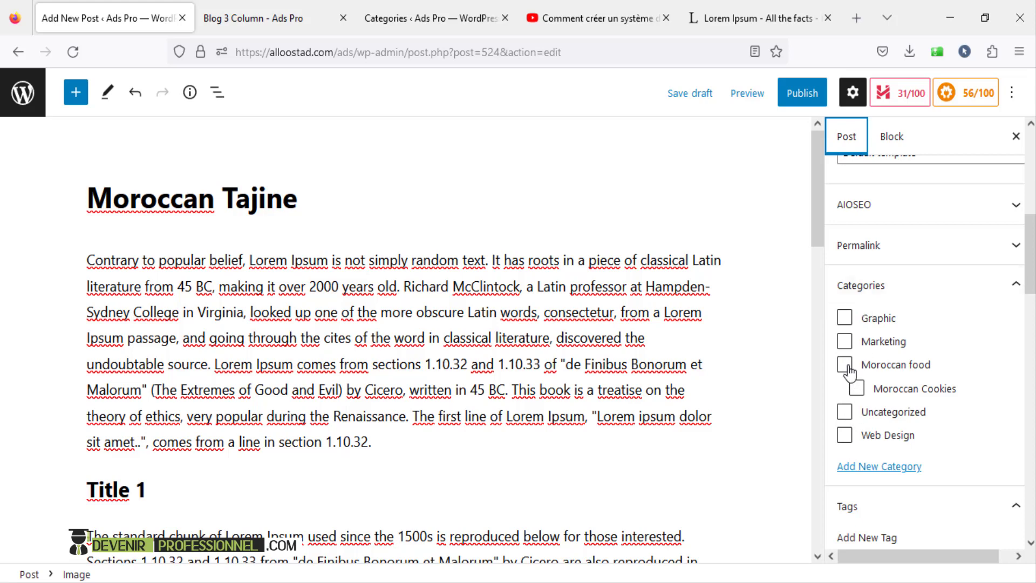
pyautogui.click(845, 366)
pyautogui.click(807, 94)
# - Publish the Moroccan Tajine post and preview it on the live site in a new tab
pyautogui.click(890, 93)
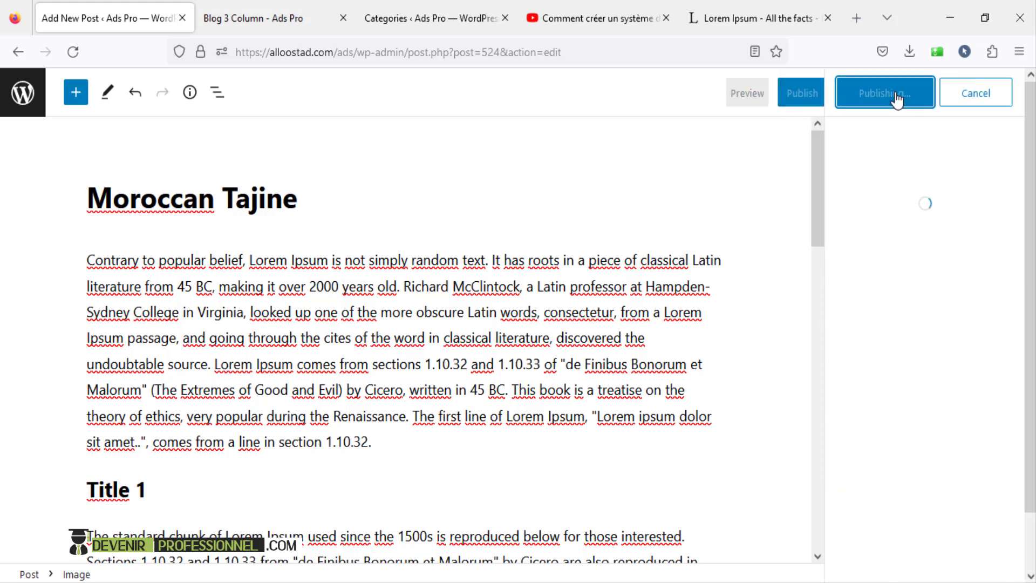
pyautogui.click(730, 93)
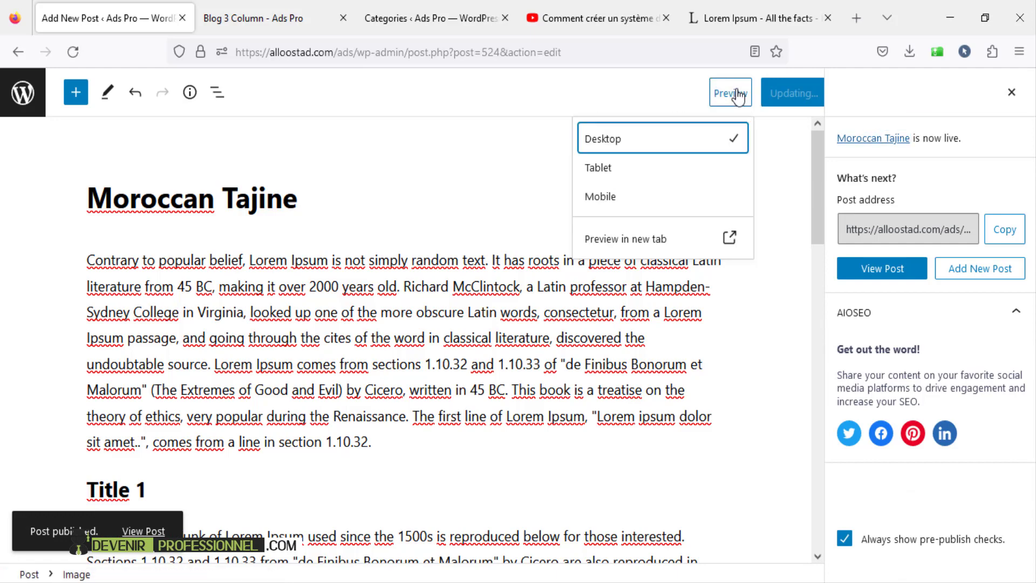
pyautogui.click(612, 241)
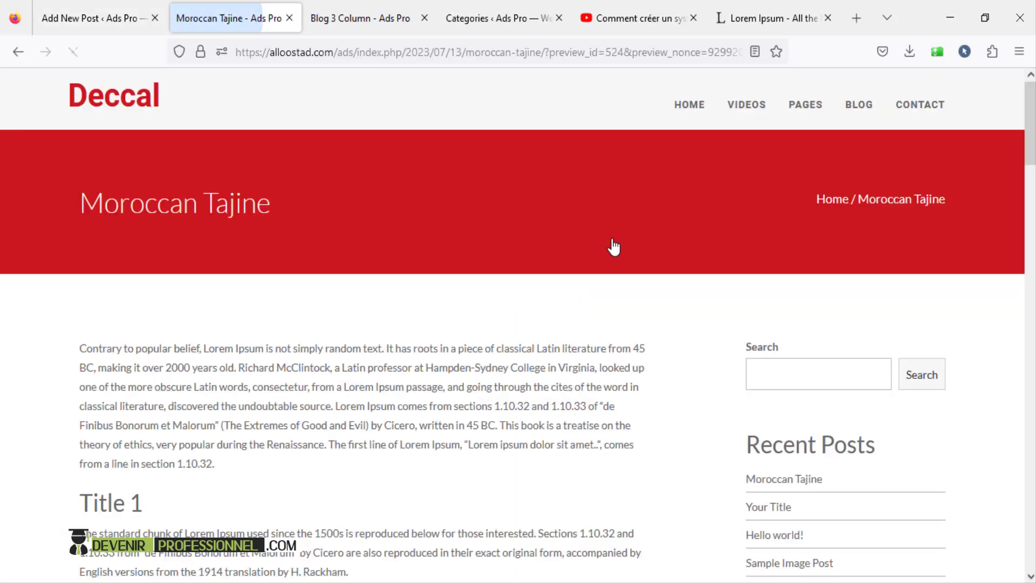
pyautogui.scroll(-6, 613, 270)
pyautogui.scroll(-5, 615, 313)
pyautogui.scroll(10, 614, 312)
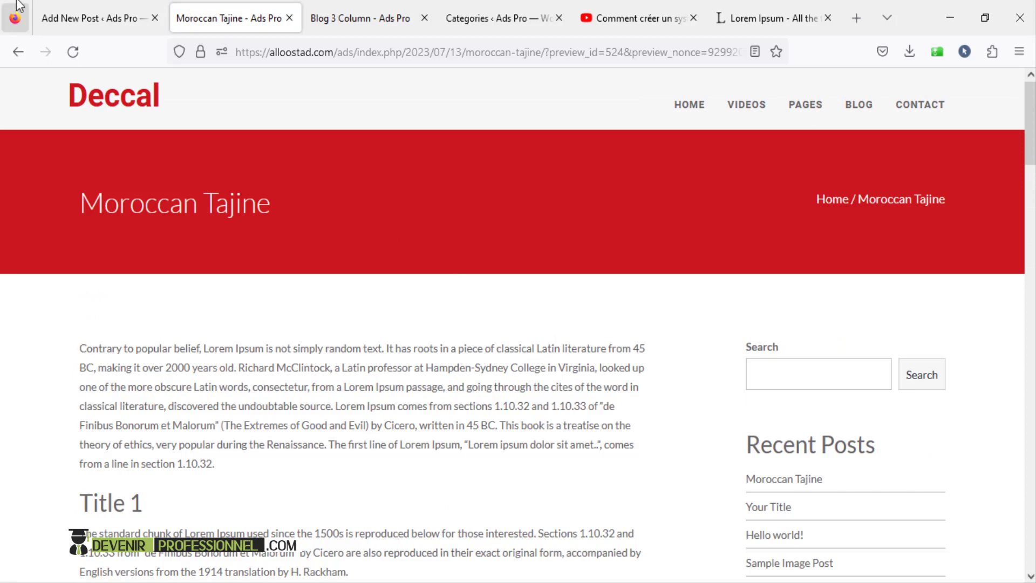
# - Return to the editor with the post-publish panel and settings sidebar closed
pyautogui.click(118, 19)
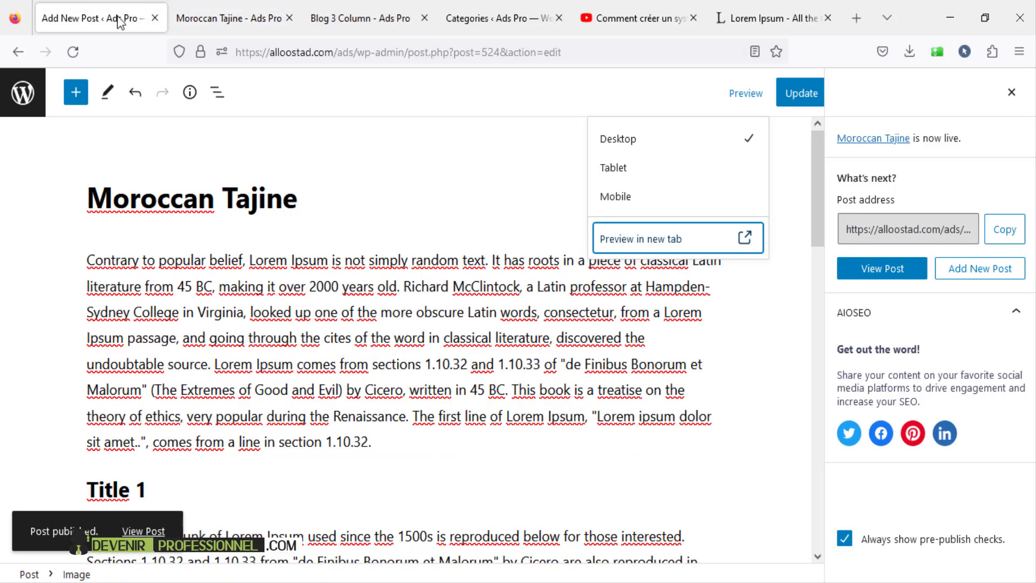
pyautogui.click(1012, 102)
pyautogui.click(852, 97)
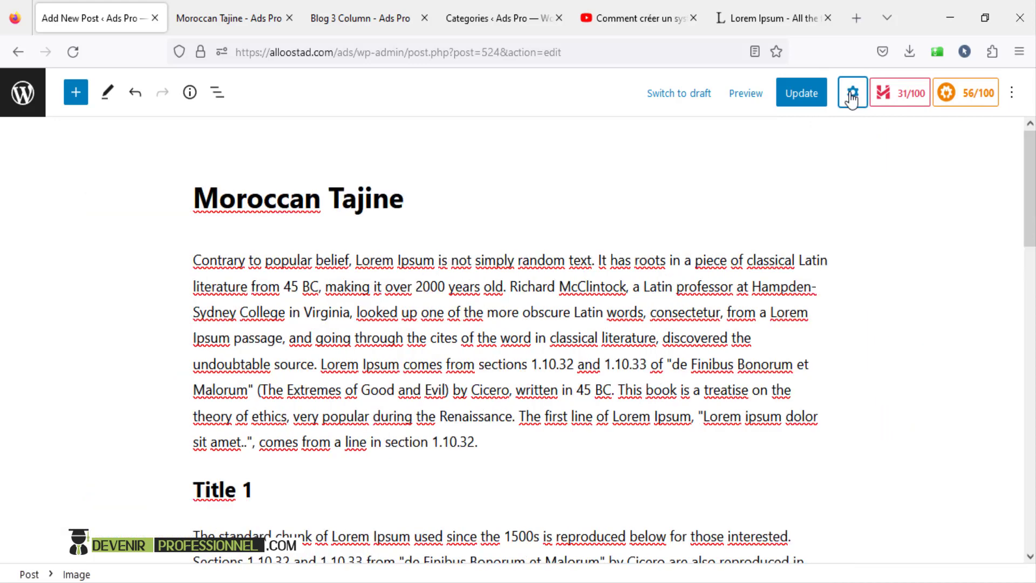
# - Set the moroccan-chicken photo as the post's featured image and update the post
pyautogui.click(852, 97)
pyautogui.scroll(-3, 945, 263)
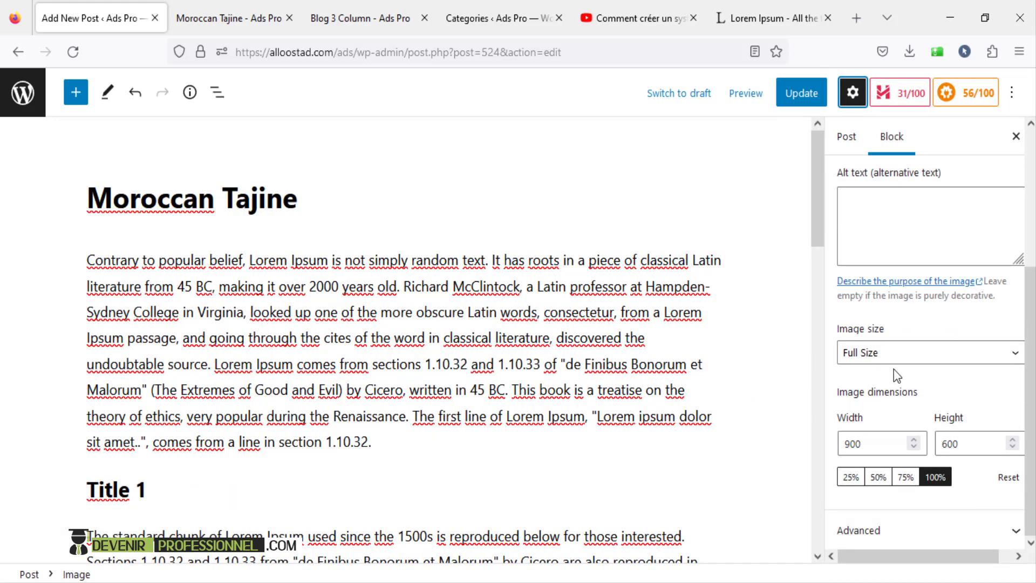
pyautogui.scroll(5, 893, 369)
pyautogui.click(846, 137)
pyautogui.scroll(-3, 903, 272)
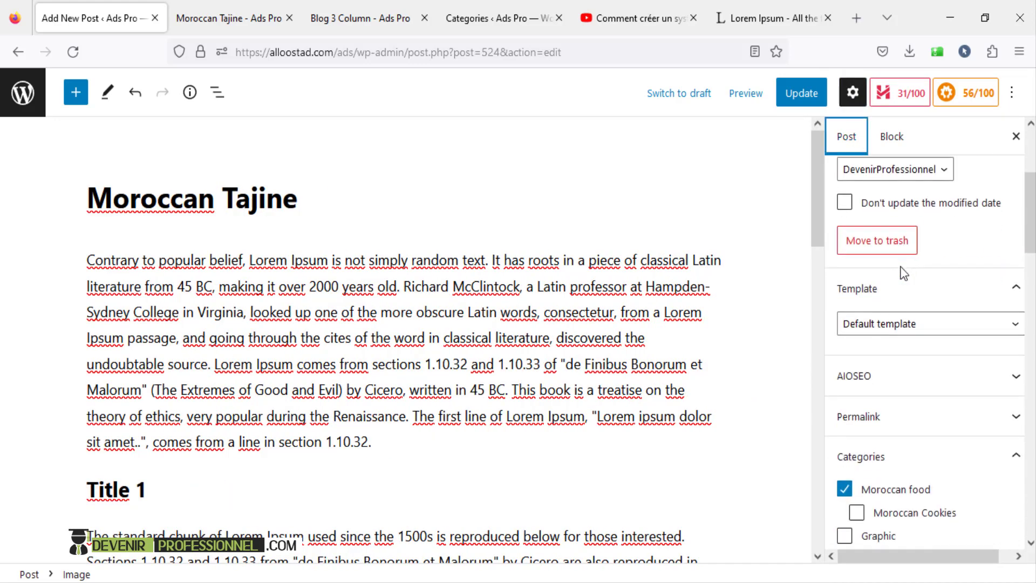
pyautogui.scroll(-10, 901, 273)
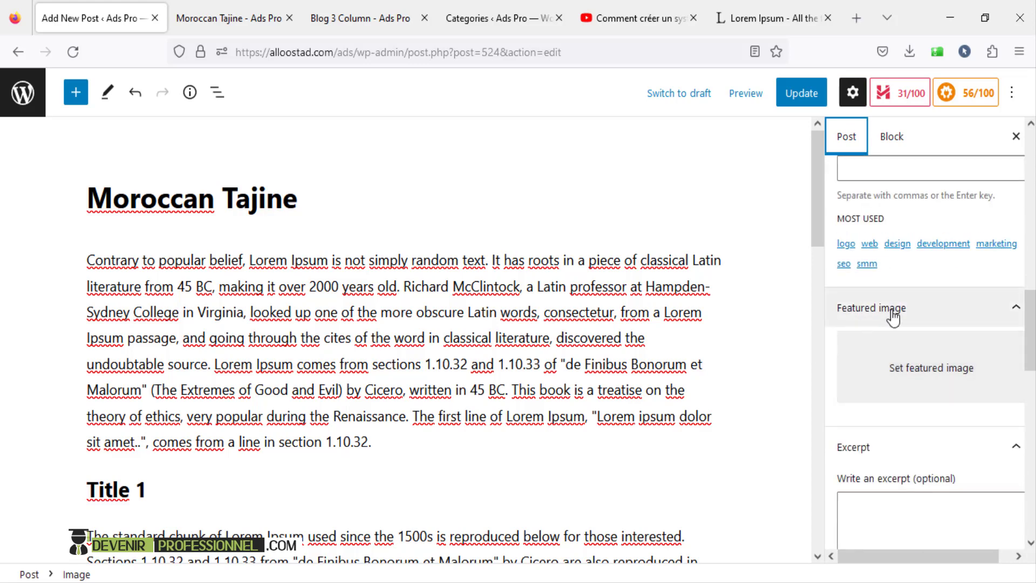
pyautogui.click(924, 377)
pyautogui.scroll(-2, 286, 381)
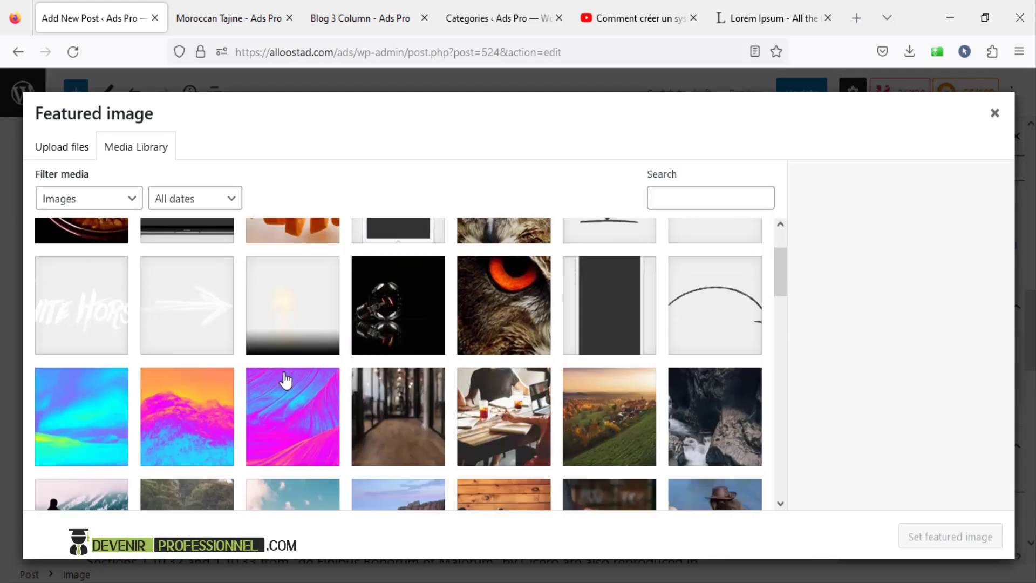
pyautogui.scroll(2, 286, 380)
pyautogui.click(79, 286)
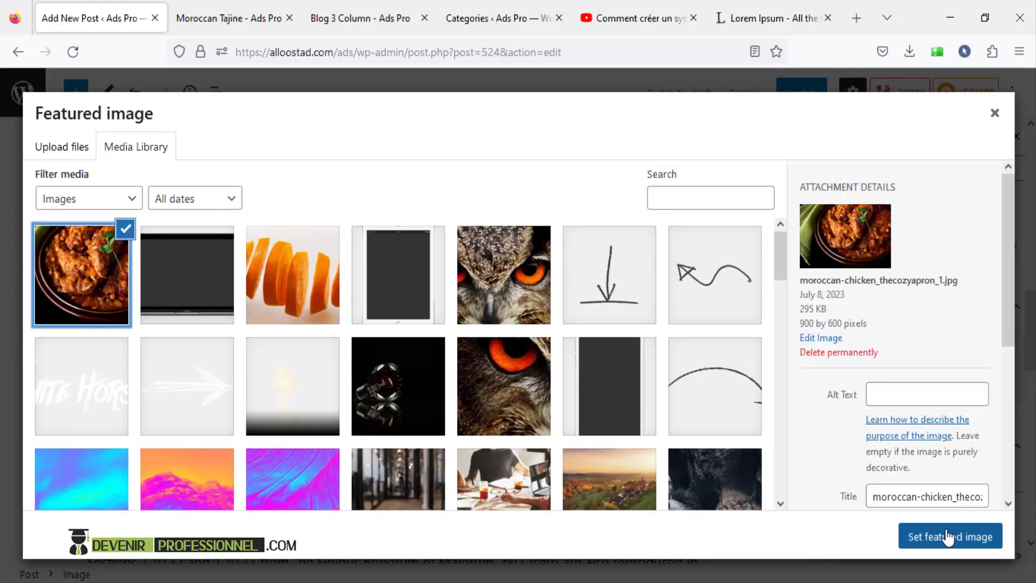
pyautogui.click(948, 537)
pyautogui.scroll(-5, 849, 435)
pyautogui.scroll(6, 849, 435)
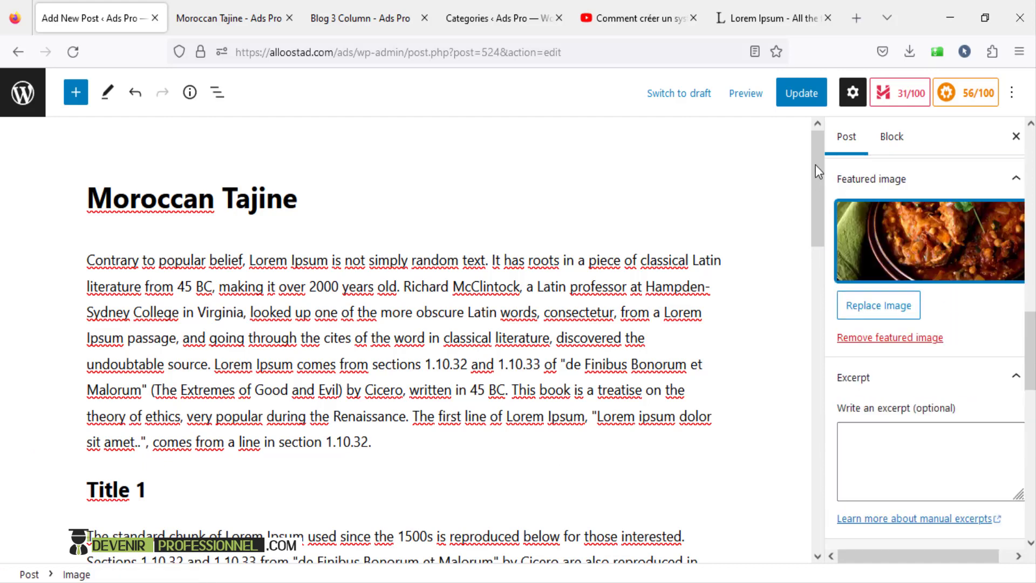
pyautogui.click(792, 96)
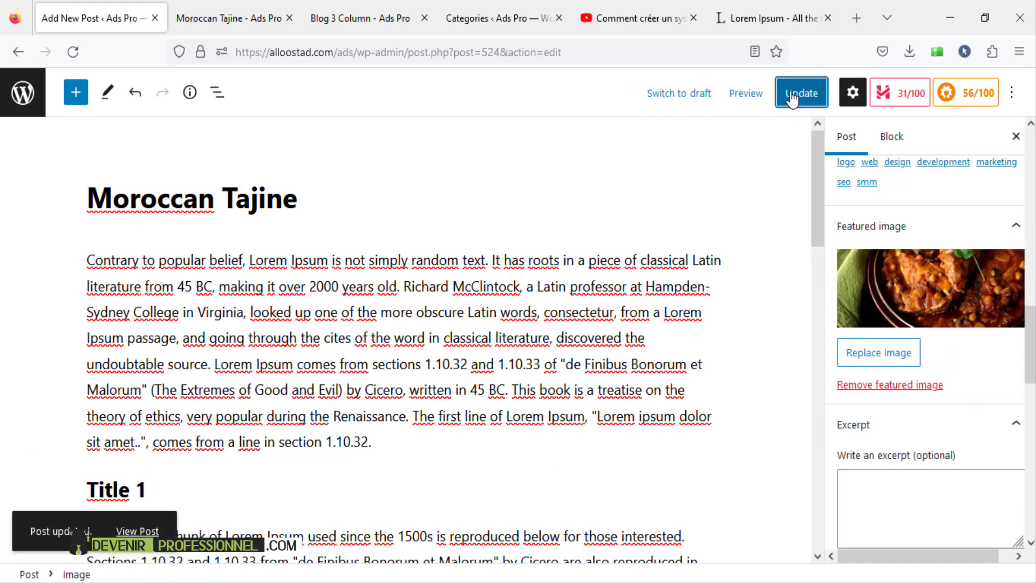
pyautogui.click(249, 14)
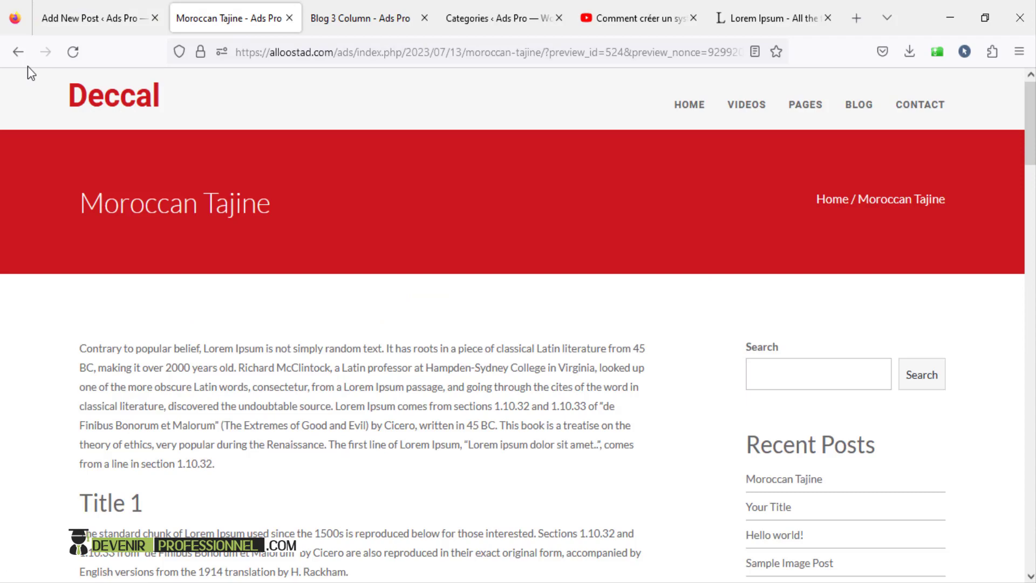
pyautogui.click(73, 53)
pyautogui.scroll(-3, 380, 338)
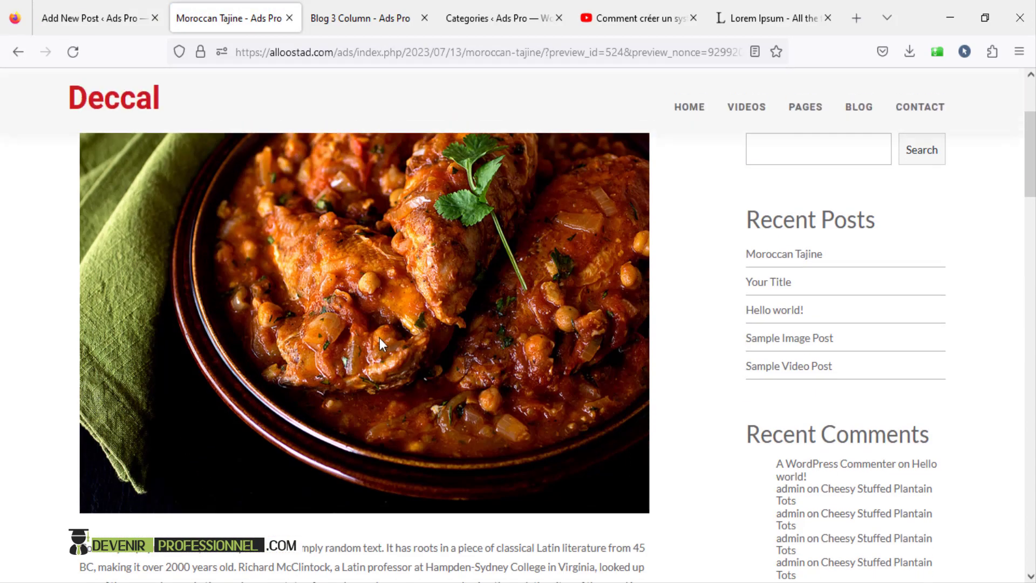
pyautogui.scroll(2, 382, 338)
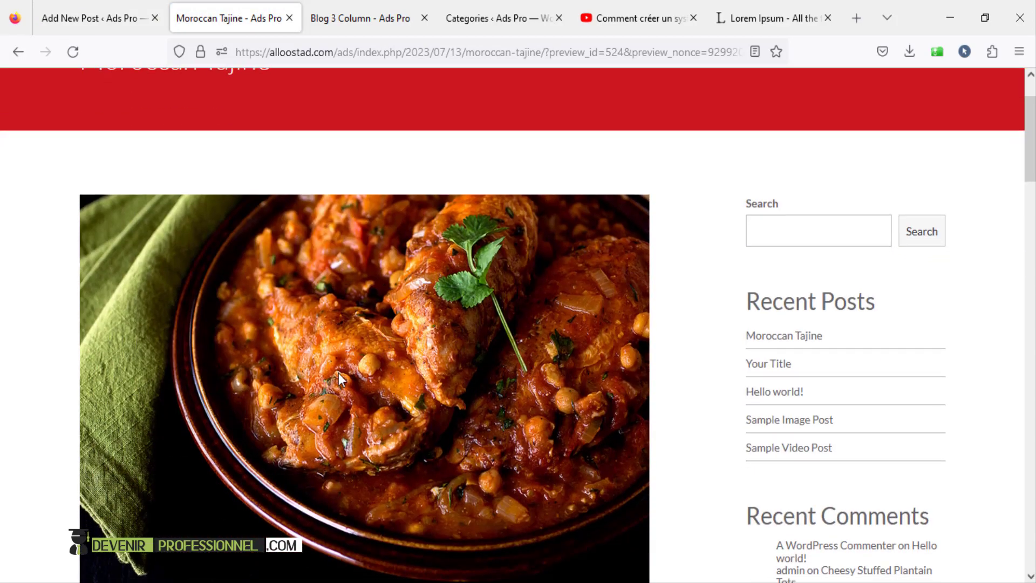
pyautogui.scroll(3, 340, 377)
pyautogui.click(878, 118)
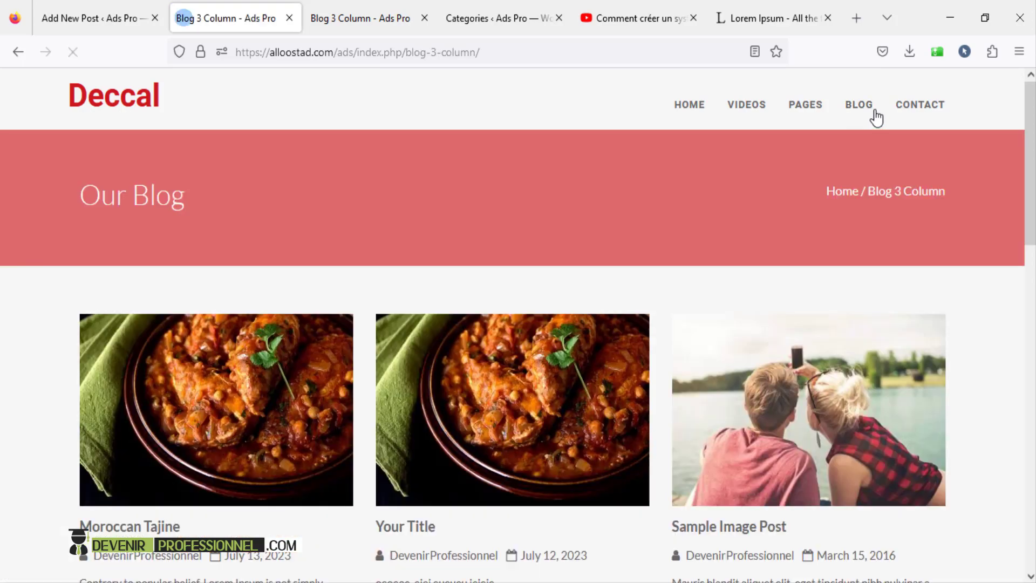
pyautogui.scroll(-4, 178, 276)
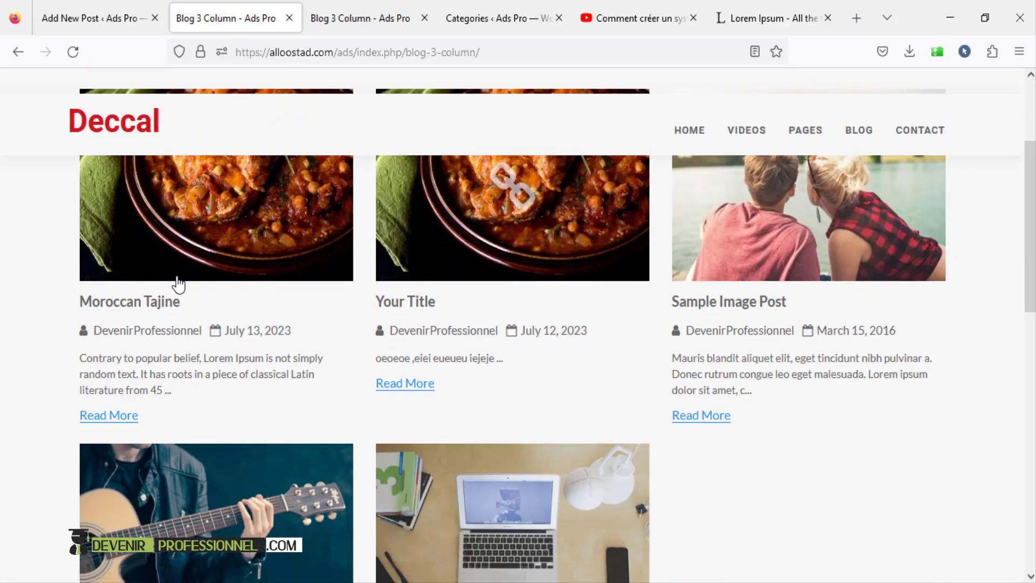
pyautogui.scroll(2, 115, 400)
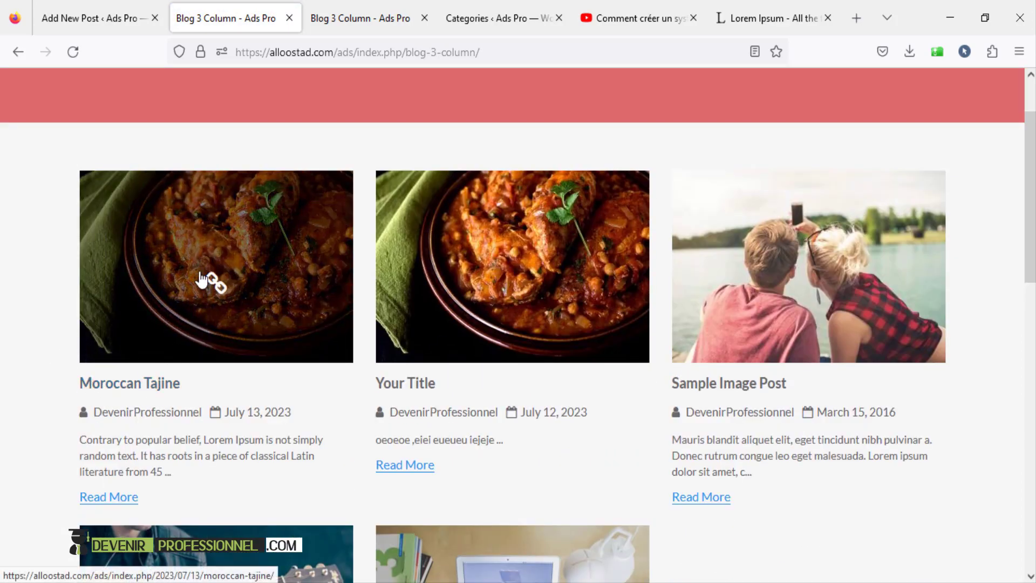
pyautogui.click(178, 324)
pyautogui.scroll(-10, 740, 381)
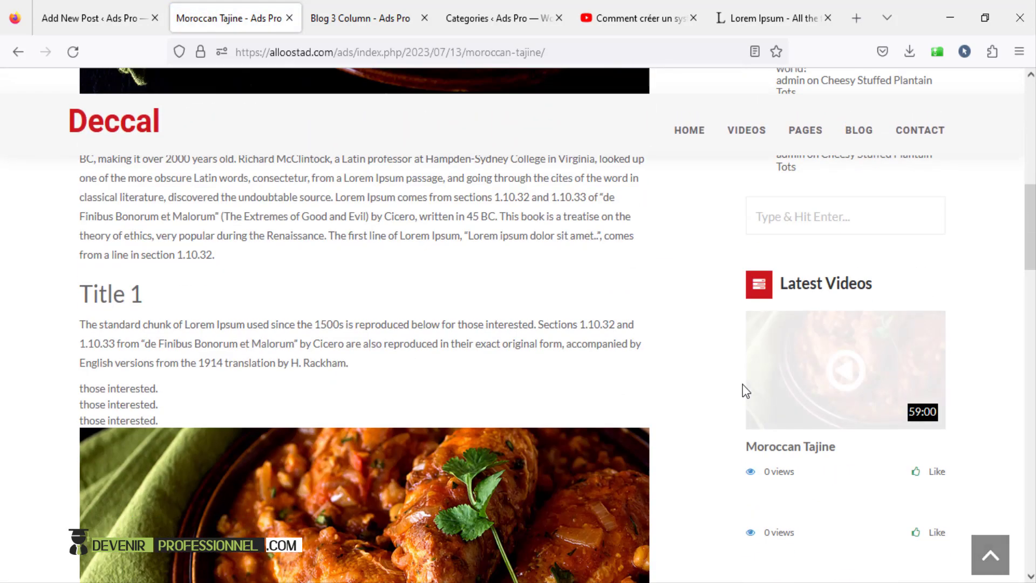
pyautogui.scroll(10, 739, 388)
pyautogui.click(103, 18)
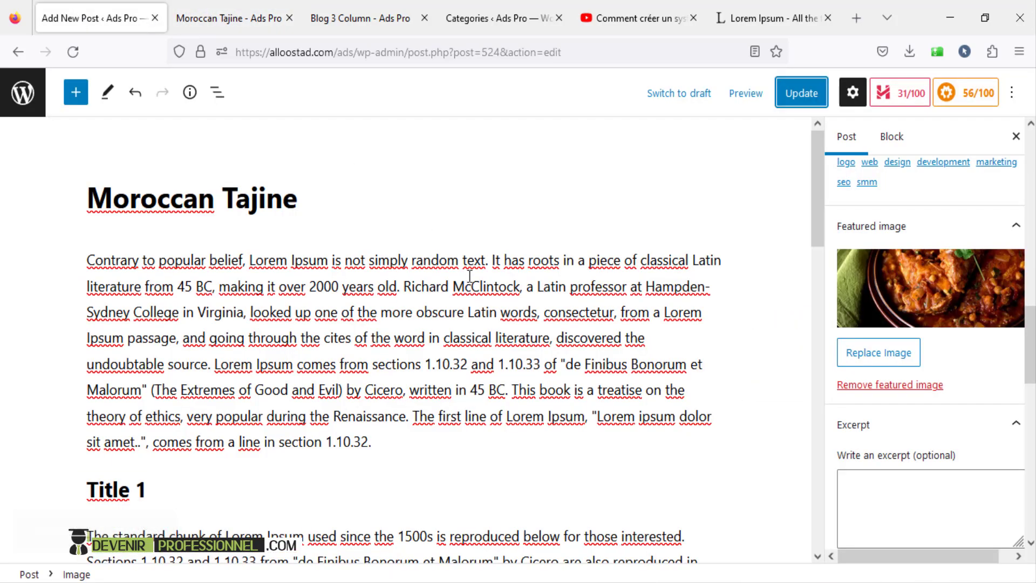
pyautogui.scroll(-12, 734, 259)
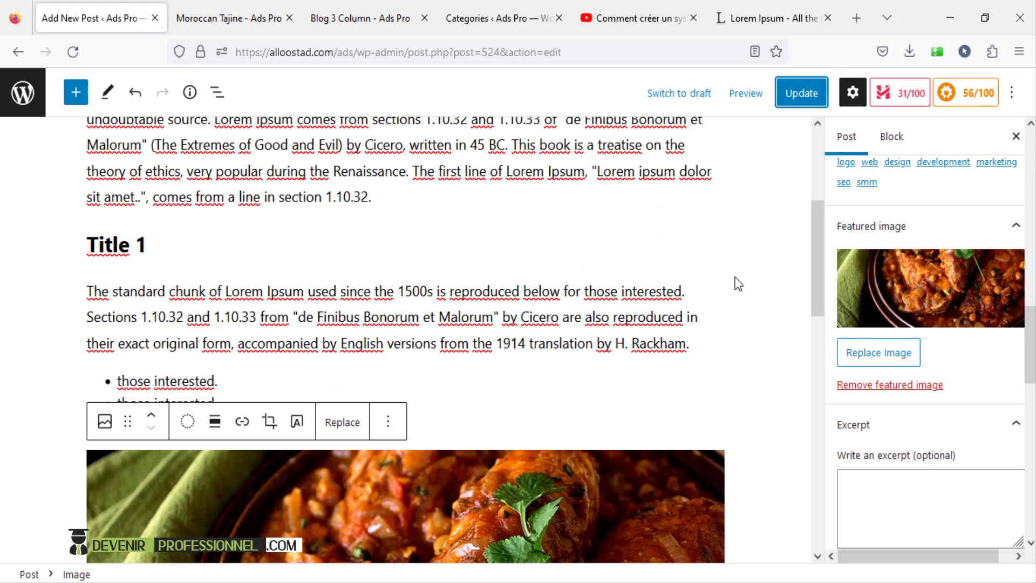
pyautogui.scroll(6, 574, 145)
pyautogui.scroll(4, 574, 146)
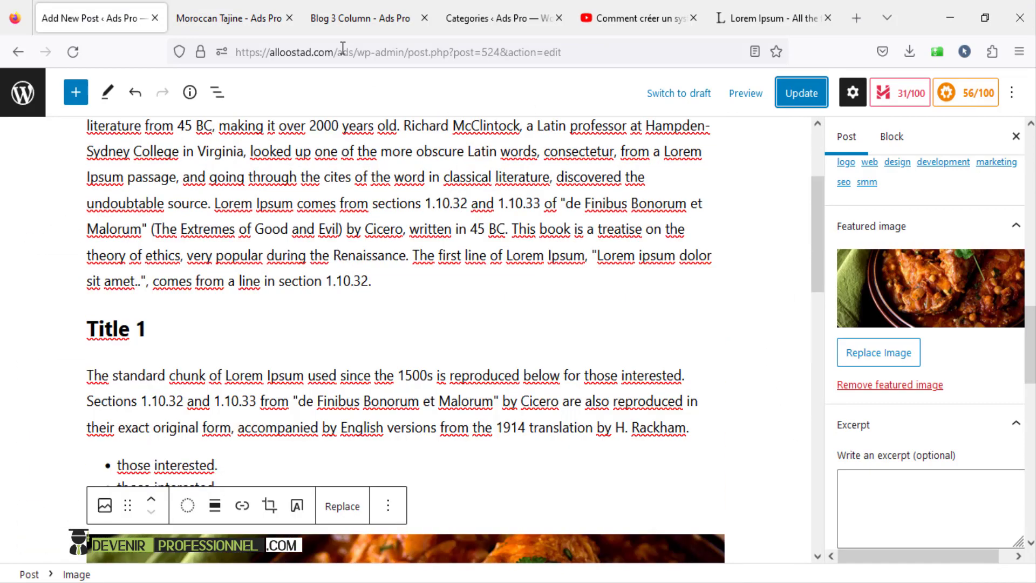
pyautogui.click(231, 18)
pyautogui.click(857, 106)
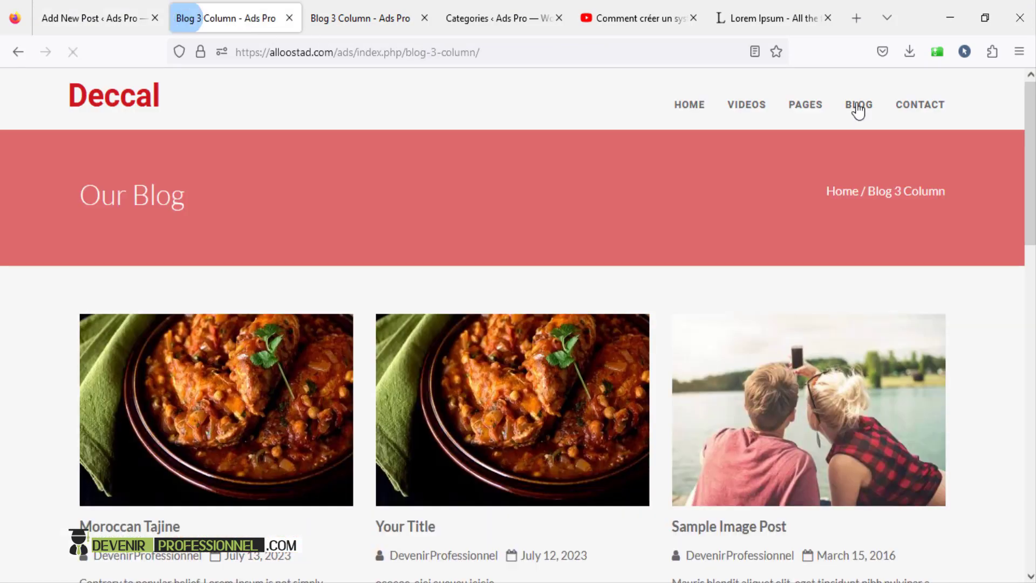
pyautogui.scroll(-5, 151, 302)
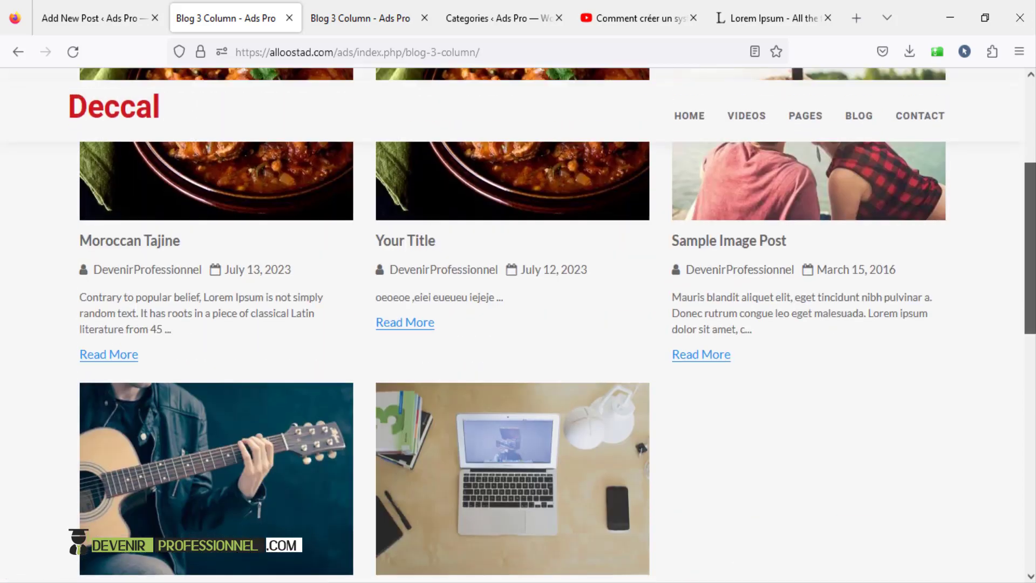
pyautogui.scroll(4, 151, 302)
pyautogui.scroll(-2, 894, 305)
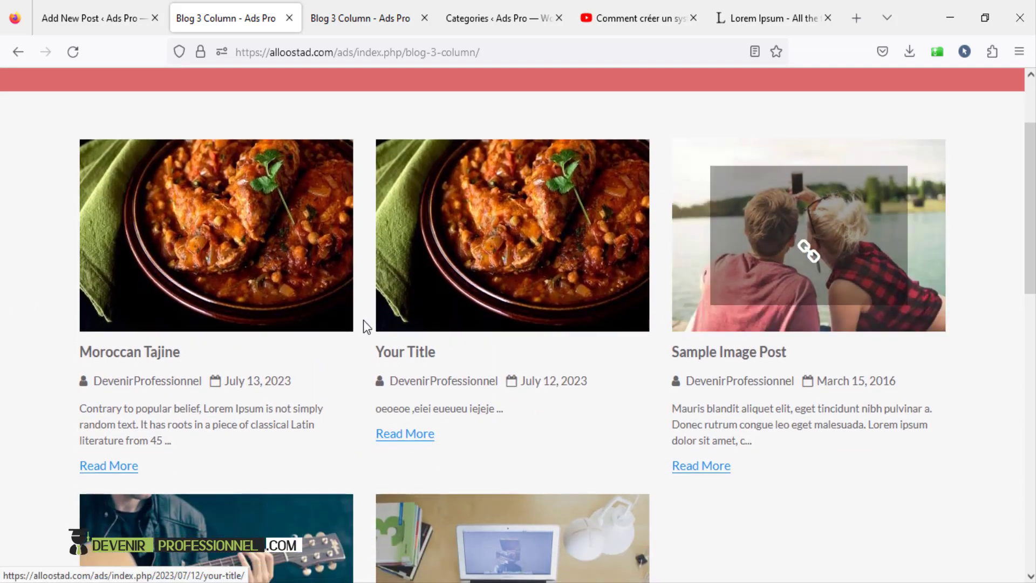
pyautogui.scroll(-4, 840, 400)
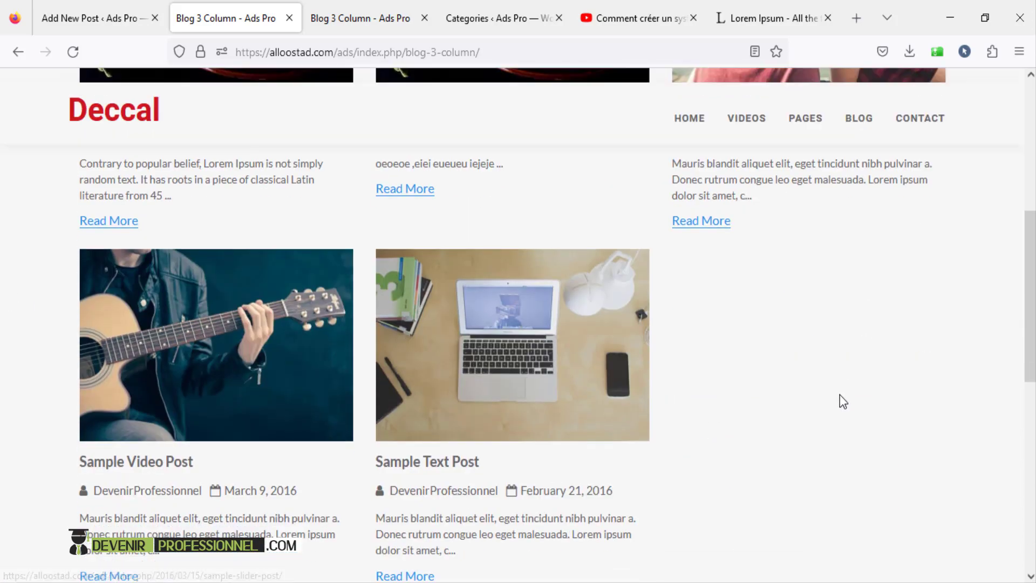
pyautogui.scroll(4, 839, 400)
pyautogui.scroll(4, 1018, 190)
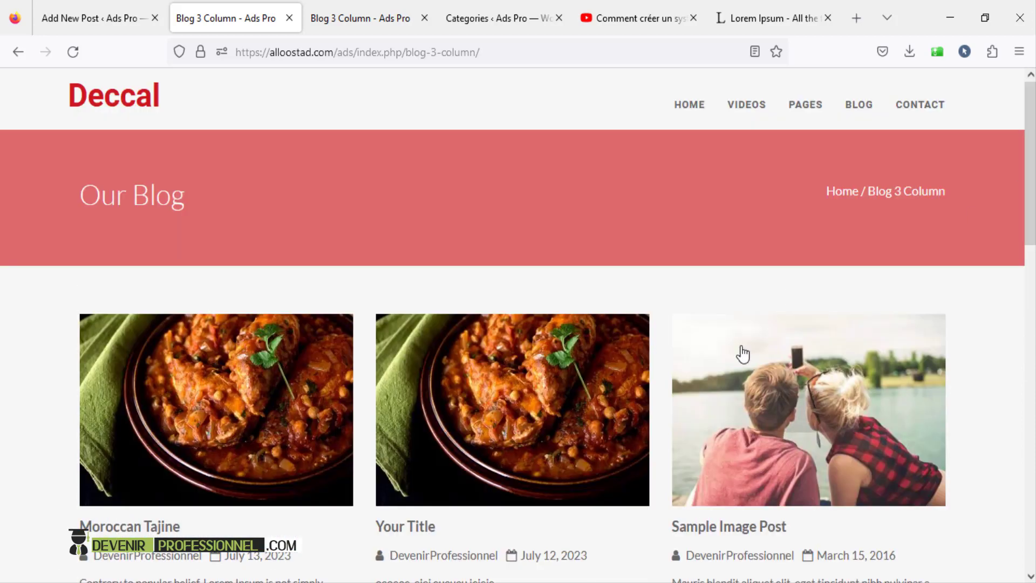
pyautogui.click(72, 11)
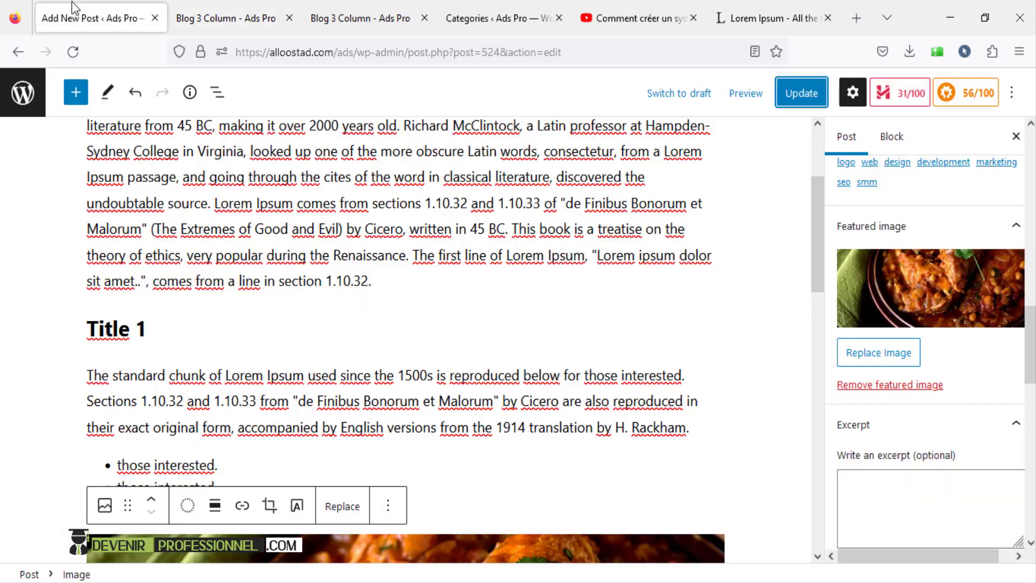
# - Go to the Pages list and start a new page
pyautogui.click(14, 103)
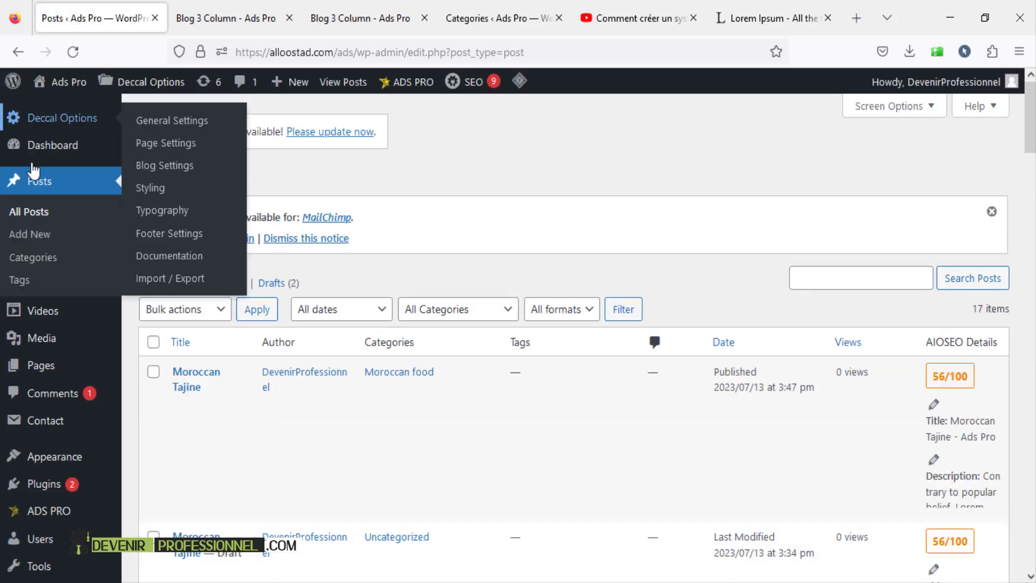
pyautogui.click(42, 374)
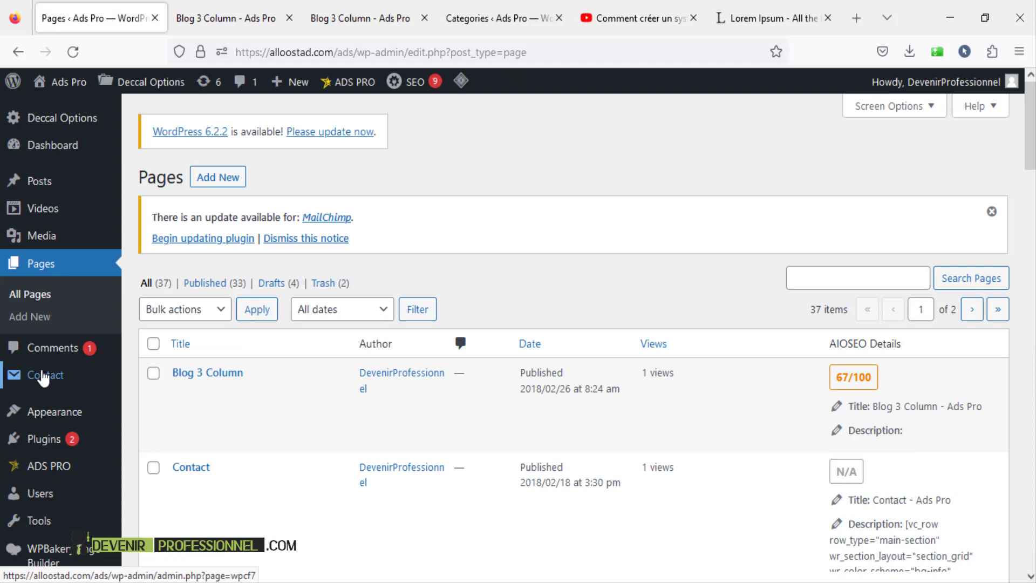
pyautogui.click(218, 179)
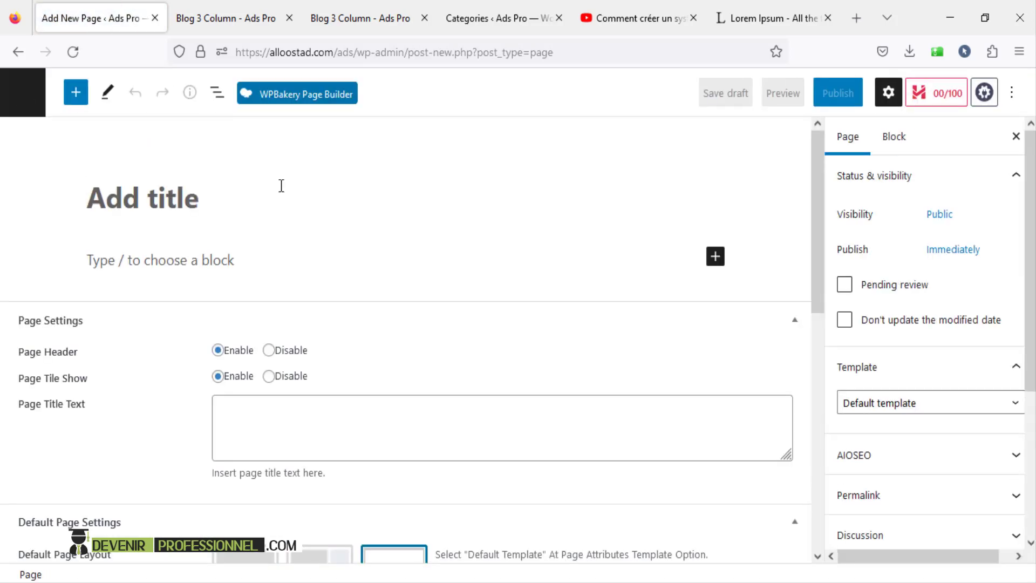
pyautogui.scroll(-4, 396, 342)
pyautogui.scroll(-4, 539, 367)
pyautogui.scroll(8, 645, 363)
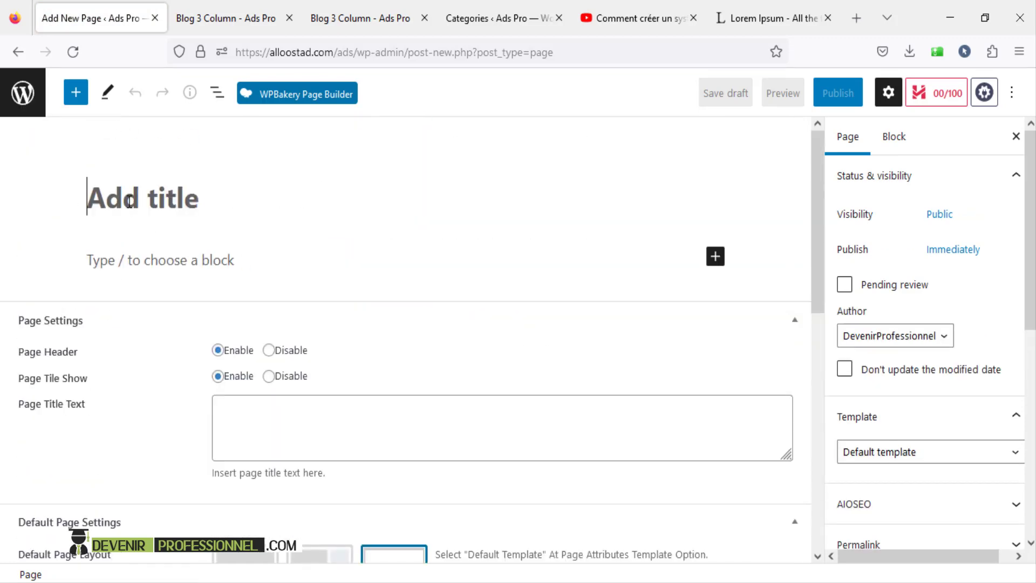
# - Enter 'Our new blog' as the page title, fixing the typo
pyautogui.click(129, 203)
pyautogui.write('Our')
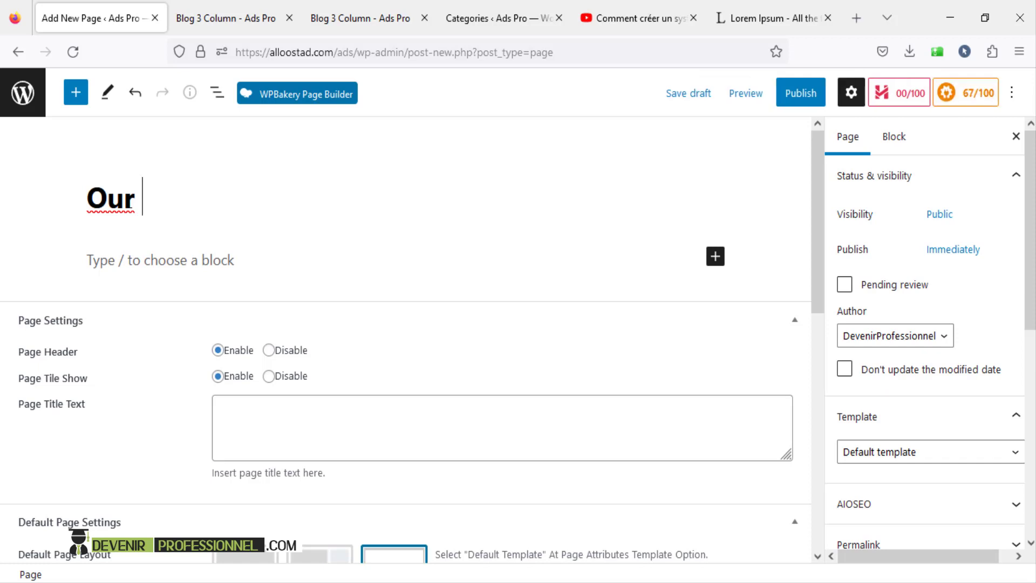
pyautogui.write(' Blok')
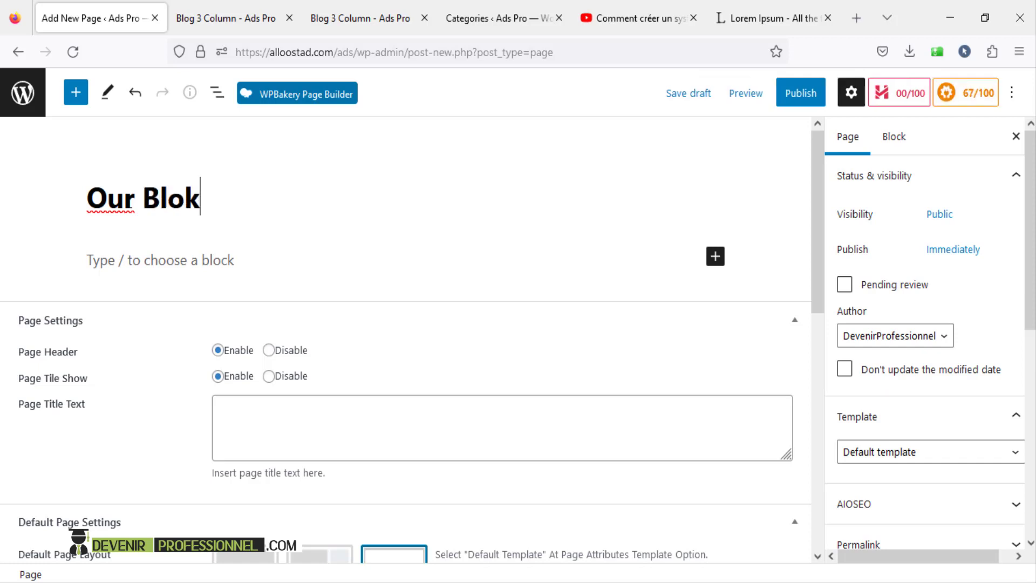
pyautogui.press('BackSpace')
pyautogui.press('BackSpace')
pyautogui.press('BackSpace')
pyautogui.press('BackSpace')
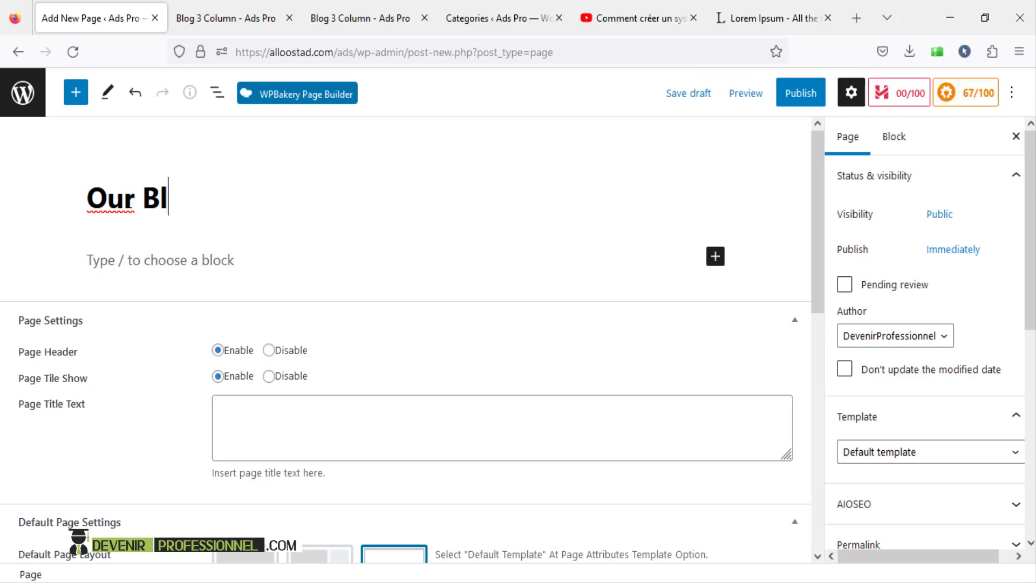
pyautogui.write('new blog')
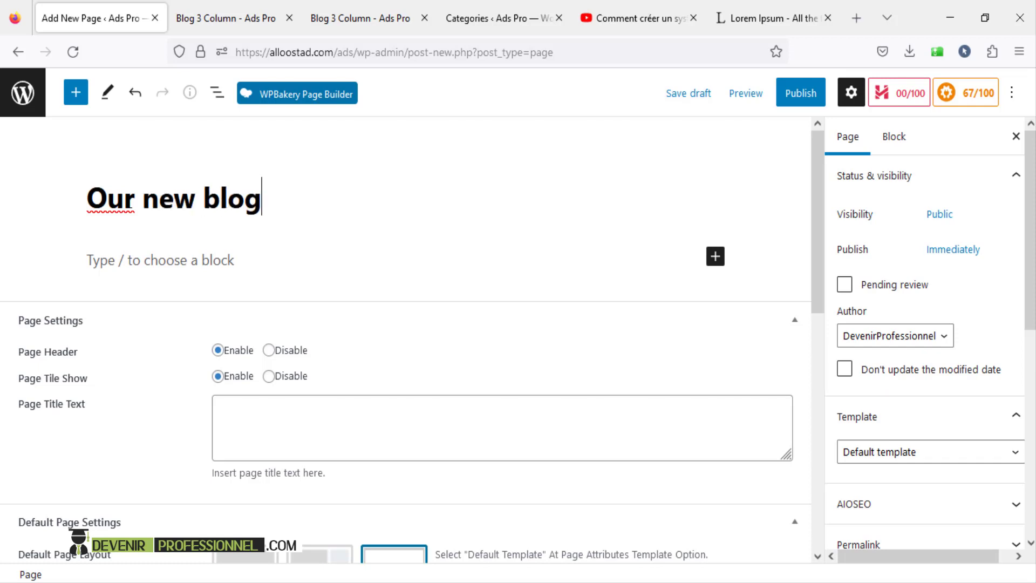
pyautogui.scroll(-3, 213, 262)
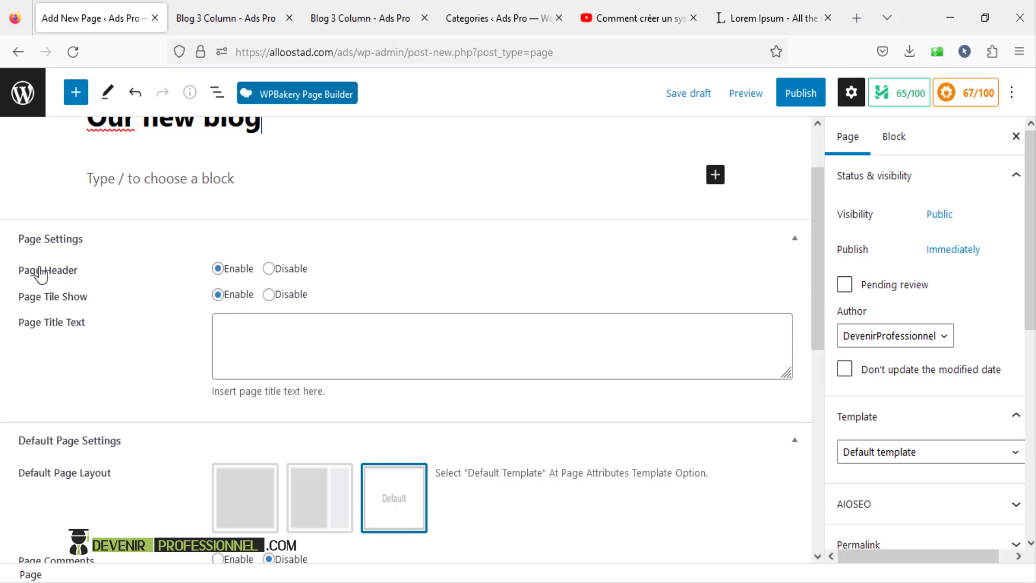
# - Choose full-width Default and Blog Page Layouts and set Number Of Post Show to 22
pyautogui.click(306, 351)
pyautogui.scroll(-2, 306, 350)
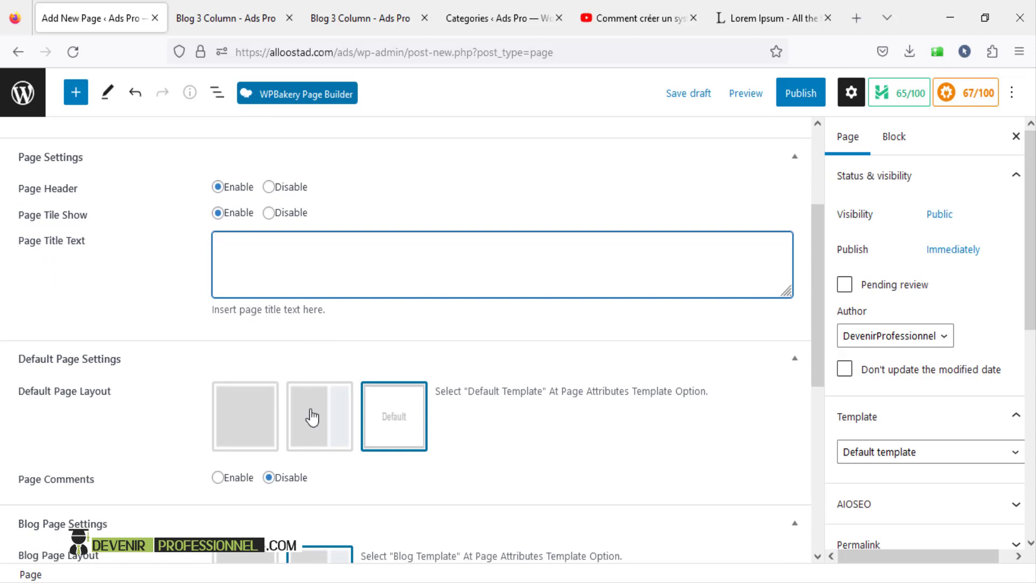
pyautogui.scroll(-3, 312, 417)
pyautogui.click(245, 266)
pyautogui.click(230, 431)
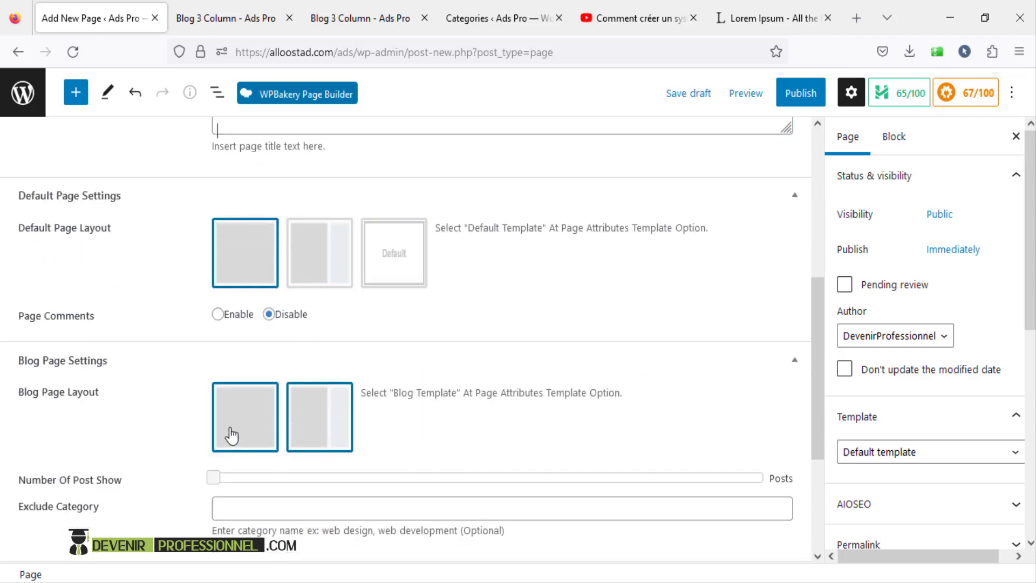
pyautogui.scroll(-3, 239, 432)
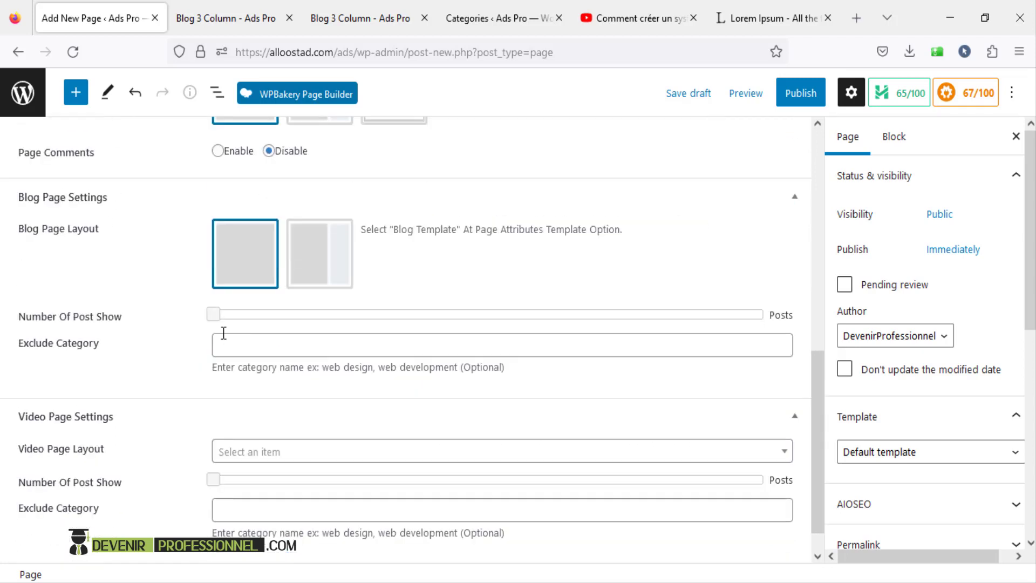
pyautogui.moveTo(213, 314); pyautogui.dragTo(284, 314)
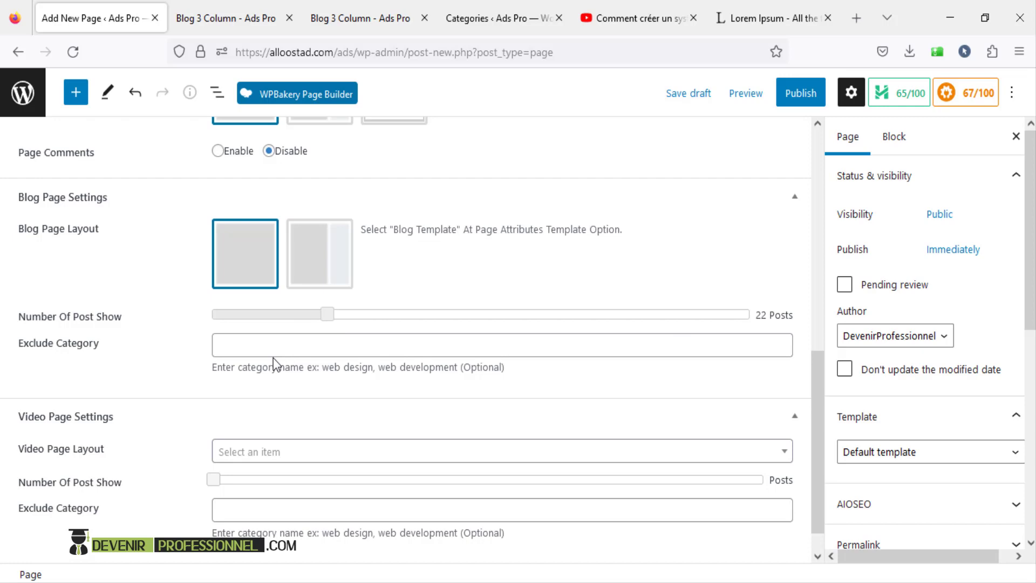
pyautogui.scroll(3, 273, 356)
pyautogui.scroll(-3, 273, 356)
pyautogui.click(253, 336)
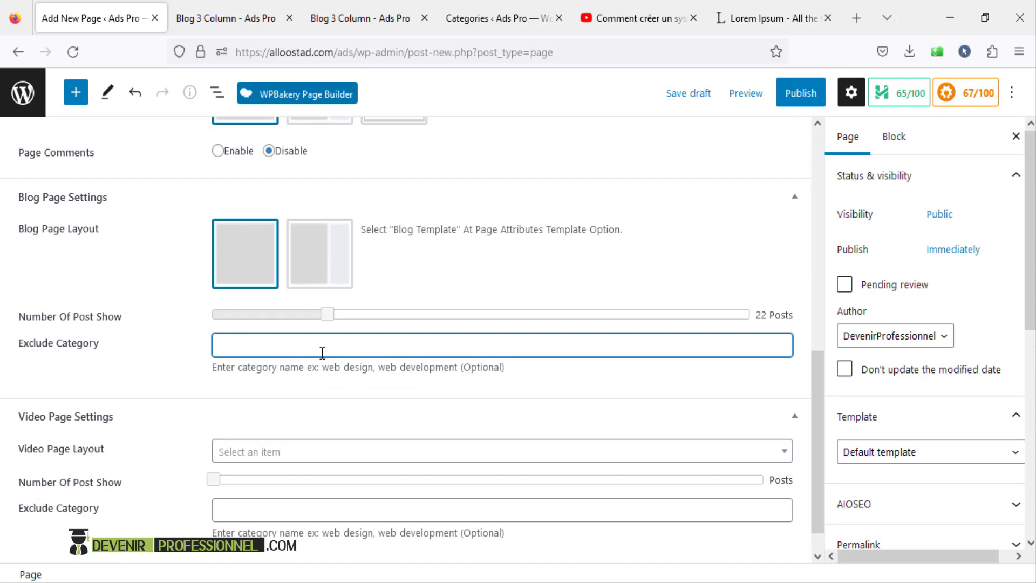
pyautogui.click(218, 19)
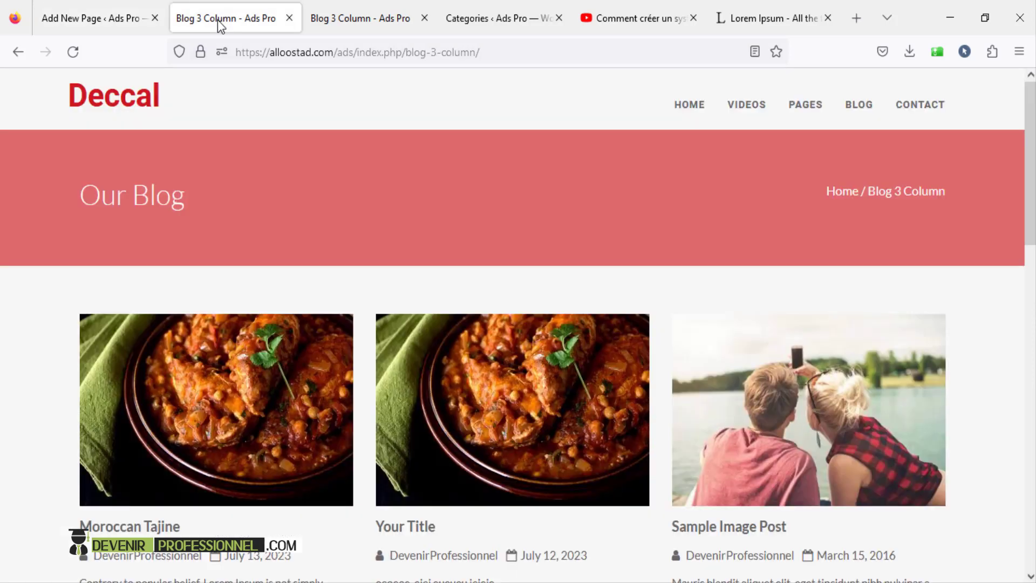
# - Open Posts > Categories in a new tab and copy the Marketing category name
pyautogui.click(108, 18)
pyautogui.rightClick(22, 97)
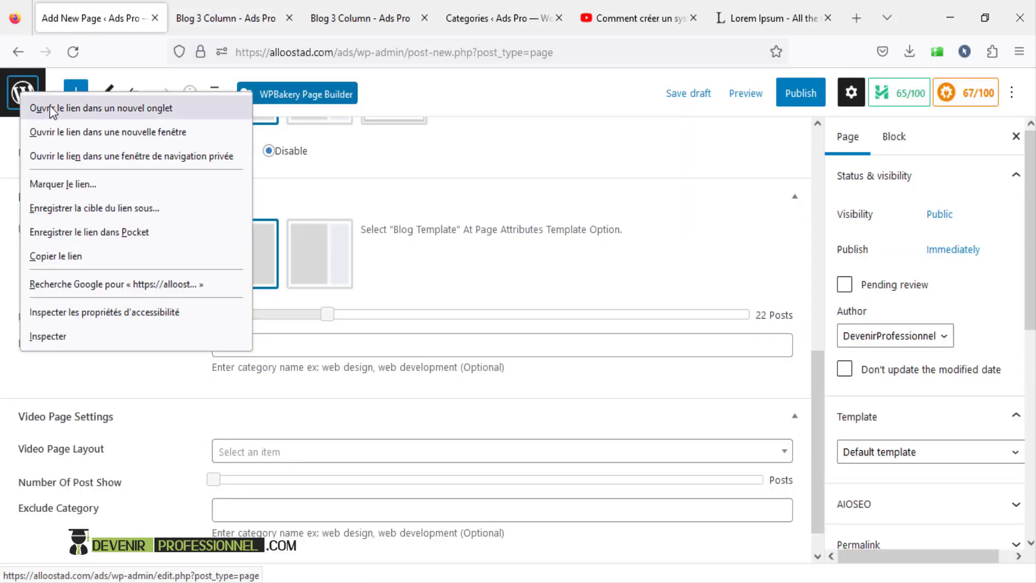
pyautogui.click(53, 108)
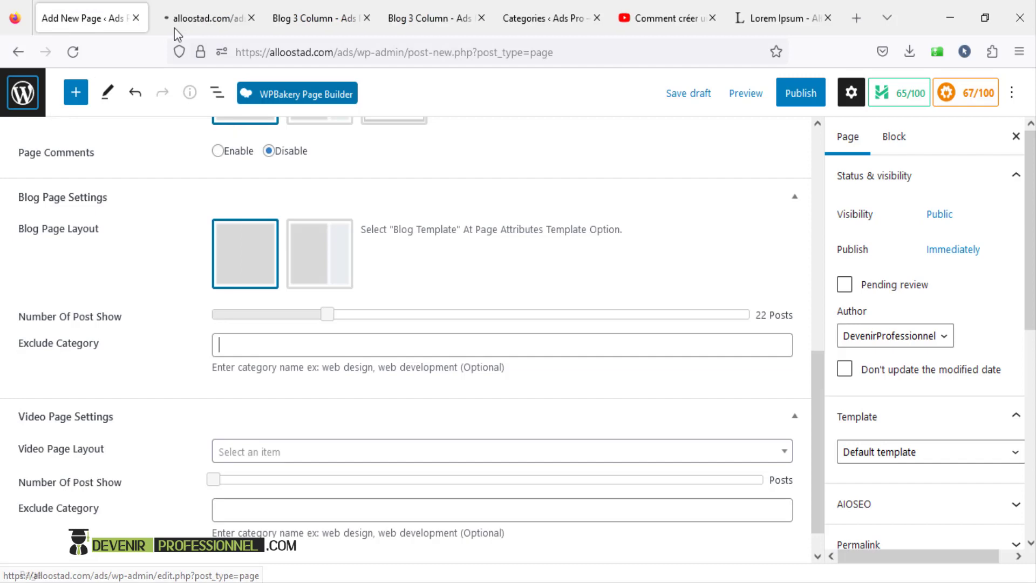
pyautogui.click(224, 12)
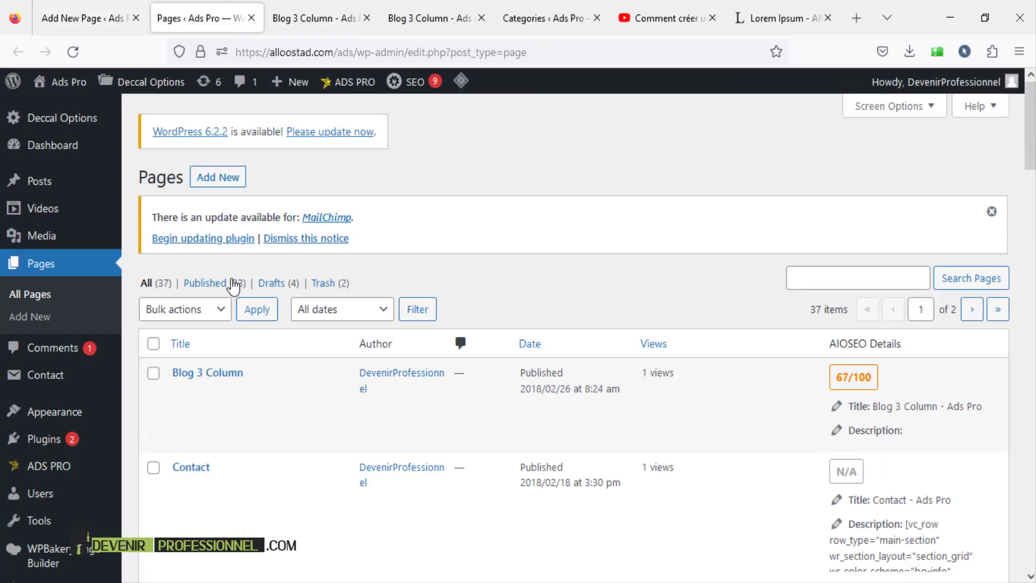
pyautogui.moveTo(42, 183)
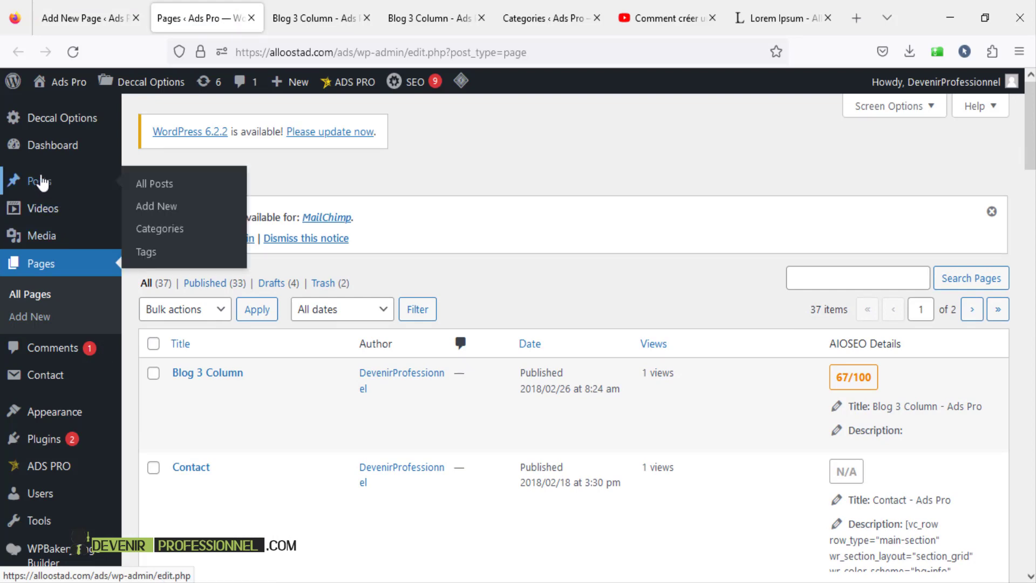
pyautogui.click(160, 231)
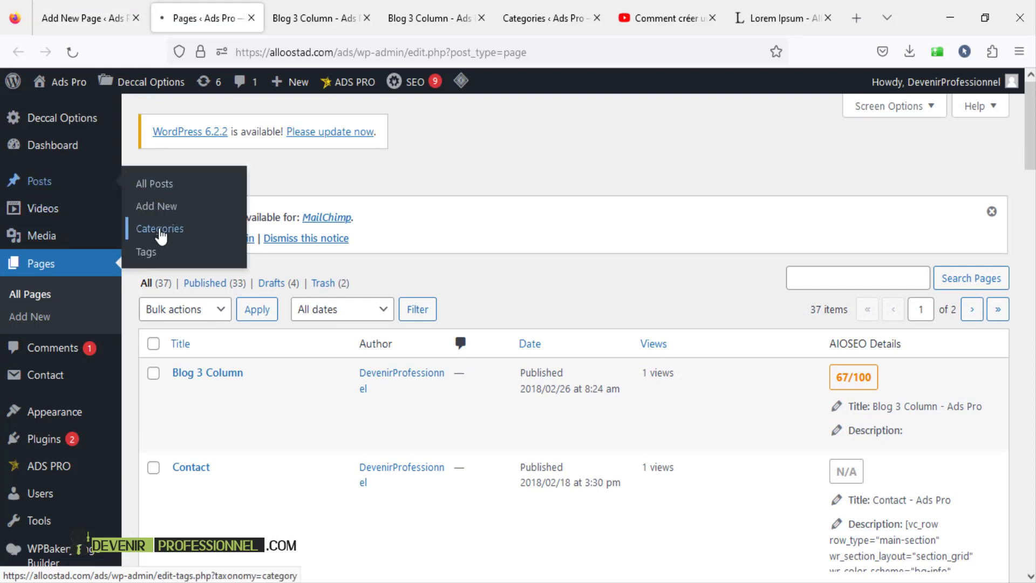
pyautogui.scroll(-4, 613, 283)
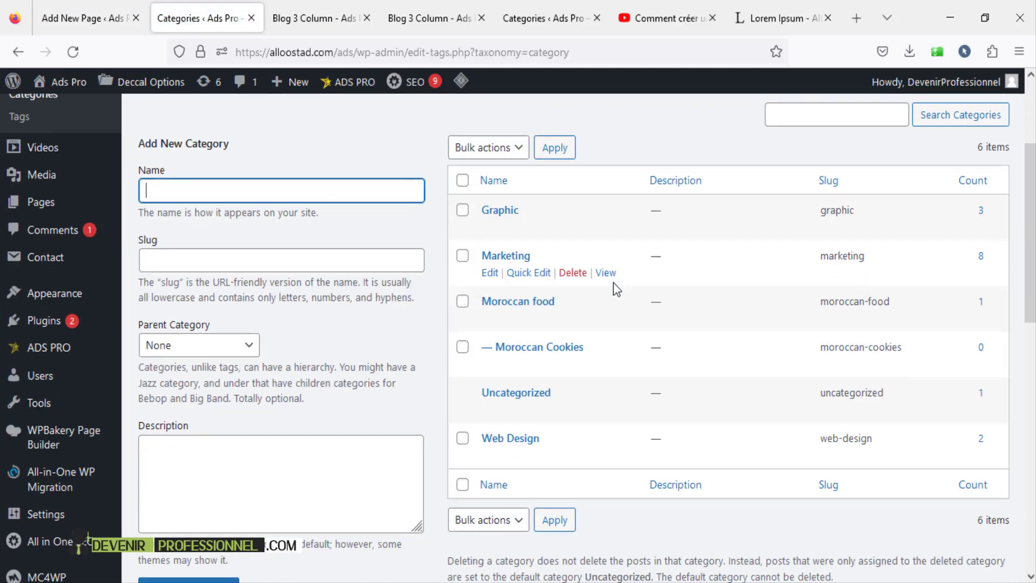
pyautogui.moveTo(538, 261); pyautogui.dragTo(501, 262)
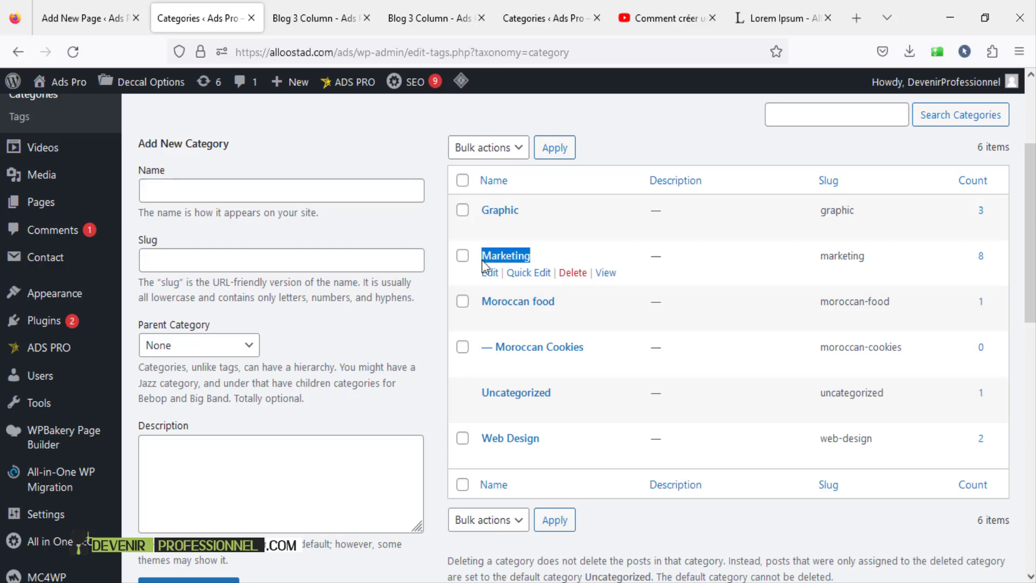
pyautogui.click(108, 18)
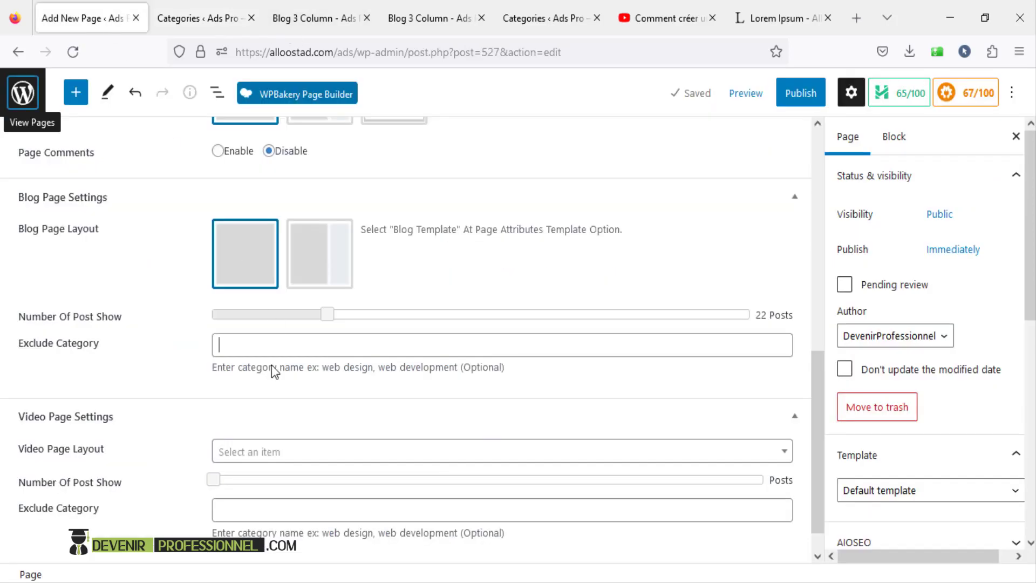
# - Paste 'Marketing' into the page's Exclude Category field
pyautogui.click(290, 336)
pyautogui.write('Marketing')
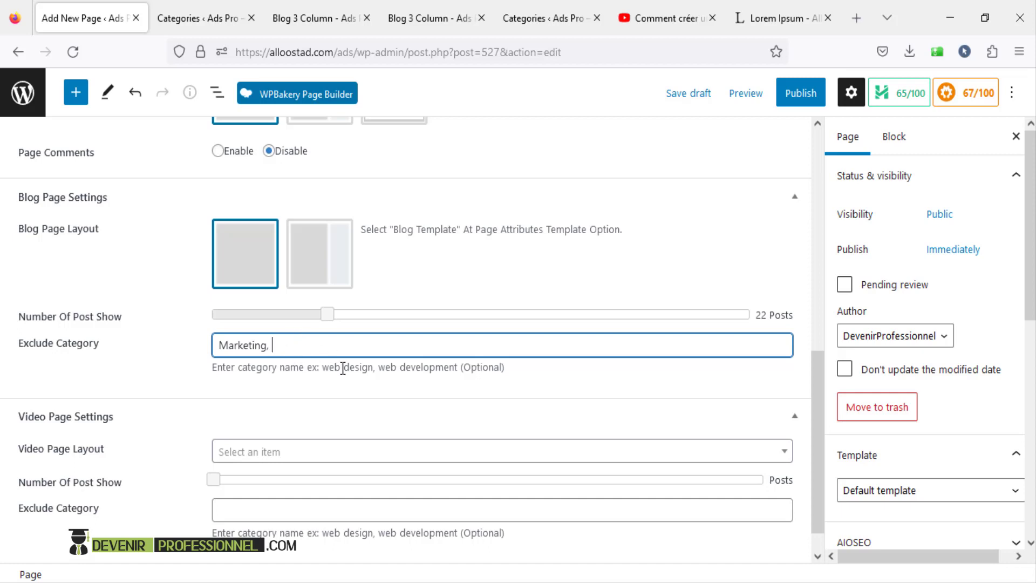
pyautogui.scroll(2, 343, 369)
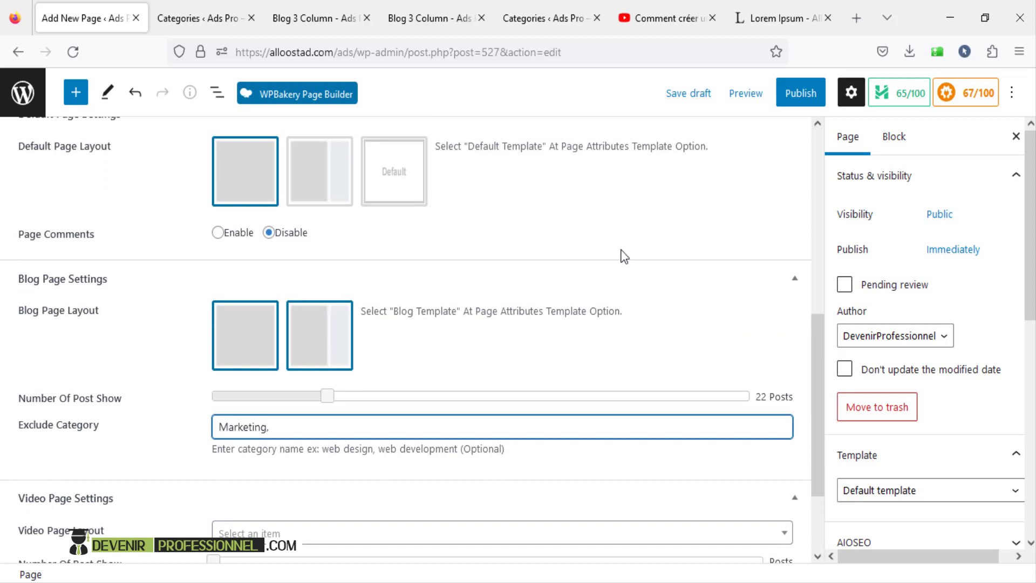
# - Cancel the publish step and preview the page in a new tab before returning to the editor
pyautogui.click(804, 96)
pyautogui.click(804, 96)
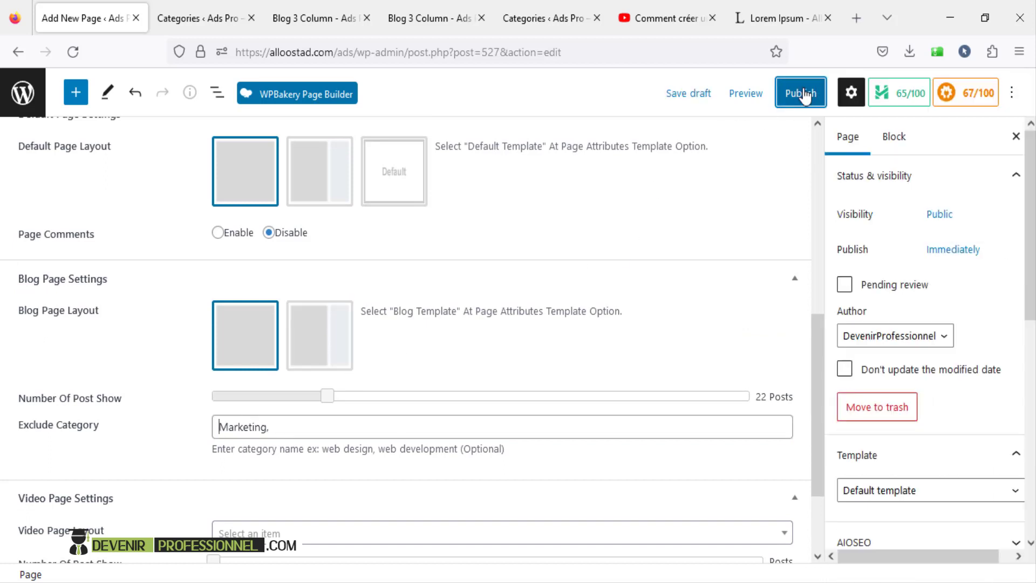
pyautogui.click(746, 99)
pyautogui.click(636, 241)
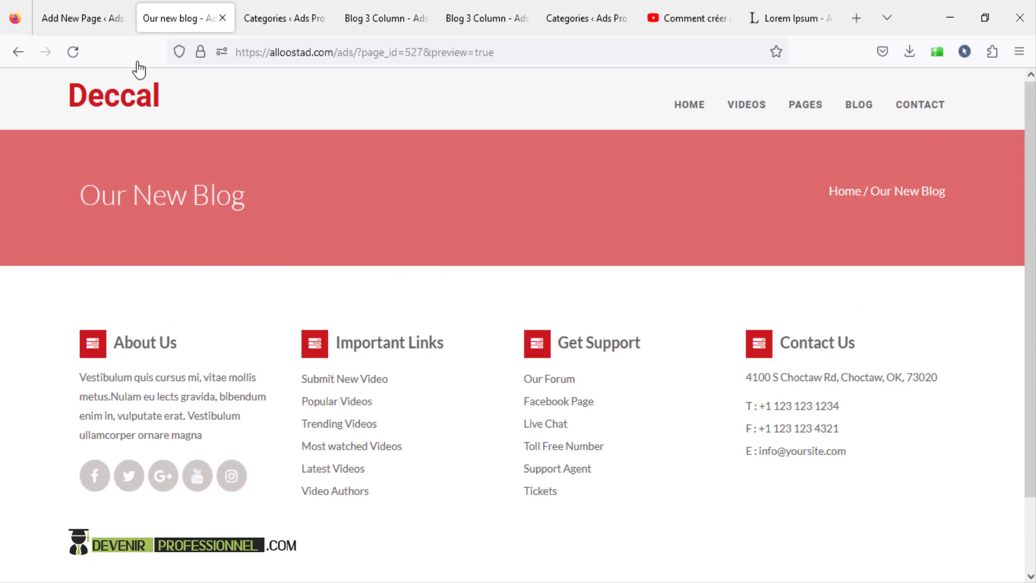
pyautogui.click(81, 17)
pyautogui.scroll(-3, 917, 378)
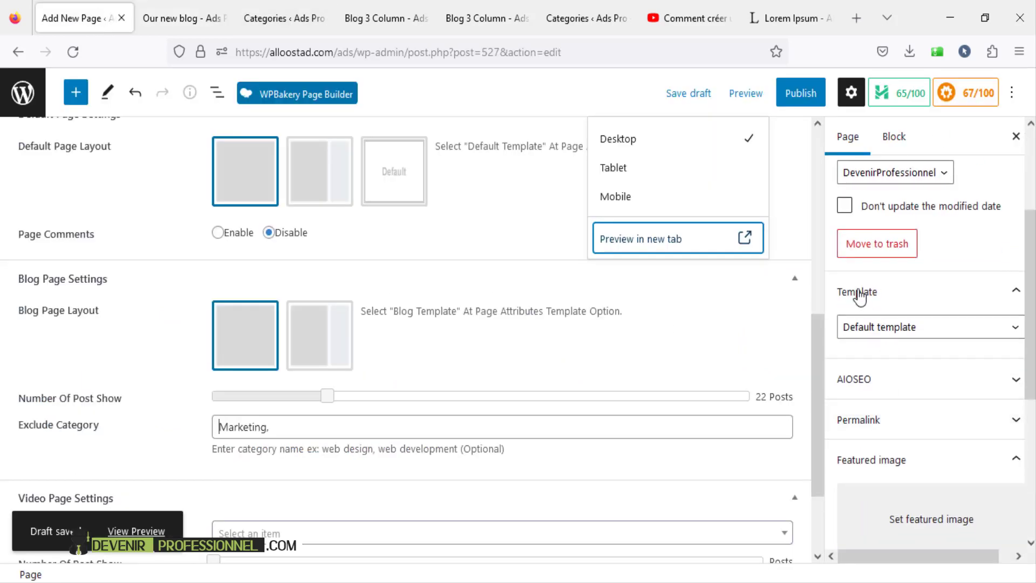
# - Choose Blog Page Template as the page template, then open and close the publish panel
pyautogui.click(875, 329)
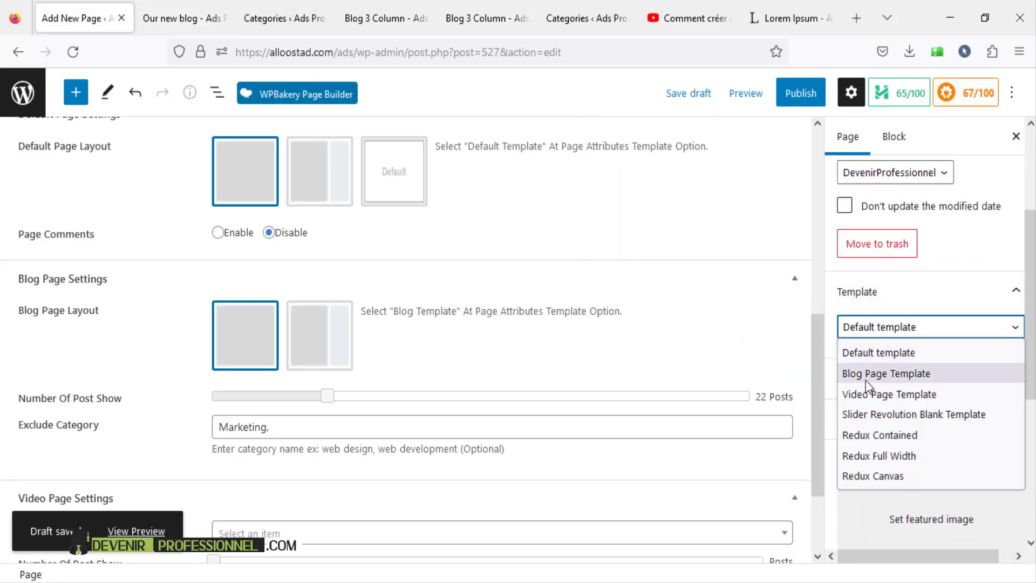
pyautogui.click(879, 373)
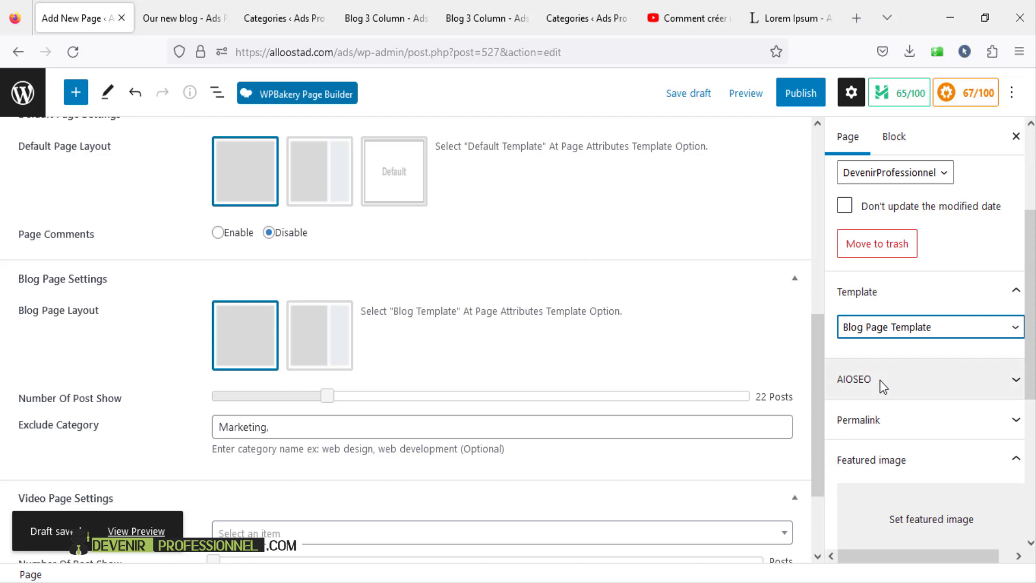
pyautogui.click(808, 93)
pyautogui.click(807, 92)
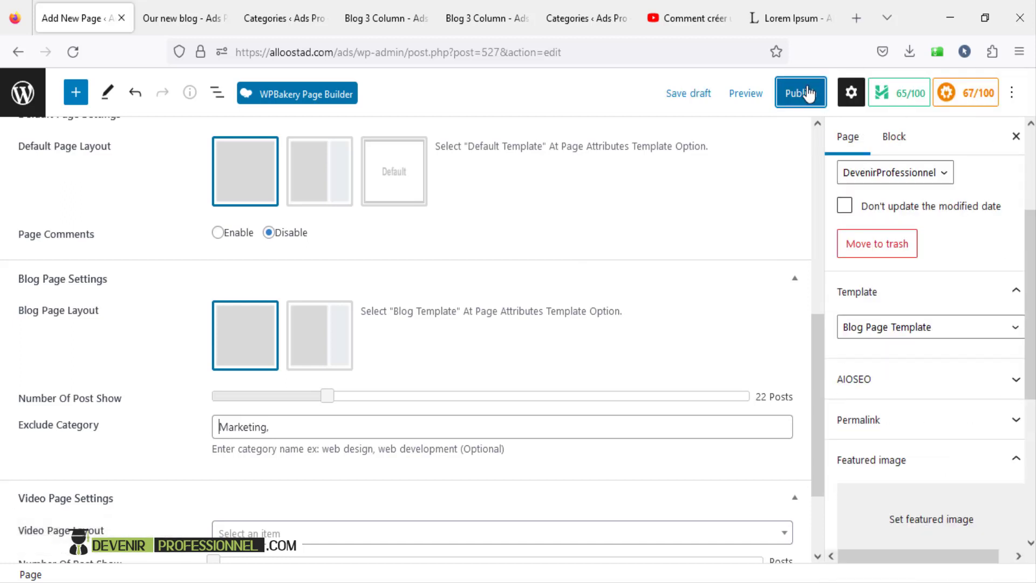
# - Reload the page preview and scroll through the Our New Blog three-column grid of sample posts
pyautogui.click(178, 12)
pyautogui.click(72, 52)
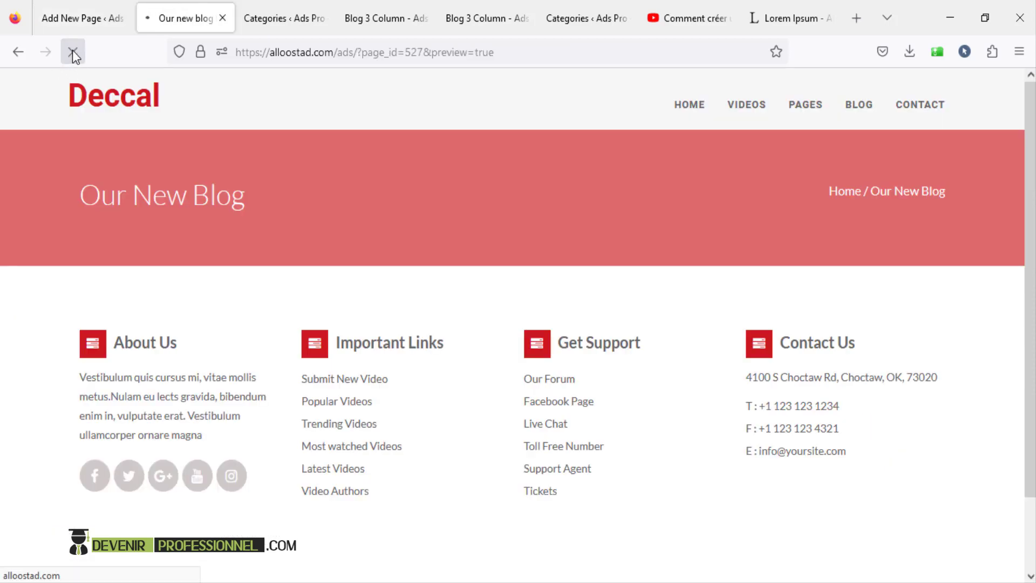
pyautogui.click(102, 25)
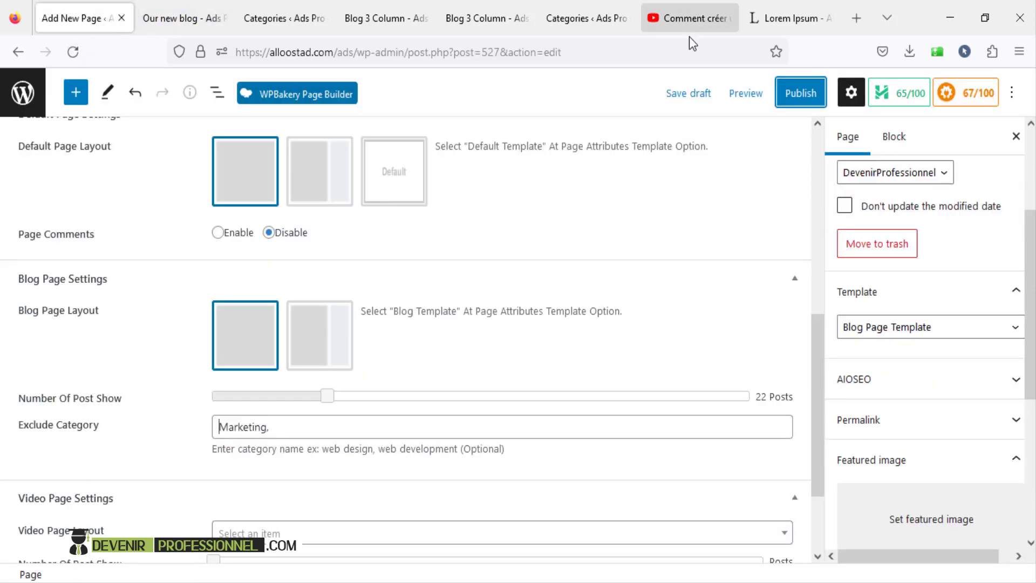
pyautogui.click(747, 95)
pyautogui.click(665, 240)
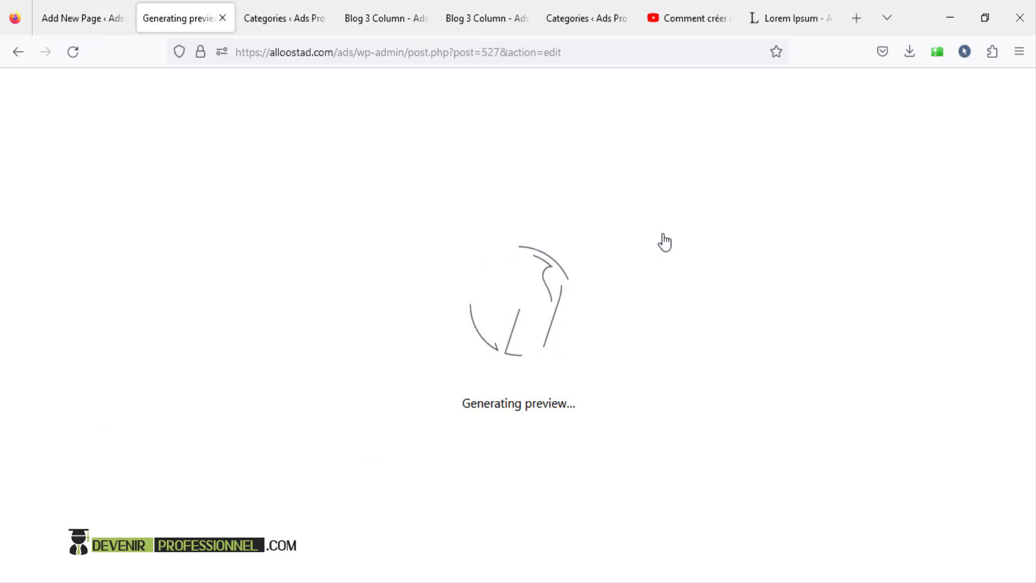
pyautogui.scroll(-10, 665, 242)
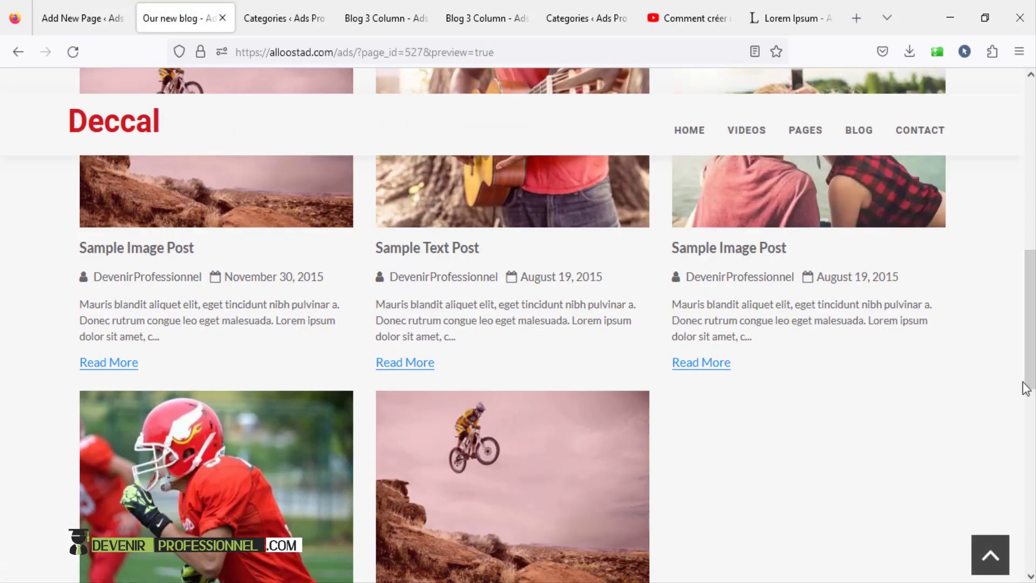
pyautogui.moveTo(1031, 361); pyautogui.dragTo(1031, 108)
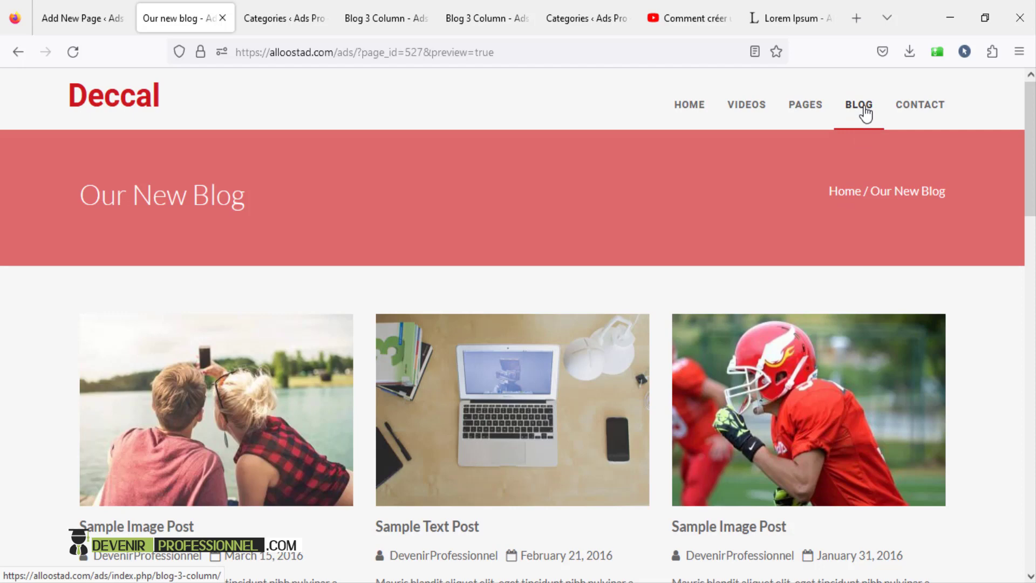
# - Scroll through the live Contact page's Send Message form, then go back to the admin Dashboard
pyautogui.click(916, 111)
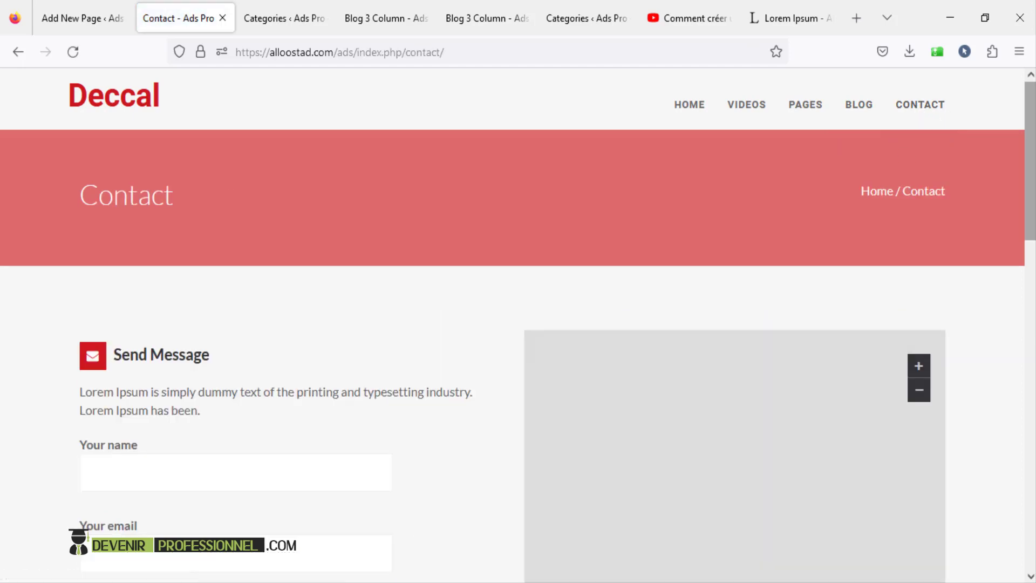
pyautogui.moveTo(1030, 153)
pyautogui.mouseDown()
pyautogui.moveTo(1030, 231)
pyautogui.moveTo(1030, 154)
pyautogui.mouseUp()
pyautogui.scroll(-3, 116, 404)
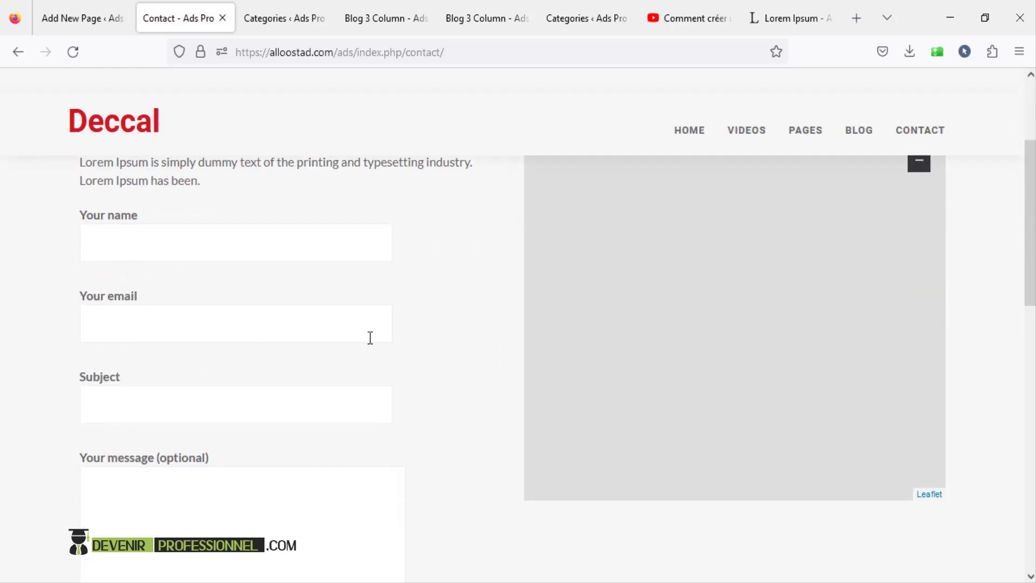
pyautogui.scroll(-2, 397, 347)
pyautogui.scroll(2, 397, 344)
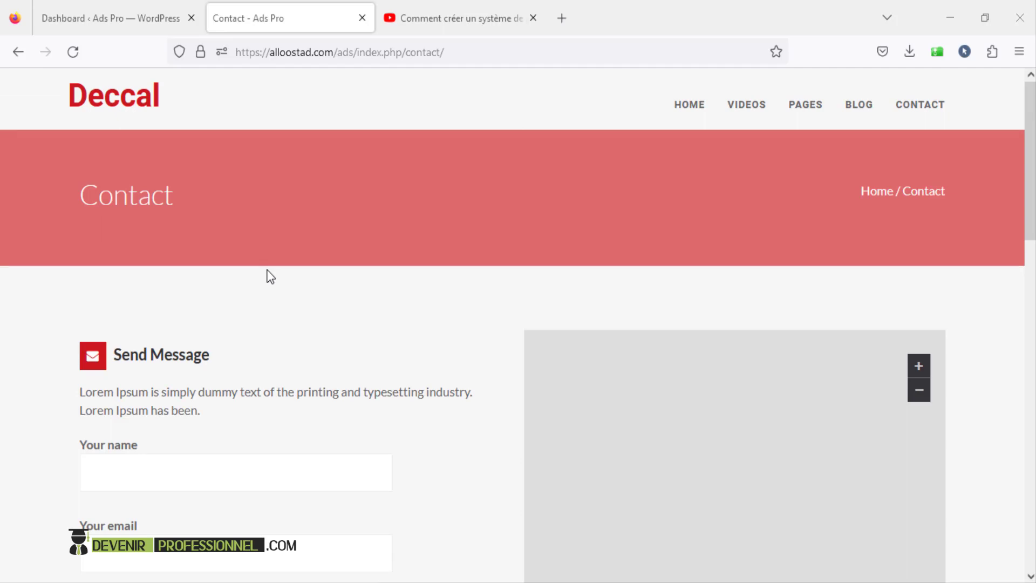
pyautogui.scroll(-5, 269, 276)
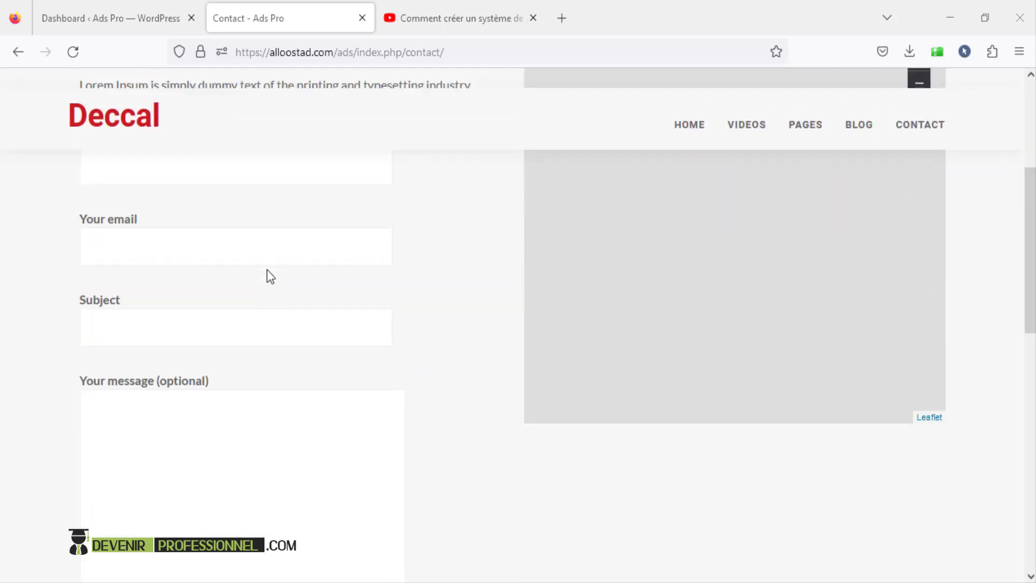
pyautogui.scroll(2, 197, 235)
pyautogui.click(199, 251)
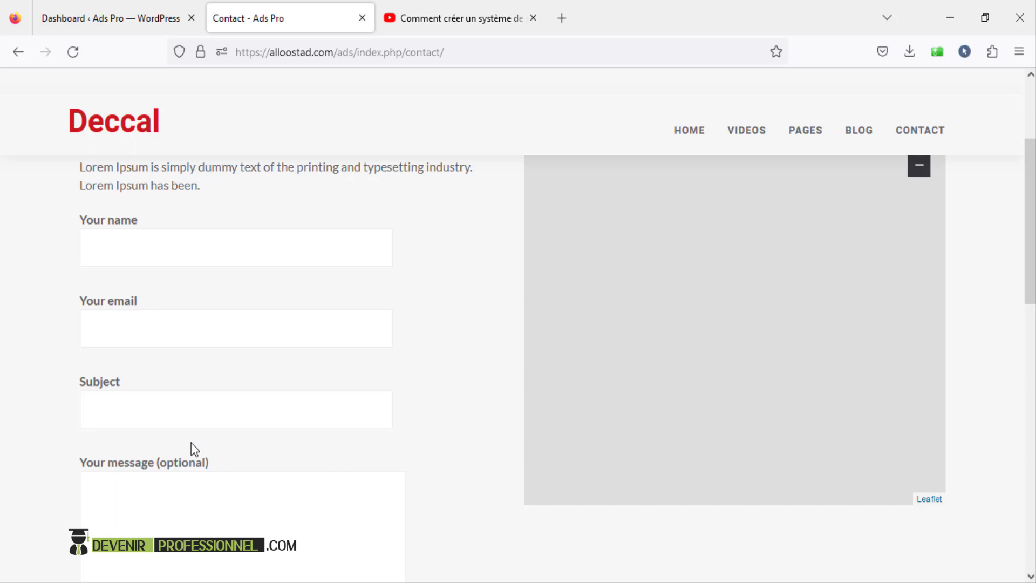
pyautogui.scroll(4, 191, 442)
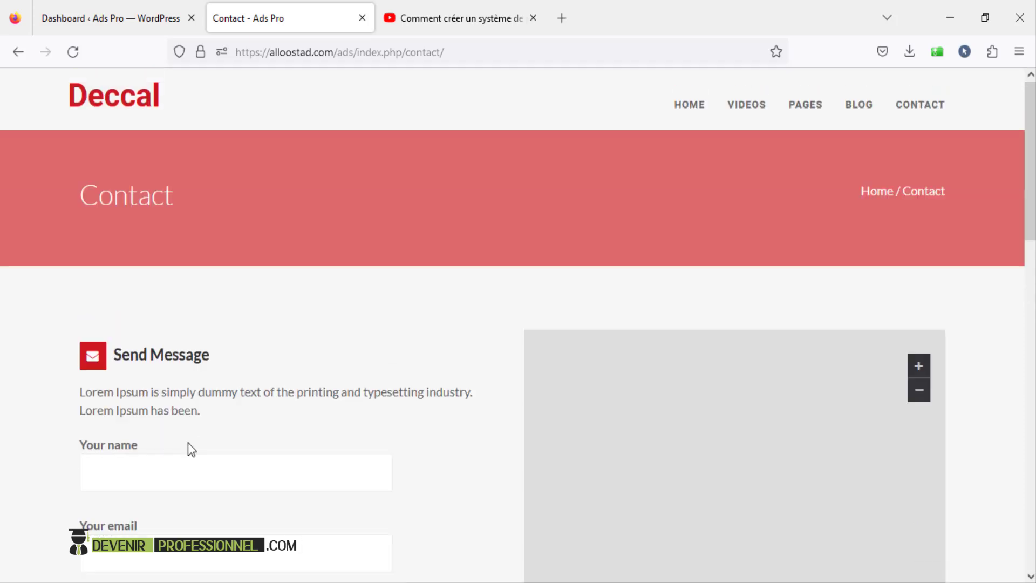
pyautogui.click(118, 29)
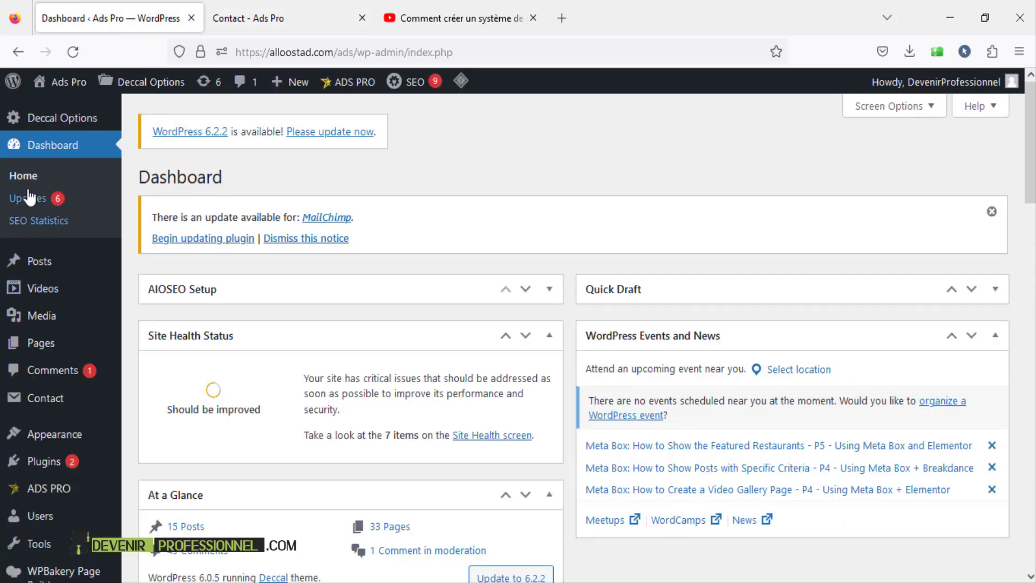
# - Open the Contact page for editing from the All Pages list
pyautogui.click(66, 348)
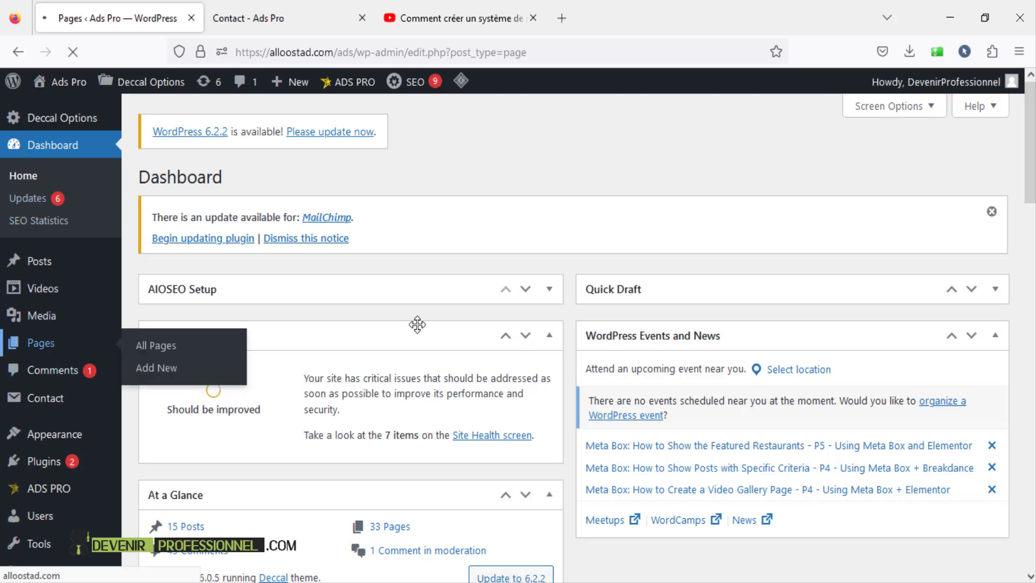
pyautogui.scroll(-1, 418, 326)
pyautogui.scroll(-3, 416, 325)
pyautogui.scroll(1, 254, 288)
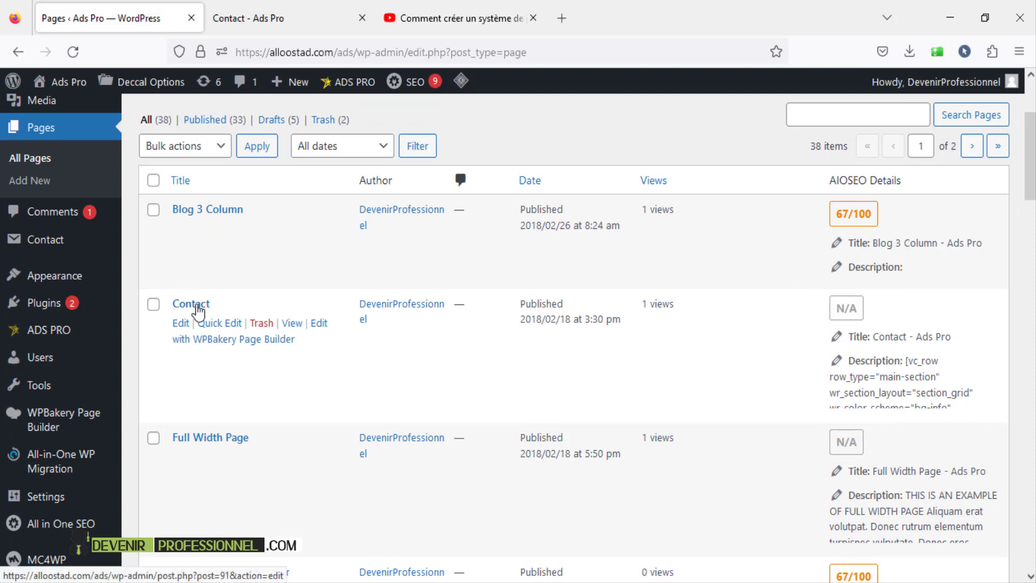
pyautogui.scroll(-3, 184, 358)
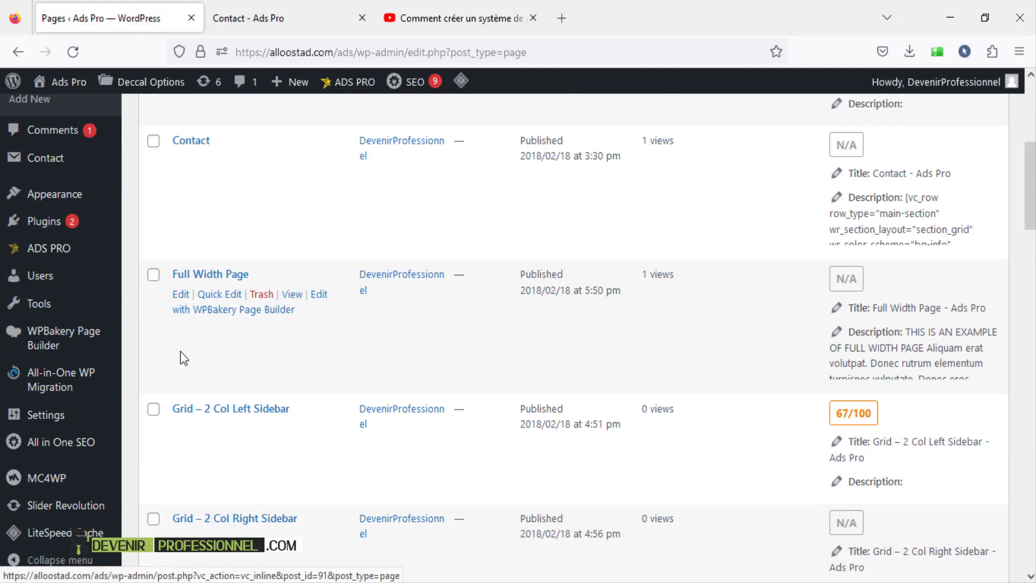
pyautogui.scroll(2, 162, 367)
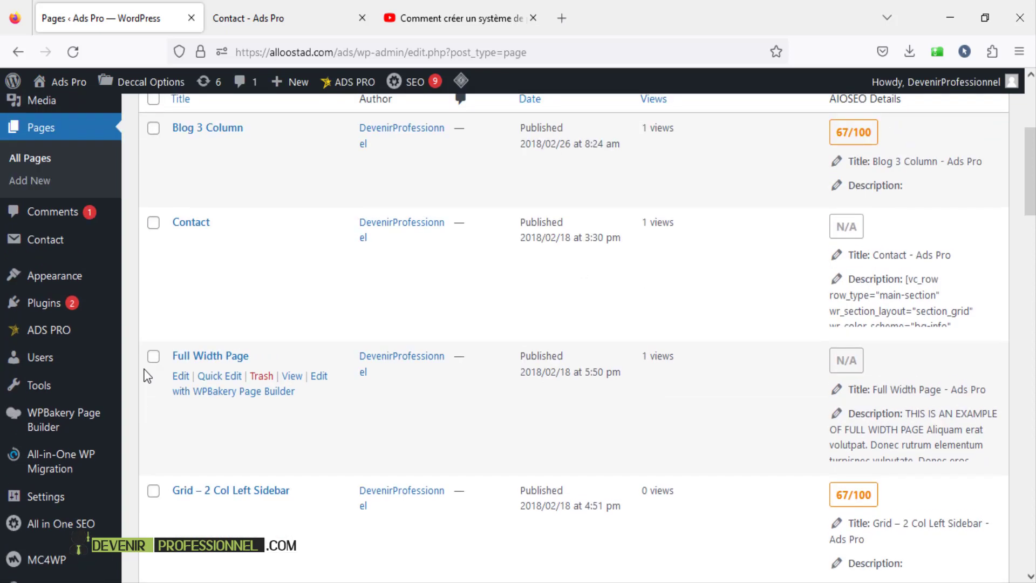
pyautogui.click(192, 223)
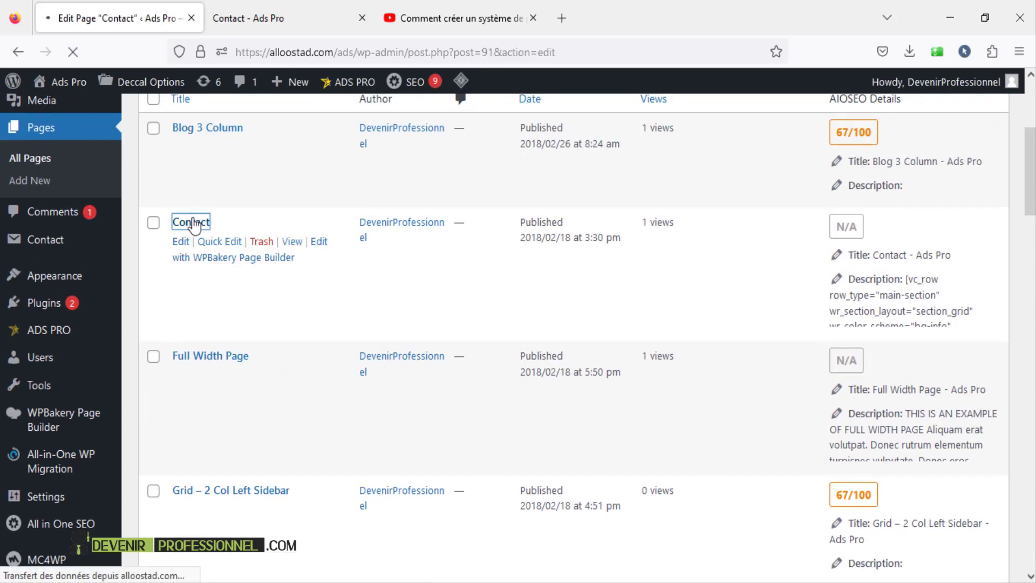
# - Scroll the live Contact page down to its Submit button and footer, then return to the editor
pyautogui.click(266, 27)
pyautogui.scroll(-4, 292, 441)
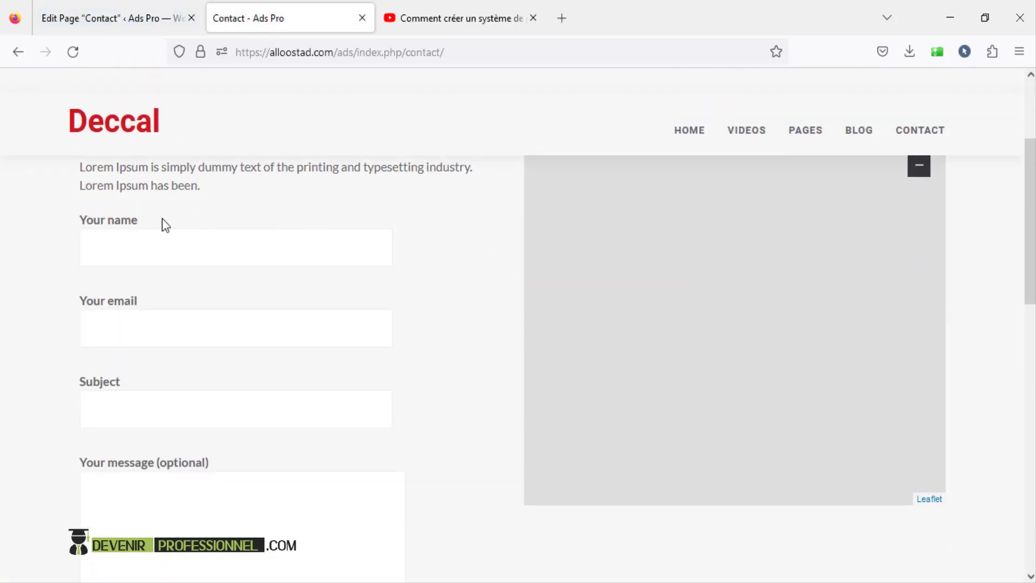
pyautogui.scroll(-4, 162, 221)
pyautogui.scroll(-4, 235, 400)
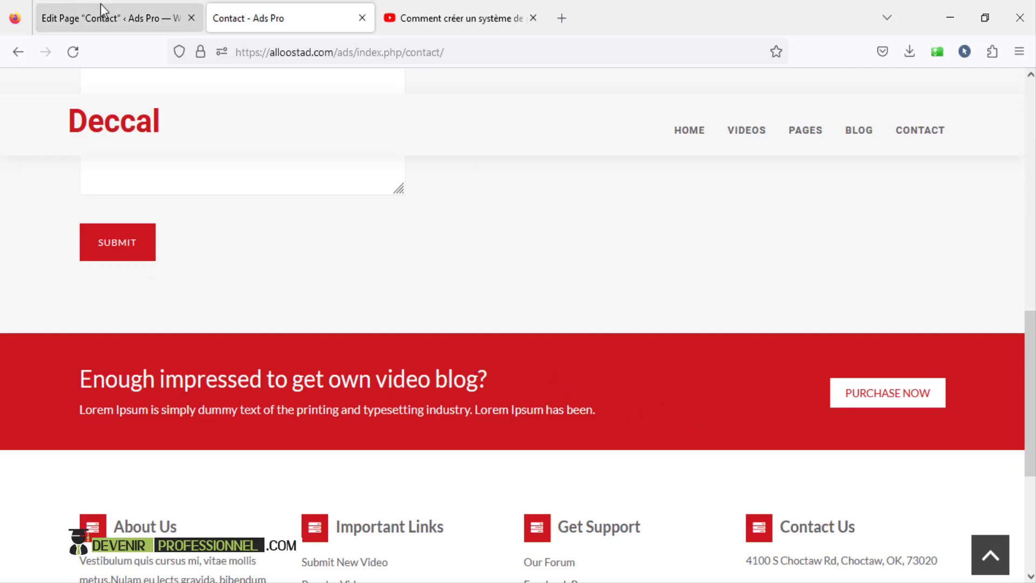
pyautogui.click(112, 16)
pyautogui.scroll(-6, 461, 342)
pyautogui.moveTo(266, 270)
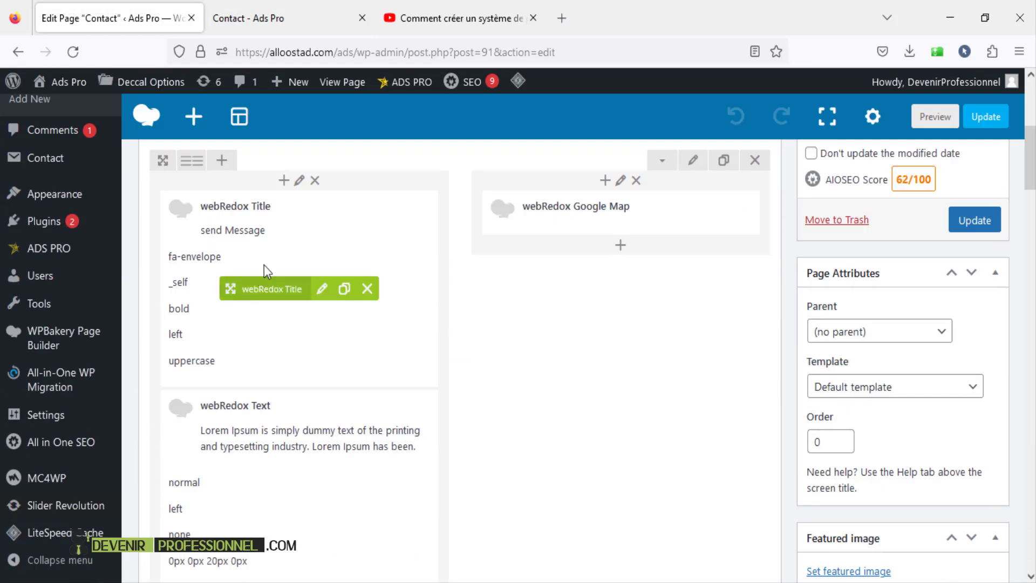
pyautogui.click(323, 290)
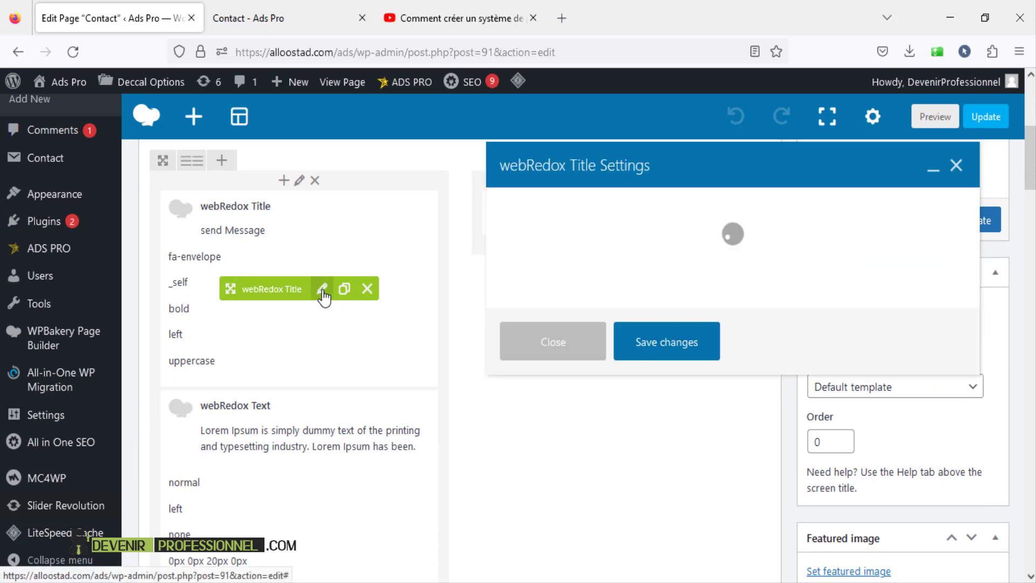
pyautogui.moveTo(596, 321); pyautogui.dragTo(479, 311)
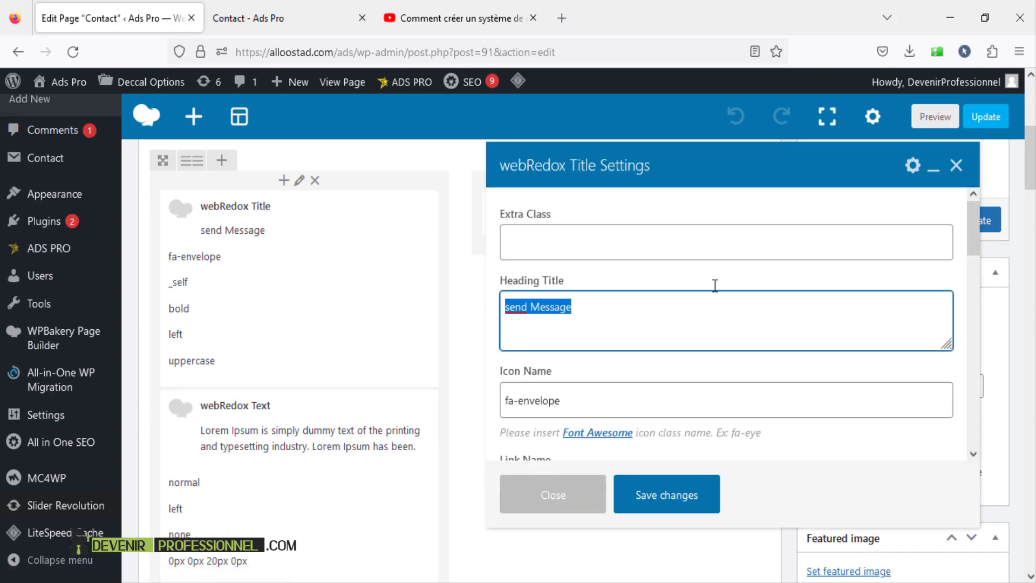
pyautogui.click(956, 165)
pyautogui.scroll(-3, 335, 365)
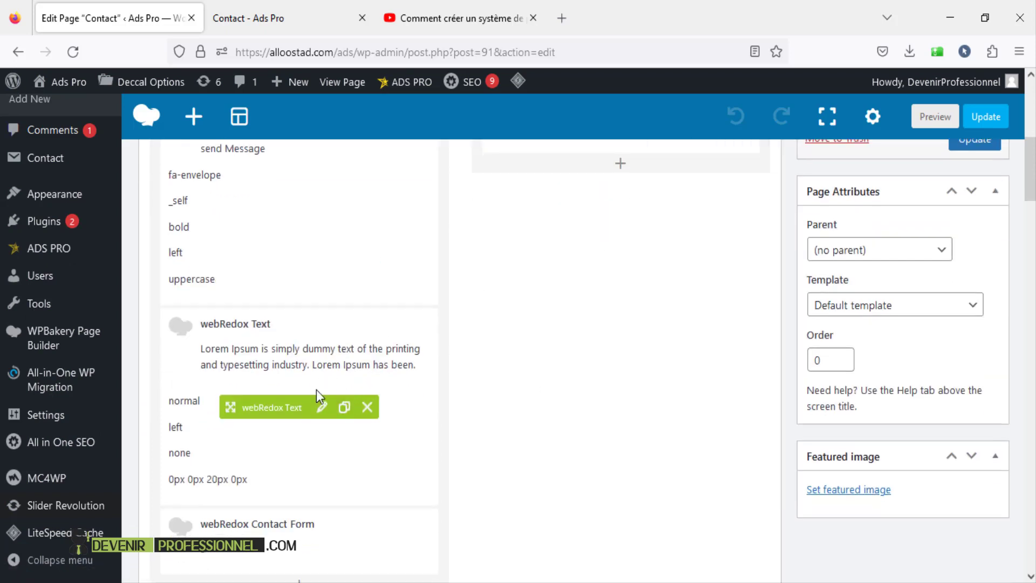
pyautogui.click(320, 406)
pyautogui.moveTo(542, 326); pyautogui.dragTo(481, 295)
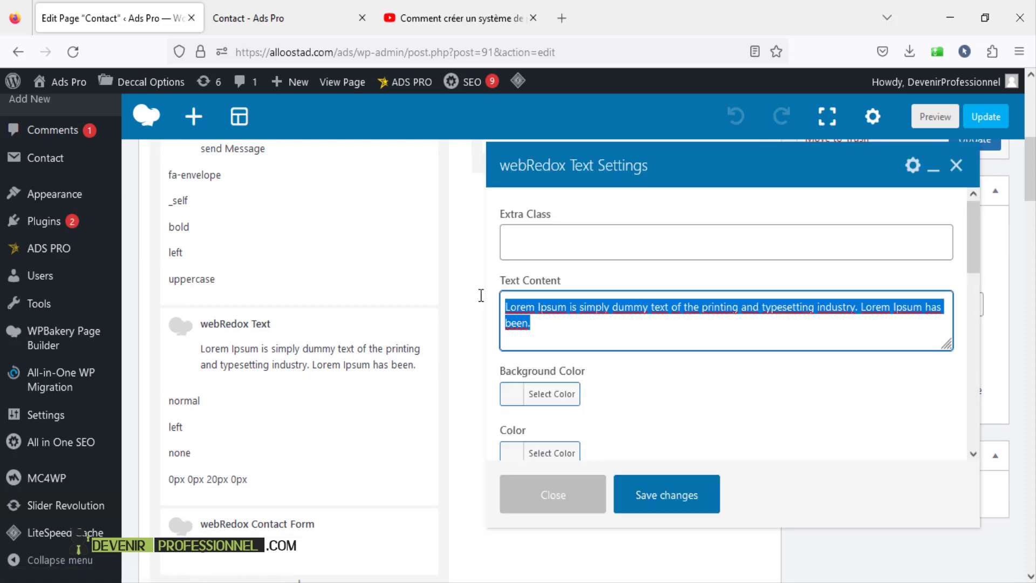
pyautogui.click(289, 17)
pyautogui.scroll(5, 162, 248)
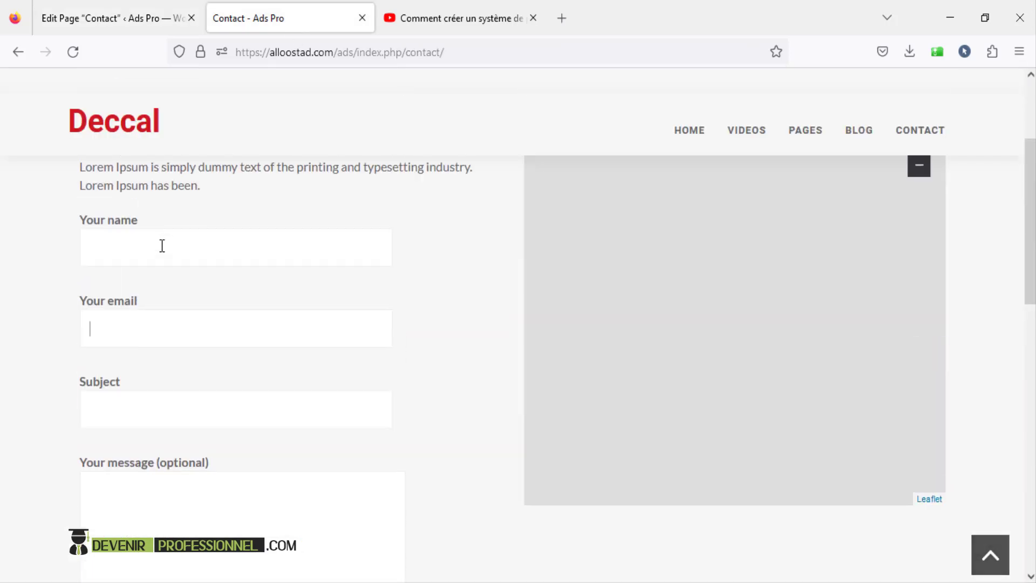
pyautogui.scroll(3, 180, 222)
pyautogui.moveTo(198, 266); pyautogui.dragTo(100, 240)
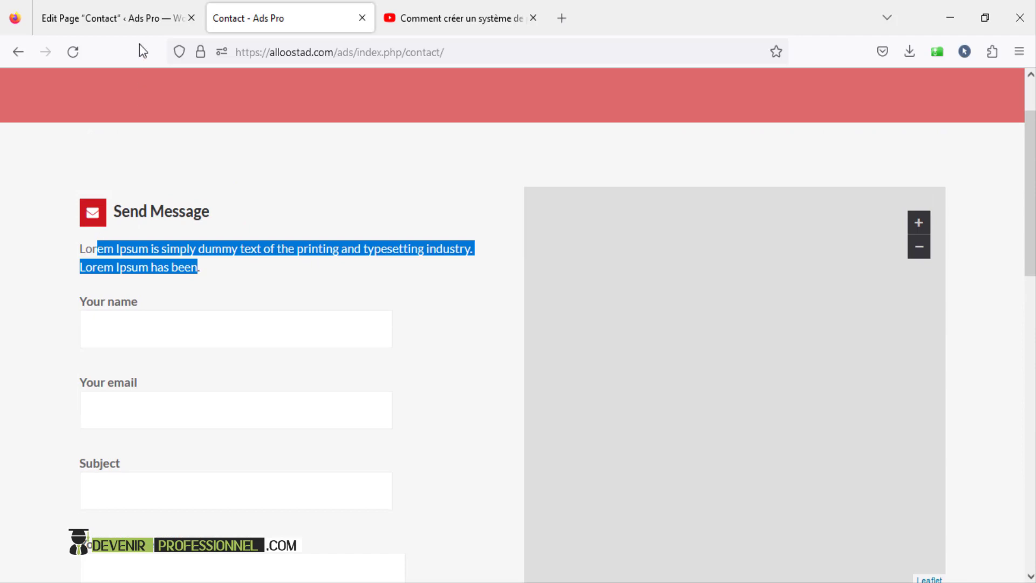
pyautogui.click(129, 20)
pyautogui.scroll(-3, 313, 190)
pyautogui.click(956, 165)
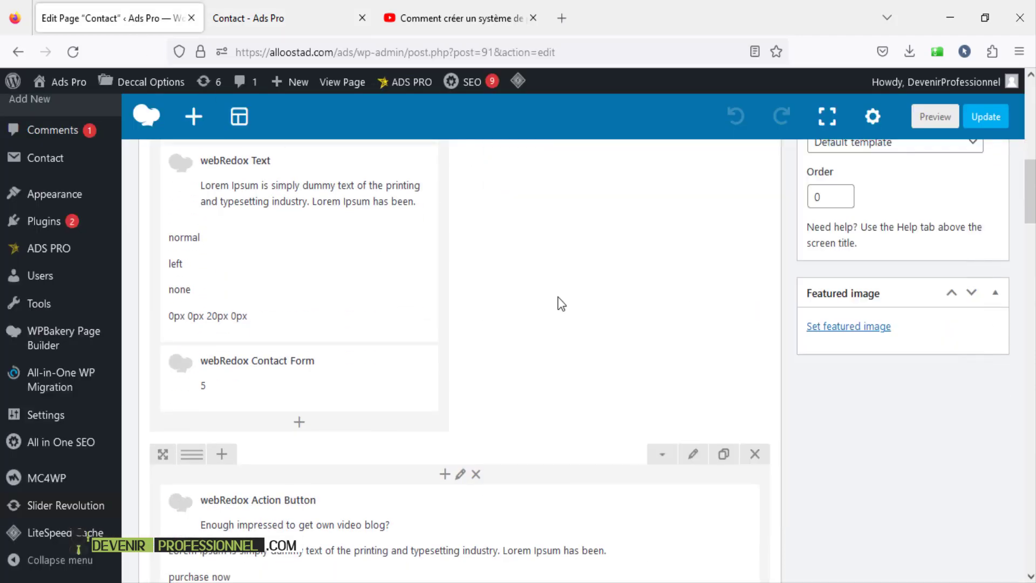
pyautogui.scroll(-3, 372, 388)
pyautogui.scroll(3, 342, 350)
pyautogui.click(340, 378)
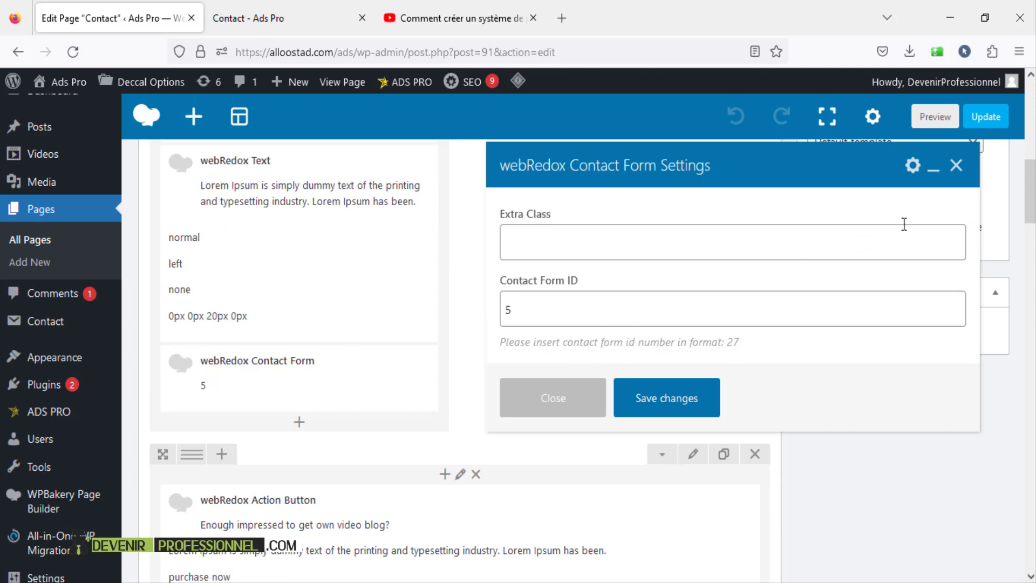
pyautogui.click(956, 165)
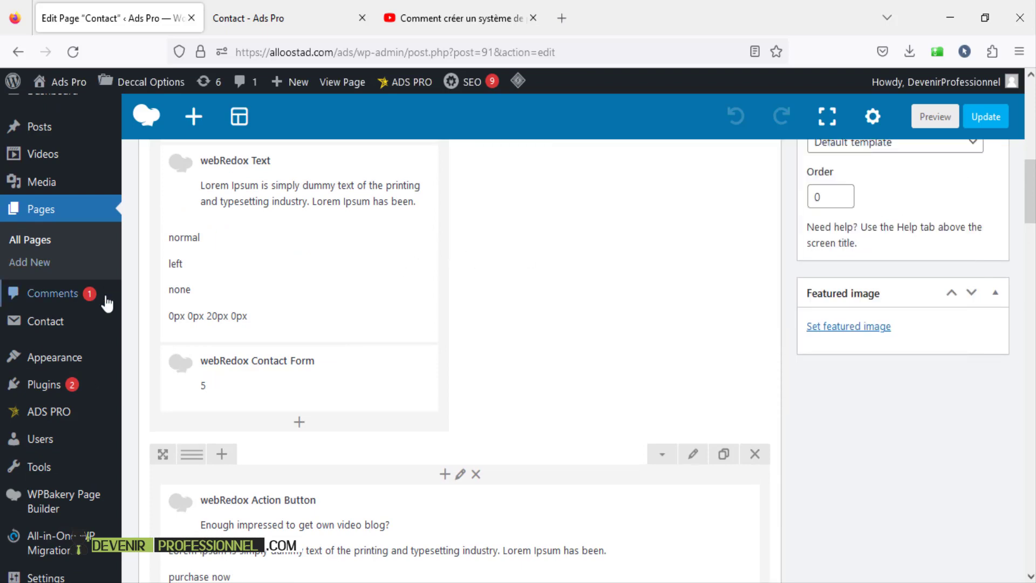
pyautogui.scroll(-3, 324, 388)
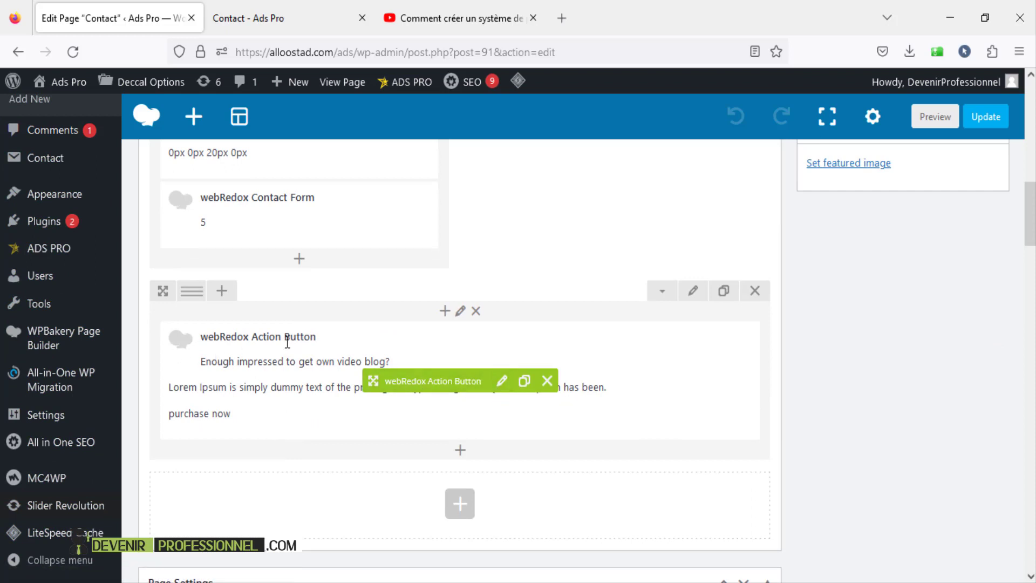
pyautogui.click(502, 381)
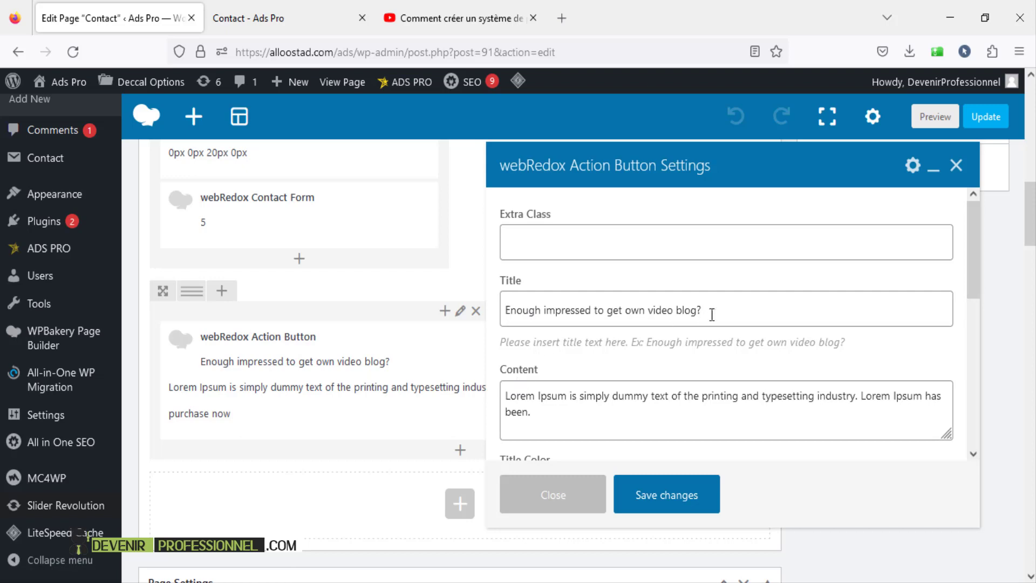
pyautogui.moveTo(711, 314); pyautogui.dragTo(396, 306)
pyautogui.tripleClick(531, 399)
pyautogui.moveTo(505, 412); pyautogui.dragTo(550, 441)
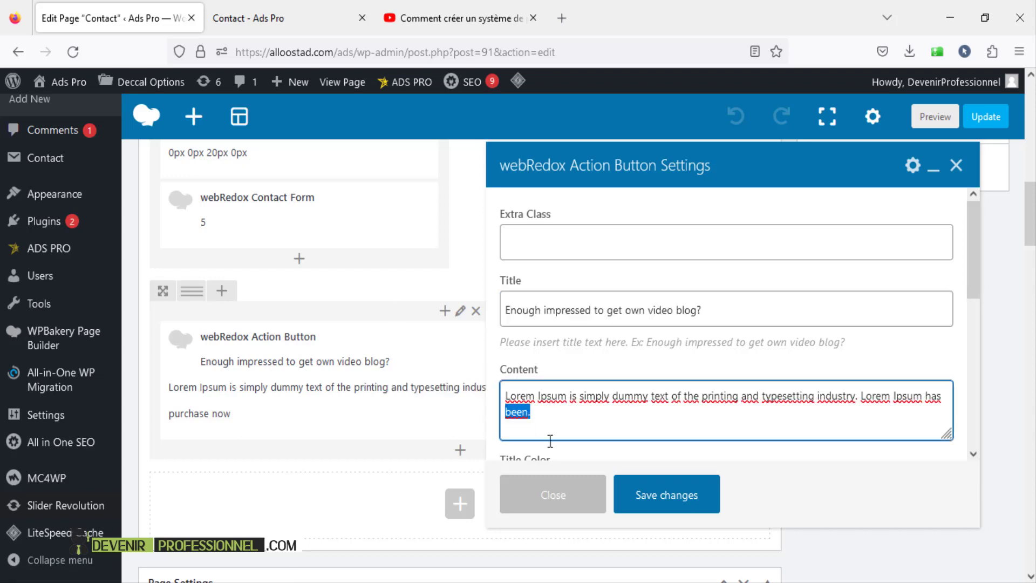
pyautogui.scroll(-3, 564, 380)
pyautogui.scroll(-2, 583, 384)
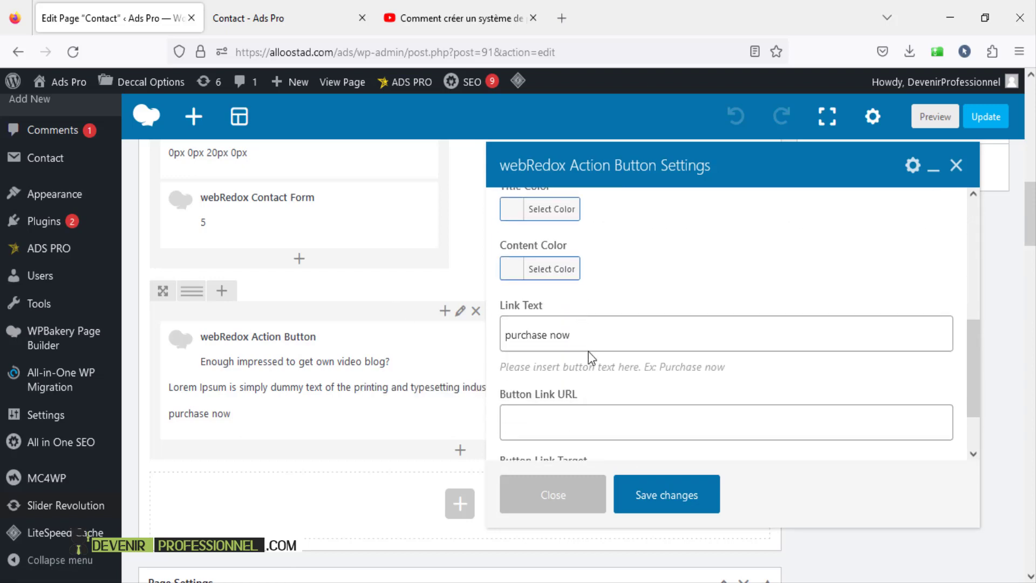
pyautogui.click(552, 427)
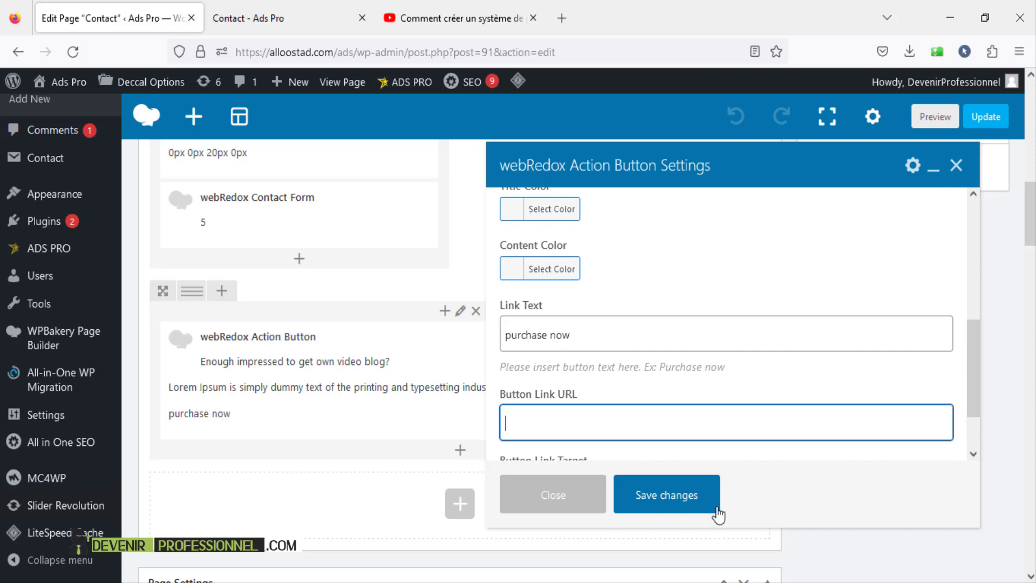
pyautogui.click(956, 164)
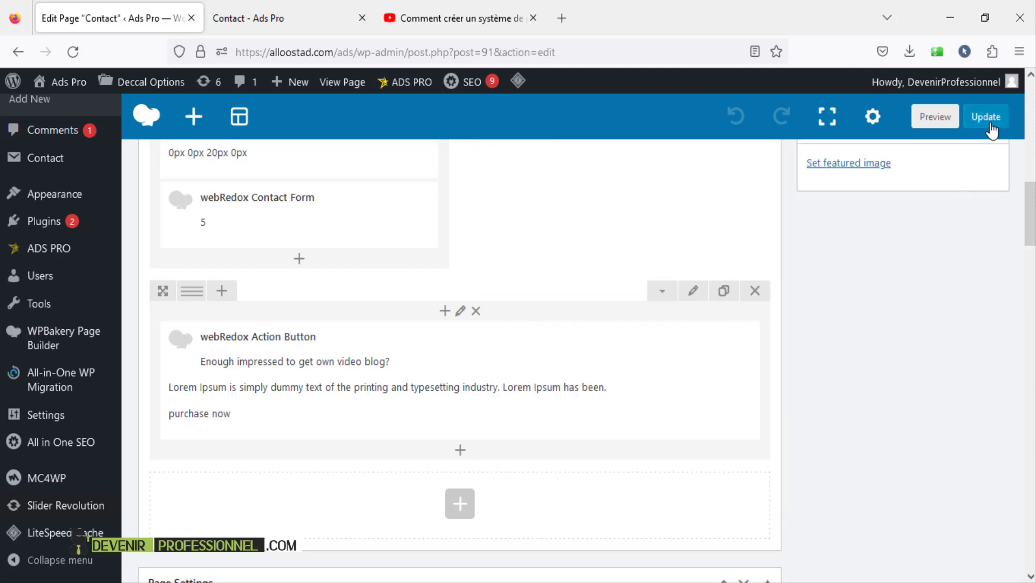
pyautogui.moveTo(1031, 192)
pyautogui.mouseDown()
pyautogui.moveTo(1032, 174)
pyautogui.moveTo(1032, 192)
pyautogui.mouseUp()
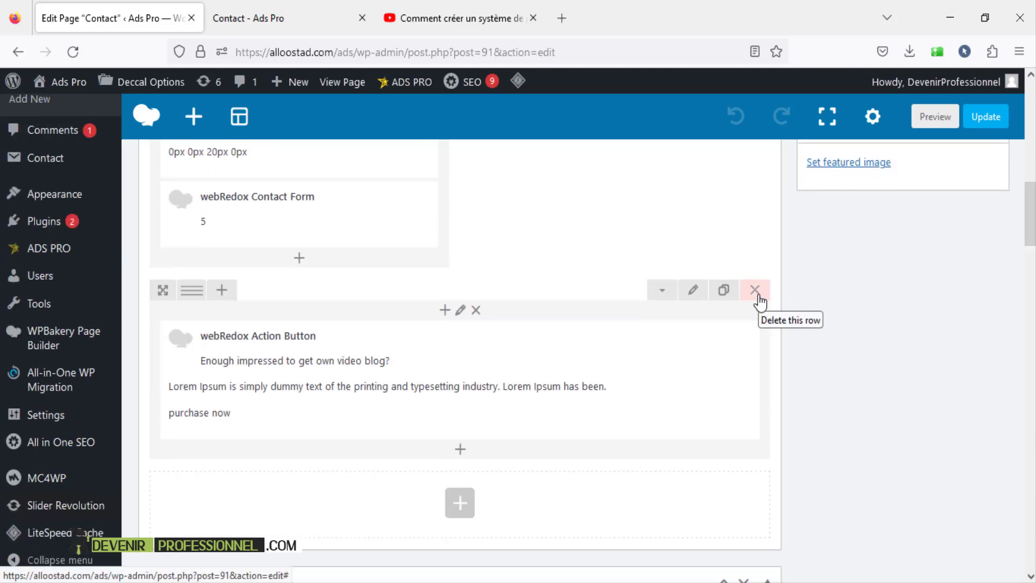
# - Browse the Add Element list's Content, Structure and All tabs, then close it
pyautogui.click(458, 510)
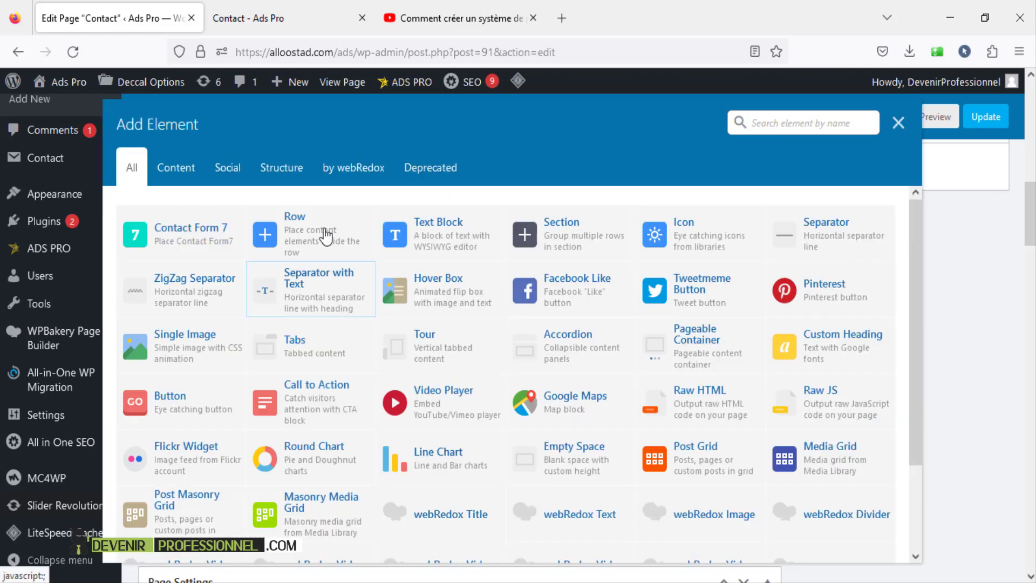
pyautogui.scroll(-2, 619, 370)
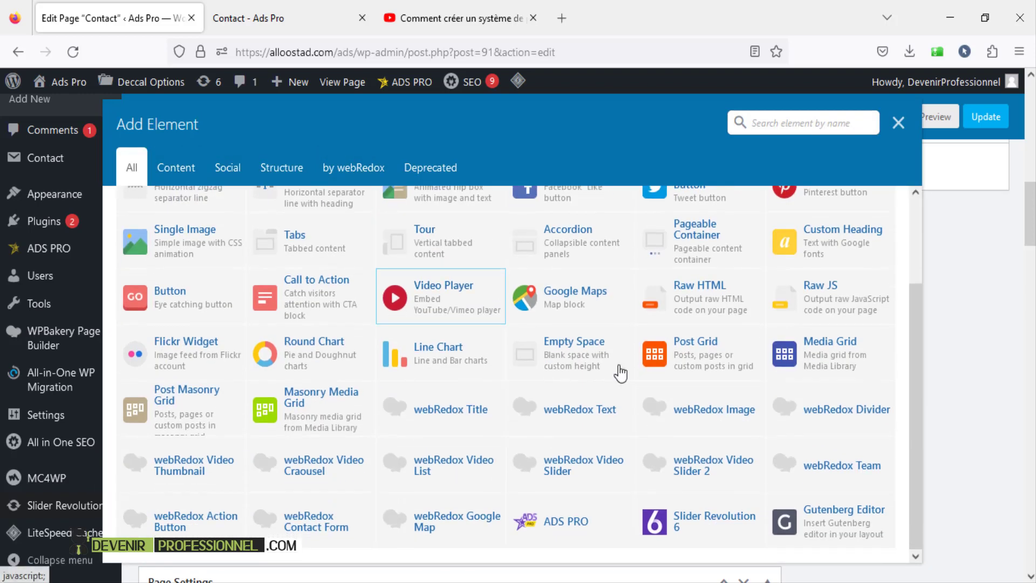
pyautogui.scroll(2, 654, 379)
pyautogui.click(174, 168)
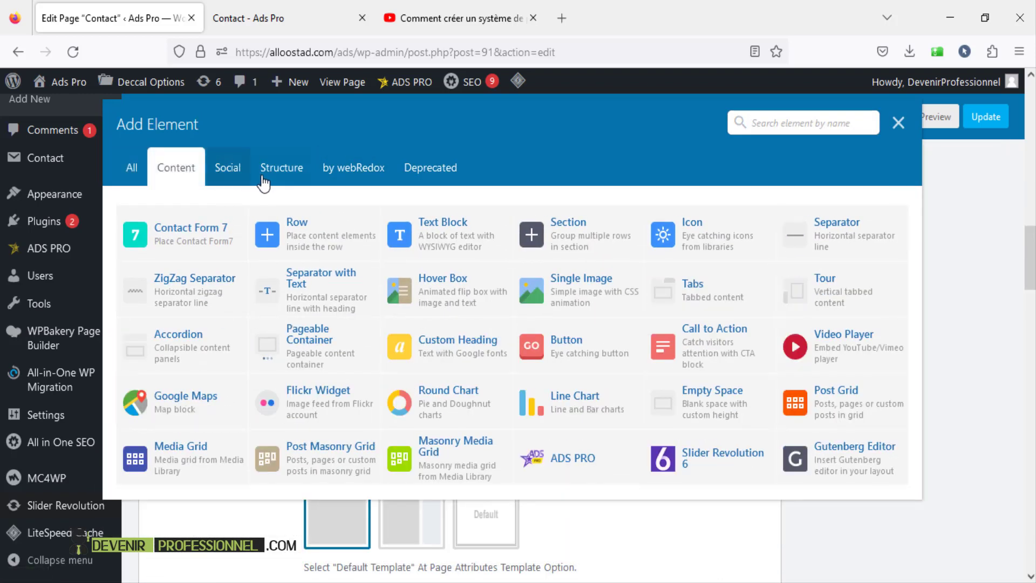
pyautogui.click(290, 176)
pyautogui.click(132, 167)
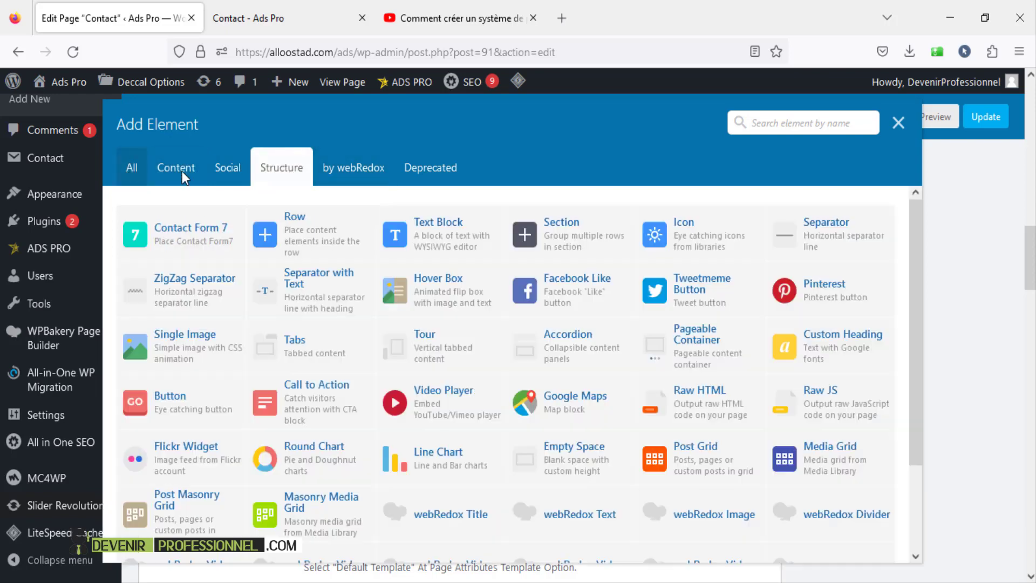
pyautogui.click(898, 122)
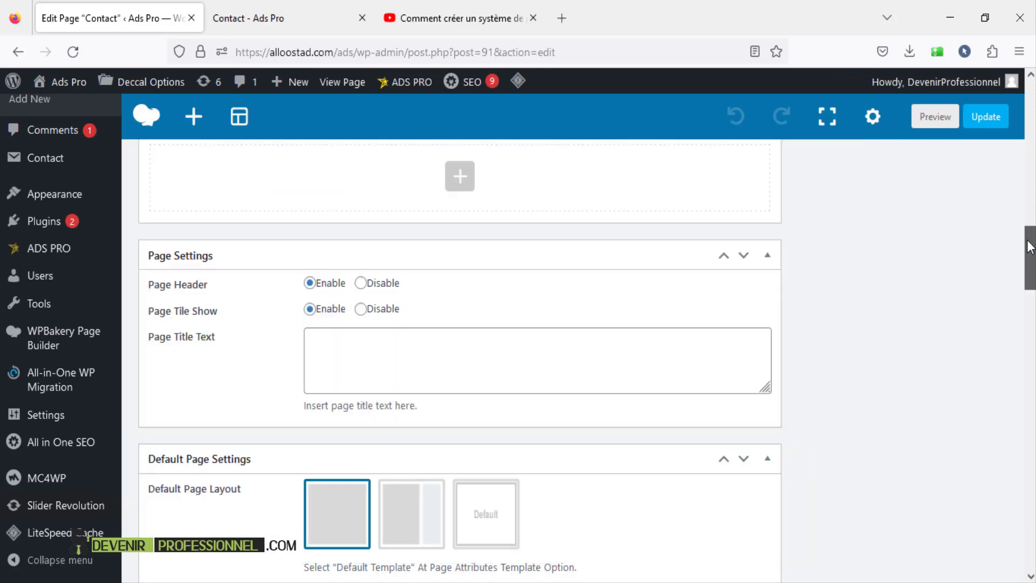
pyautogui.moveTo(1029, 238); pyautogui.dragTo(1030, 218)
# - Check the live Contact page's form, then return to the Contact page editor
pyautogui.click(290, 18)
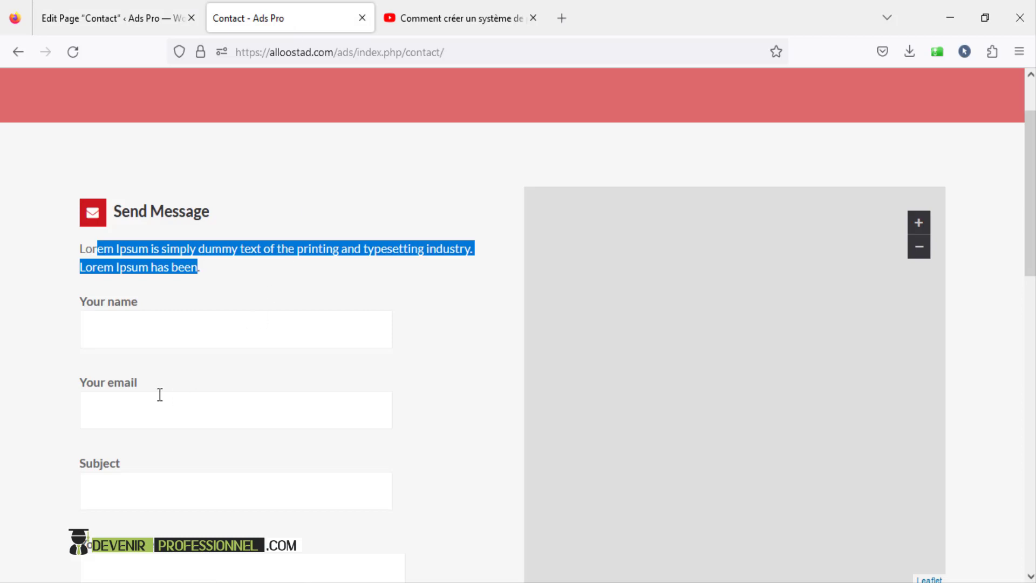
pyautogui.scroll(-3, 160, 395)
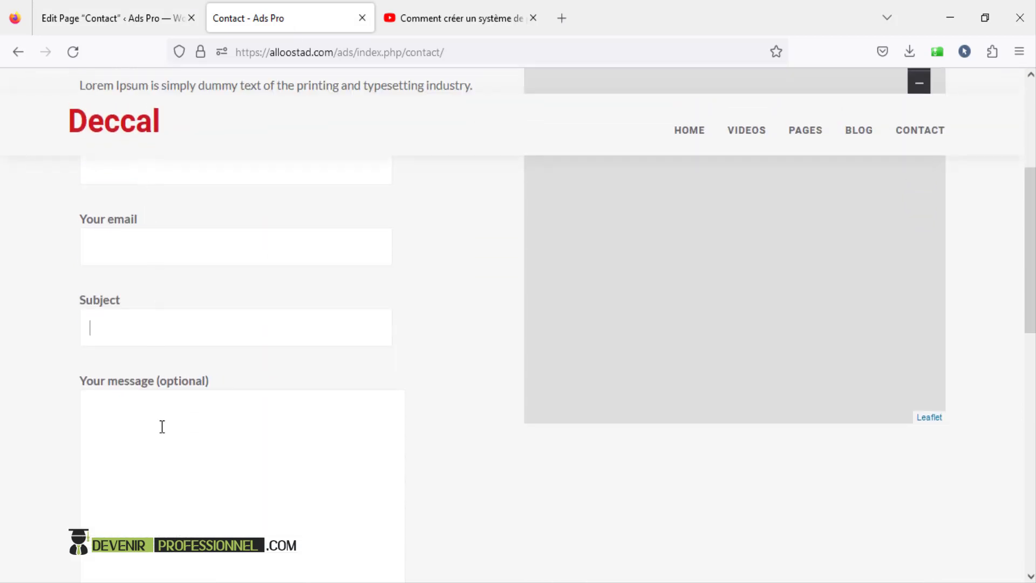
pyautogui.scroll(3, 164, 313)
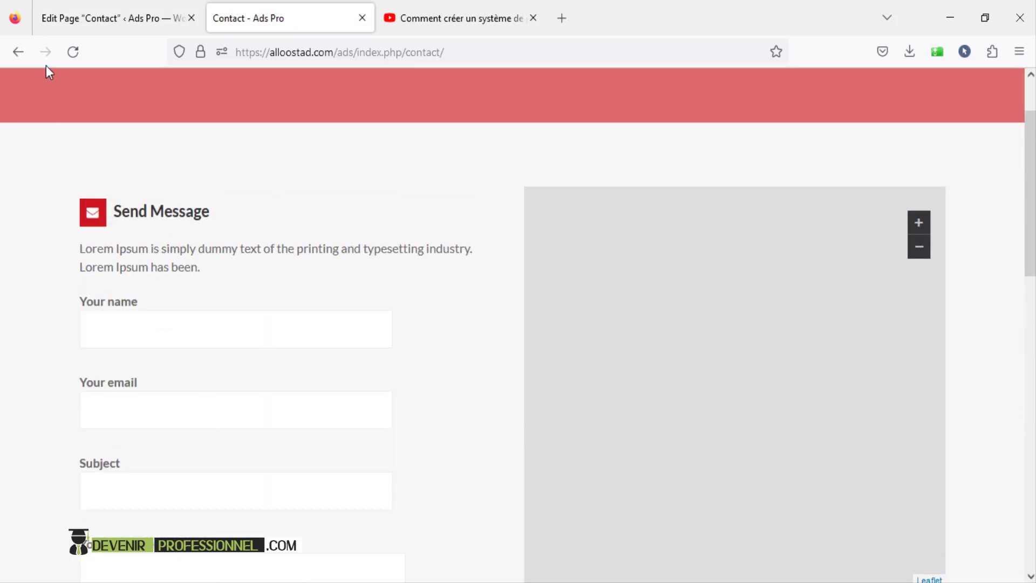
pyautogui.click(60, 18)
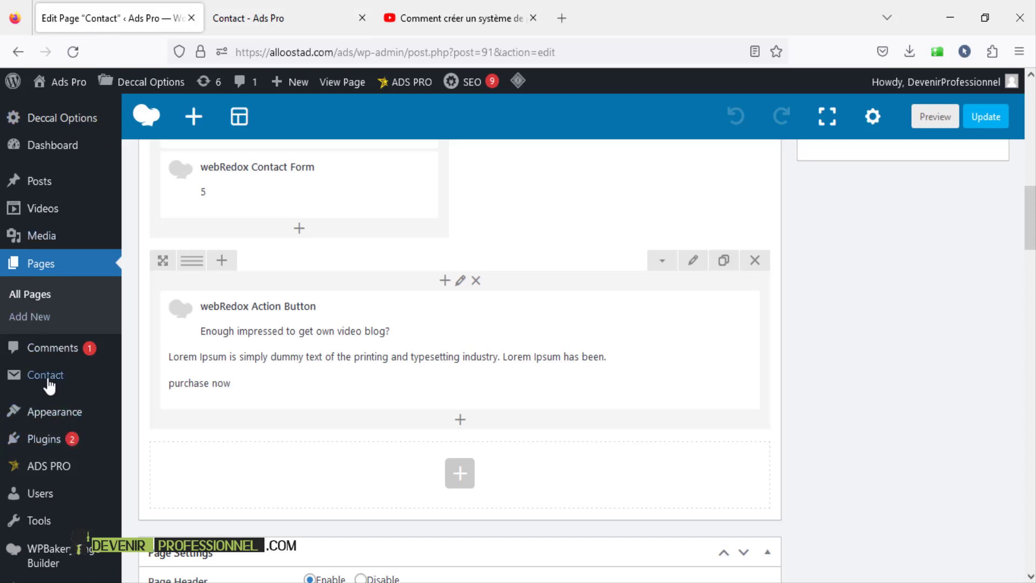
# - Open Contact > Contact Forms, check Contact form 1's shortcode (id 5), and open it for editing
pyautogui.moveTo(47, 383)
pyautogui.click(165, 384)
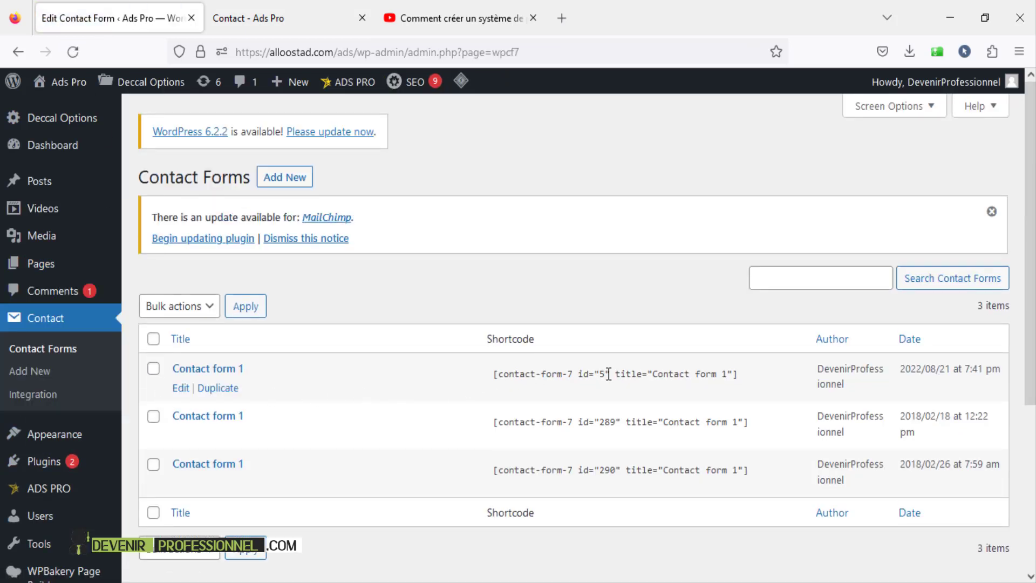
pyautogui.moveTo(609, 374); pyautogui.dragTo(602, 373)
pyautogui.click(604, 376)
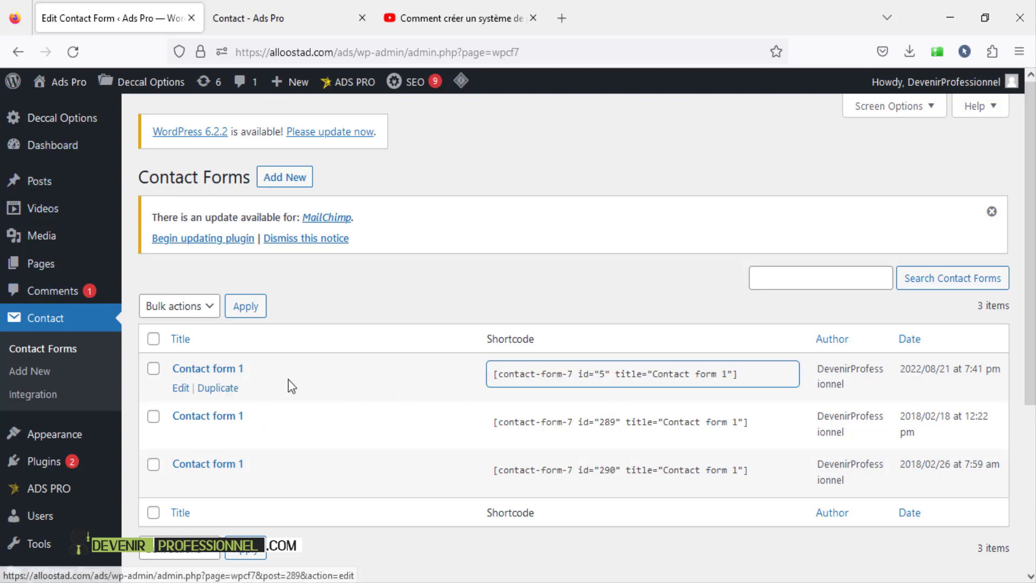
pyautogui.click(214, 368)
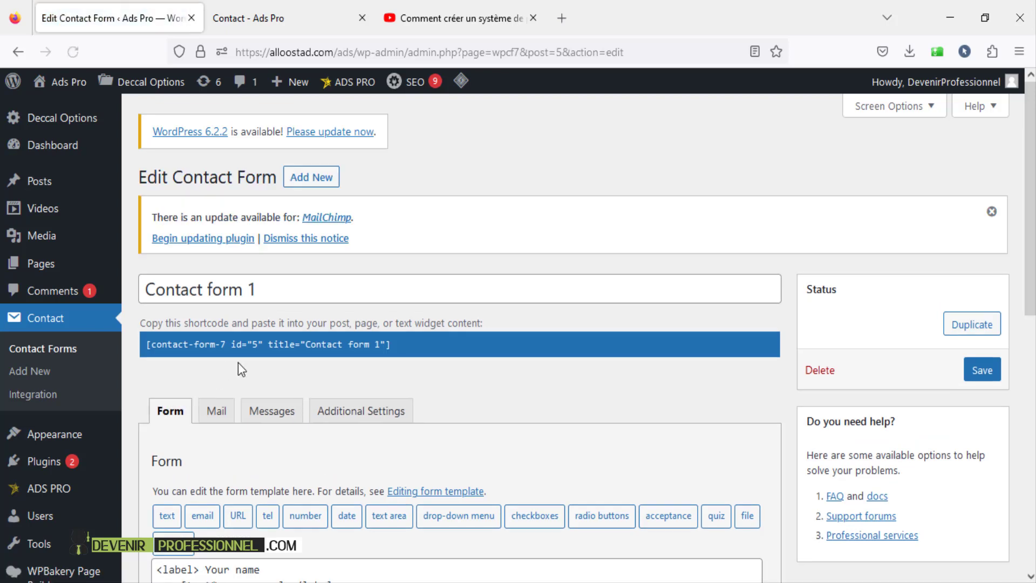
# - Scroll through Contact form 1's template: required name, email, subject fields, optional message, Submit button
pyautogui.scroll(-6, 238, 361)
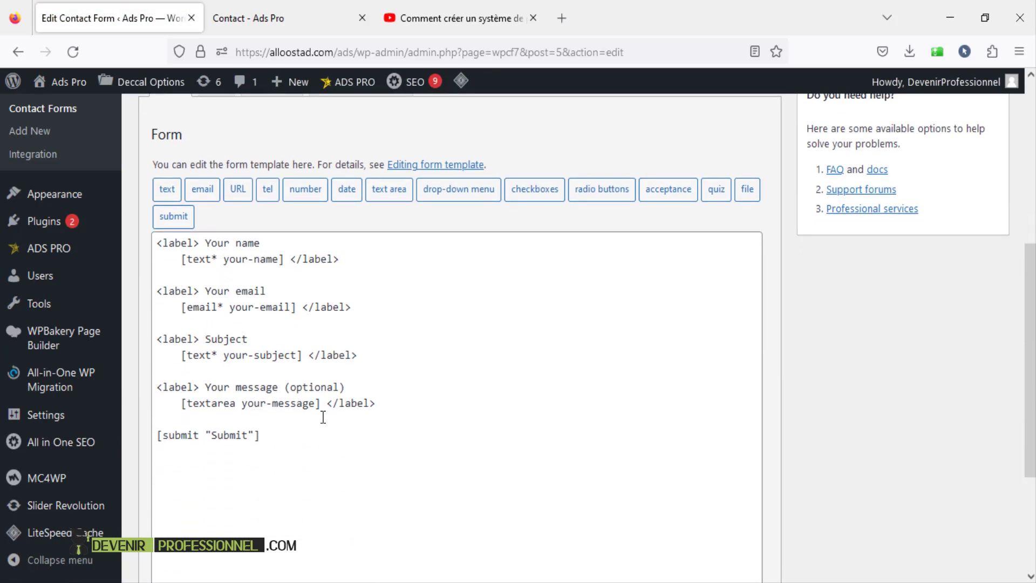
pyautogui.scroll(3, 308, 423)
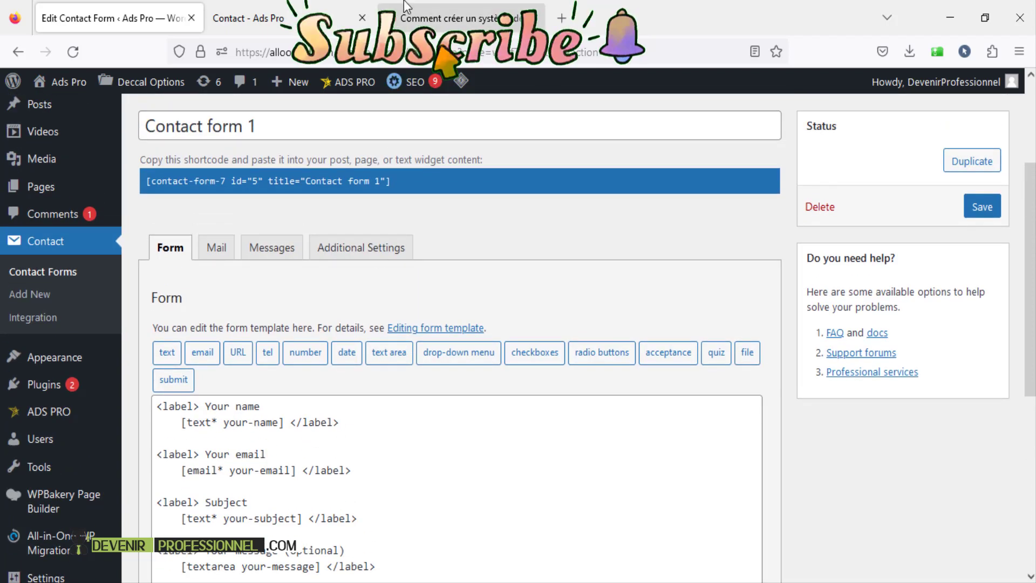
pyautogui.scroll(-2, 299, 368)
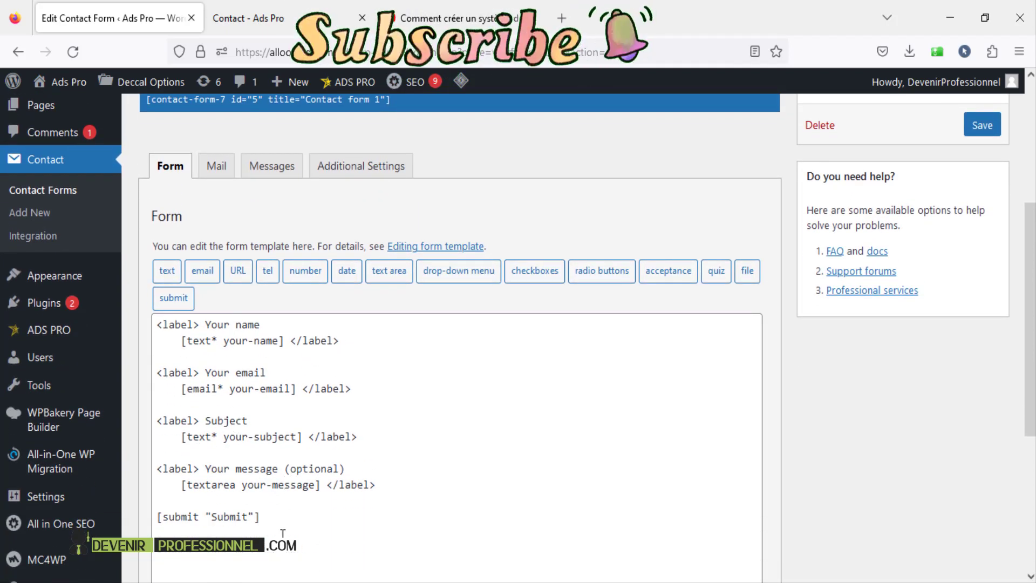
pyautogui.click(465, 20)
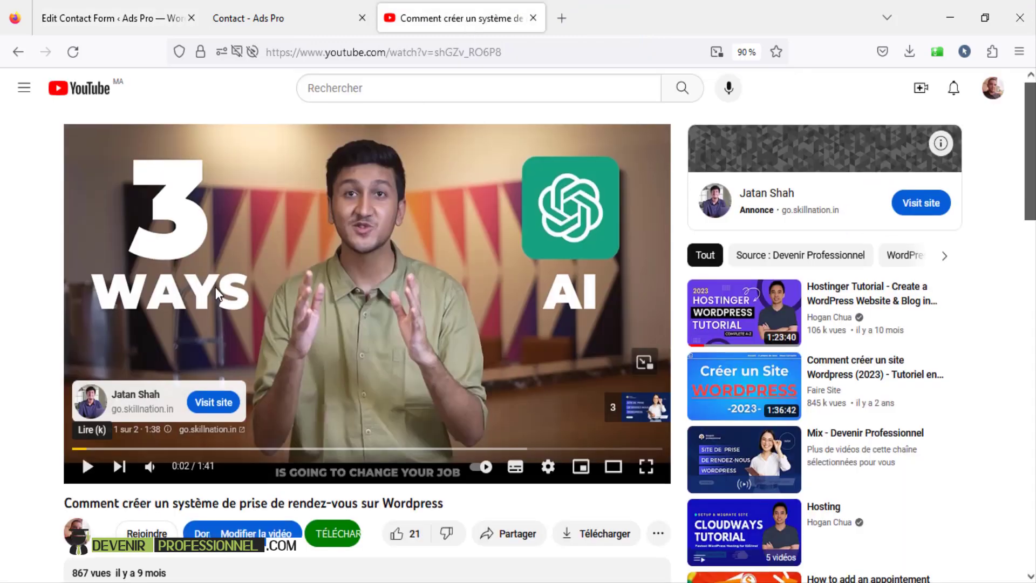
pyautogui.scroll(-4, 215, 287)
pyautogui.click(71, 315)
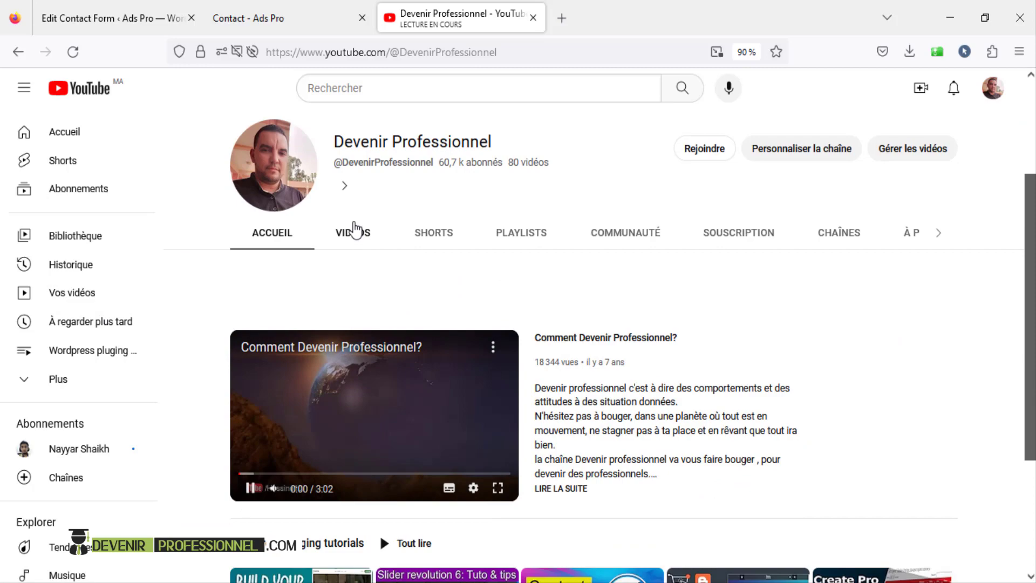
pyautogui.click(352, 231)
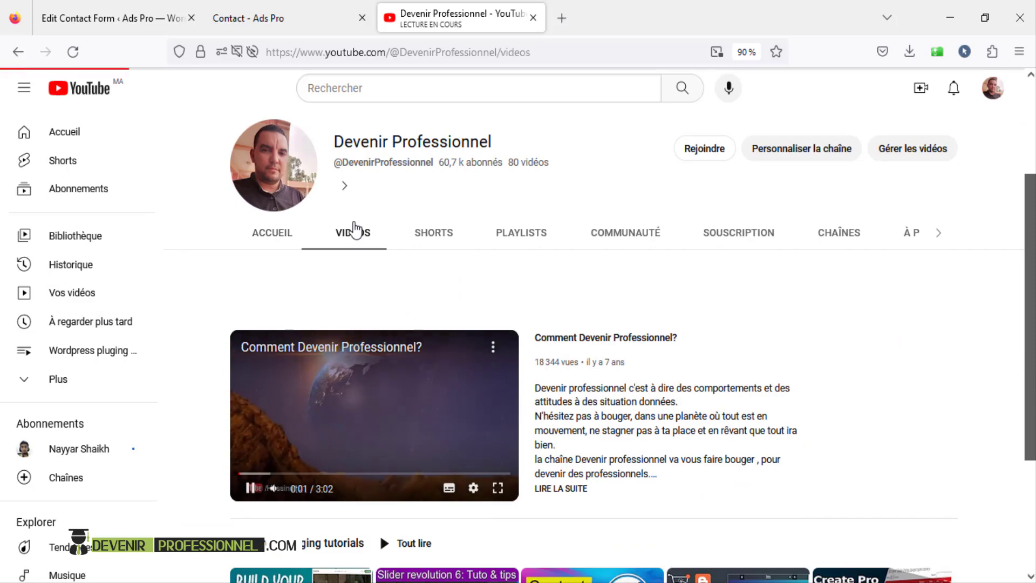
pyautogui.scroll(-10, 355, 230)
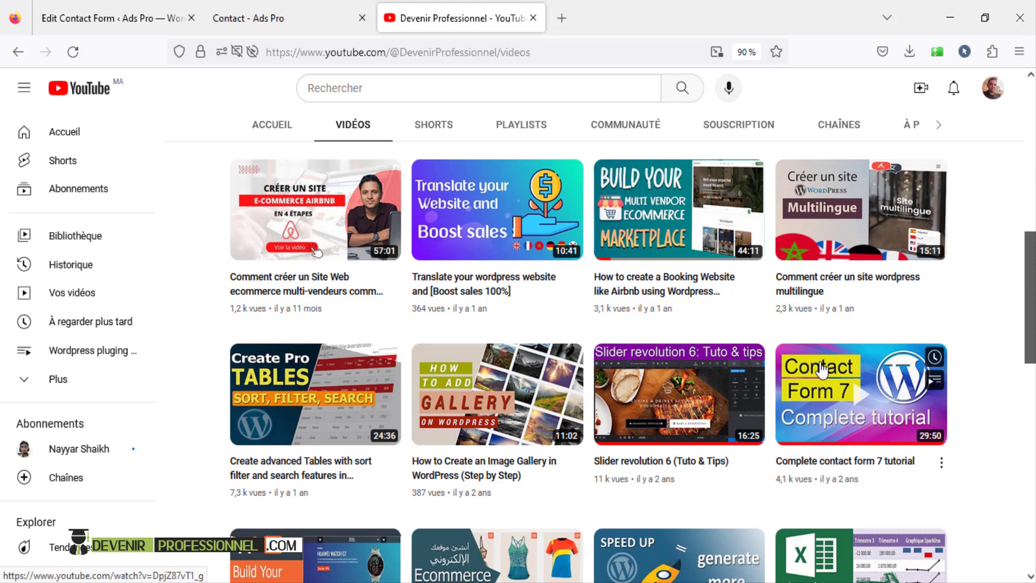
pyautogui.click(89, 16)
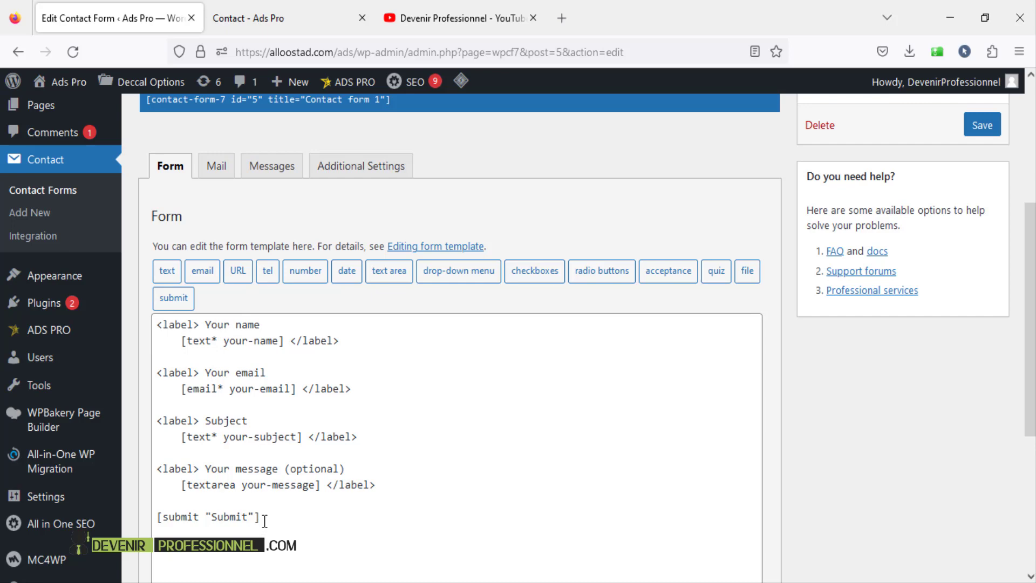
# - Move from the form template to the Mail tab and inspect the current recipient value
pyautogui.moveTo(265, 521); pyautogui.dragTo(145, 320)
pyautogui.click(385, 386)
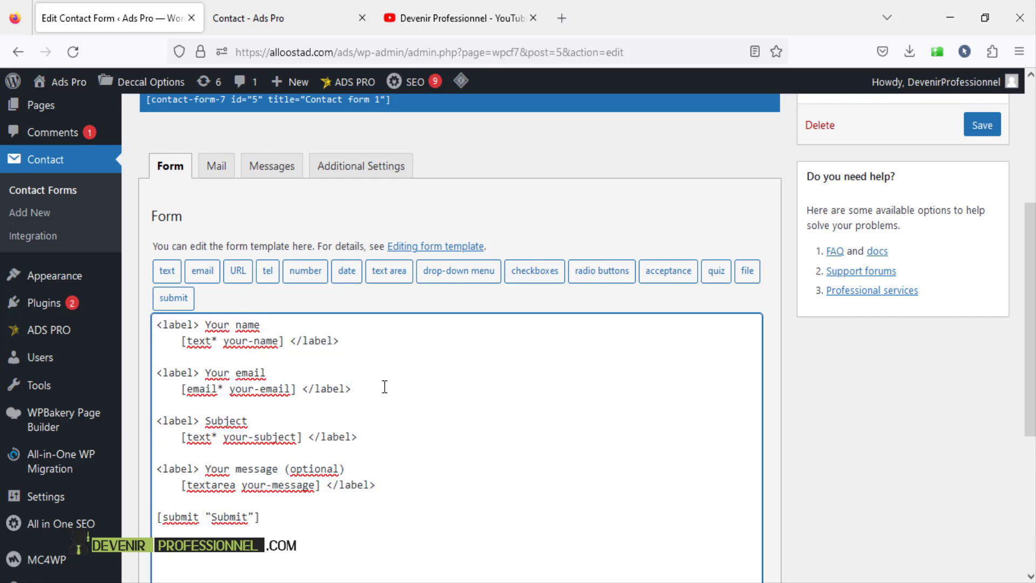
pyautogui.click(218, 169)
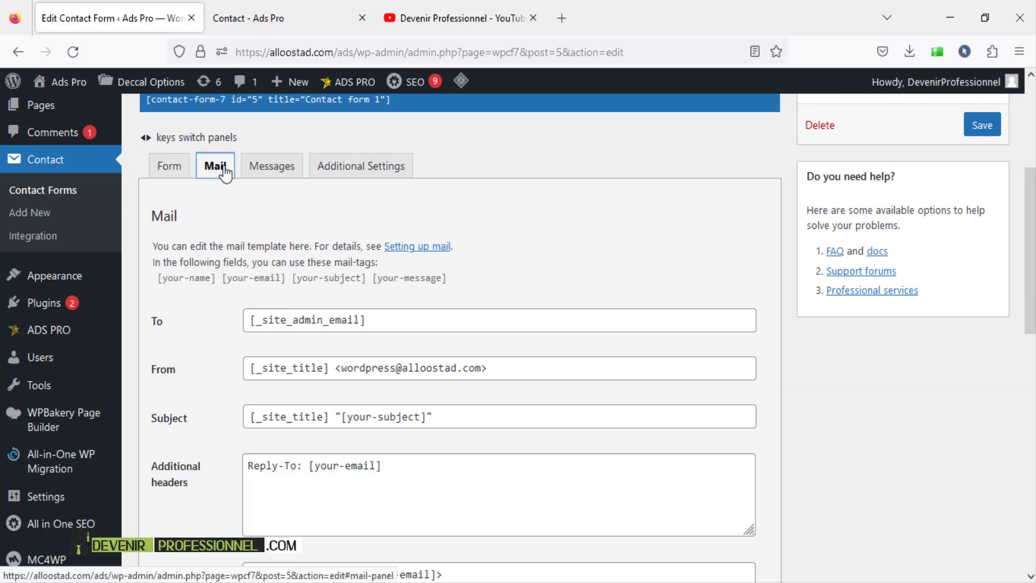
pyautogui.moveTo(404, 324); pyautogui.dragTo(150, 281)
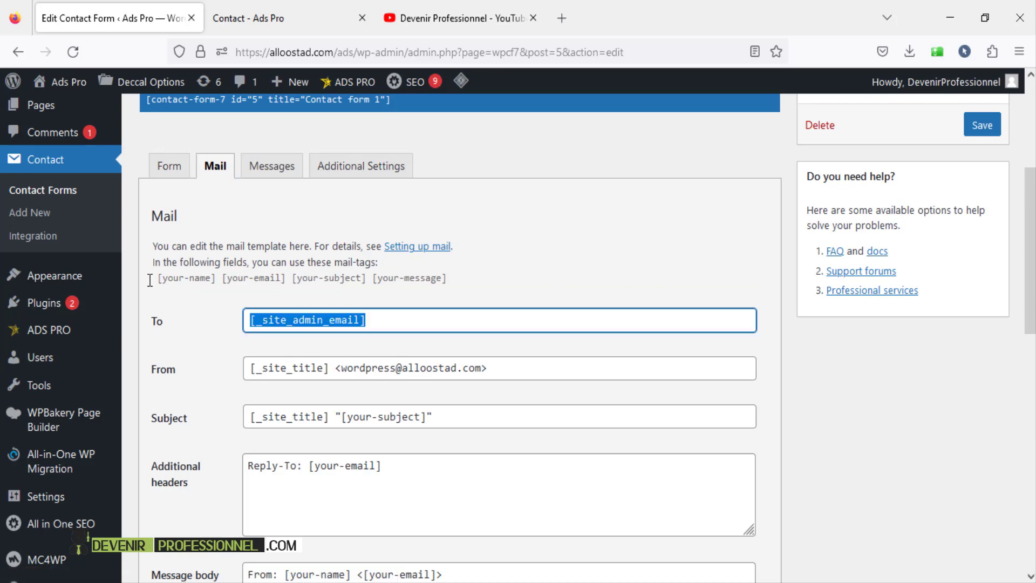
pyautogui.click(473, 330)
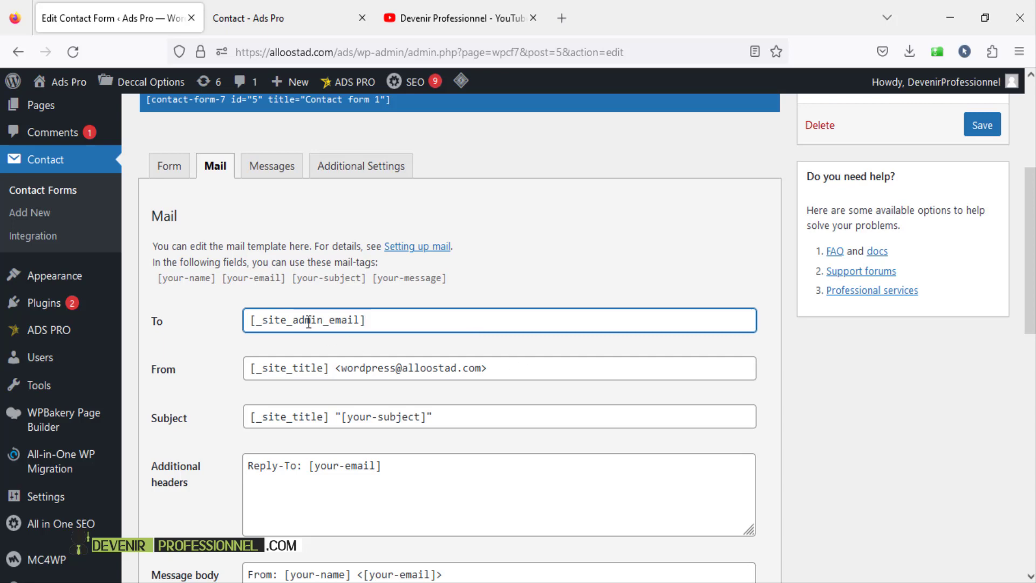
# - Replace the To recipient [_site_admin_email] with the sender address pasted from the From line
pyautogui.moveTo(379, 323); pyautogui.dragTo(189, 295)
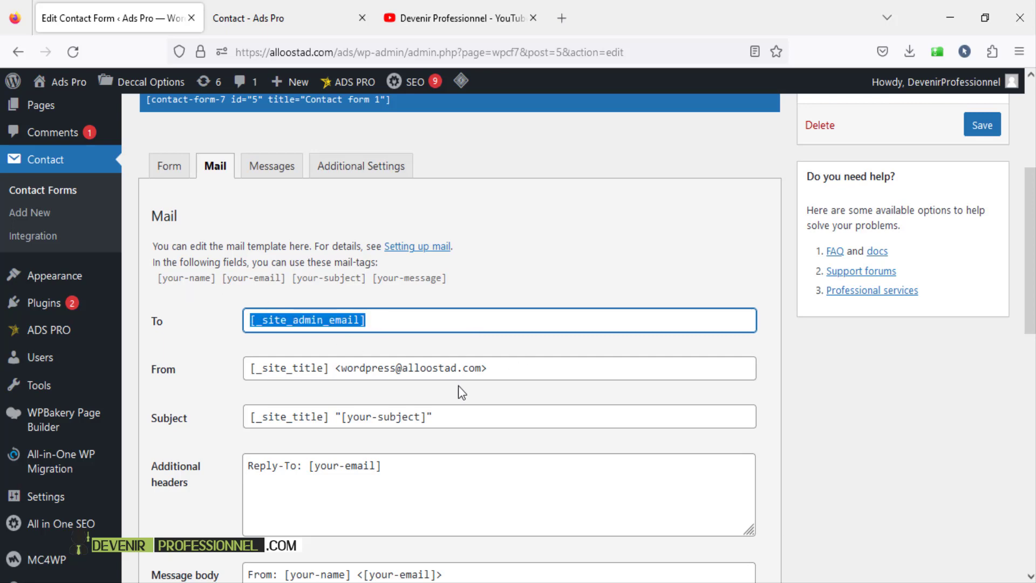
pyautogui.moveTo(499, 369); pyautogui.dragTo(337, 361)
pyautogui.hotkey('ctrl', 'c')
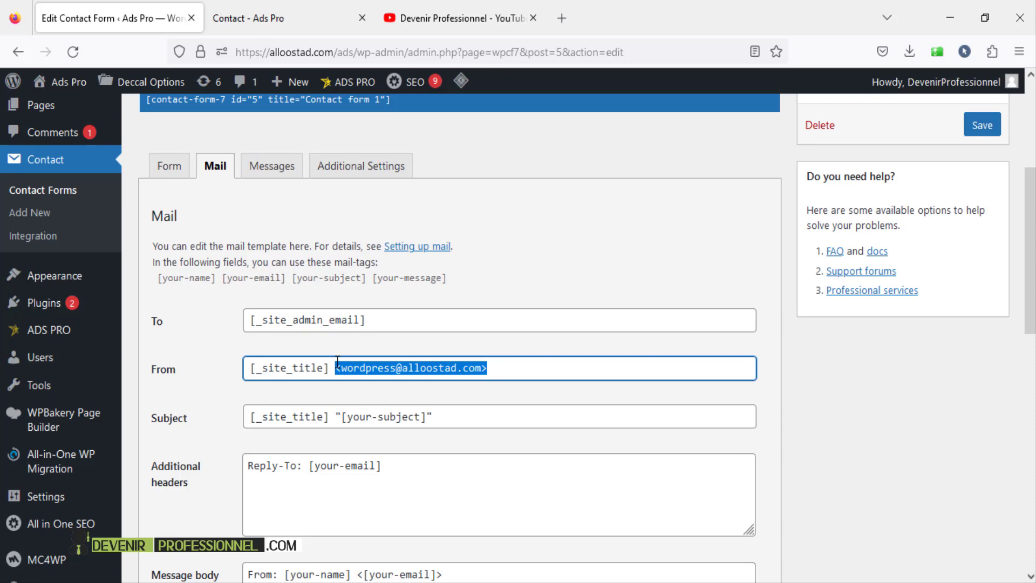
pyautogui.click(477, 320)
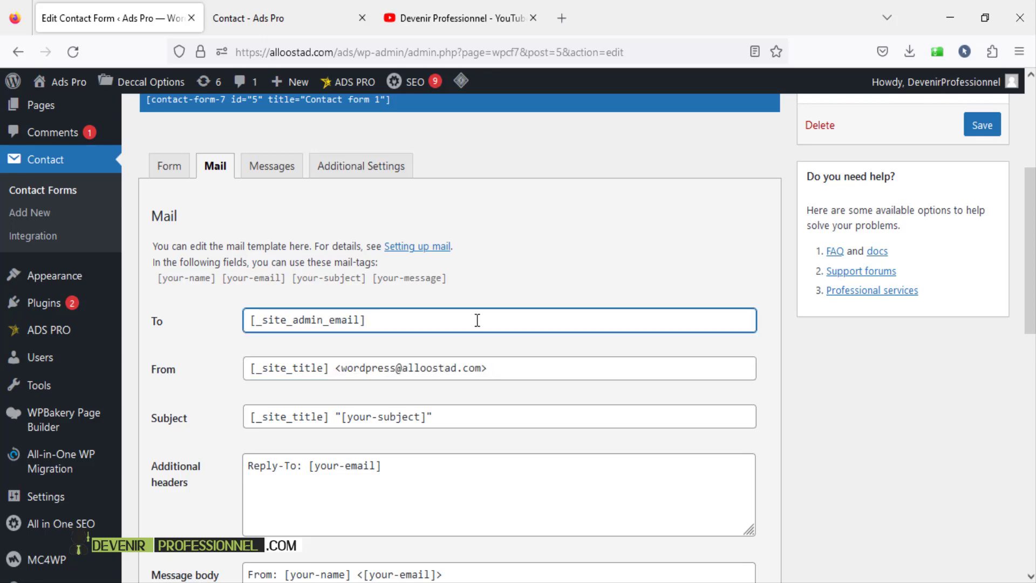
pyautogui.moveTo(379, 321); pyautogui.dragTo(189, 290)
pyautogui.press('BackSpace')
pyautogui.hotkey('ctrl', 'v')
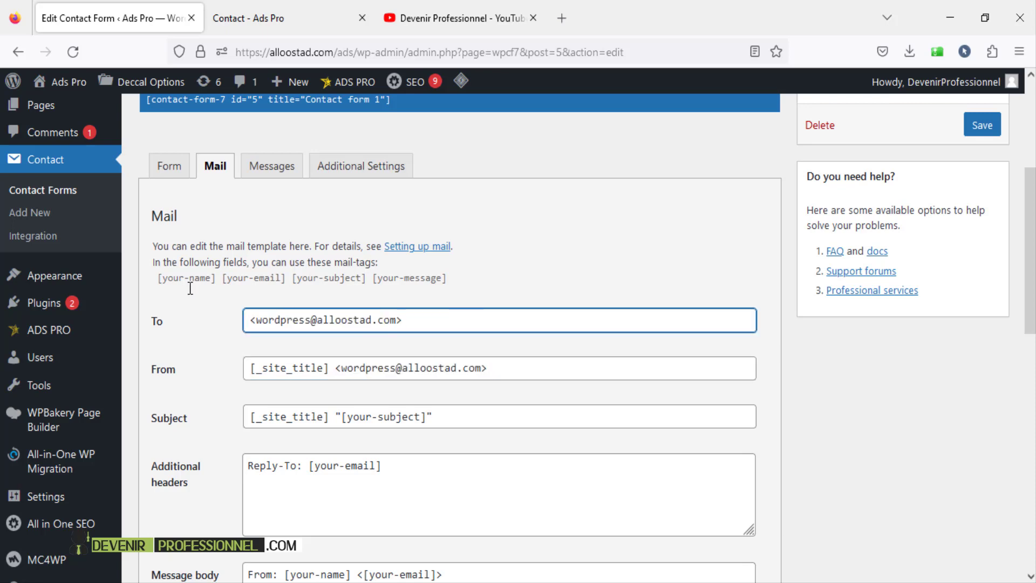
pyautogui.moveTo(396, 319); pyautogui.dragTo(244, 319)
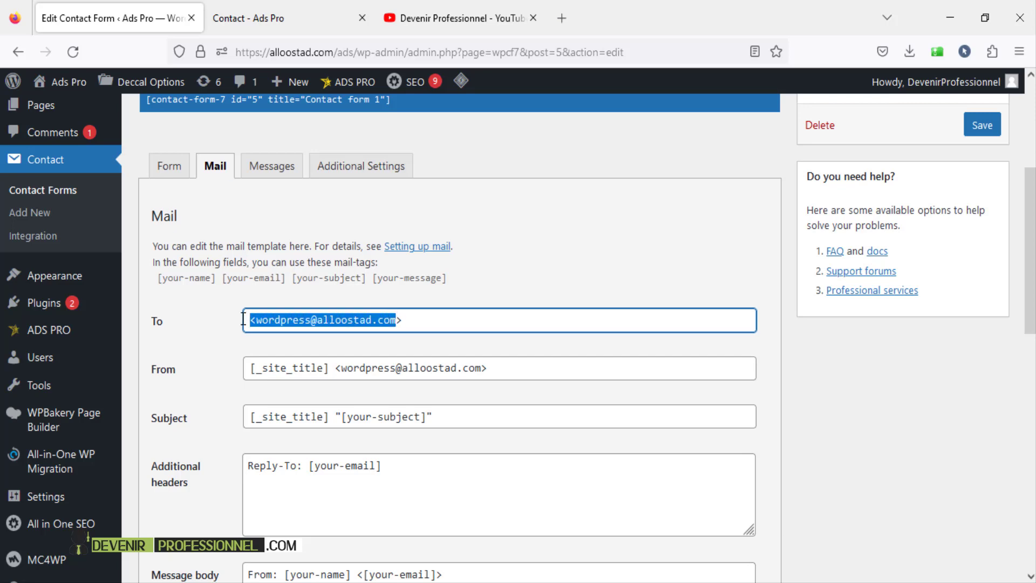
pyautogui.click(495, 372)
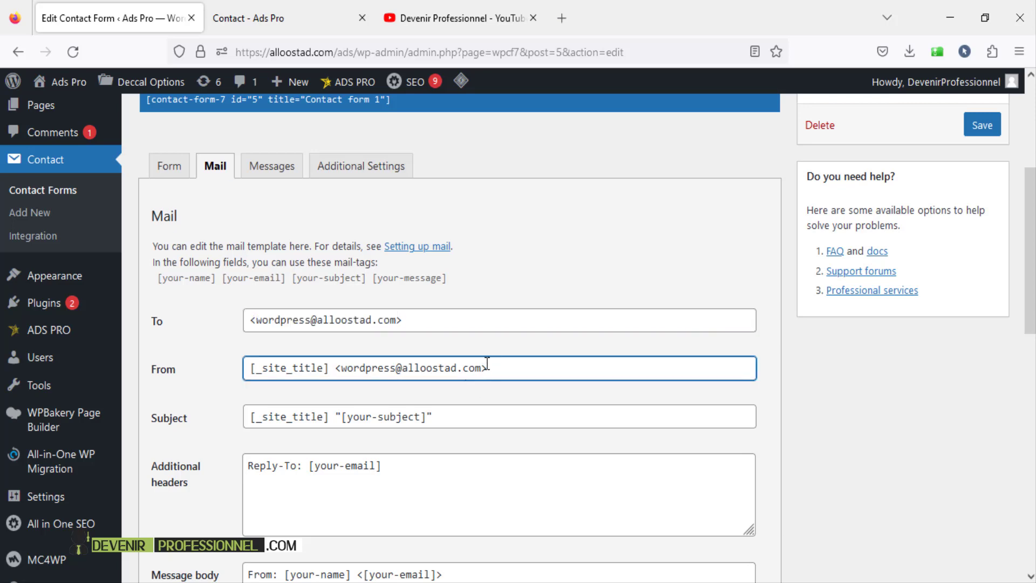
pyautogui.click(425, 320)
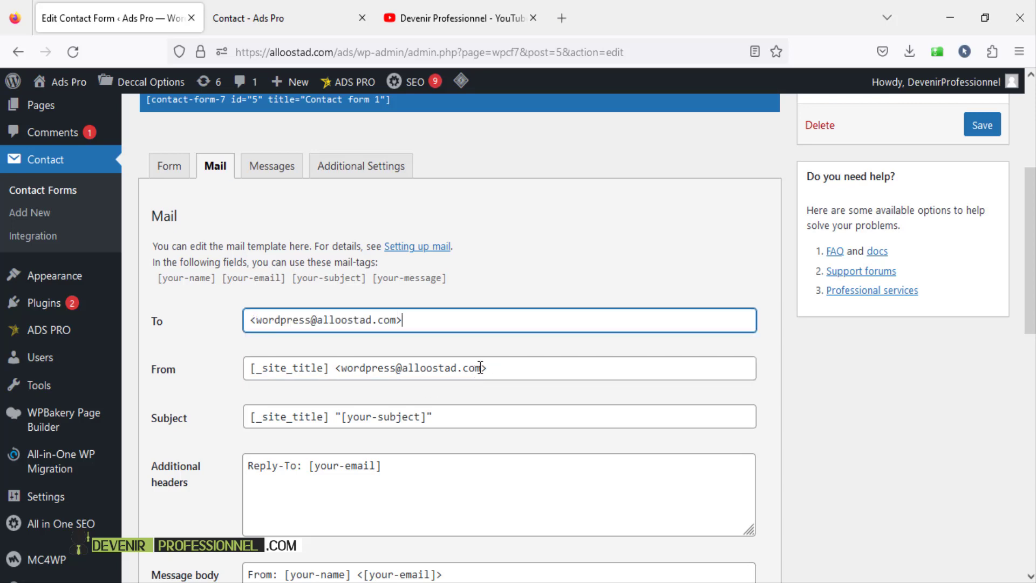
# - Check the sender address in the From field, then bring up the live Contact page
pyautogui.moveTo(480, 368); pyautogui.dragTo(426, 368)
pyautogui.click(508, 376)
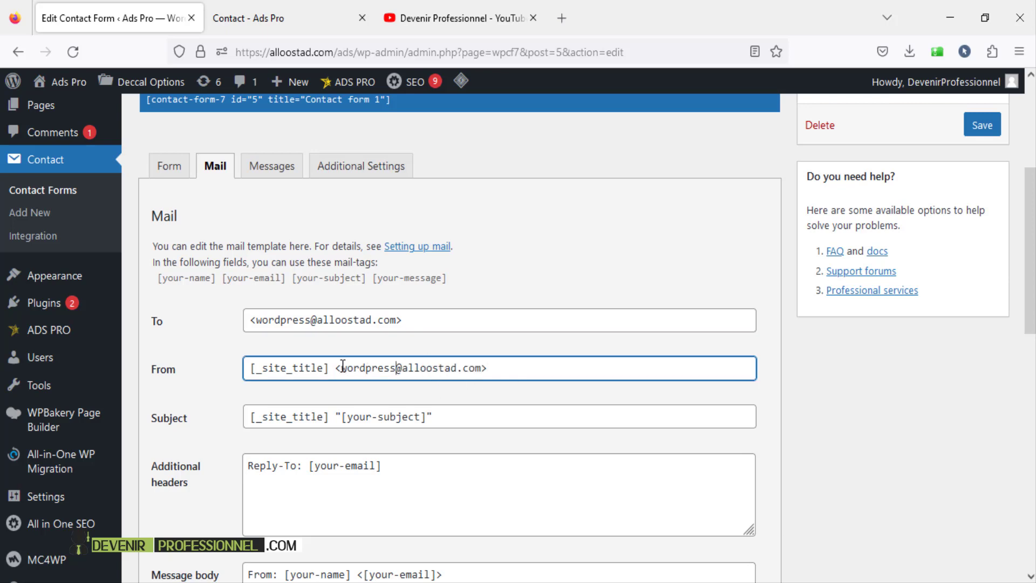
pyautogui.moveTo(345, 367); pyautogui.dragTo(430, 366)
pyautogui.moveTo(473, 367); pyautogui.dragTo(481, 368)
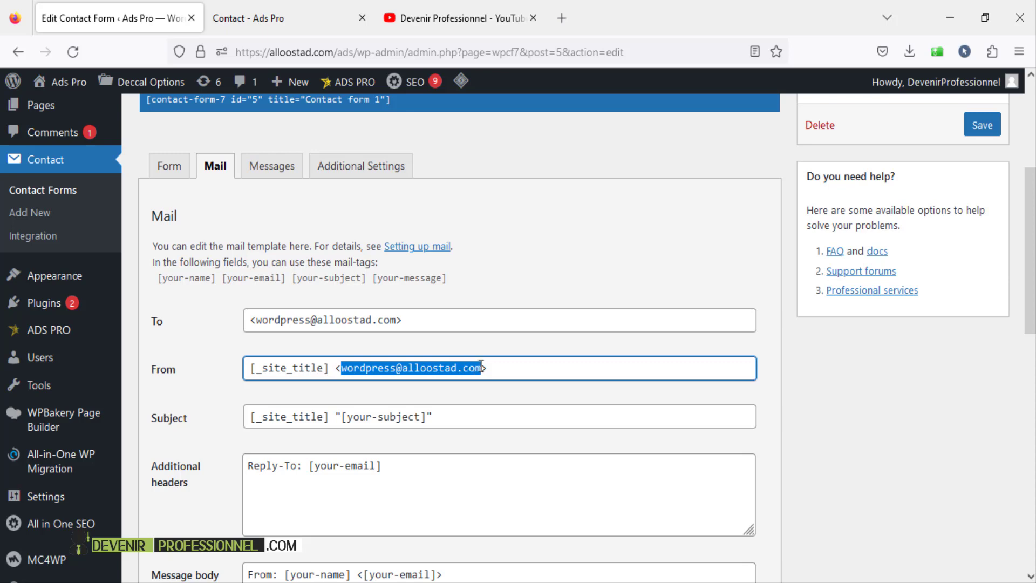
pyautogui.click(520, 368)
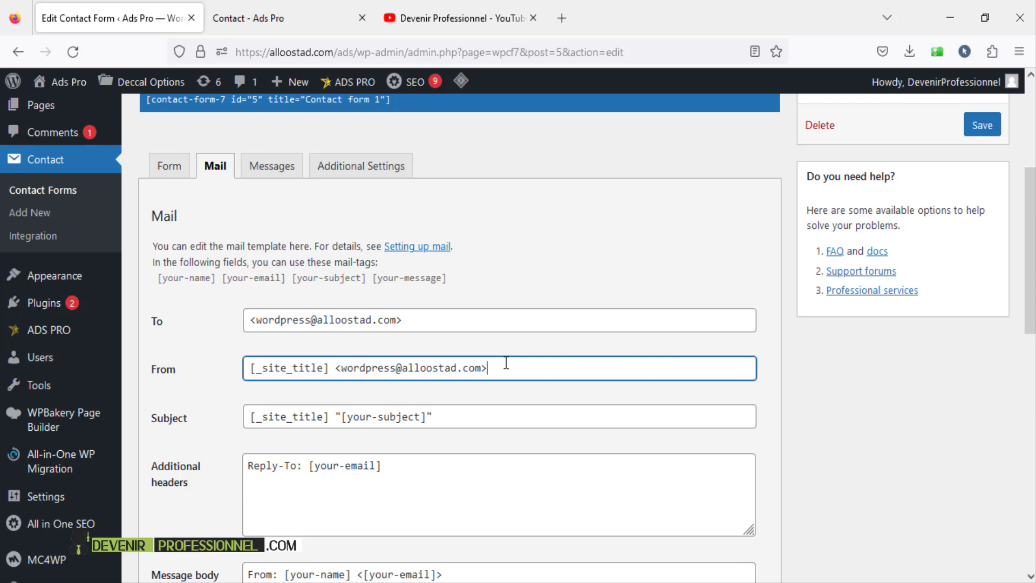
pyautogui.scroll(3, 506, 363)
pyautogui.click(273, 9)
pyautogui.moveTo(1034, 195); pyautogui.dragTo(1034, 145)
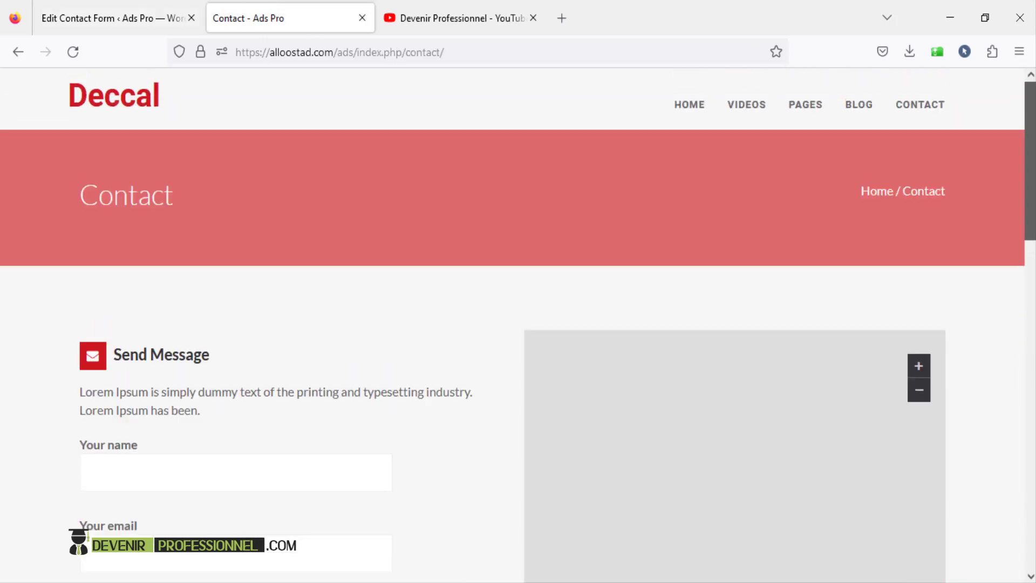
# - Preview the Deccal demo's Home Style 1, Videos and Blog pages
pyautogui.click(697, 115)
pyautogui.scroll(-5, 700, 409)
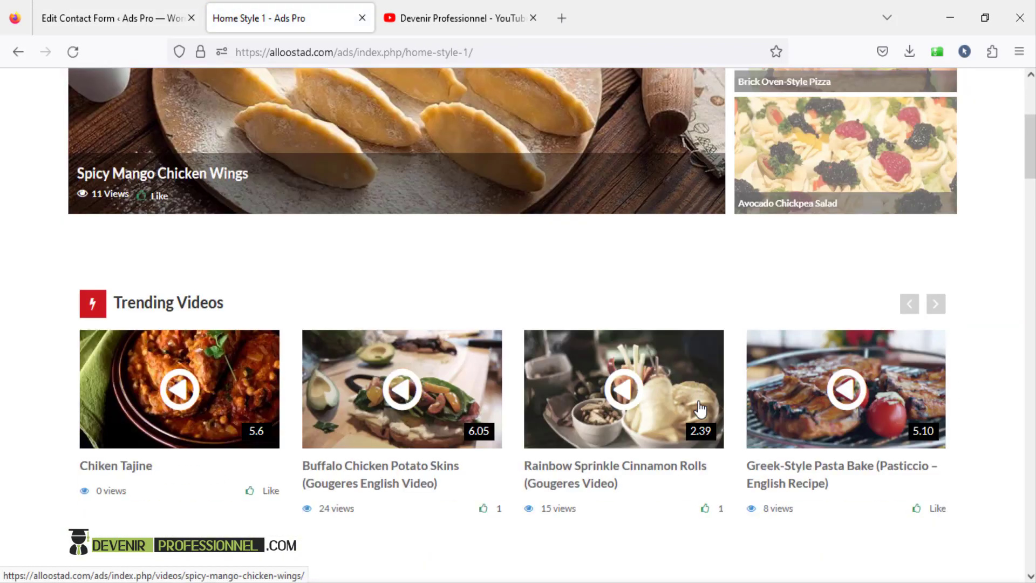
pyautogui.scroll(5, 700, 409)
pyautogui.click(743, 115)
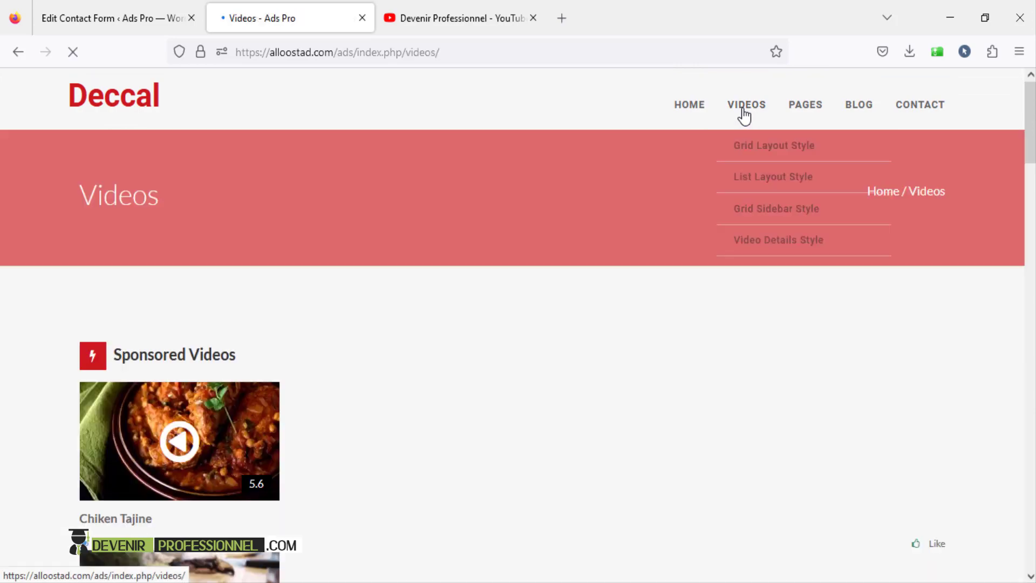
pyautogui.click(859, 110)
# - View the 404 Page Error page's heading and message, then return to the contact form editor
pyautogui.moveTo(802, 104)
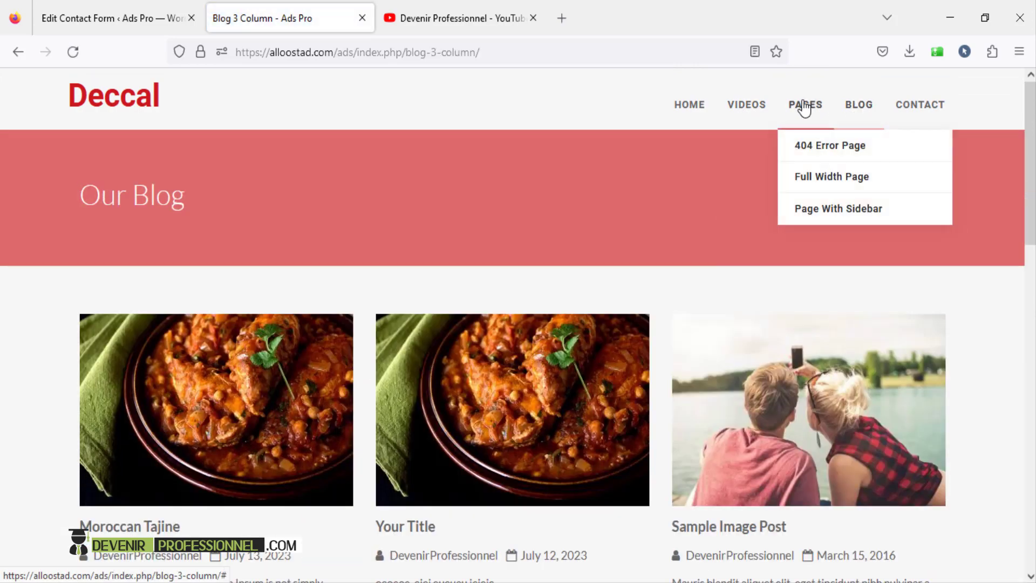
pyautogui.click(815, 147)
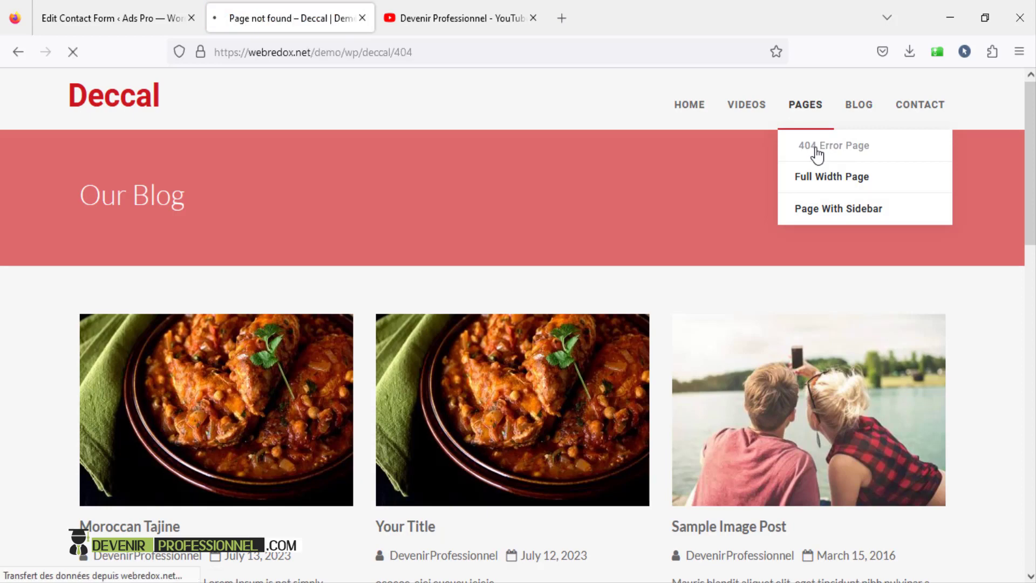
pyautogui.scroll(-5, 585, 310)
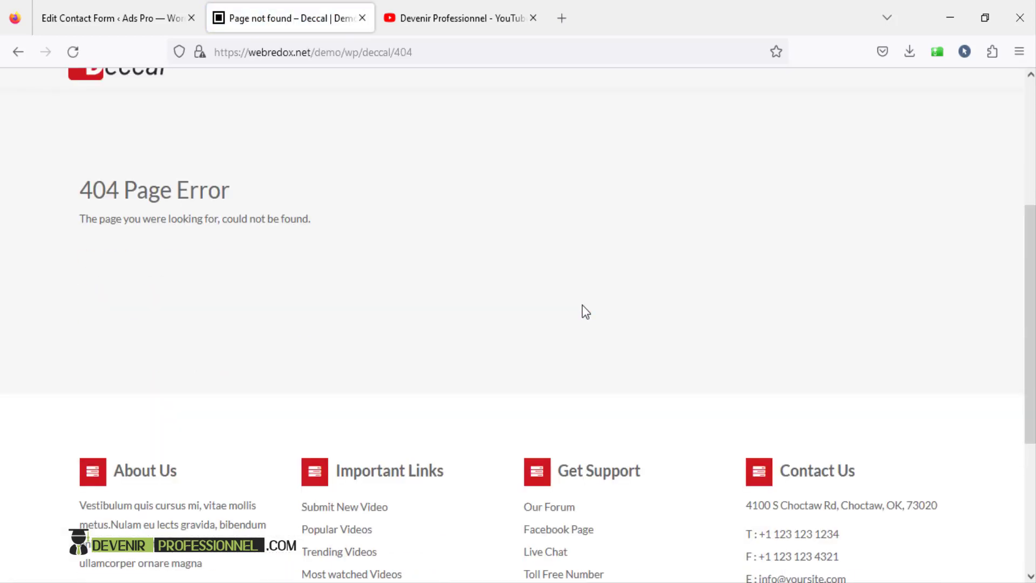
pyautogui.scroll(5, 585, 312)
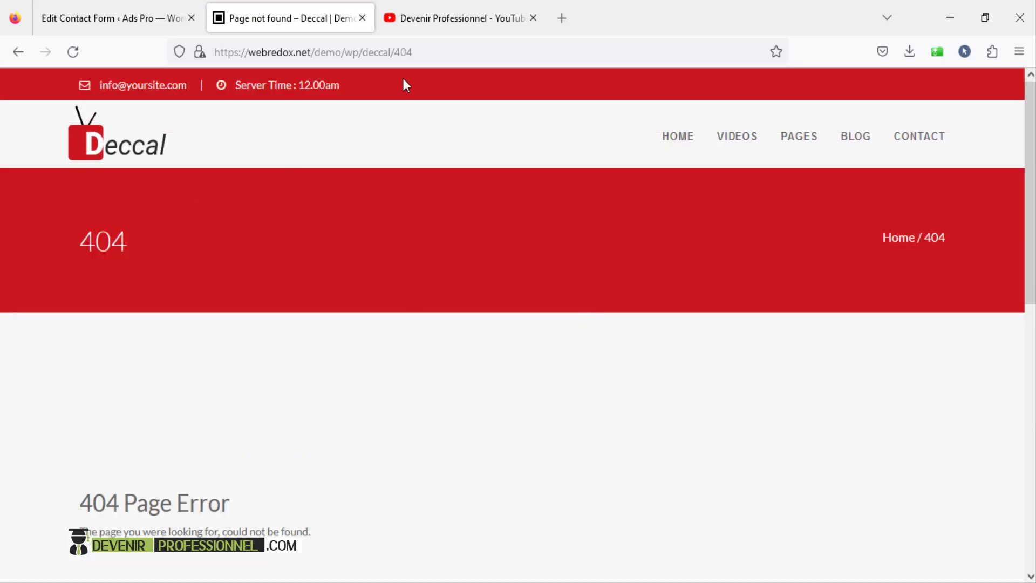
pyautogui.scroll(-5, 318, 167)
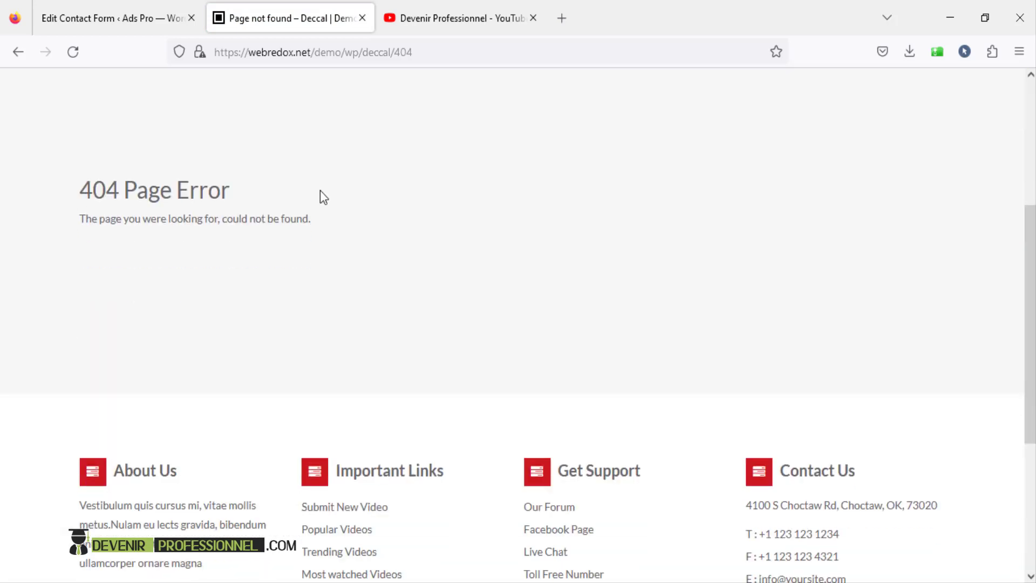
pyautogui.moveTo(81, 193); pyautogui.dragTo(342, 241)
pyautogui.click(353, 240)
pyautogui.click(113, 18)
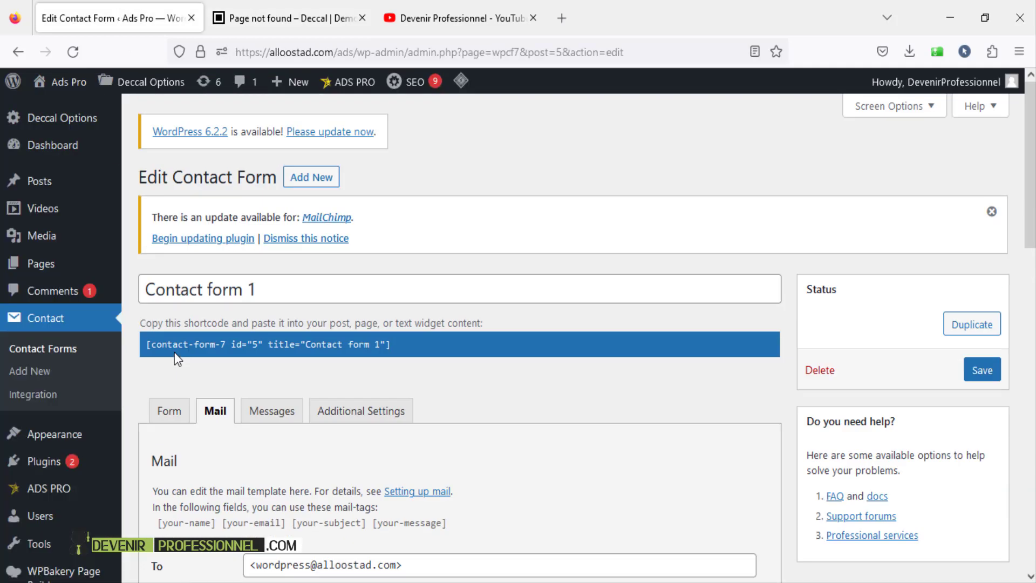
# - Dismiss the MailChimp notice and open Deccal Options' Page Settings section
pyautogui.click(991, 211)
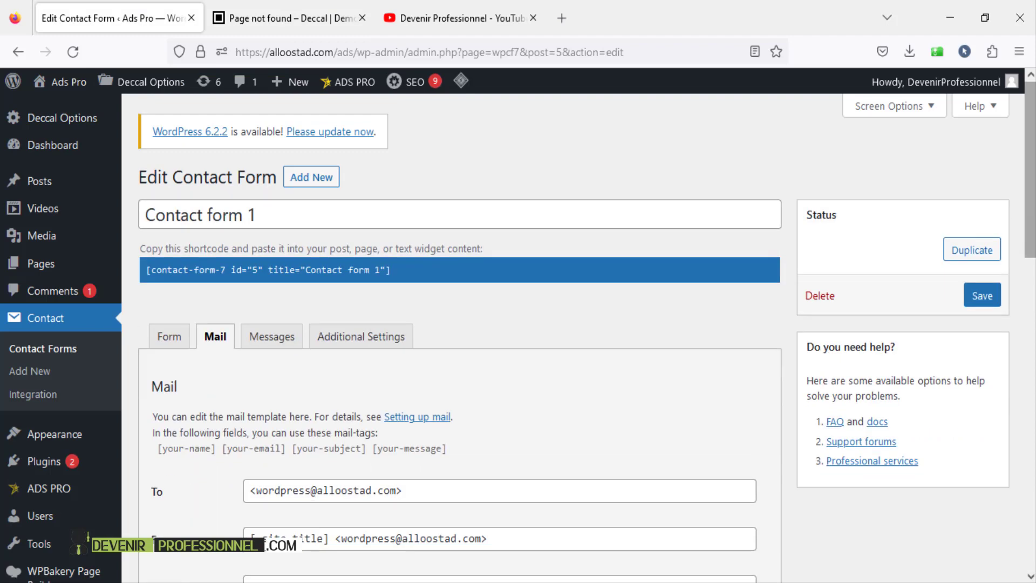
pyautogui.click(64, 122)
pyautogui.click(545, 364)
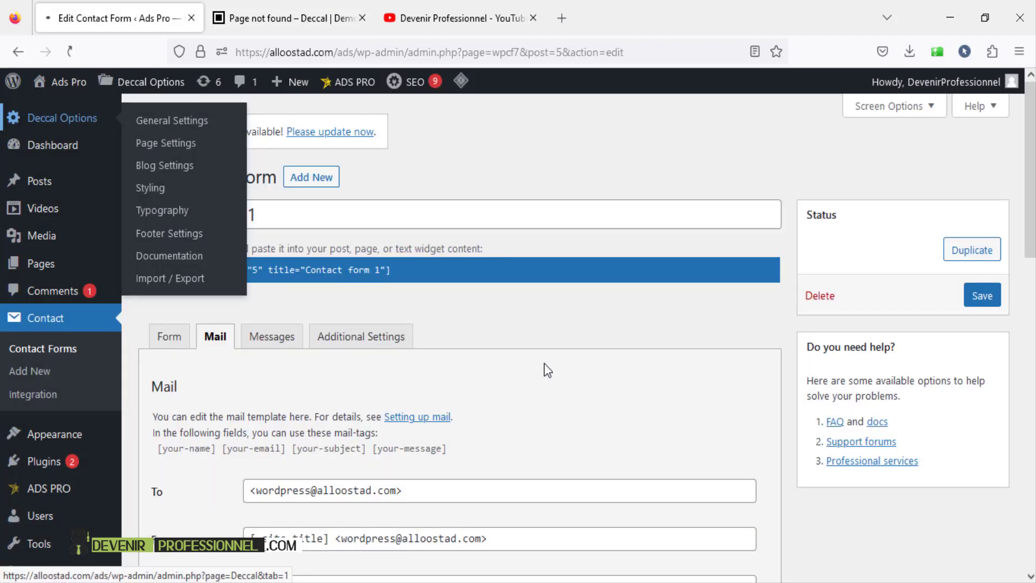
pyautogui.scroll(-3, 544, 365)
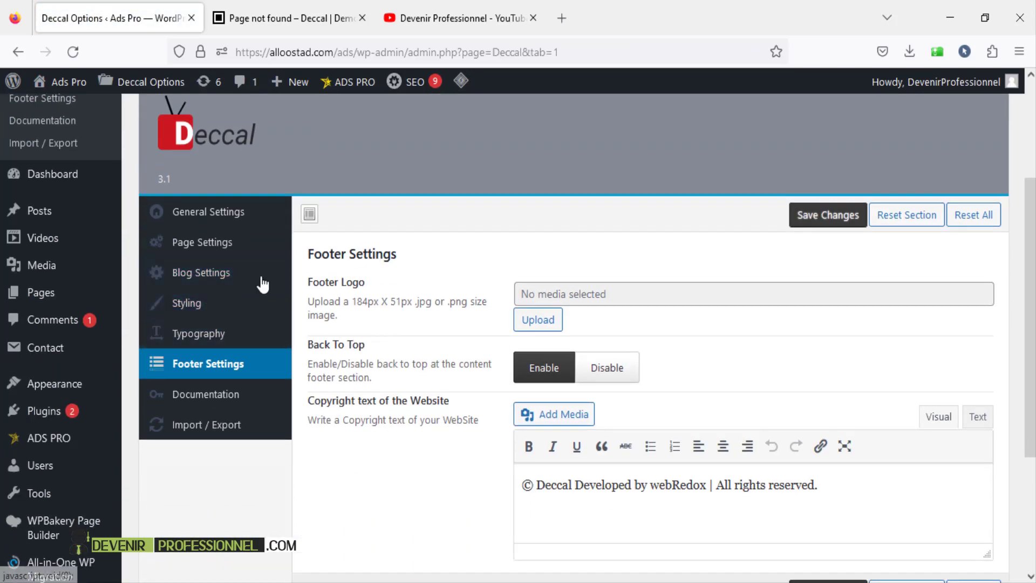
pyautogui.click(218, 242)
# - Review the empty 404 Title, Subtitle and Content Text fields, then save the changes
pyautogui.scroll(-6, 470, 340)
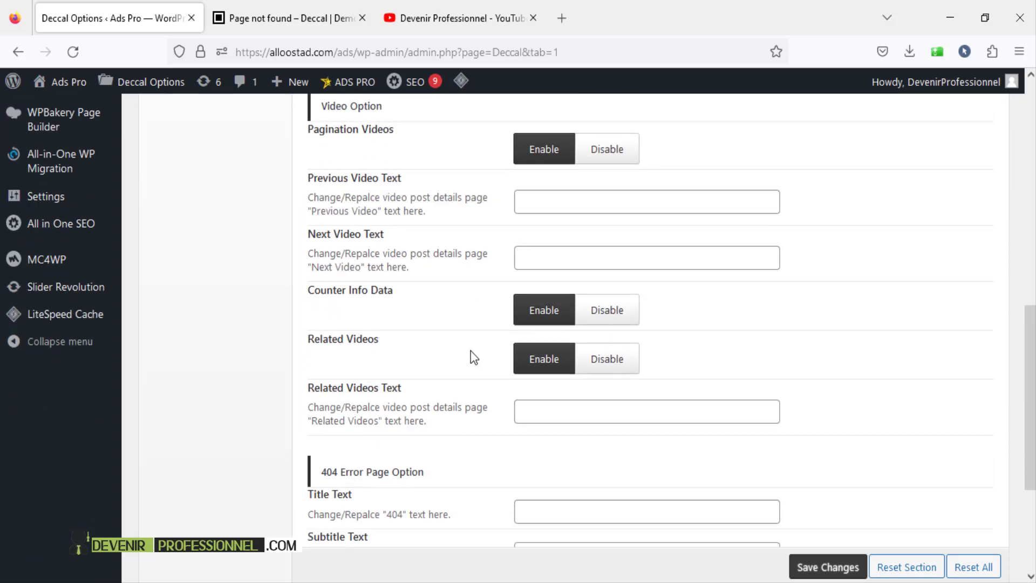
pyautogui.scroll(-3, 470, 353)
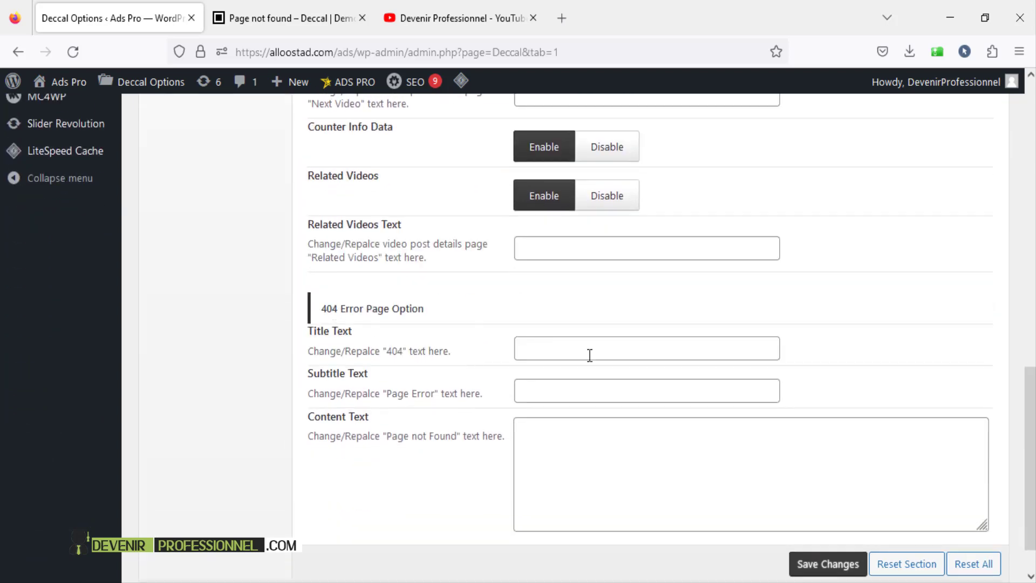
pyautogui.click(591, 354)
pyautogui.click(563, 389)
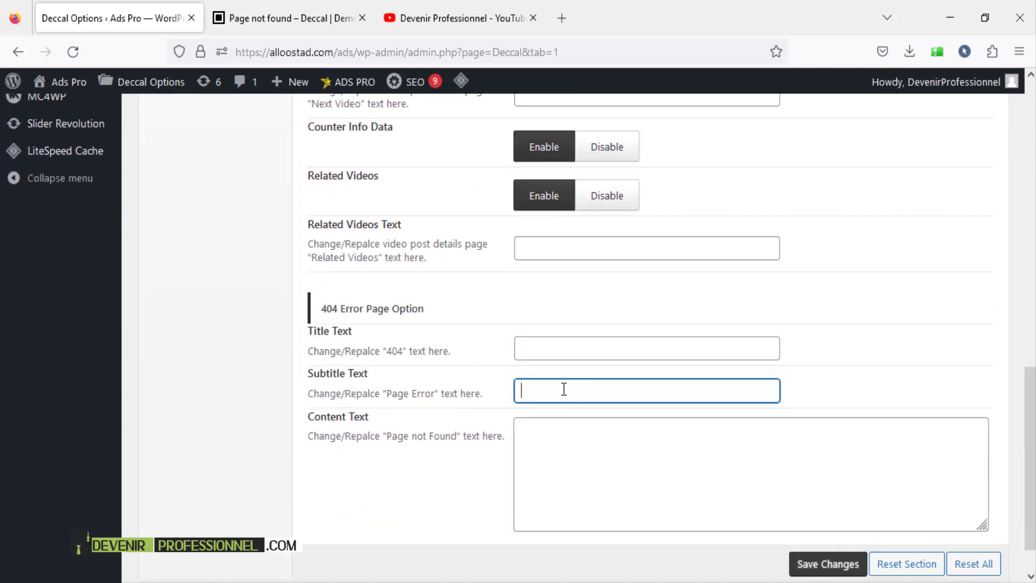
pyautogui.click(574, 473)
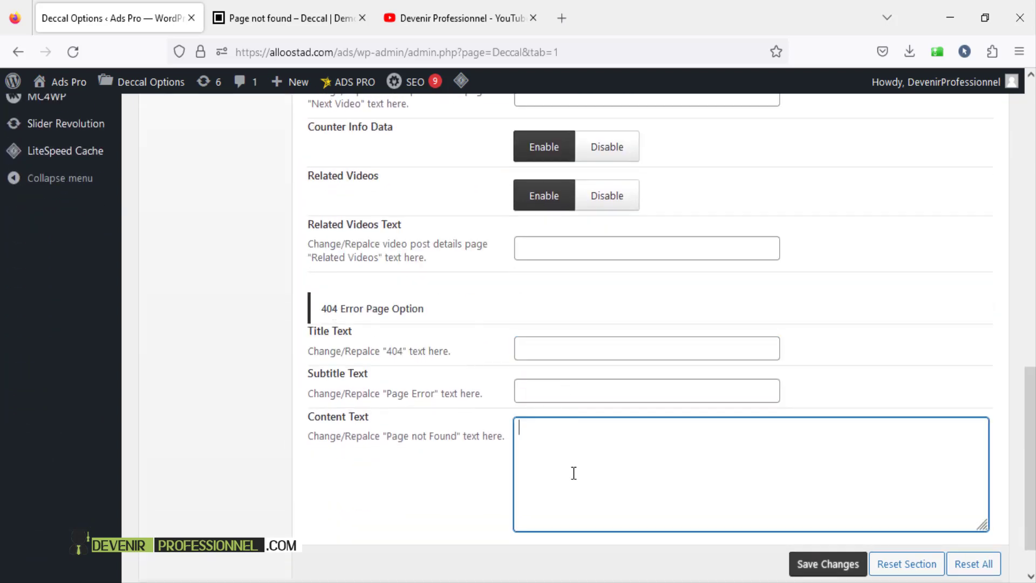
pyautogui.click(814, 565)
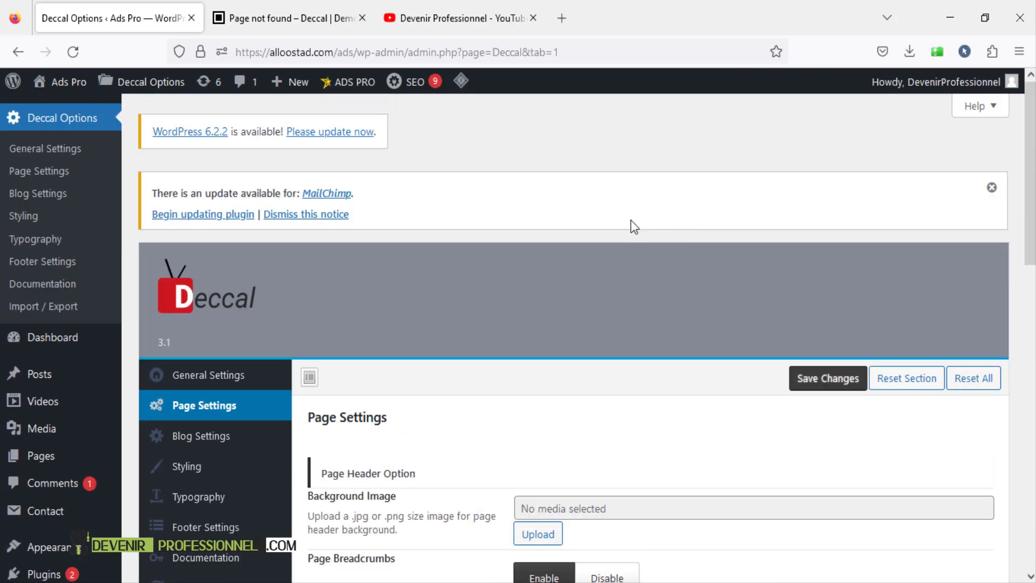
# - Revisit the Blog 3 Column and home pages, then switch to the Devenir Professionnel YouTube videos
pyautogui.click(277, 27)
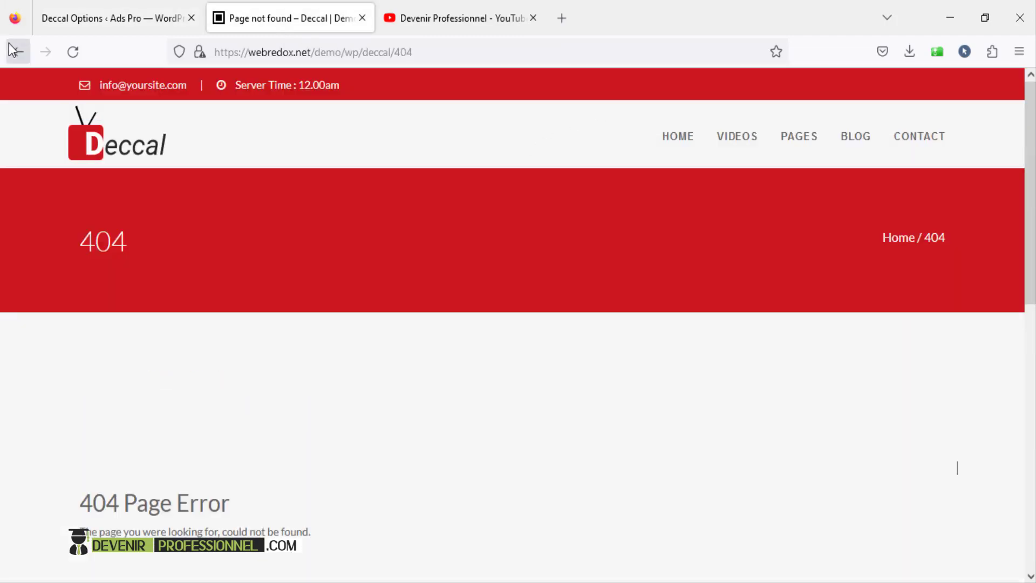
pyautogui.click(10, 47)
pyautogui.click(702, 110)
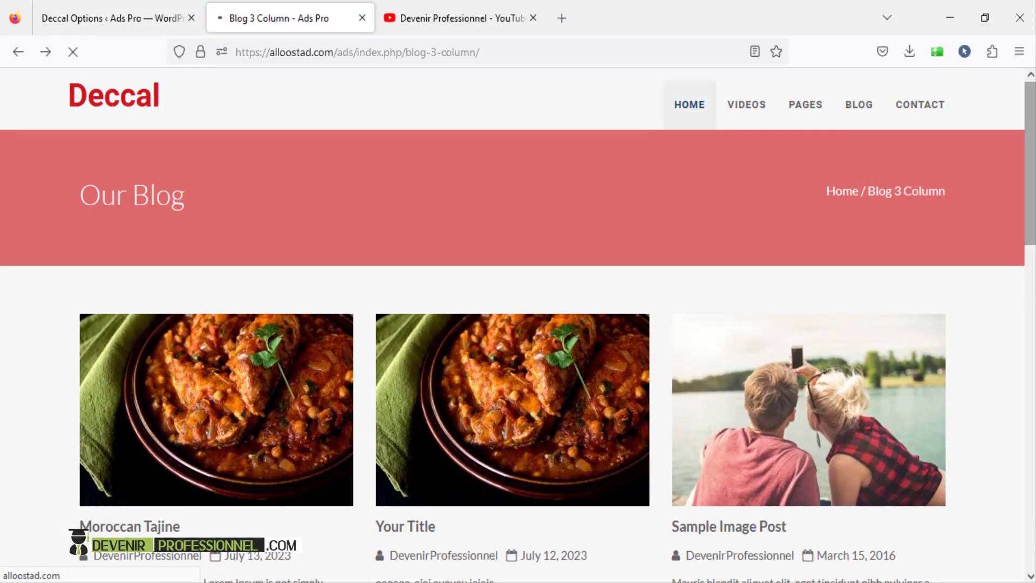
pyautogui.moveTo(1031, 162)
pyautogui.mouseDown()
pyautogui.moveTo(1030, 316)
pyautogui.moveTo(1031, 159)
pyautogui.mouseUp()
pyautogui.click(429, 16)
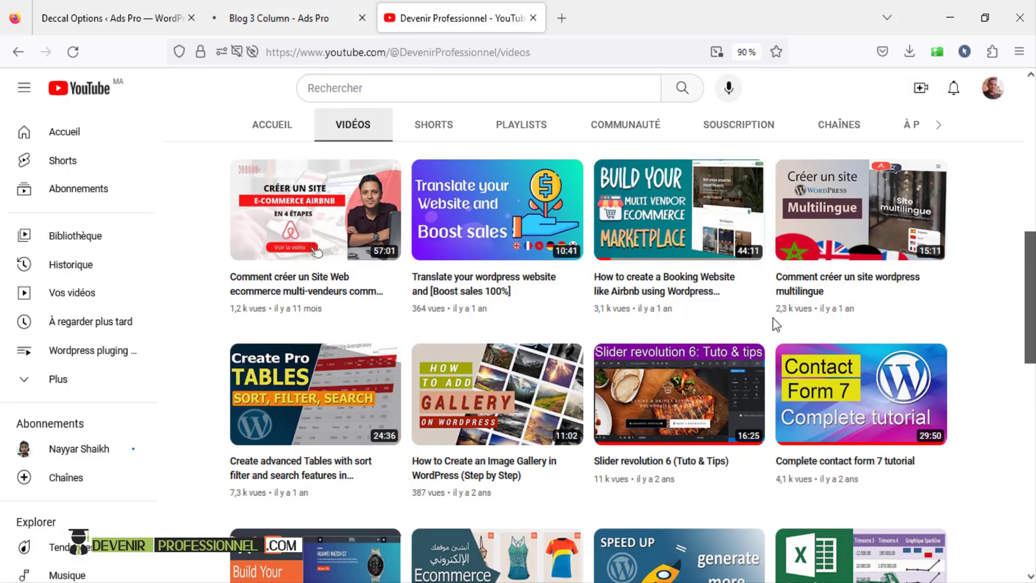
pyautogui.scroll(3, 784, 308)
pyautogui.scroll(7, 795, 294)
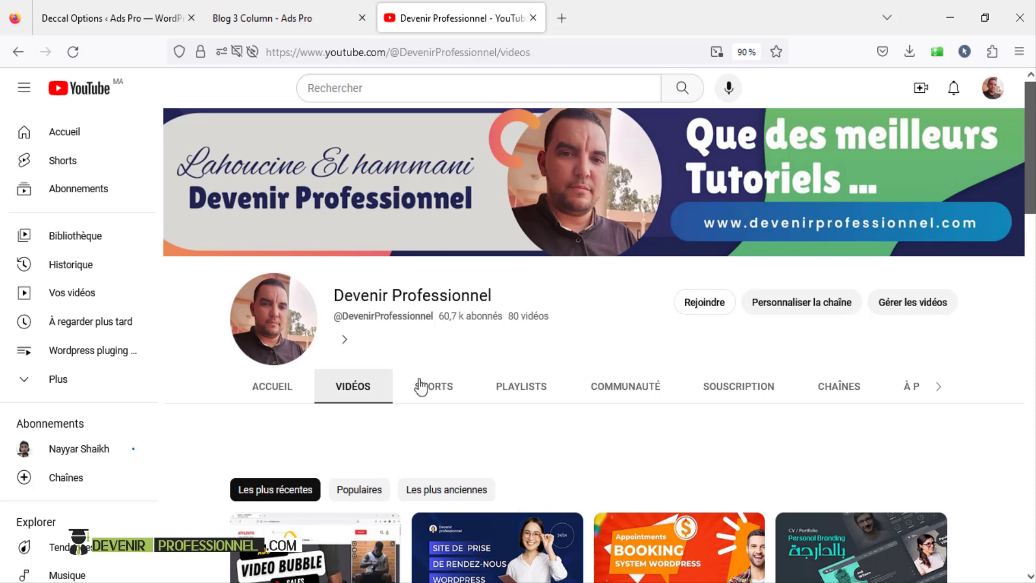
pyautogui.scroll(-3, 388, 318)
pyautogui.scroll(3, 731, 292)
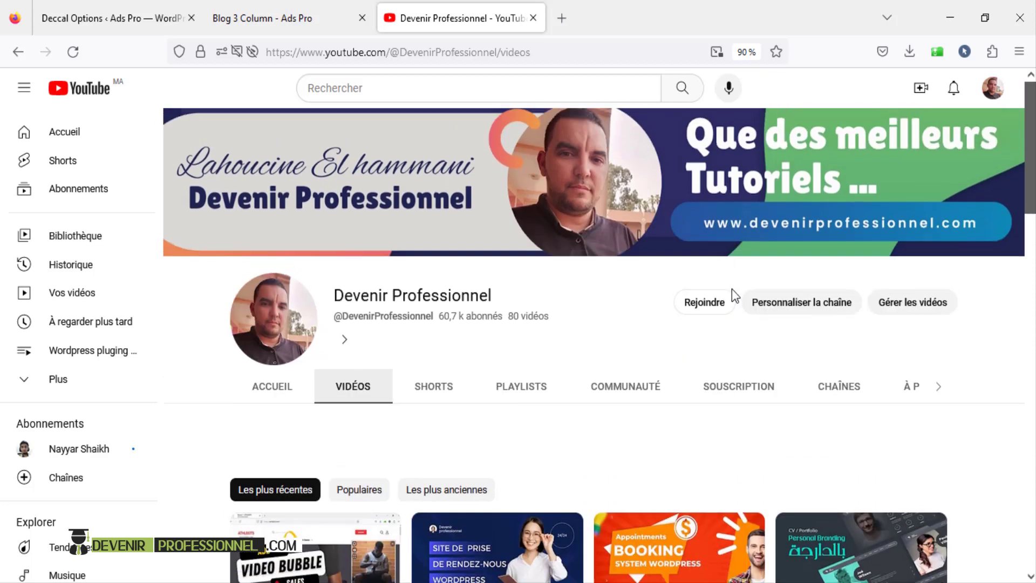